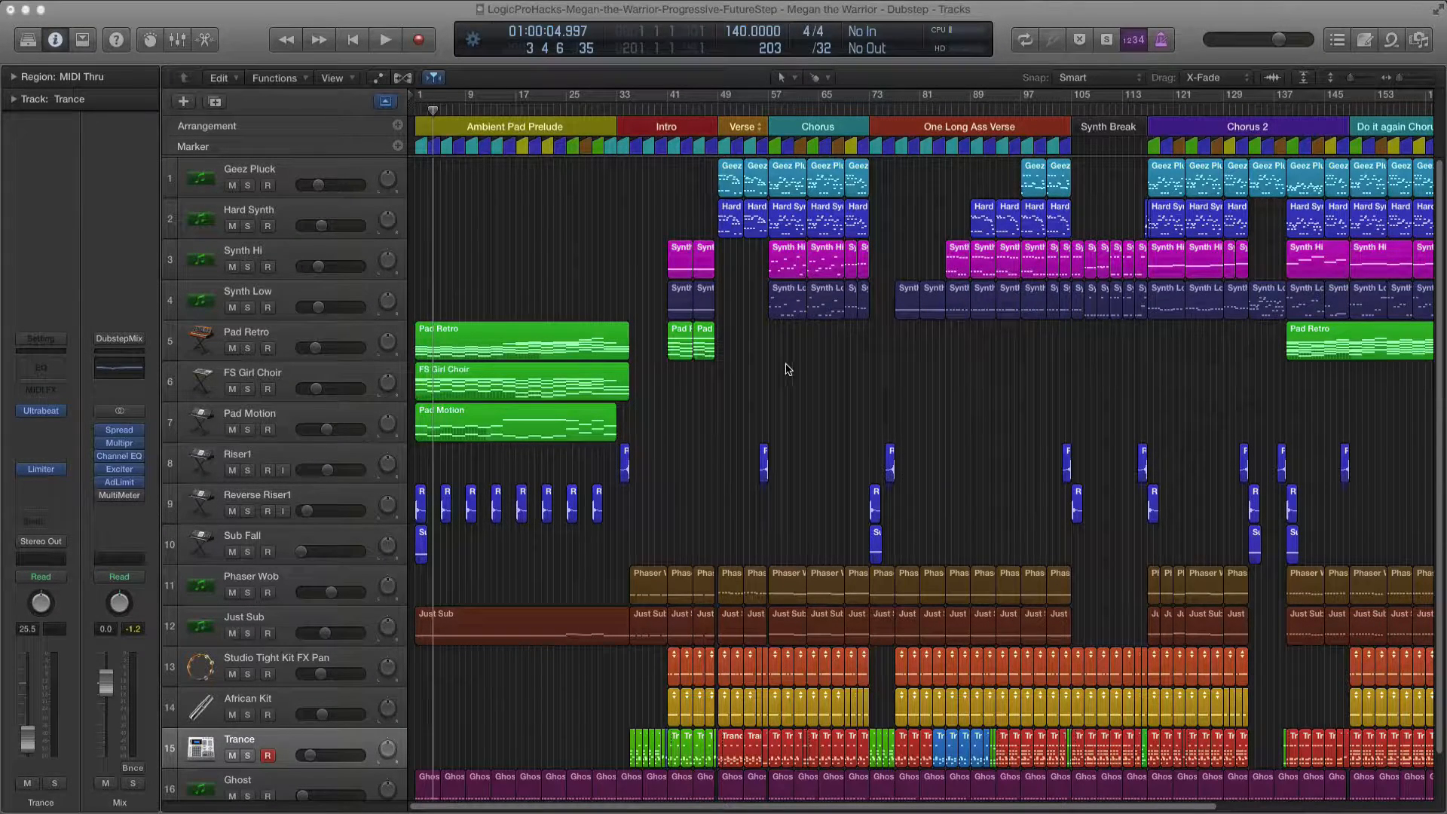
Survey the overall song arrangement, from the Ambient Pad Prelude through the later sections and down to the Ghost track.
{"action": "scroll", "coordinate": [777, 371], "scroll_direction": "up", "scroll_amount": 10}
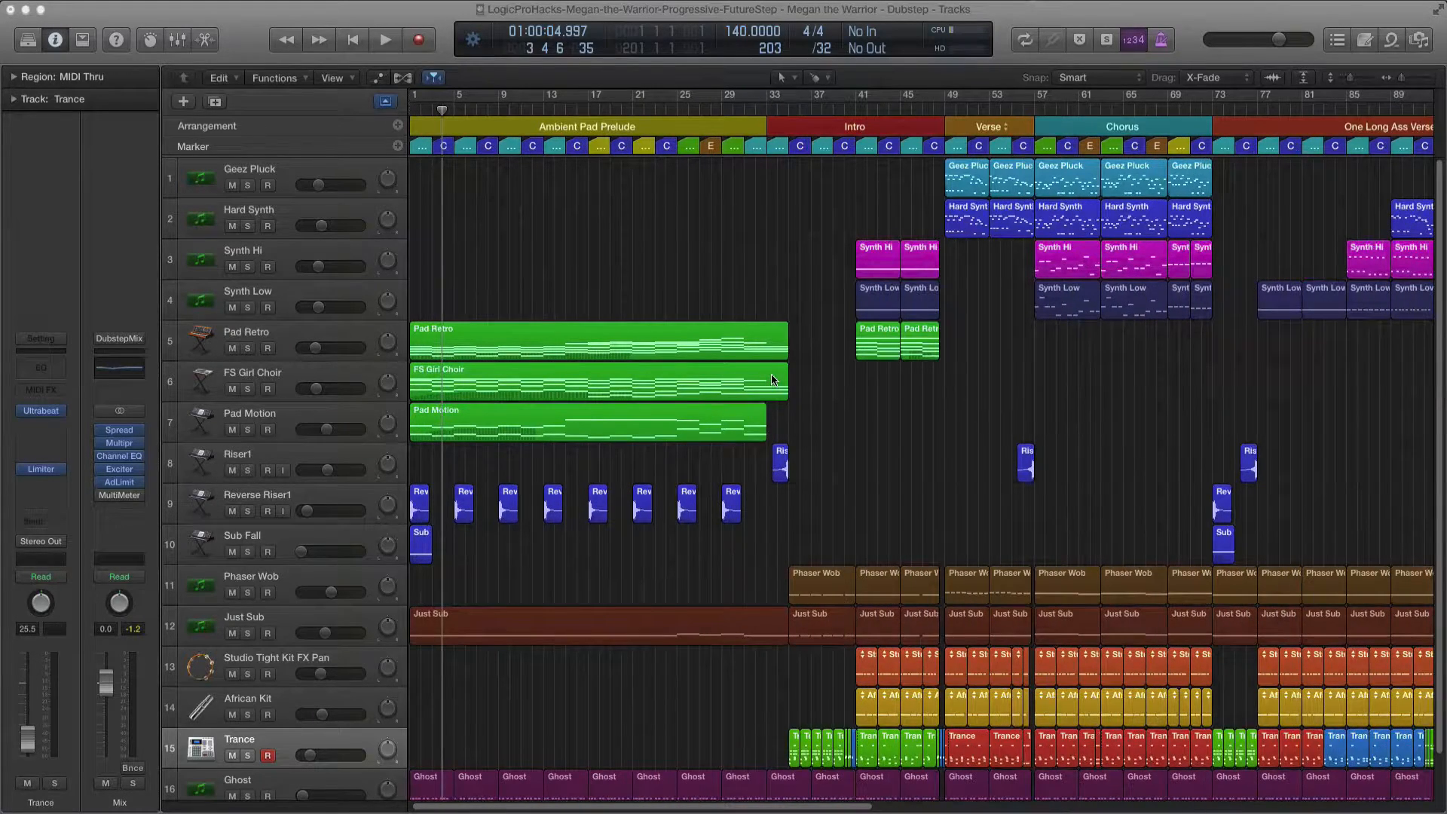
{"action": "scroll", "coordinate": [527, 264], "scroll_direction": "left", "scroll_amount": 2}
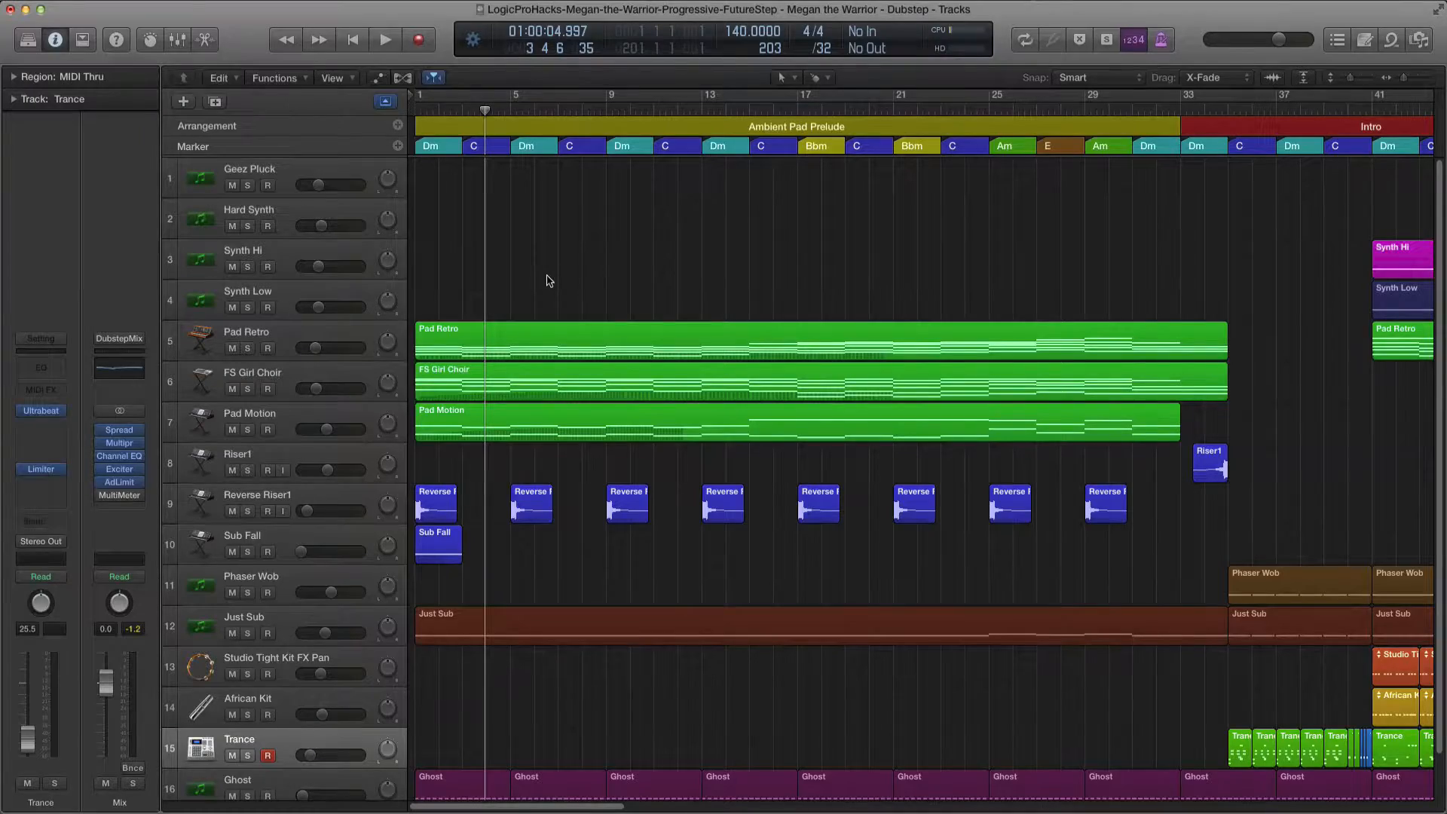
{"action": "scroll", "coordinate": [549, 280], "scroll_direction": "down", "scroll_amount": 6}
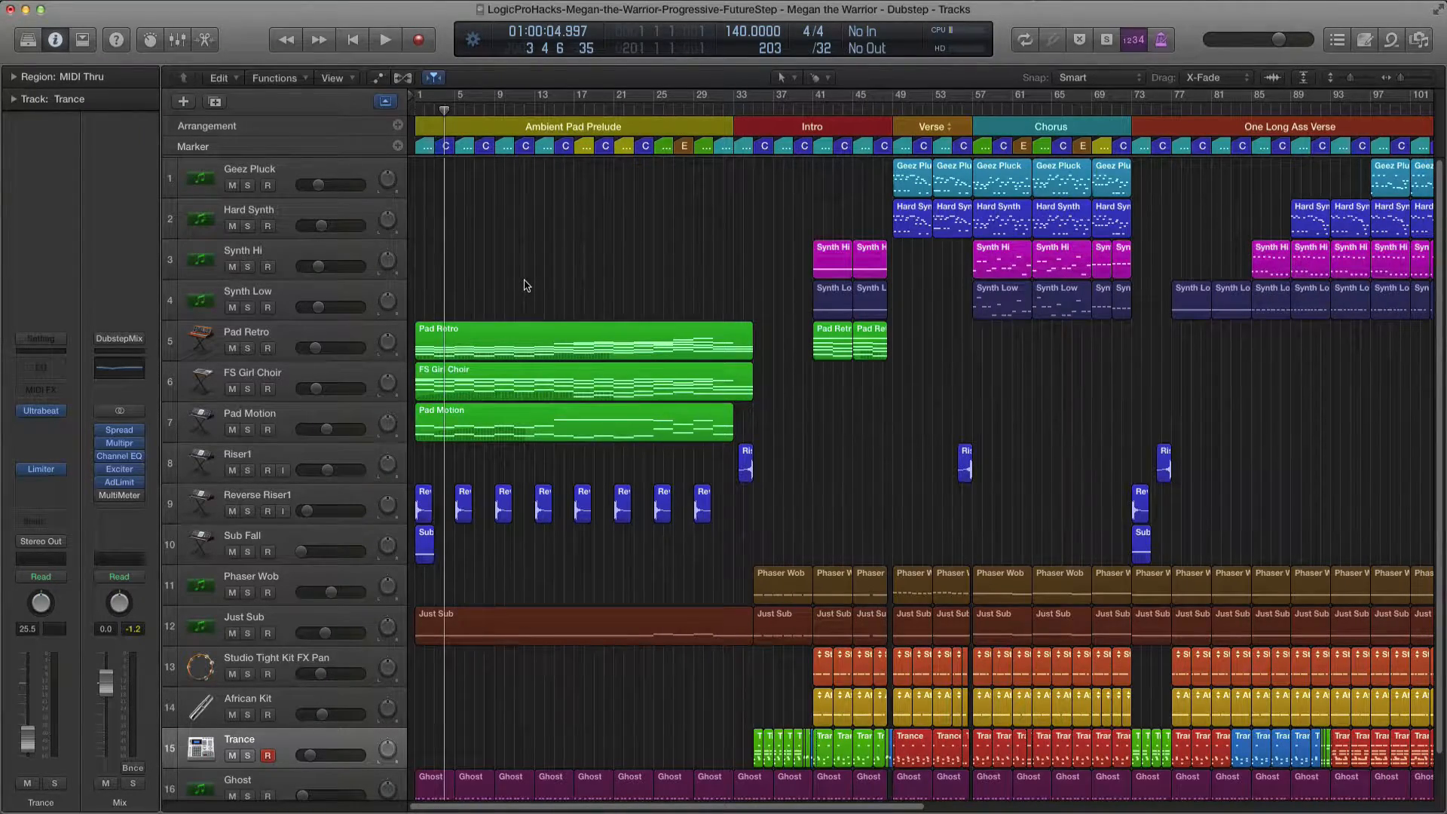
{"action": "scroll", "coordinate": [551, 290], "scroll_direction": "down", "scroll_amount": 3}
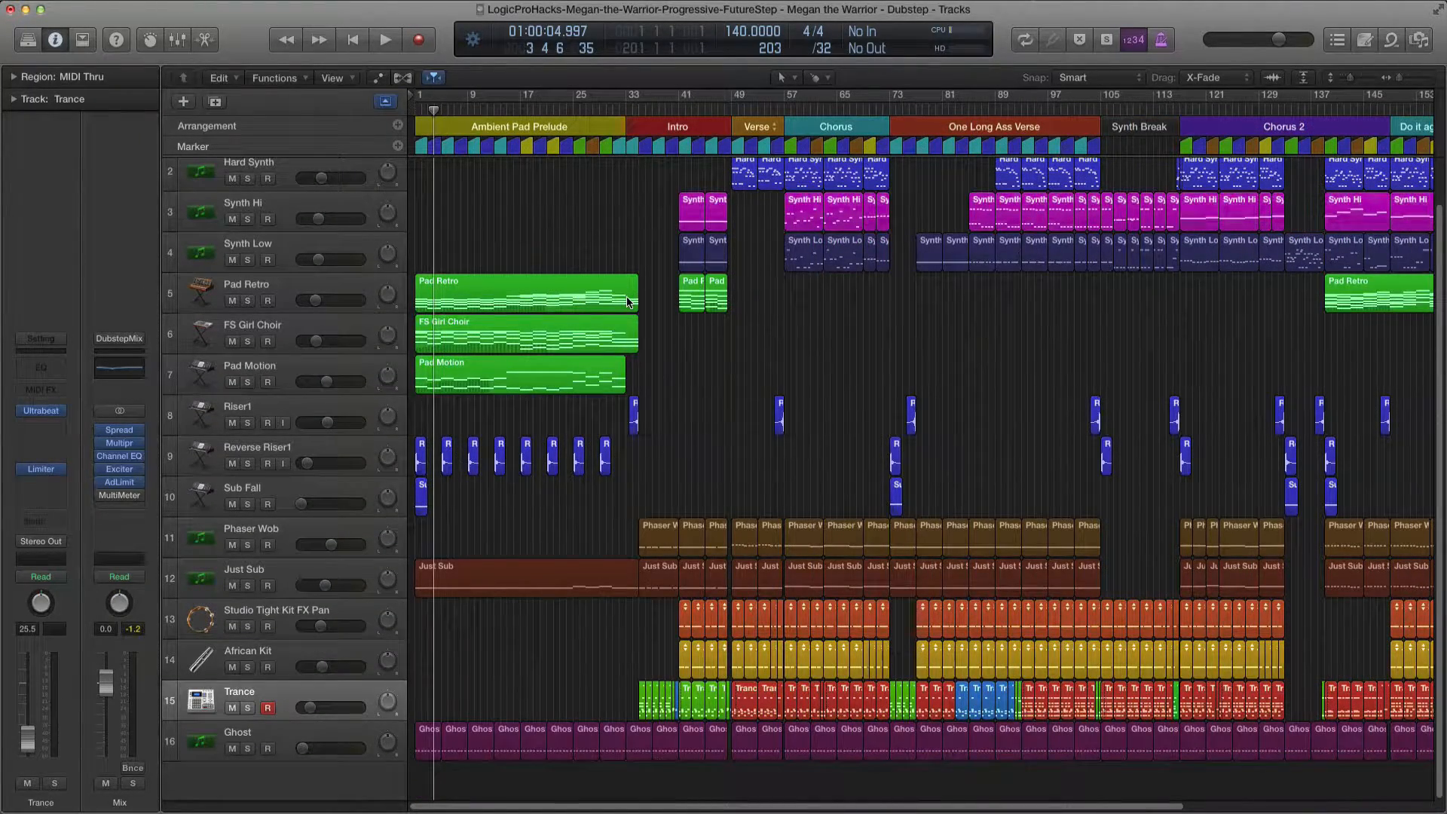
{"action": "scroll", "coordinate": [759, 339], "scroll_direction": "down", "scroll_amount": 2}
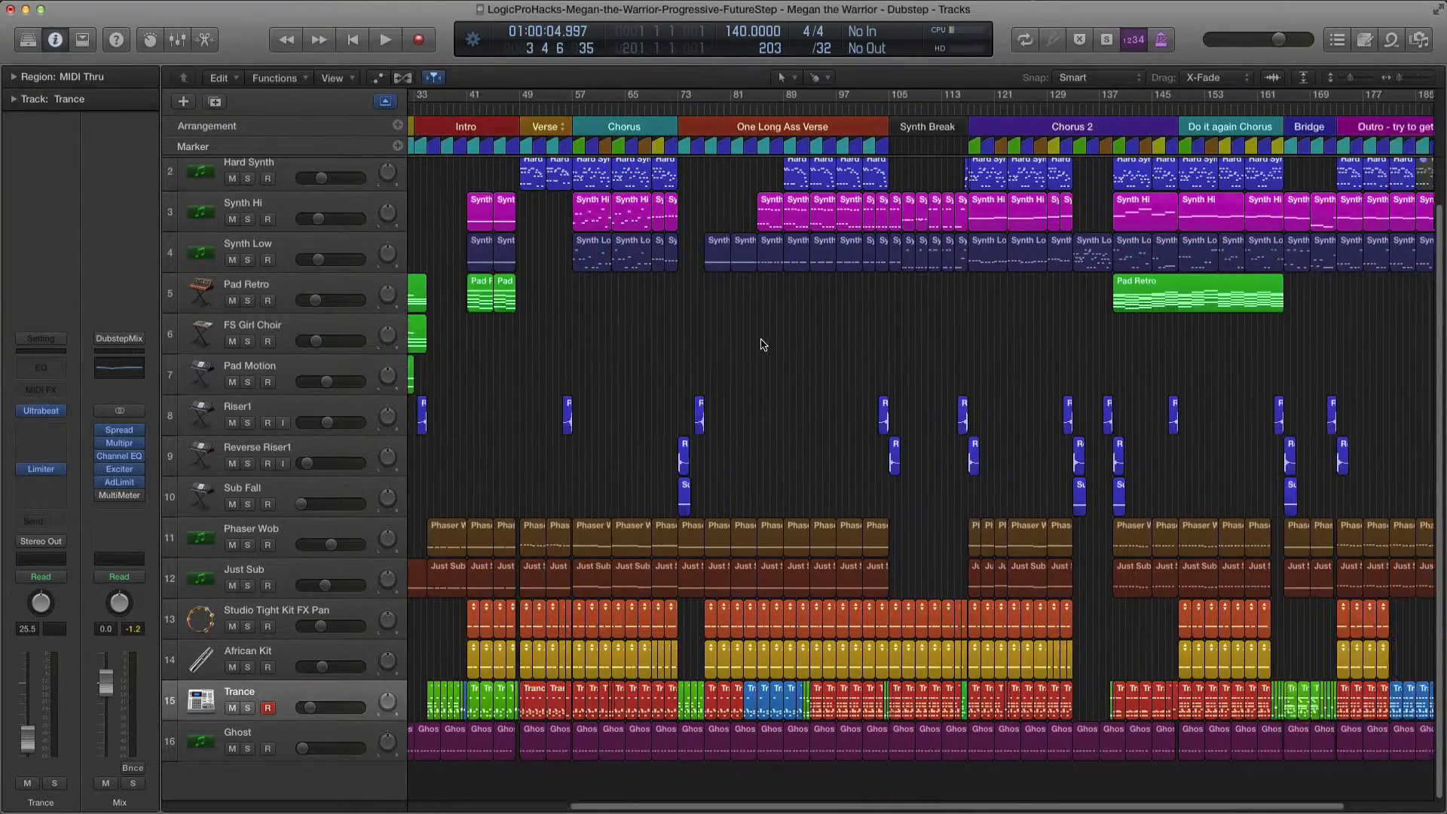
{"action": "scroll", "coordinate": [665, 263], "scroll_direction": "up", "scroll_amount": 10}
{"action": "scroll", "coordinate": [673, 254], "scroll_direction": "down", "scroll_amount": 1}
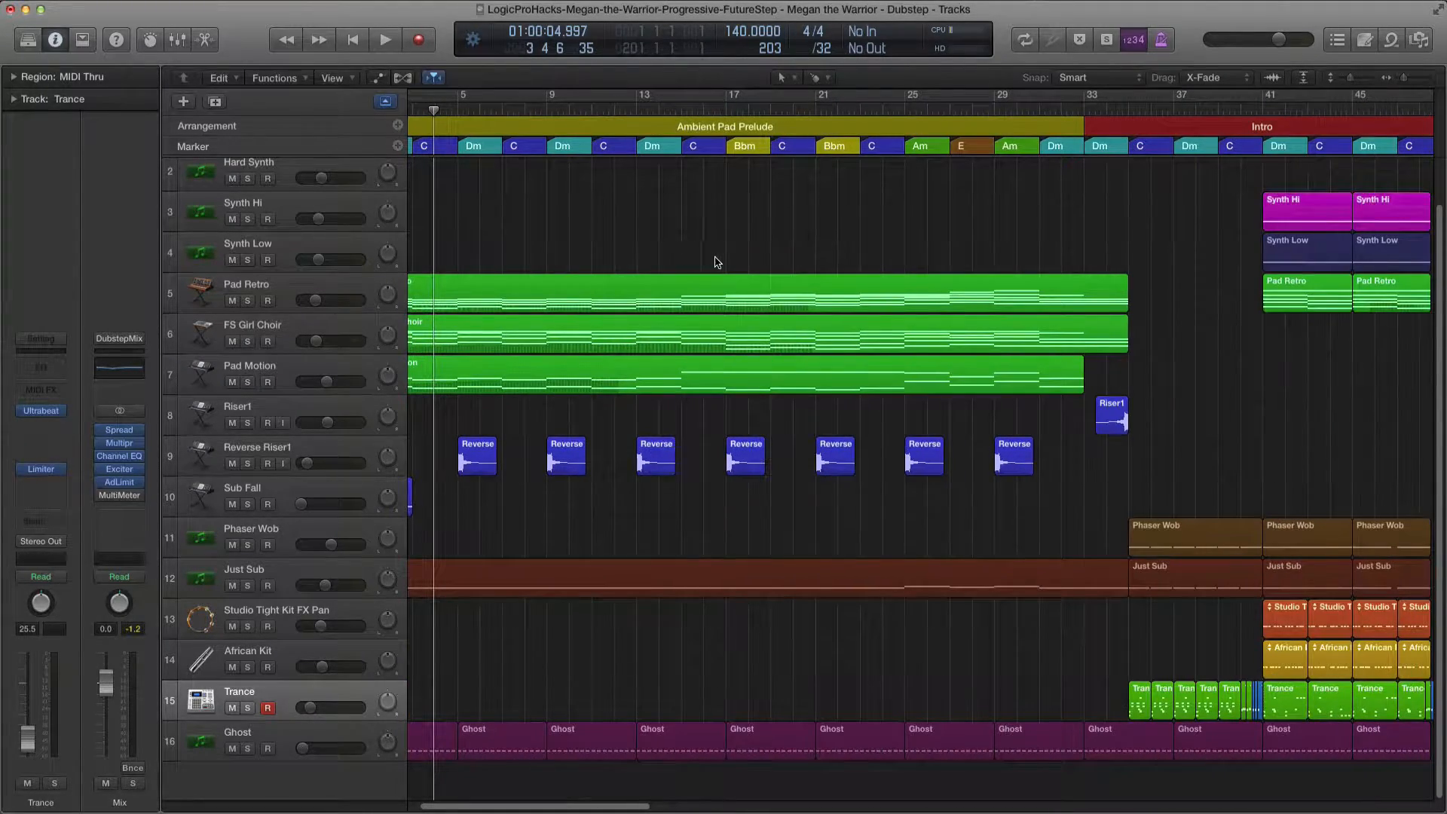
Examine the arrangement section by section, from the Intro through the verses, choruses and Bridge to the Outro.
{"action": "scroll", "coordinate": [677, 254], "scroll_direction": "right", "scroll_amount": 5}
{"action": "scroll", "coordinate": [680, 254], "scroll_direction": "right", "scroll_amount": 15}
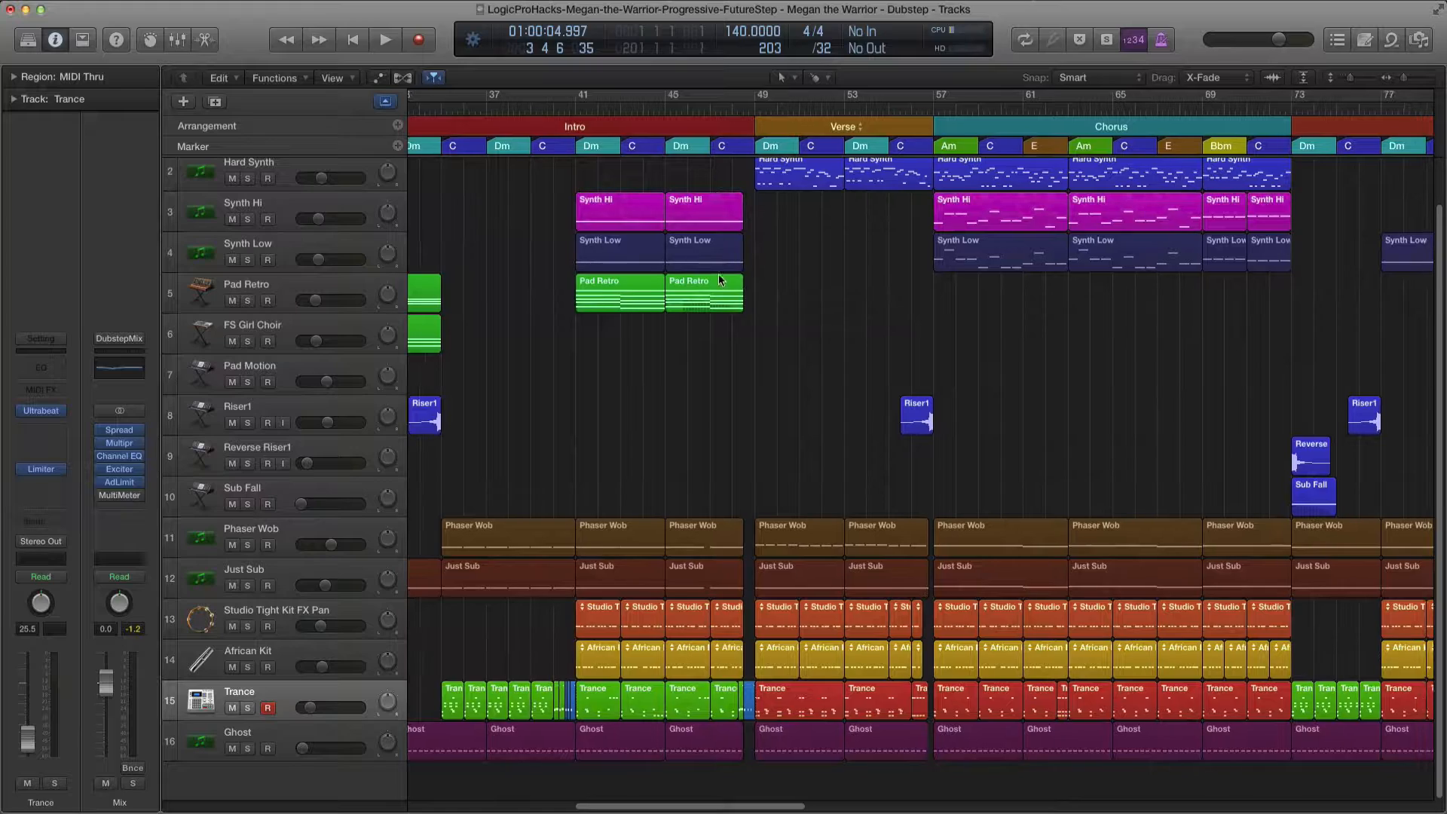
{"action": "scroll", "coordinate": [757, 306], "scroll_direction": "right", "scroll_amount": 6}
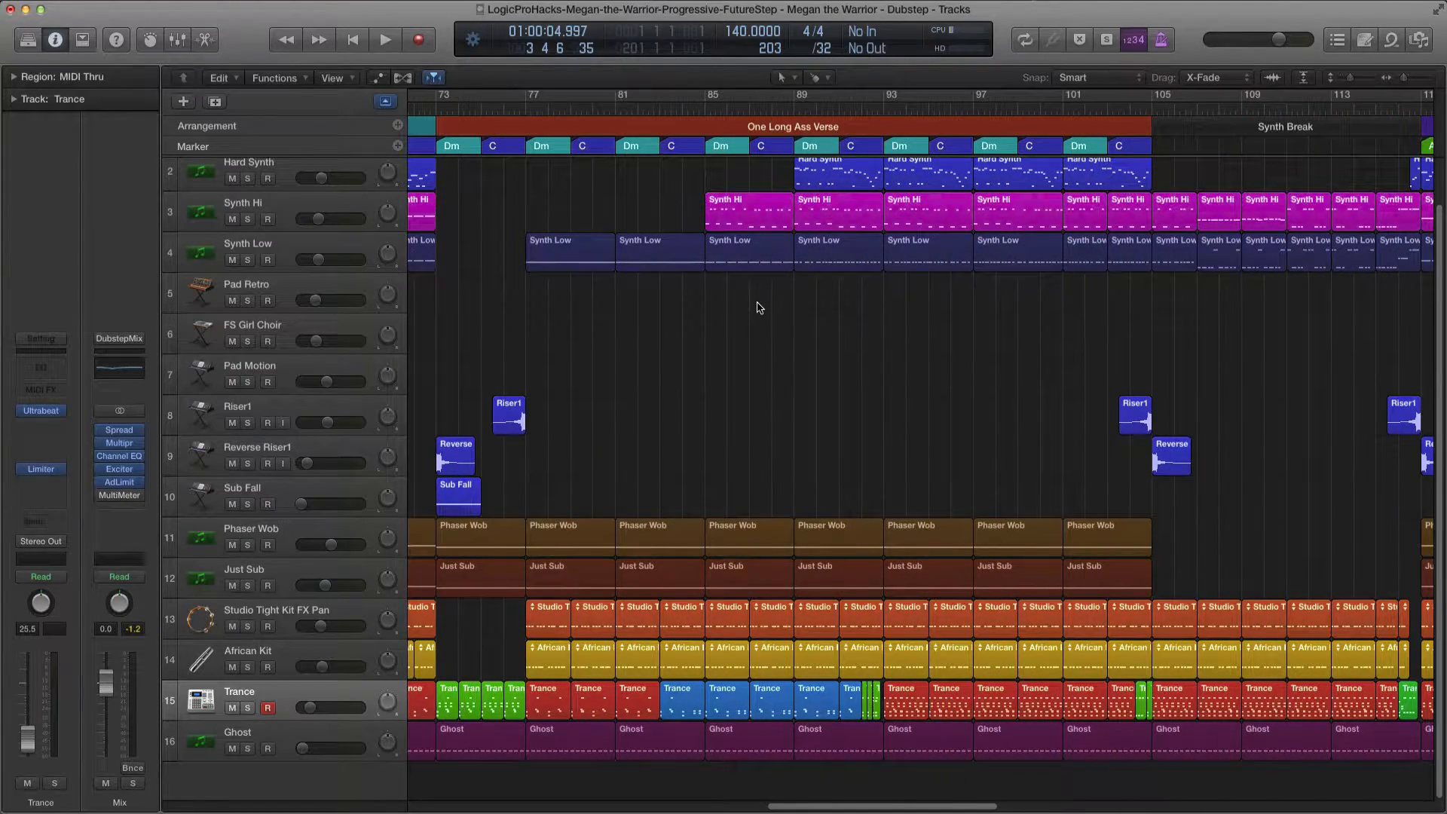
{"action": "scroll", "coordinate": [701, 279], "scroll_direction": "right", "scroll_amount": 6}
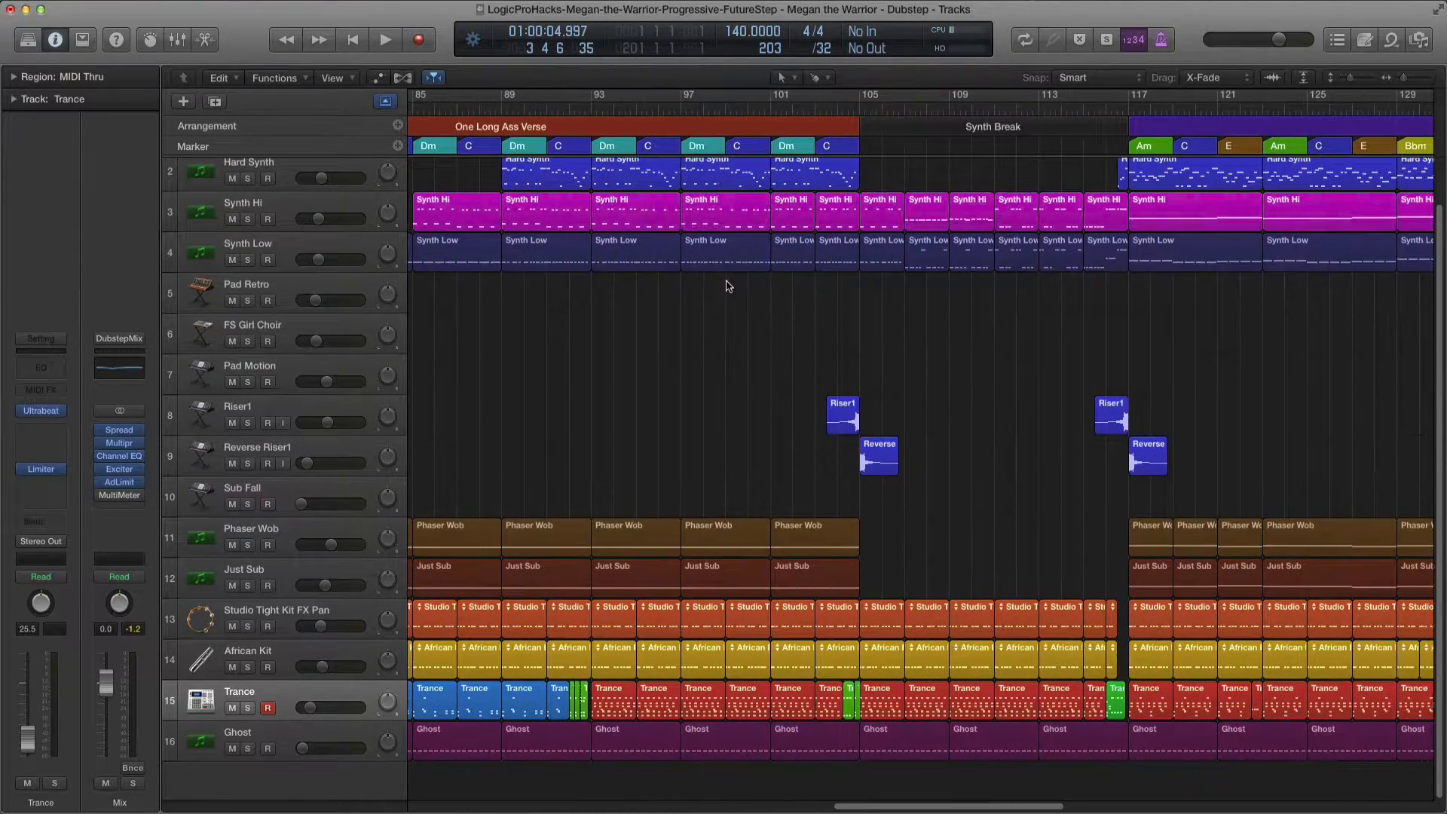
{"action": "scroll", "coordinate": [865, 311], "scroll_direction": "right", "scroll_amount": 12}
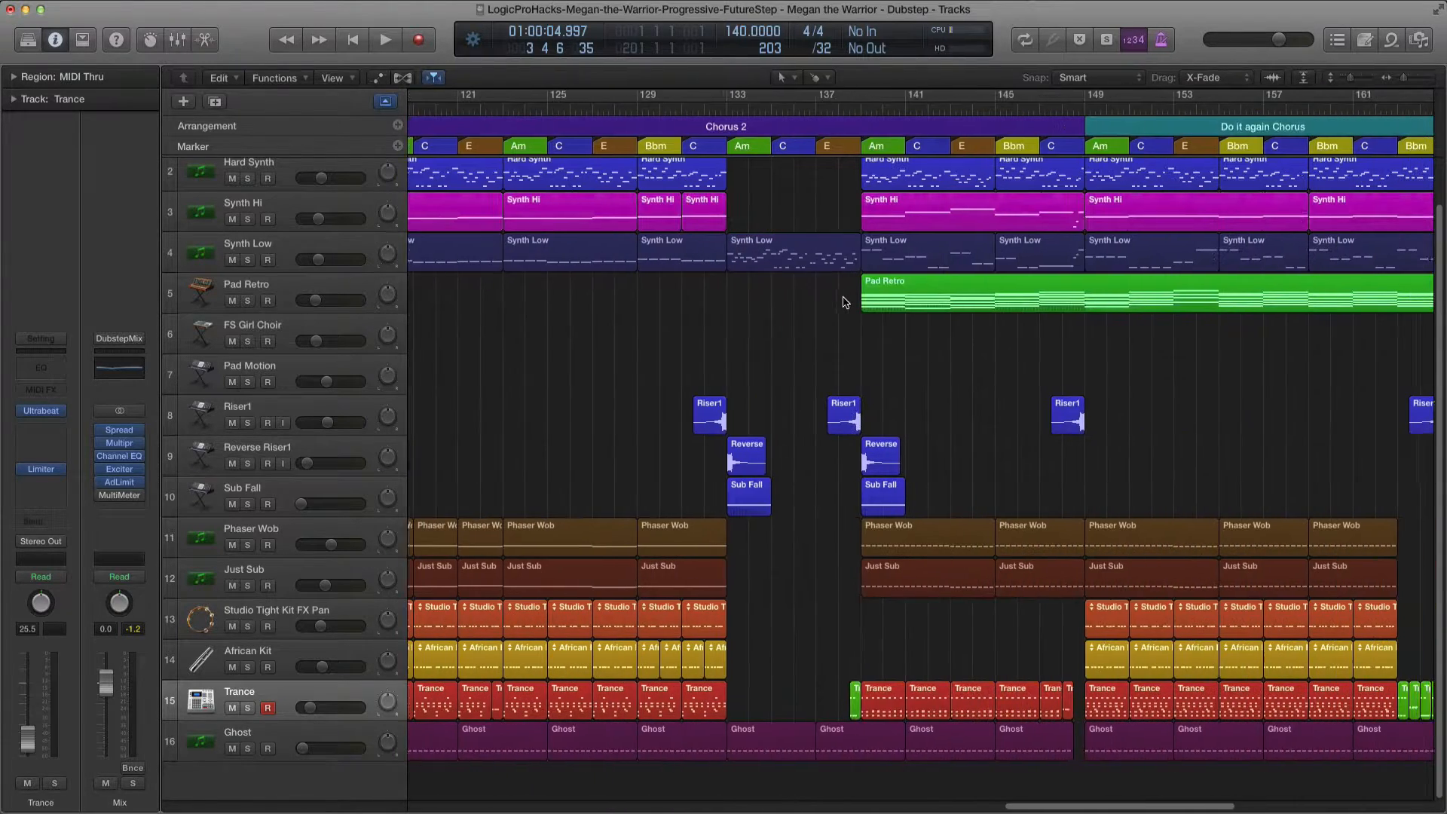
{"action": "scroll", "coordinate": [805, 300], "scroll_direction": "right", "scroll_amount": 4}
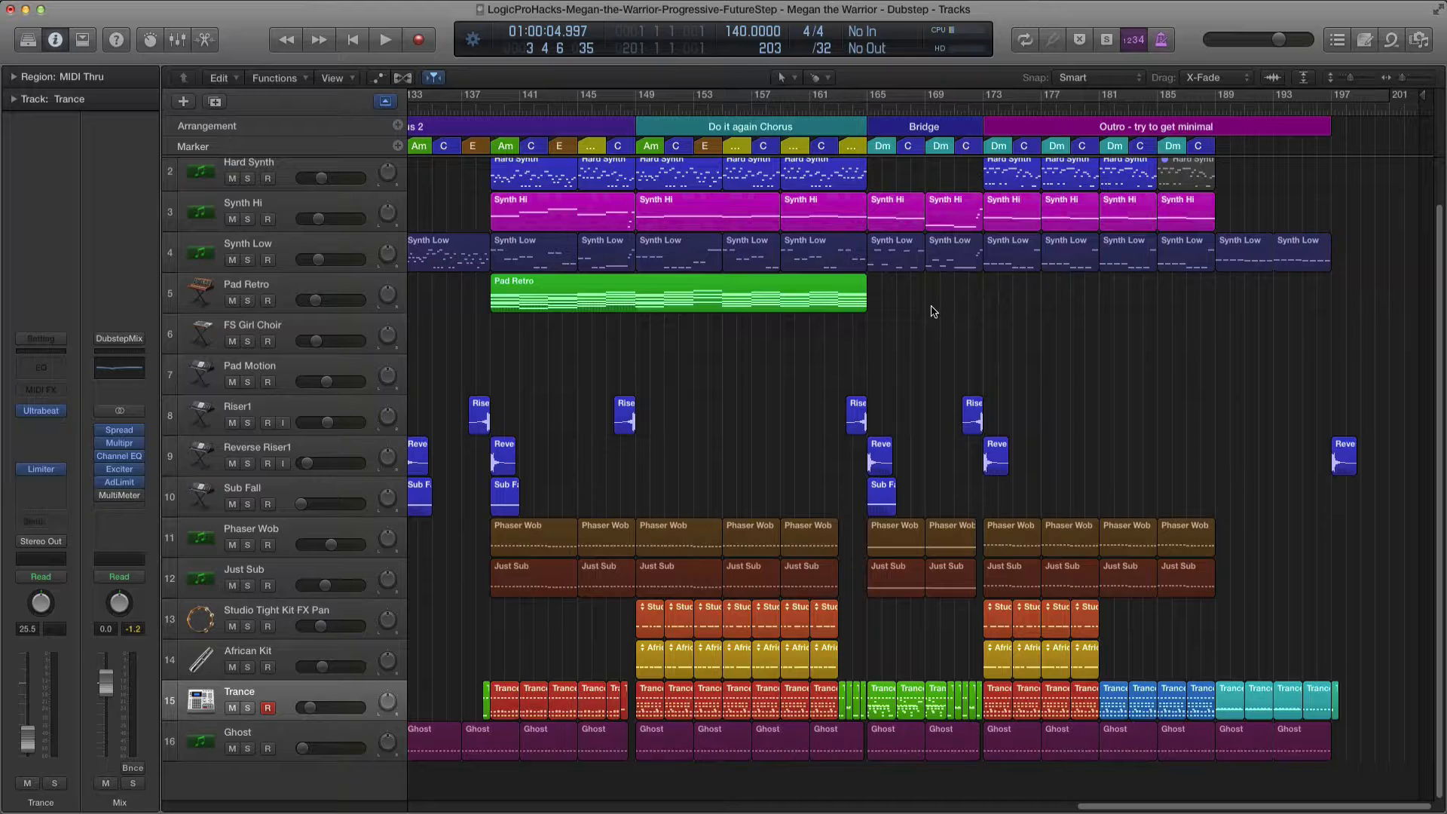
{"action": "scroll", "coordinate": [919, 317], "scroll_direction": "left", "scroll_amount": 10}
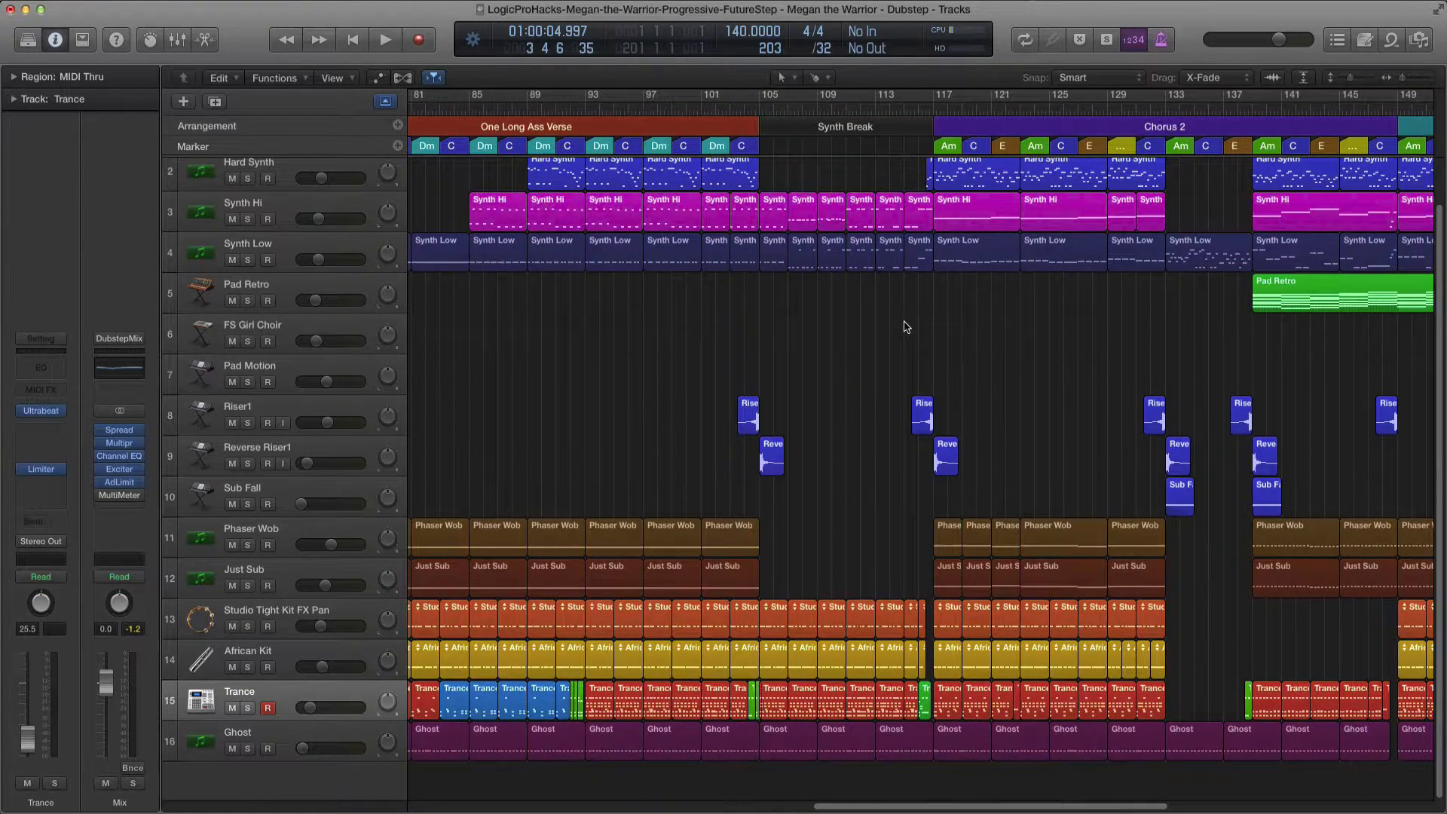
{"action": "scroll", "coordinate": [901, 324], "scroll_direction": "left", "scroll_amount": 15}
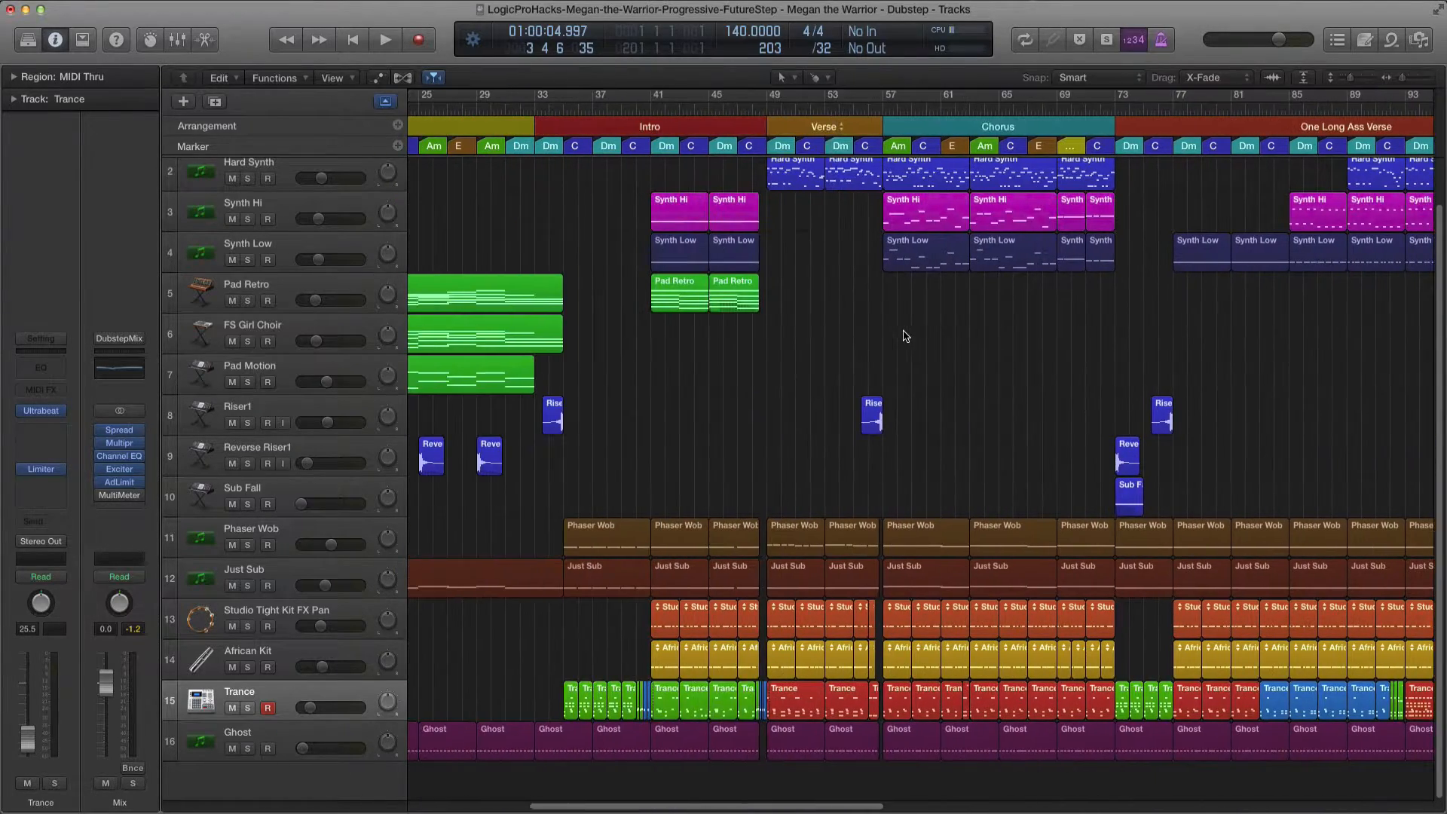
Set a cycle range over bars 35 to 41 at the Intro, with the Phaser Wob and Just Sub regions there selected.
{"action": "scroll", "coordinate": [912, 335], "scroll_direction": "down", "scroll_amount": 2}
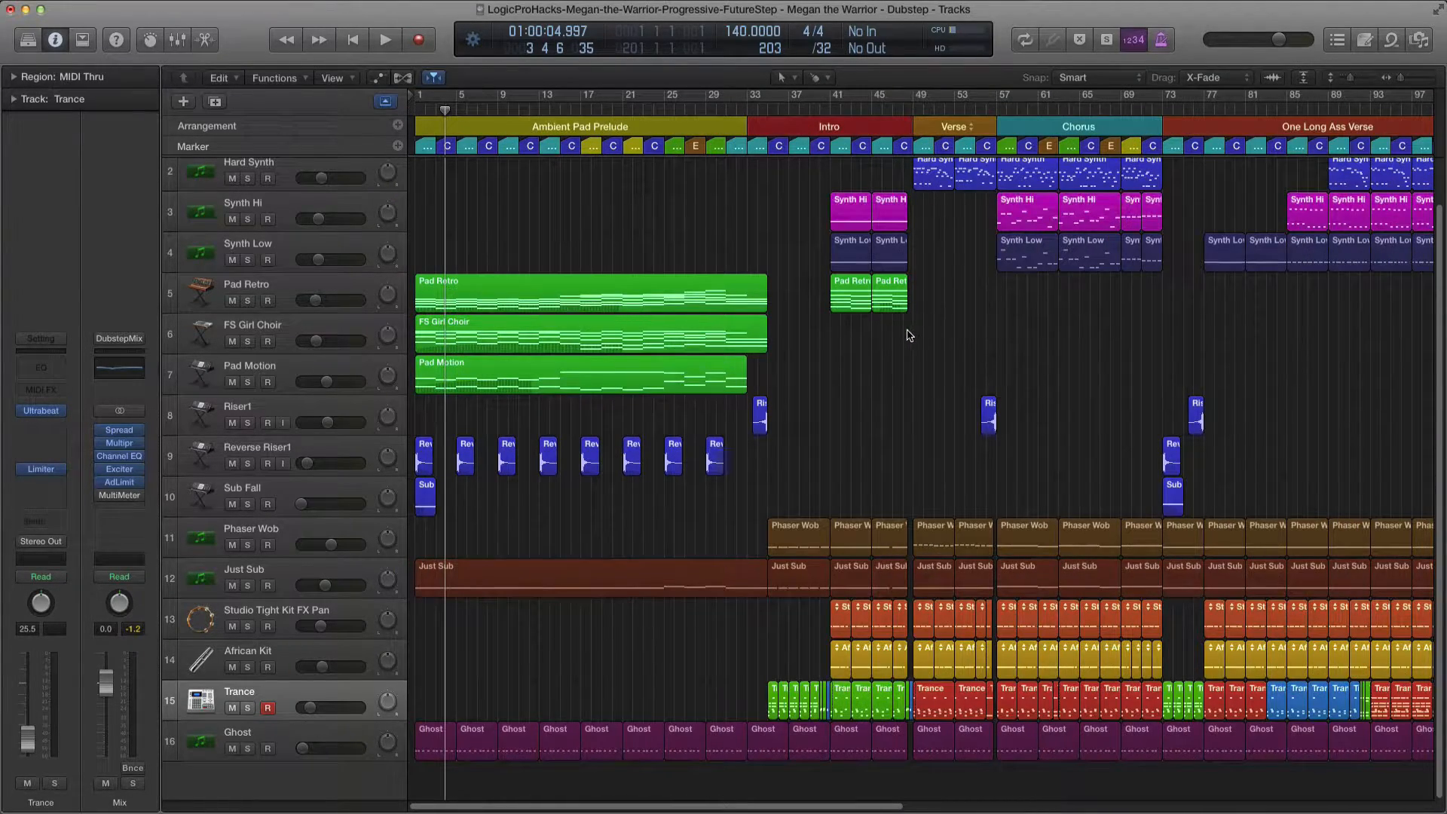
{"action": "scroll", "coordinate": [880, 346], "scroll_direction": "right", "scroll_amount": 3}
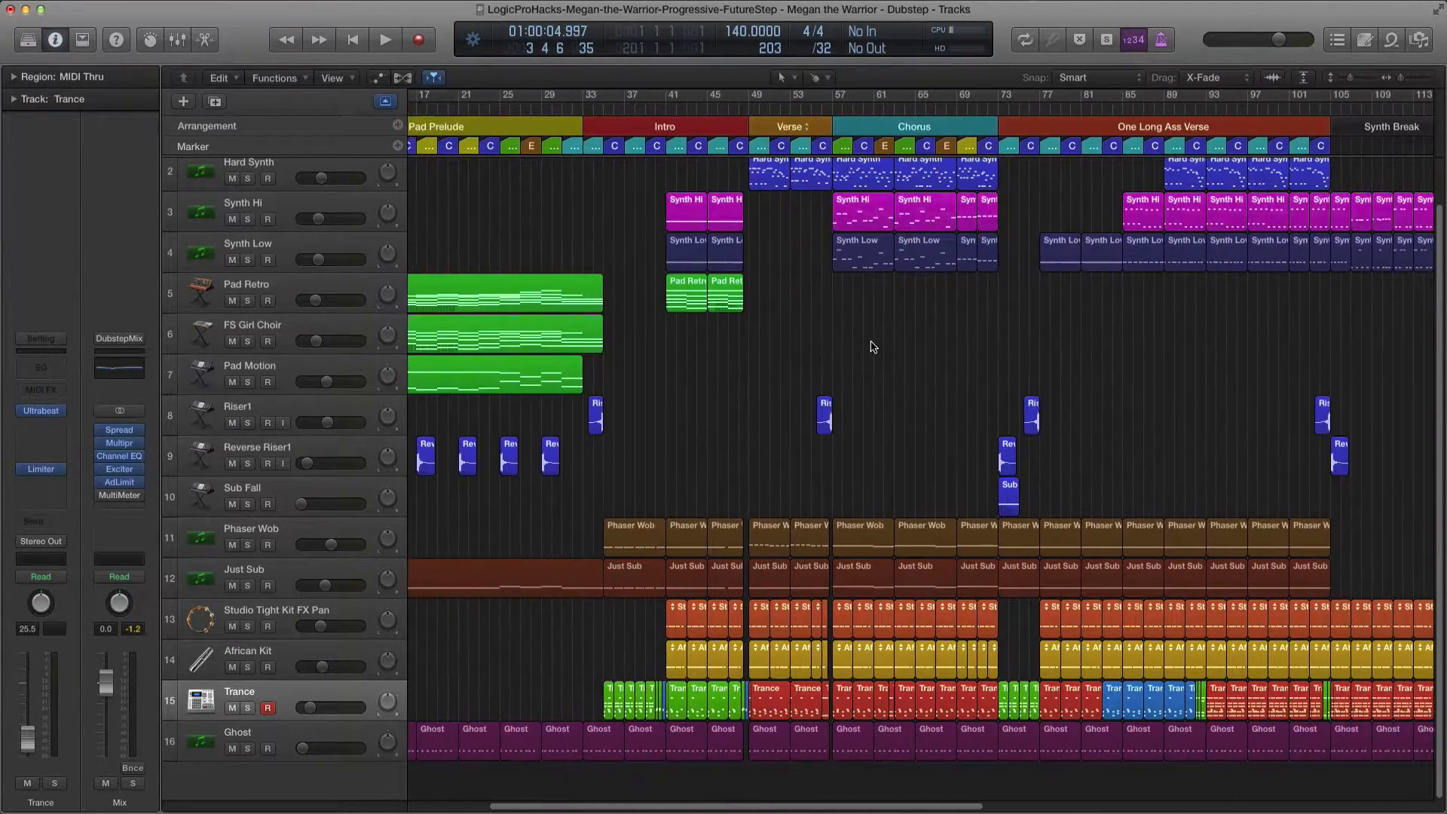
{"action": "scroll", "coordinate": [865, 347], "scroll_direction": "up", "scroll_amount": 4}
{"action": "scroll", "coordinate": [859, 350], "scroll_direction": "right", "scroll_amount": 6}
{"action": "scroll", "coordinate": [867, 369], "scroll_direction": "down", "scroll_amount": 3}
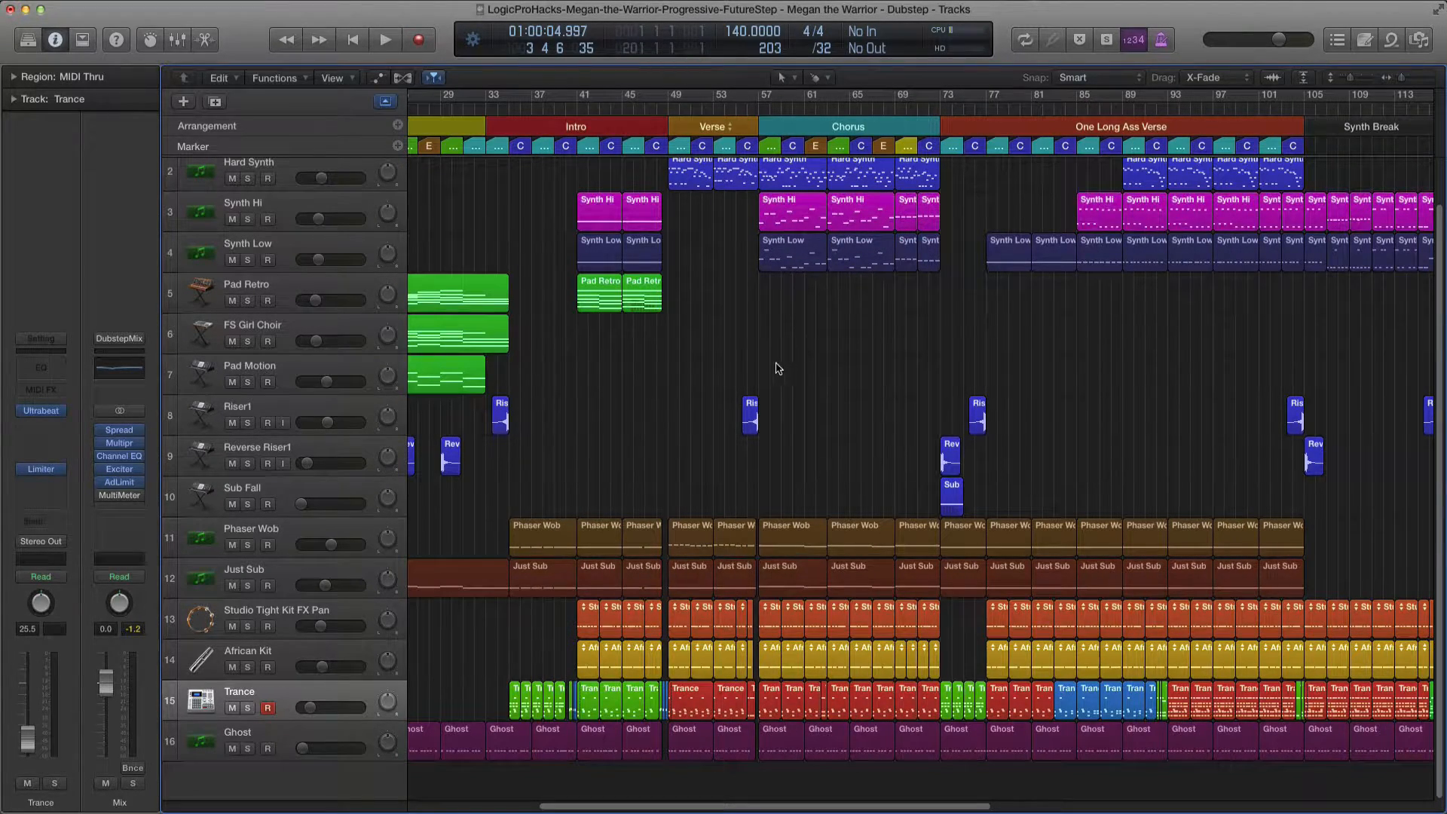
{"action": "left_click", "coordinate": [522, 95]}
{"action": "left_click", "coordinate": [517, 96]}
{"action": "left_click_drag", "start_coordinate": [508, 98], "coordinate": [622, 95]}
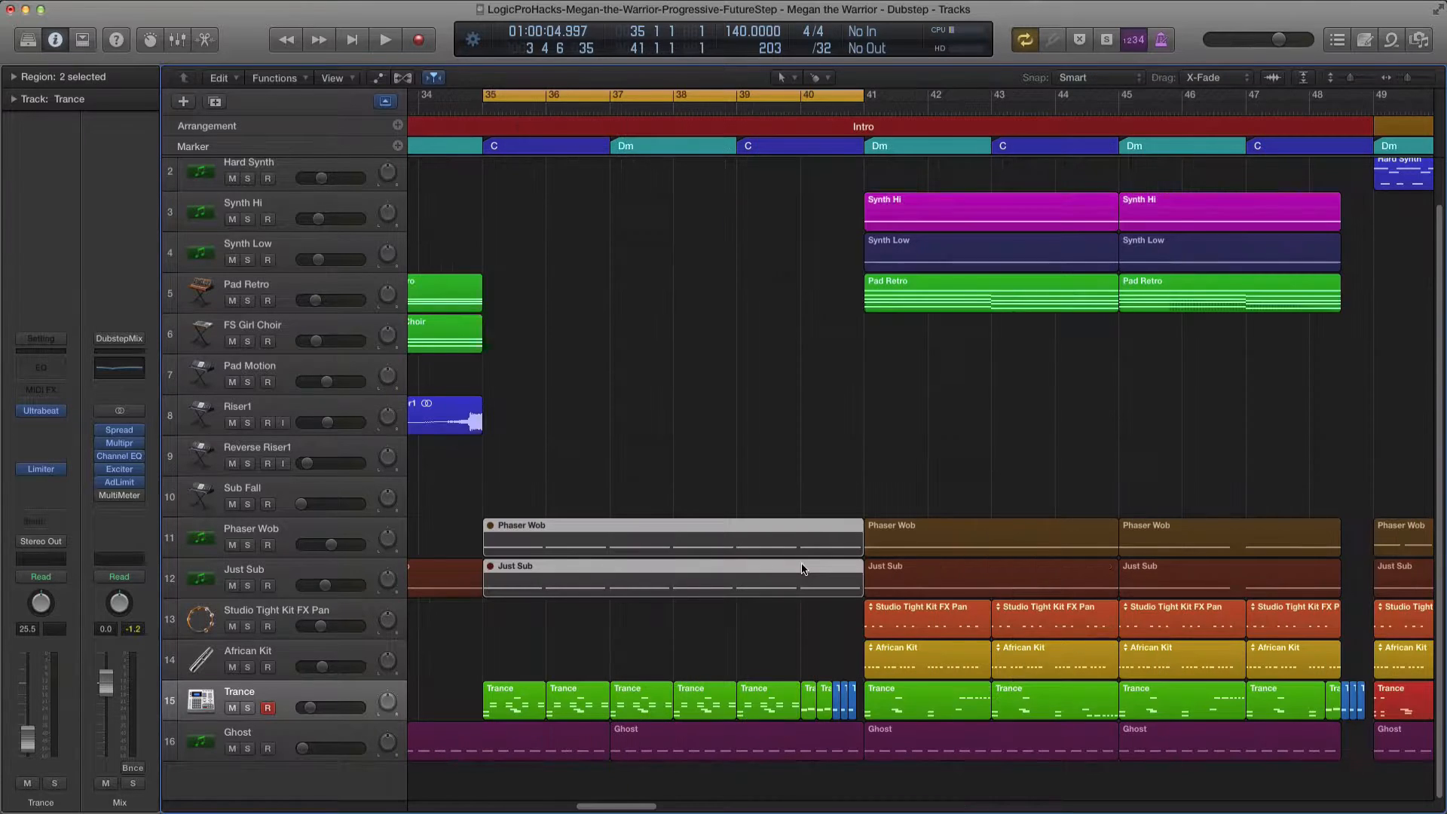
Play the looped Intro passage with the mixer open to check the drum channel strips, stopping playback when done.
{"action": "key", "text": "space"}
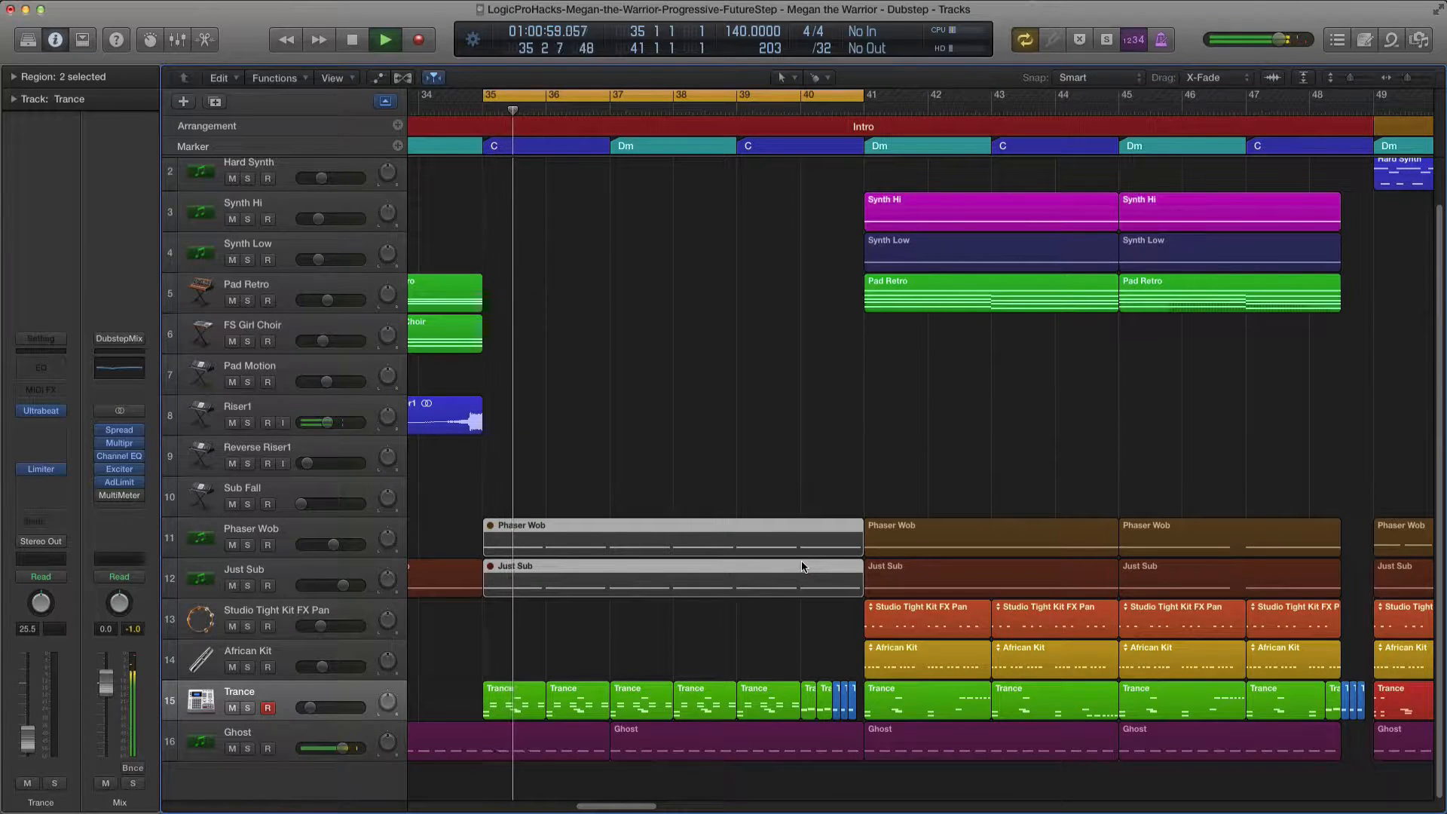
{"action": "key", "text": "x"}
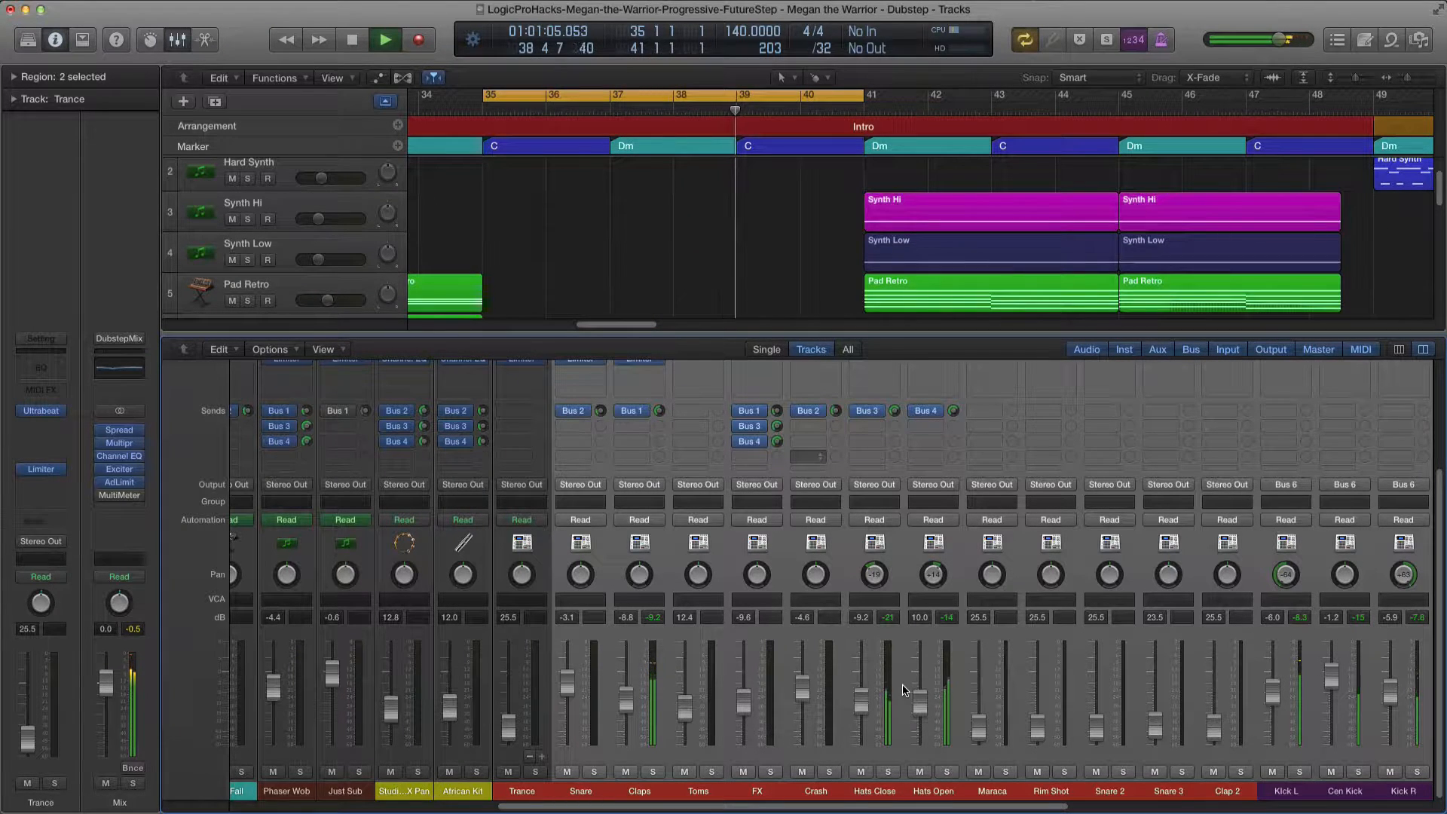
{"action": "scroll", "coordinate": [904, 690], "scroll_direction": "right", "scroll_amount": 6}
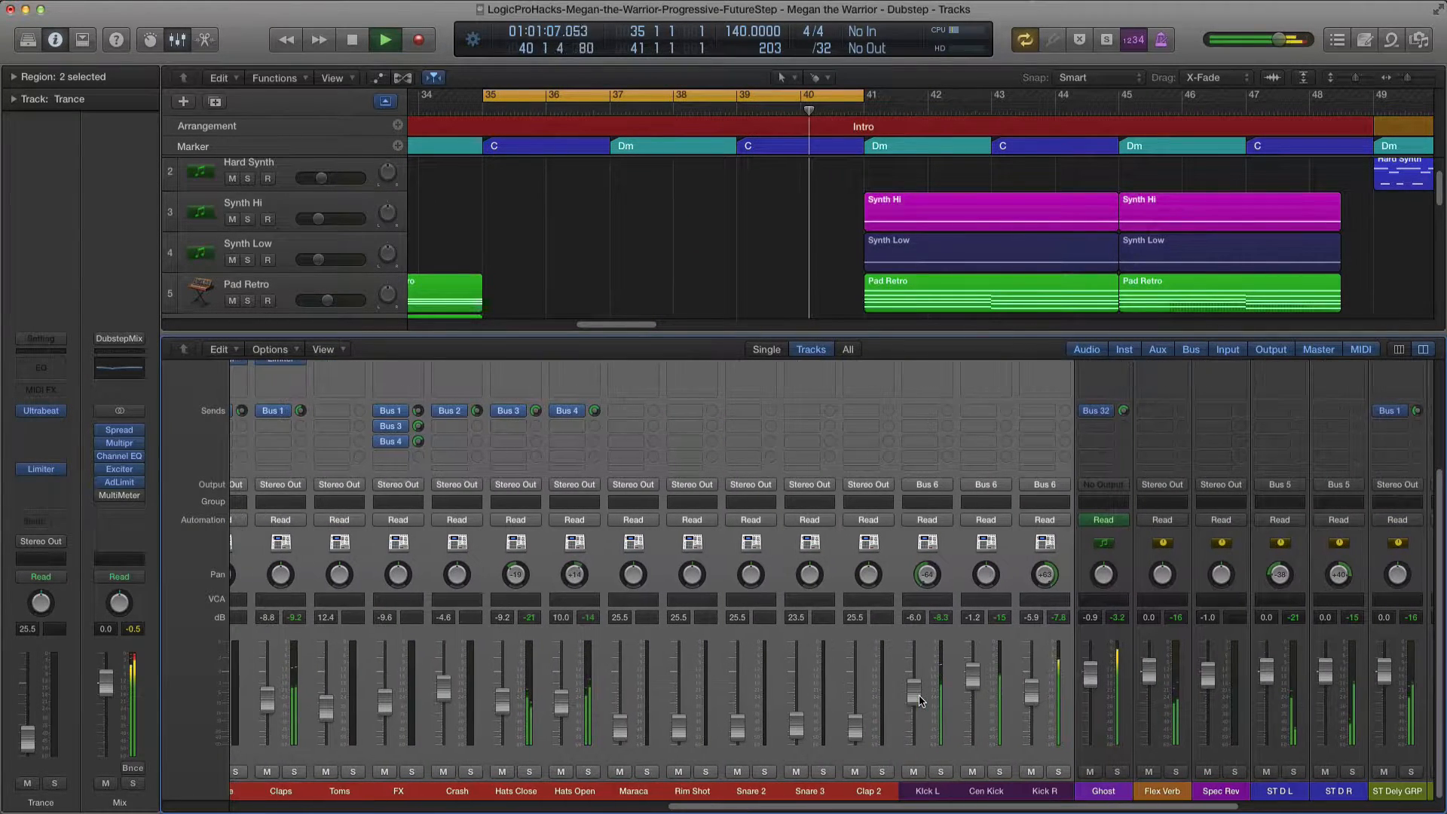
{"action": "left_click", "coordinate": [886, 790]}
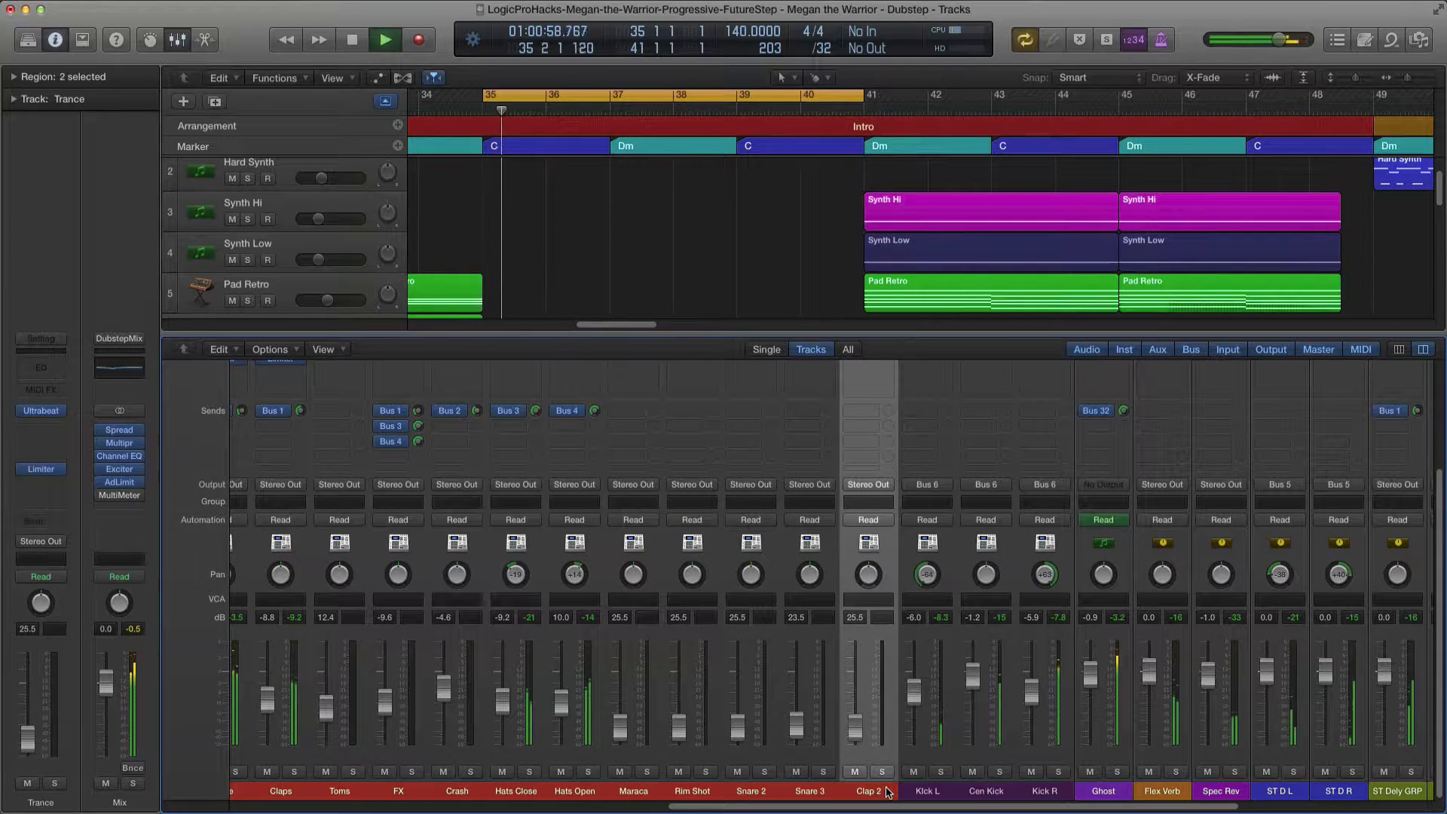
{"action": "scroll", "coordinate": [887, 791], "scroll_direction": "left", "scroll_amount": 3}
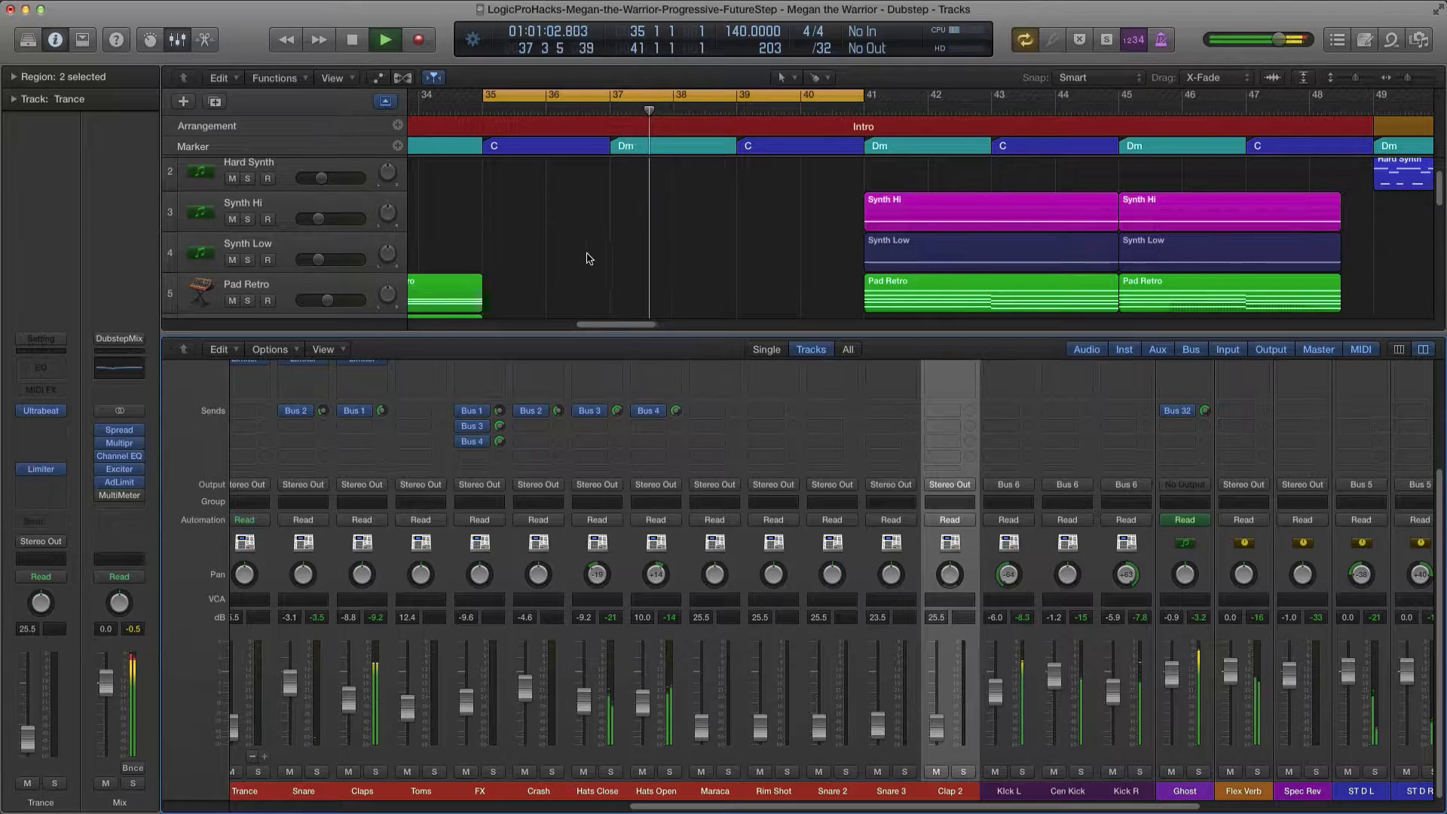
{"action": "scroll", "coordinate": [711, 538], "scroll_direction": "left", "scroll_amount": 2}
{"action": "key", "text": "space"}
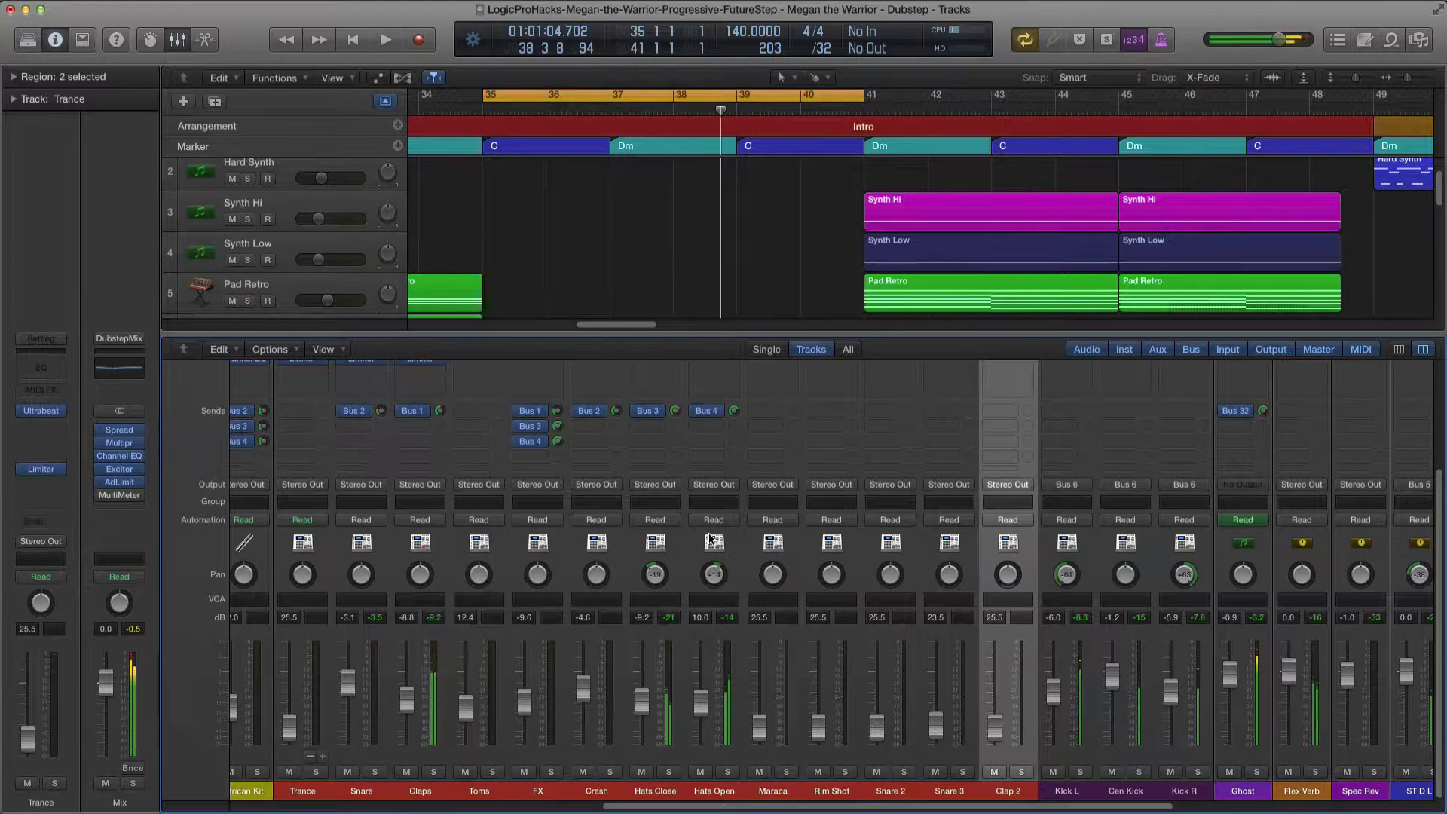
Select the Kick L, Cen Kick and Kick R channel strips together in the mixer.
{"action": "scroll", "coordinate": [711, 537], "scroll_direction": "left", "scroll_amount": 1}
{"action": "left_click", "coordinate": [707, 790]}
{"action": "scroll", "coordinate": [826, 791], "scroll_direction": "right", "scroll_amount": 8}
{"action": "left_click_drag", "start_coordinate": [755, 795], "coordinate": [878, 795]}
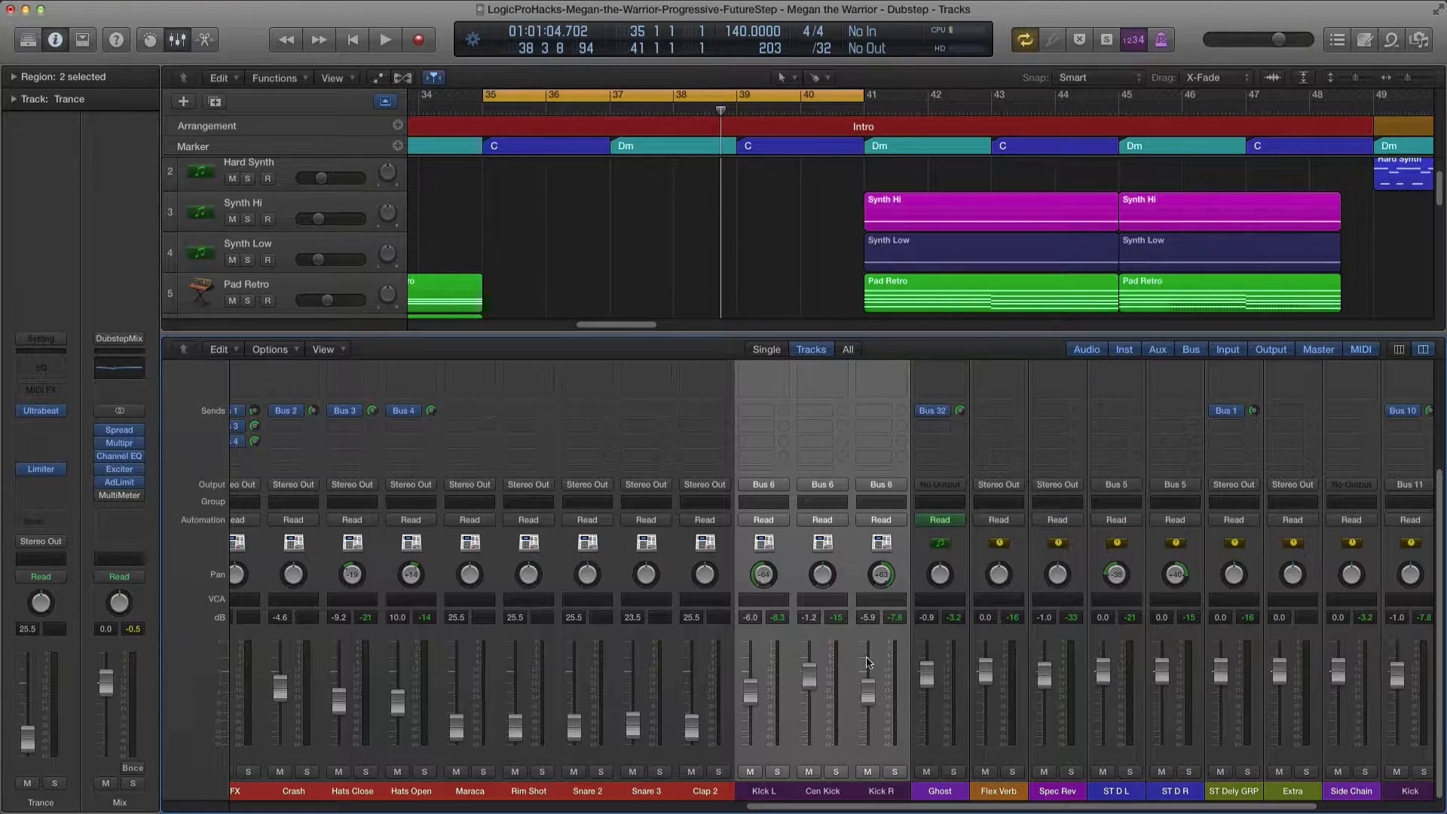
Examine the three kick channels' output routing, panning, levels and the Channel EQ insert on Cen Kick.
{"action": "scroll", "coordinate": [848, 639], "scroll_direction": "up", "scroll_amount": 5}
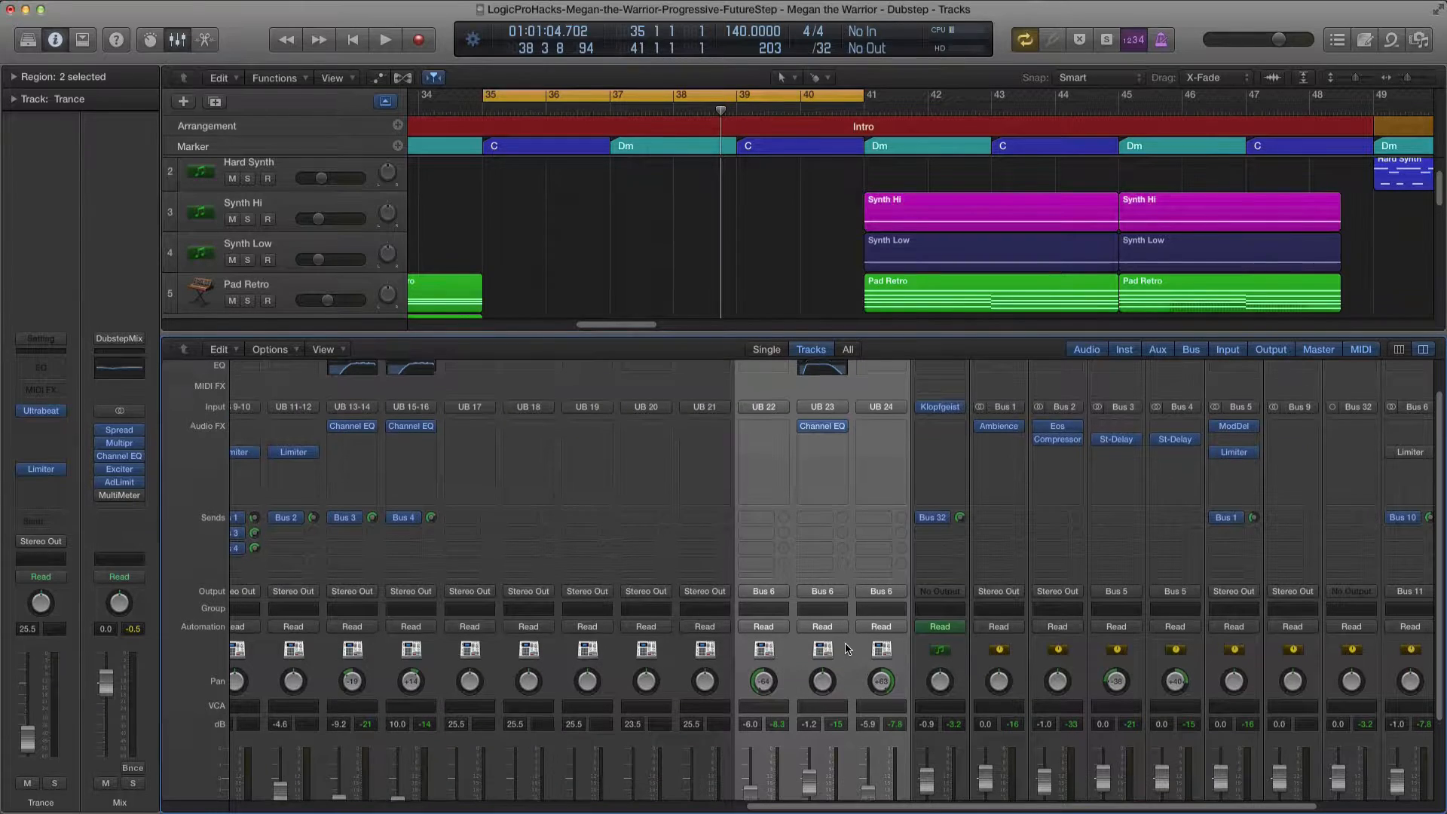
{"action": "scroll", "coordinate": [848, 619], "scroll_direction": "down", "scroll_amount": 4}
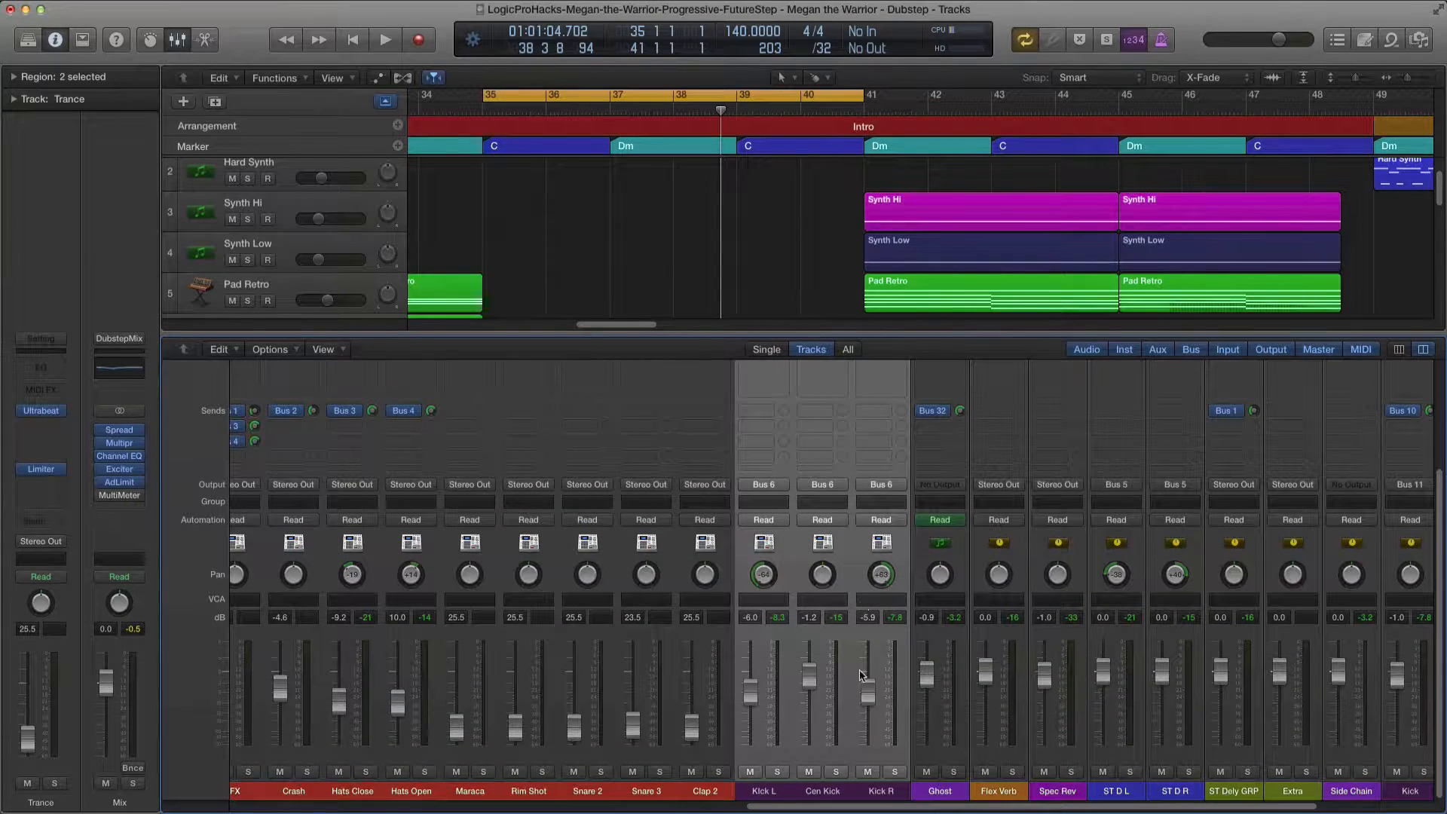
{"action": "scroll", "coordinate": [857, 626], "scroll_direction": "up", "scroll_amount": 2}
{"action": "scroll", "coordinate": [856, 630], "scroll_direction": "up", "scroll_amount": 1}
{"action": "scroll", "coordinate": [853, 620], "scroll_direction": "down", "scroll_amount": 4}
{"action": "scroll", "coordinate": [864, 623], "scroll_direction": "up", "scroll_amount": 4}
{"action": "scroll", "coordinate": [863, 631], "scroll_direction": "up", "scroll_amount": 1}
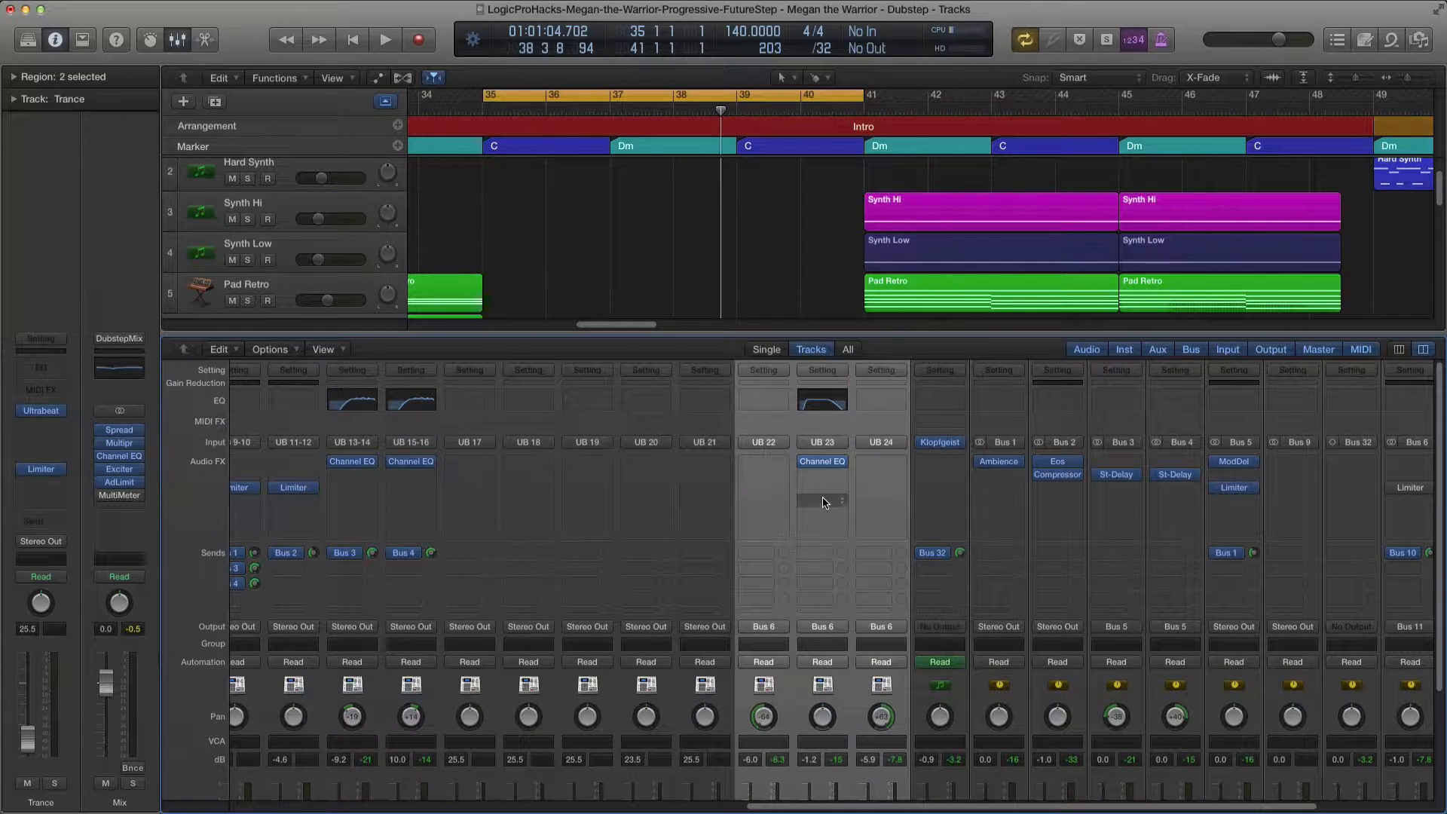
{"action": "scroll", "coordinate": [860, 506], "scroll_direction": "down", "scroll_amount": 5}
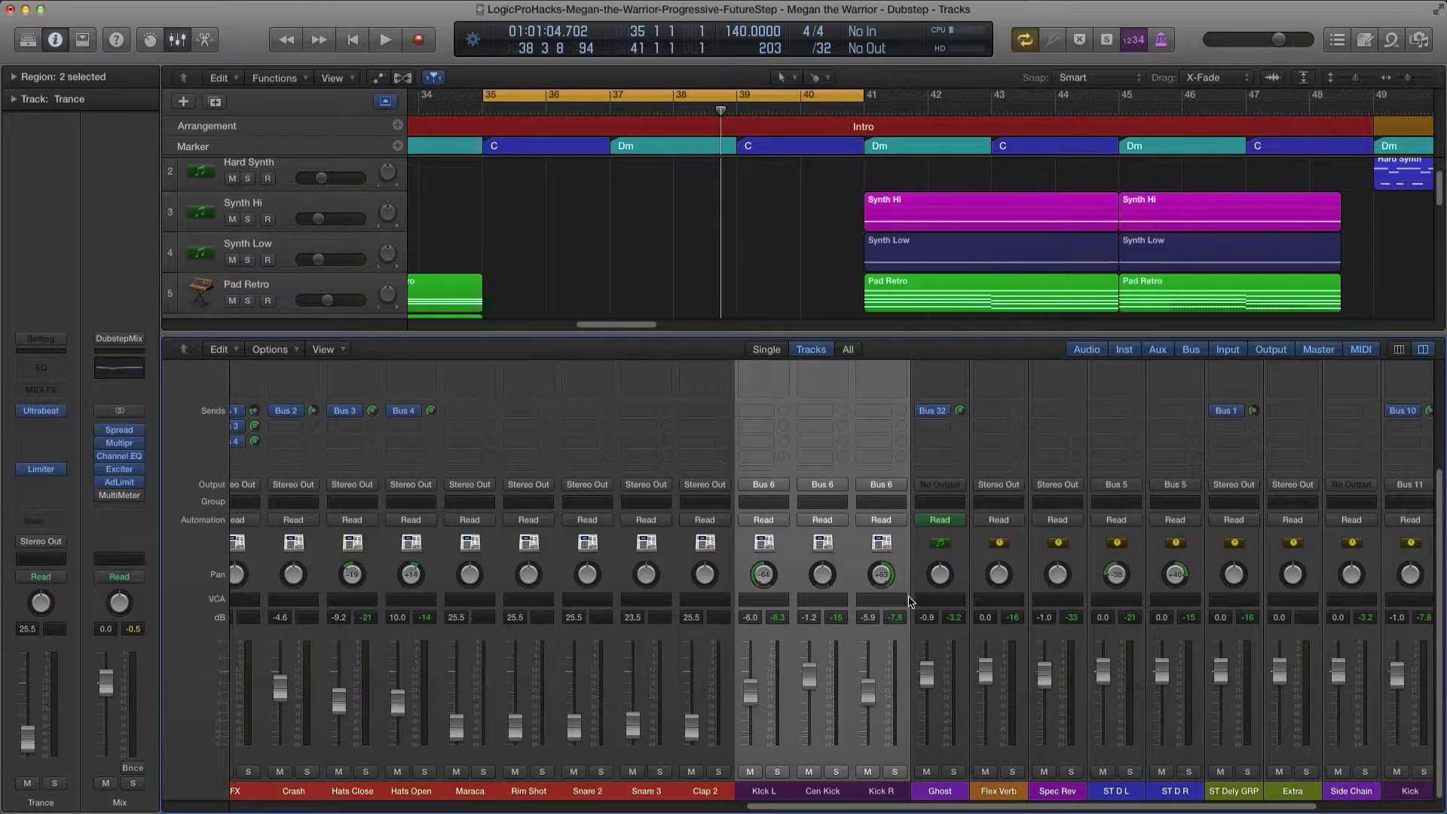
Inspect the Kick, Par Comp and Par Grp aux routing and the Par Comp channel's Compressor settings, closing the plug-in when done.
{"action": "scroll", "coordinate": [910, 601], "scroll_direction": "right", "scroll_amount": 5}
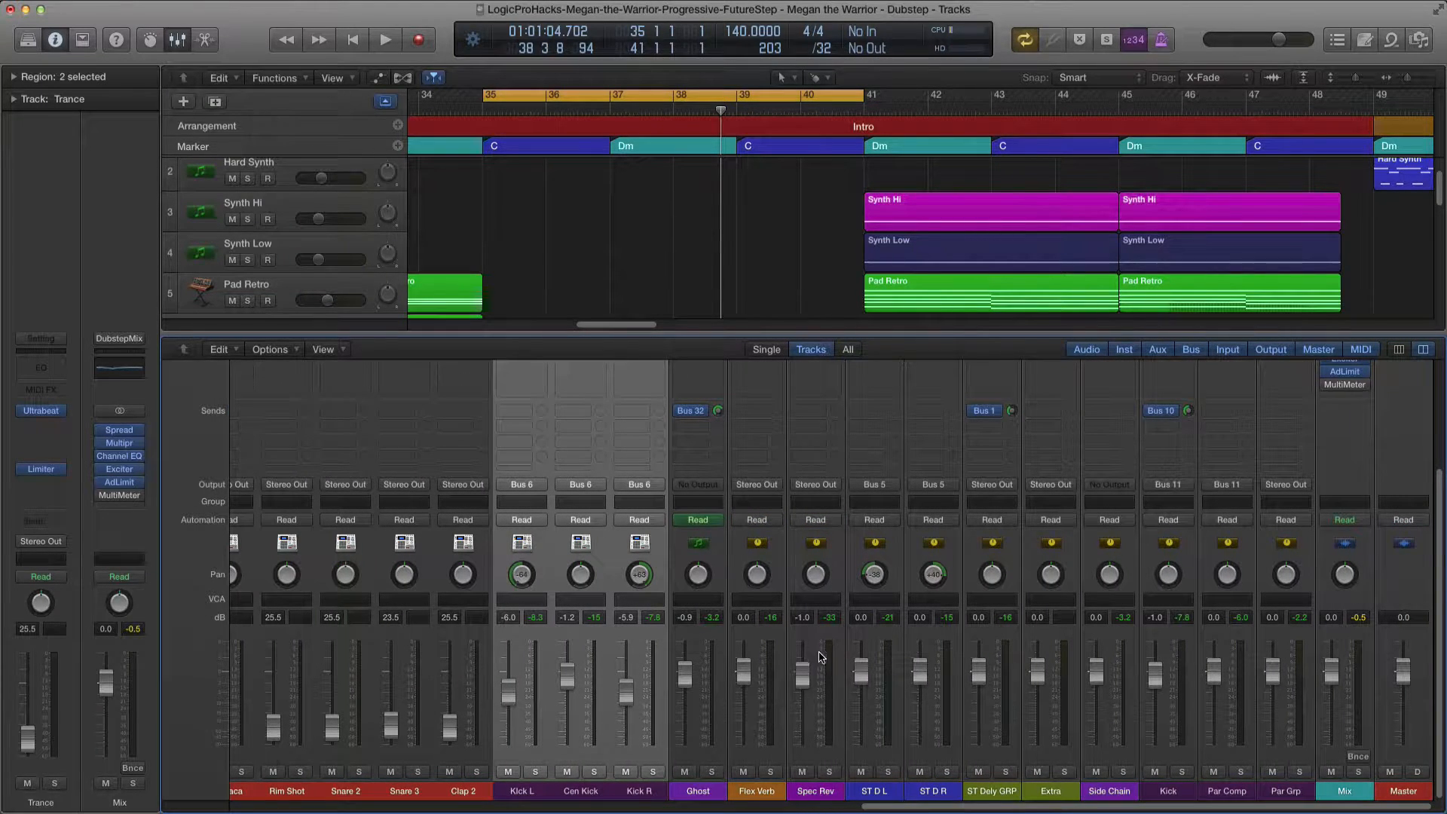
{"action": "scroll", "coordinate": [979, 557], "scroll_direction": "up", "scroll_amount": 5}
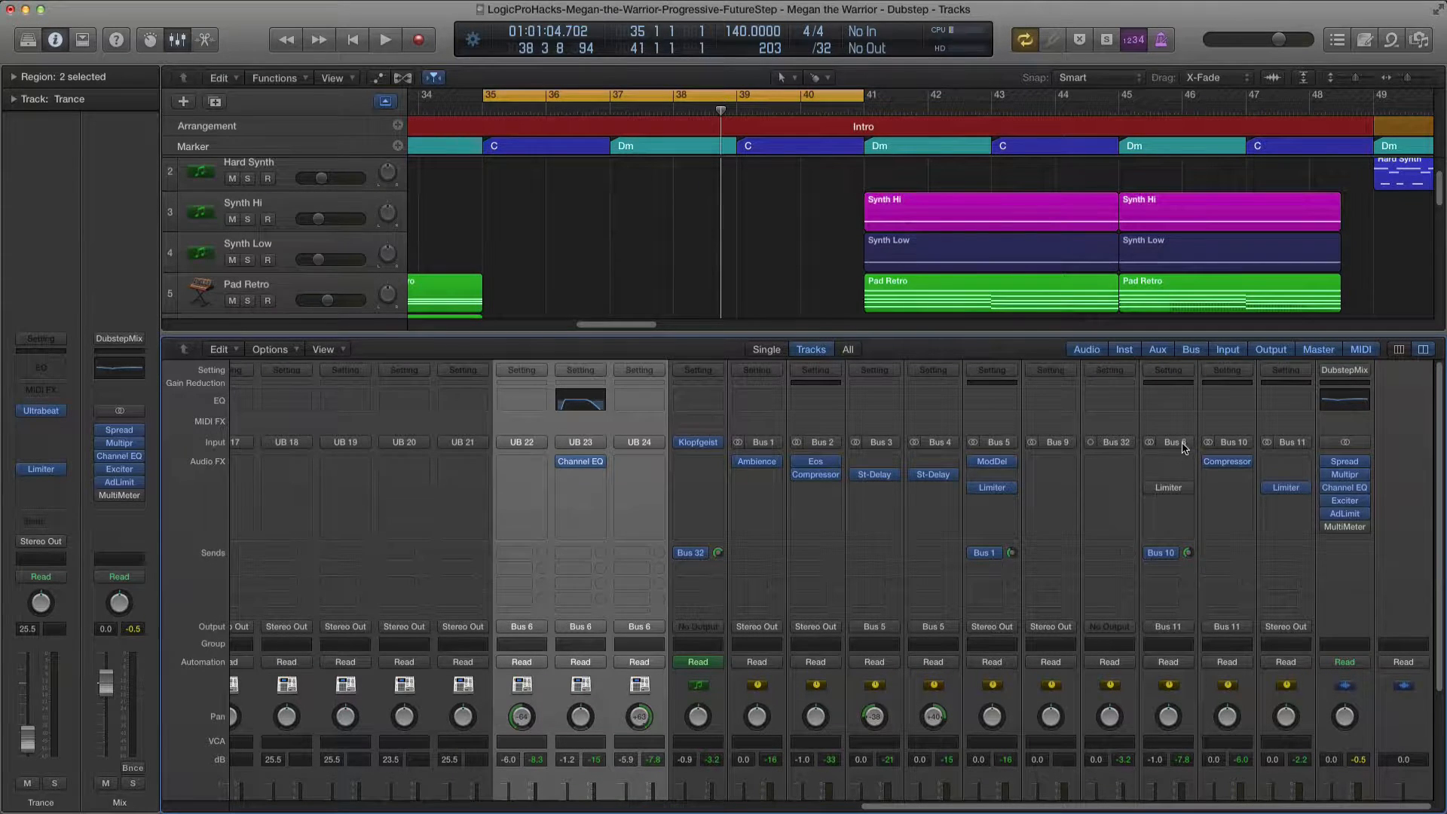
{"action": "scroll", "coordinate": [1177, 601], "scroll_direction": "down", "scroll_amount": 1}
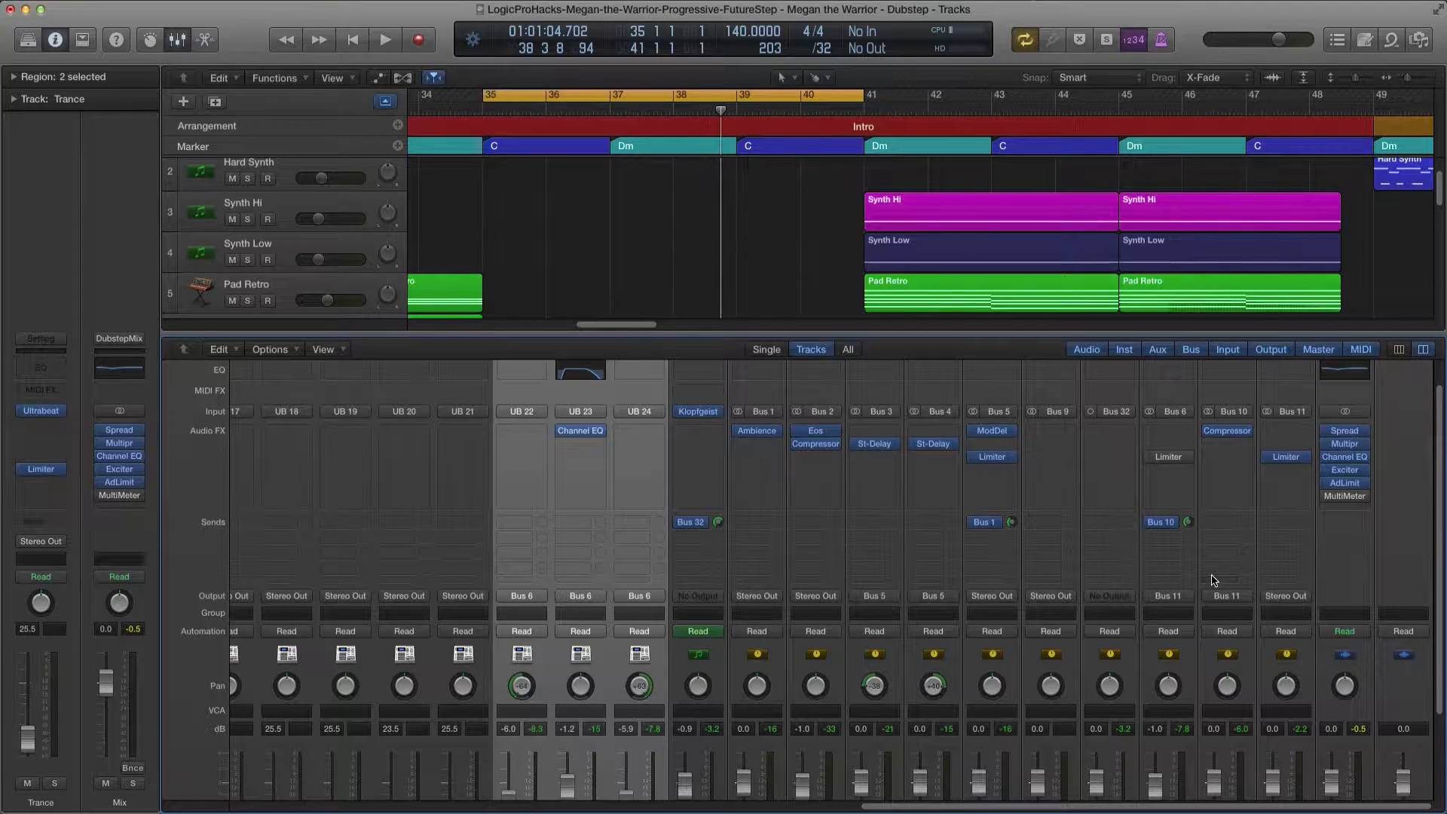
{"action": "scroll", "coordinate": [1174, 571], "scroll_direction": "up", "scroll_amount": 2}
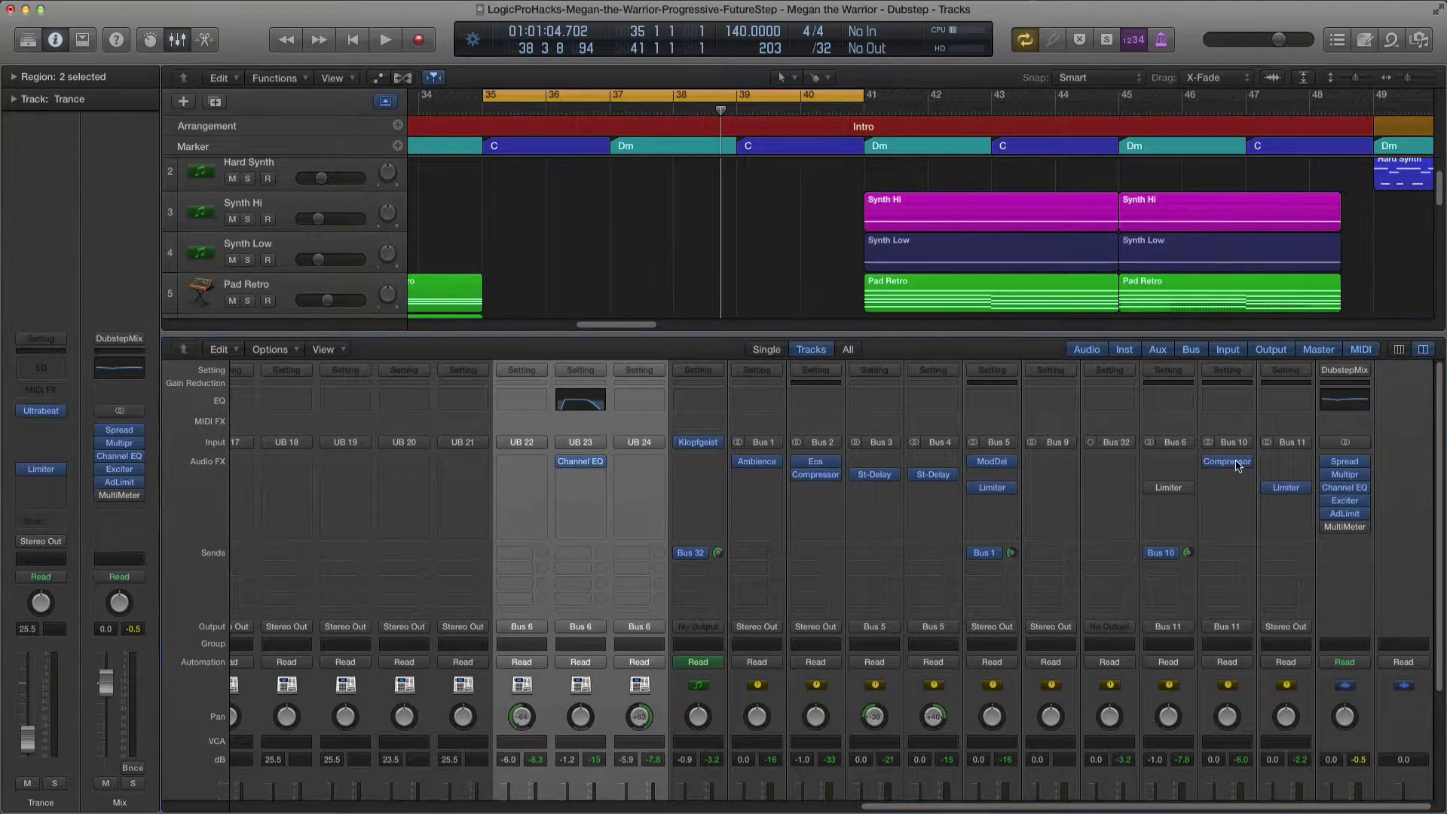
{"action": "left_click", "coordinate": [1229, 461]}
{"action": "left_click_drag", "start_coordinate": [326, 40], "coordinate": [505, 118]}
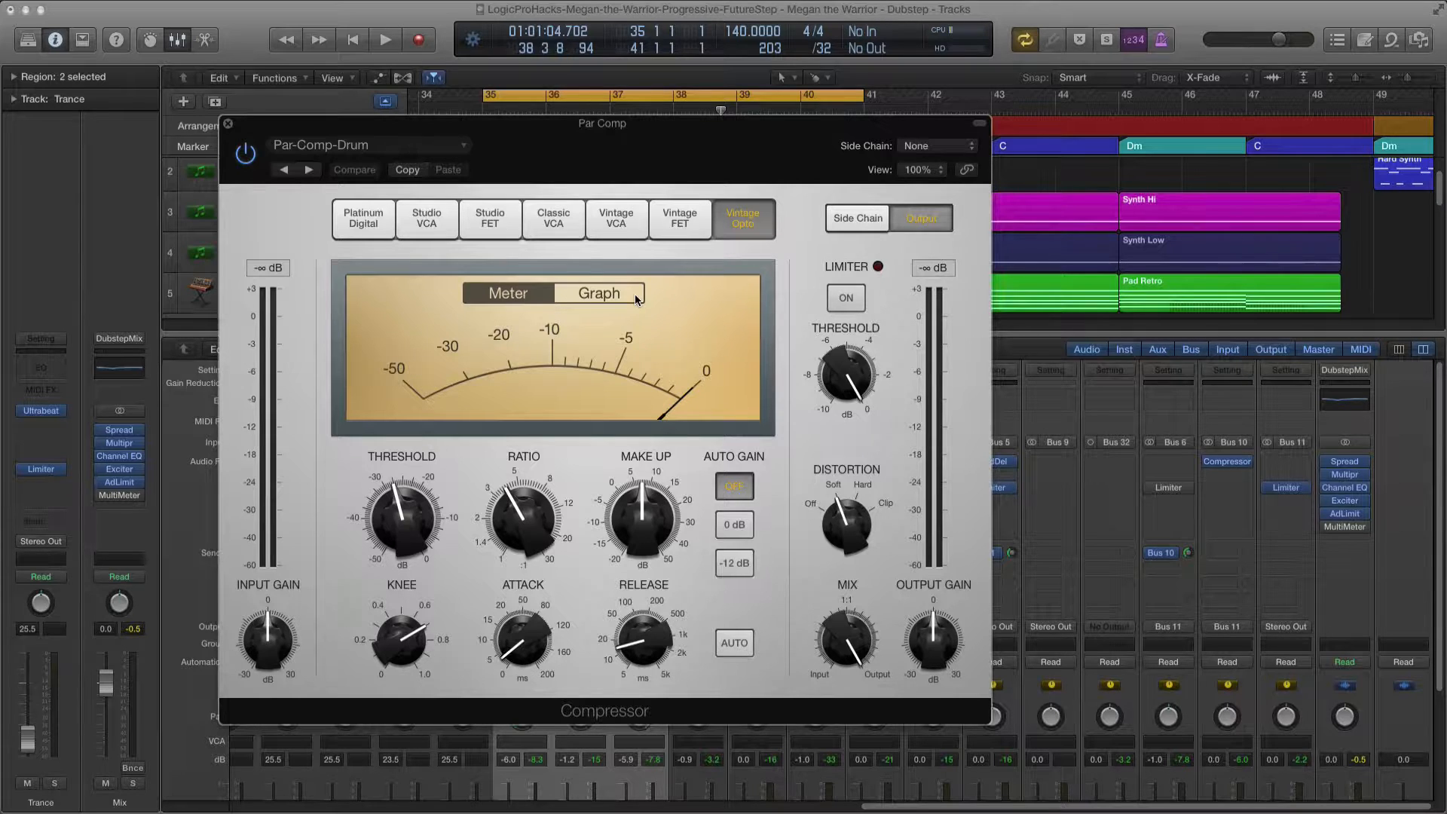
{"action": "left_click_drag", "start_coordinate": [519, 120], "coordinate": [548, 138]}
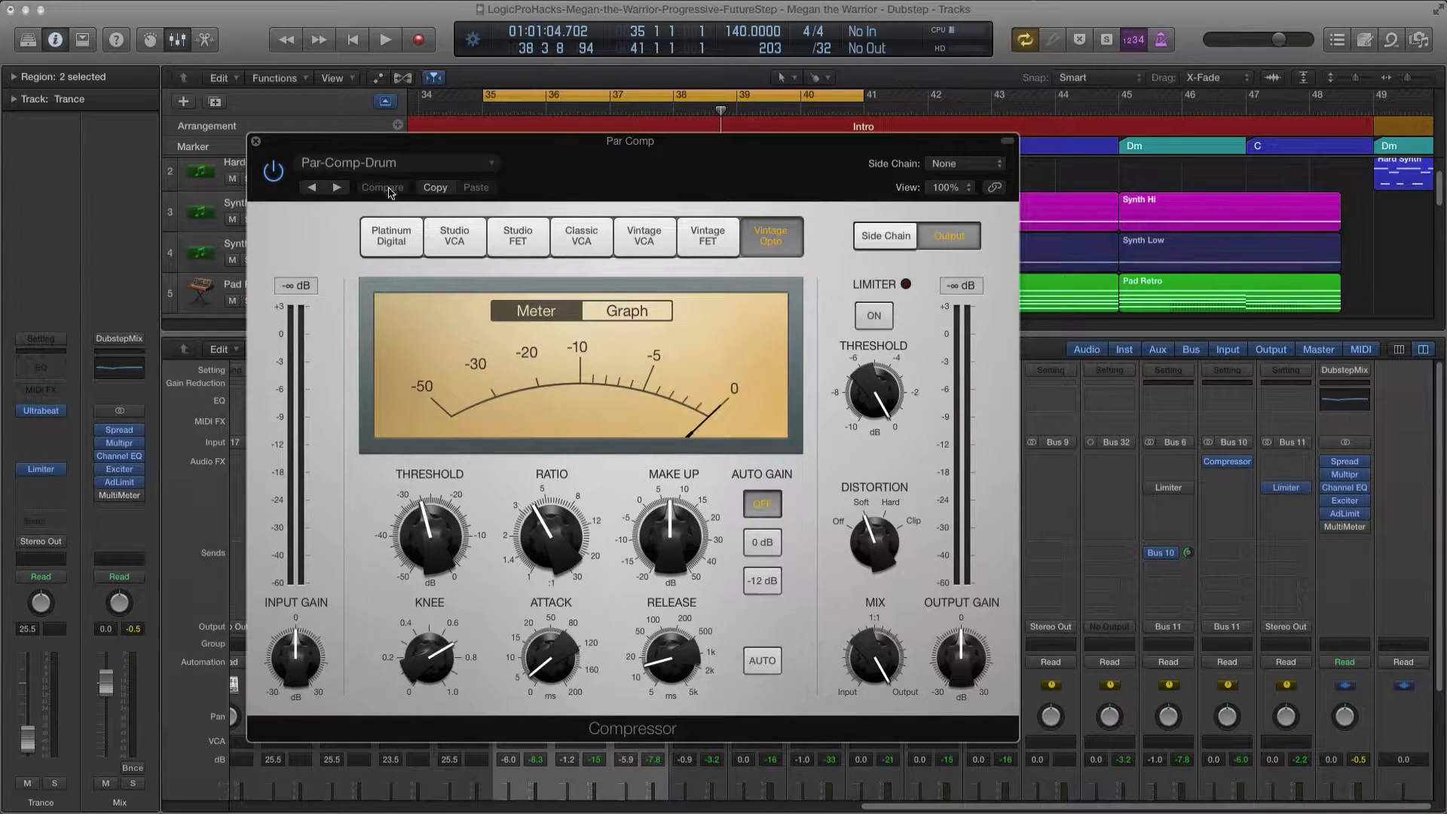
{"action": "left_click", "coordinate": [255, 141]}
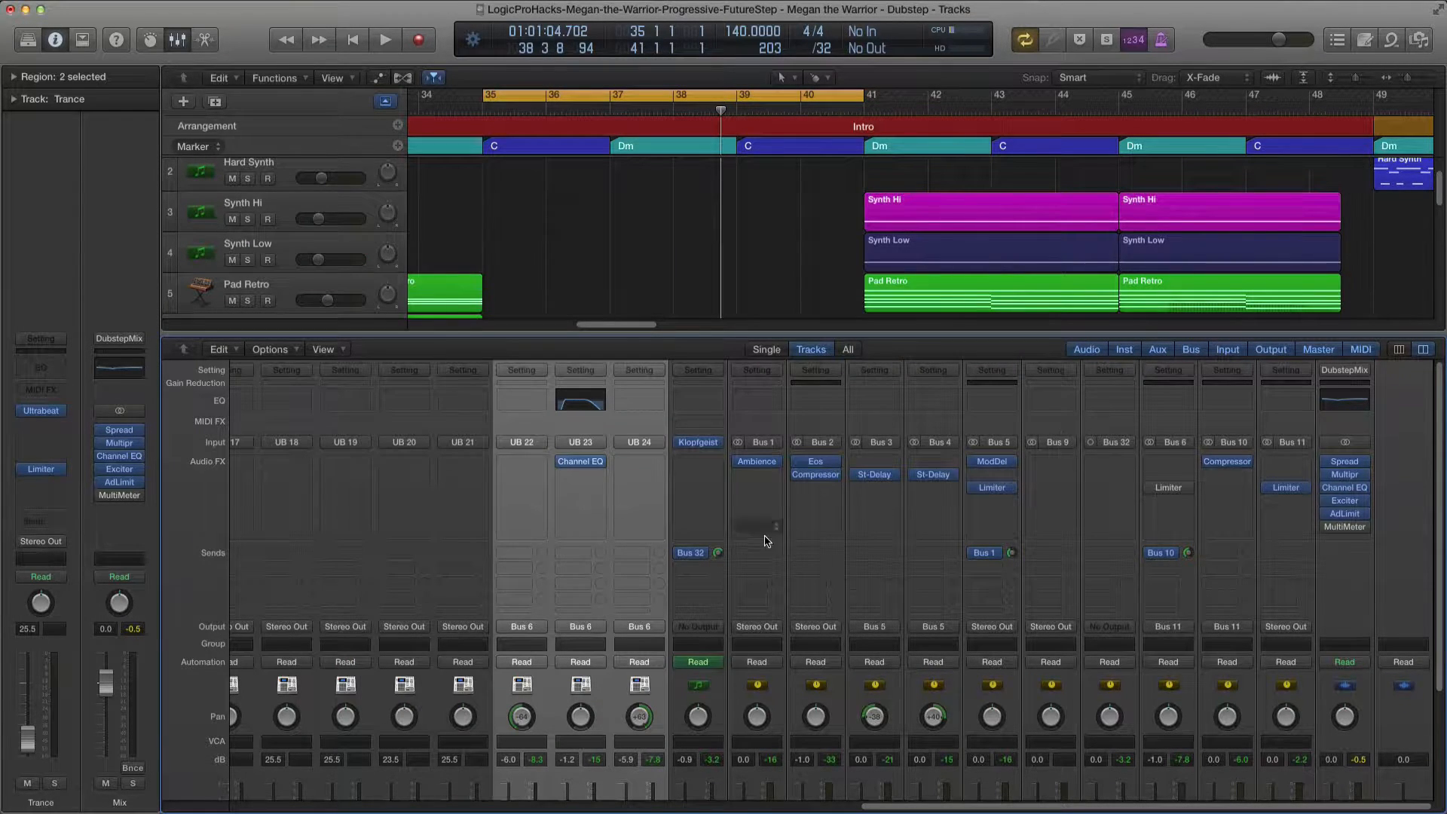
Play the looped Intro passage while soloing the Kick and Par Comp channels to compare dry and compressed kicks, clearing the solos when done.
{"action": "scroll", "coordinate": [783, 535], "scroll_direction": "down", "scroll_amount": 3}
{"action": "left_click_drag", "start_coordinate": [520, 795], "coordinate": [634, 795]}
{"action": "key", "text": "space"}
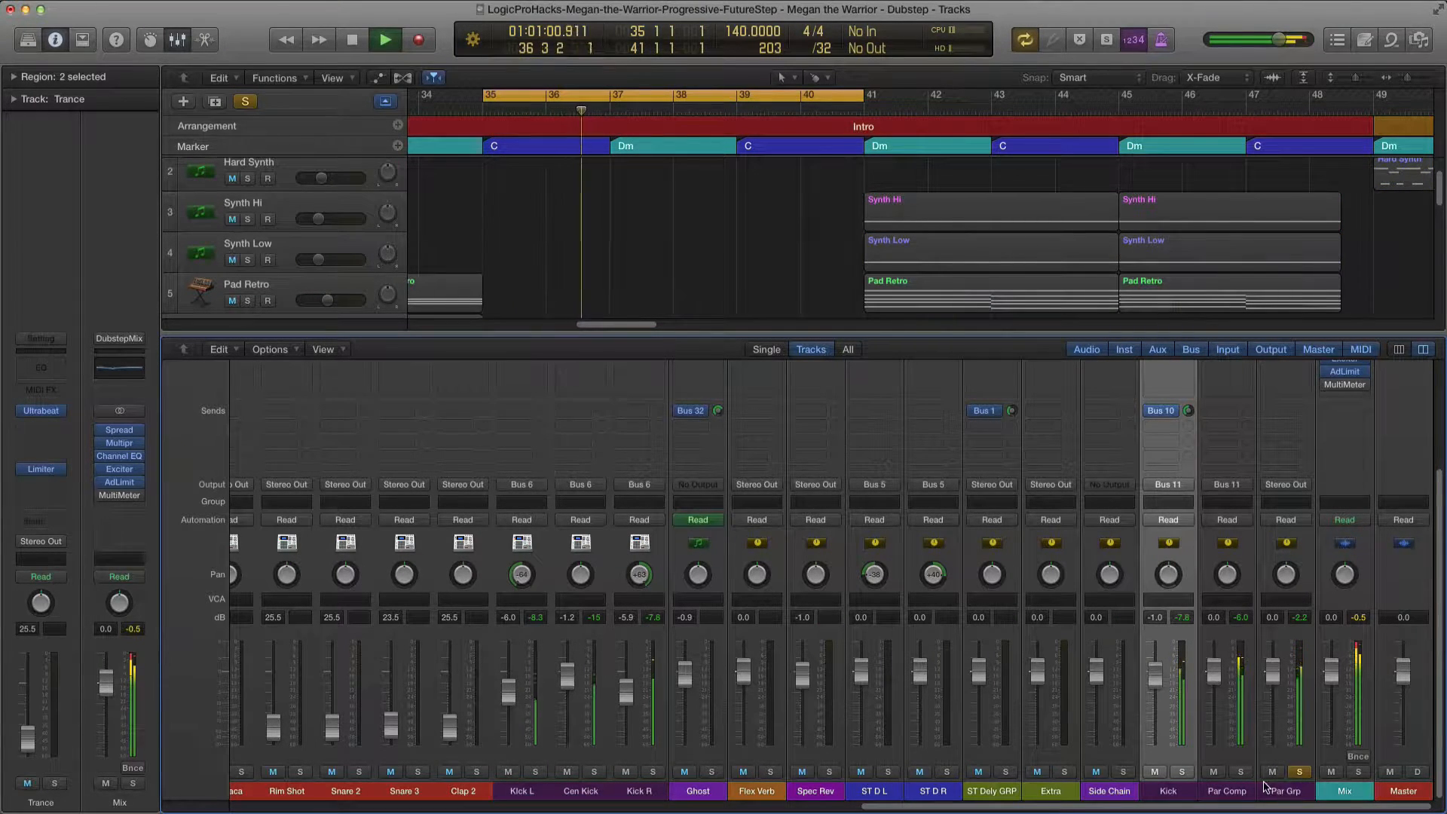
{"action": "left_click", "coordinate": [1182, 771]}
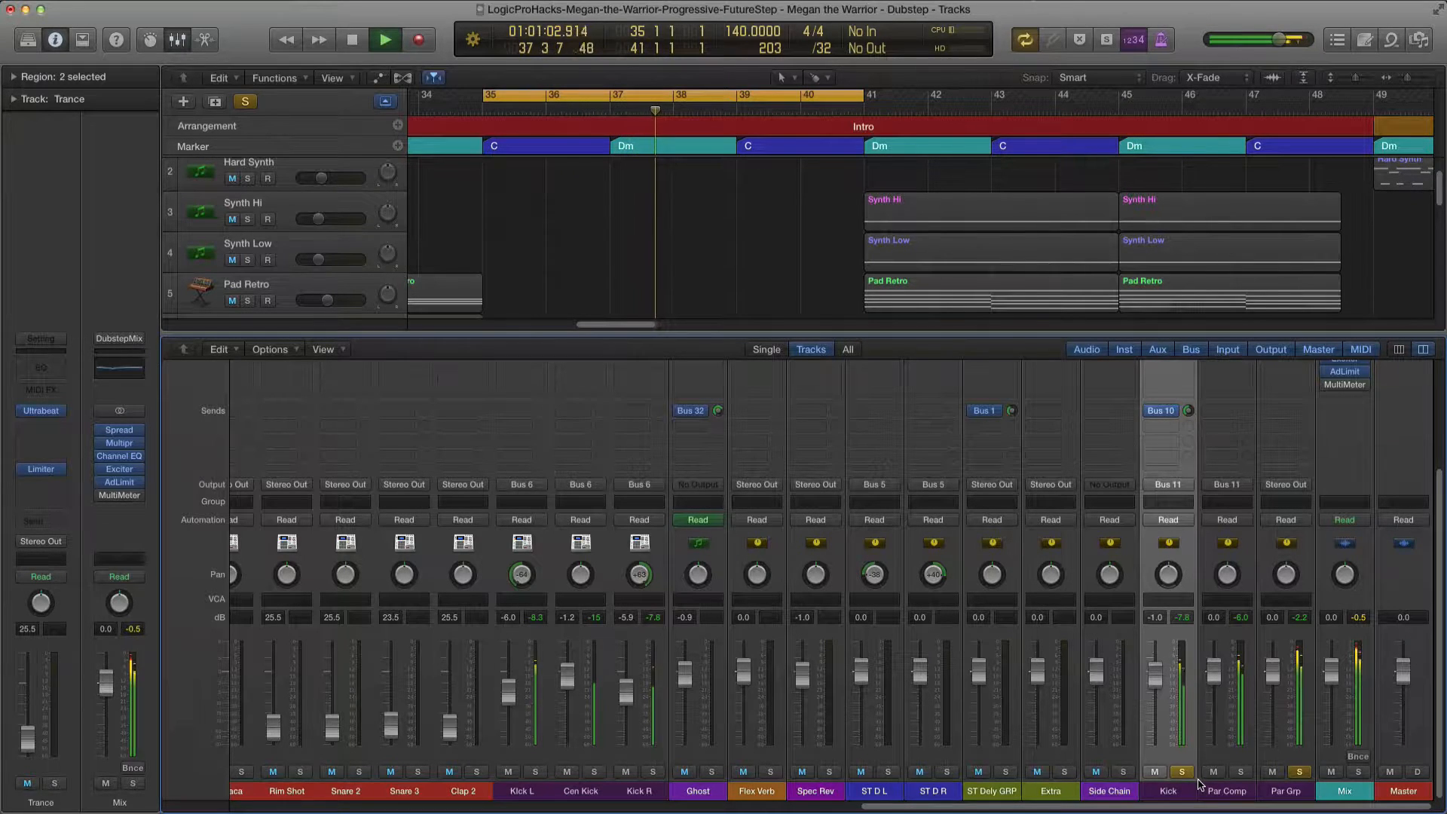
{"action": "left_click", "coordinate": [1241, 771]}
{"action": "left_click", "coordinate": [1240, 772]}
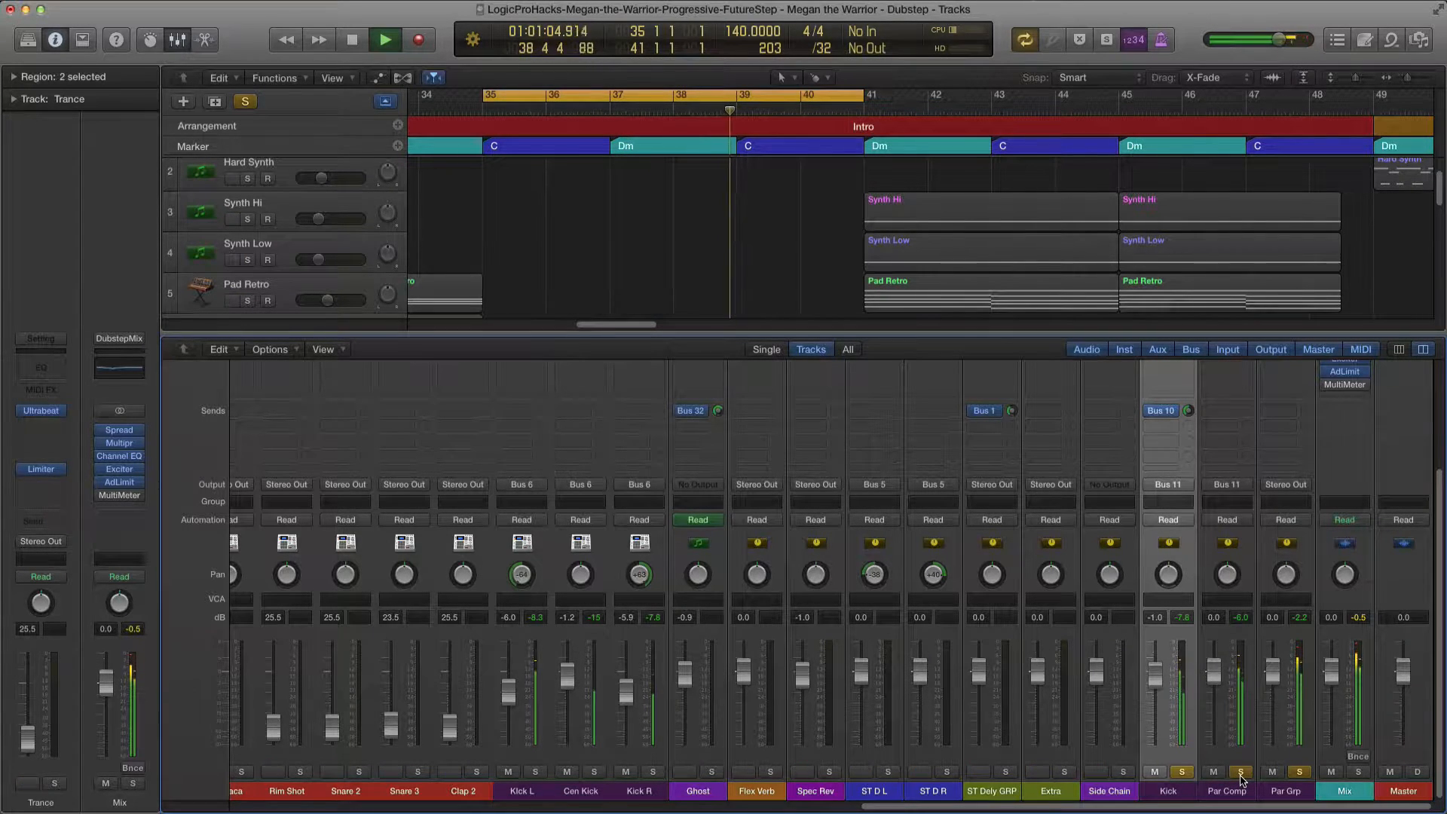
{"action": "left_click", "coordinate": [1182, 772]}
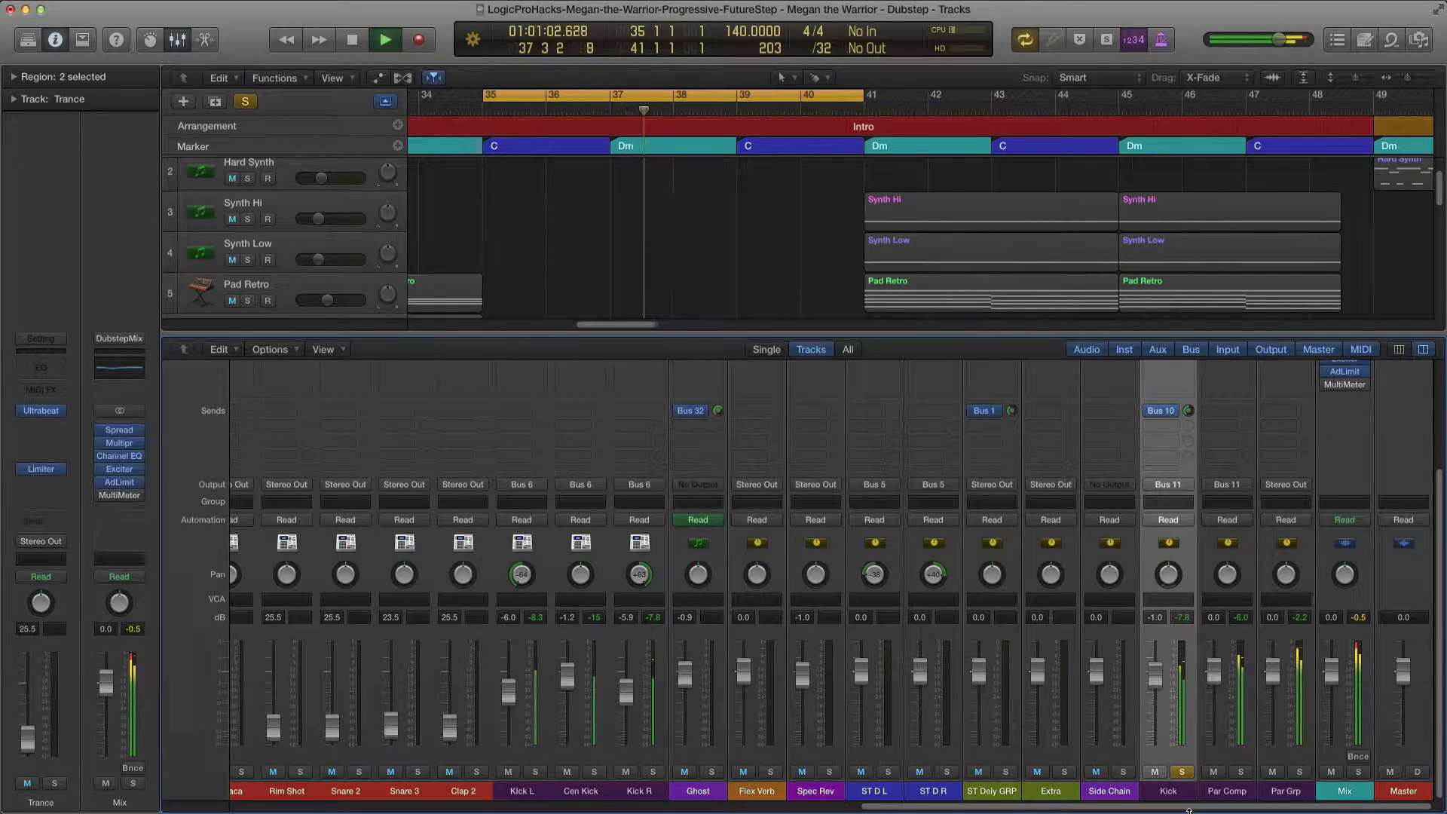
{"action": "key", "text": "space"}
{"action": "left_click", "coordinate": [1183, 771]}
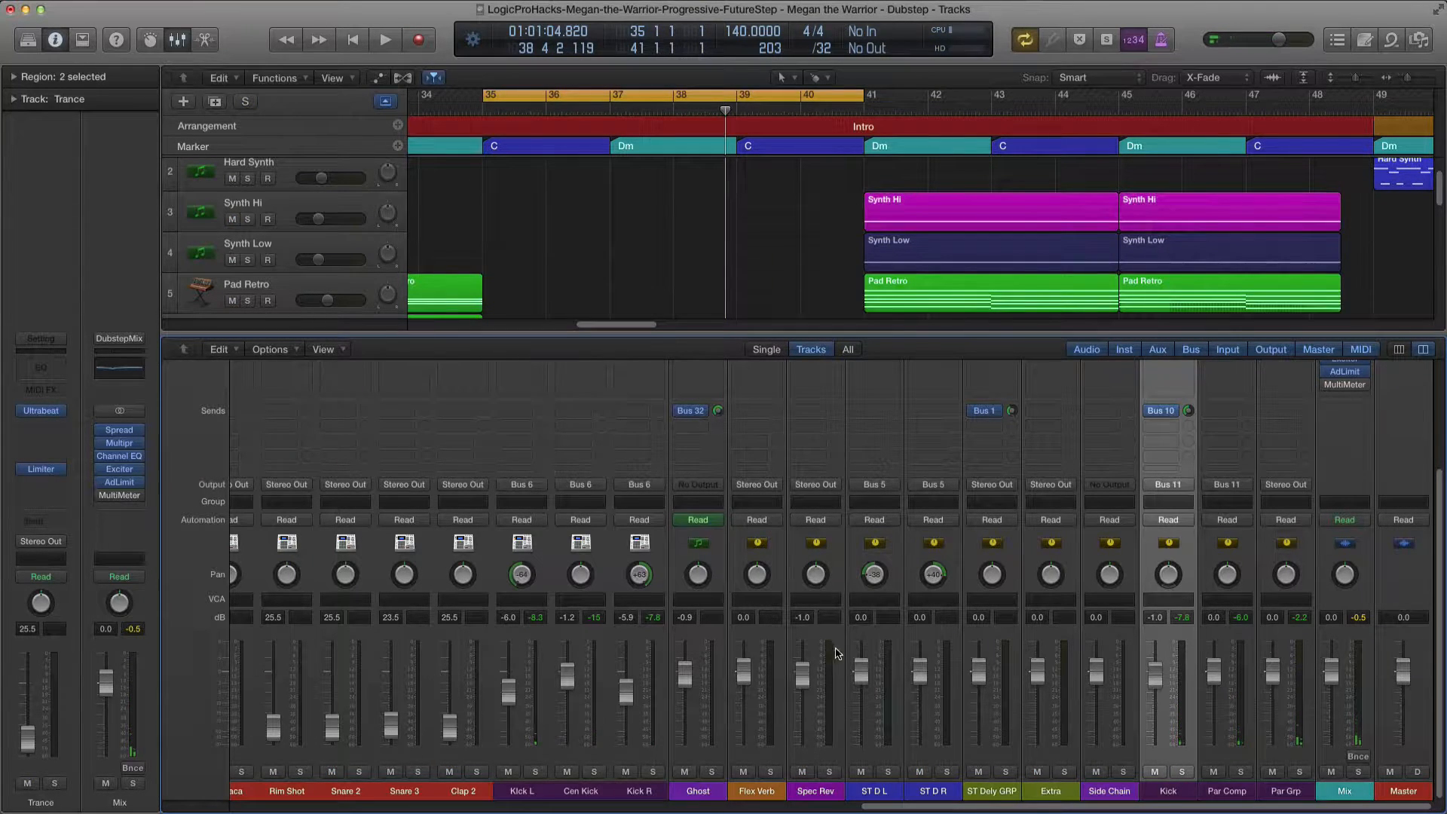
Examine the inserts, sends and faders of the drum, kick and aux channel strips across the mixer, closing the mixer when done.
{"action": "scroll", "coordinate": [834, 649], "scroll_direction": "up", "scroll_amount": 5}
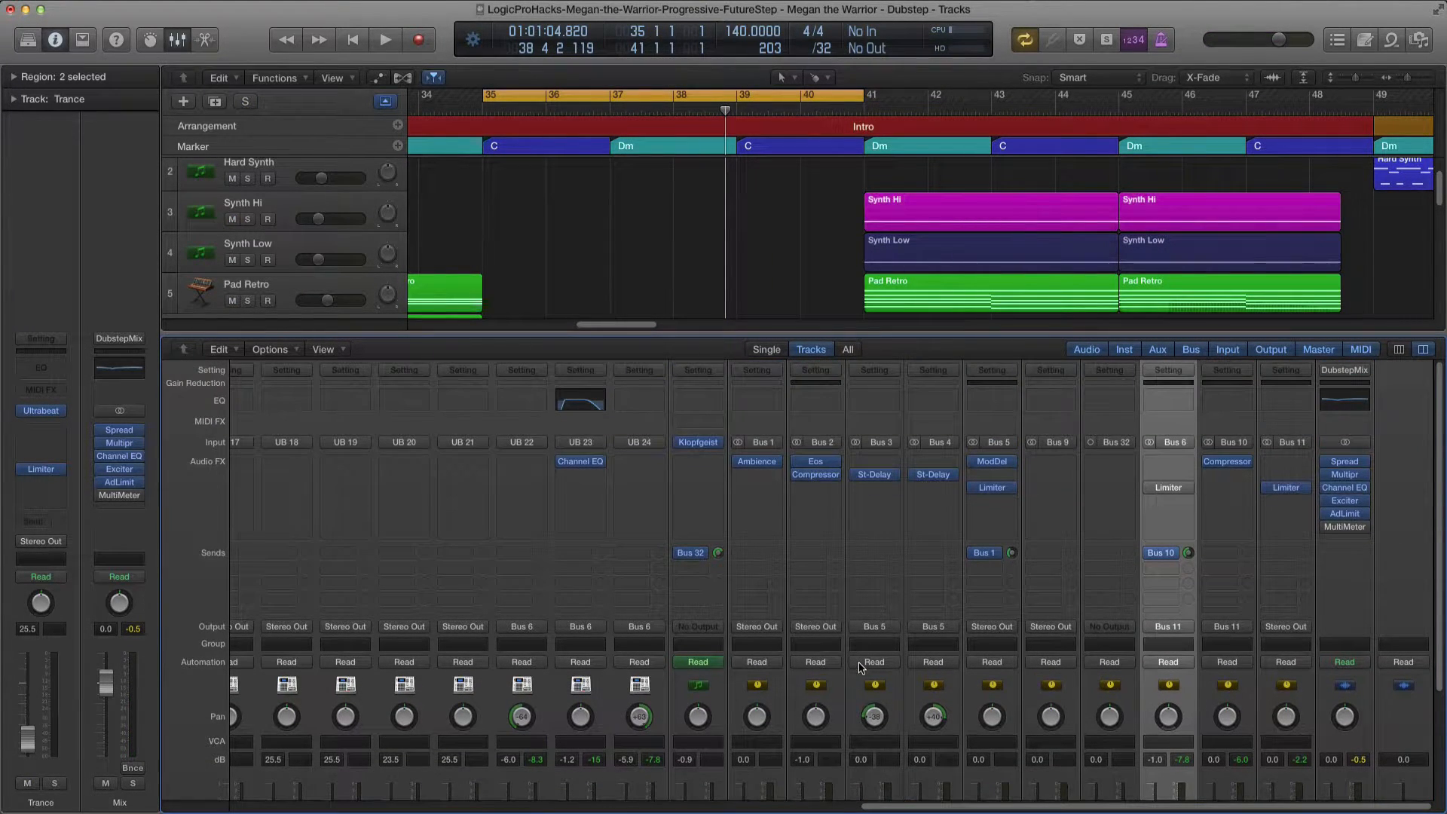
{"action": "scroll", "coordinate": [837, 671], "scroll_direction": "down", "scroll_amount": 5}
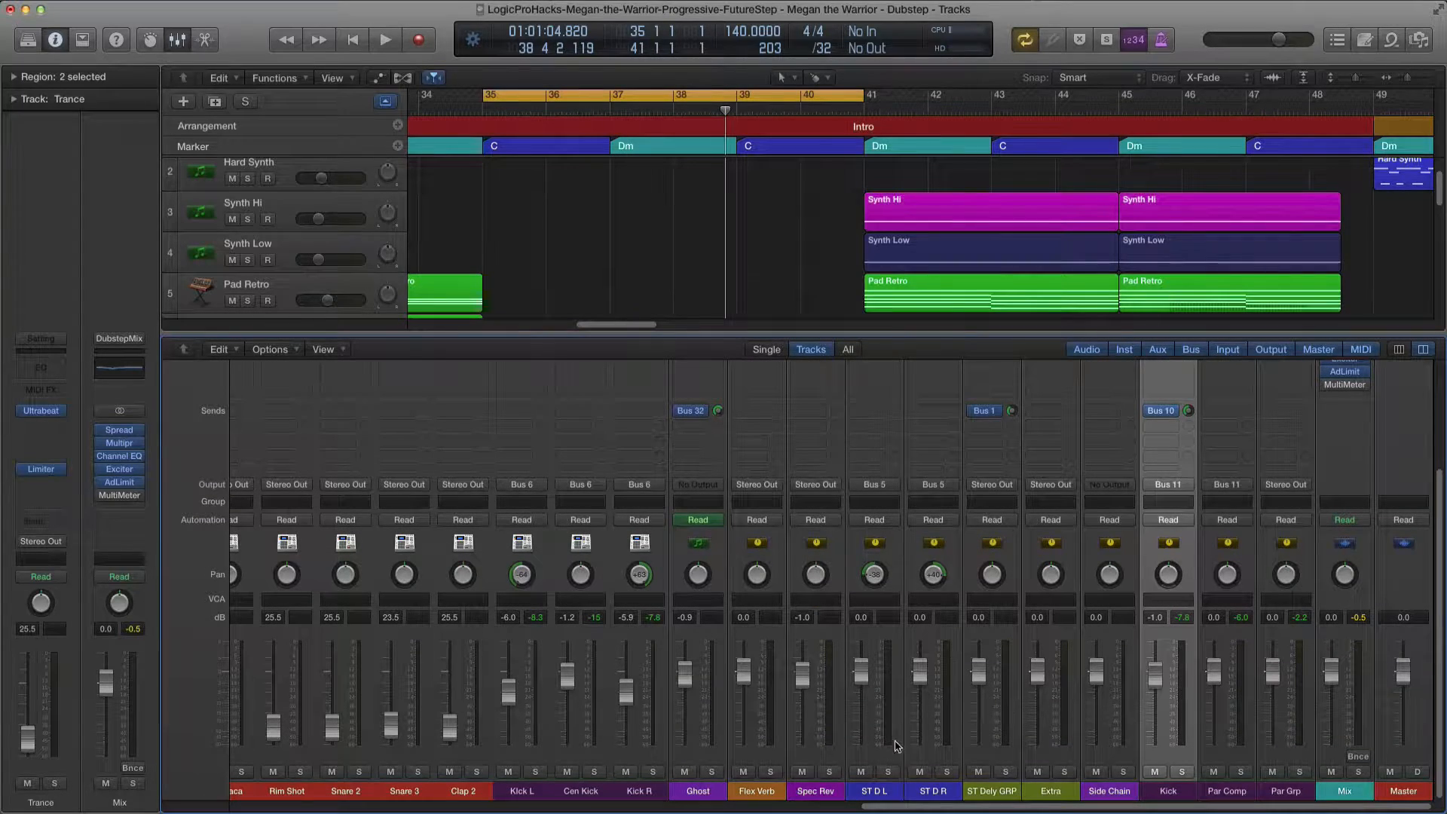
{"action": "scroll", "coordinate": [902, 748], "scroll_direction": "left", "scroll_amount": 15}
{"action": "scroll", "coordinate": [810, 695], "scroll_direction": "right", "scroll_amount": 14}
{"action": "scroll", "coordinate": [809, 694], "scroll_direction": "left", "scroll_amount": 14}
{"action": "scroll", "coordinate": [808, 694], "scroll_direction": "left", "scroll_amount": 1}
{"action": "scroll", "coordinate": [860, 709], "scroll_direction": "right", "scroll_amount": 20}
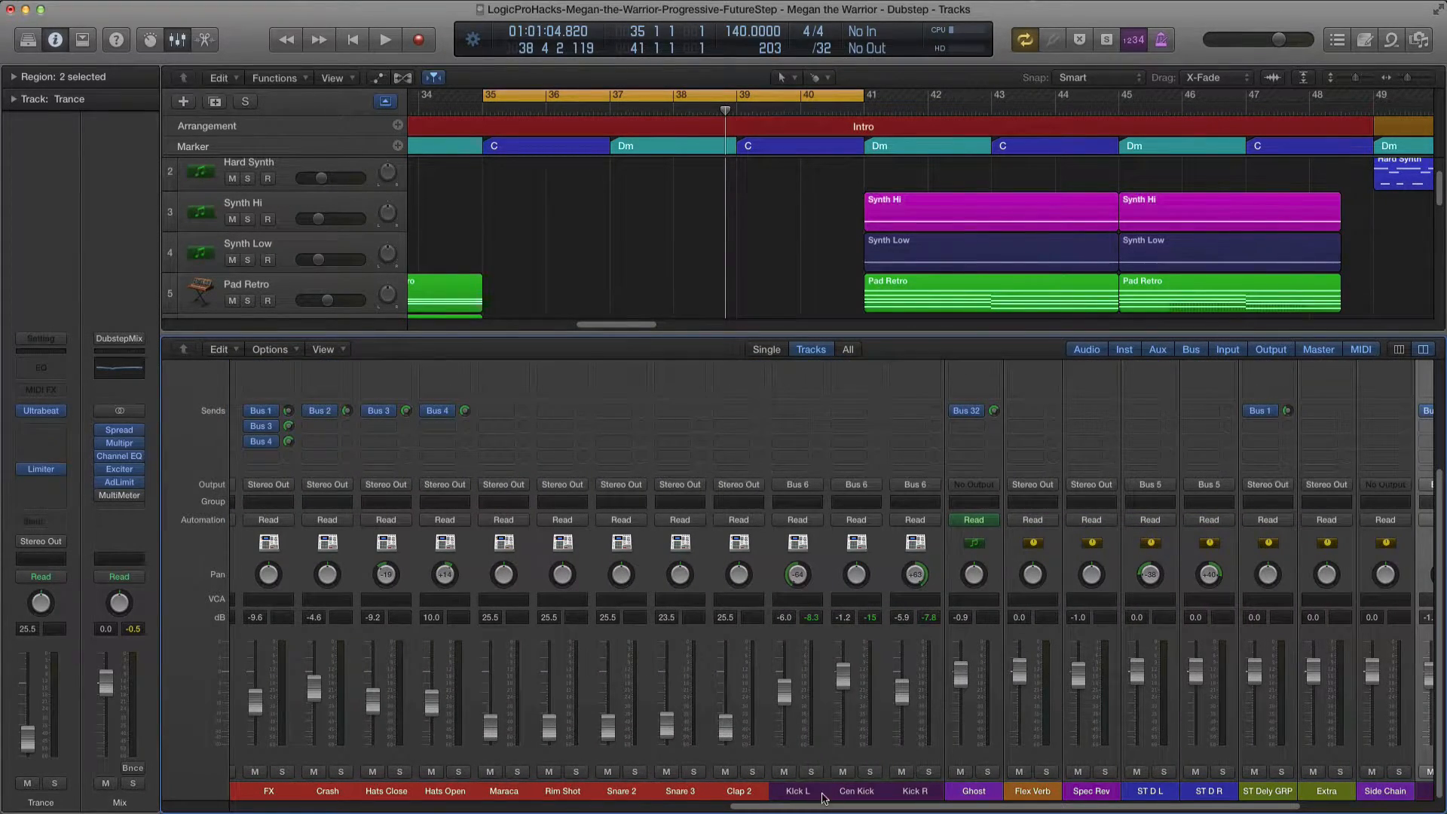
{"action": "scroll", "coordinate": [859, 678], "scroll_direction": "left", "scroll_amount": 10}
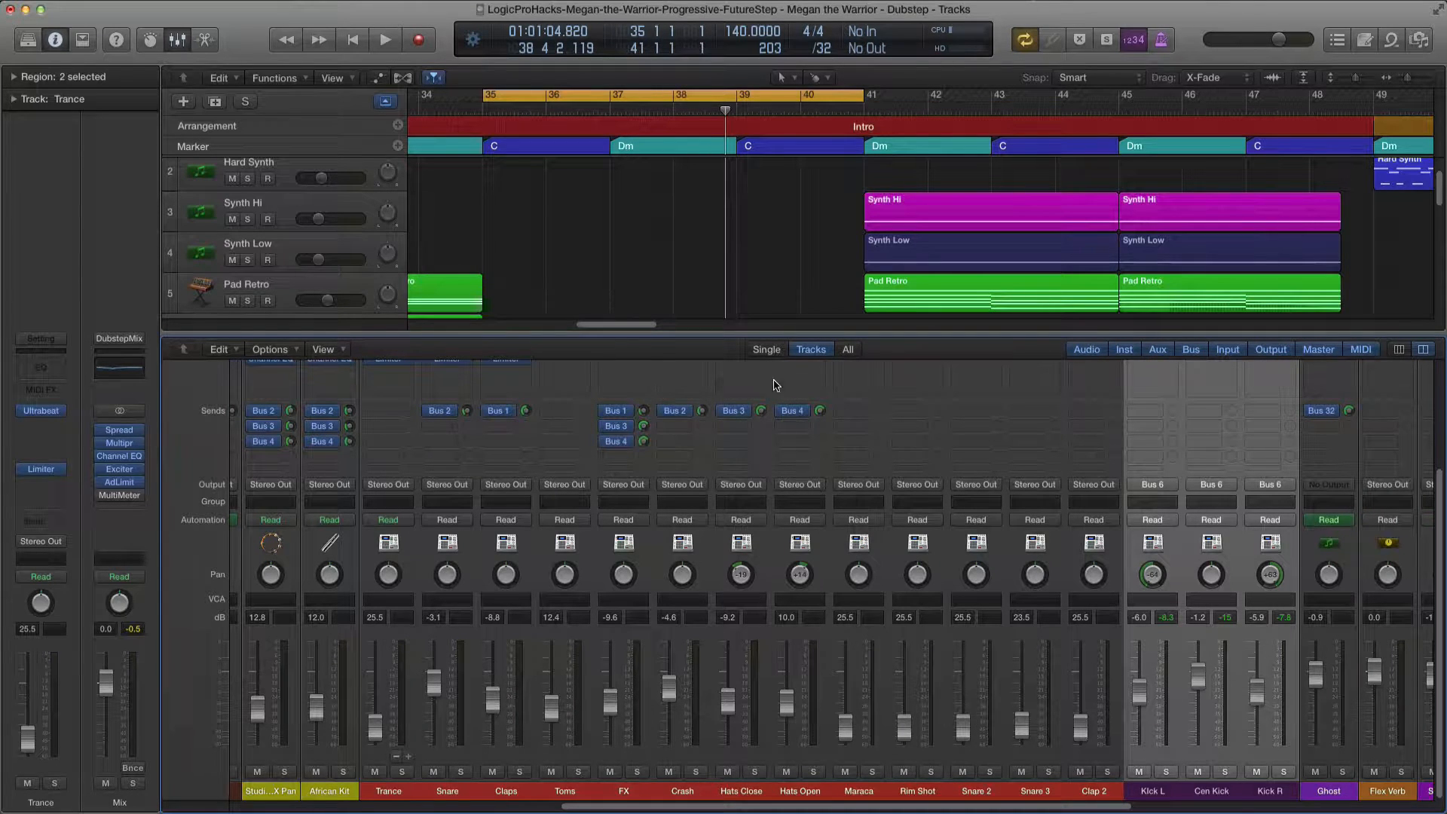
{"action": "key", "text": "x"}
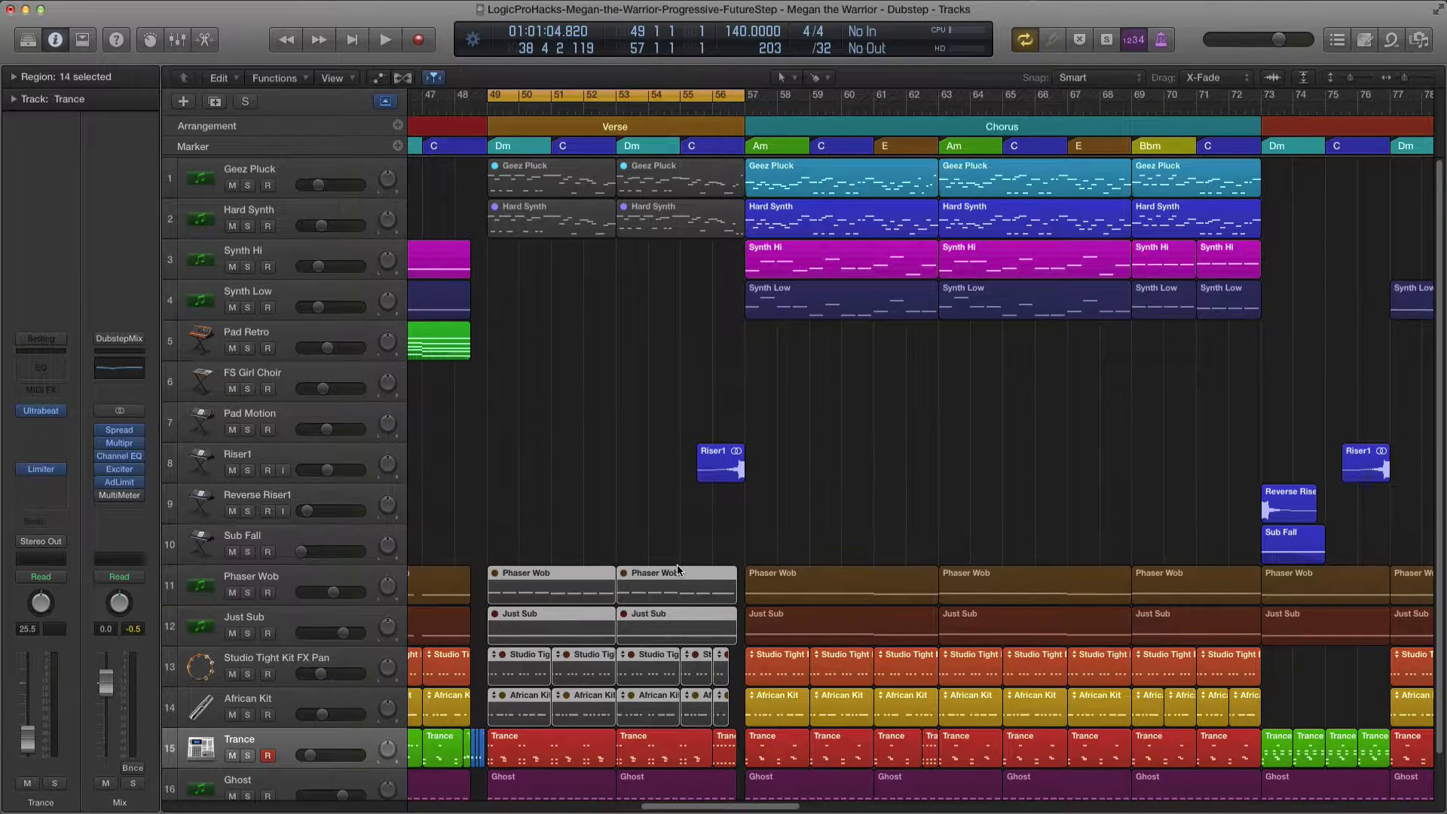
Play the looped Verse with its synth, bass and percussion kit regions muted to hear the Trance drum part.
{"action": "key", "text": "space"}
{"action": "scroll", "coordinate": [671, 565], "scroll_direction": "up", "scroll_amount": 3}
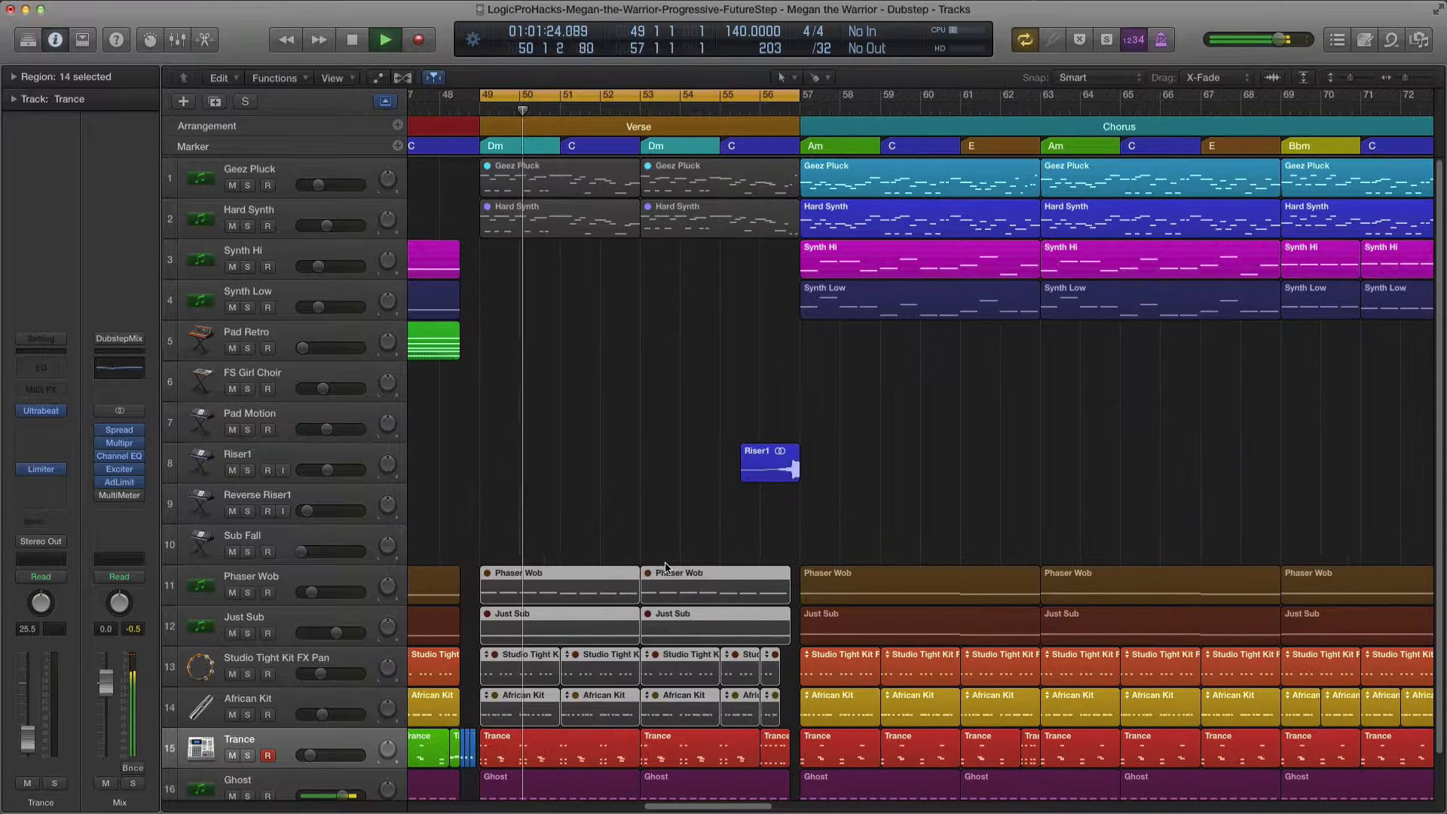
{"action": "scroll", "coordinate": [667, 567], "scroll_direction": "up", "scroll_amount": 2}
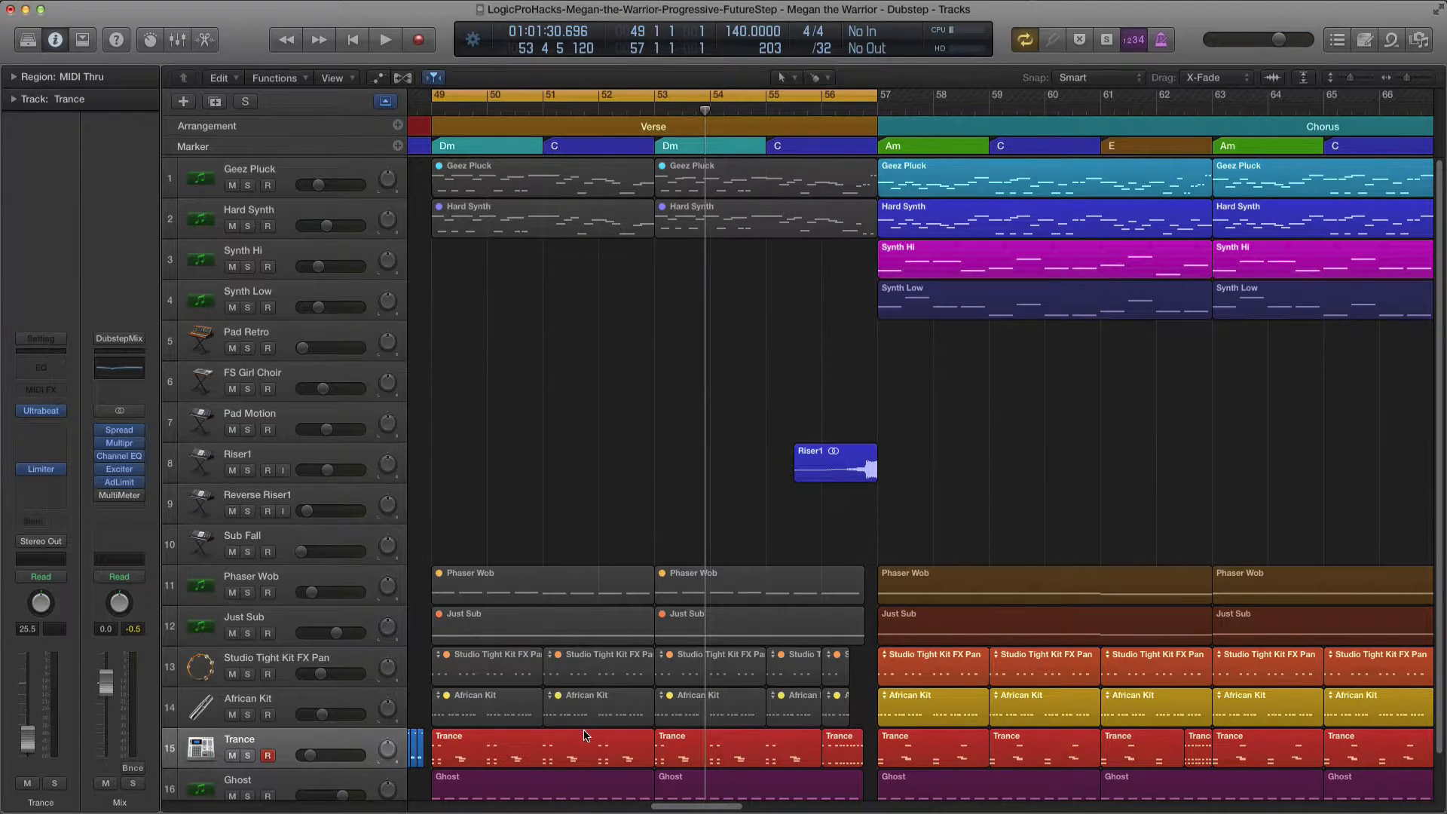
Open the first Trance region of the Verse in the Piano Roll and examine its kick and snare notes.
{"action": "left_click", "coordinate": [585, 739]}
{"action": "double_click", "coordinate": [586, 740]}
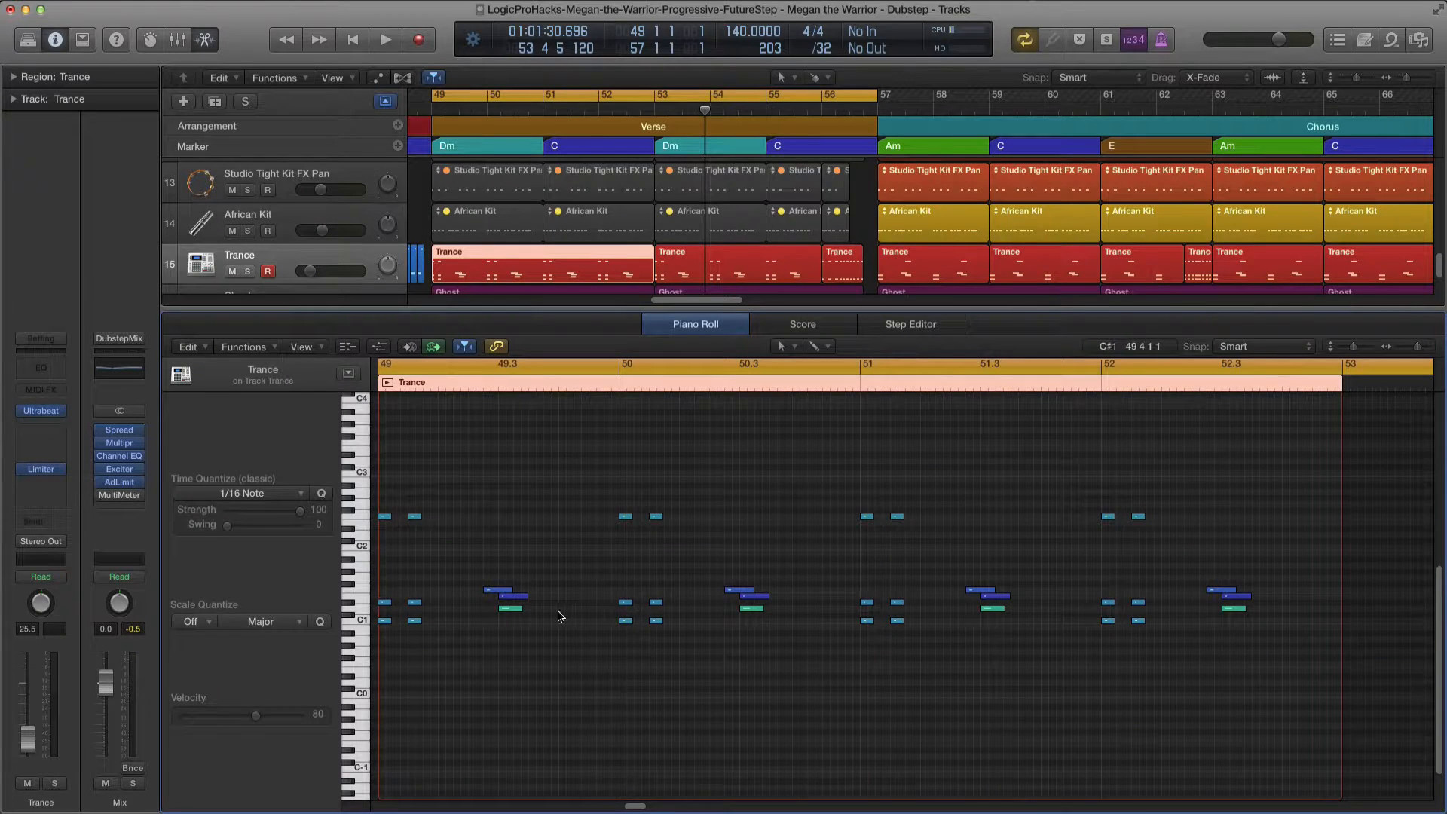
{"action": "left_click_drag", "start_coordinate": [472, 609], "coordinate": [487, 618]}
{"action": "left_click_drag", "start_coordinate": [511, 600], "coordinate": [512, 632]}
{"action": "left_click", "coordinate": [474, 562]}
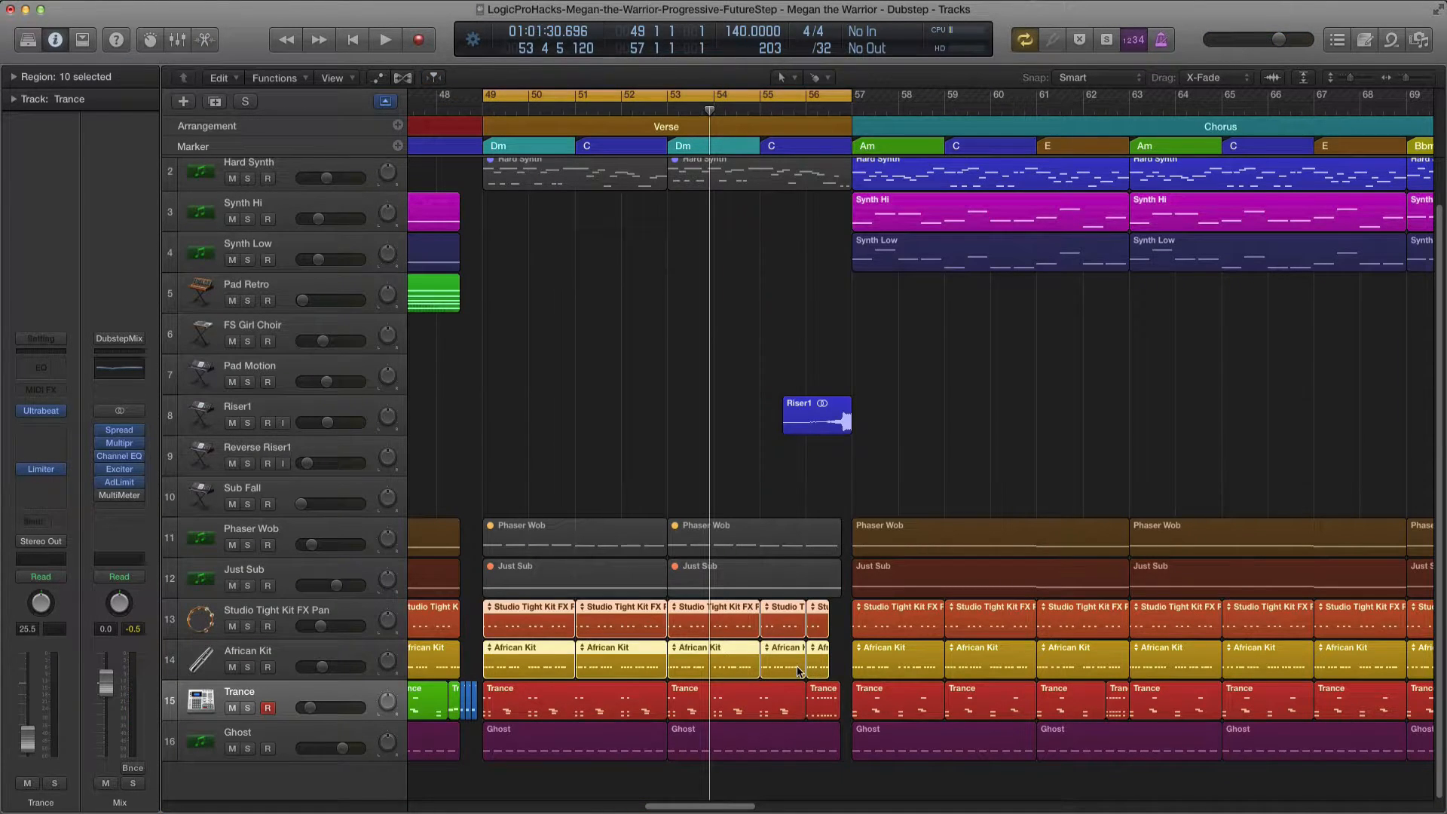
Play the looped Verse with the Studio Tight Kit FX Pan and African Kit regions unmuted, stopping playback when done.
{"action": "key", "text": "space"}
{"action": "key", "text": "super+Right"}
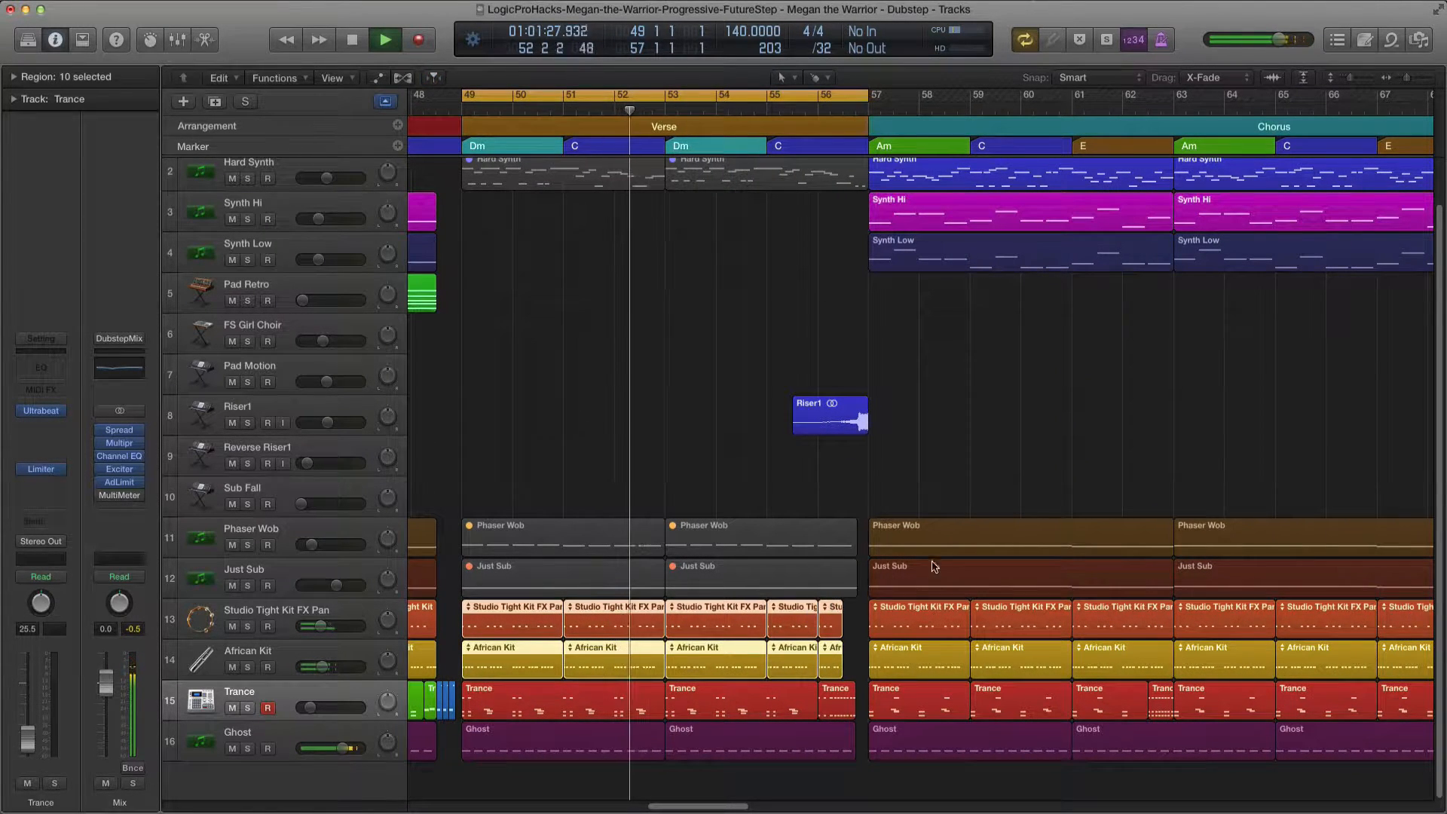
{"action": "key", "text": "space"}
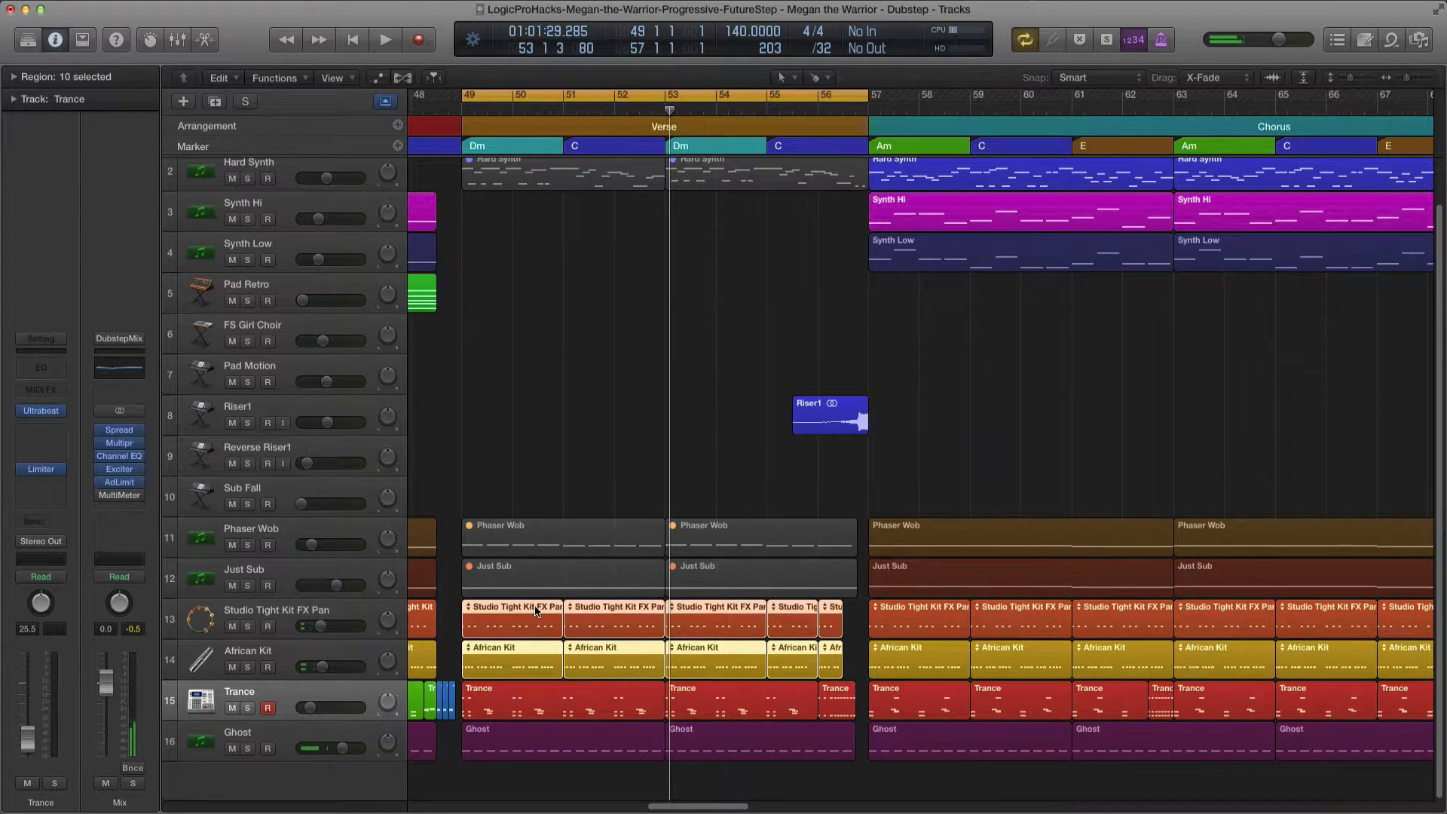
Select the muted Geez Pluck and Hard Synth regions in the Verse.
{"action": "scroll", "coordinate": [538, 612], "scroll_direction": "right", "scroll_amount": 2}
{"action": "scroll", "coordinate": [627, 310], "scroll_direction": "up", "scroll_amount": 1}
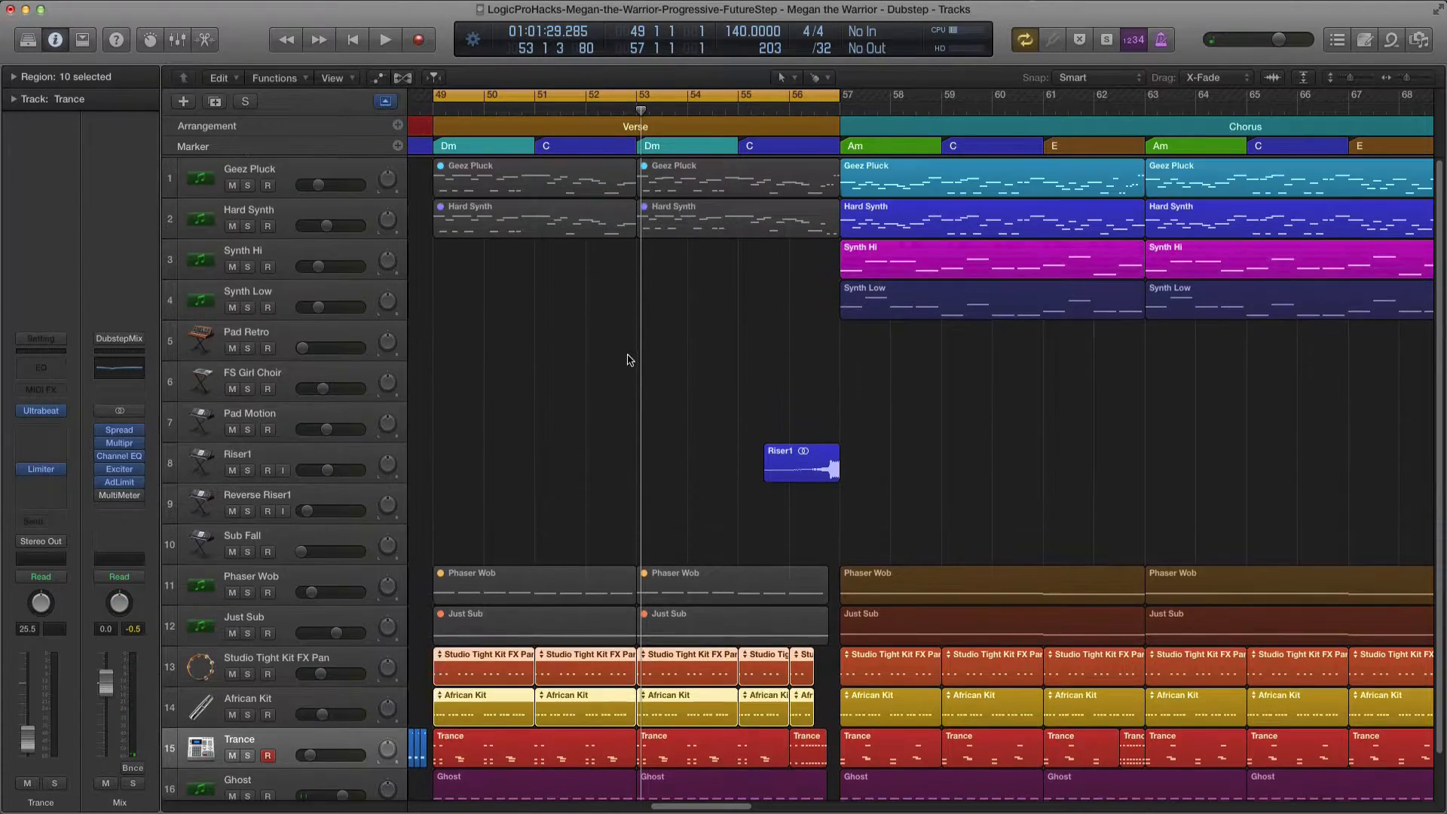
{"action": "left_click_drag", "start_coordinate": [520, 314], "coordinate": [744, 184]}
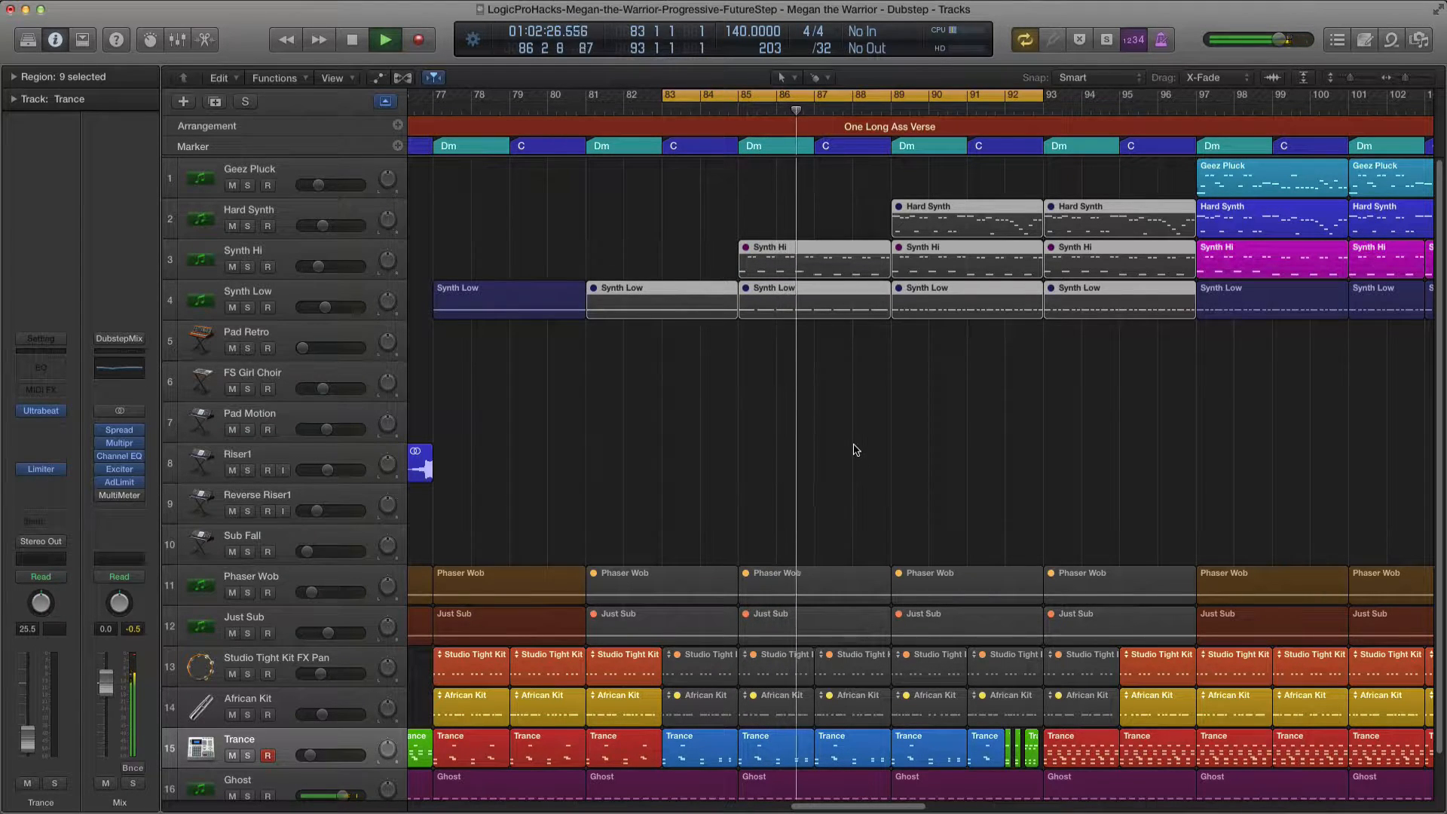
Stop playback and unmute the selected synth regions together with the muted Studio Tight Kit and African Kit regions in One Long Ass Verse.
{"action": "key", "text": "space"}
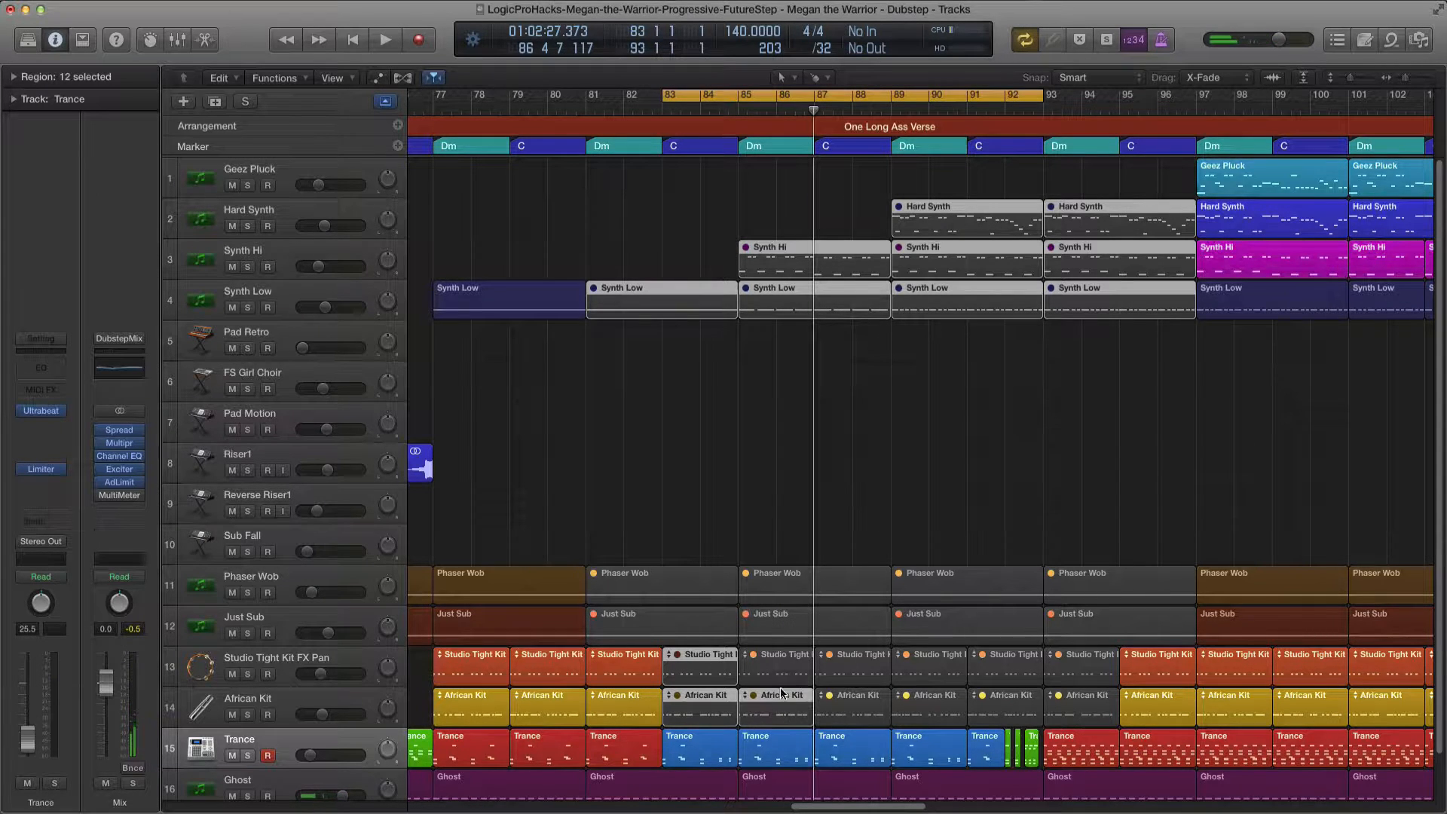
{"action": "left_click", "coordinate": [927, 678], "text": "shift"}
{"action": "left_click", "coordinate": [1001, 673], "text": "shift"}
{"action": "left_click", "coordinate": [1001, 709], "text": "shift"}
{"action": "left_click", "coordinate": [1074, 710], "text": "shift"}
{"action": "left_click", "coordinate": [1074, 673], "text": "shift"}
{"action": "key", "text": "ctrl+m"}
Mute the selected Hard Synth, Synth Hi and Synth Low regions in One Long Ass Verse and play the looped passage from bar 83.
{"action": "key", "text": "shift+space"}
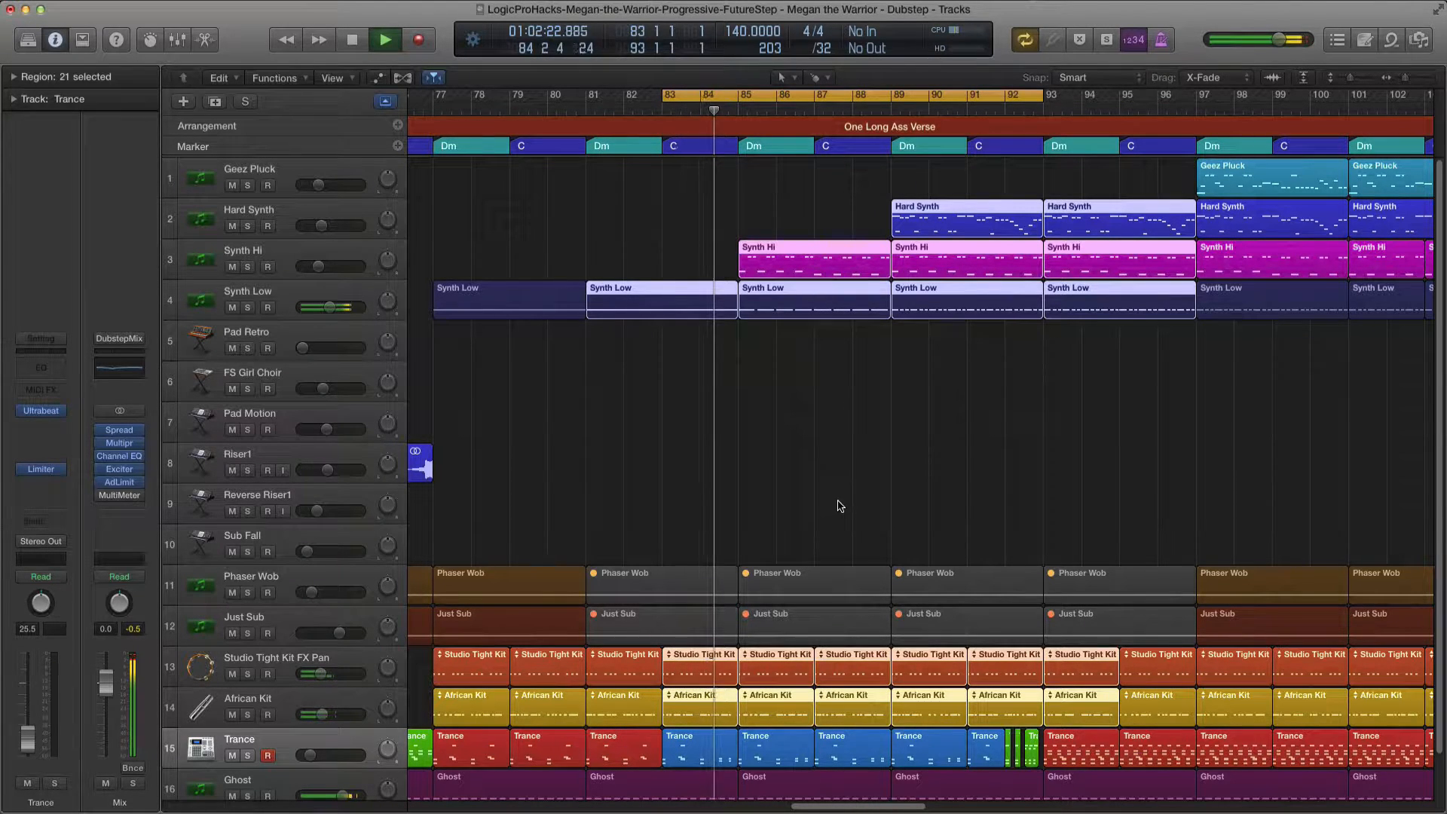
{"action": "key", "text": "space"}
{"action": "left_click_drag", "start_coordinate": [644, 360], "coordinate": [1092, 197]}
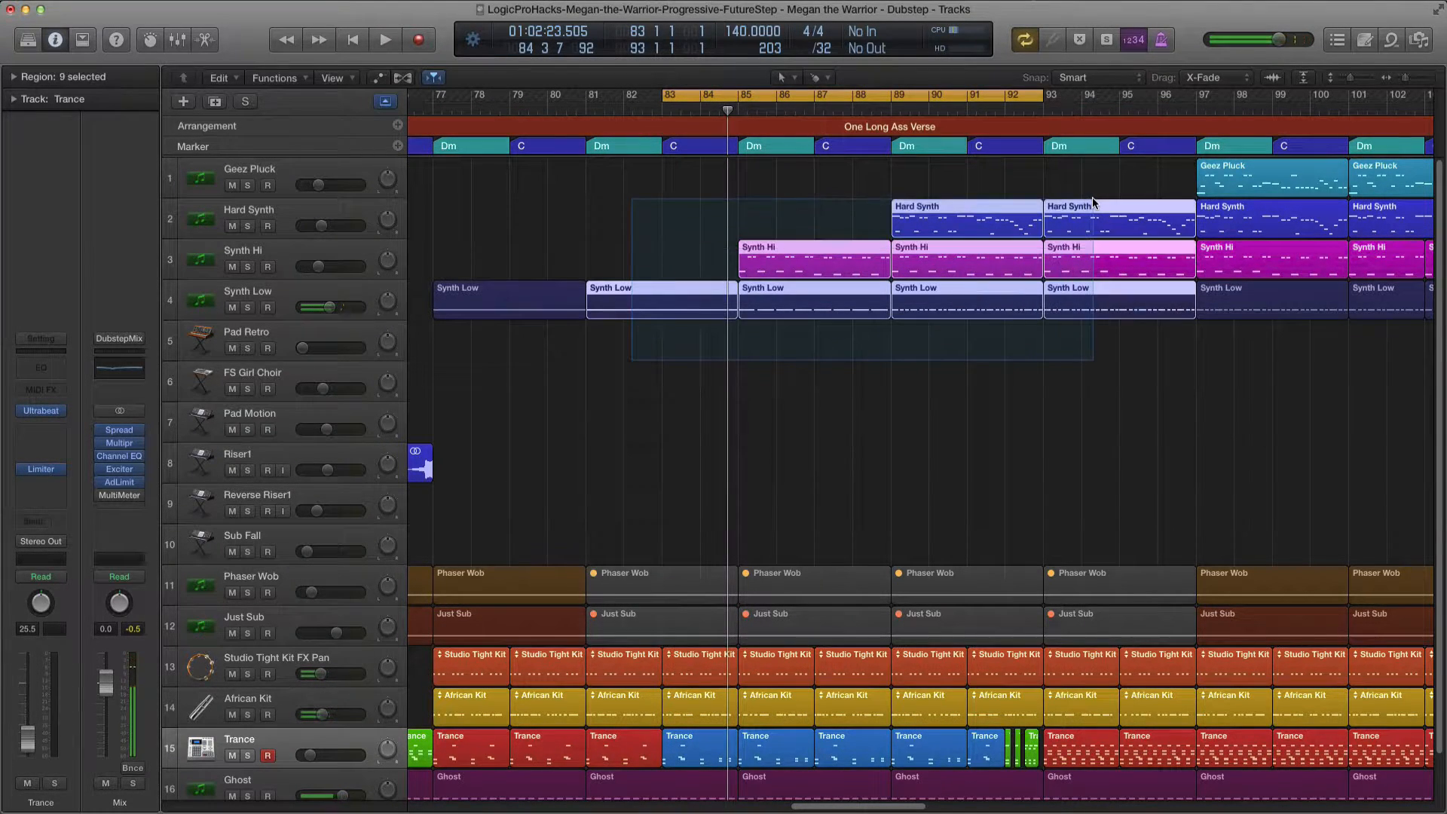
{"action": "key", "text": "ctrl+m"}
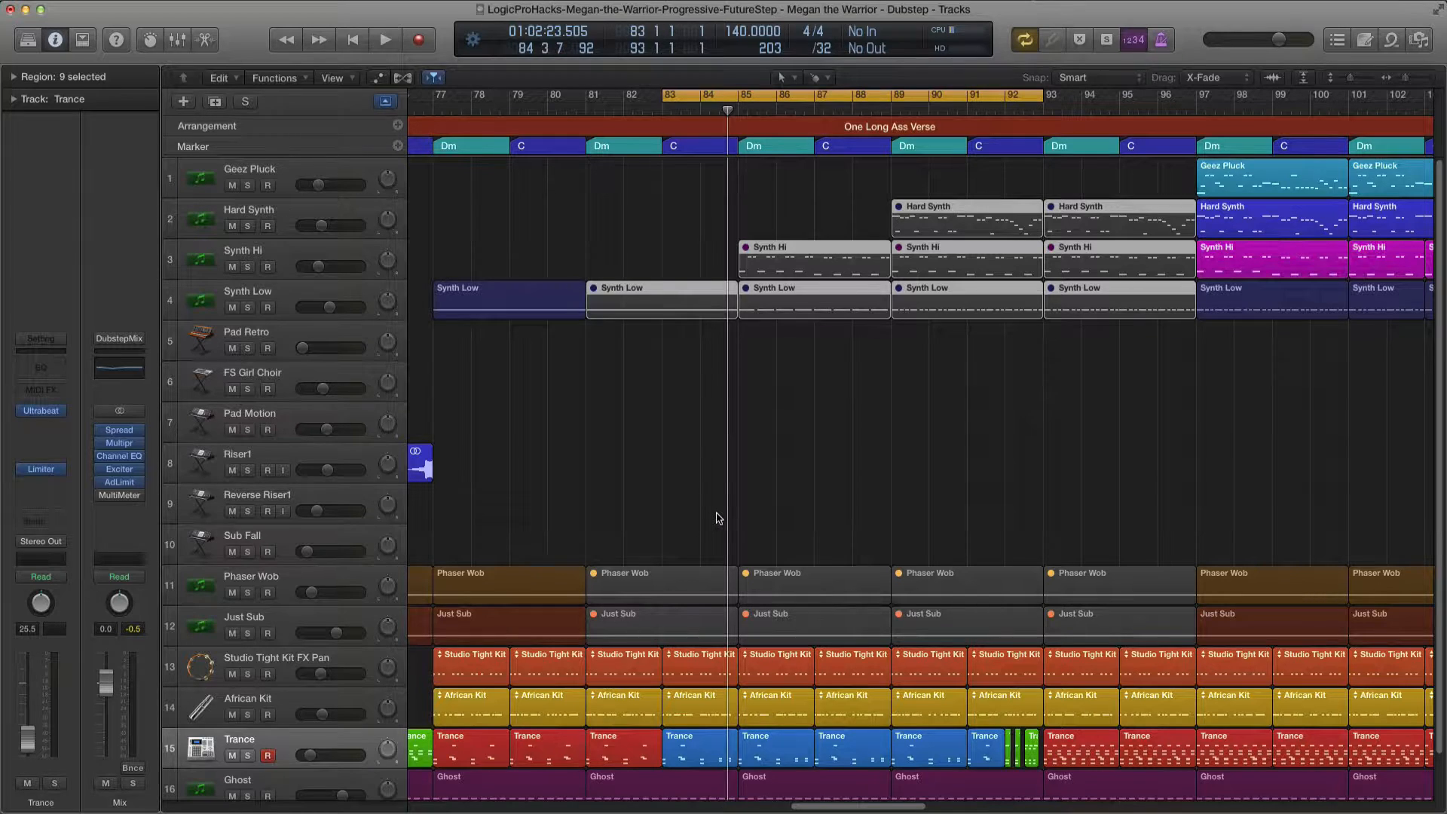
{"action": "key", "text": "space"}
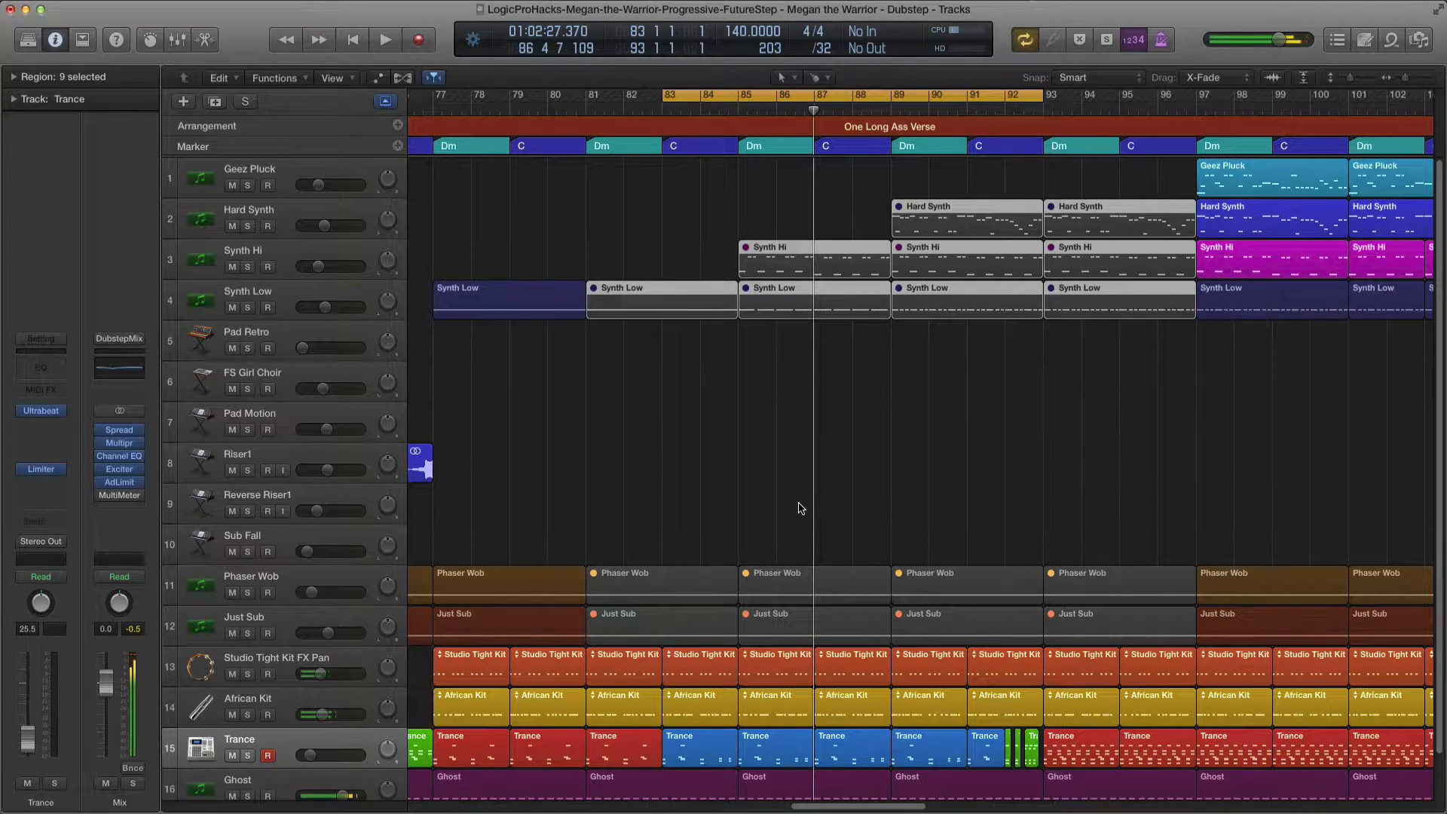
Move the playhead to bar 163 near the end of Do it again Chorus and play through the Bridge into the Outro.
{"action": "scroll", "coordinate": [657, 536], "scroll_direction": "right", "scroll_amount": 5}
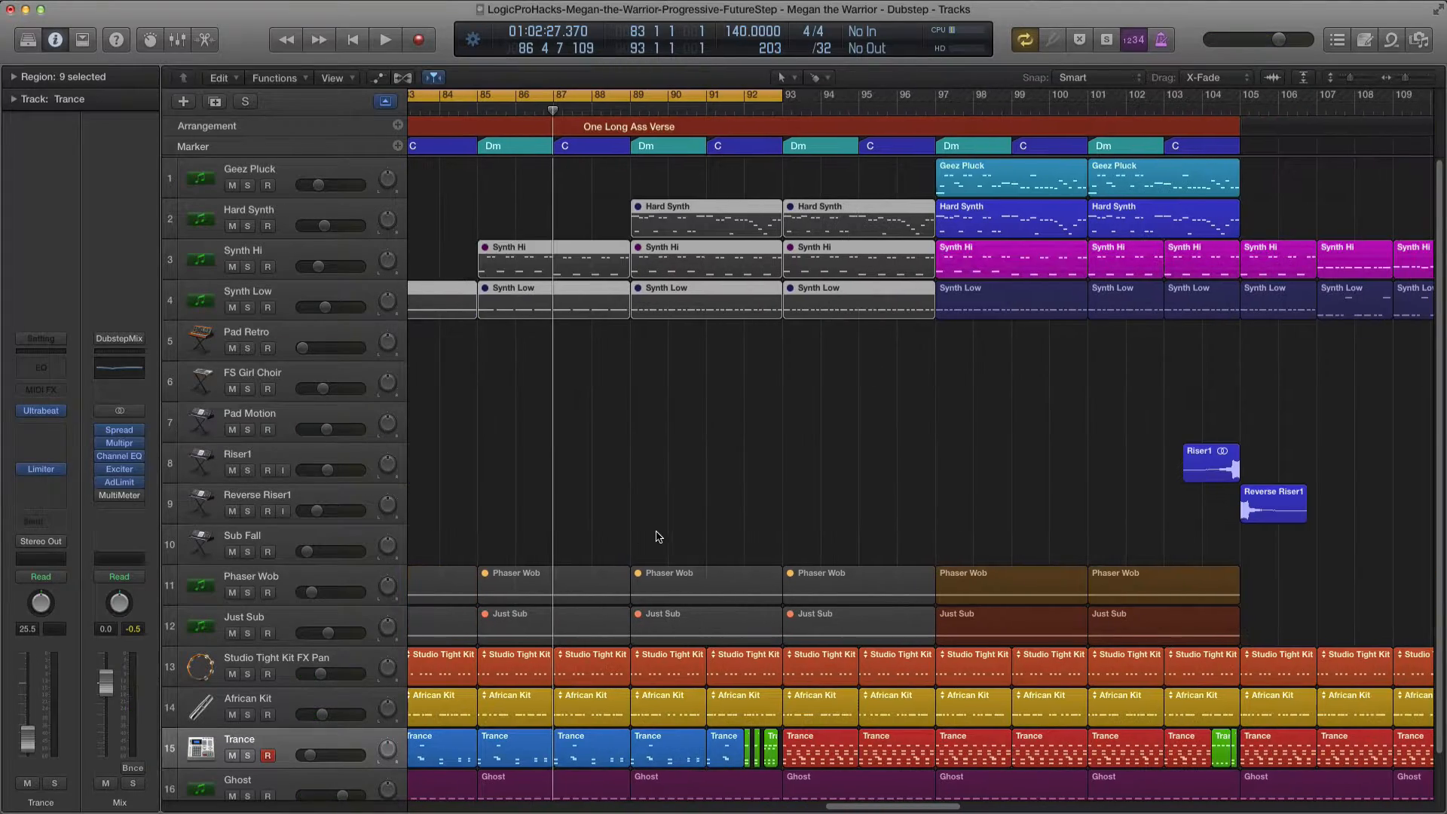
{"action": "key", "text": "super+Left"}
{"action": "scroll", "coordinate": [673, 538], "scroll_direction": "right", "scroll_amount": 1}
{"action": "scroll", "coordinate": [677, 539], "scroll_direction": "up", "scroll_amount": 3}
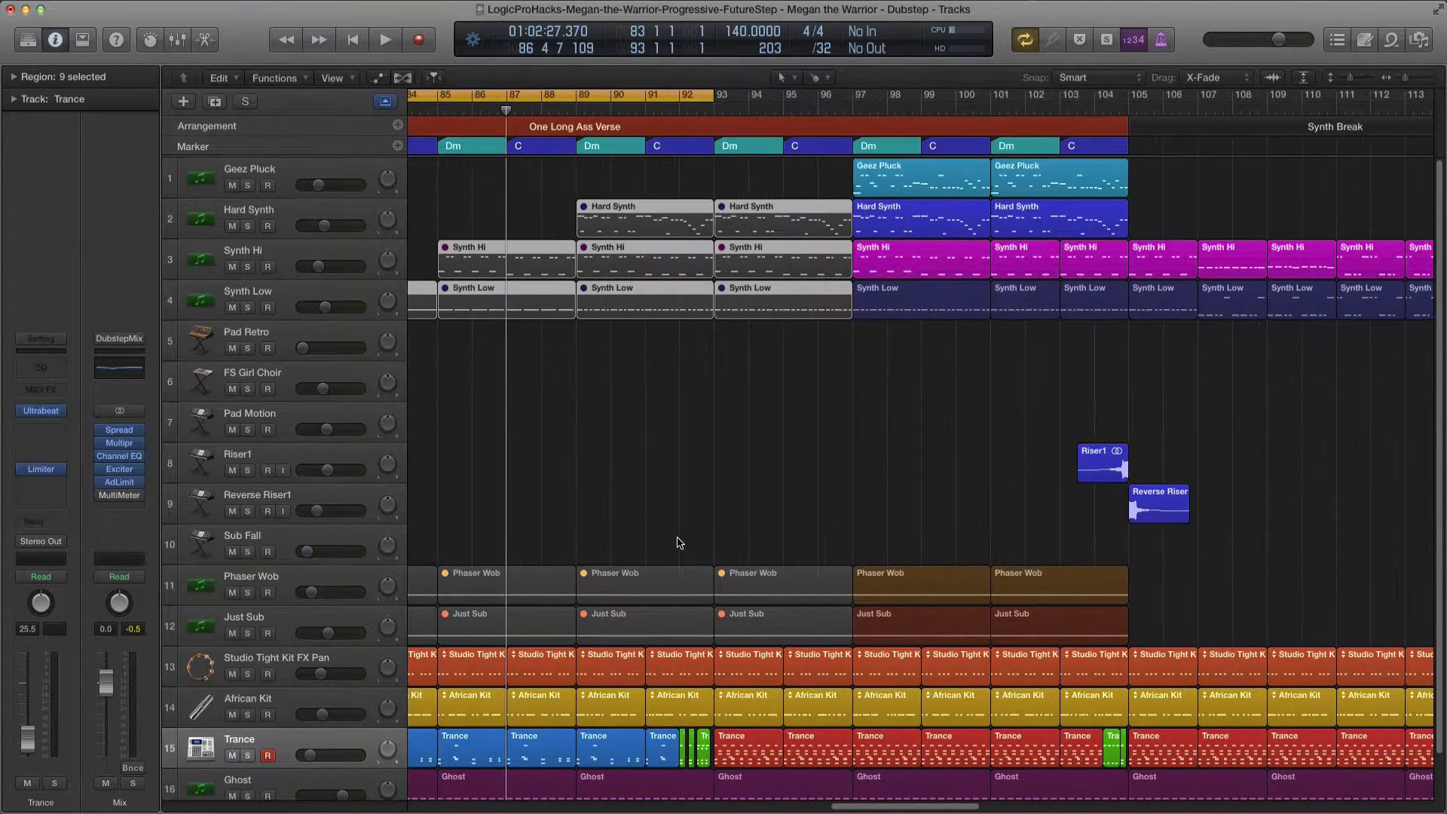
{"action": "scroll", "coordinate": [691, 539], "scroll_direction": "down", "scroll_amount": 4}
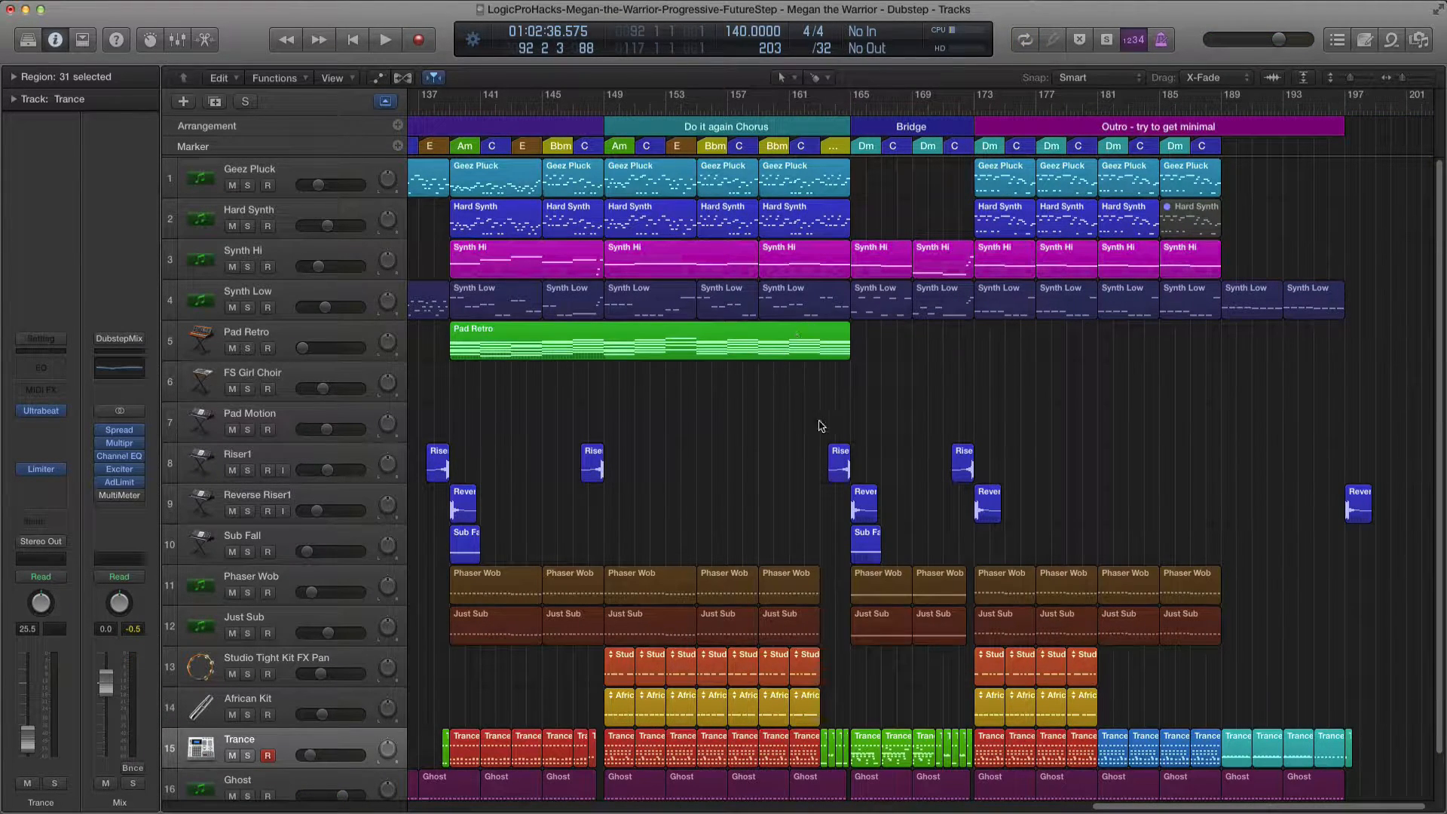
{"action": "left_click_drag", "start_coordinate": [837, 110], "coordinate": [820, 111]}
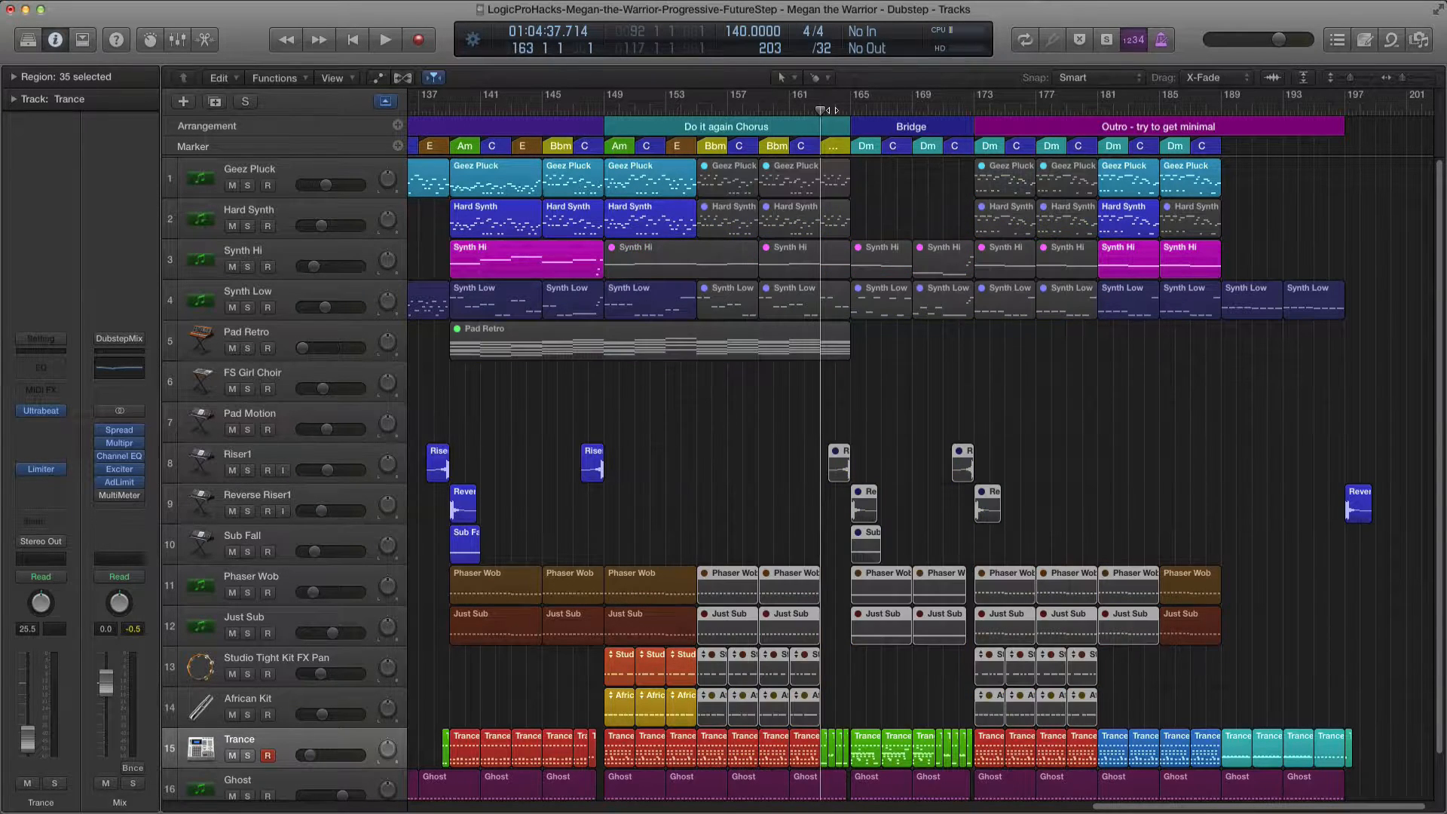
{"action": "key", "text": "space"}
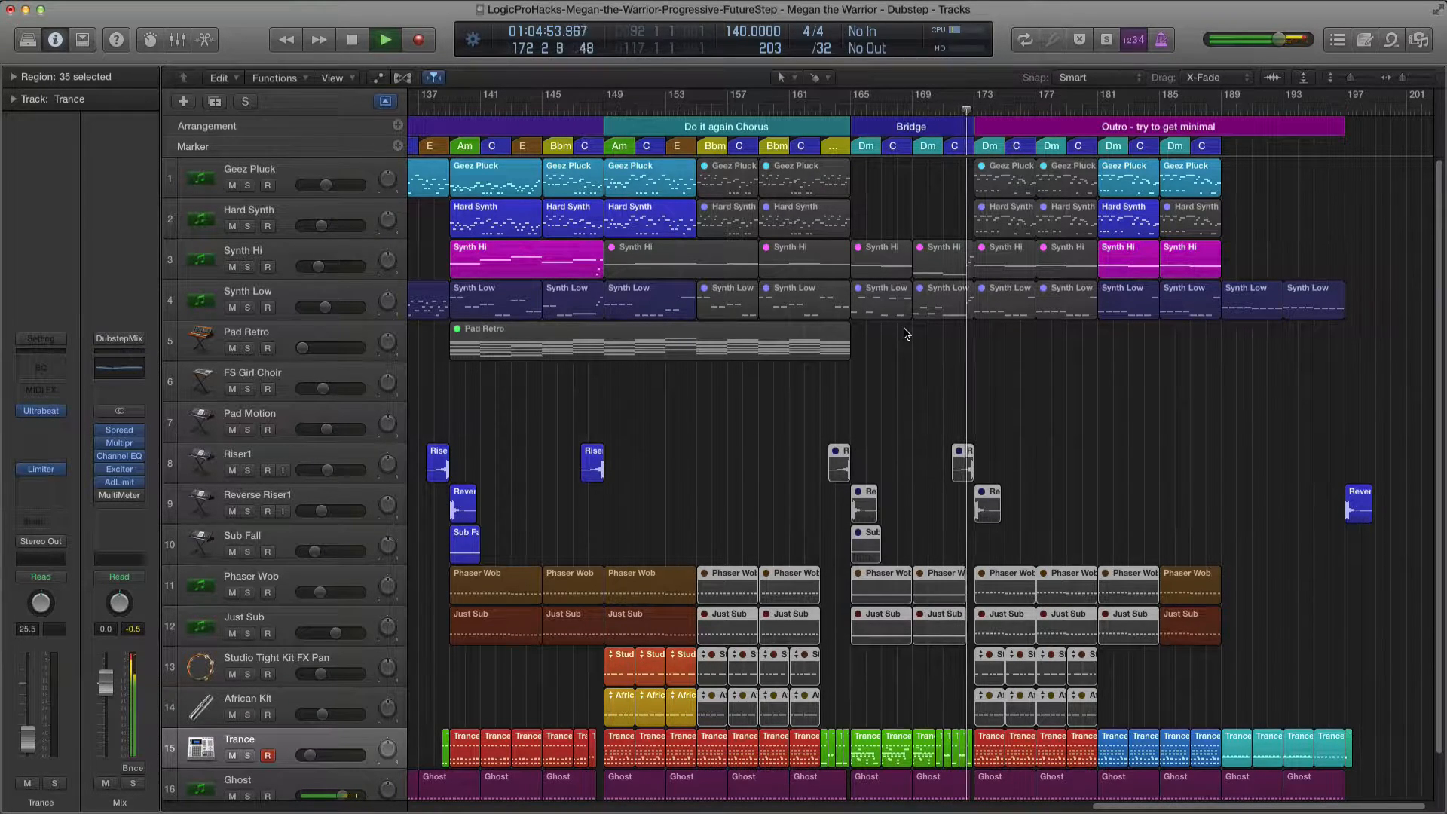
{"action": "key", "text": "space"}
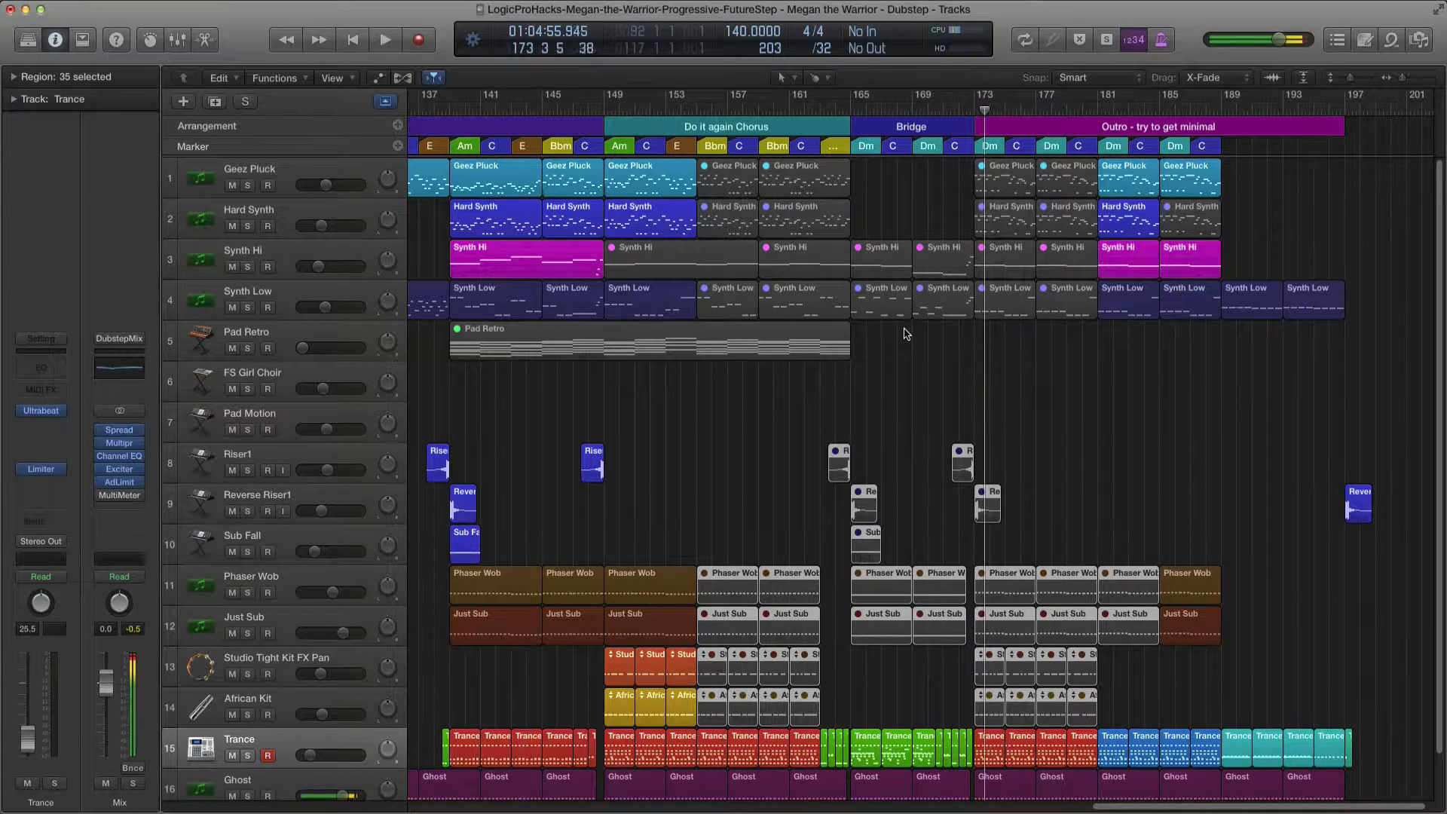
Unmute the muted regions across Do it again Chorus, Bridge and Outro, and look over the whole arrangement.
{"action": "left_click_drag", "start_coordinate": [696, 429], "coordinate": [1197, 695]}
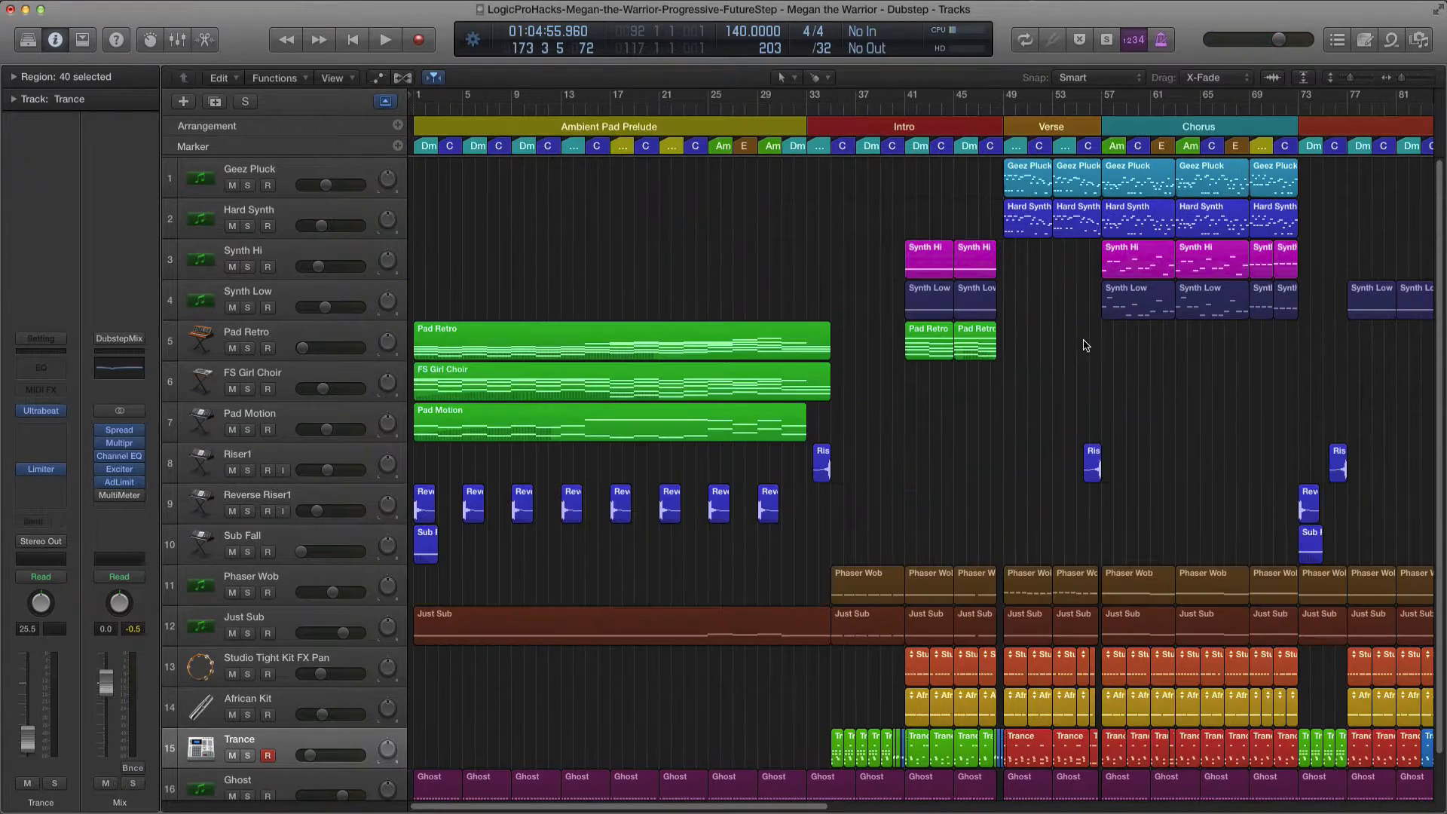
{"action": "scroll", "coordinate": [1082, 340], "scroll_direction": "down", "scroll_amount": 1}
{"action": "scroll", "coordinate": [1083, 344], "scroll_direction": "down", "scroll_amount": 2}
{"action": "scroll", "coordinate": [1083, 343], "scroll_direction": "right", "scroll_amount": 6}
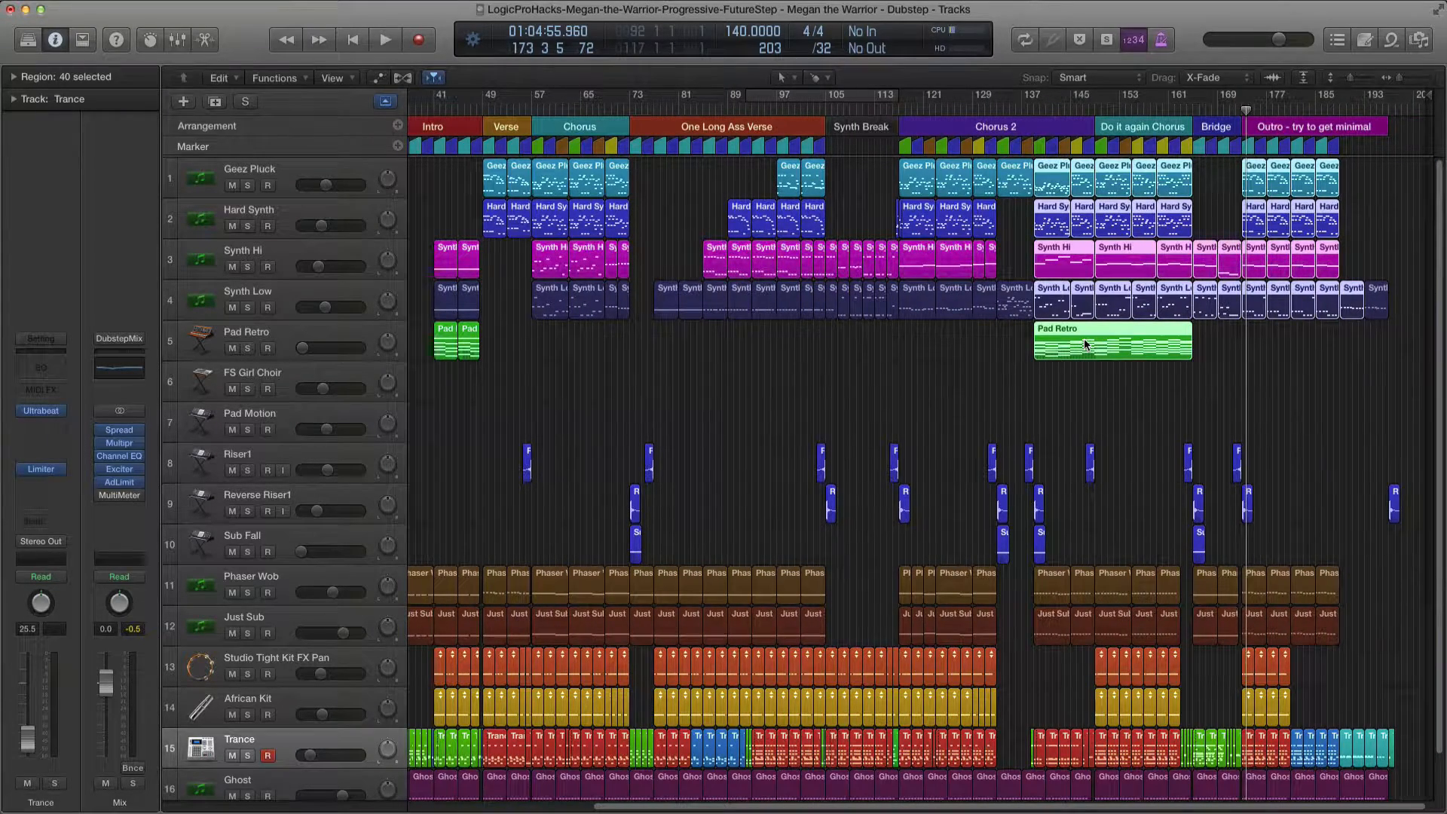
{"action": "scroll", "coordinate": [1085, 346], "scroll_direction": "left", "scroll_amount": 4}
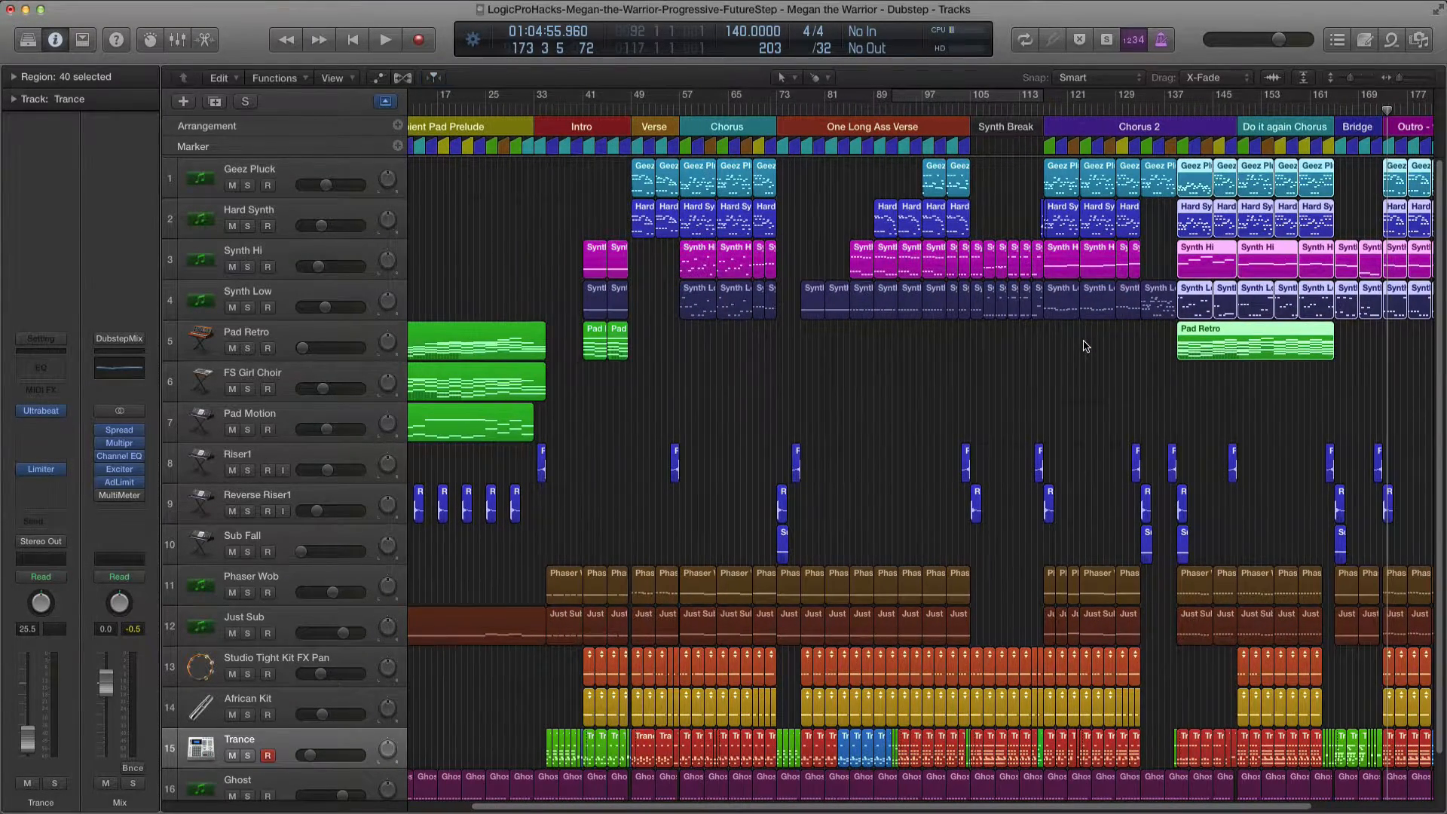
{"action": "scroll", "coordinate": [1110, 330], "scroll_direction": "left", "scroll_amount": 2}
Solo the Studio Tight Kit FX Pan track and bring its Intro and Verse regions into close view.
{"action": "left_click", "coordinate": [338, 664]}
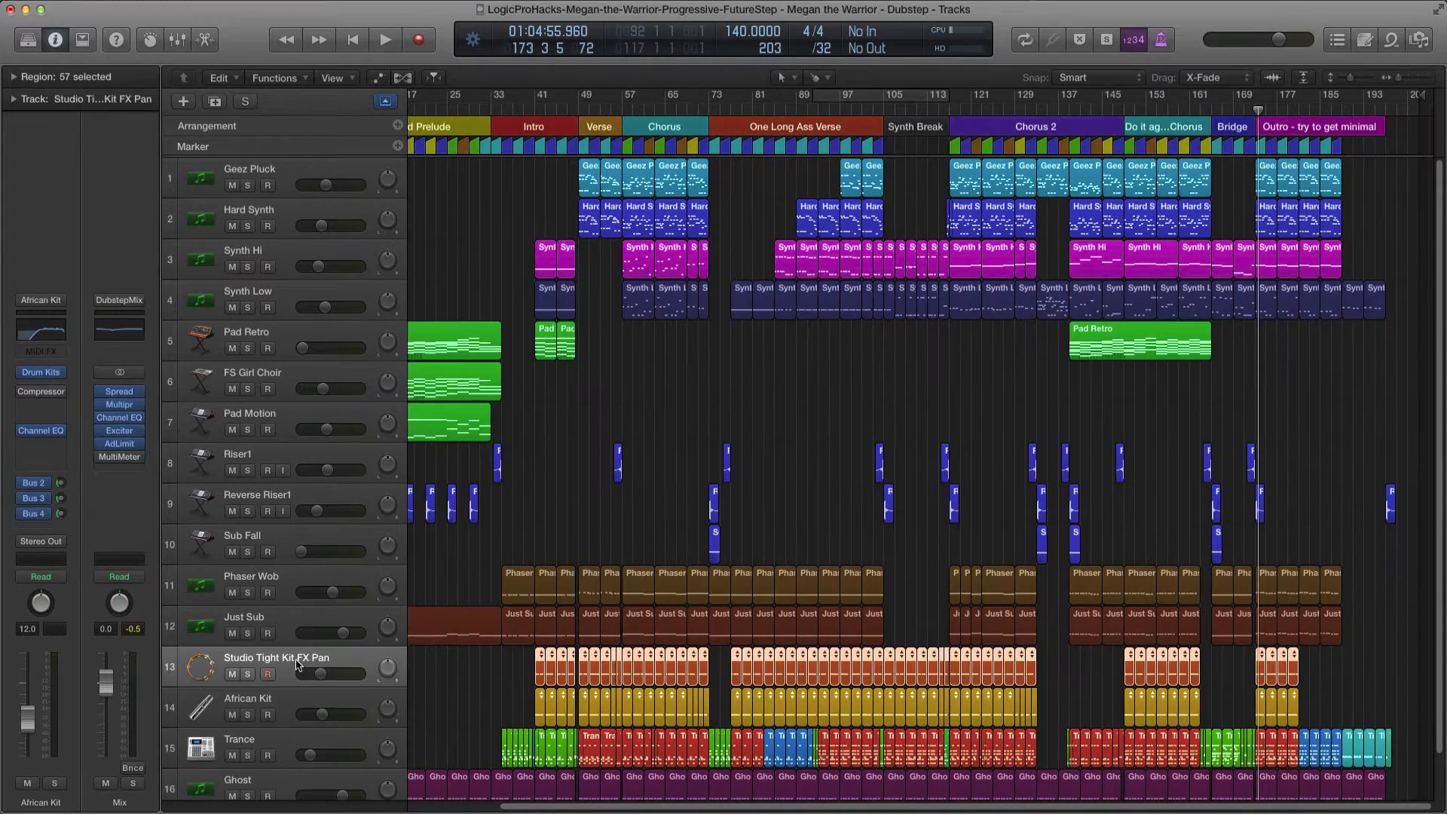
{"action": "left_click", "coordinate": [294, 704]}
{"action": "left_click", "coordinate": [287, 670]}
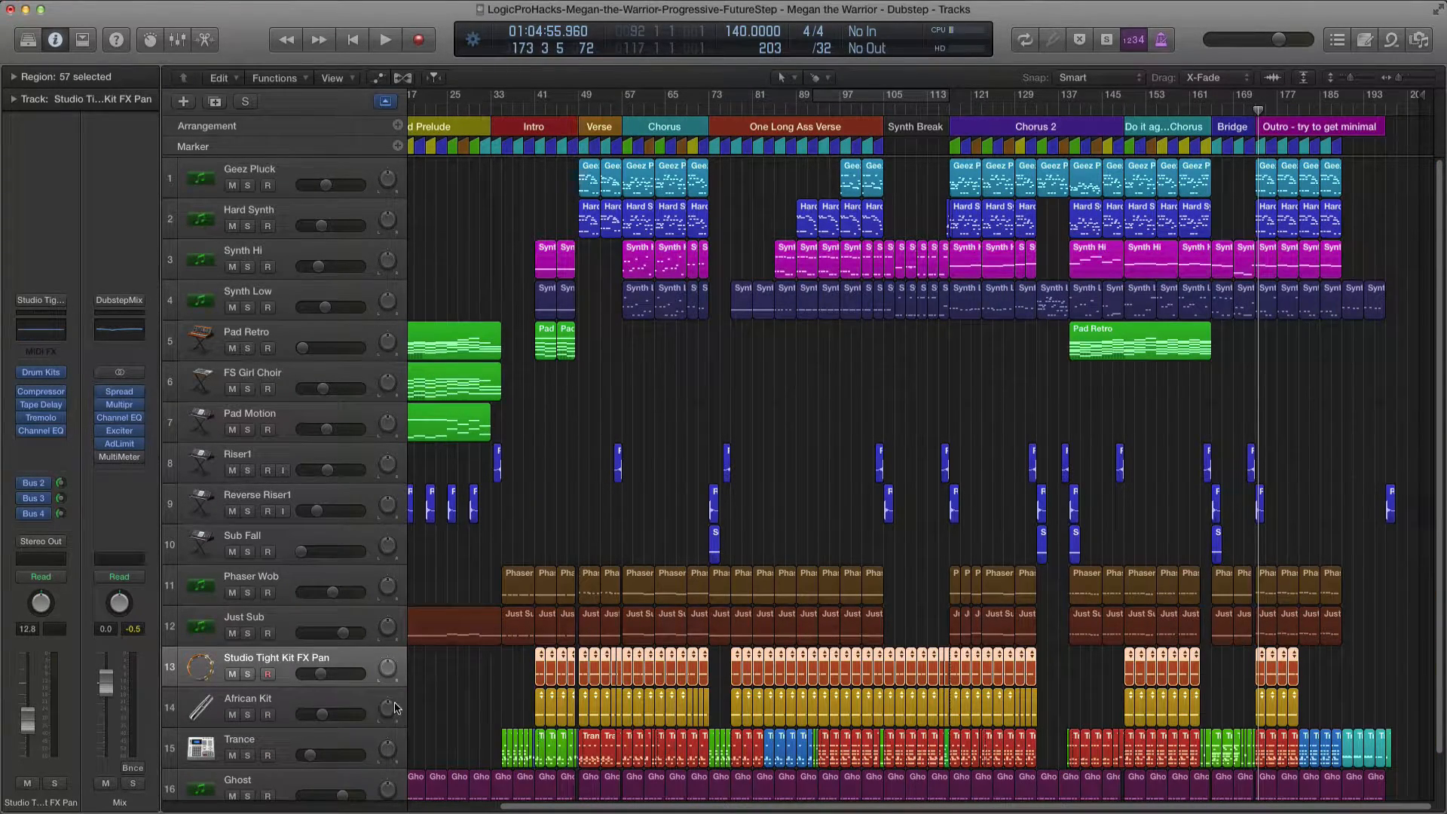
{"action": "key", "text": "super+Right"}
{"action": "key", "text": "super+Right"}
{"action": "key", "text": "super+Right"}
{"action": "key", "text": "super+Right"}
{"action": "key", "text": "super+Right"}
{"action": "scroll", "coordinate": [419, 700], "scroll_direction": "right", "scroll_amount": 2}
{"action": "scroll", "coordinate": [419, 700], "scroll_direction": "left", "scroll_amount": 2}
{"action": "key", "text": "s"}
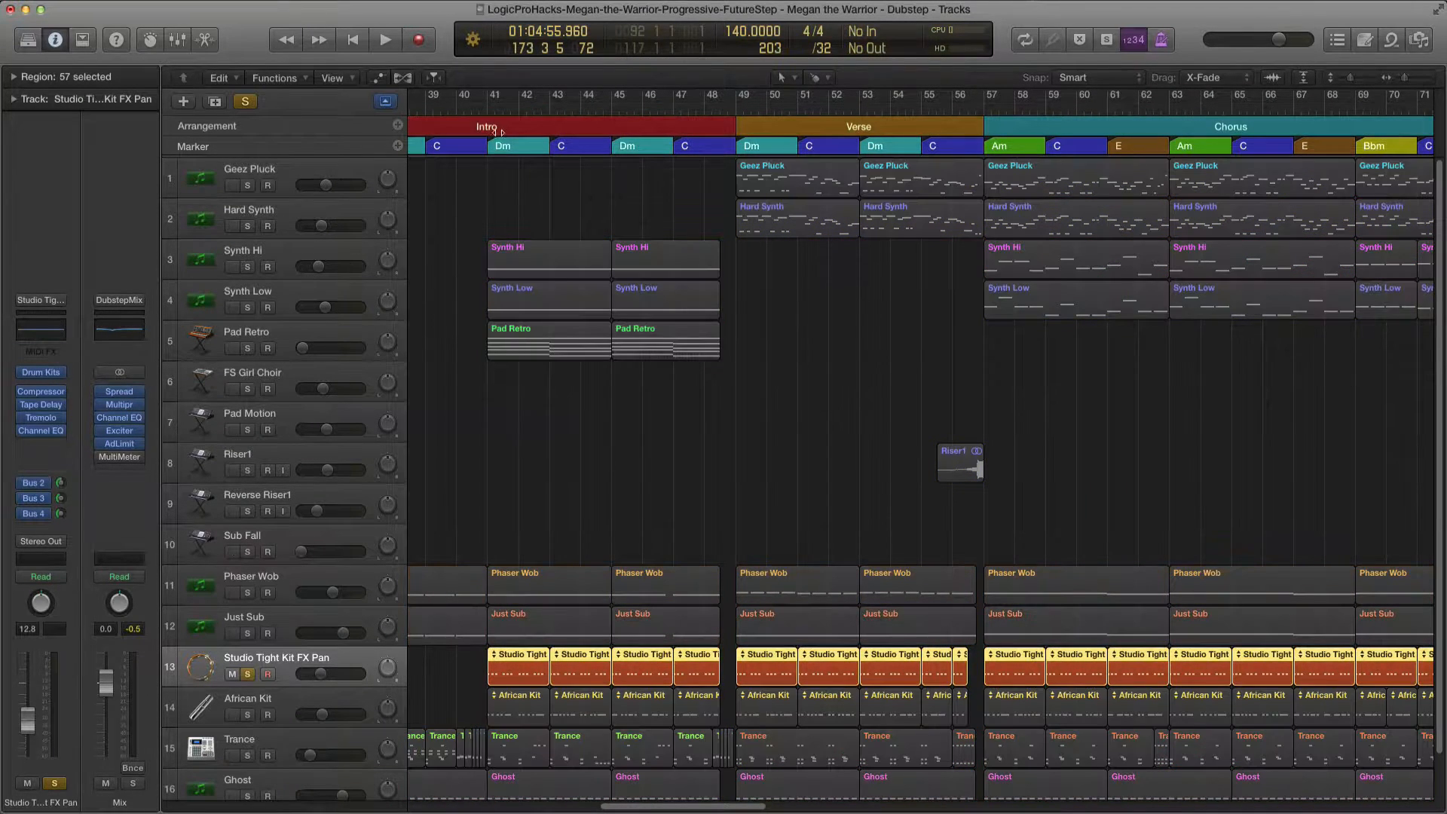
Play the soloed Studio Tight Kit FX Pan track from bar 41 and bring up its Bus 2, Bus 3 and Bus 4 send channels.
{"action": "left_click", "coordinate": [495, 105]}
{"action": "key", "text": "space"}
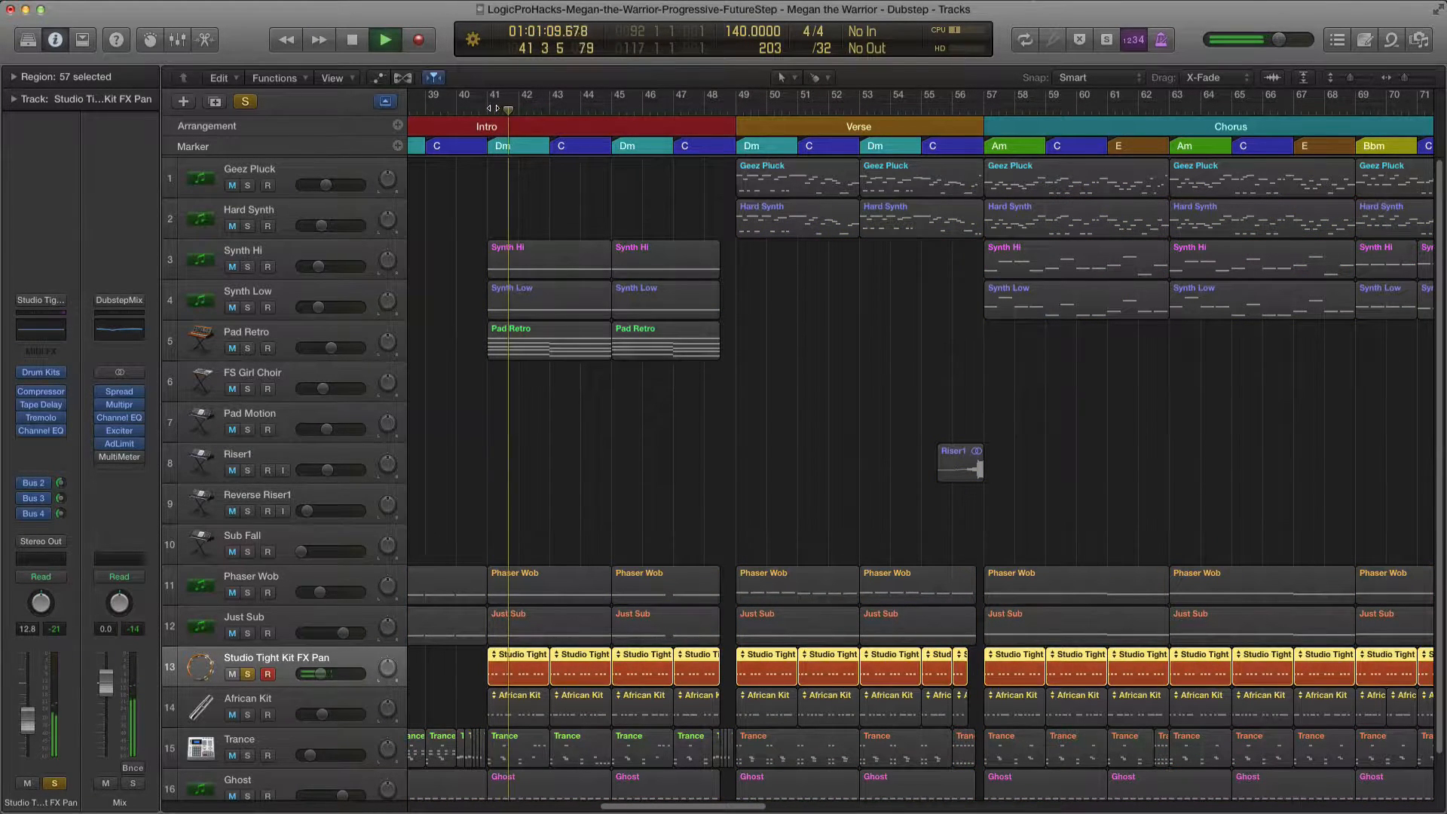
{"action": "left_click", "coordinate": [43, 497]}
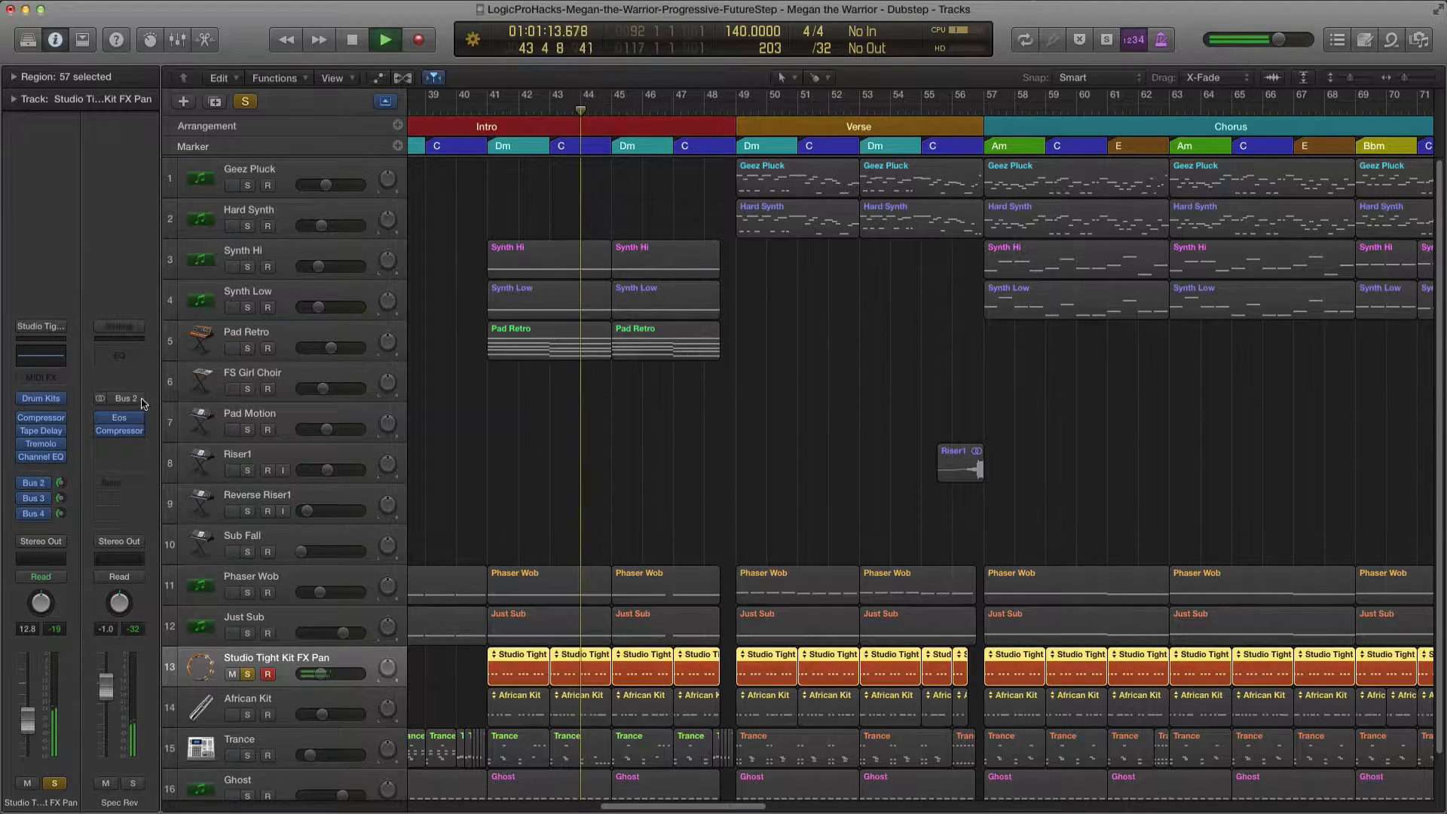
{"action": "left_click", "coordinate": [43, 498]}
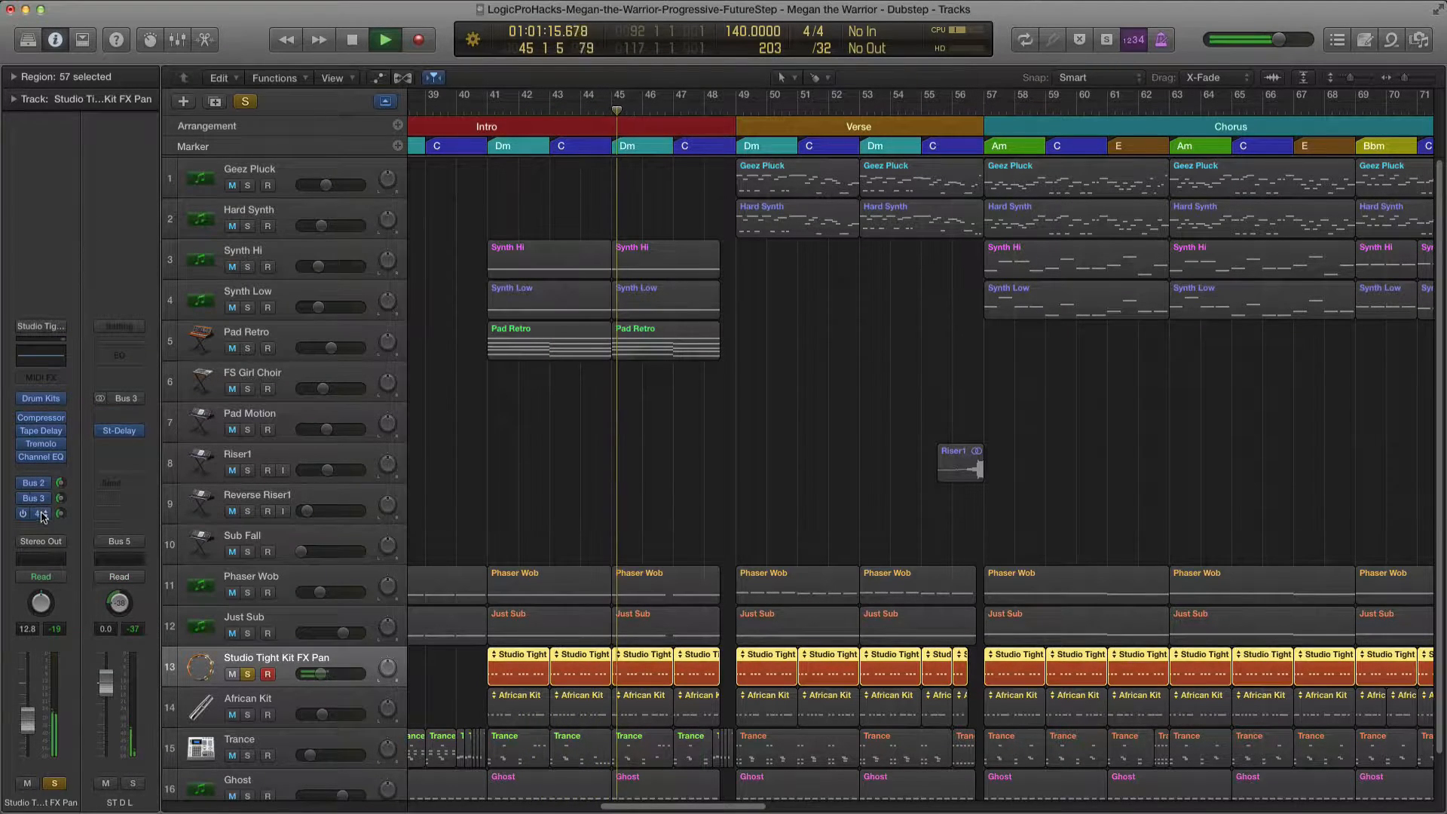
{"action": "left_click", "coordinate": [39, 515]}
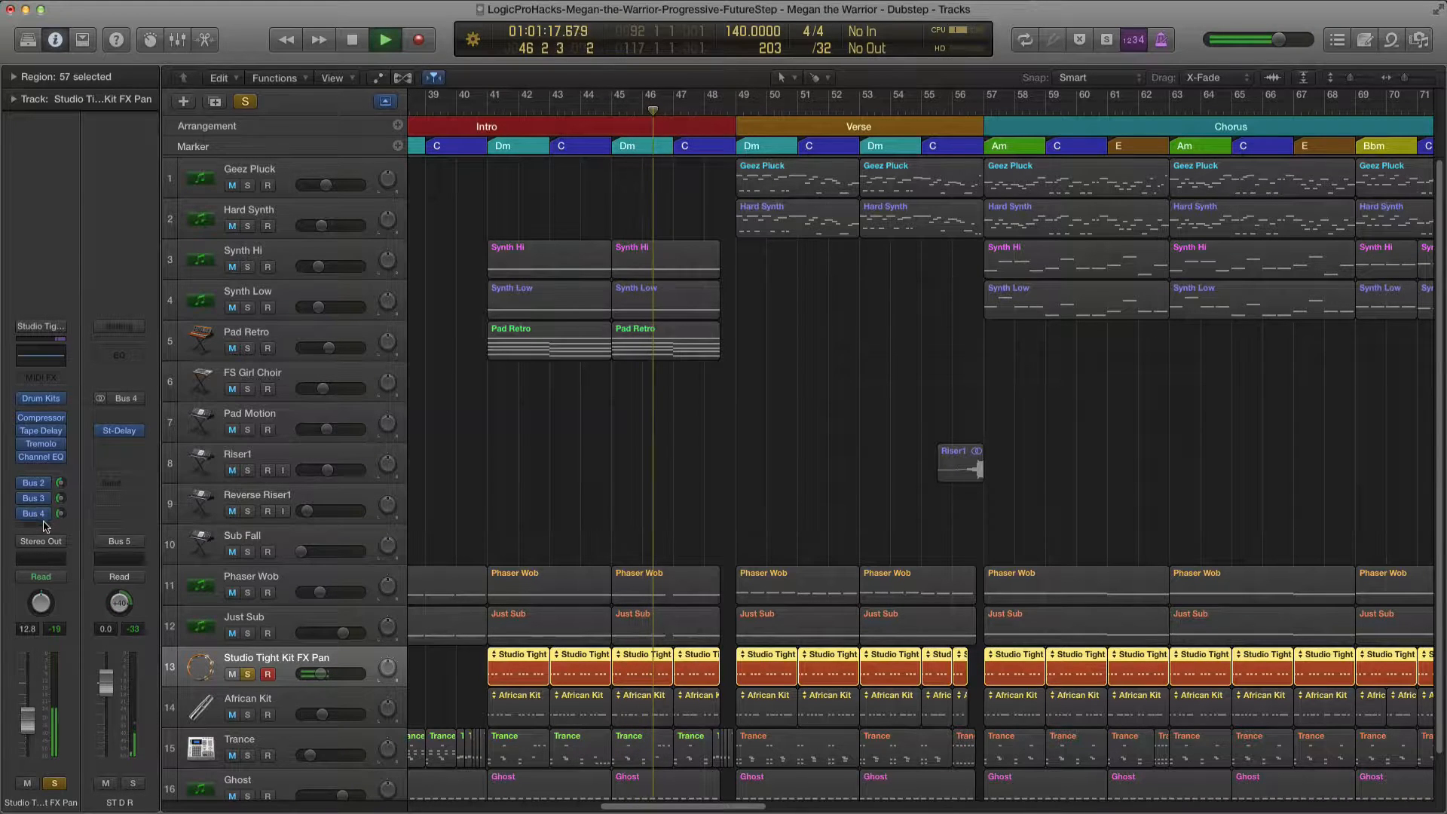
Compare the Bus 3 and Bus 4 stereo delay channels while the Studio Tight Kit plays, and stop playback.
{"action": "left_click", "coordinate": [42, 499]}
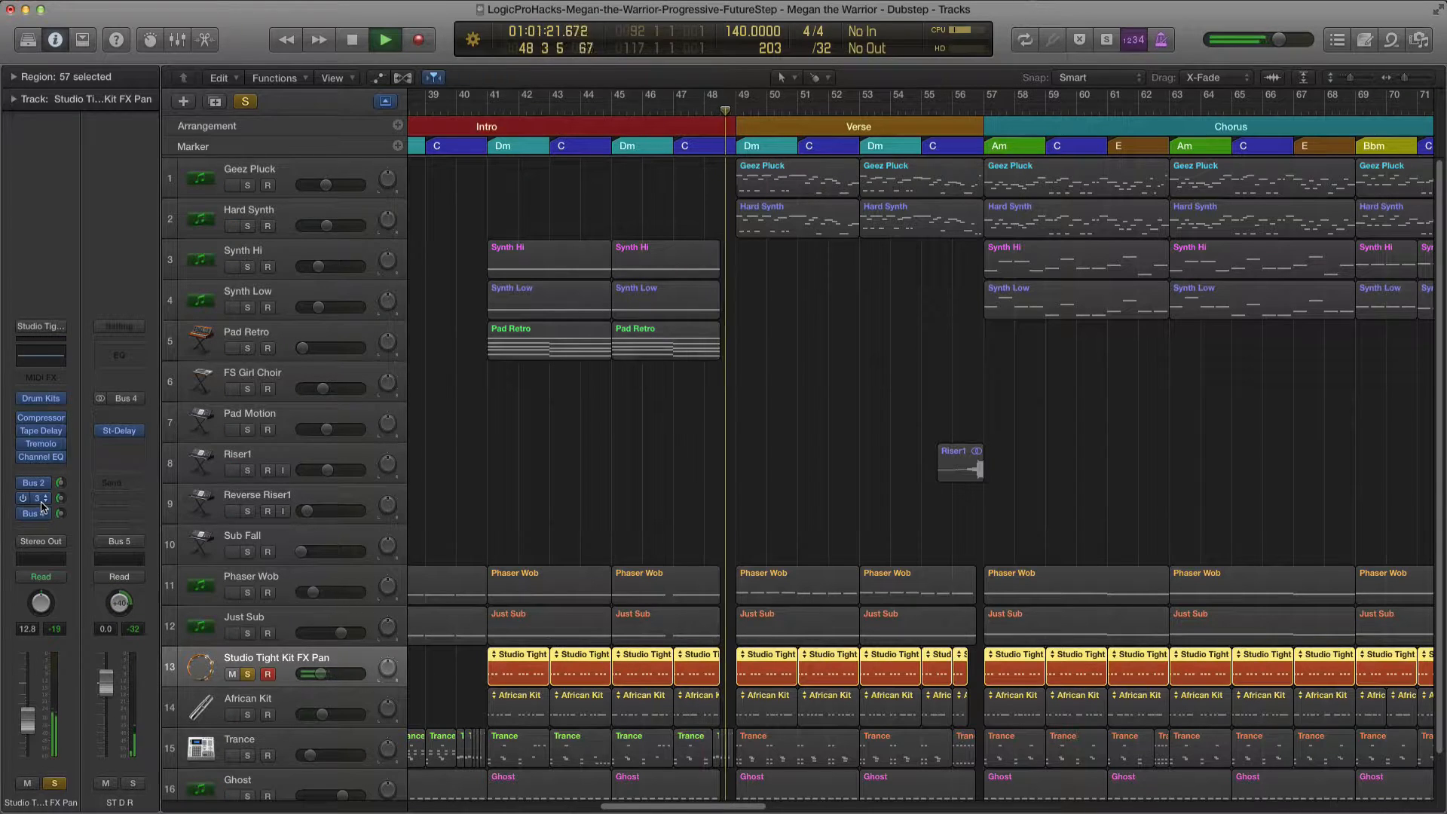
{"action": "left_click", "coordinate": [40, 513]}
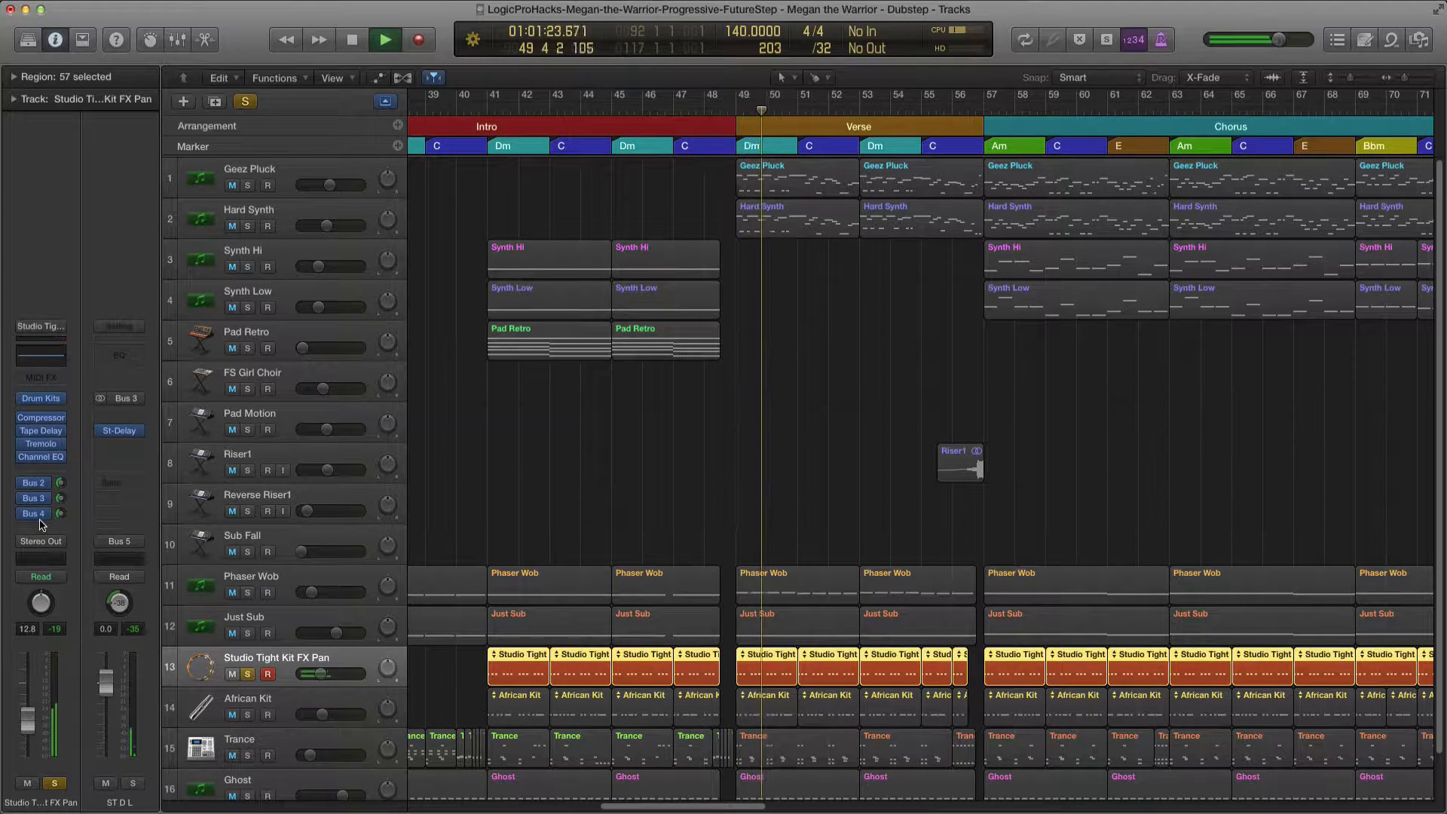
{"action": "left_click", "coordinate": [41, 516]}
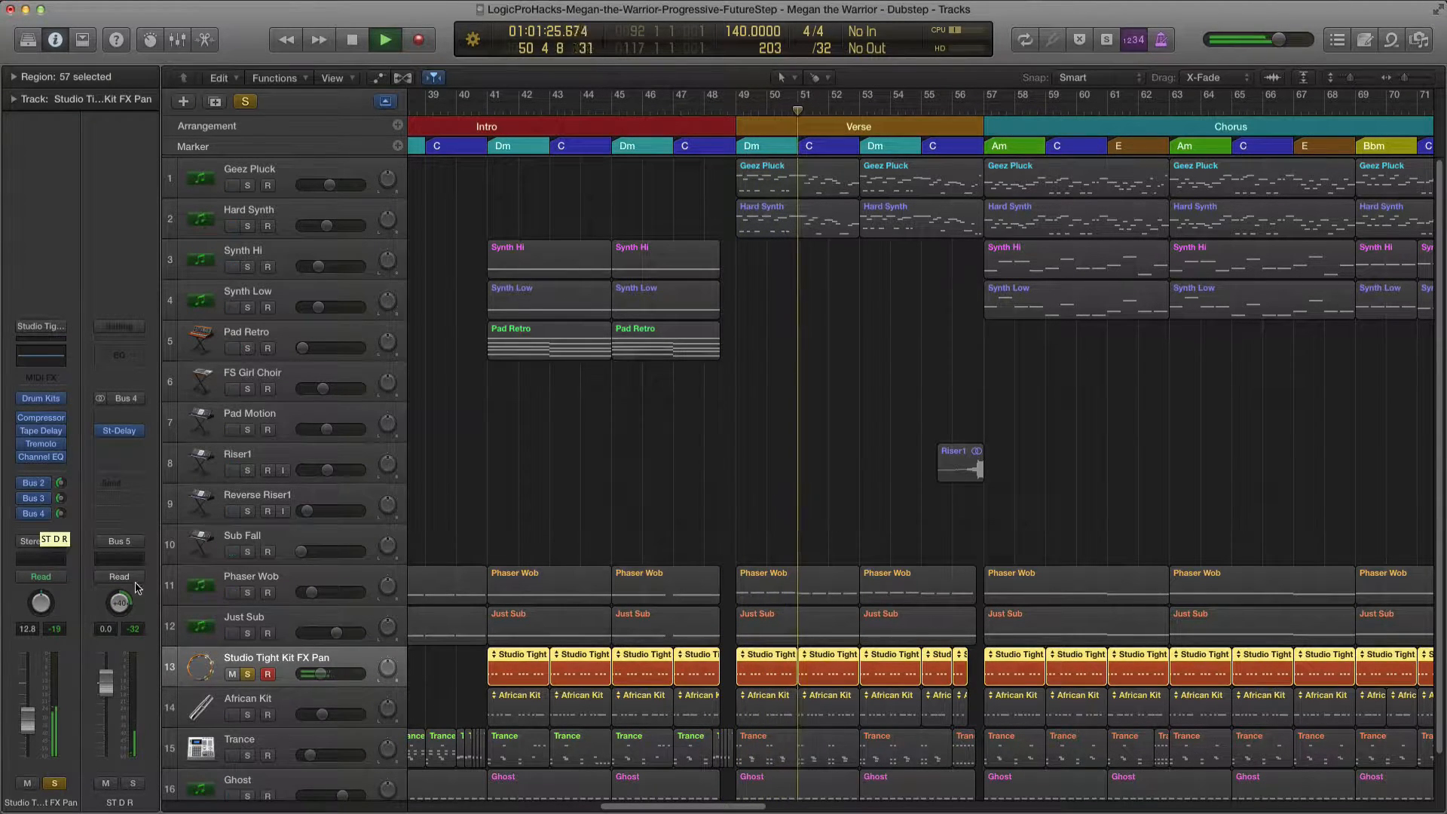
{"action": "left_click", "coordinate": [41, 499]}
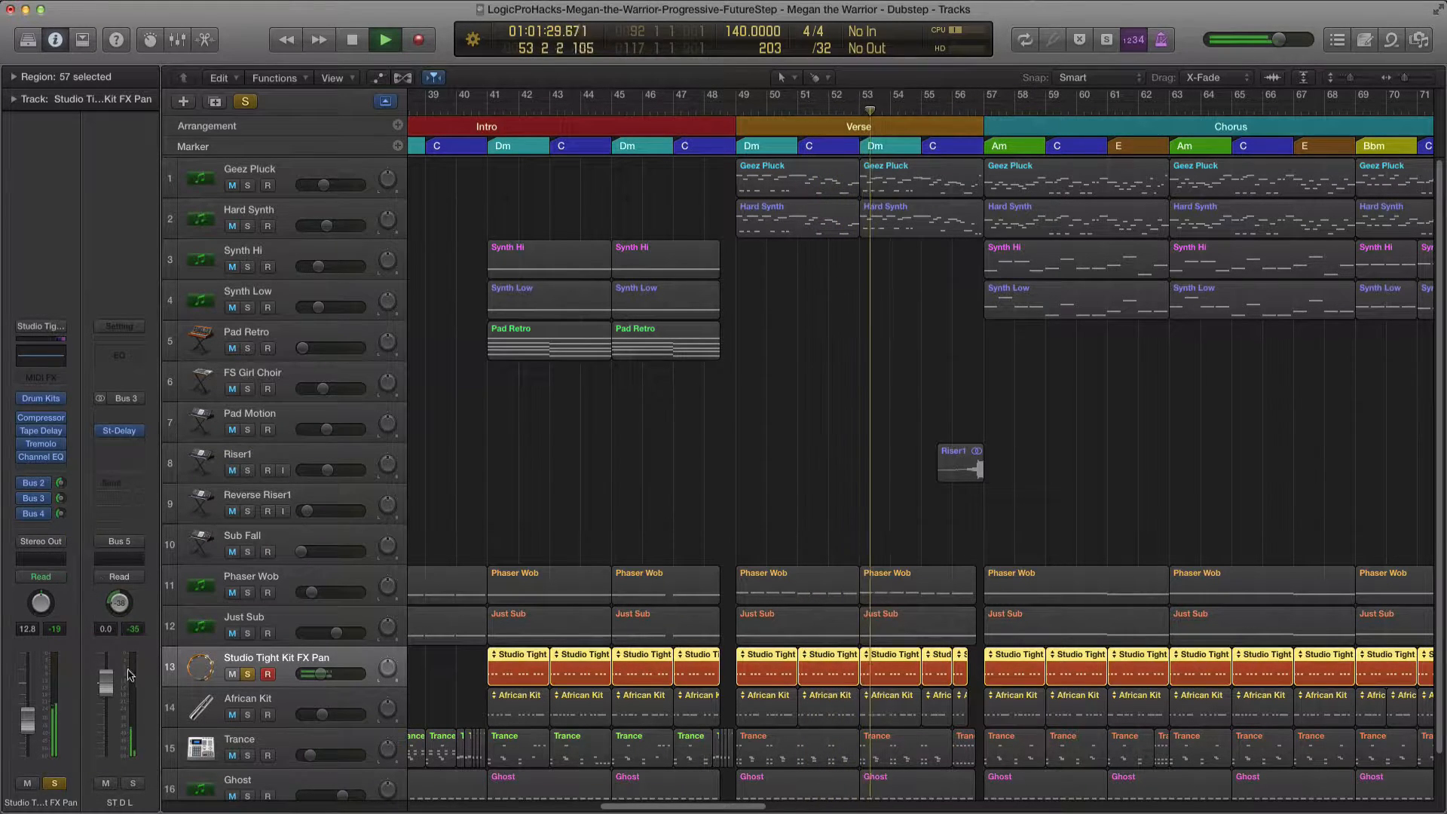
{"action": "key", "text": "space"}
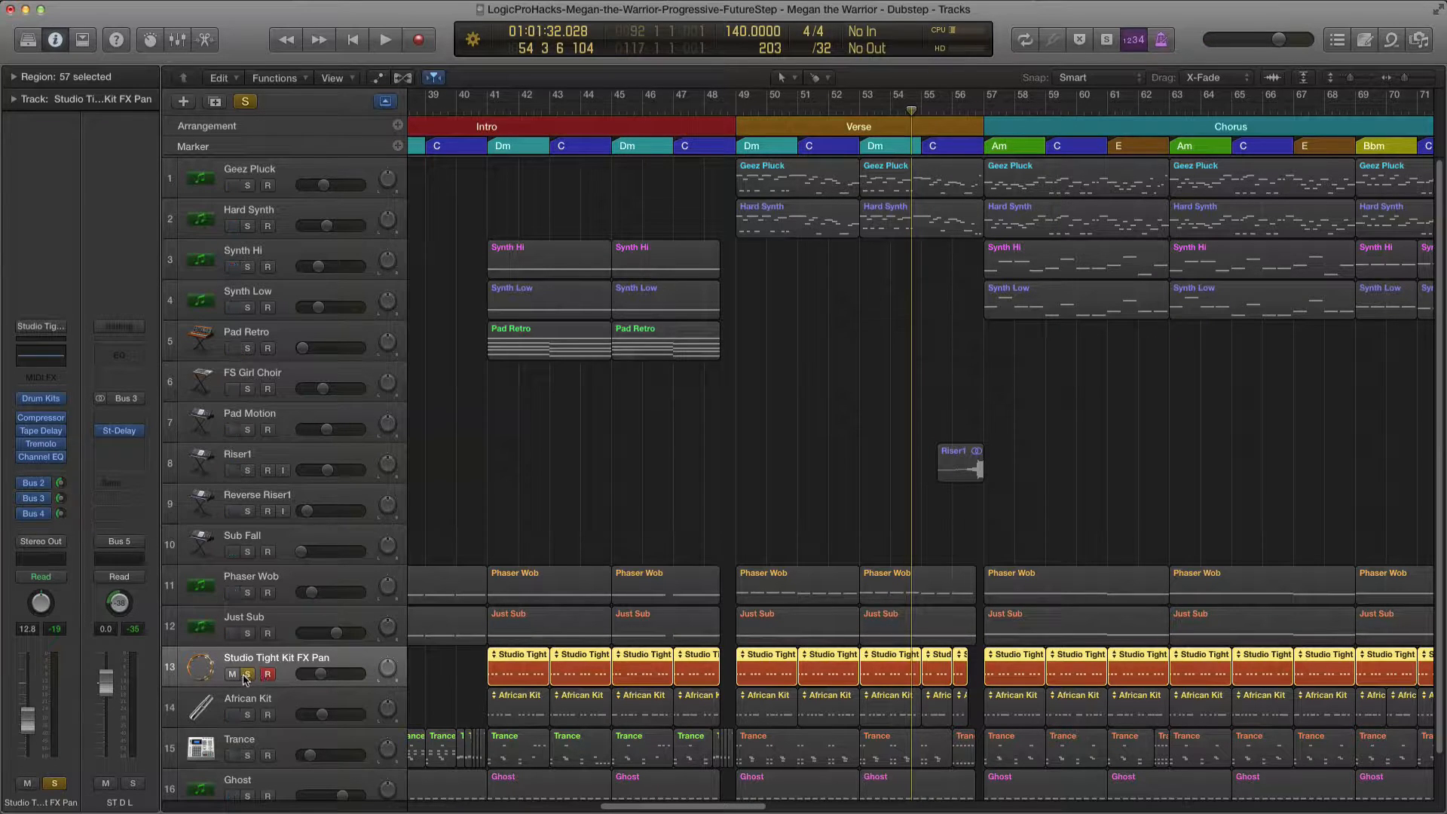
Solo the African Kit instead of the Studio Tight Kit, play from bar 41 and select the African Kit track.
{"action": "left_click", "coordinate": [247, 714]}
{"action": "left_click", "coordinate": [247, 674]}
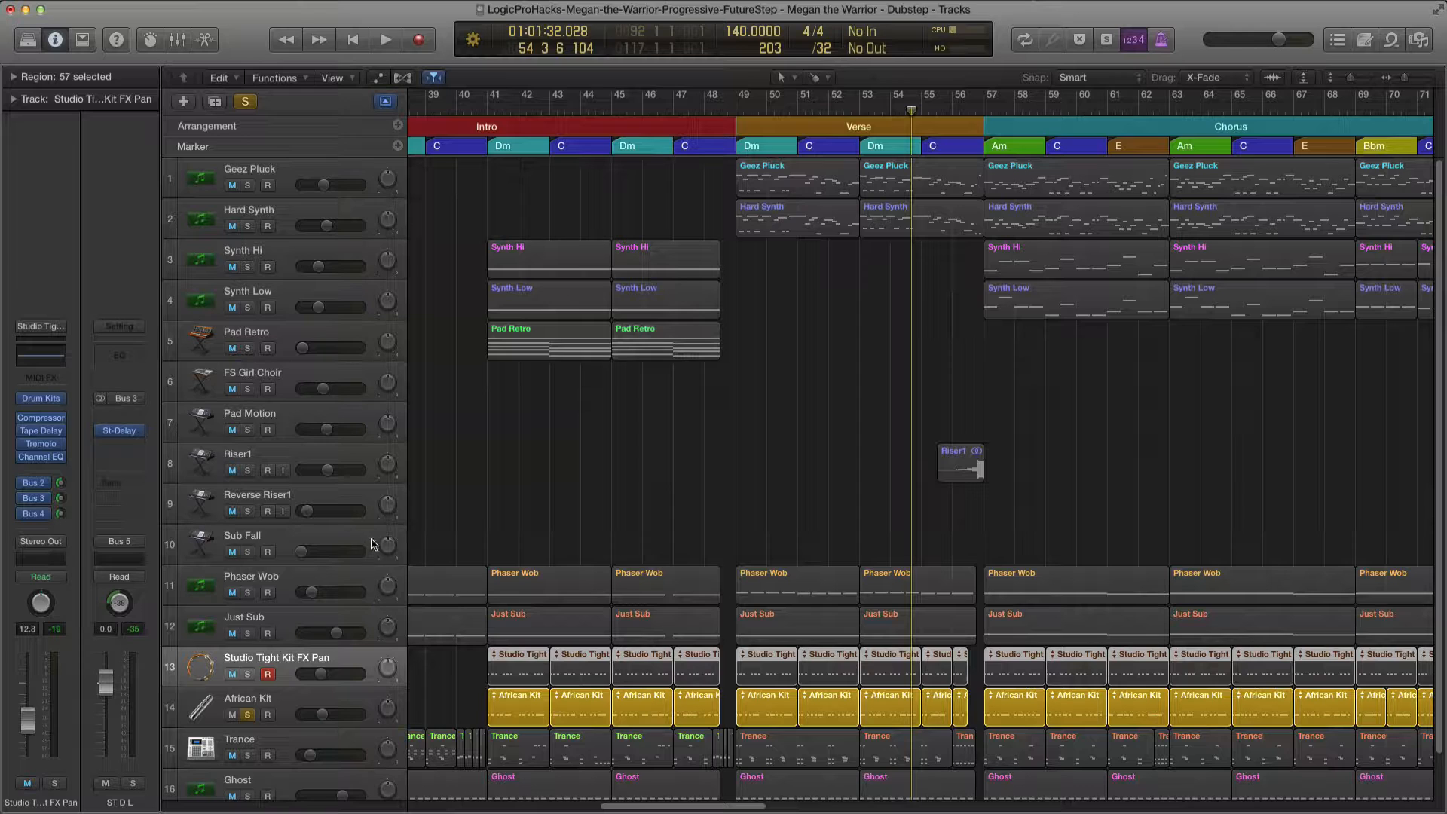
{"action": "left_click", "coordinate": [488, 110]}
{"action": "key", "text": "space"}
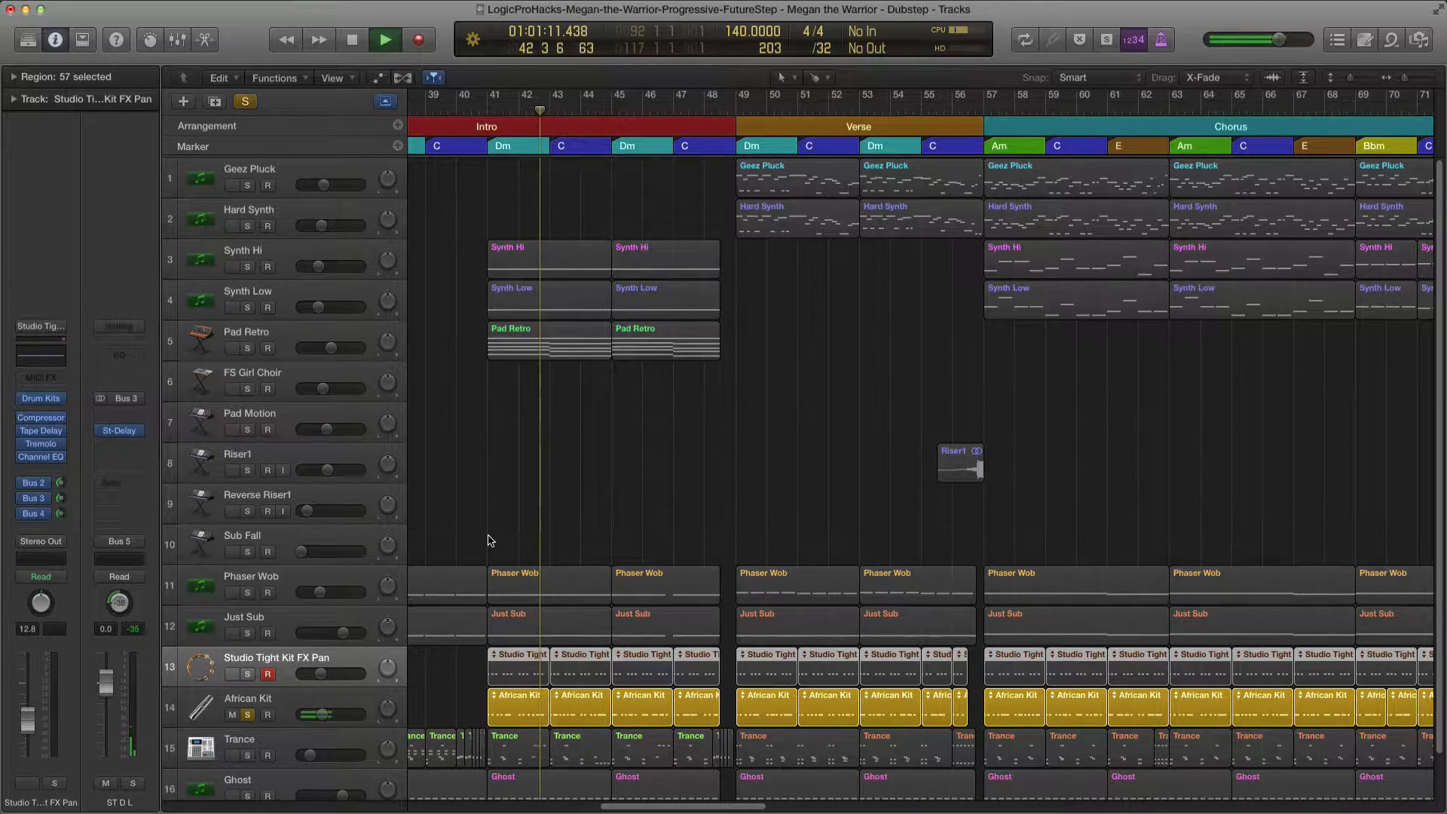
{"action": "key", "text": "Down"}
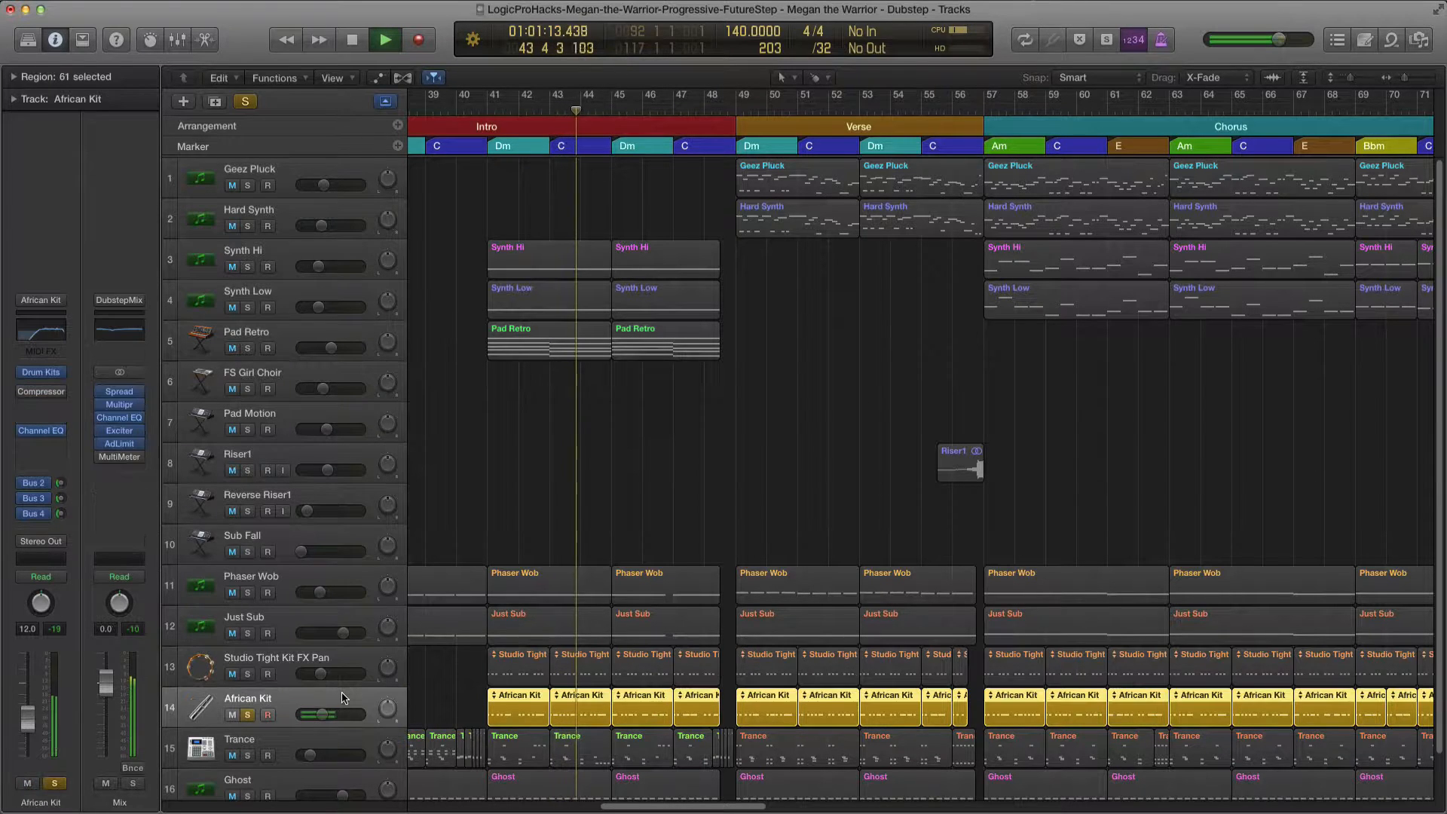
Examine the African Kit's Bus 3 and Bus 4 send channels during playback, and stop playback.
{"action": "left_click", "coordinate": [42, 499]}
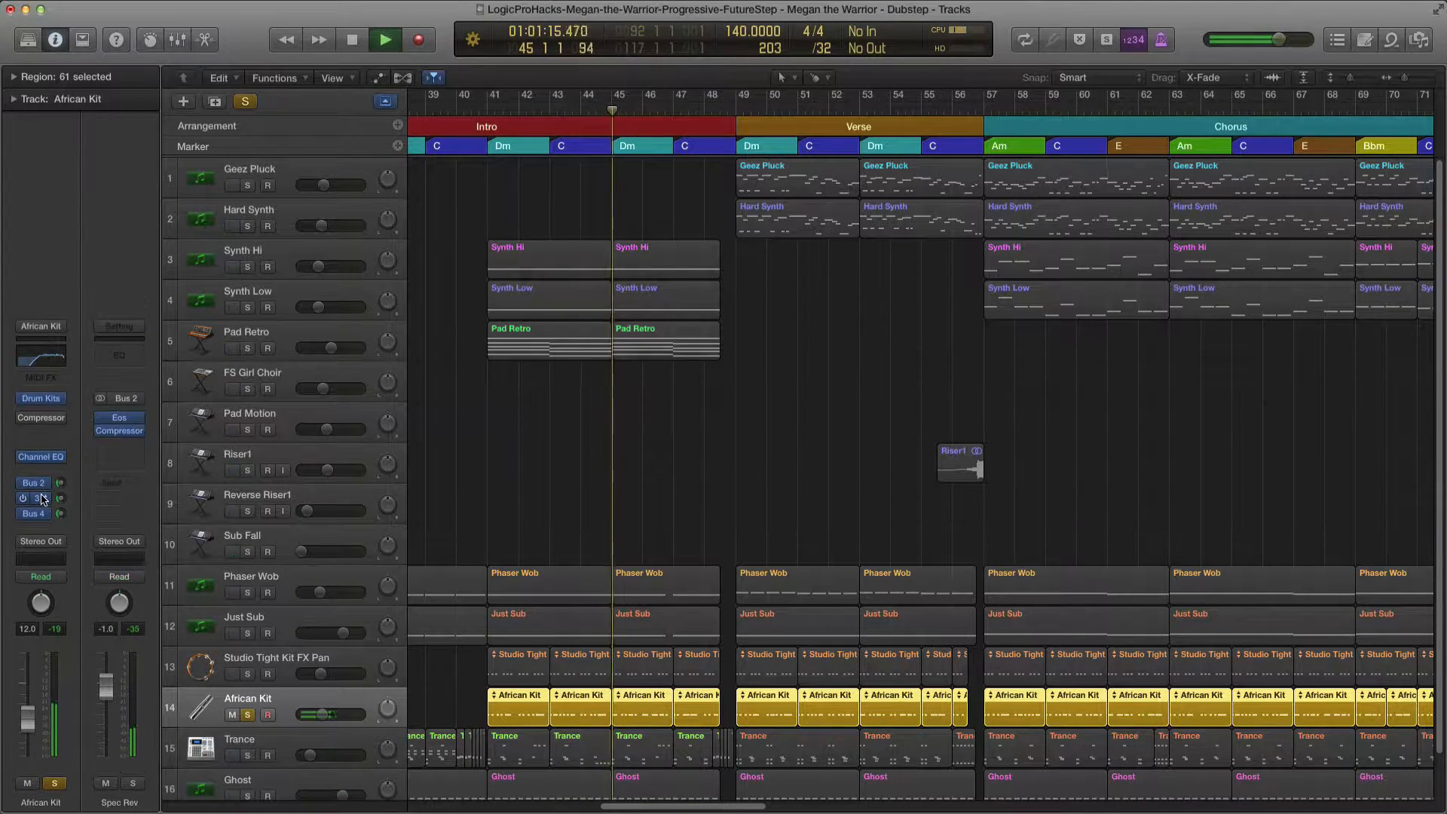
{"action": "left_click", "coordinate": [42, 500]}
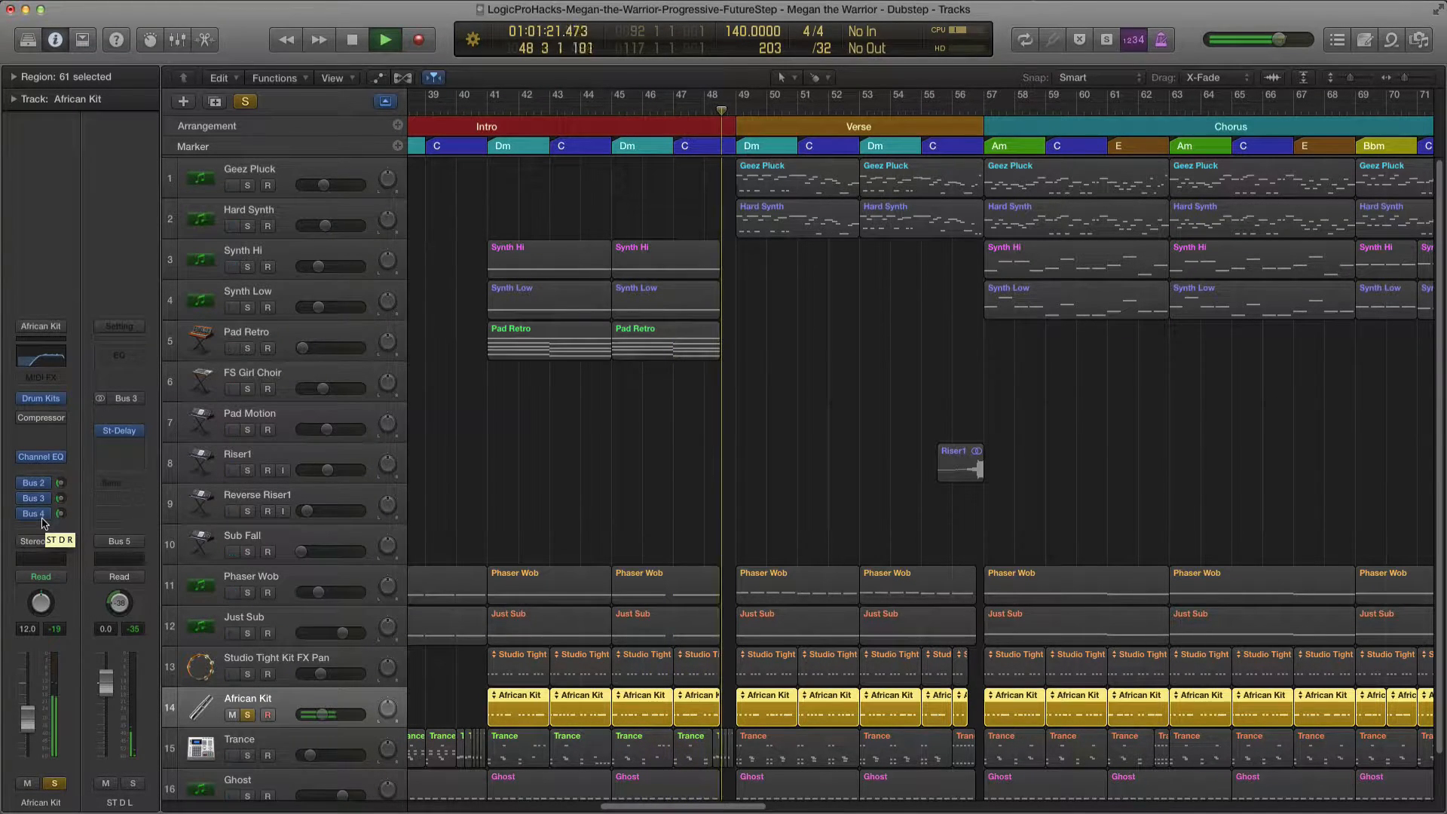
{"action": "left_click", "coordinate": [38, 514]}
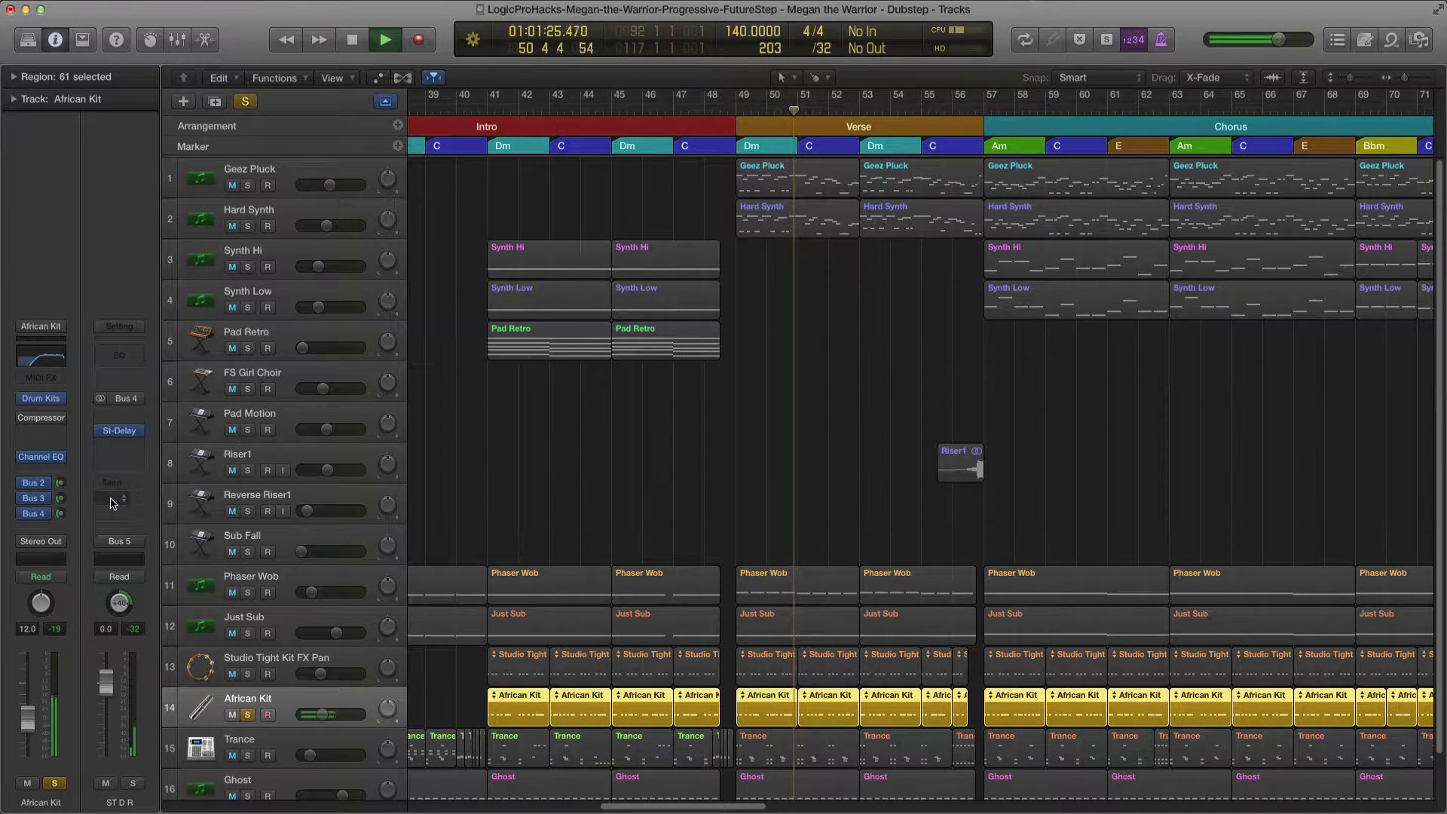
{"action": "key", "text": "space"}
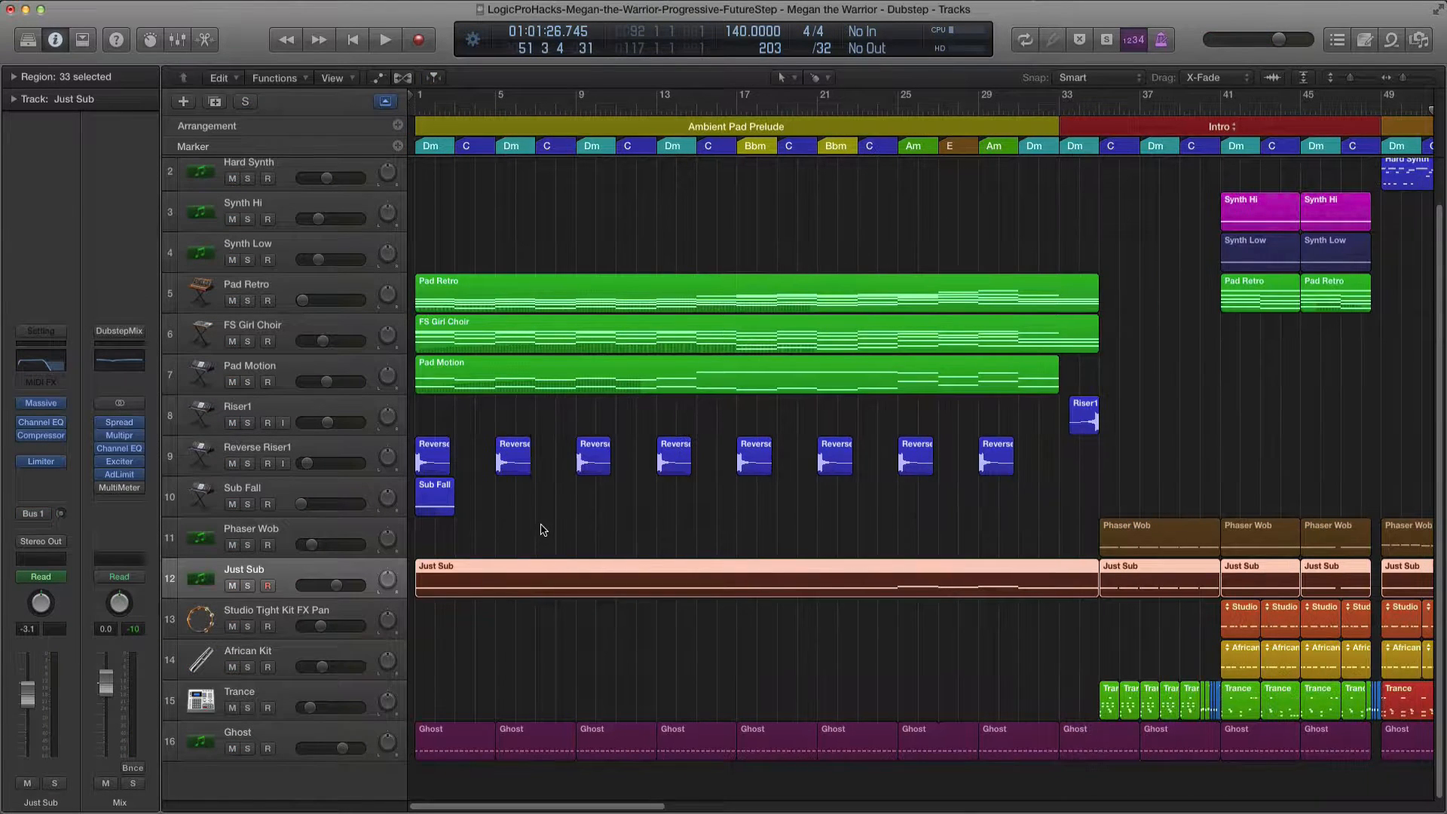
Select the Sub Fall track, view its ES2 synth settings with the FS Sine Drop preset, and close the synth.
{"action": "left_click", "coordinate": [340, 497]}
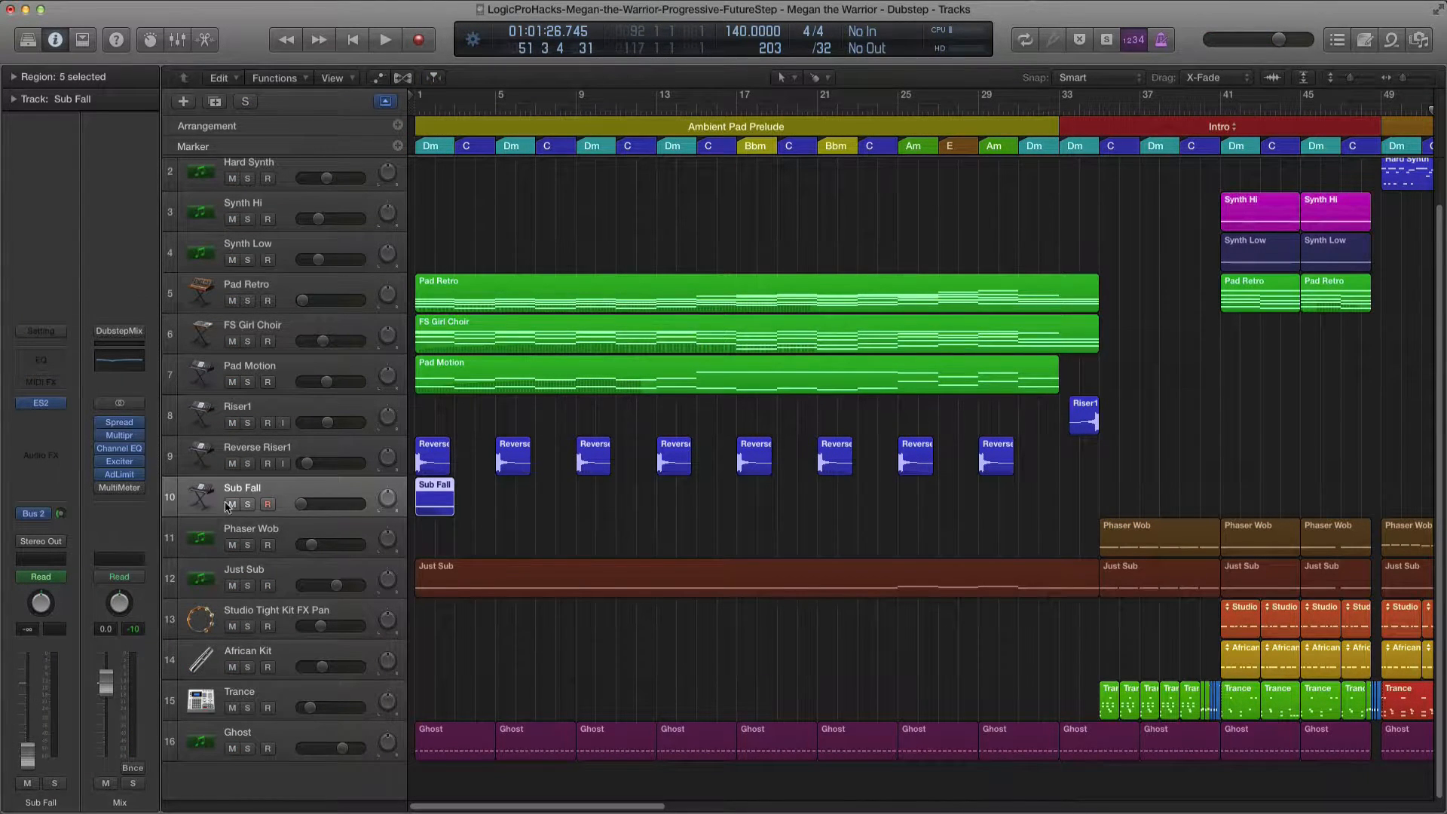
{"action": "left_click", "coordinate": [41, 405]}
{"action": "left_click_drag", "start_coordinate": [181, 51], "coordinate": [456, 199]}
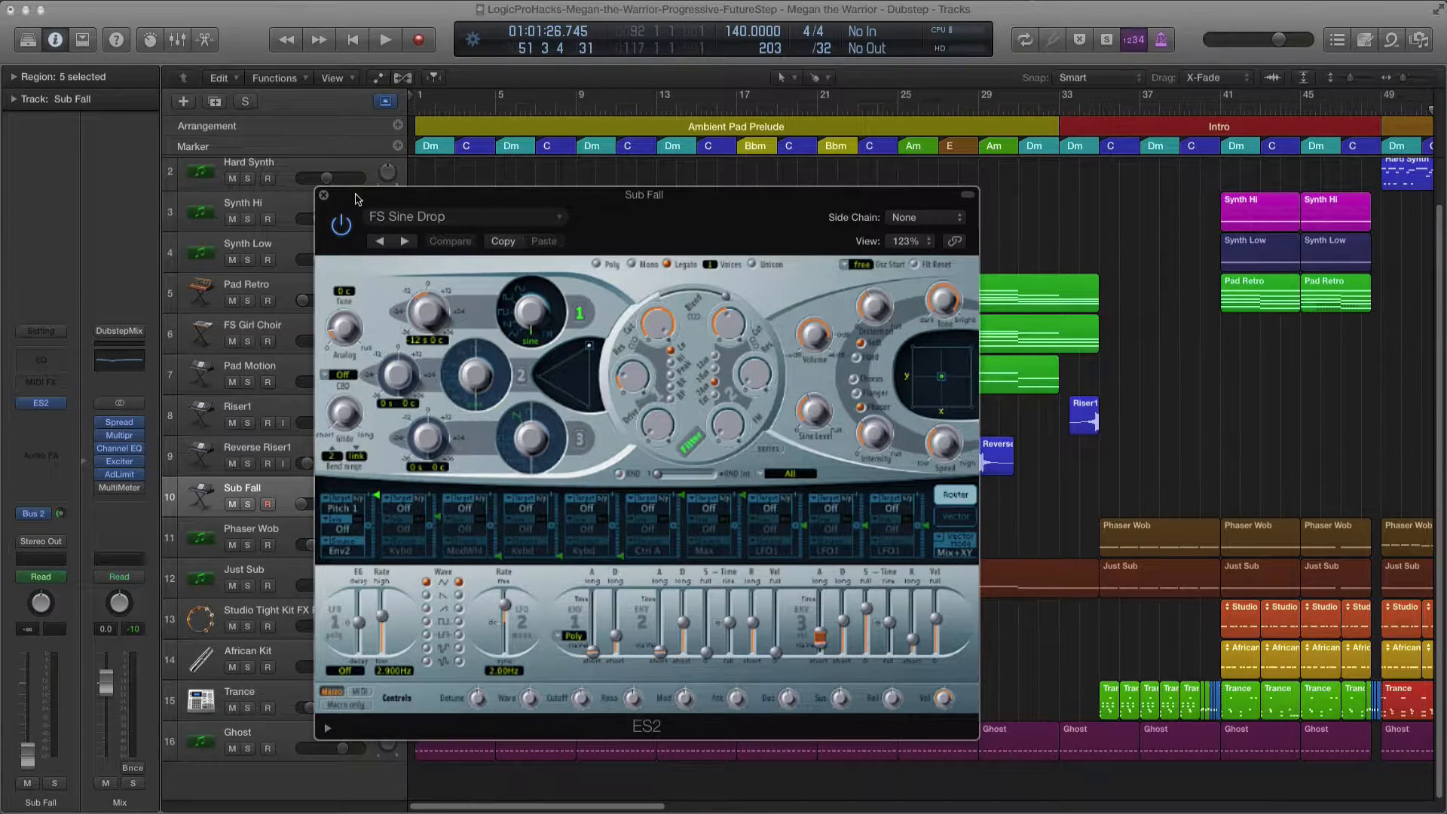
{"action": "left_click", "coordinate": [324, 195]}
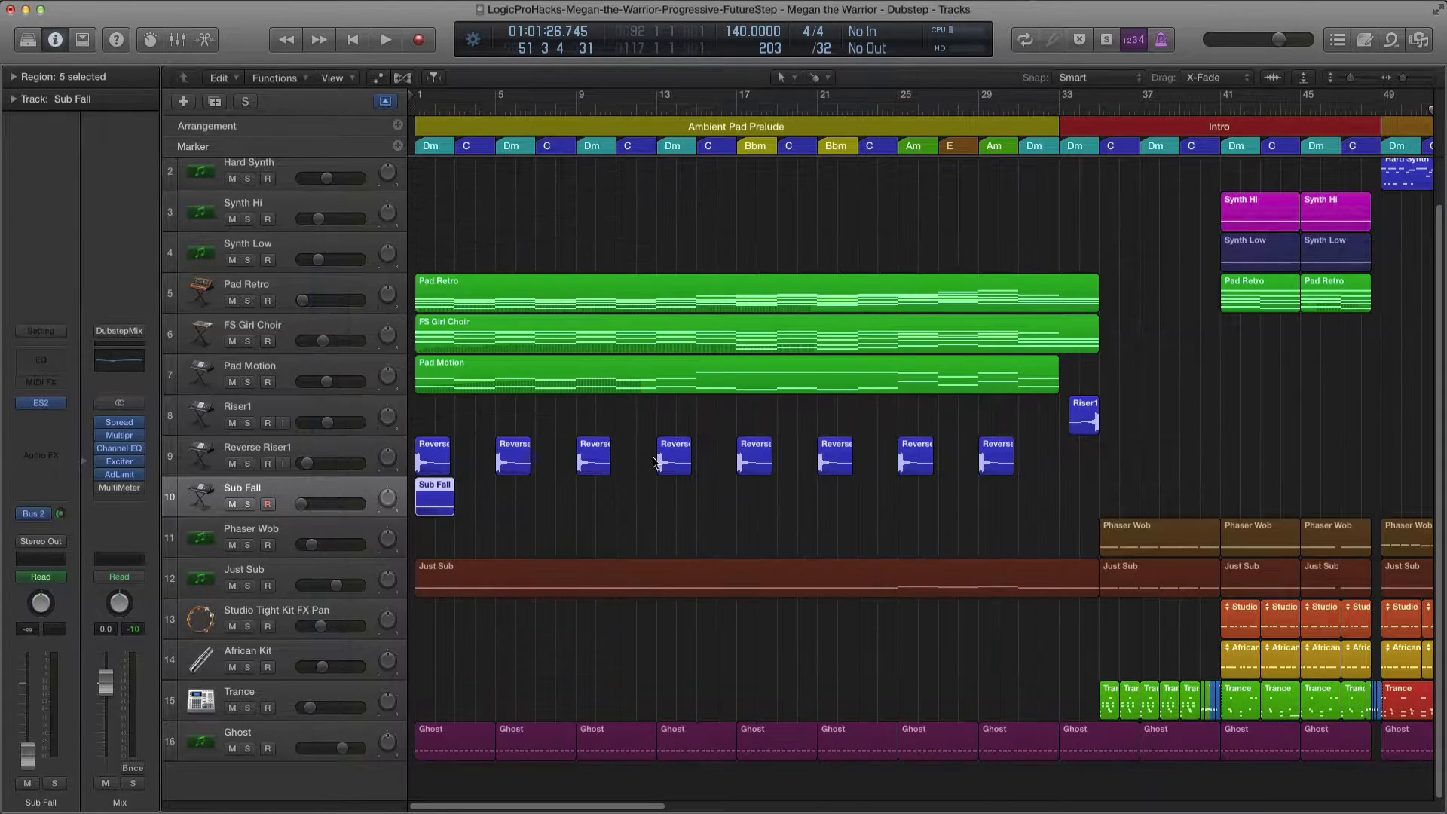
Solo Sub Fall, play it from the start of the project and show its Bus 2 send channel.
{"action": "left_click", "coordinate": [249, 504]}
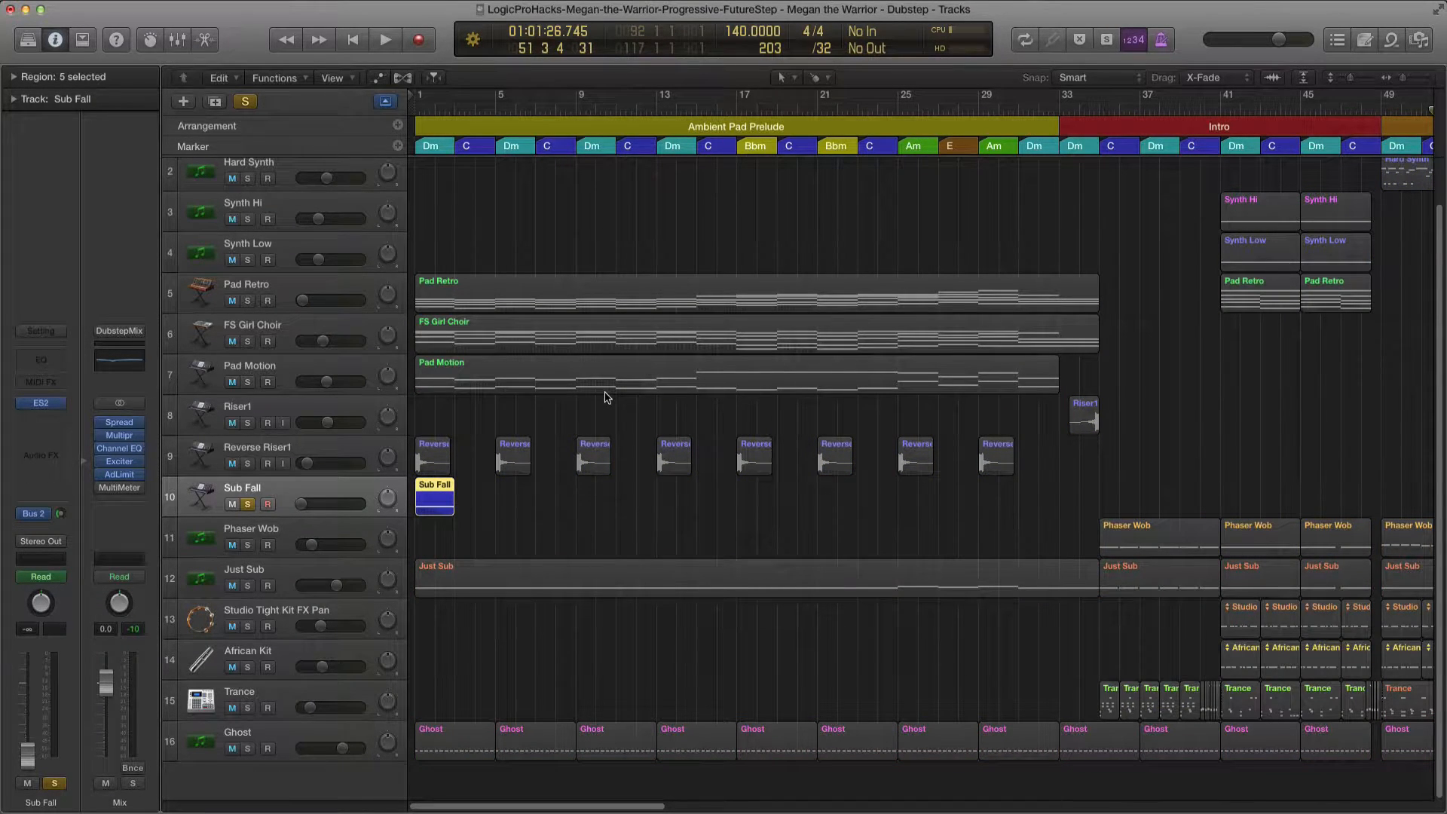
{"action": "key", "text": "Return"}
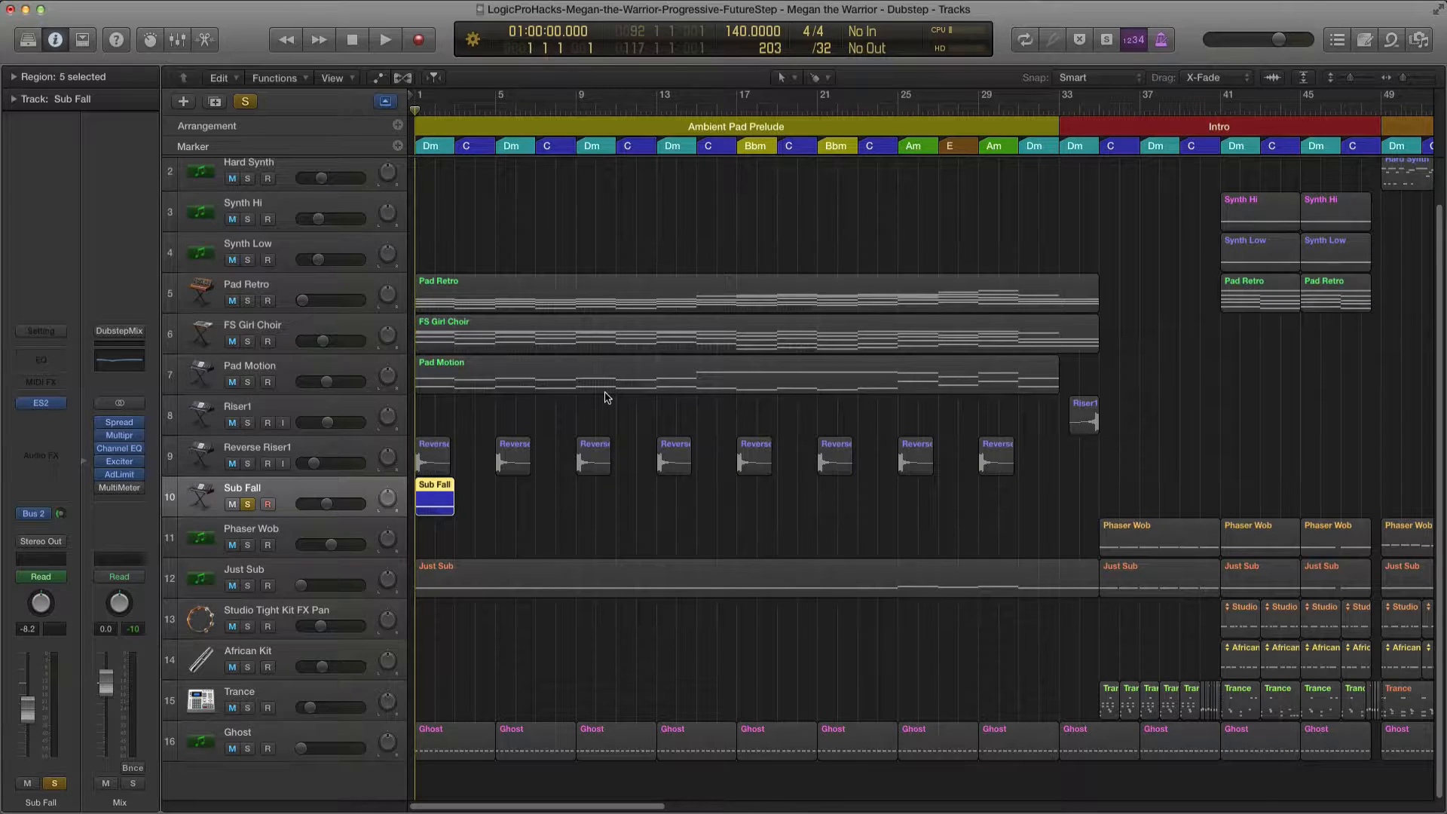
{"action": "key", "text": "space"}
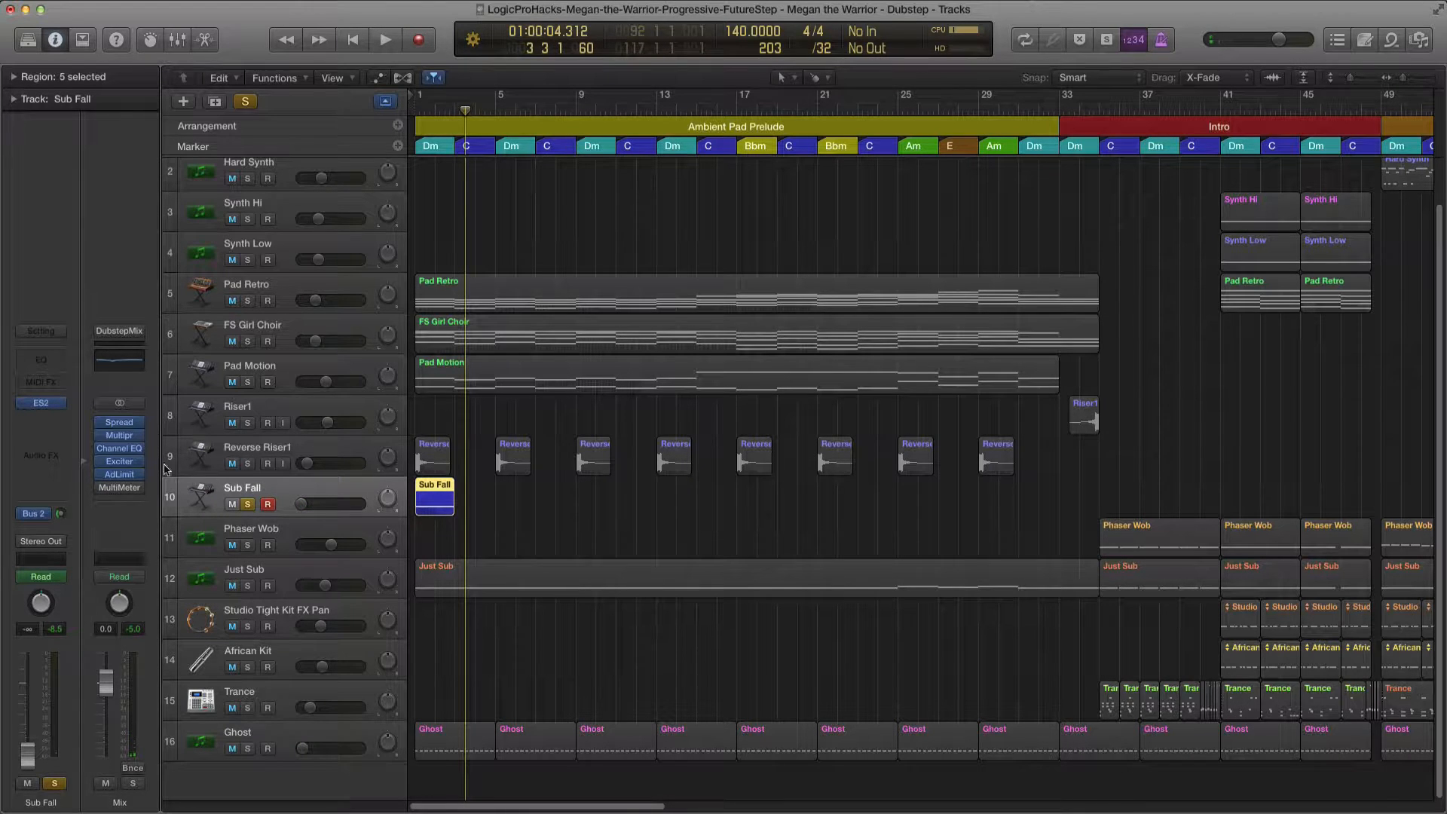
{"action": "left_click", "coordinate": [39, 515]}
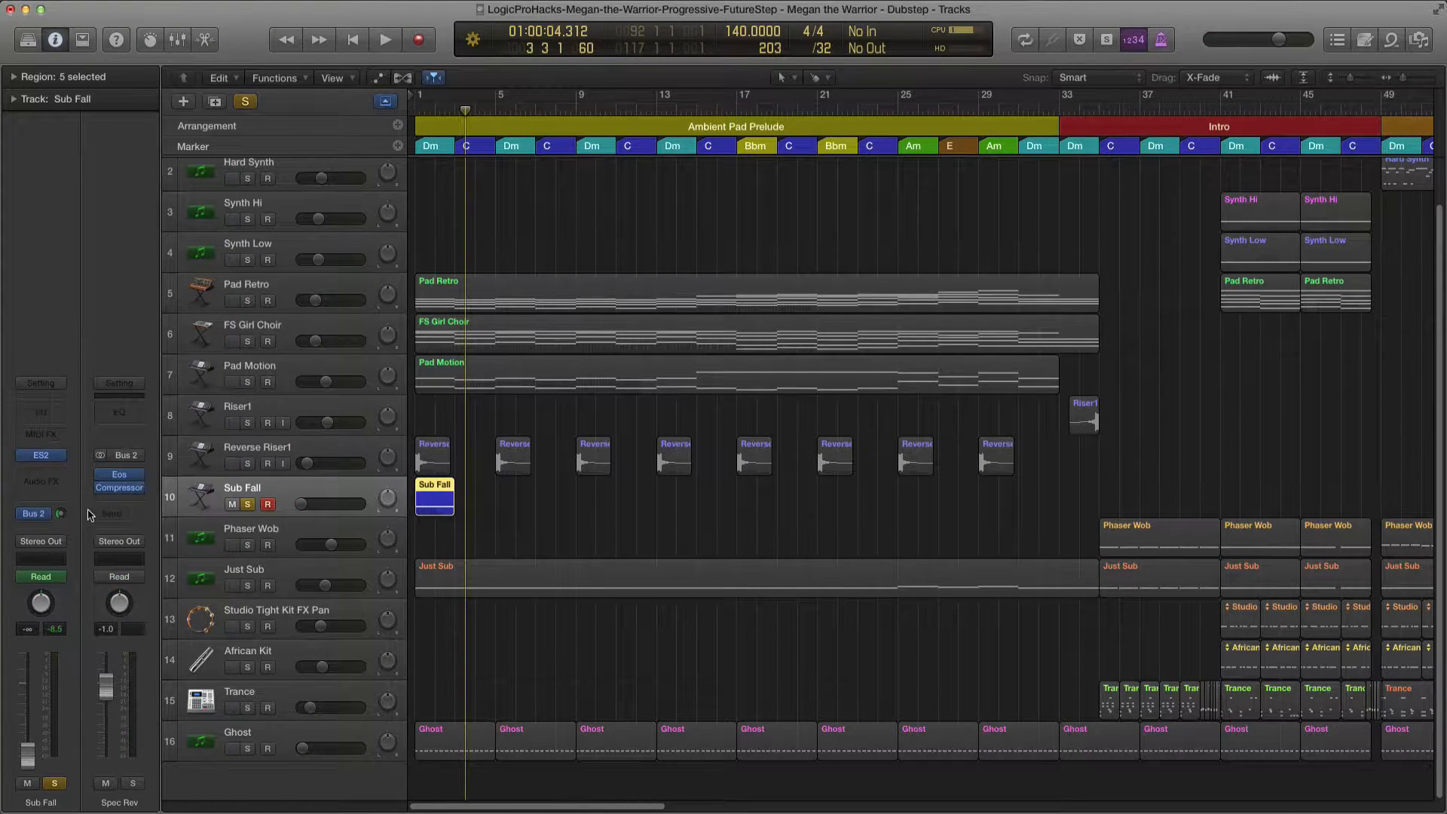
Play the soloed Sub Fall region at bar 73, the start of One Long Ass Verse.
{"action": "scroll", "coordinate": [797, 492], "scroll_direction": "right", "scroll_amount": 15}
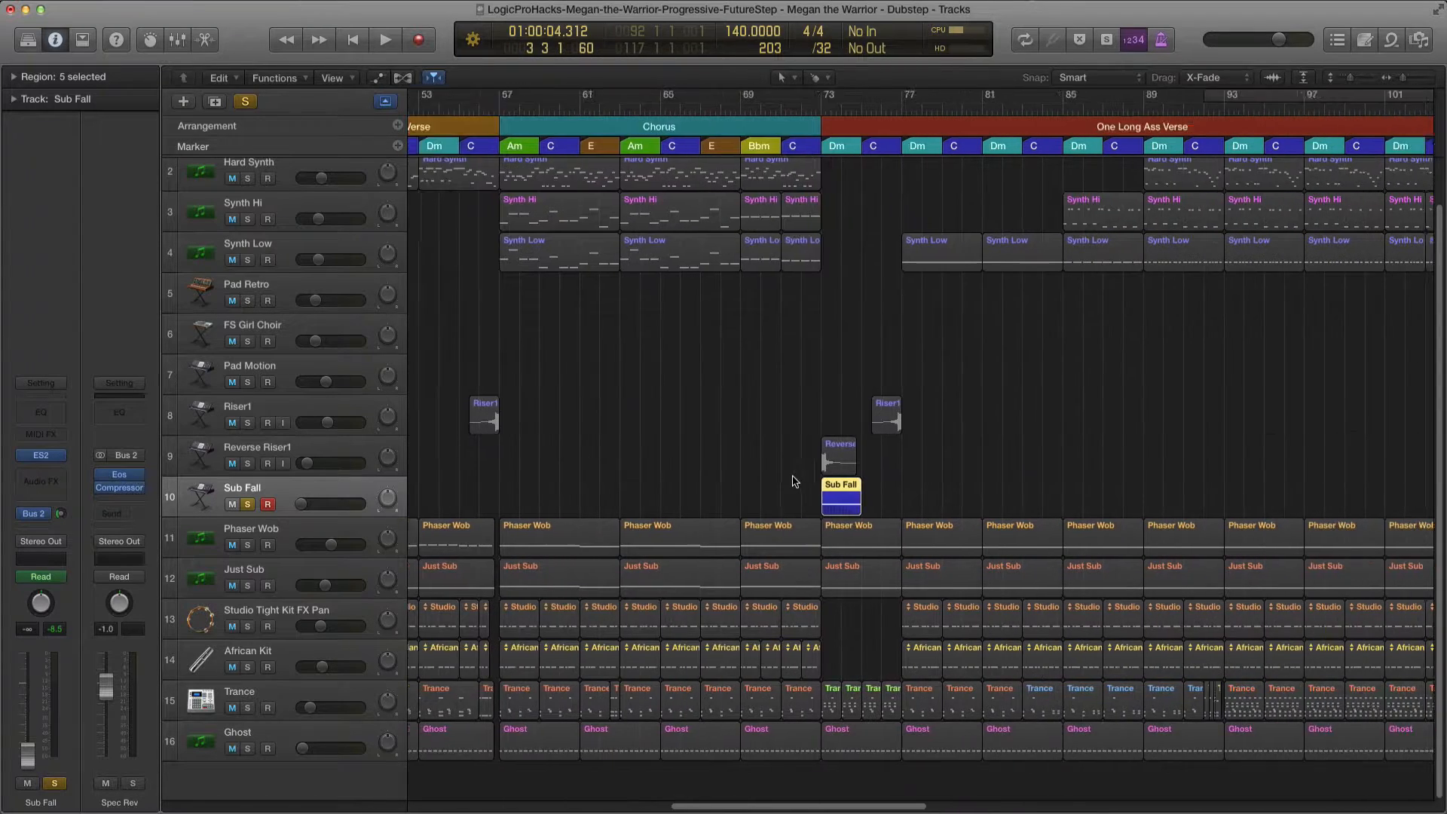
{"action": "key", "text": "space"}
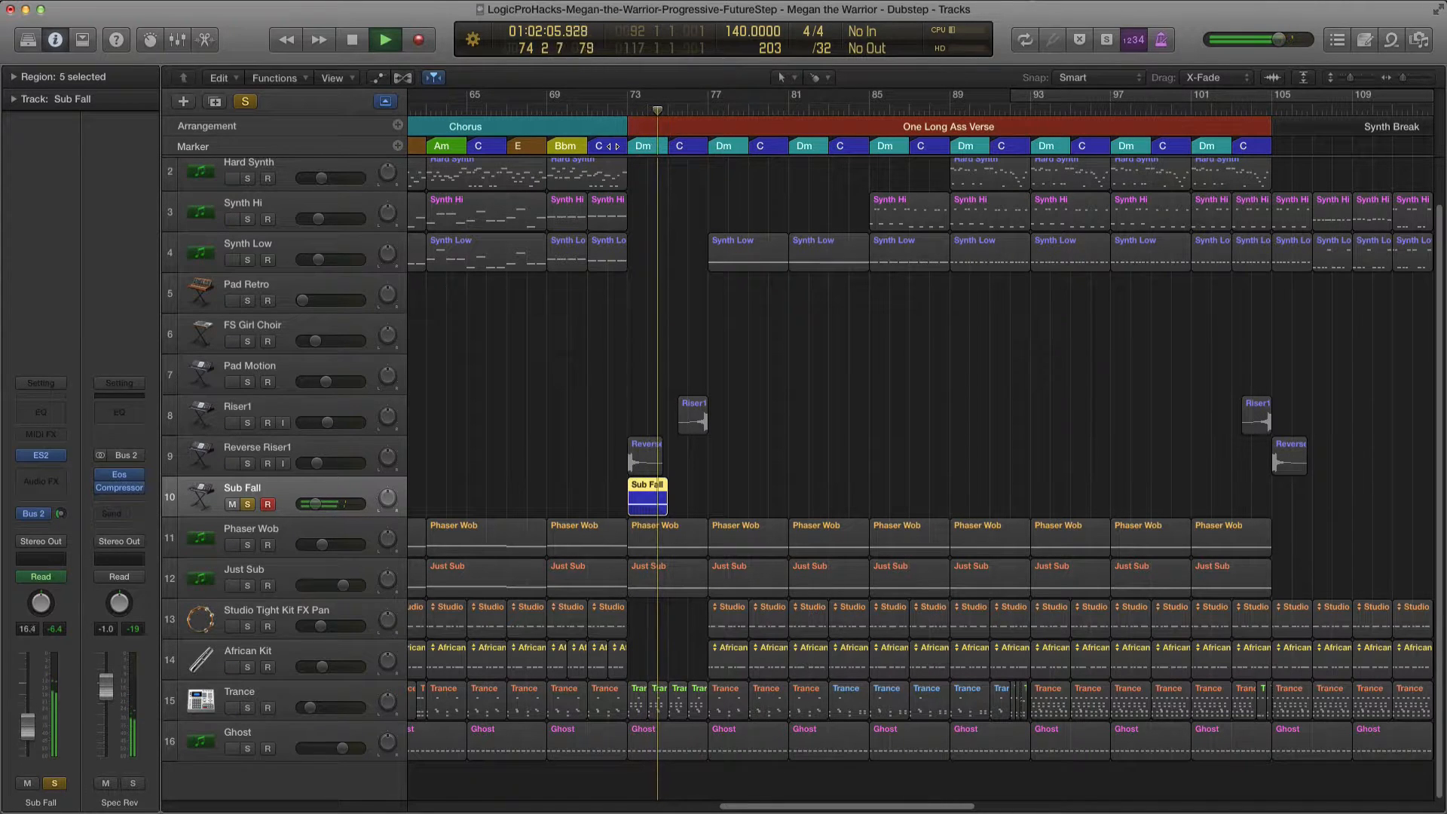
{"action": "scroll", "coordinate": [999, 333], "scroll_direction": "right", "scroll_amount": 15}
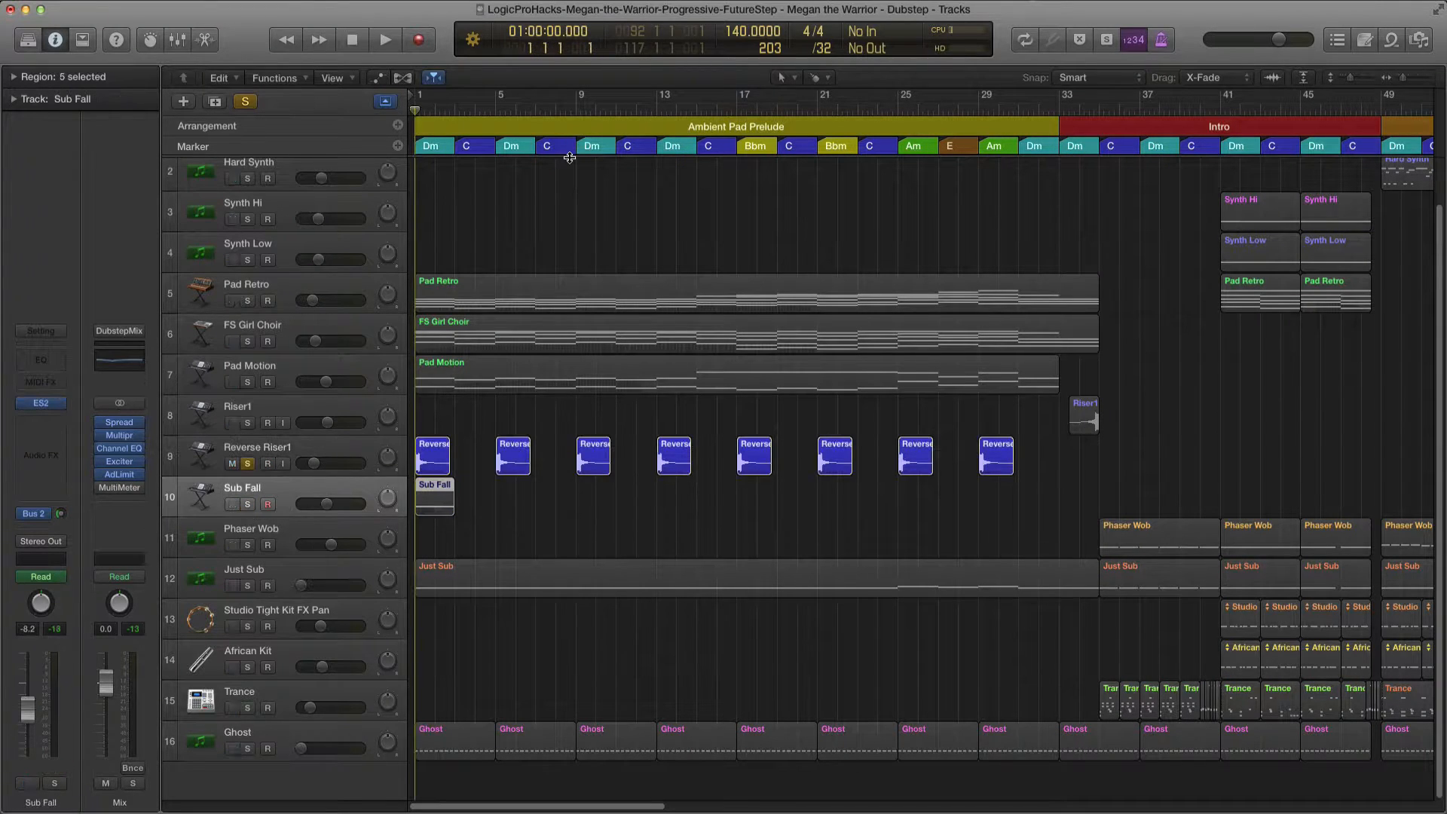
Play the soloed Reverse Riser1 track through the Ambient Pad Prelude, select it and show its Bus 2 send channel.
{"action": "key", "text": "space"}
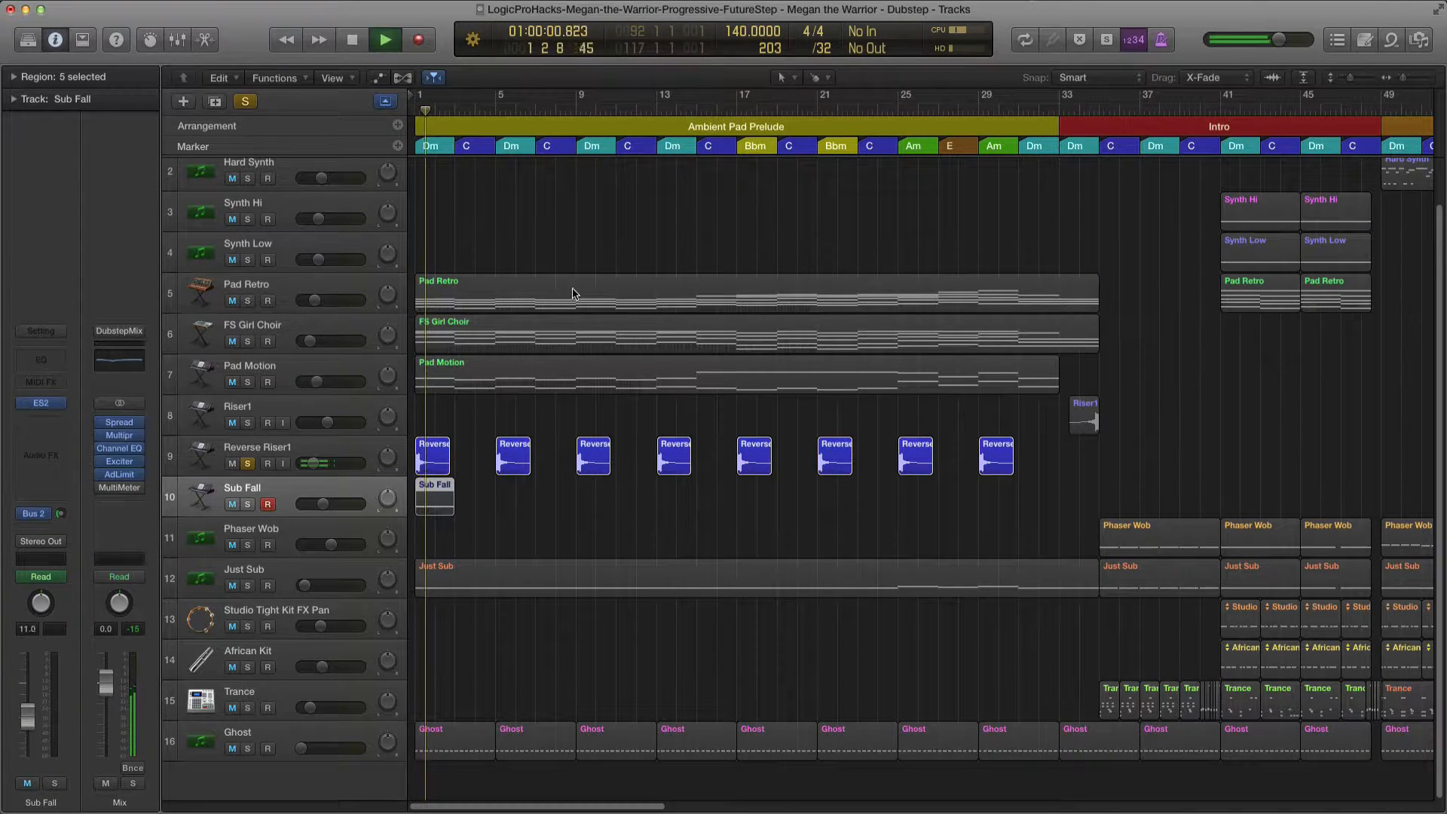
{"action": "scroll", "coordinate": [589, 318], "scroll_direction": "right", "scroll_amount": 4}
{"action": "scroll", "coordinate": [585, 318], "scroll_direction": "left", "scroll_amount": 4}
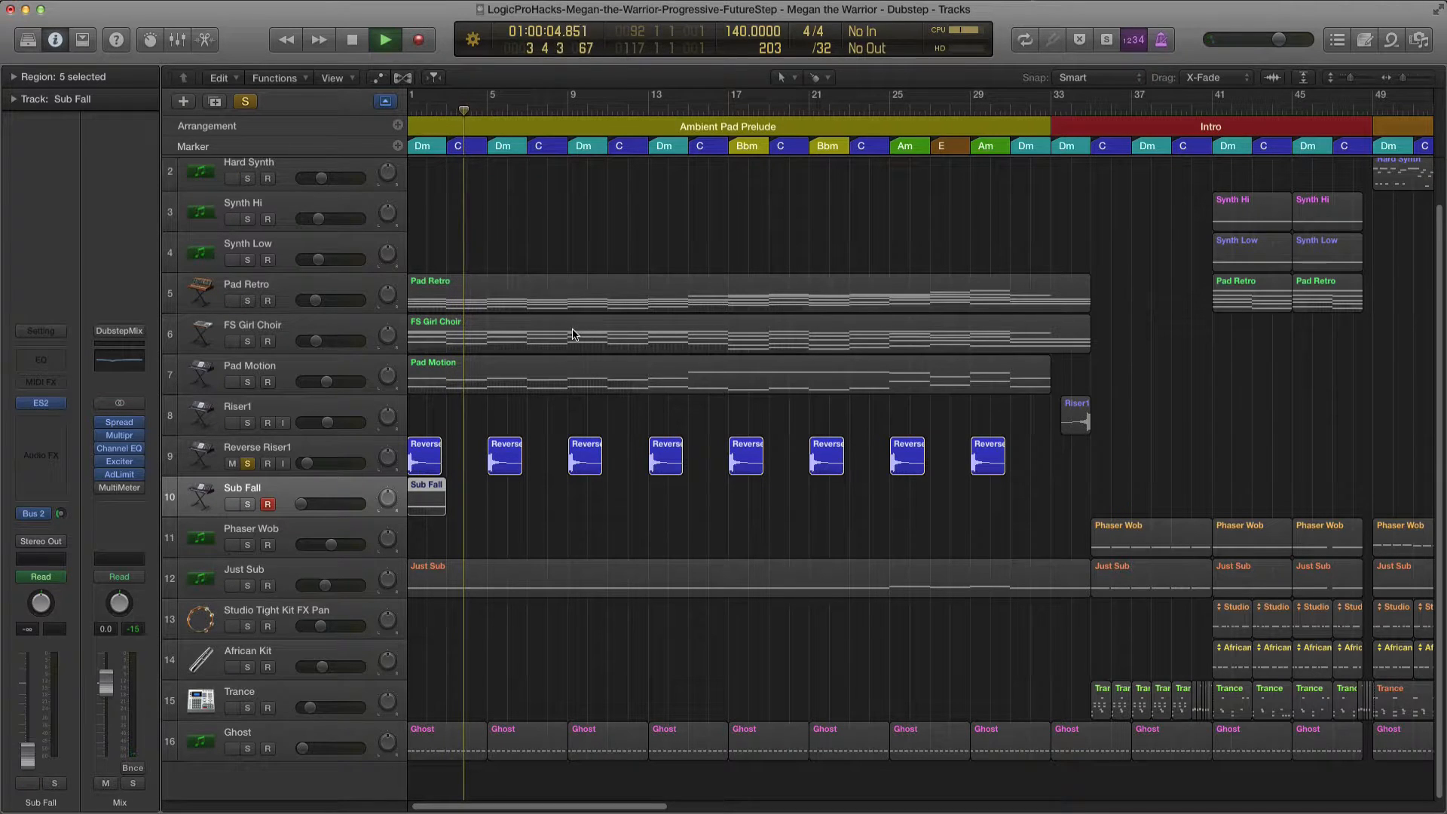
{"action": "scroll", "coordinate": [549, 362], "scroll_direction": "right", "scroll_amount": 4}
{"action": "scroll", "coordinate": [554, 371], "scroll_direction": "left", "scroll_amount": 4}
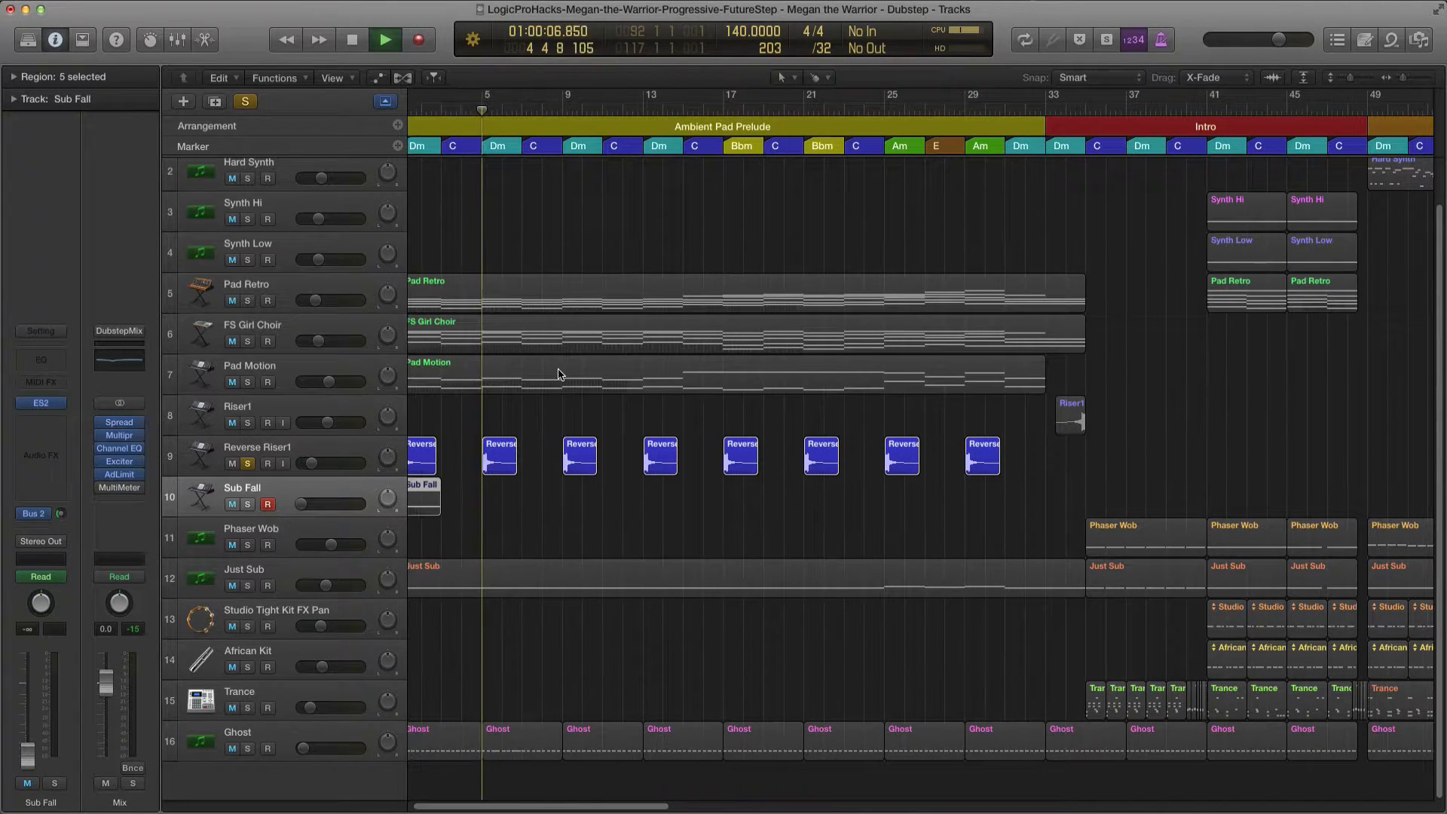
{"action": "left_click", "coordinate": [298, 448]}
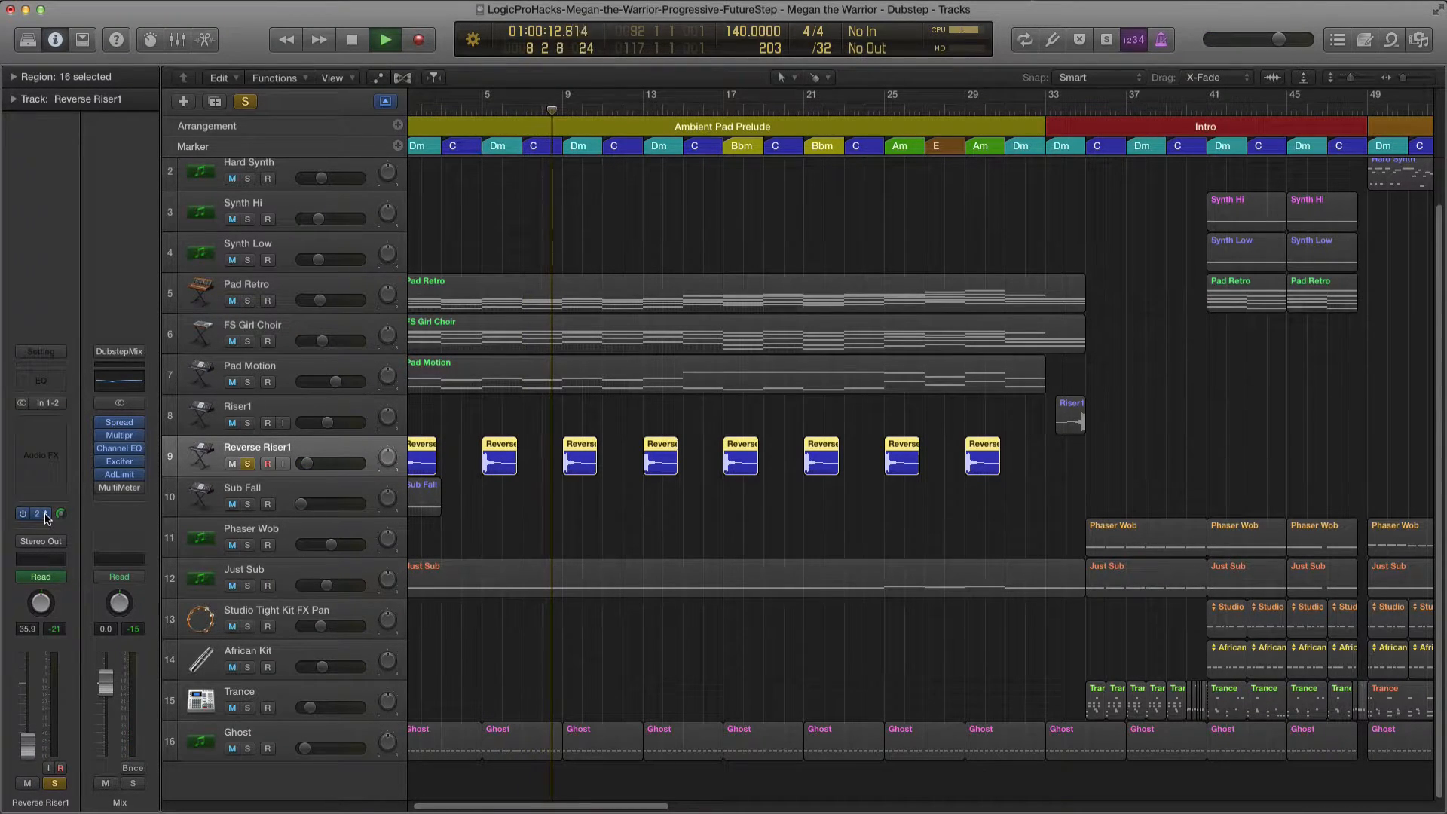
{"action": "key", "text": "space"}
Select the Riser1 track and solo it in place of Reverse Riser1.
{"action": "scroll", "coordinate": [1042, 492], "scroll_direction": "right", "scroll_amount": 8}
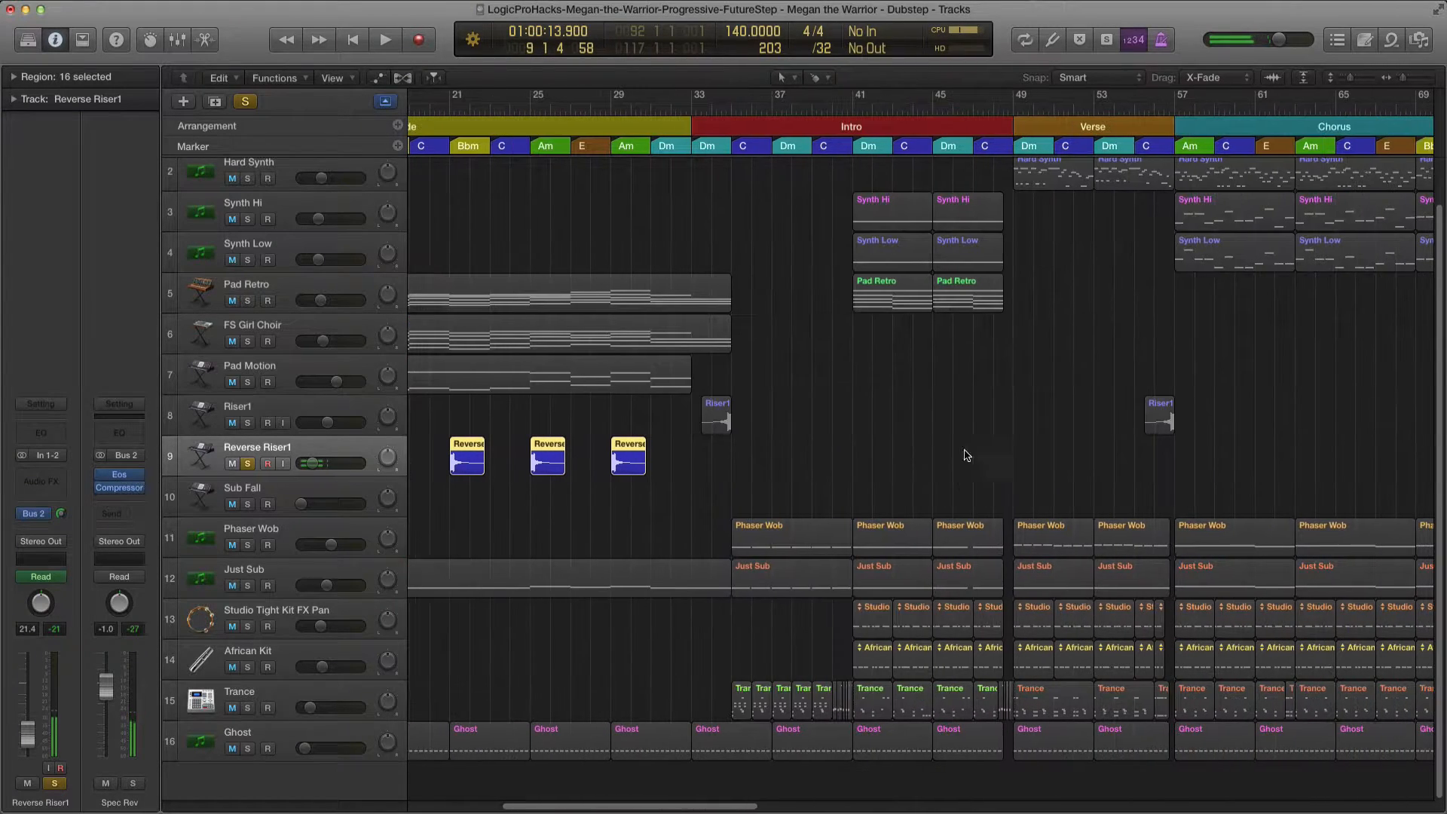
{"action": "key", "text": "Up"}
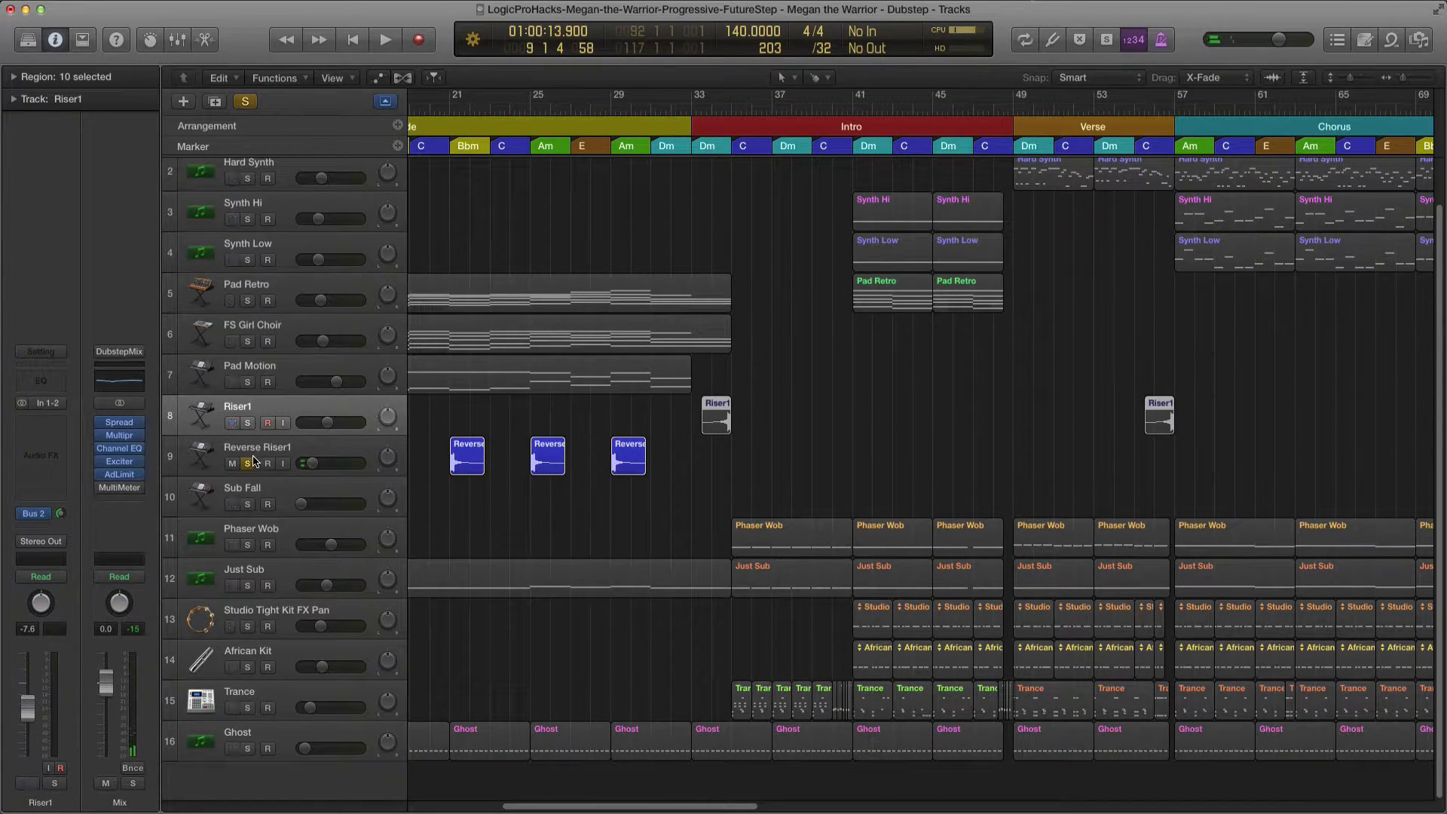
{"action": "left_click", "coordinate": [247, 463]}
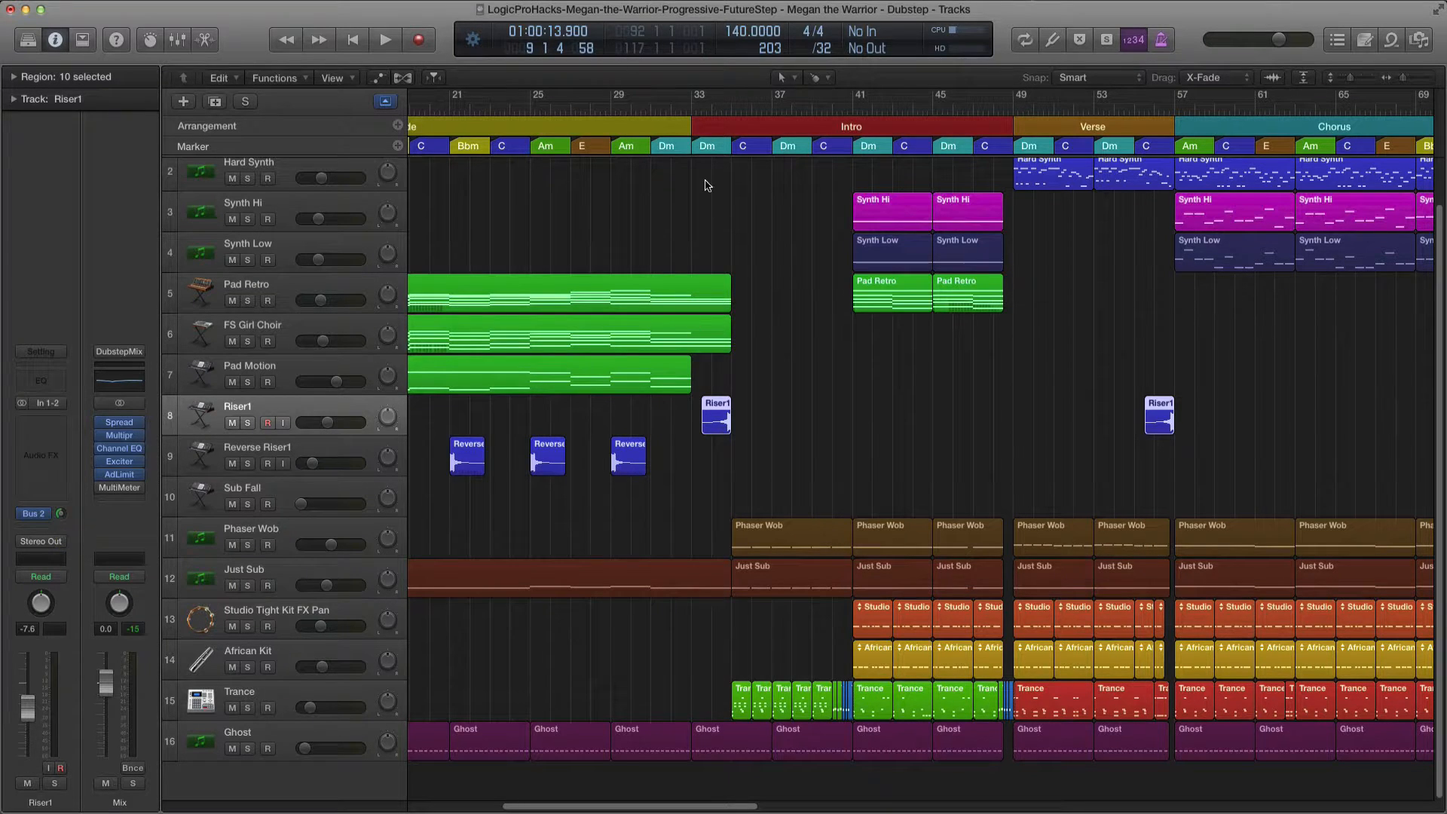
{"action": "left_click", "coordinate": [248, 423]}
Play the Riser1 region at the start of the Intro and the one leading from the Verse into the Chorus.
{"action": "left_click", "coordinate": [710, 110]}
{"action": "key", "text": "space"}
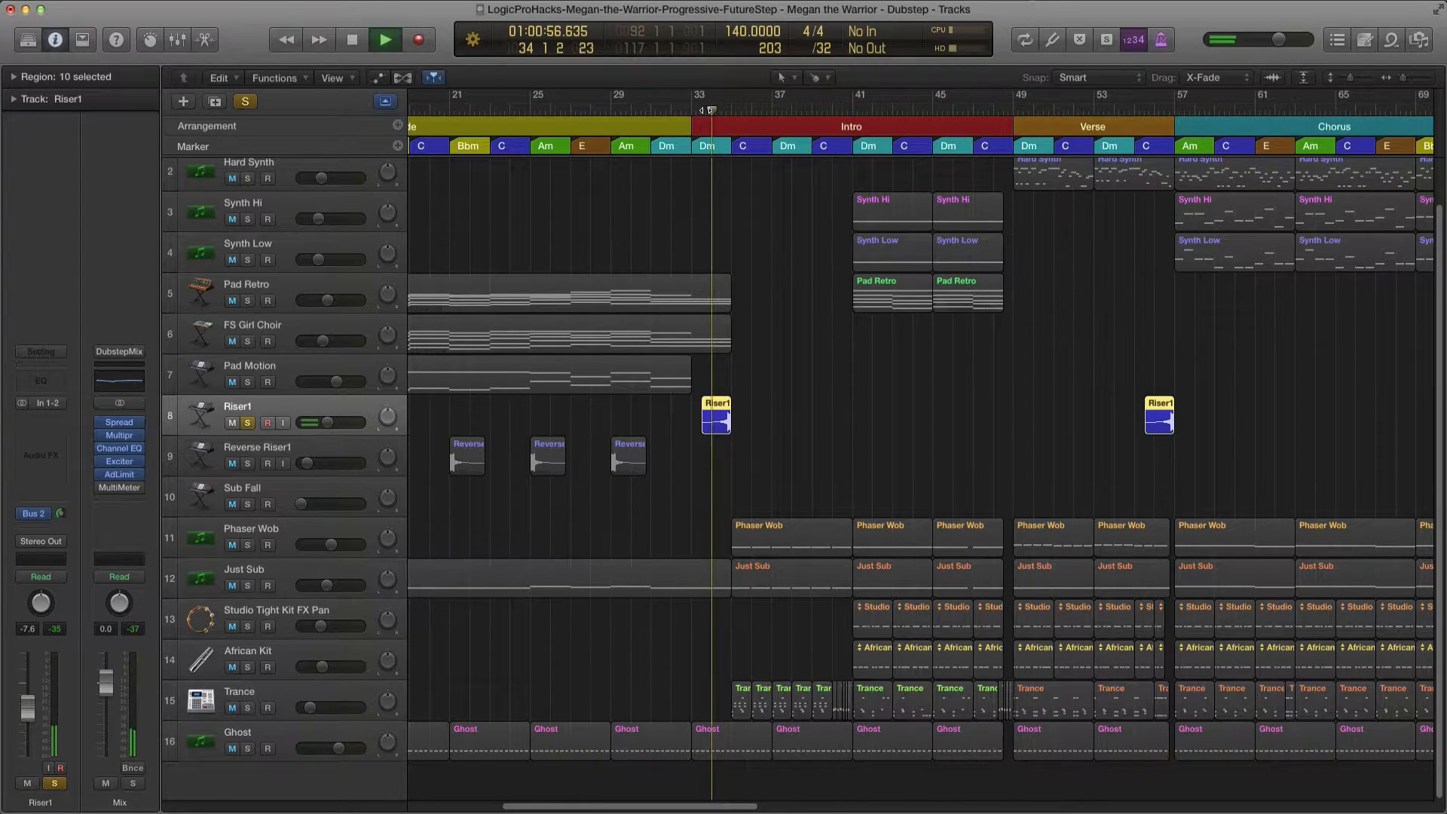
{"action": "key", "text": "space"}
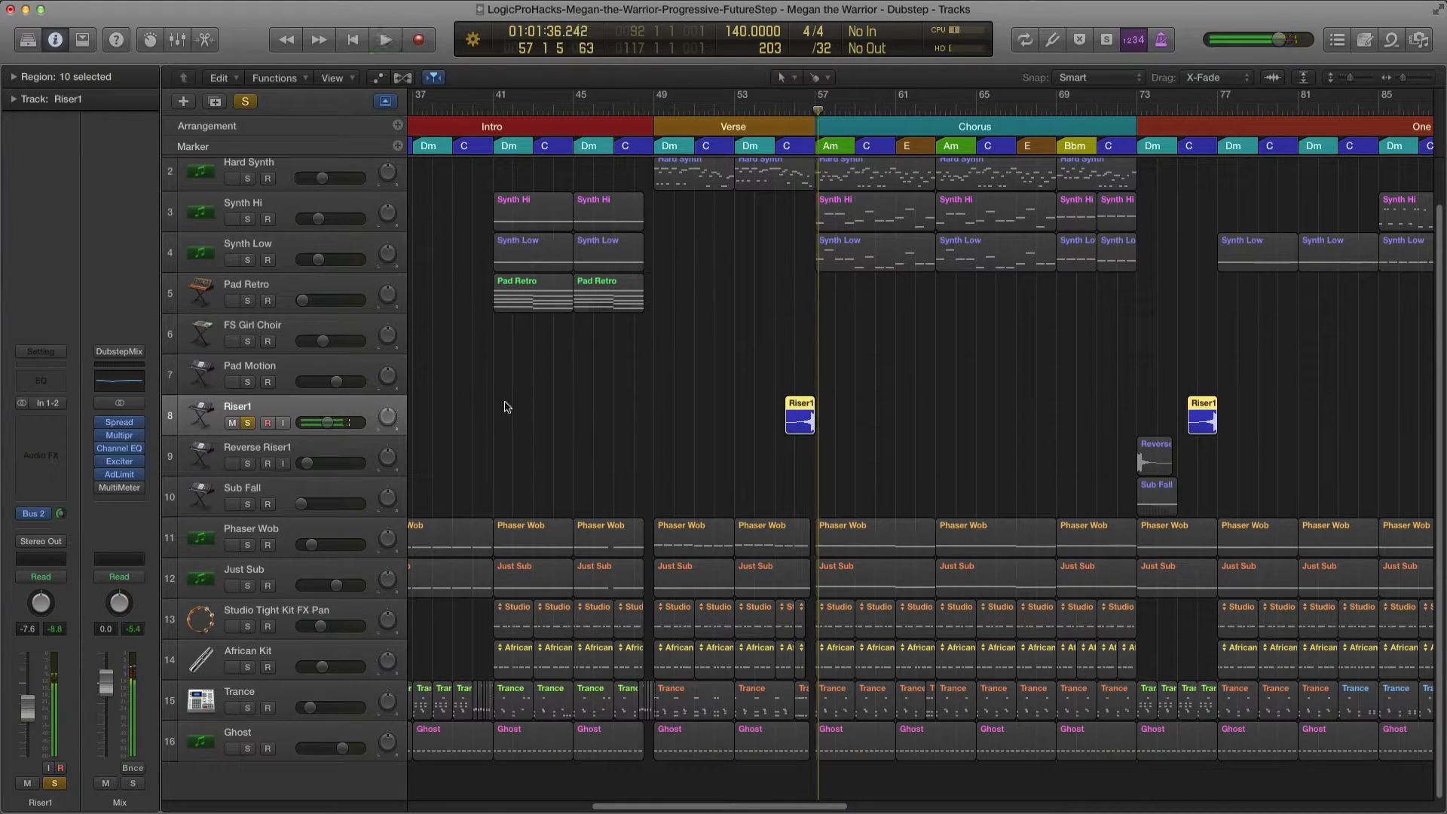
Select the Just Sub track, open its Massive instrument and show the FX2 Dim Exp settings.
{"action": "scroll", "coordinate": [574, 473], "scroll_direction": "left", "scroll_amount": 10}
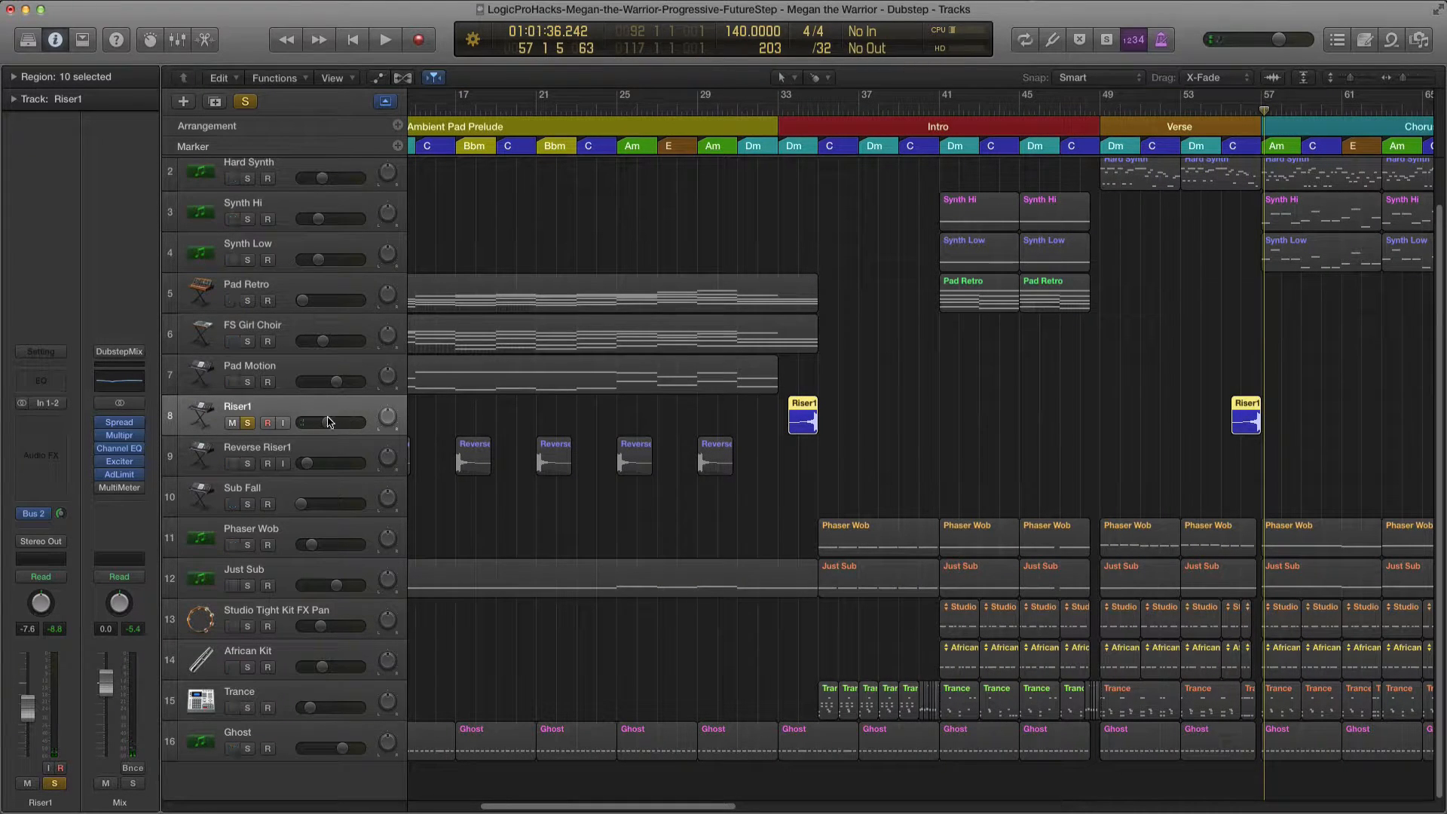
{"action": "key", "text": "super+Right"}
{"action": "key", "text": "super+Right"}
{"action": "key", "text": "super+Right"}
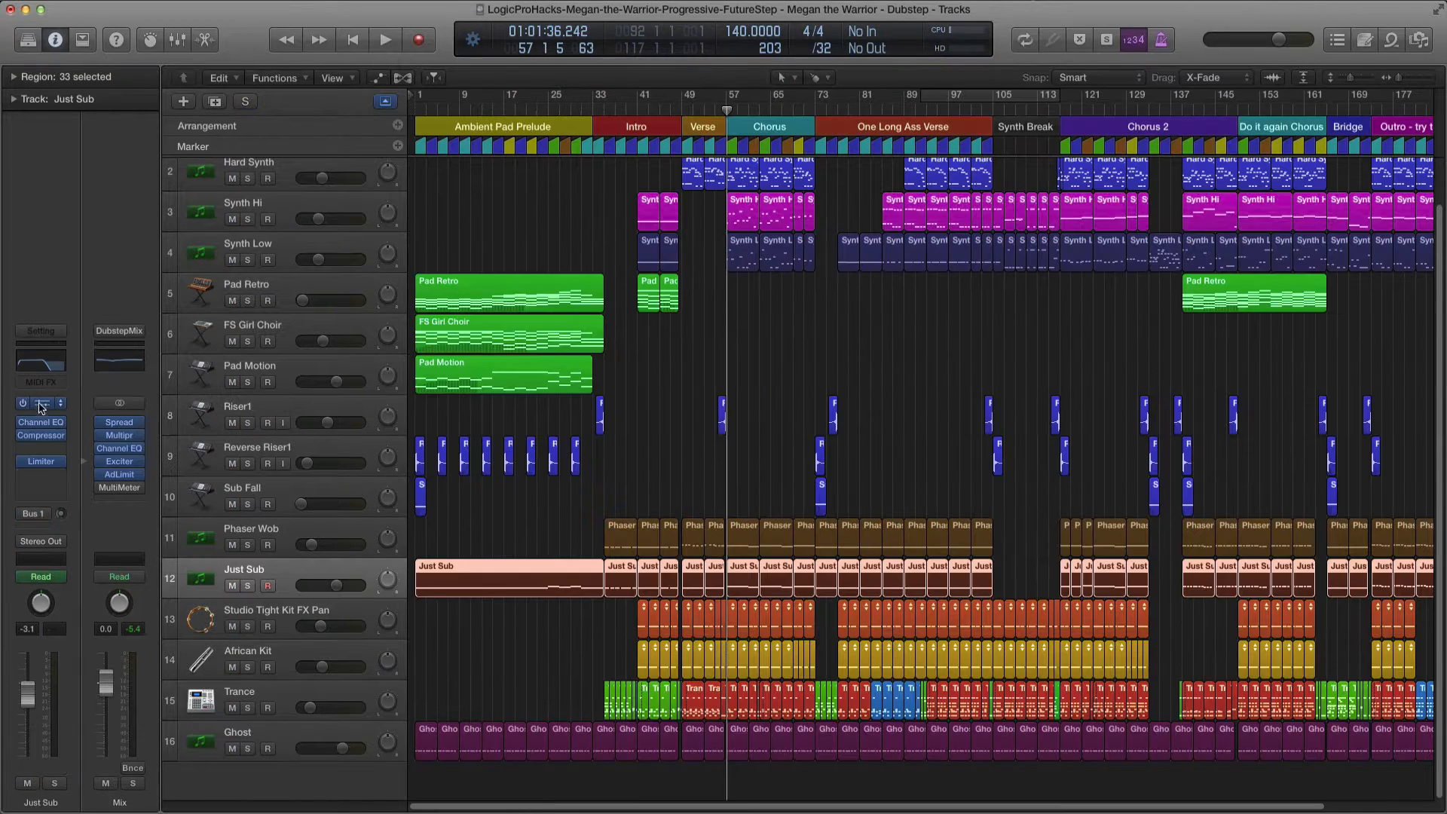
{"action": "left_click", "coordinate": [124, 403]}
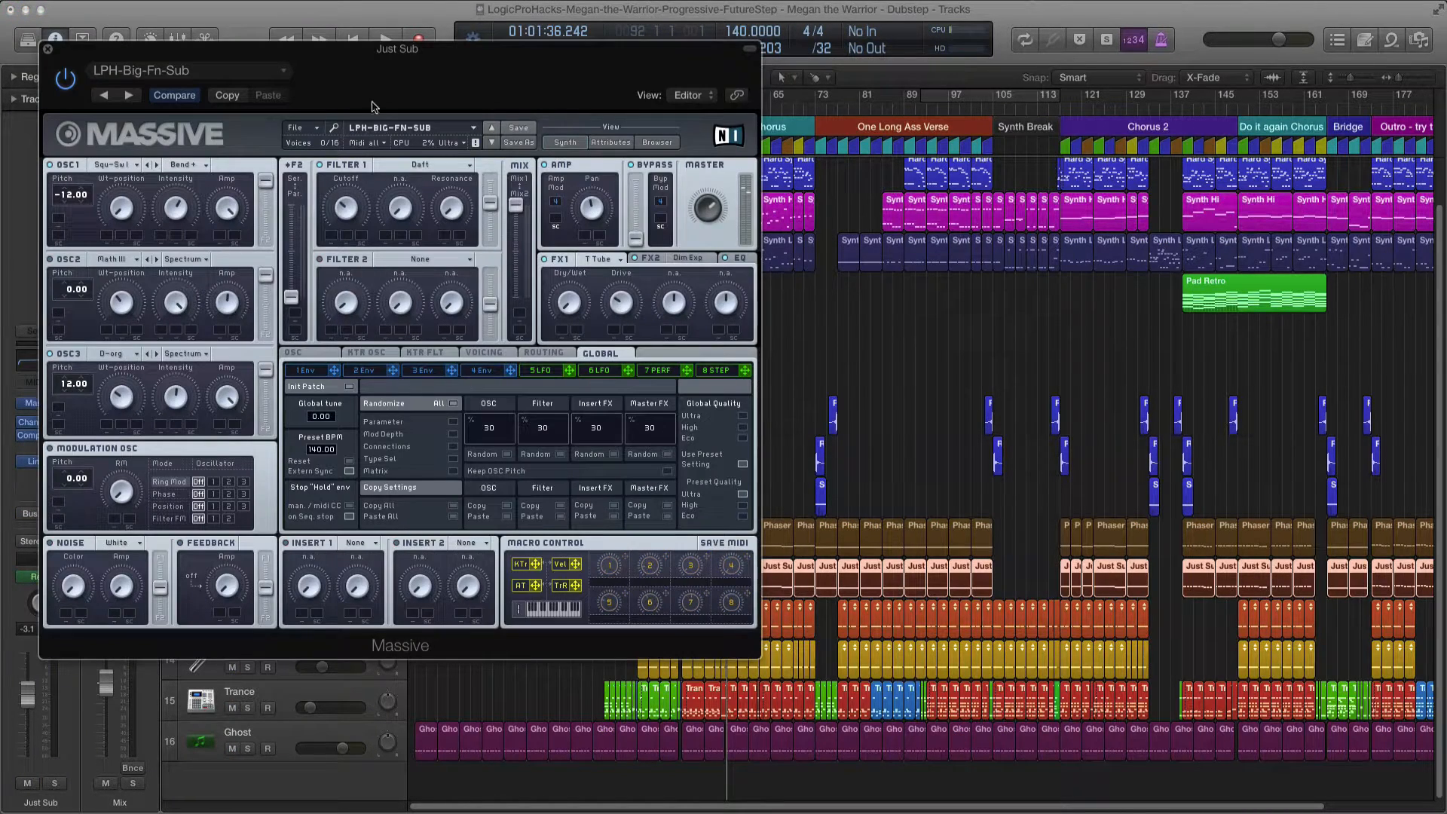
{"action": "mouse_move", "coordinate": [357, 69]}
{"action": "left_mouse_down"}
{"action": "mouse_move", "coordinate": [422, 65]}
{"action": "mouse_move", "coordinate": [376, 31]}
{"action": "mouse_move", "coordinate": [366, 52]}
{"action": "left_mouse_up"}
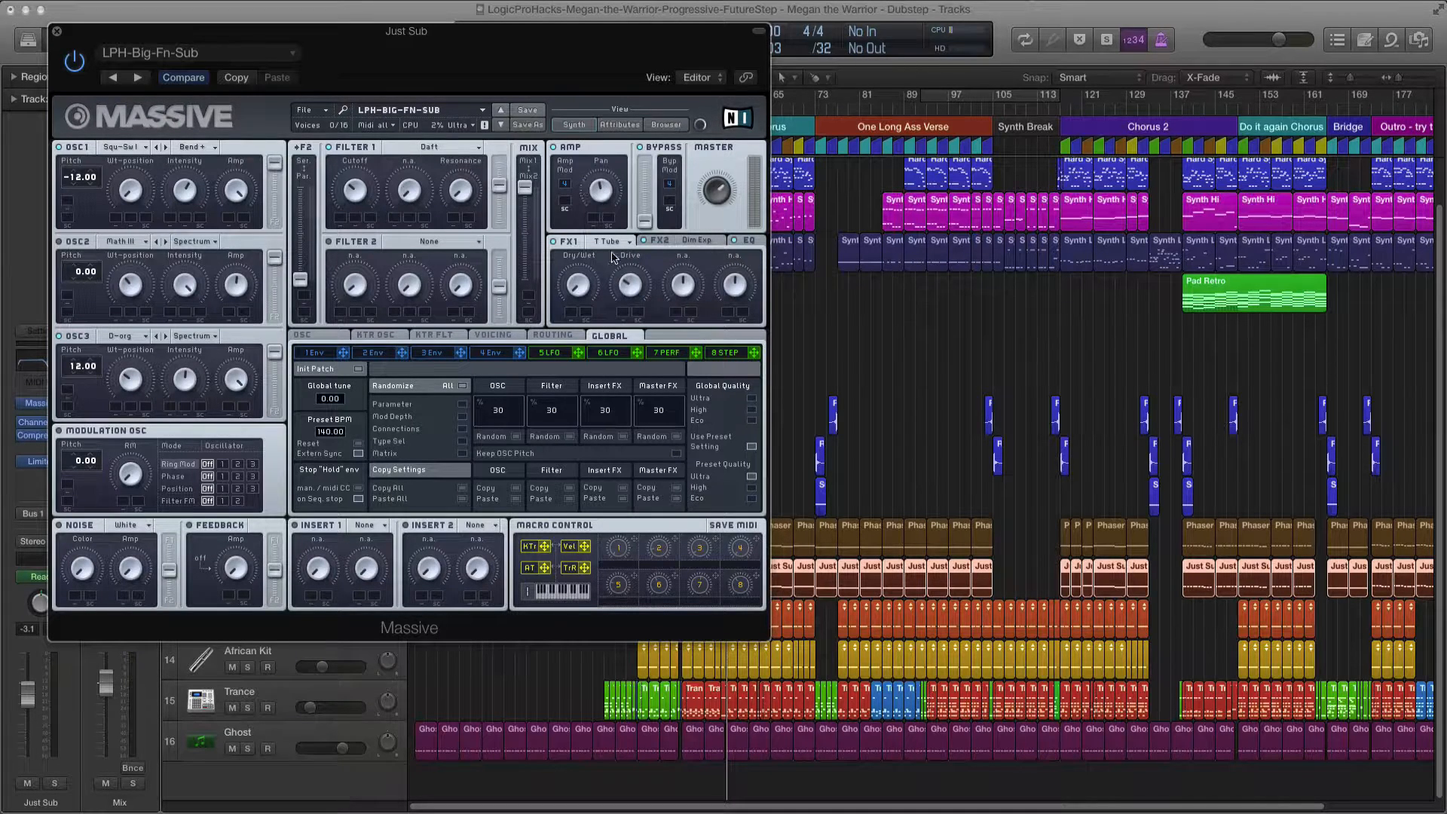
{"action": "left_click", "coordinate": [703, 243]}
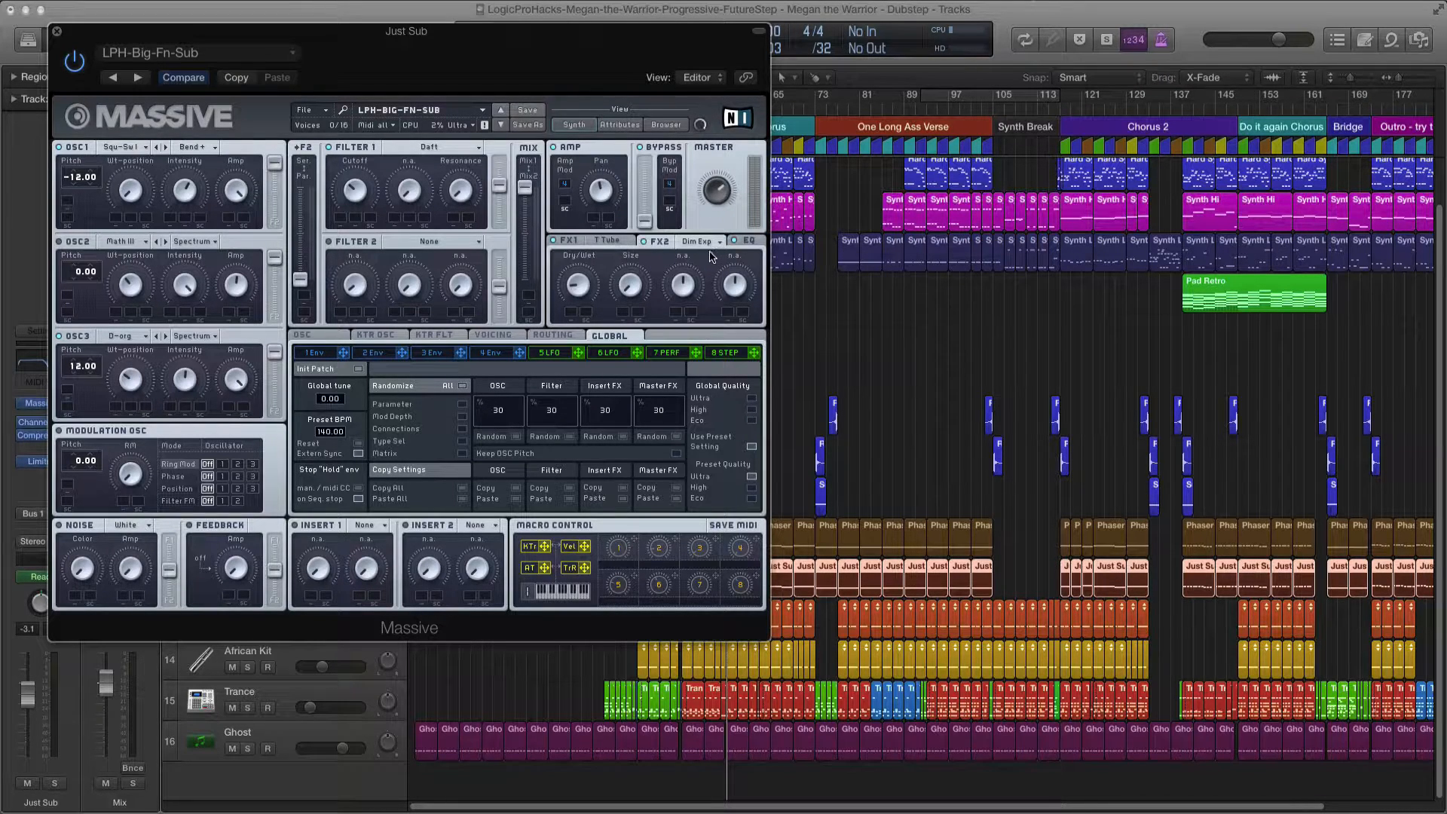
Move the Massive window off the track list, solo Just Sub and play it from the start of the Ambient Pad Prelude.
{"action": "left_click_drag", "start_coordinate": [584, 36], "coordinate": [1257, 86]}
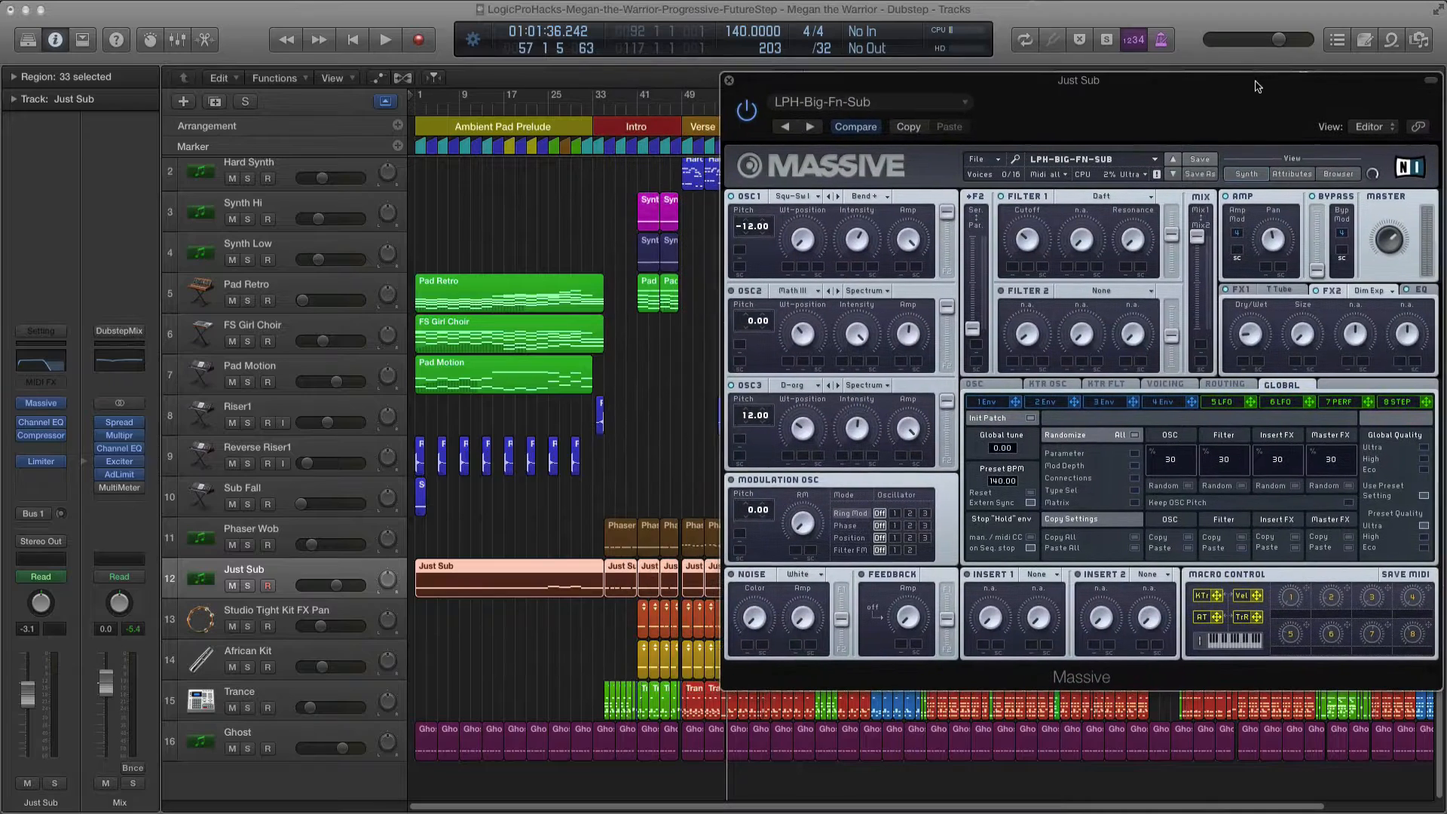
{"action": "left_click", "coordinate": [248, 585]}
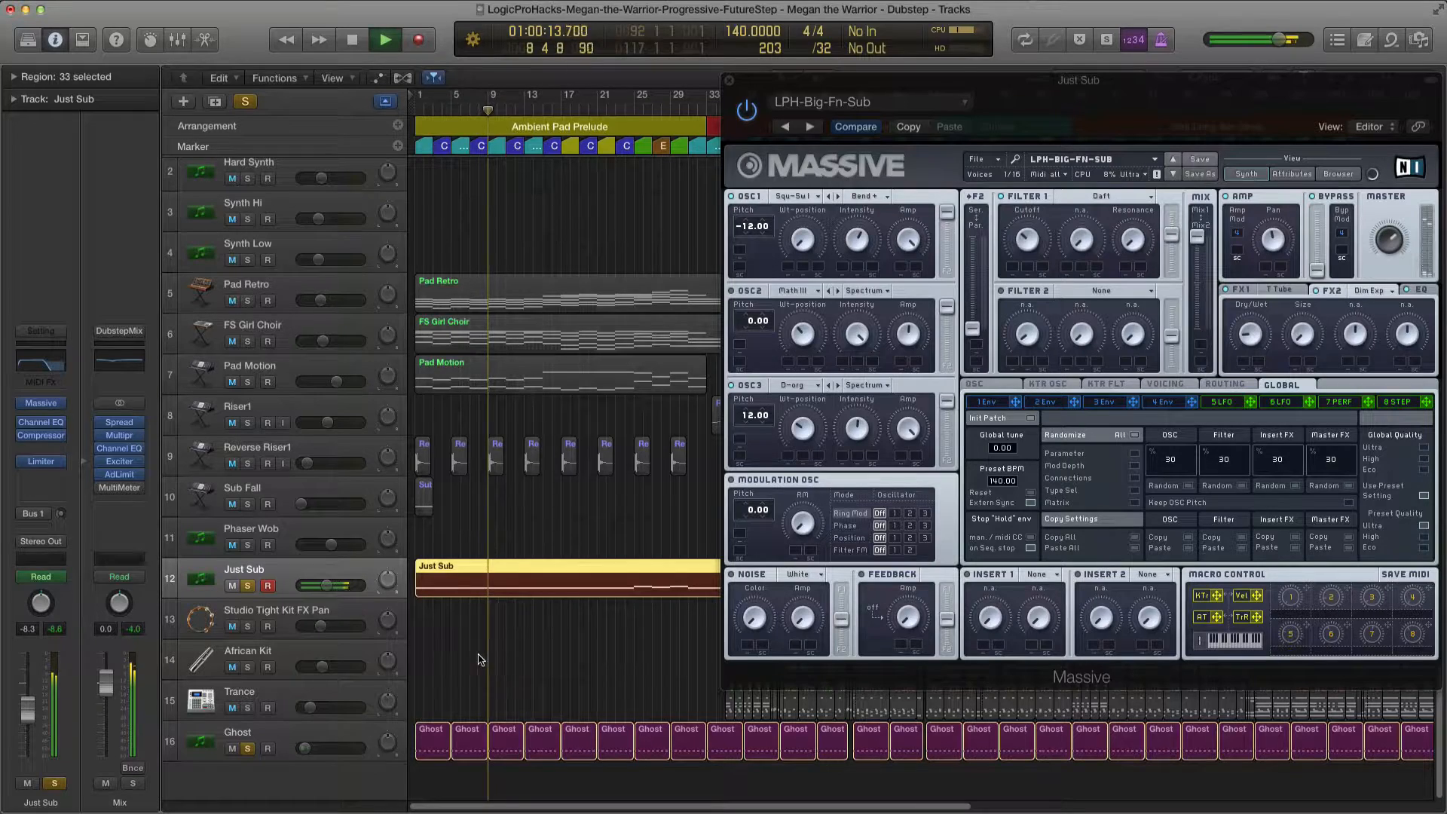
{"action": "key", "text": "space"}
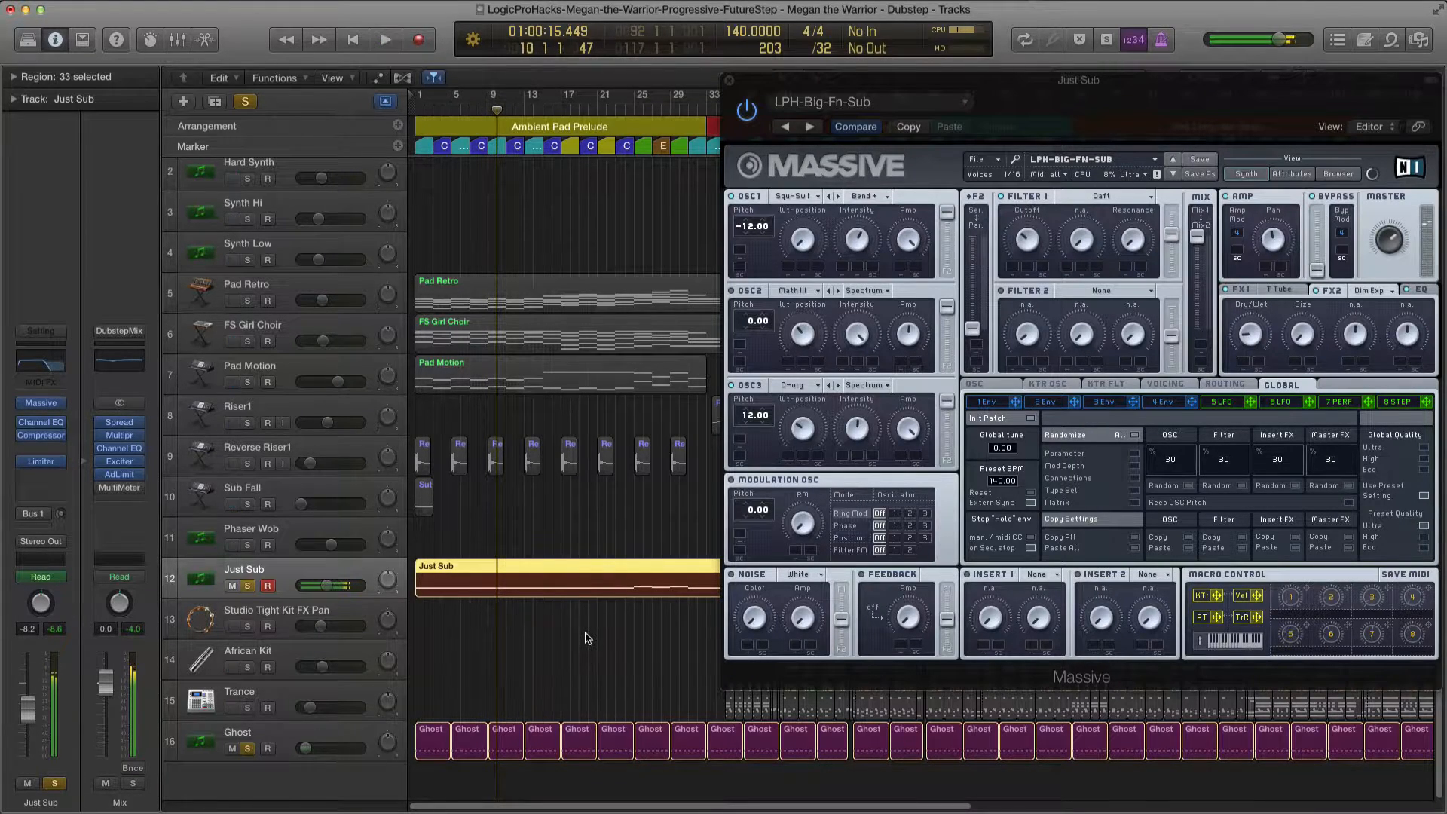
Play the soloed Just Sub track through the Intro, starting near bar 37.
{"action": "scroll", "coordinate": [585, 639], "scroll_direction": "right", "scroll_amount": 5}
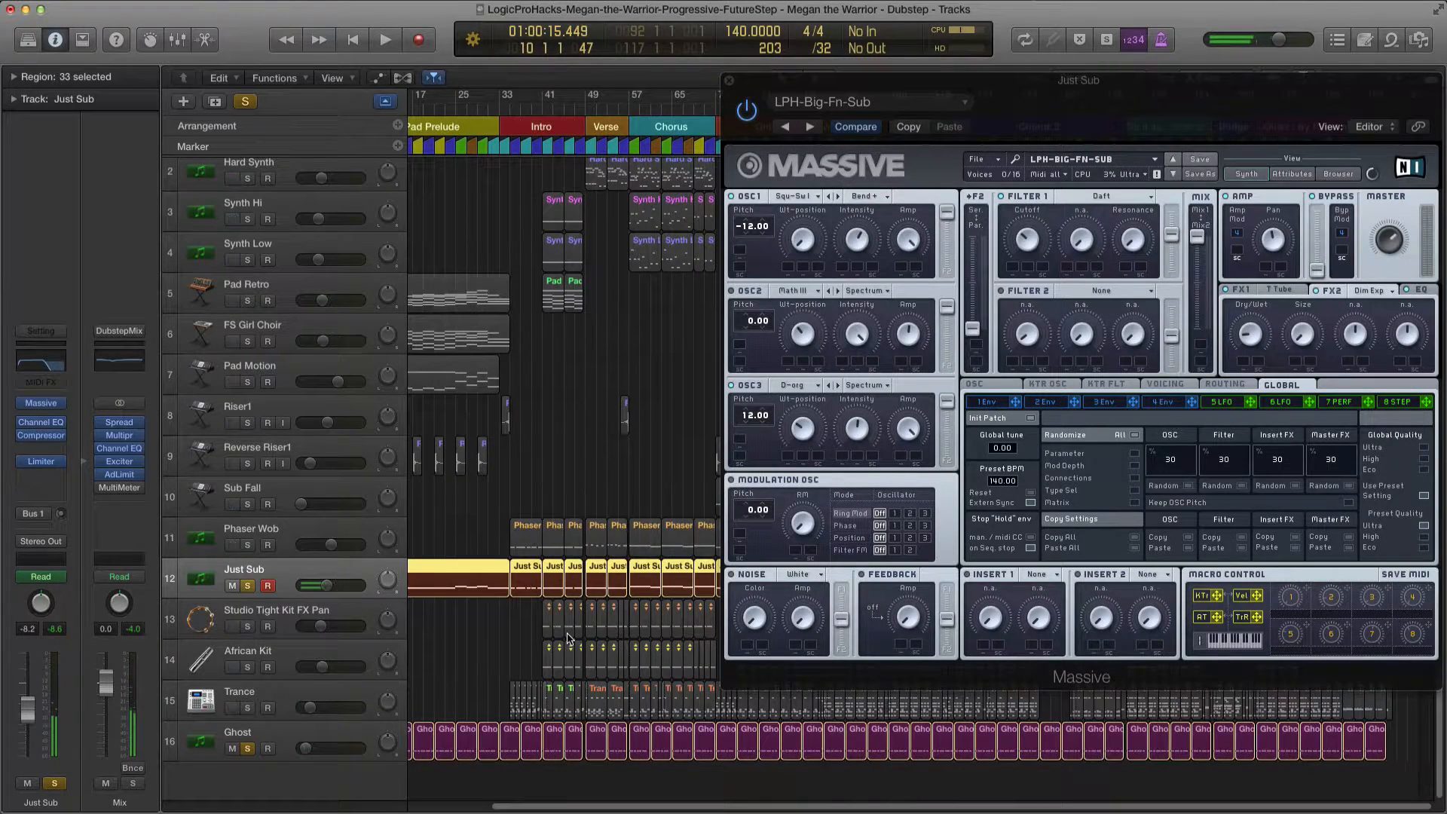
{"action": "left_click", "coordinate": [526, 111]}
{"action": "key", "text": "space"}
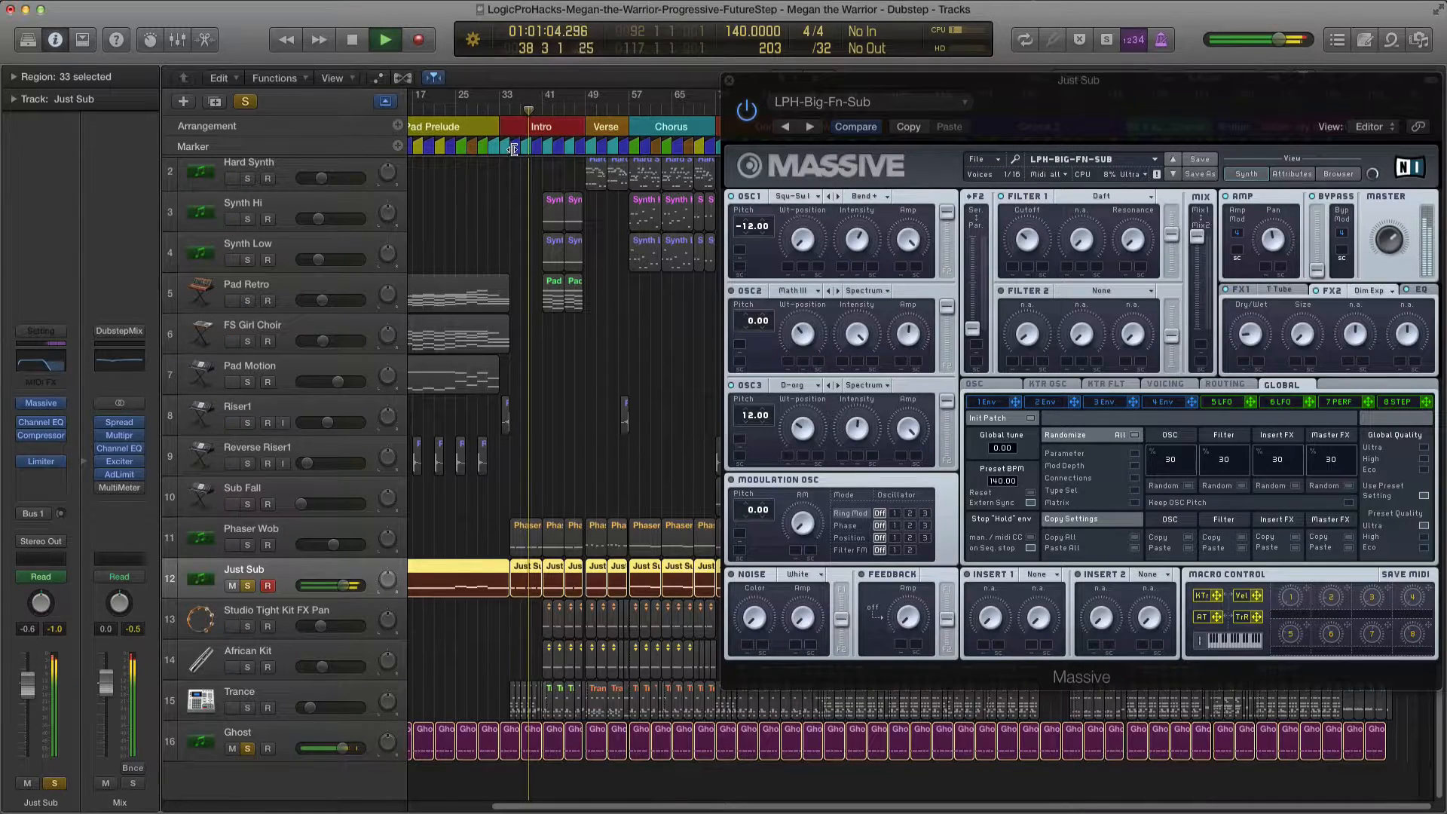
{"action": "scroll", "coordinate": [513, 405], "scroll_direction": "up", "scroll_amount": 5}
{"action": "scroll", "coordinate": [514, 405], "scroll_direction": "right", "scroll_amount": 5}
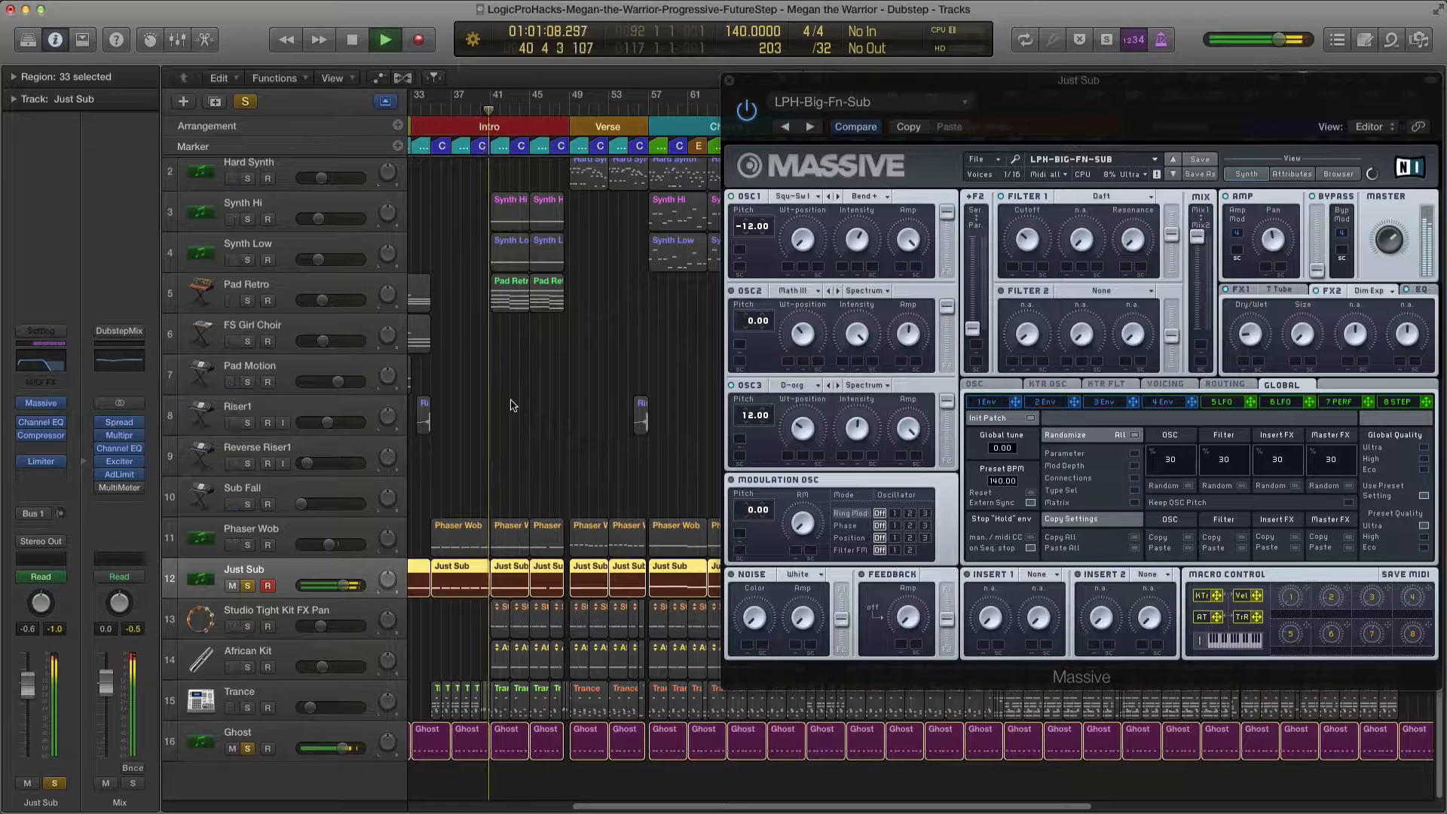
{"action": "scroll", "coordinate": [526, 410], "scroll_direction": "right", "scroll_amount": 1}
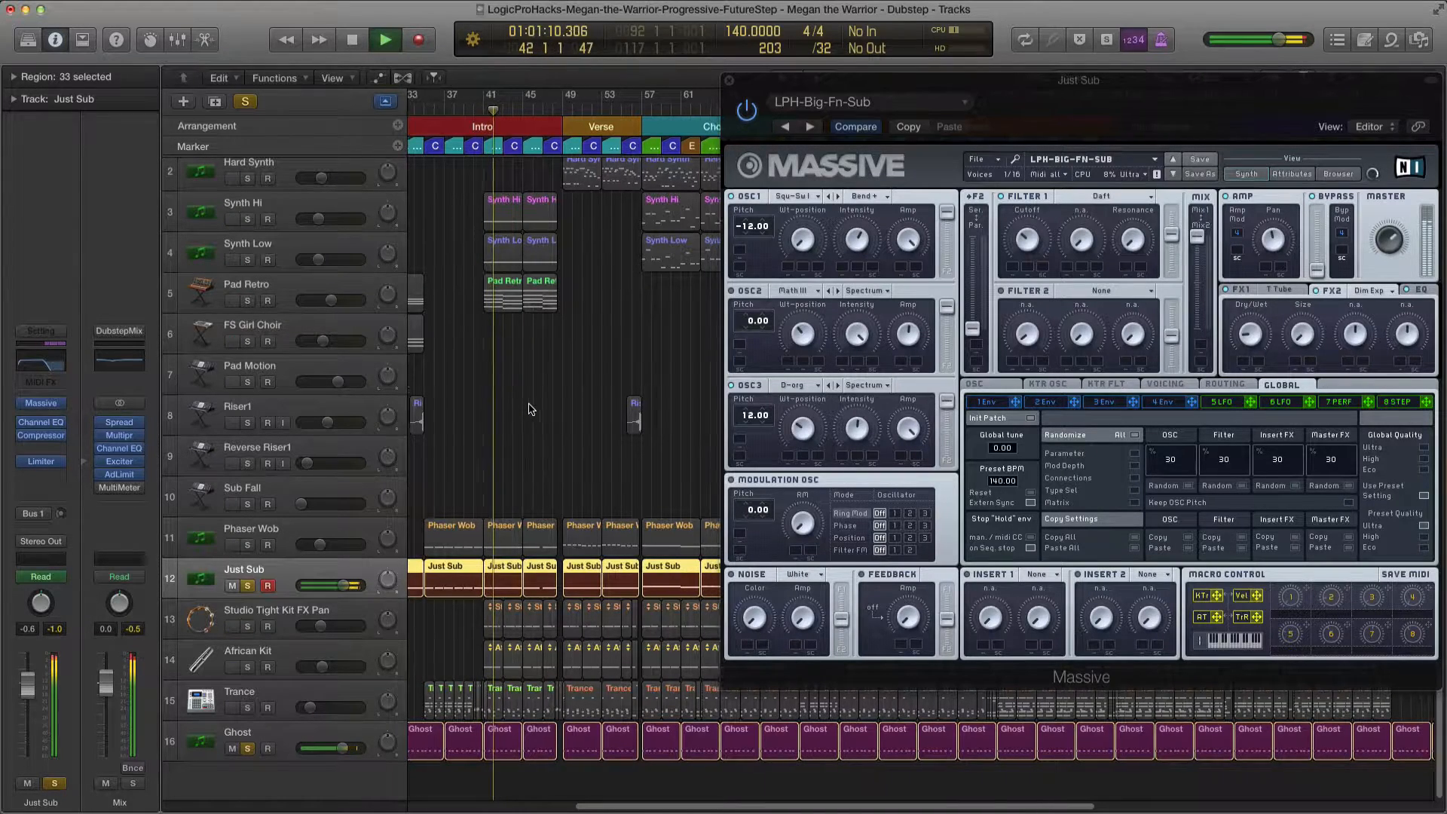
{"action": "scroll", "coordinate": [520, 407], "scroll_direction": "down", "scroll_amount": 4}
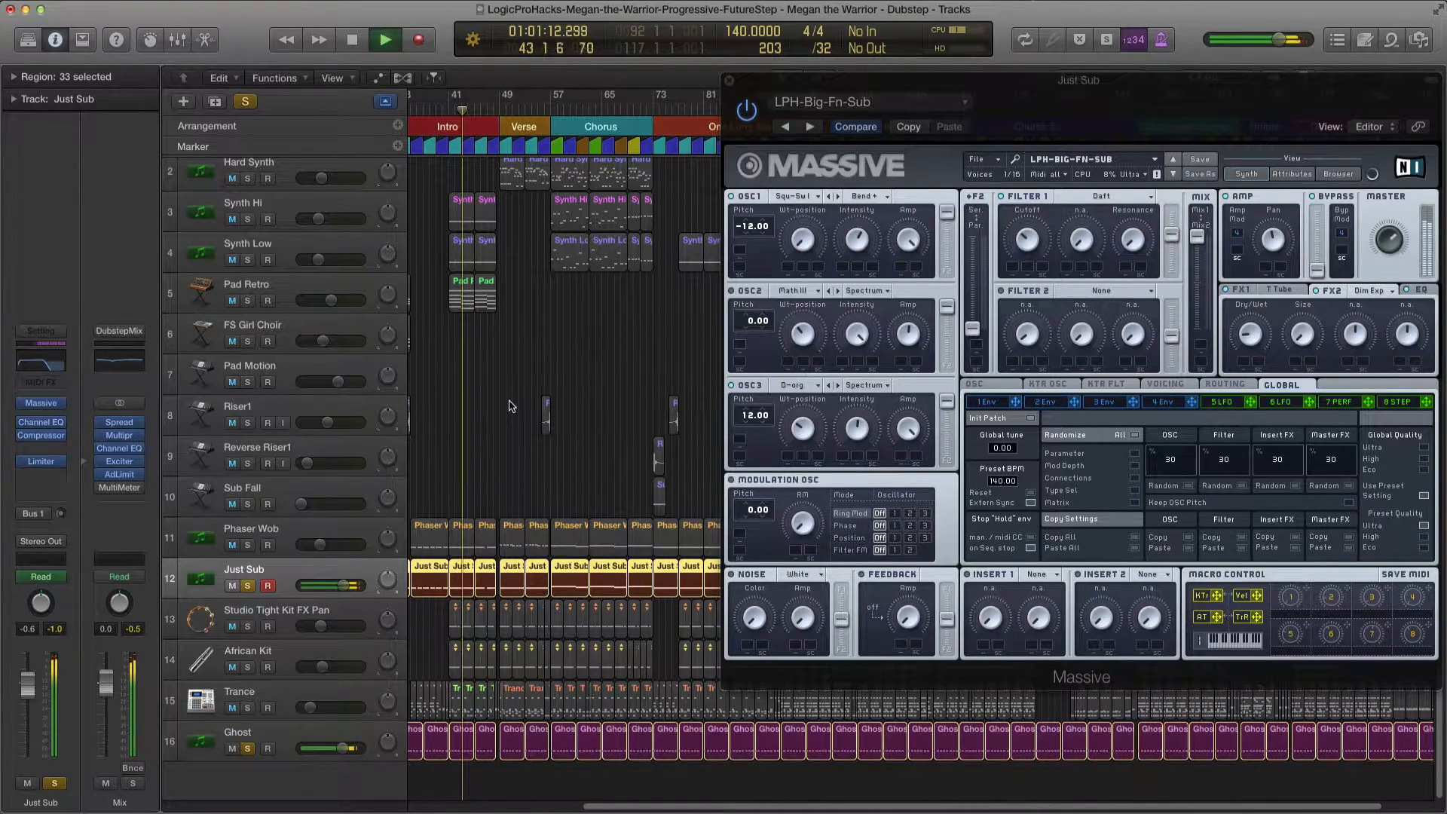
{"action": "key", "text": "space"}
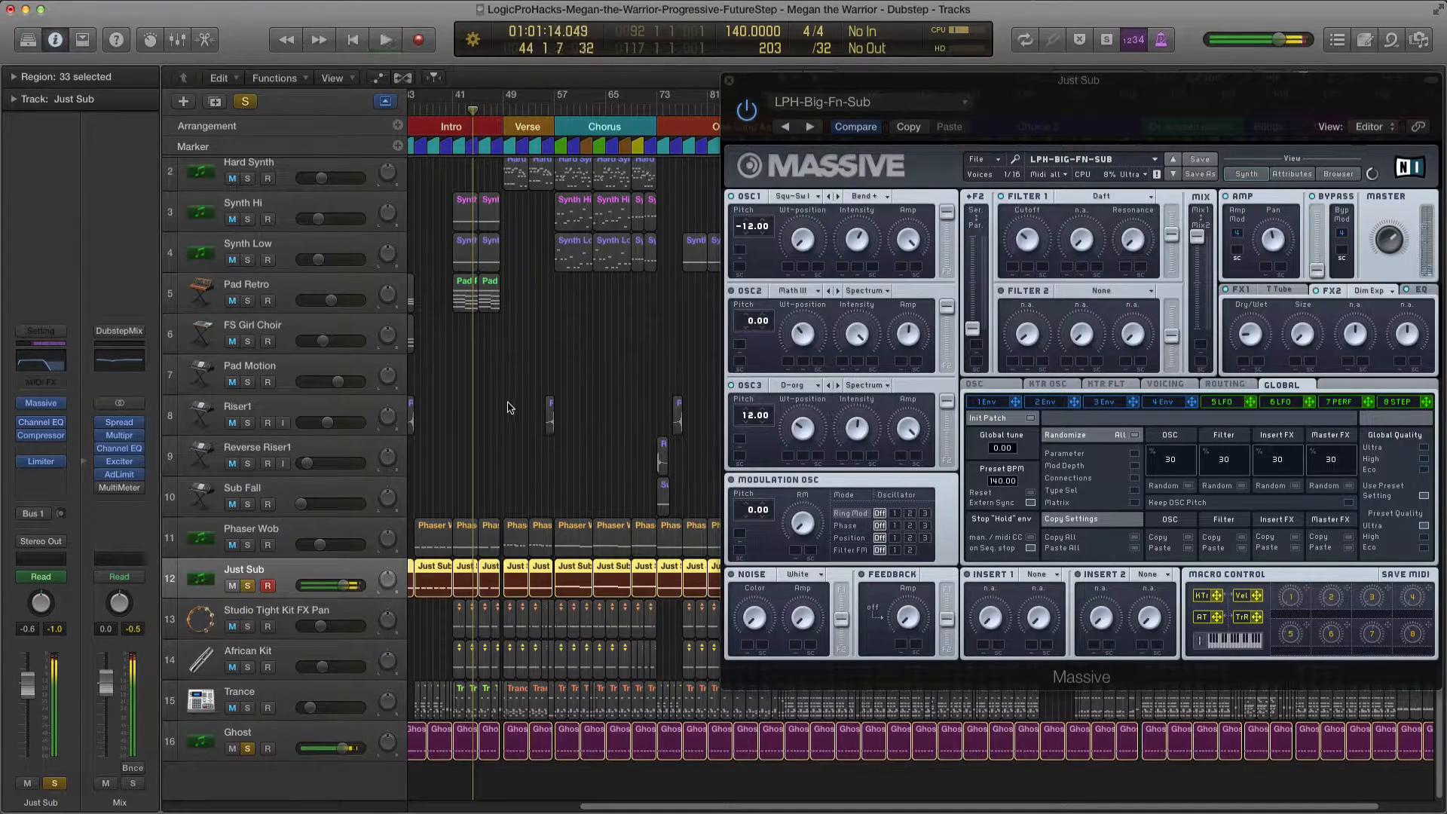
Display the tracks' volume automation, select the Phaser Wob track and close its Massive window.
{"action": "scroll", "coordinate": [505, 421], "scroll_direction": "left", "scroll_amount": 1}
{"action": "scroll", "coordinate": [505, 421], "scroll_direction": "left", "scroll_amount": 5}
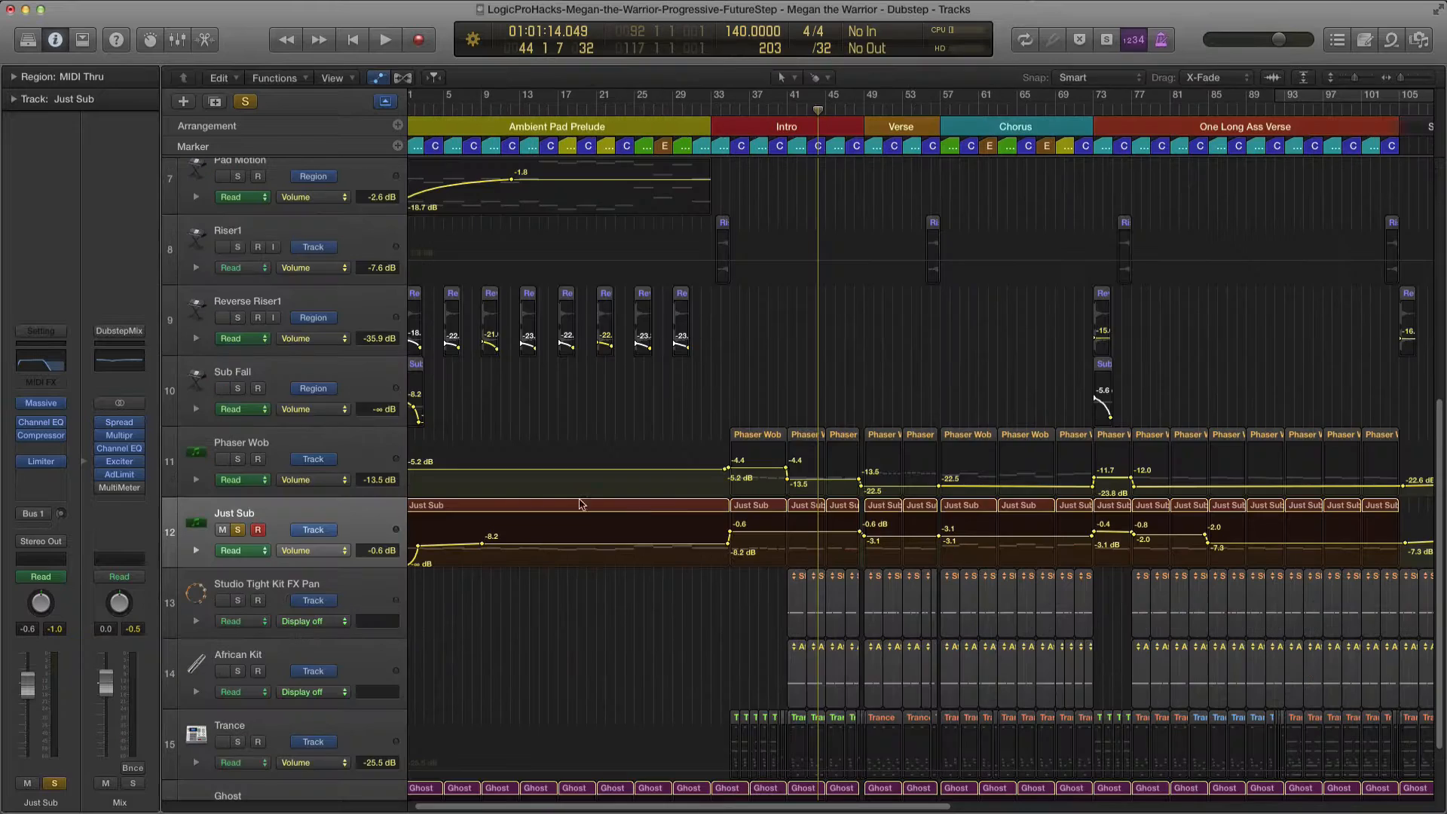
{"action": "left_click", "coordinate": [340, 446]}
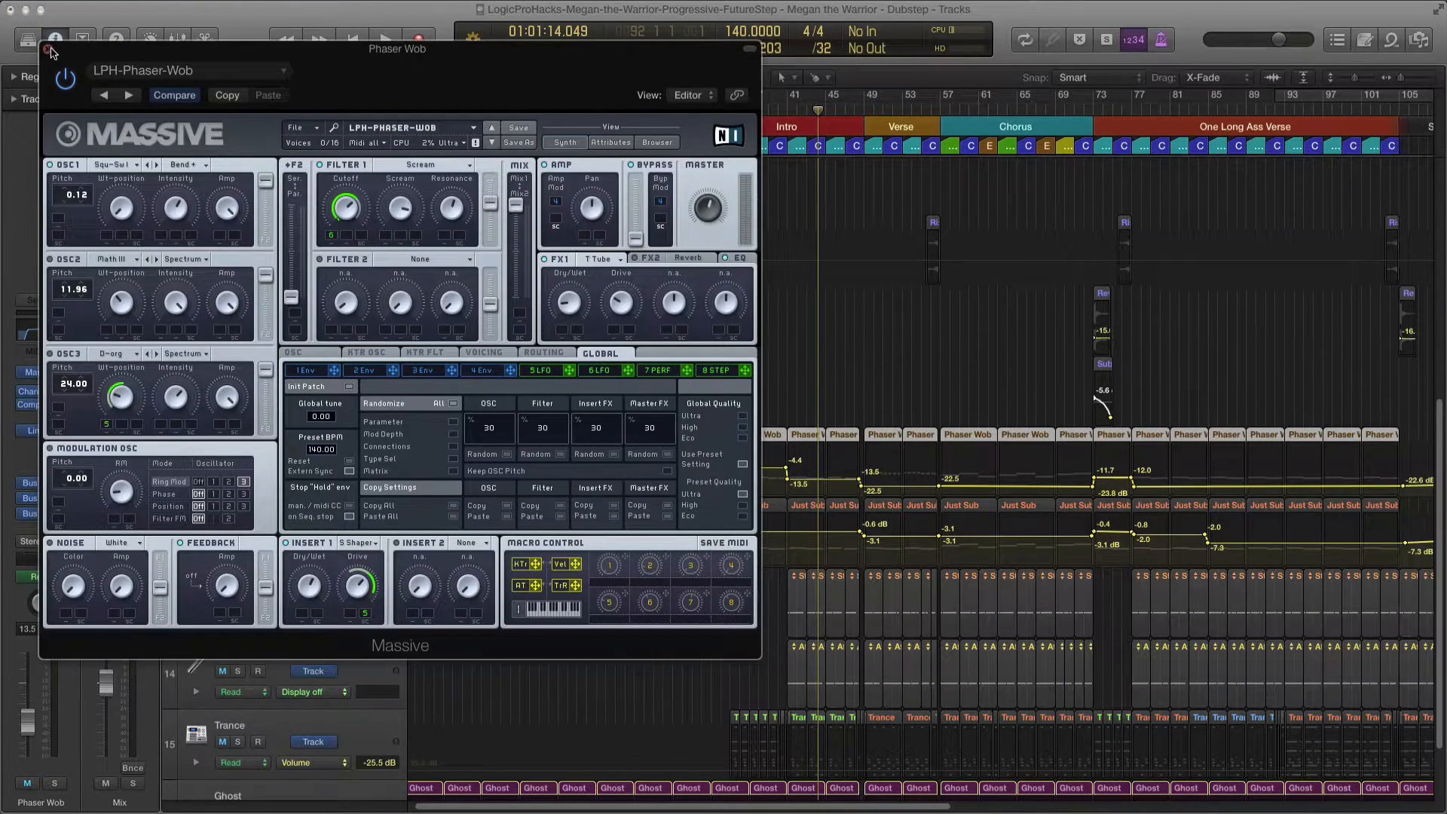
{"action": "left_click", "coordinate": [49, 51]}
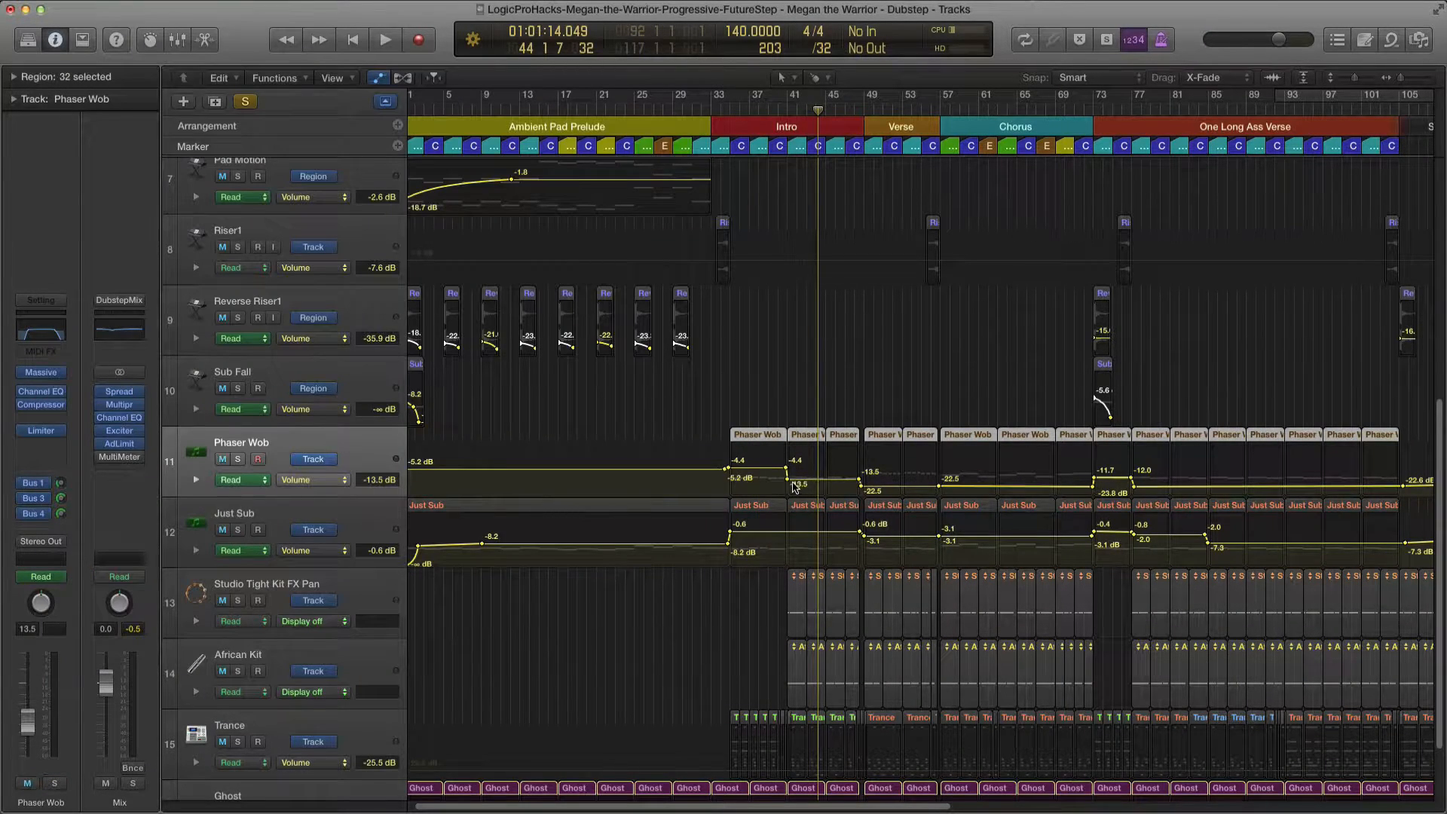
Solo the Phaser Wob track, turn on cycle mode from bar 35 to bar 50 and play the Intro.
{"action": "left_click", "coordinate": [236, 460]}
{"action": "key", "text": "c"}
{"action": "key", "text": "space"}
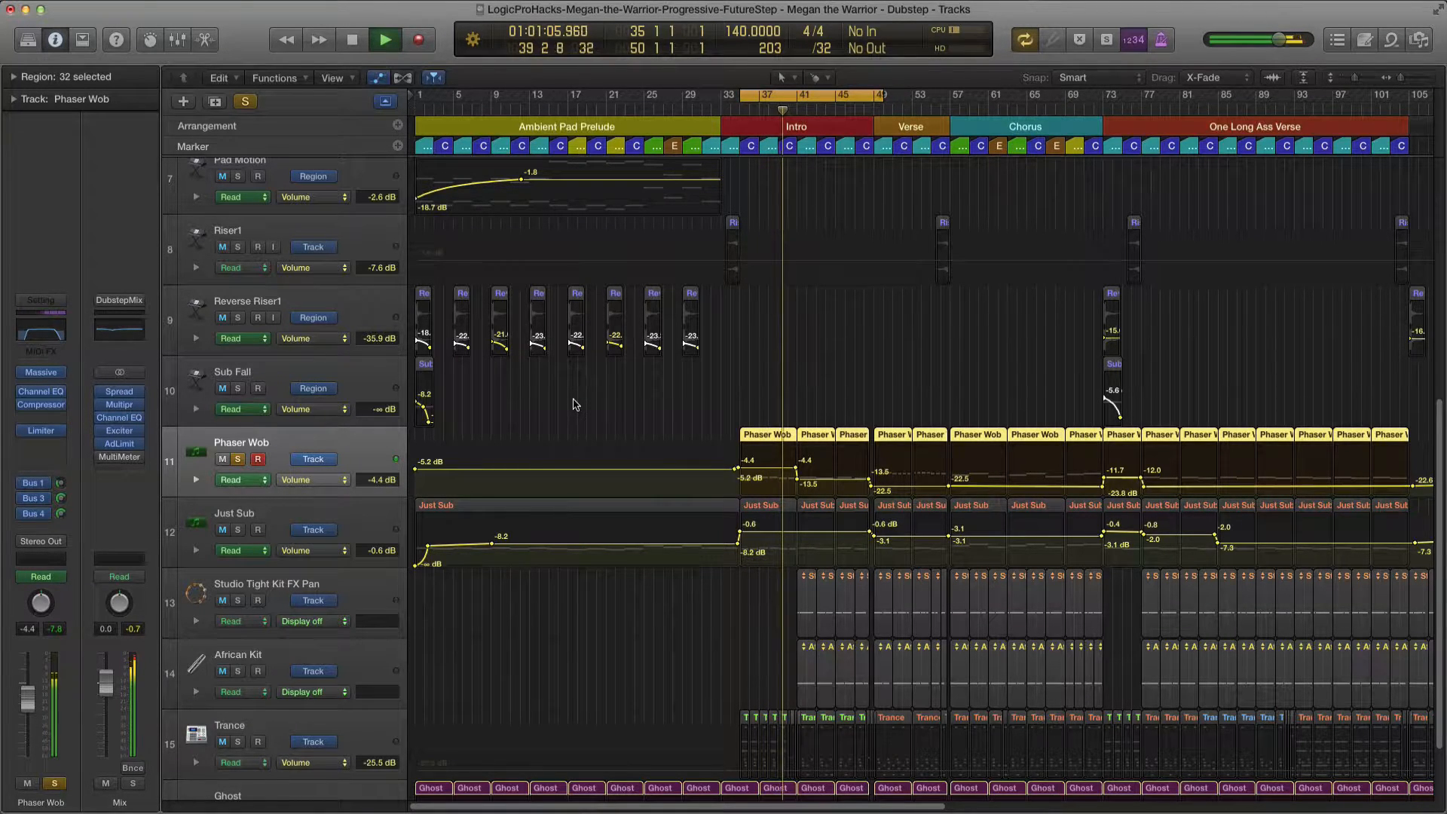
{"action": "key", "text": "space"}
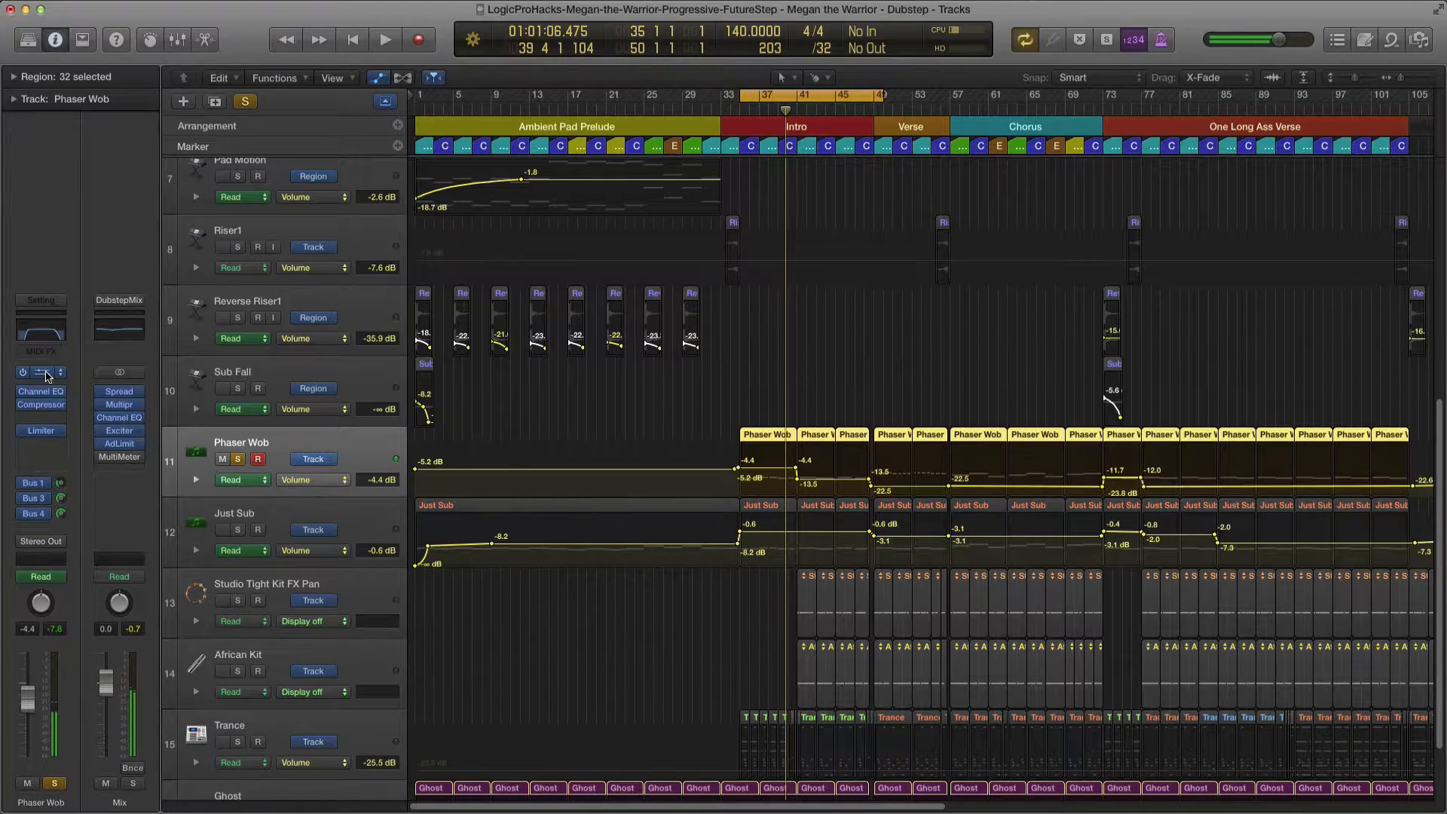
Open Phaser Wob's Massive instrument, point out the Filter 1 cutoff modulation and show the 5 LFO settings behind it.
{"action": "left_click", "coordinate": [47, 376]}
{"action": "left_click_drag", "start_coordinate": [449, 46], "coordinate": [856, 92]}
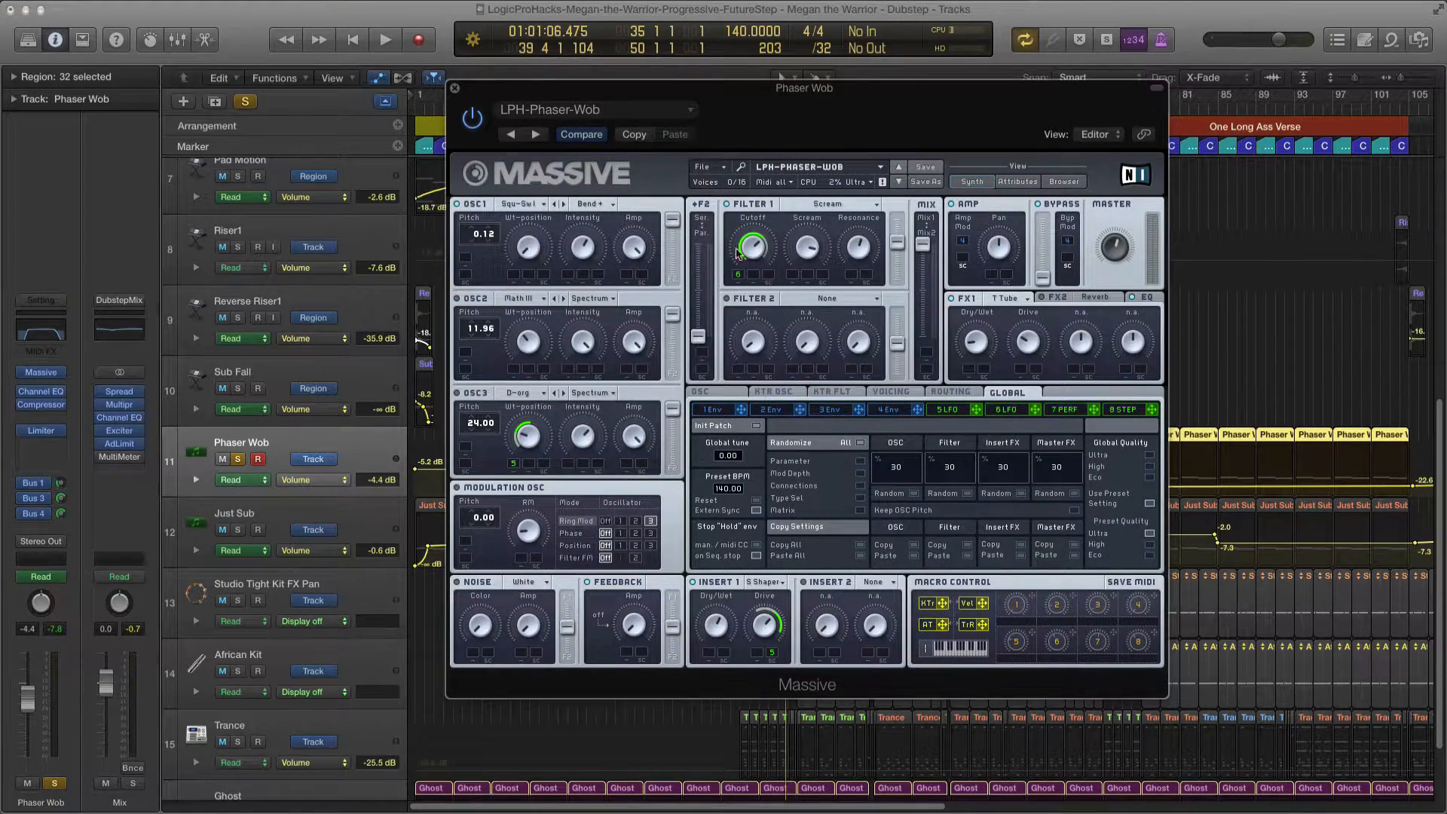
{"action": "left_click_drag", "start_coordinate": [740, 275], "coordinate": [739, 275]}
{"action": "left_click", "coordinate": [944, 409]}
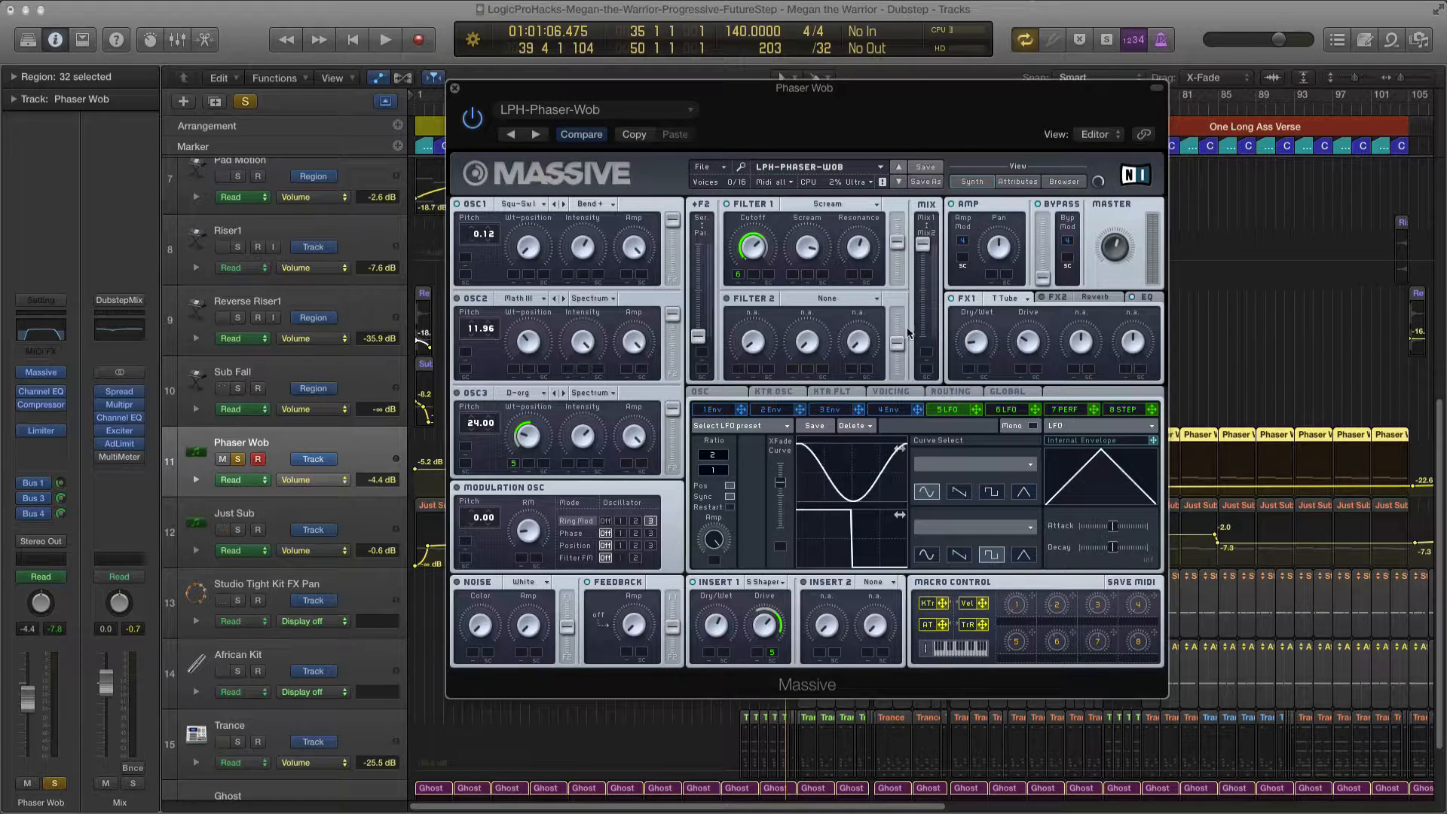
{"action": "left_click_drag", "start_coordinate": [492, 90], "coordinate": [479, 113]}
{"action": "left_click", "coordinate": [442, 110]}
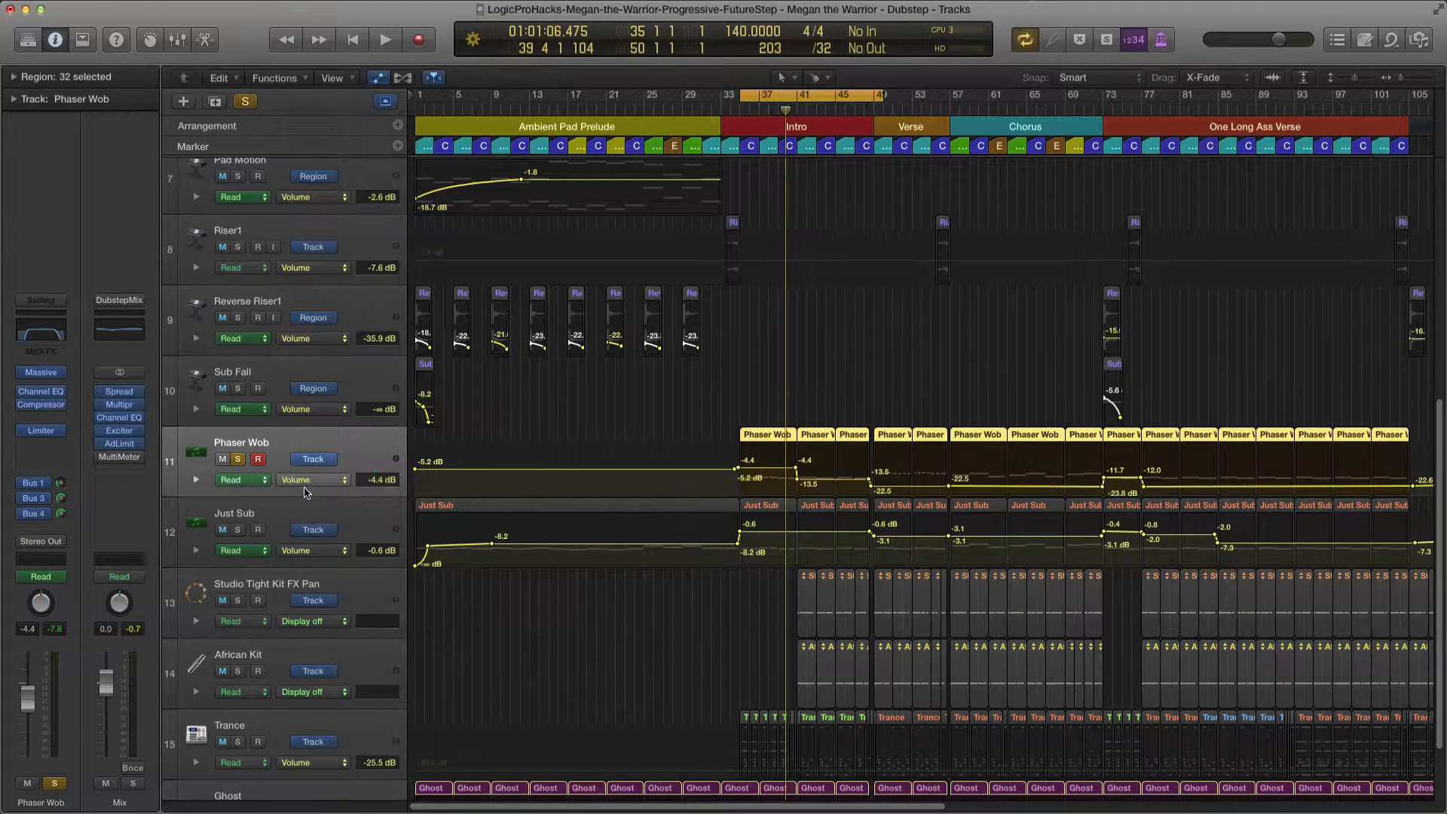
Show Phaser Wob's Massive EQ section and its Bus 4 St-Delay send channel, closing the instrument window when done.
{"action": "left_click", "coordinate": [336, 445]}
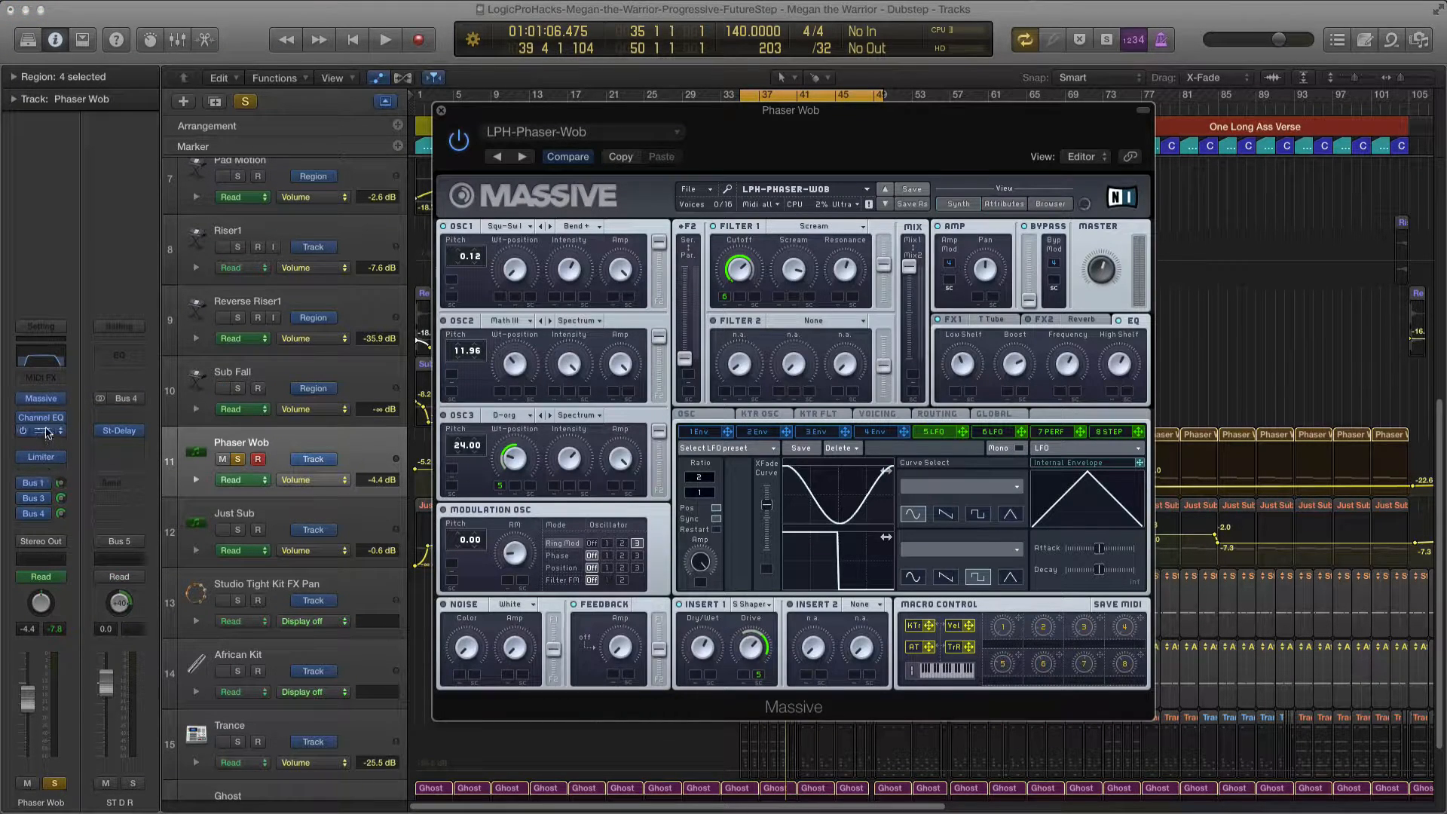
{"action": "left_click", "coordinate": [59, 465]}
{"action": "left_click", "coordinate": [442, 111]}
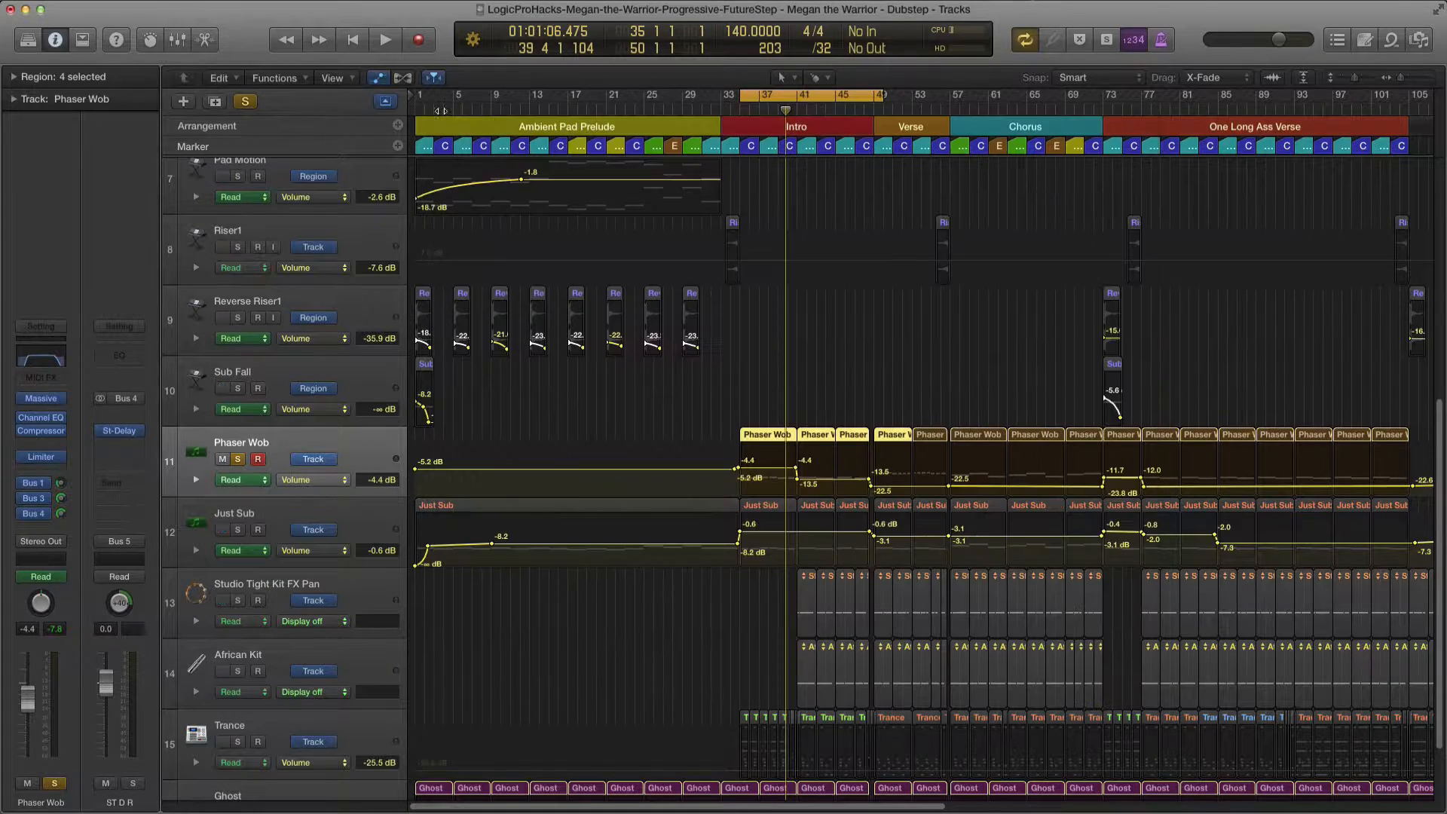
Solo Just Sub together with Phaser Wob and play both basses in the cycle from bar 35.
{"action": "left_click", "coordinate": [238, 531]}
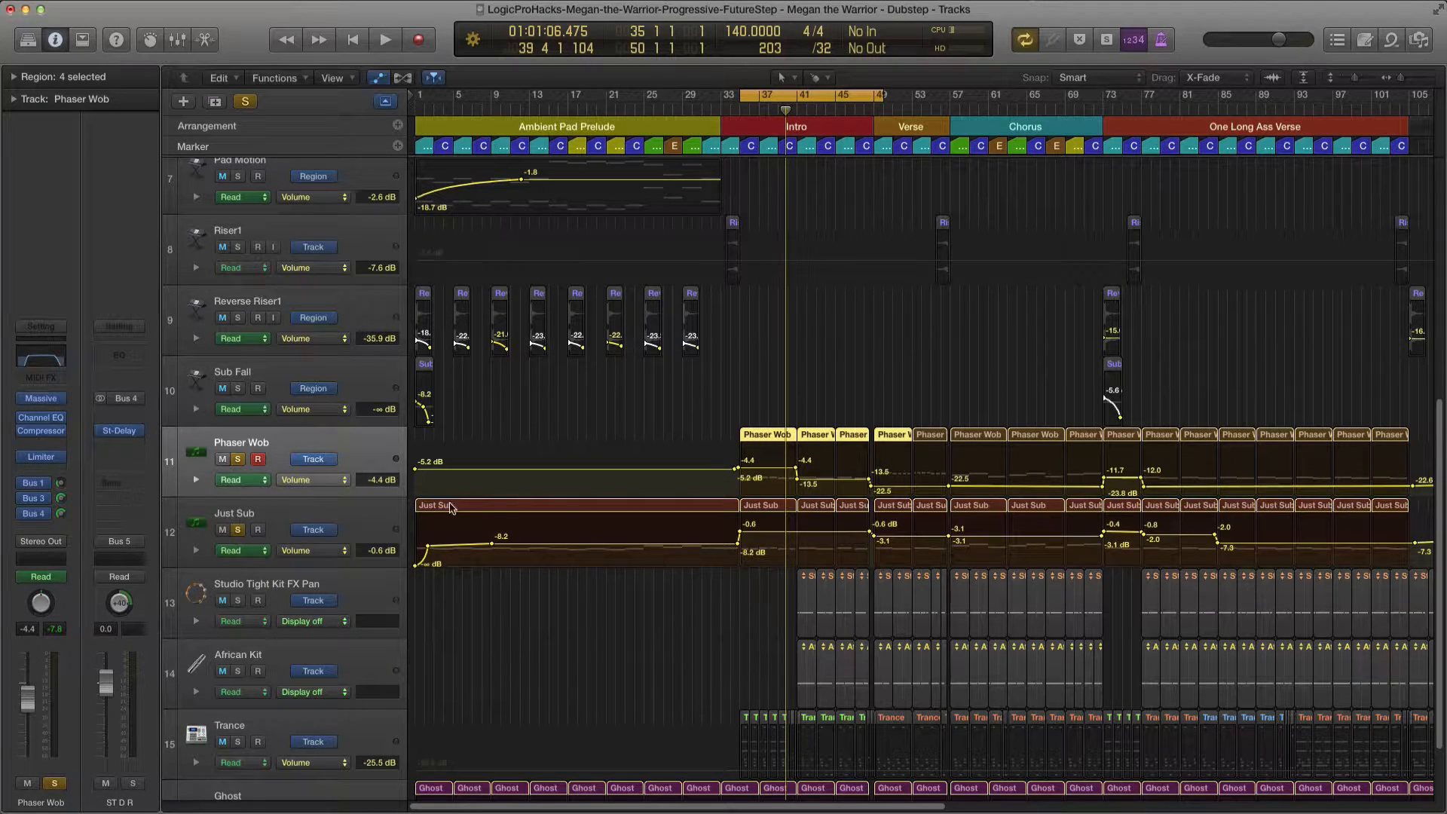
{"action": "scroll", "coordinate": [575, 517], "scroll_direction": "down", "scroll_amount": 3}
{"action": "key", "text": "space"}
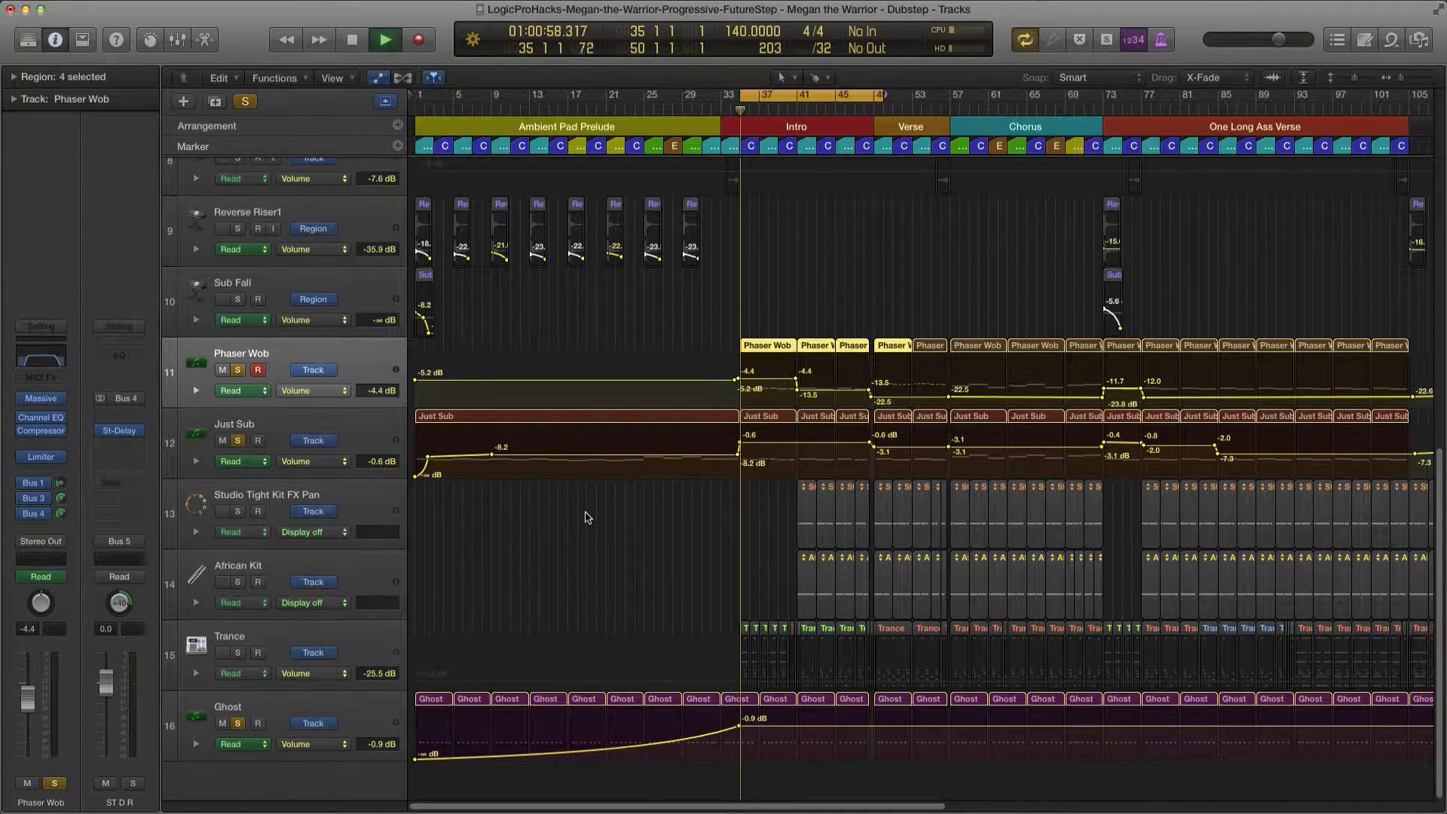
{"action": "key", "text": "super+Right"}
{"action": "key", "text": "super+Right"}
{"action": "key", "text": "super+Right"}
{"action": "key", "text": "super+Right"}
{"action": "key", "text": "super+Right"}
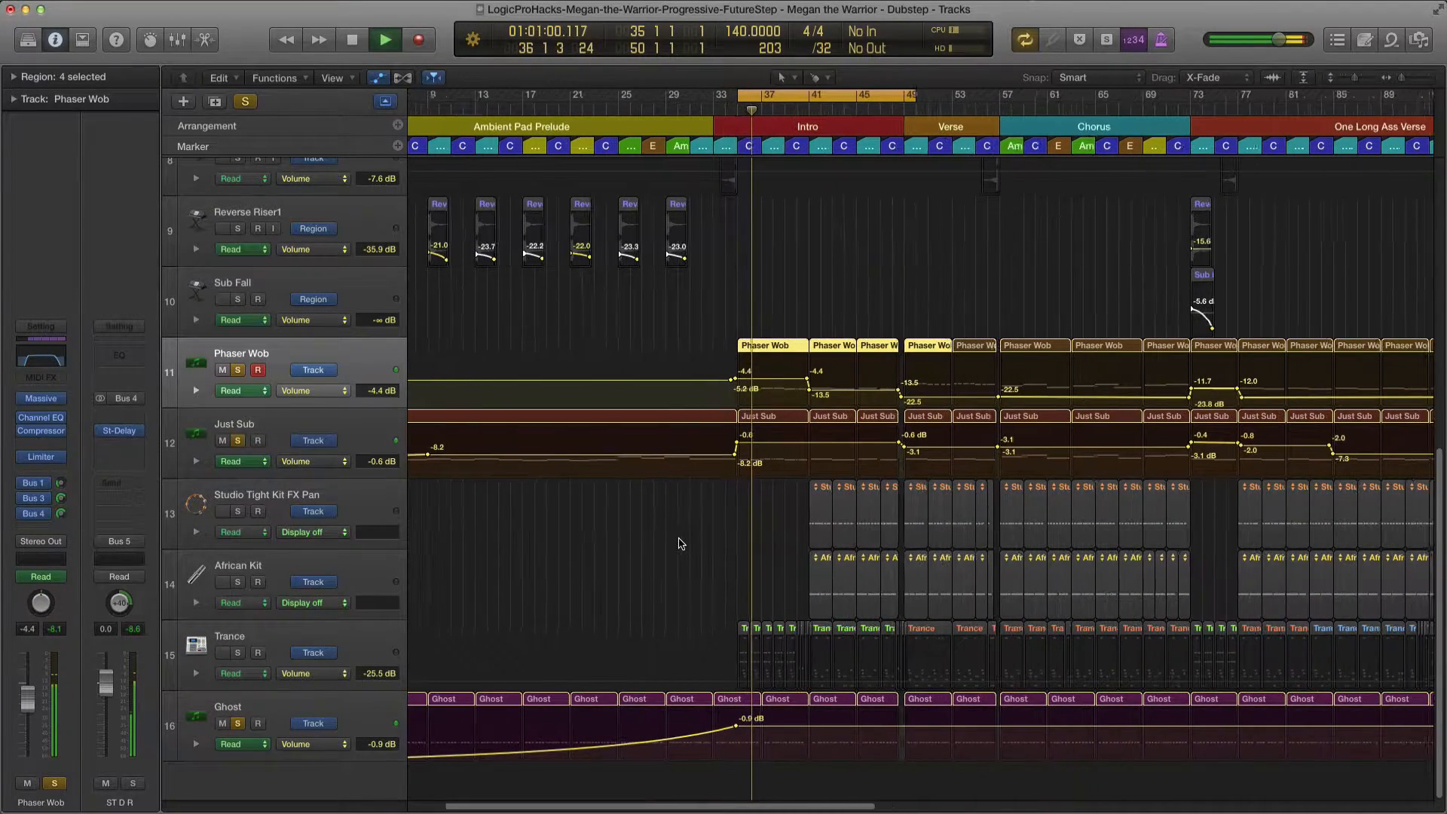
{"action": "key", "text": "super+Left"}
{"action": "key", "text": "super+Left"}
{"action": "key", "text": "super+Left"}
{"action": "key", "text": "super+Left"}
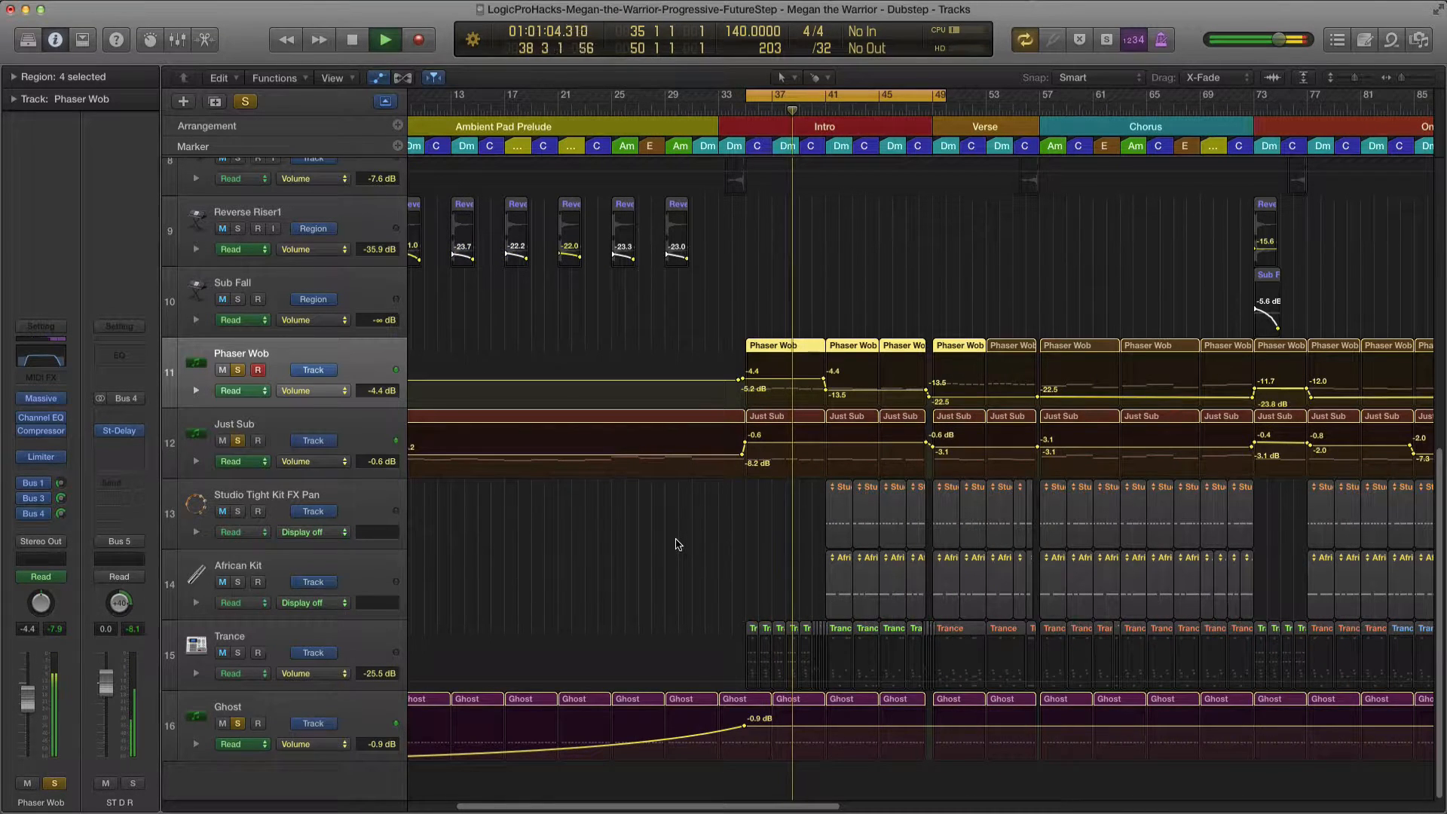
{"action": "key", "text": "space"}
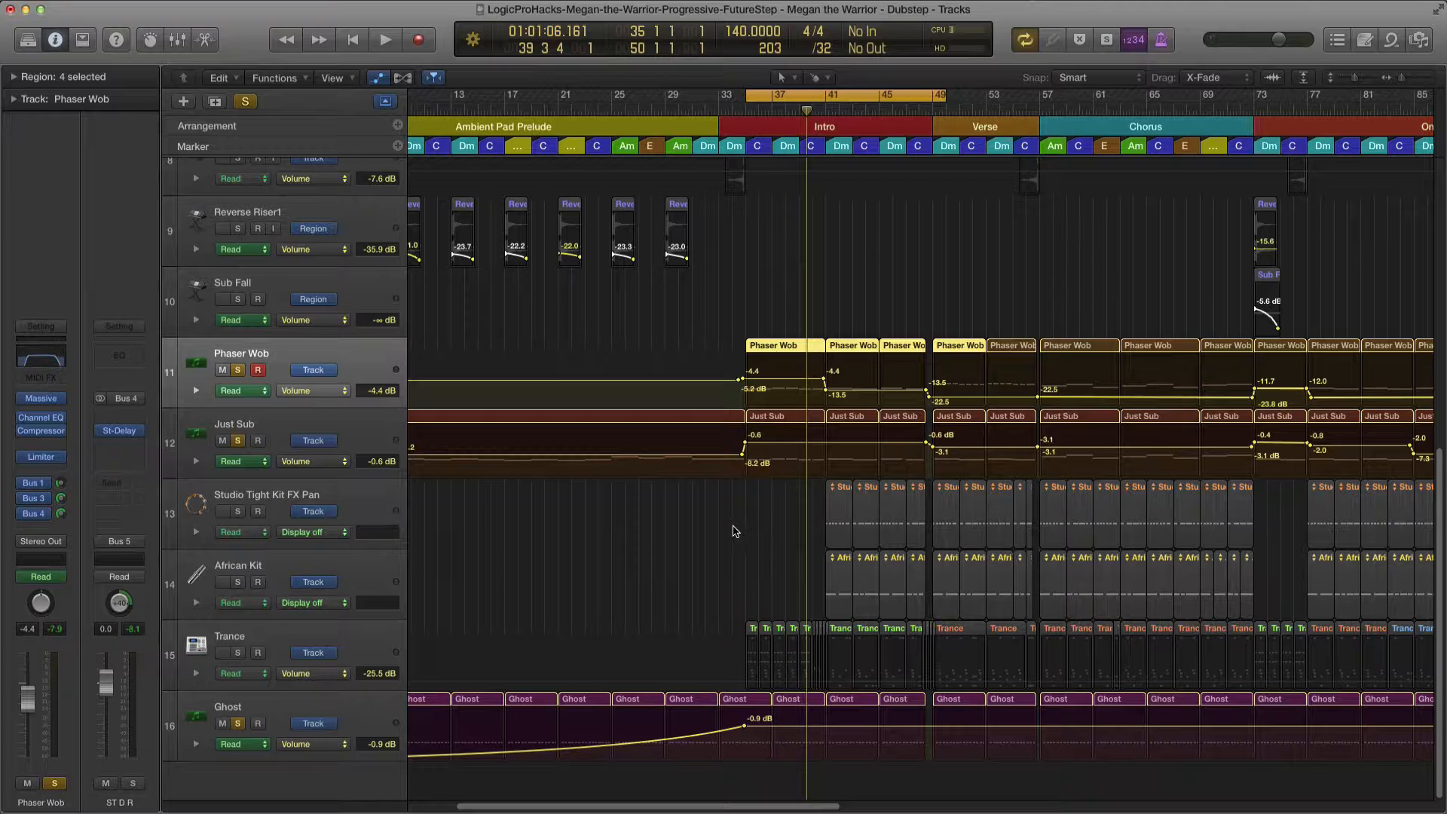
Examine the Phaser Wob and Just Sub regions and volume automation across the Ambient Pad Prelude, Intro, Verse and Chorus.
{"action": "scroll", "coordinate": [776, 535], "scroll_direction": "right", "scroll_amount": 3}
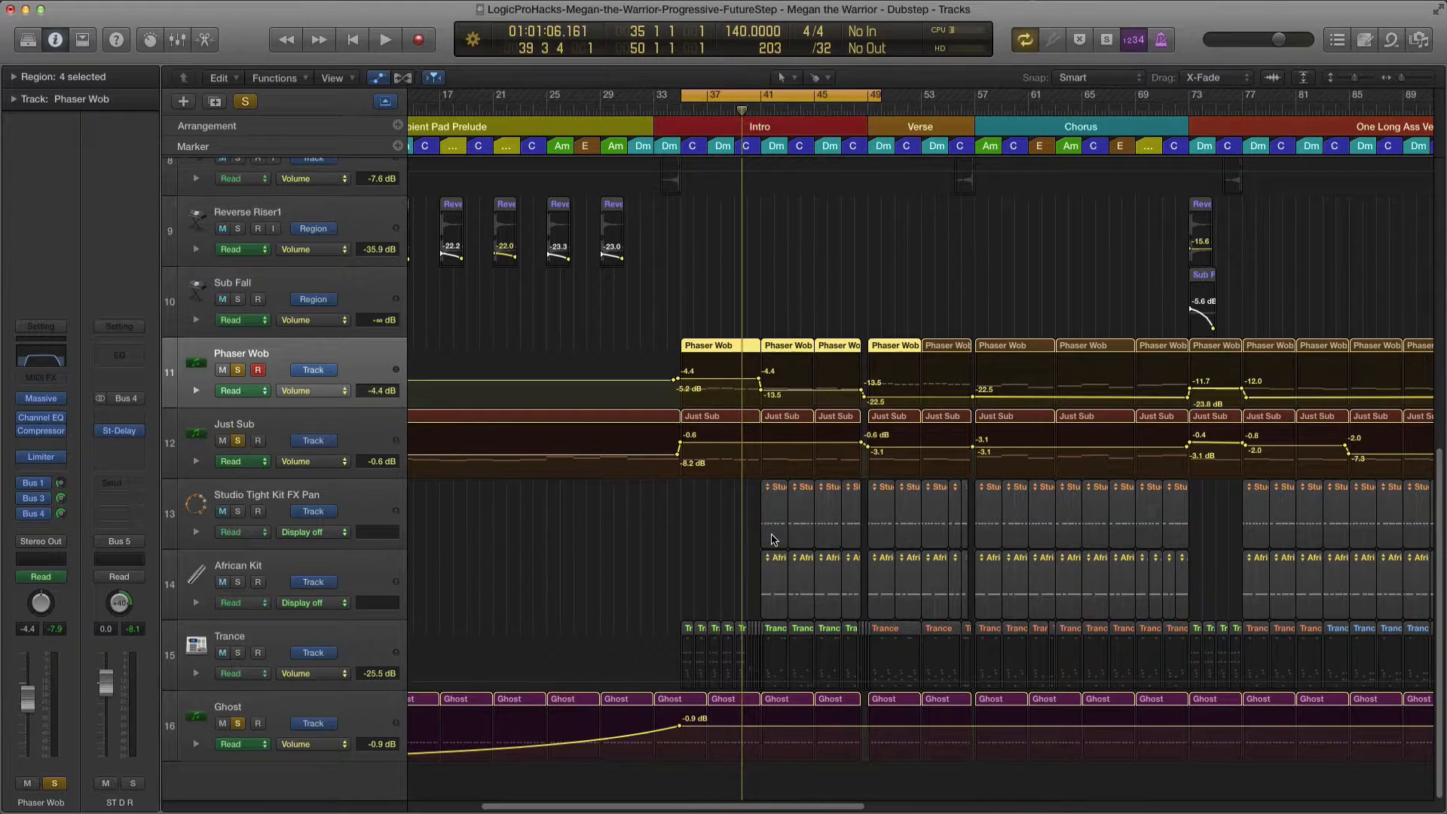
{"action": "key", "text": "super+Right"}
{"action": "key", "text": "super+Right"}
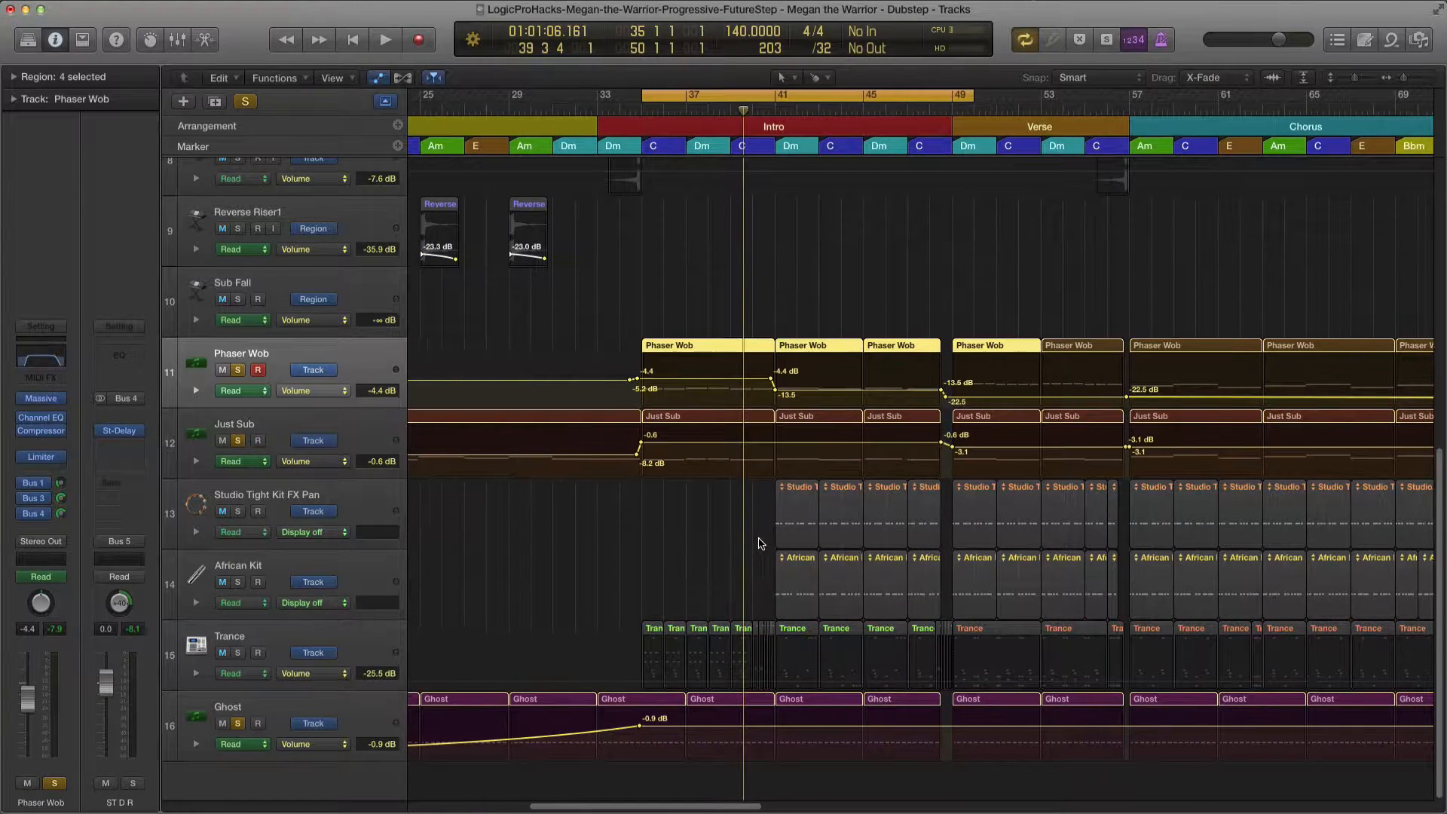
{"action": "scroll", "coordinate": [759, 541], "scroll_direction": "left", "scroll_amount": 5}
{"action": "key", "text": "super+Left"}
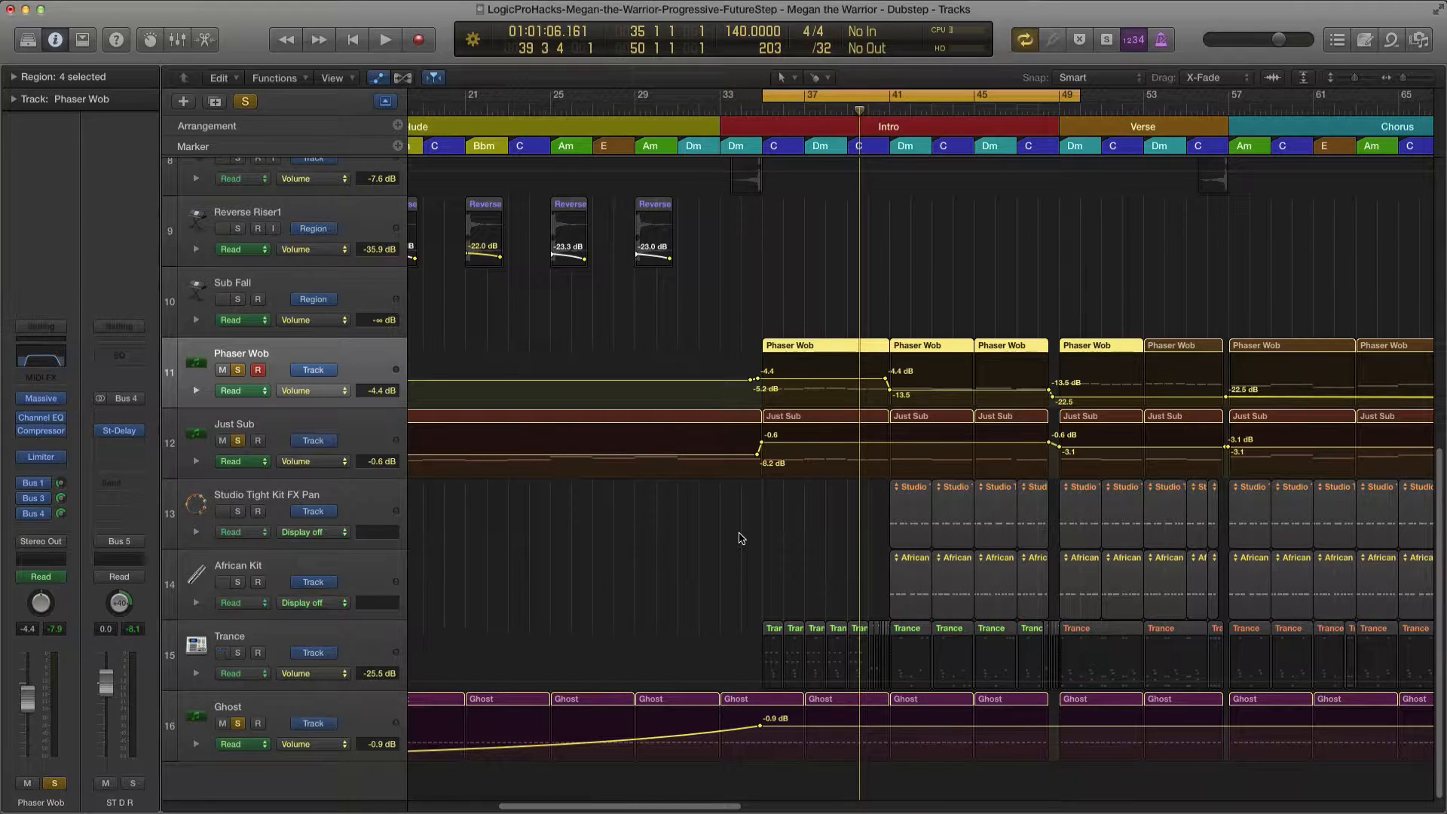
{"action": "scroll", "coordinate": [737, 540], "scroll_direction": "left", "scroll_amount": 3}
{"action": "scroll", "coordinate": [727, 538], "scroll_direction": "right", "scroll_amount": 8}
{"action": "scroll", "coordinate": [718, 526], "scroll_direction": "left", "scroll_amount": 5}
{"action": "key", "text": "super+Left"}
{"action": "scroll", "coordinate": [723, 535], "scroll_direction": "left", "scroll_amount": 3}
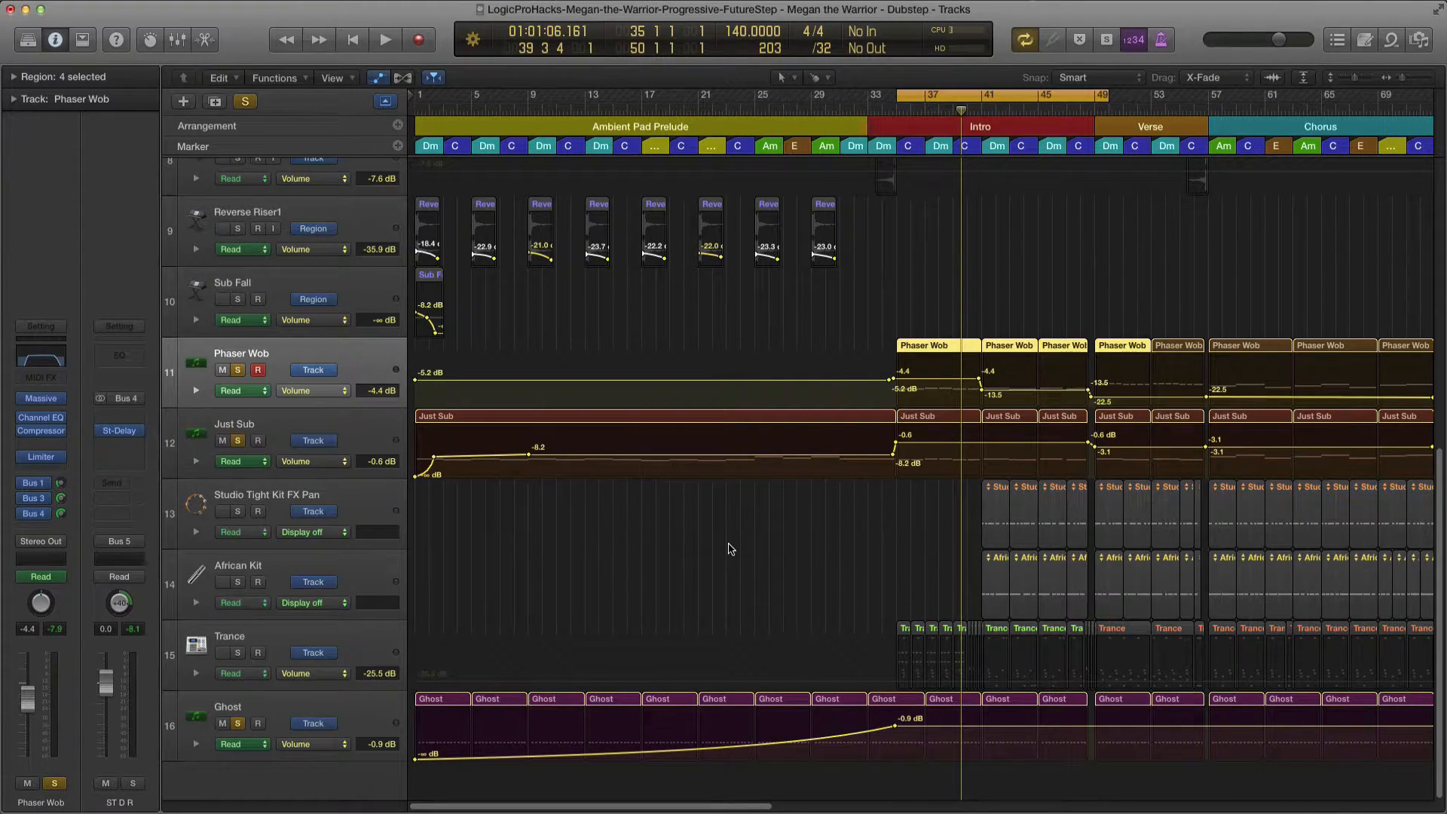
Solo the three pad tracks: Pad Motion, FS Girl Choir and Pad Retro.
{"action": "scroll", "coordinate": [729, 549], "scroll_direction": "up", "scroll_amount": 10}
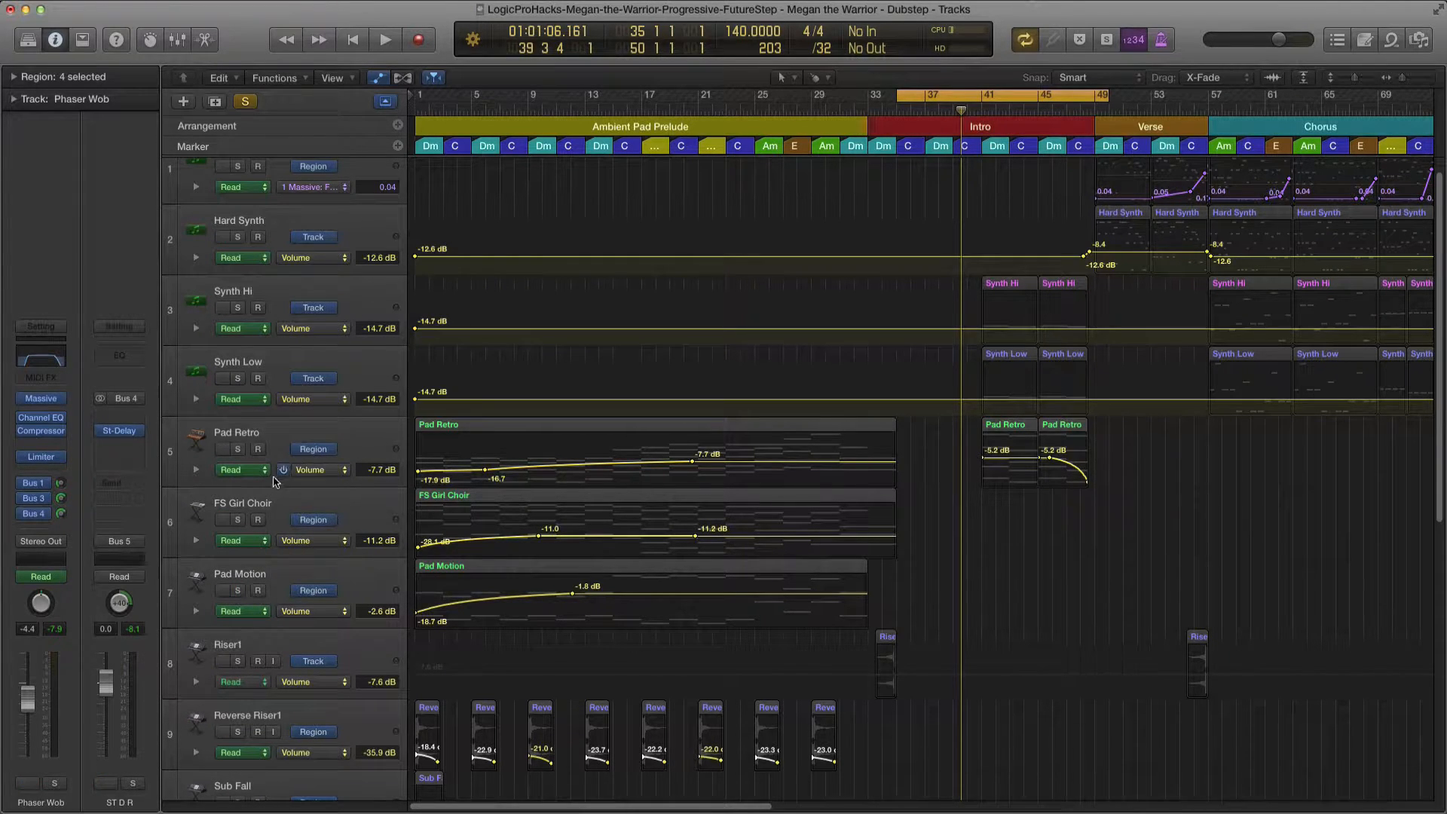
{"action": "left_click", "coordinate": [238, 591]}
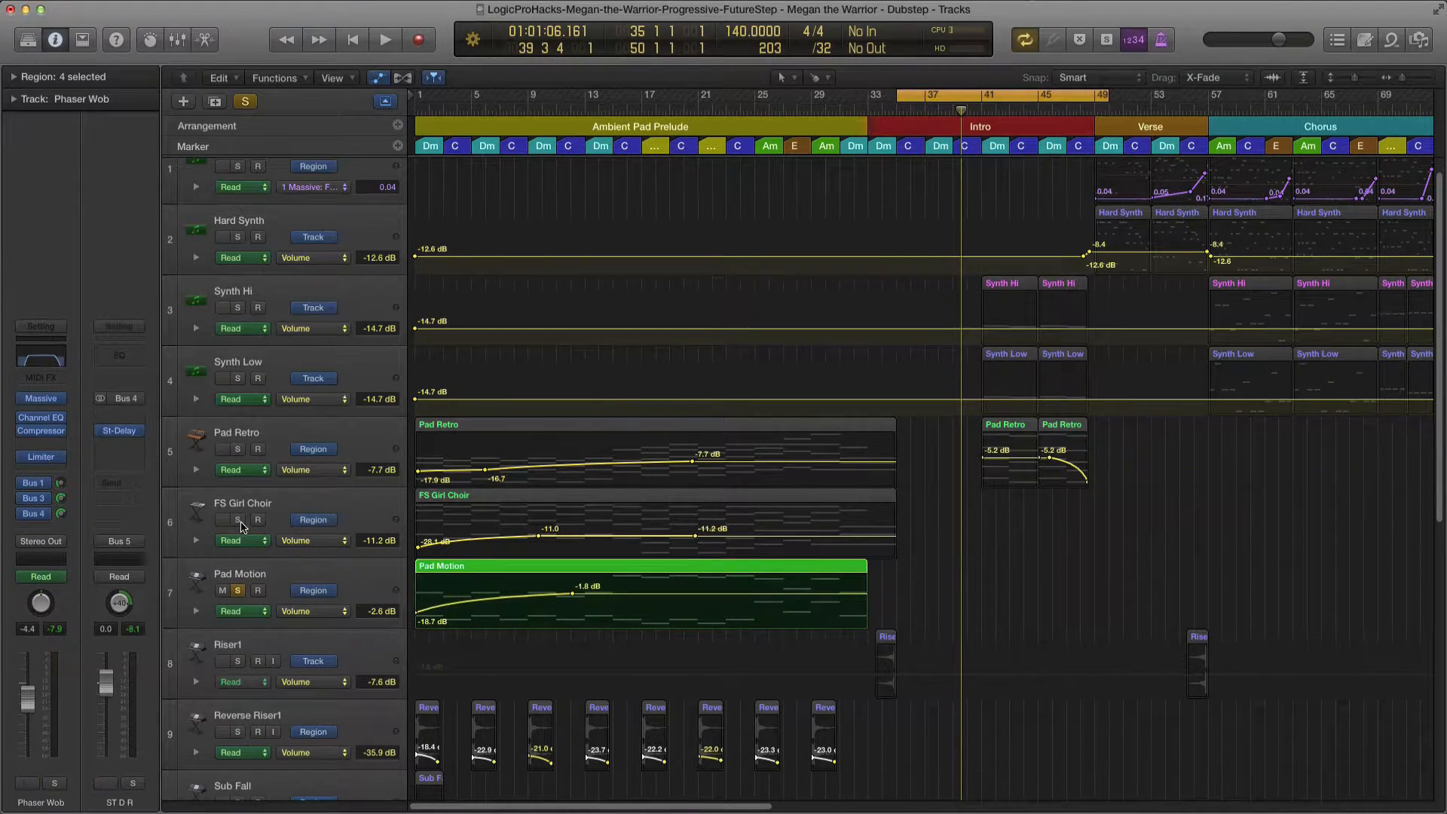
{"action": "left_click", "coordinate": [238, 520]}
{"action": "left_click", "coordinate": [238, 449]}
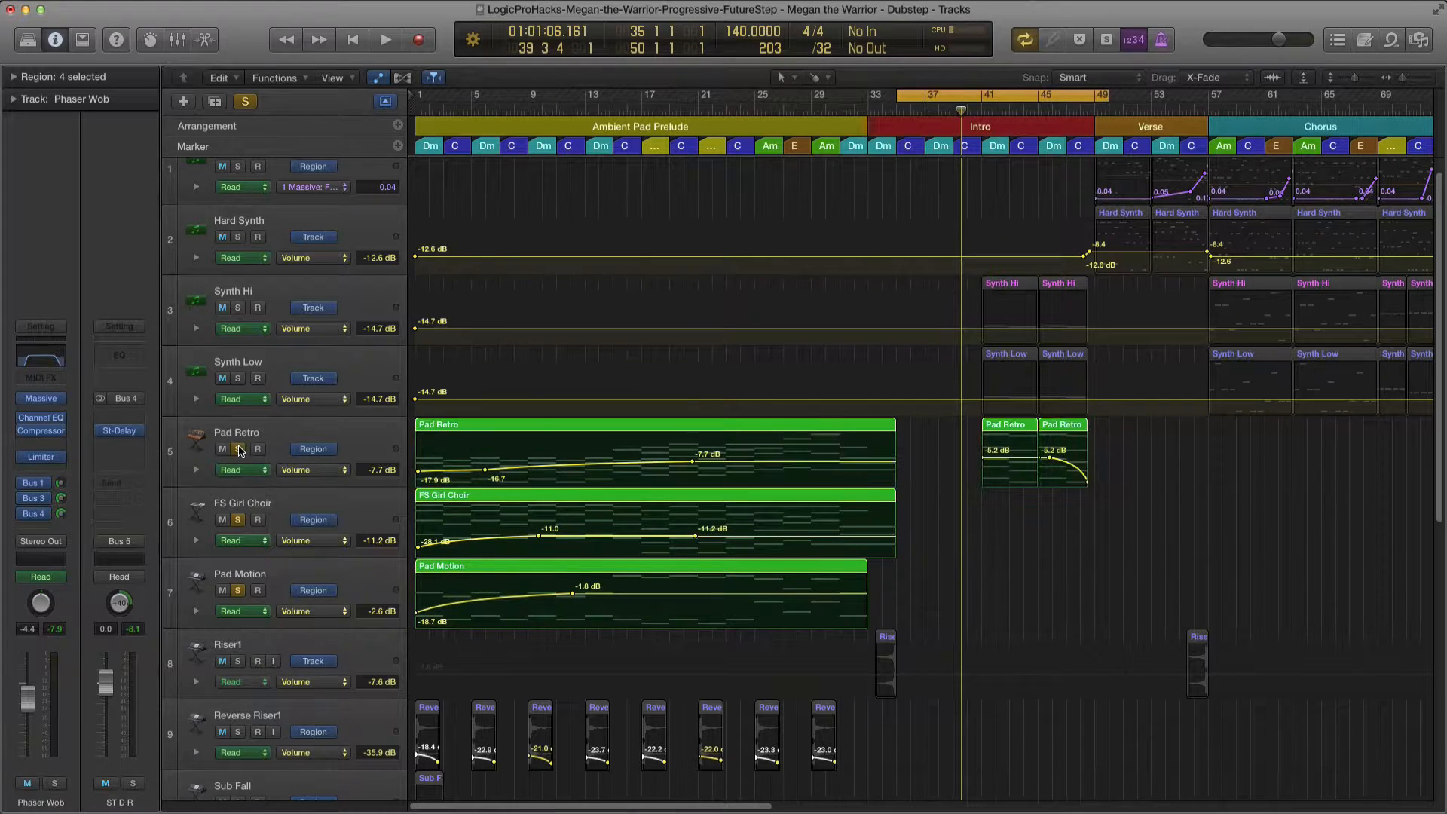
Select FS Girl Choir, Pad Retro and Pad Motion in turn to show the instrument and channel strip of each pad.
{"action": "left_click", "coordinate": [265, 505]}
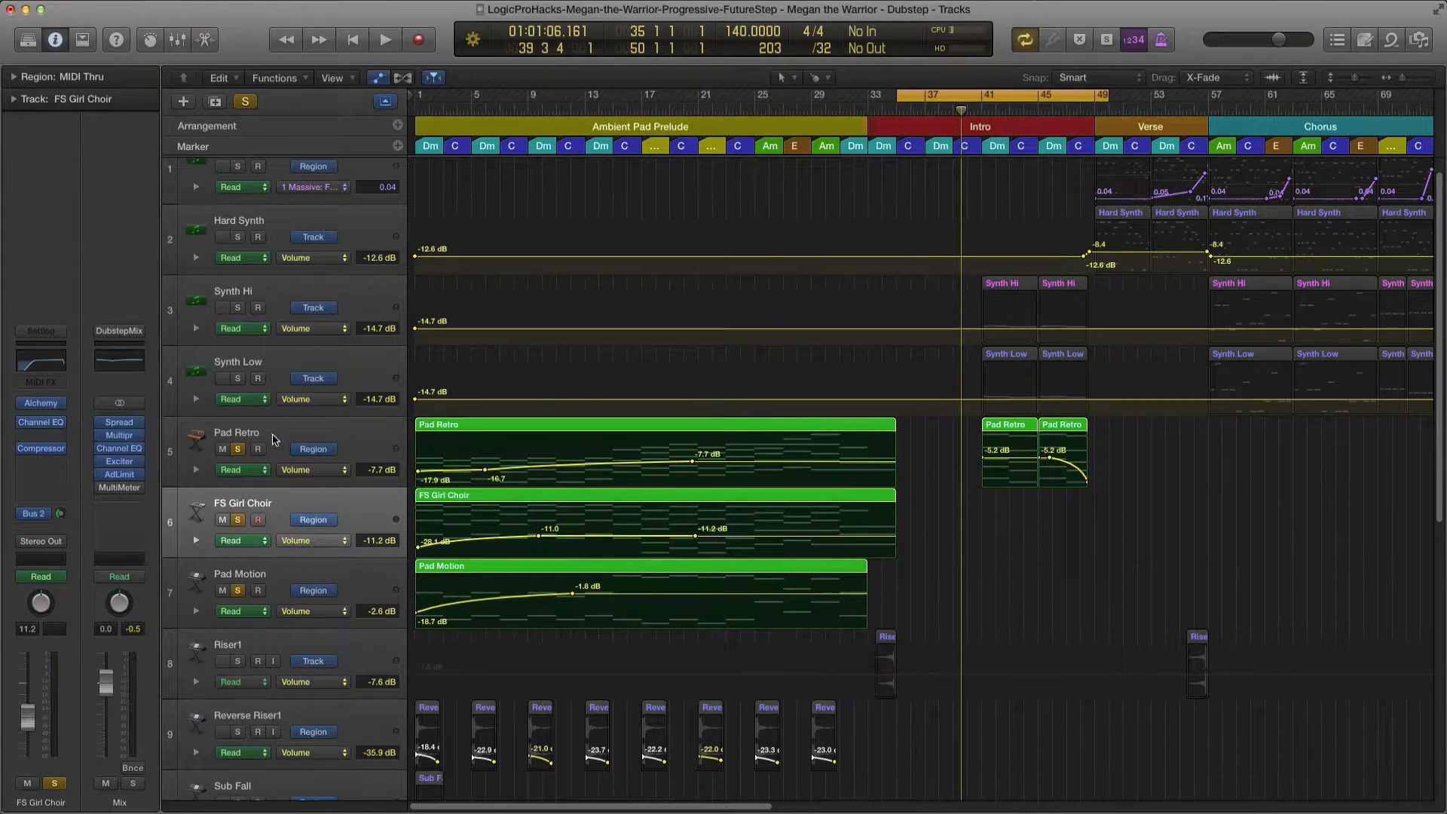
{"action": "left_click", "coordinate": [269, 426]}
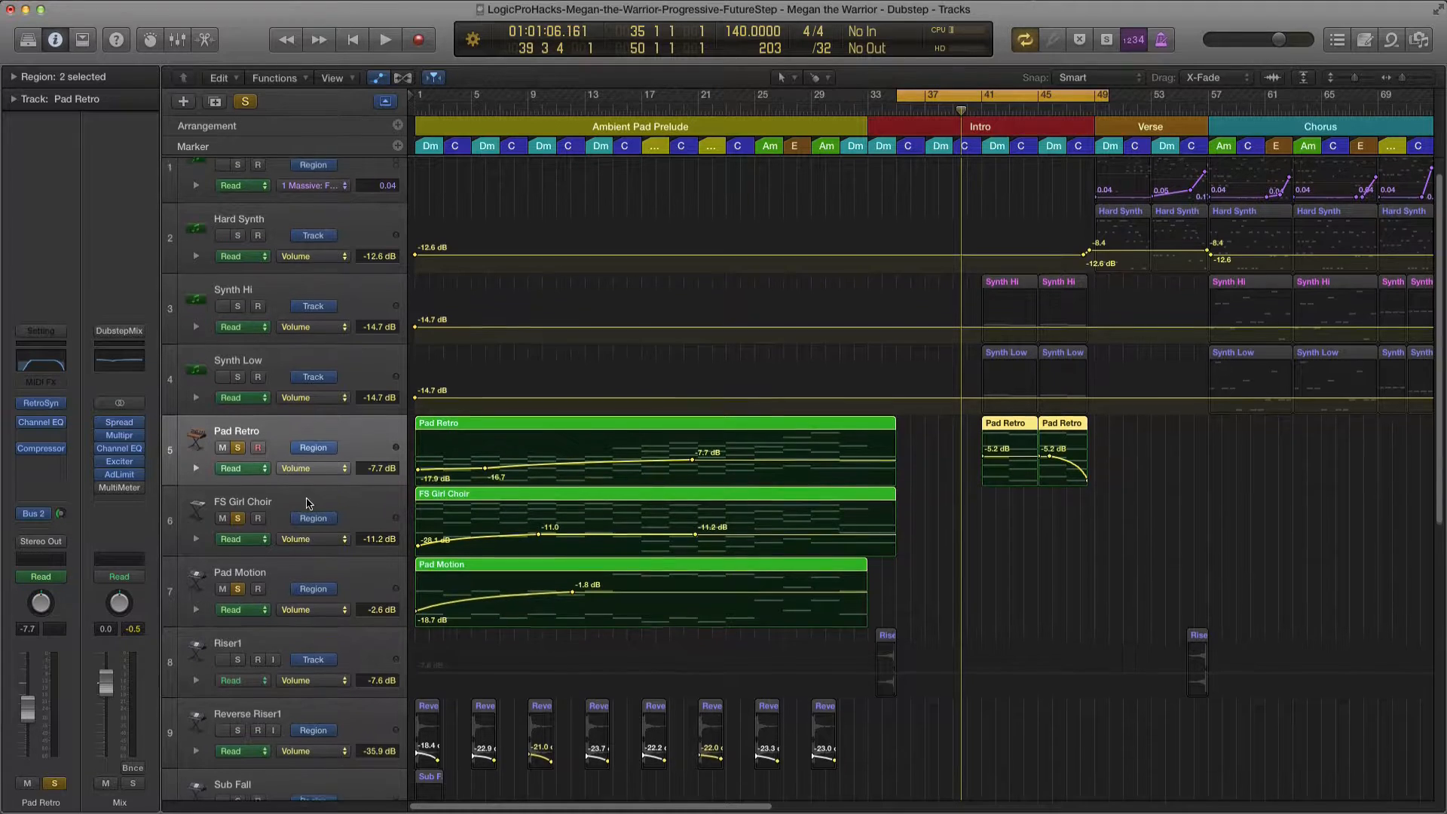
{"action": "scroll", "coordinate": [307, 494], "scroll_direction": "down", "scroll_amount": 2}
{"action": "left_click", "coordinate": [273, 529]}
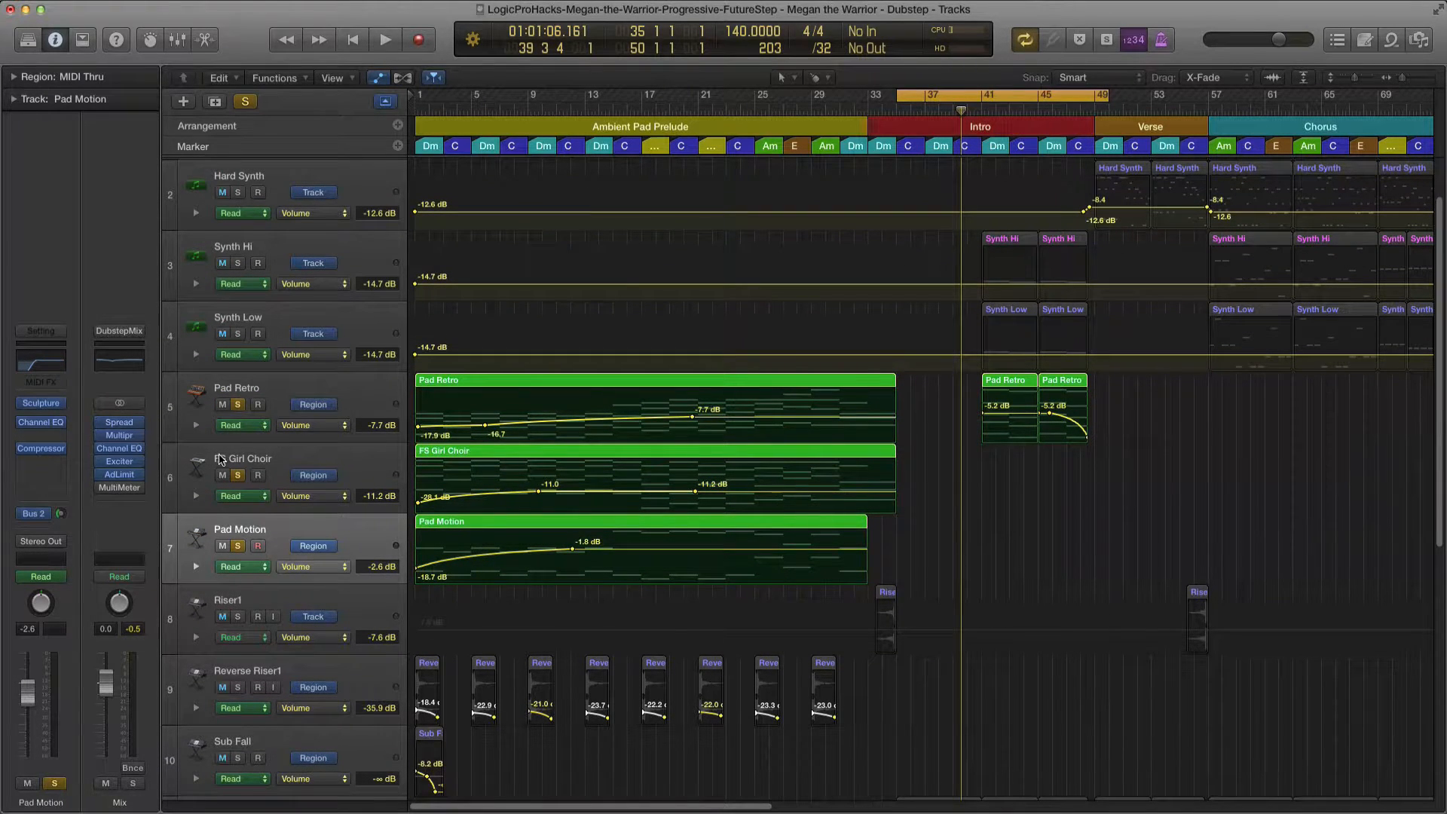
Leave only Pad Motion soloed and play it in a cycle from bar 15 to 33 of the Ambient Pad Prelude.
{"action": "left_click", "coordinate": [238, 475]}
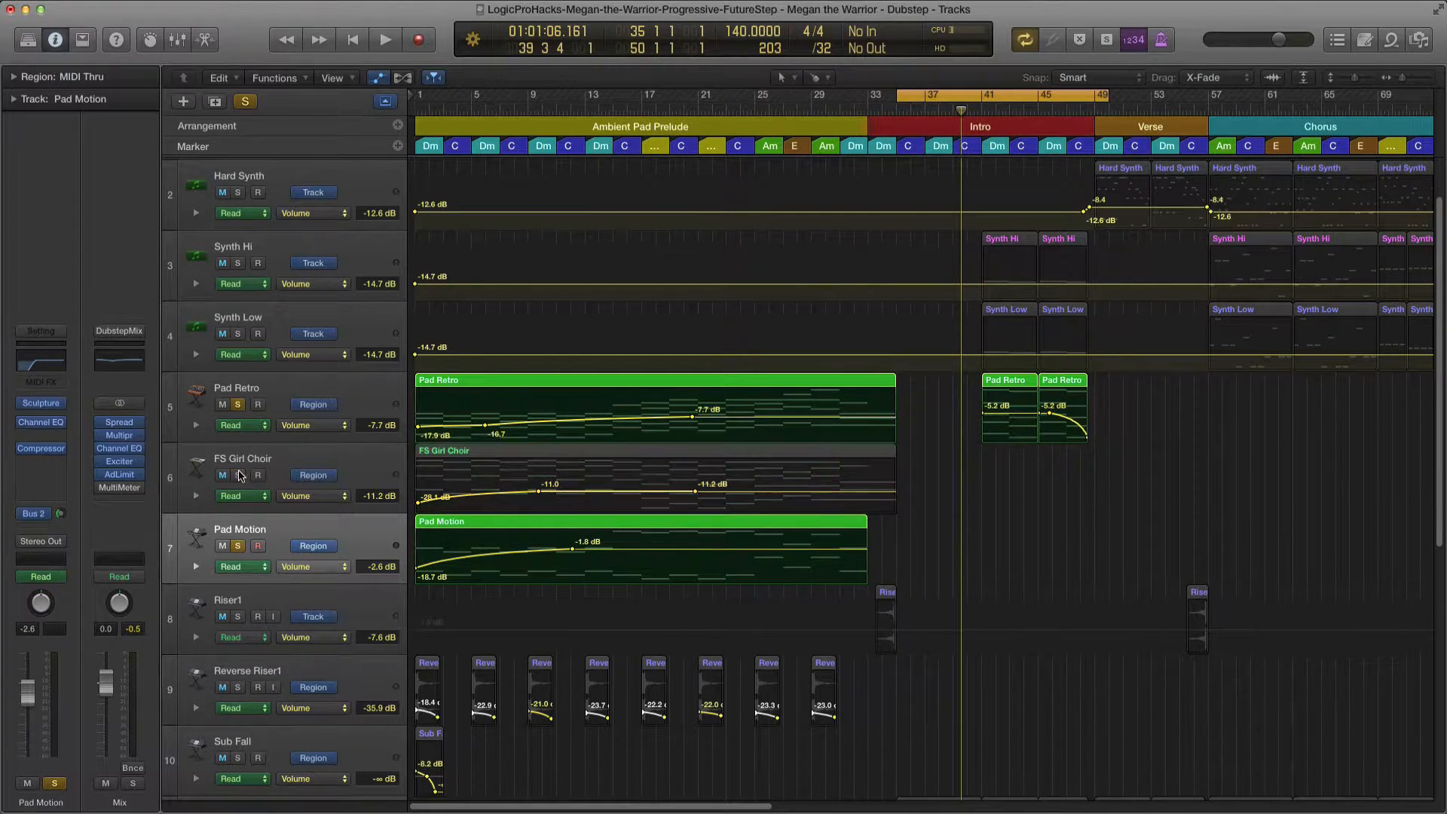
{"action": "left_click", "coordinate": [238, 404]}
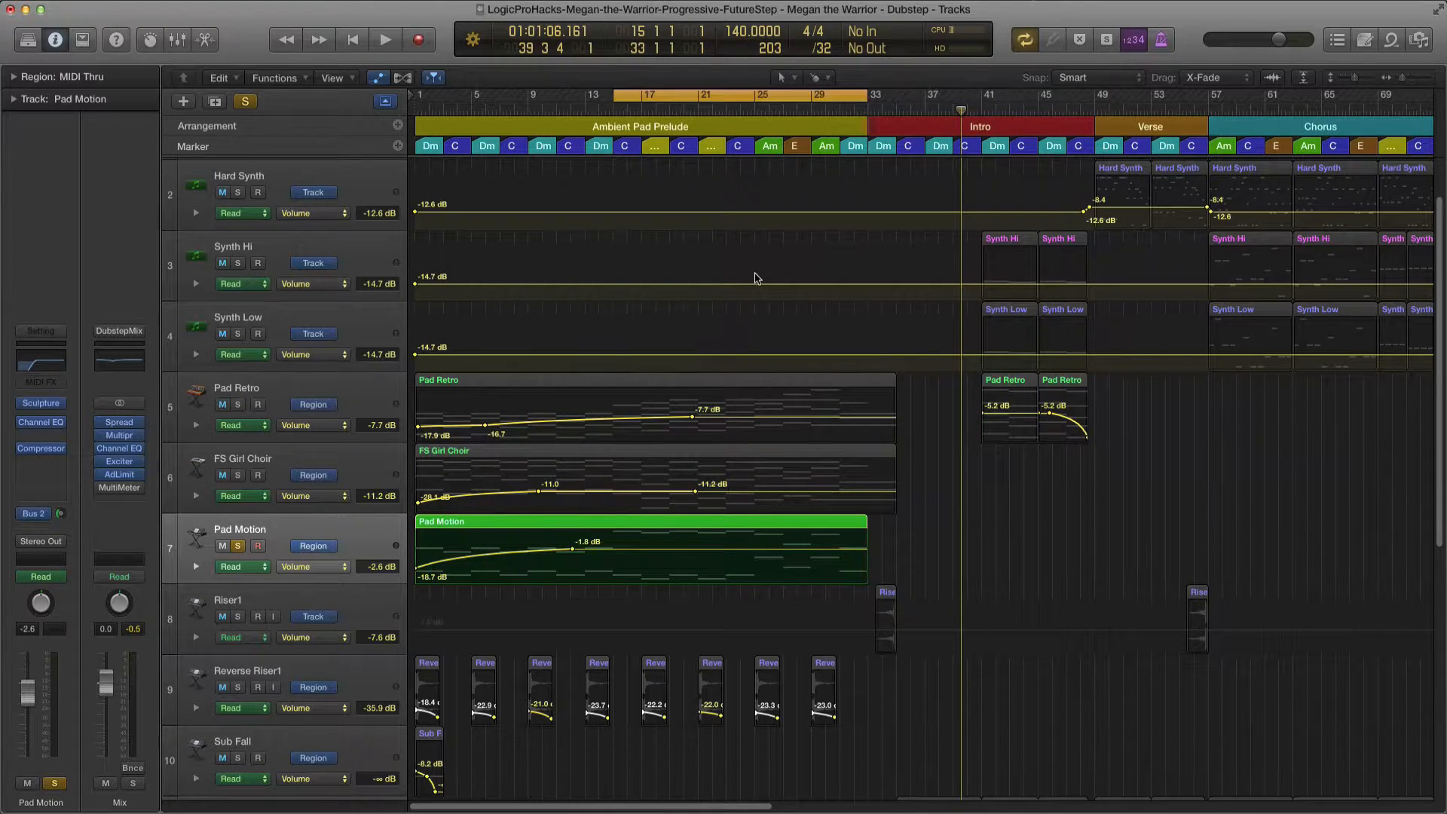
{"action": "key", "text": "space"}
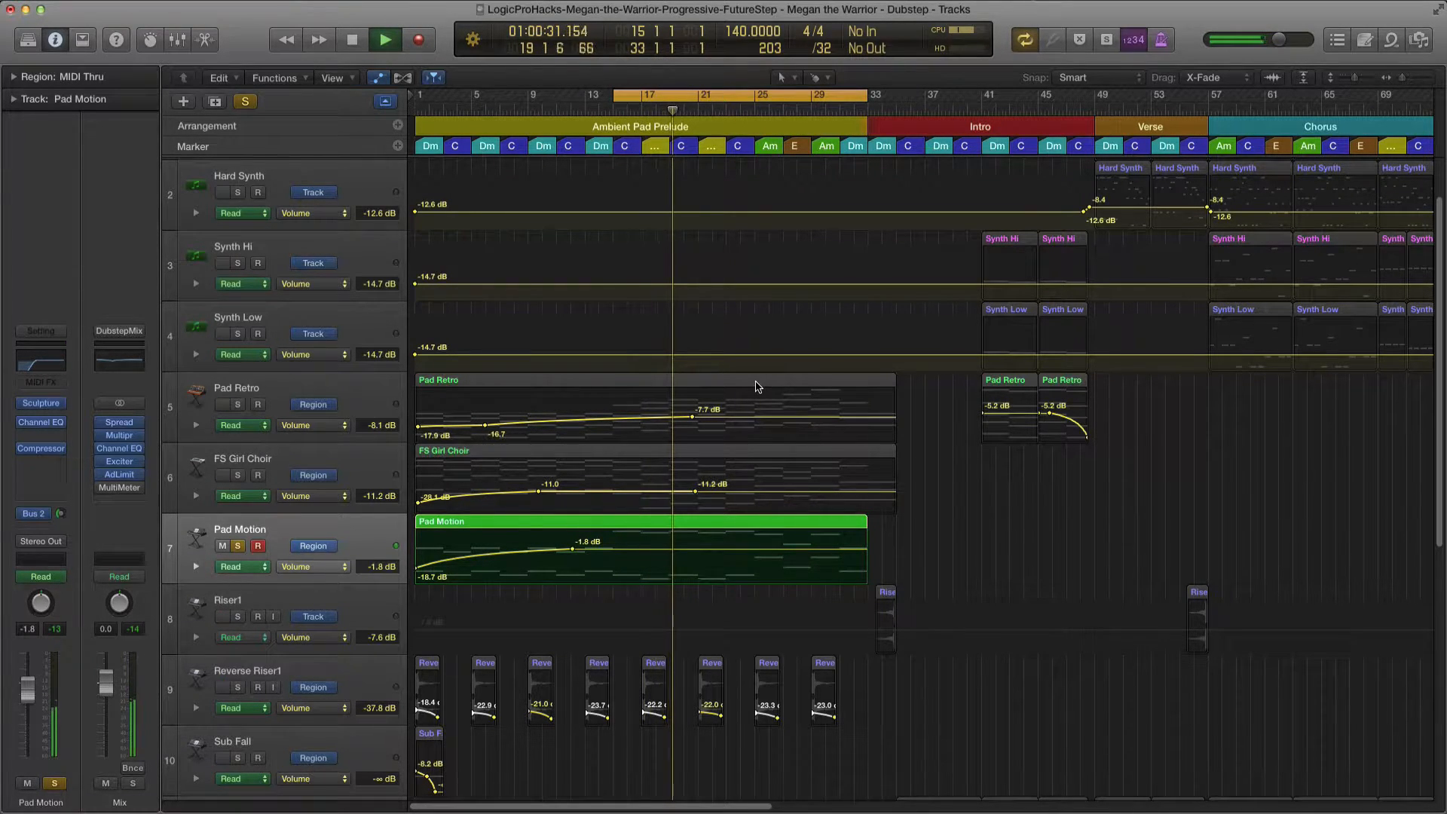
{"action": "key", "text": "space"}
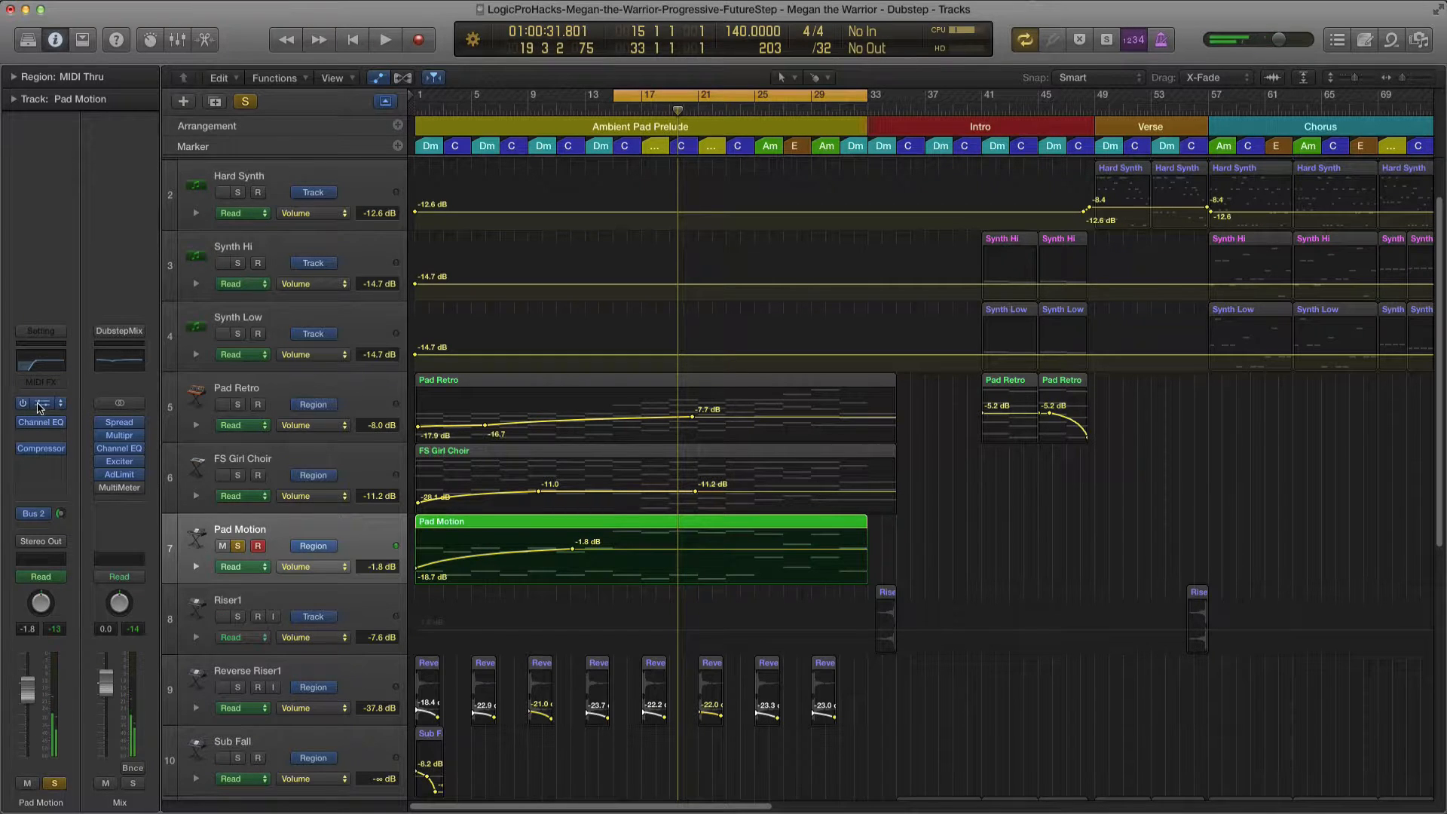
Open Pad Motion's Sculpture instrument to show the Flowing Winds patch, closing its window when done.
{"action": "left_click", "coordinate": [41, 404]}
{"action": "mouse_move", "coordinate": [294, 58]}
{"action": "left_mouse_down"}
{"action": "mouse_move", "coordinate": [508, 28]}
{"action": "mouse_move", "coordinate": [490, 34]}
{"action": "left_mouse_up"}
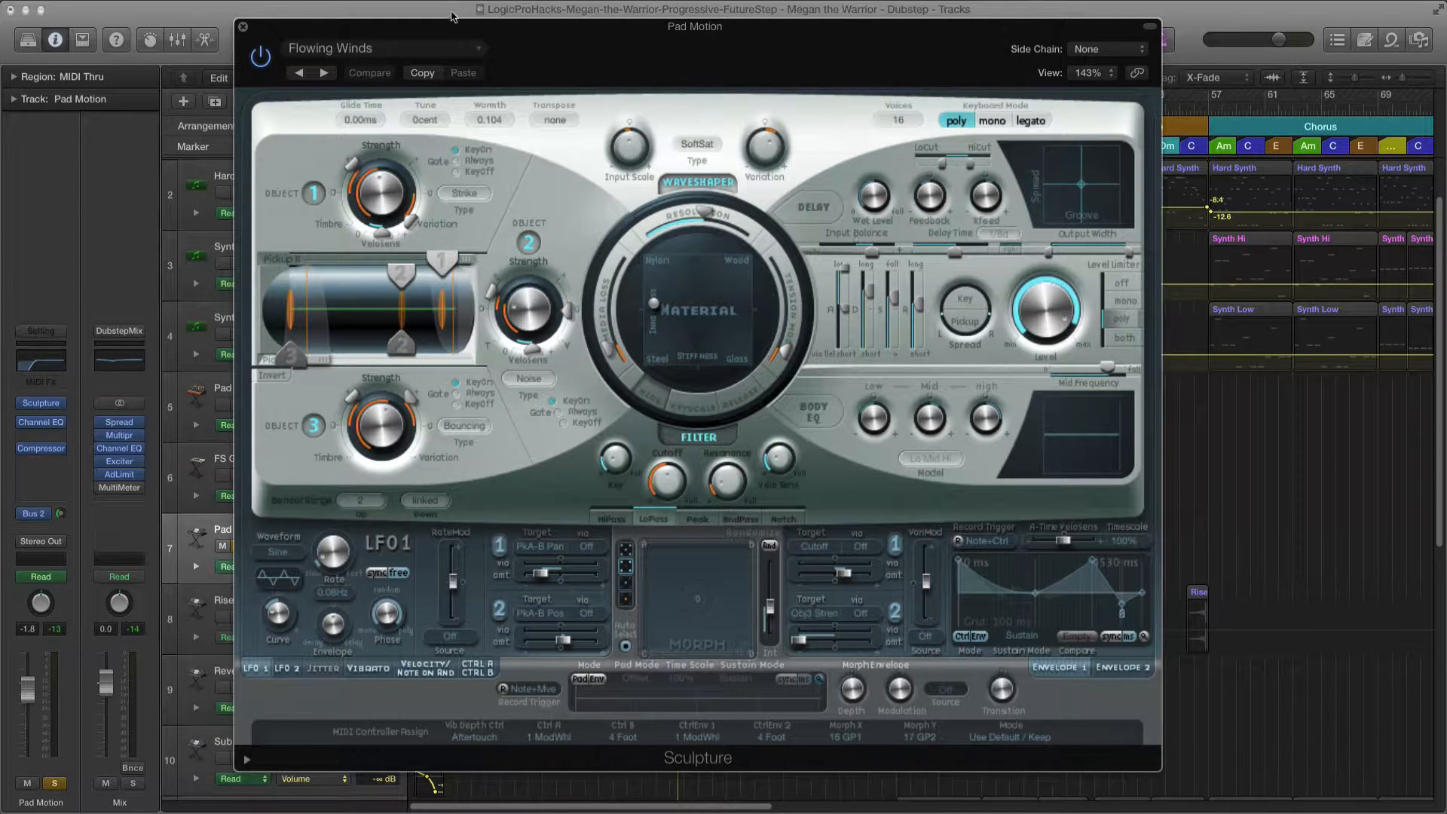
{"action": "left_click_drag", "start_coordinate": [452, 15], "coordinate": [491, 19]}
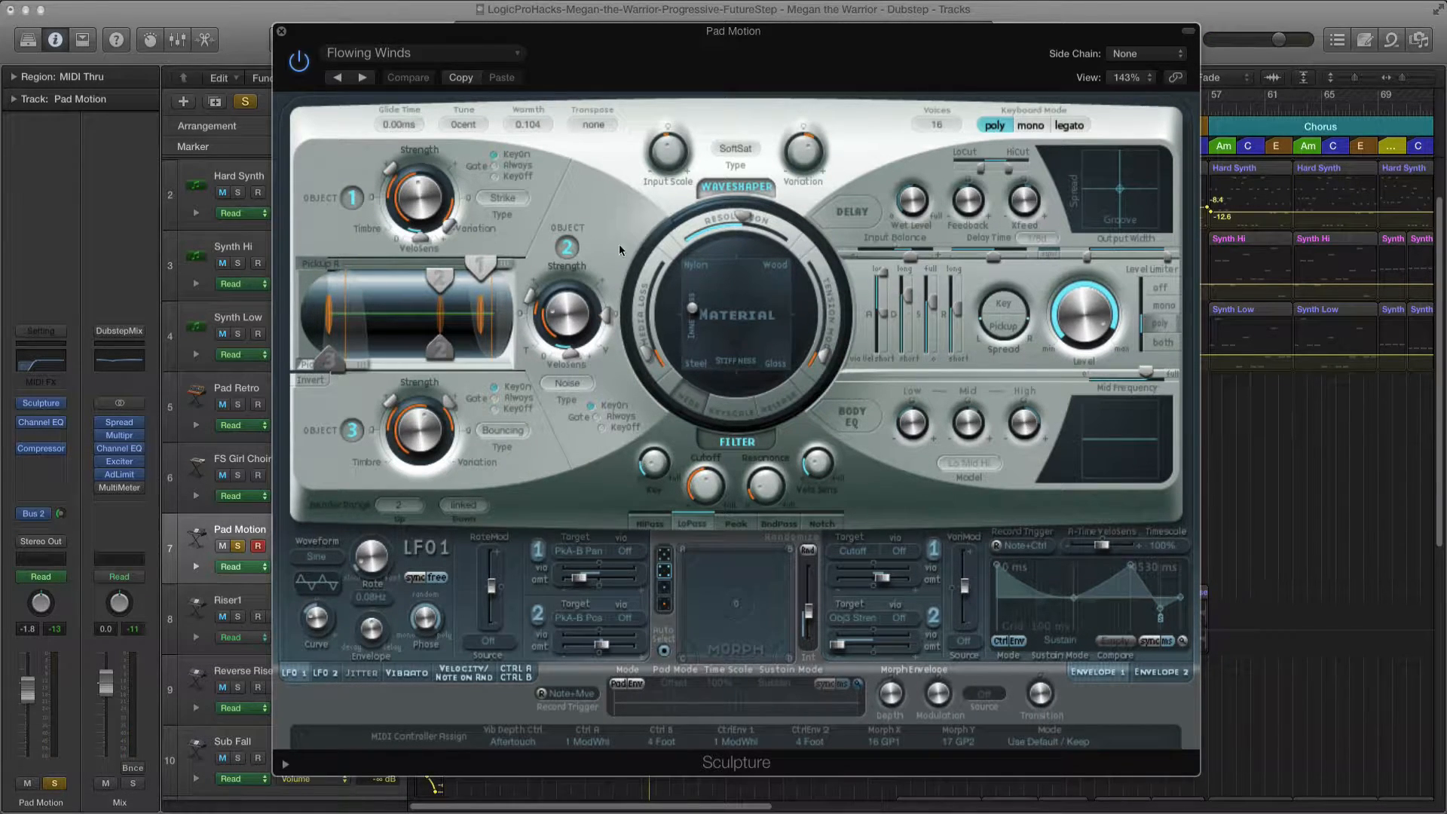
{"action": "left_click_drag", "start_coordinate": [433, 30], "coordinate": [499, 28]}
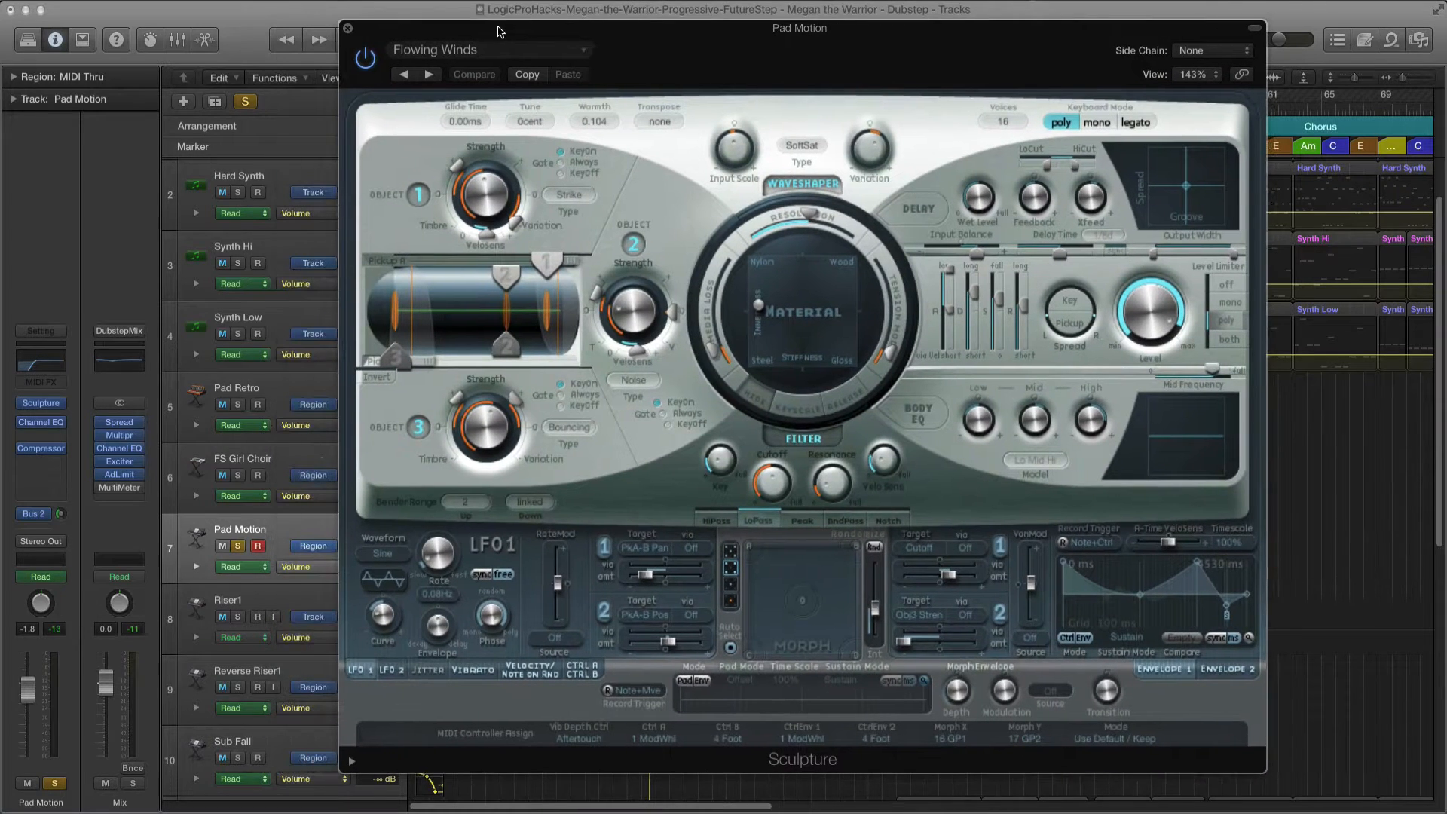
{"action": "left_click", "coordinate": [346, 29]}
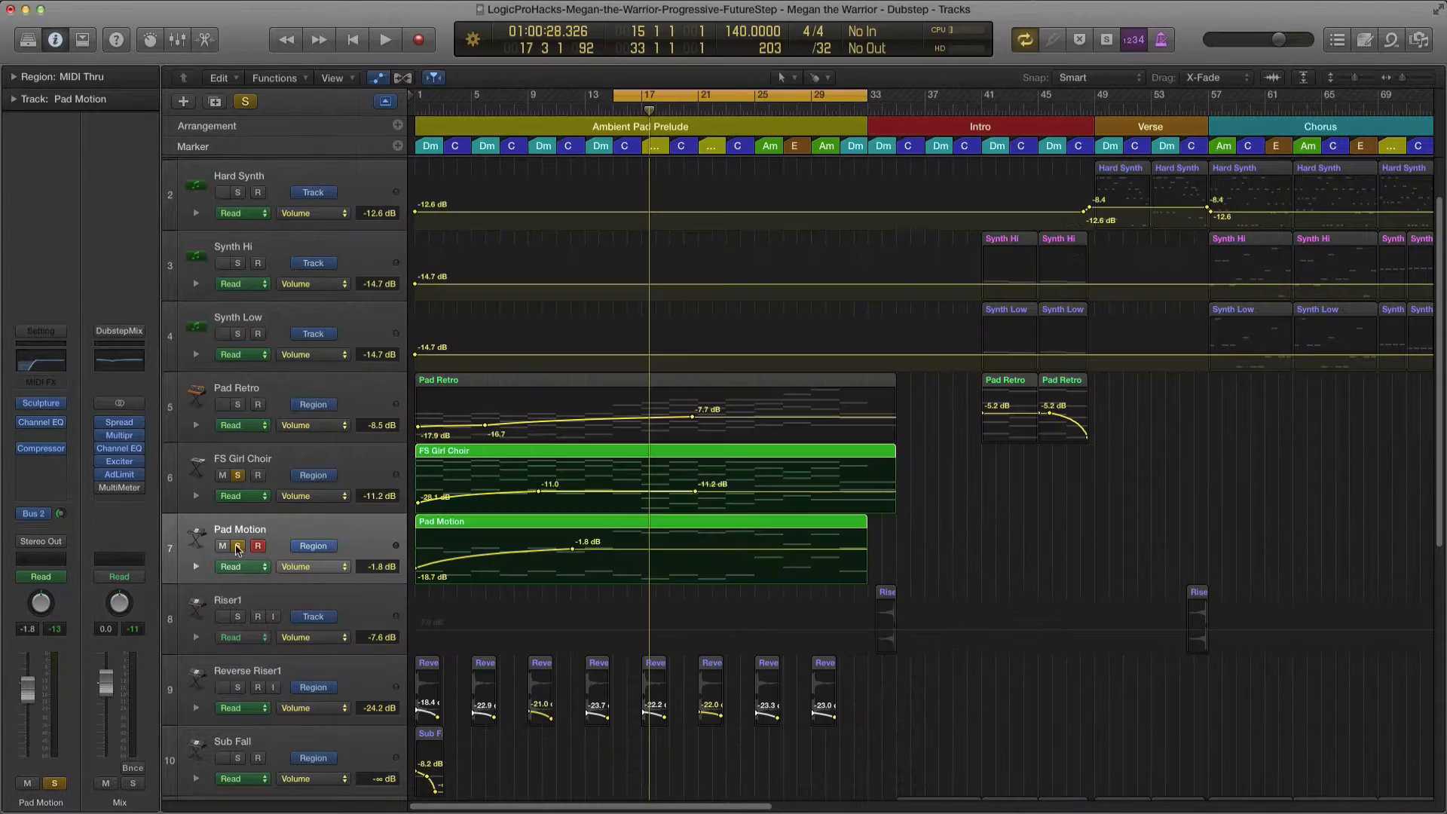
Switch the solo to FS Girl Choir and open its Alchemy instrument to show the four vocal sources and the AHDSR envelope.
{"action": "key", "text": "Up"}
{"action": "key", "text": "v"}
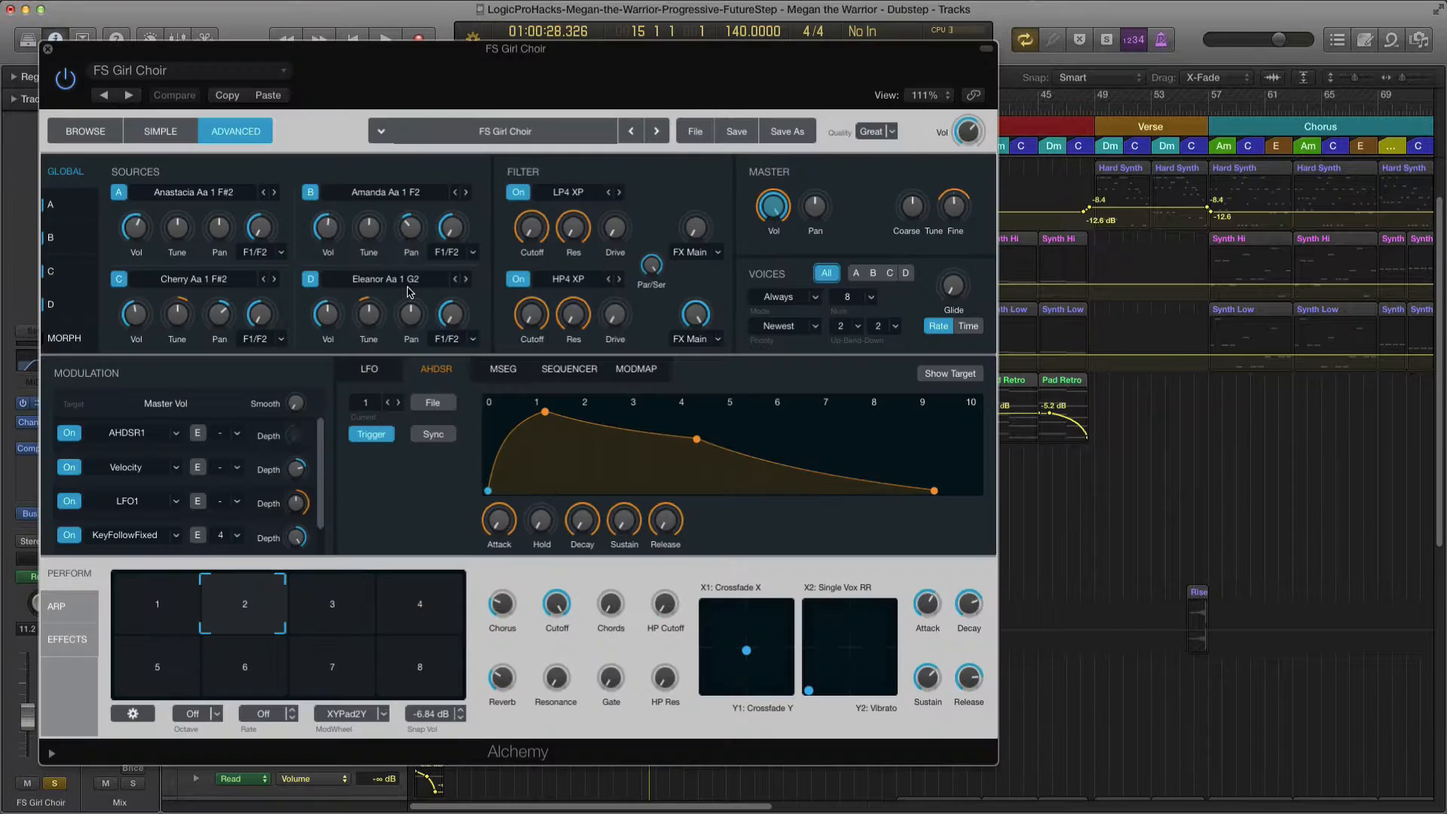
{"action": "left_click_drag", "start_coordinate": [384, 51], "coordinate": [558, 63]}
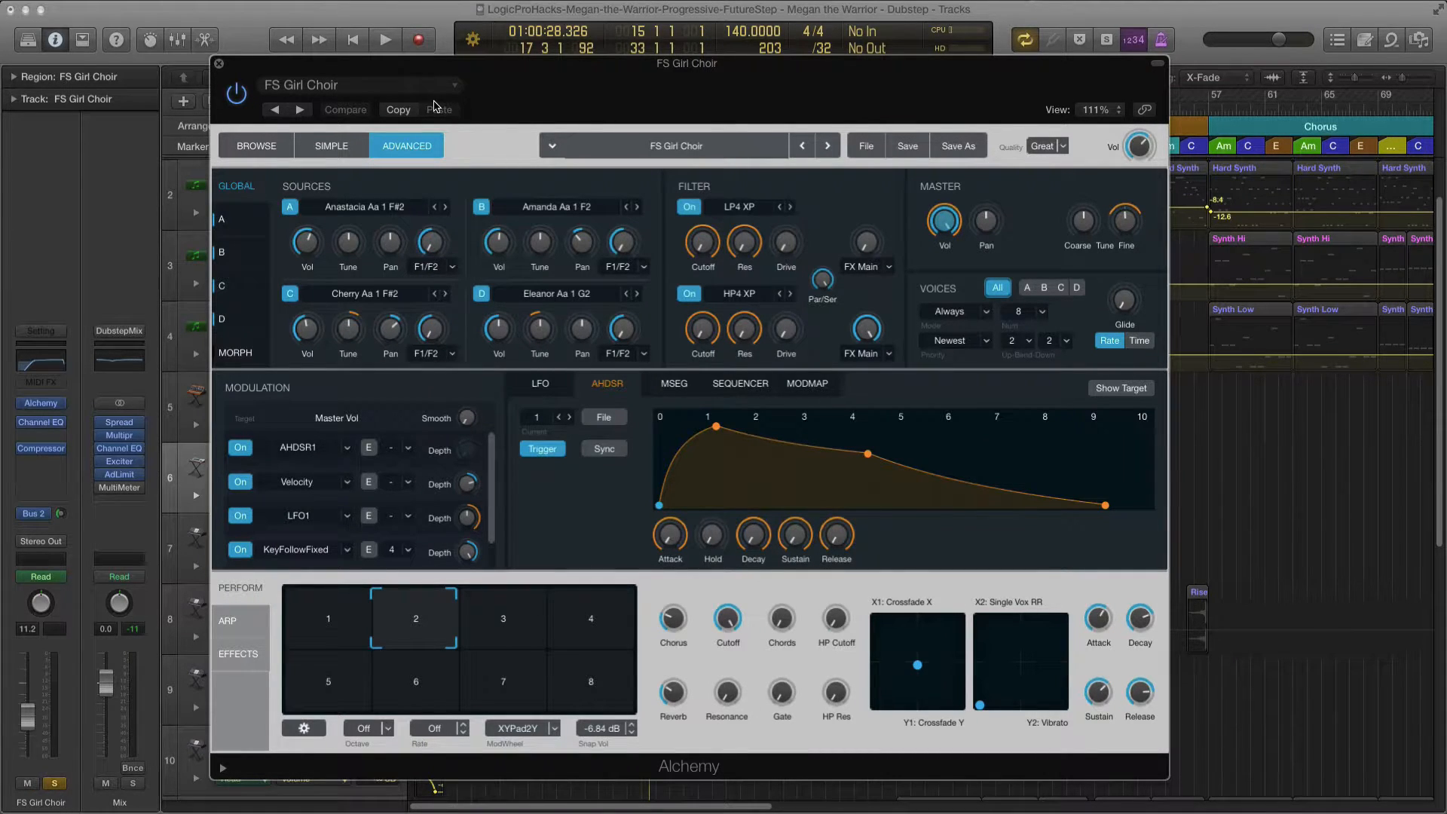
{"action": "left_click_drag", "start_coordinate": [434, 87], "coordinate": [556, 74]}
Play the soloed FS Girl Choir in the cycle while showing its region and Alchemy settings, closing the instrument window when done.
{"action": "key", "text": "space"}
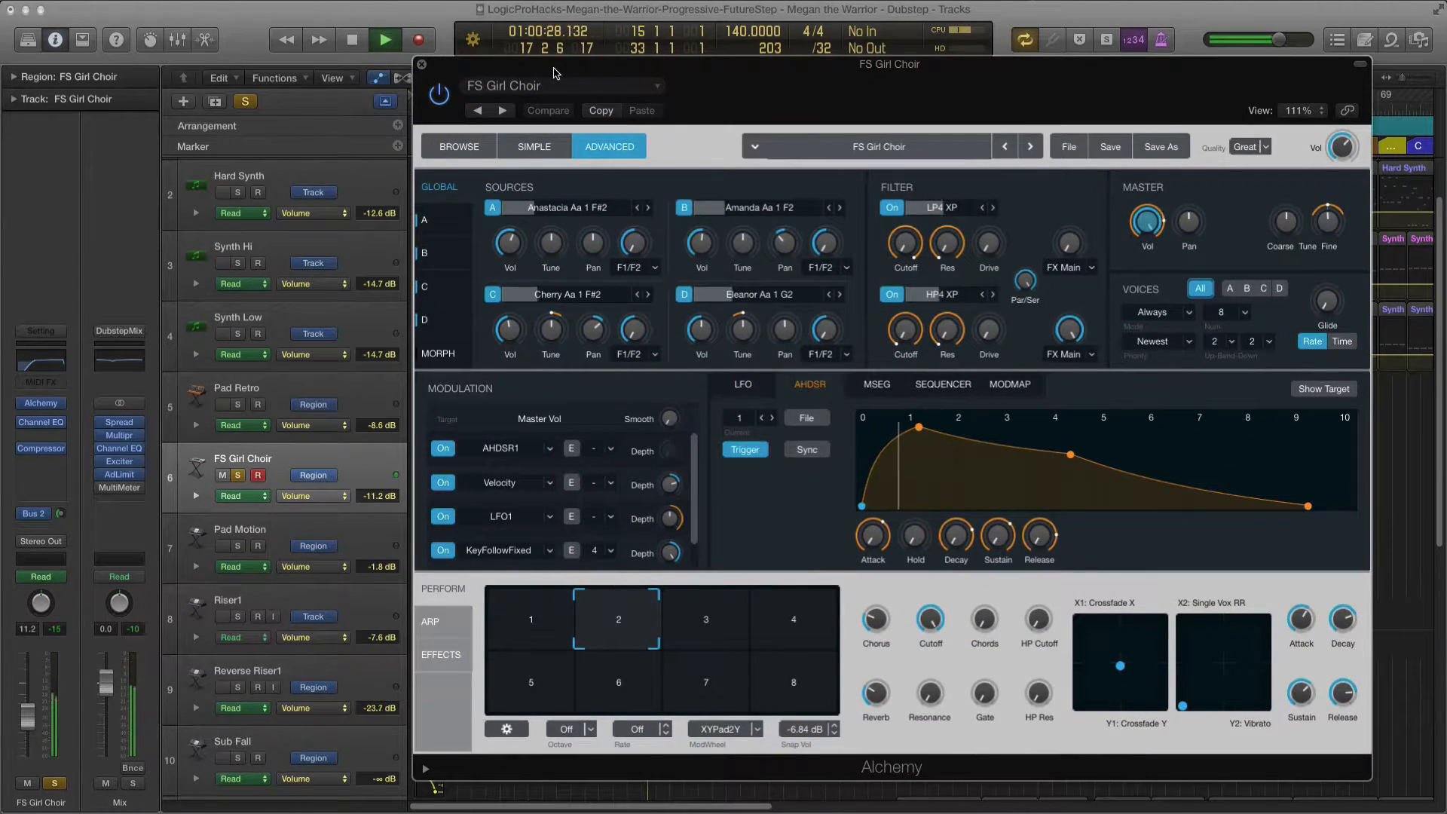
{"action": "left_click_drag", "start_coordinate": [553, 72], "coordinate": [1047, 118]}
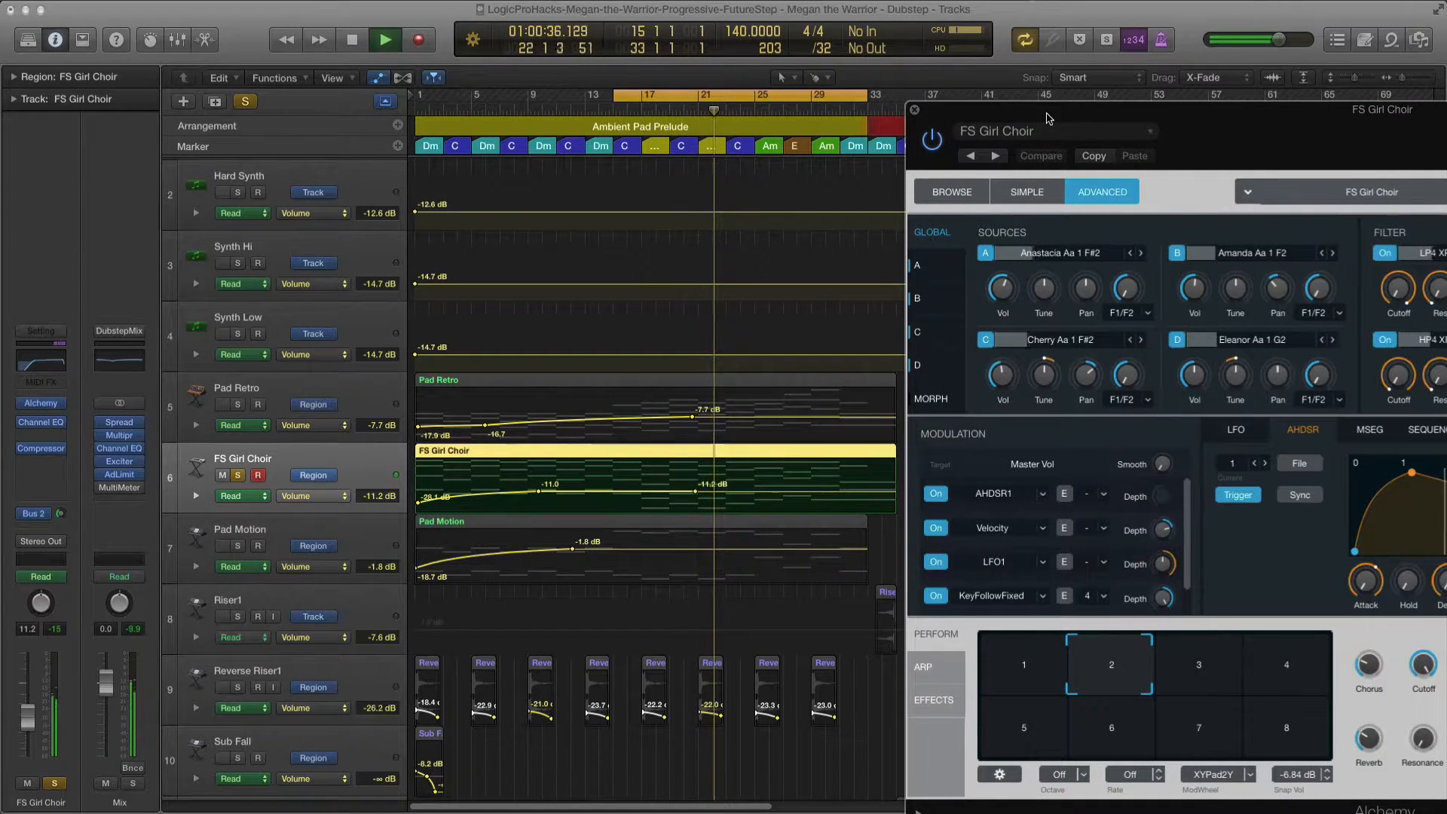
{"action": "left_click_drag", "start_coordinate": [1048, 119], "coordinate": [568, 89]}
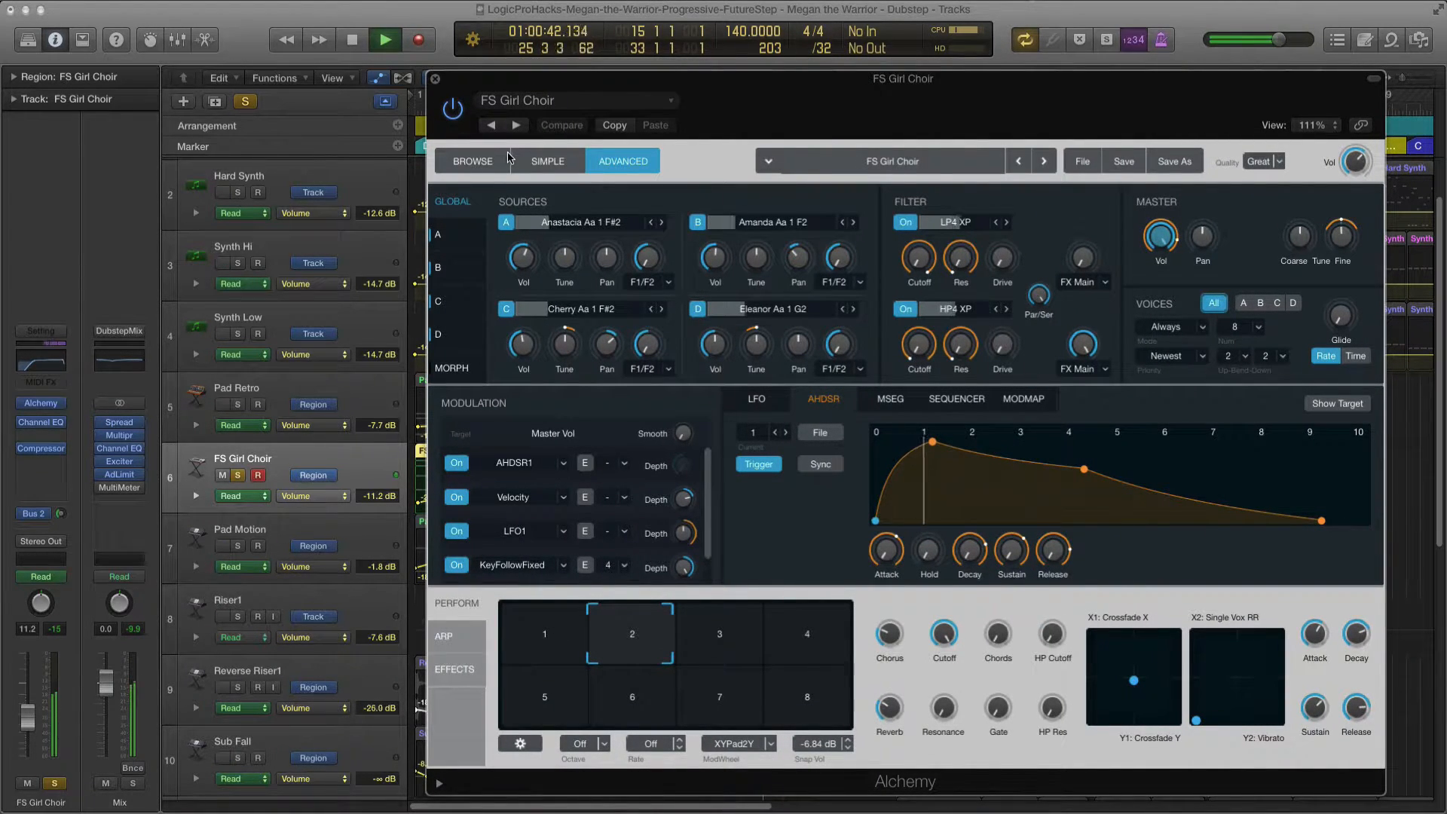
{"action": "key", "text": "space"}
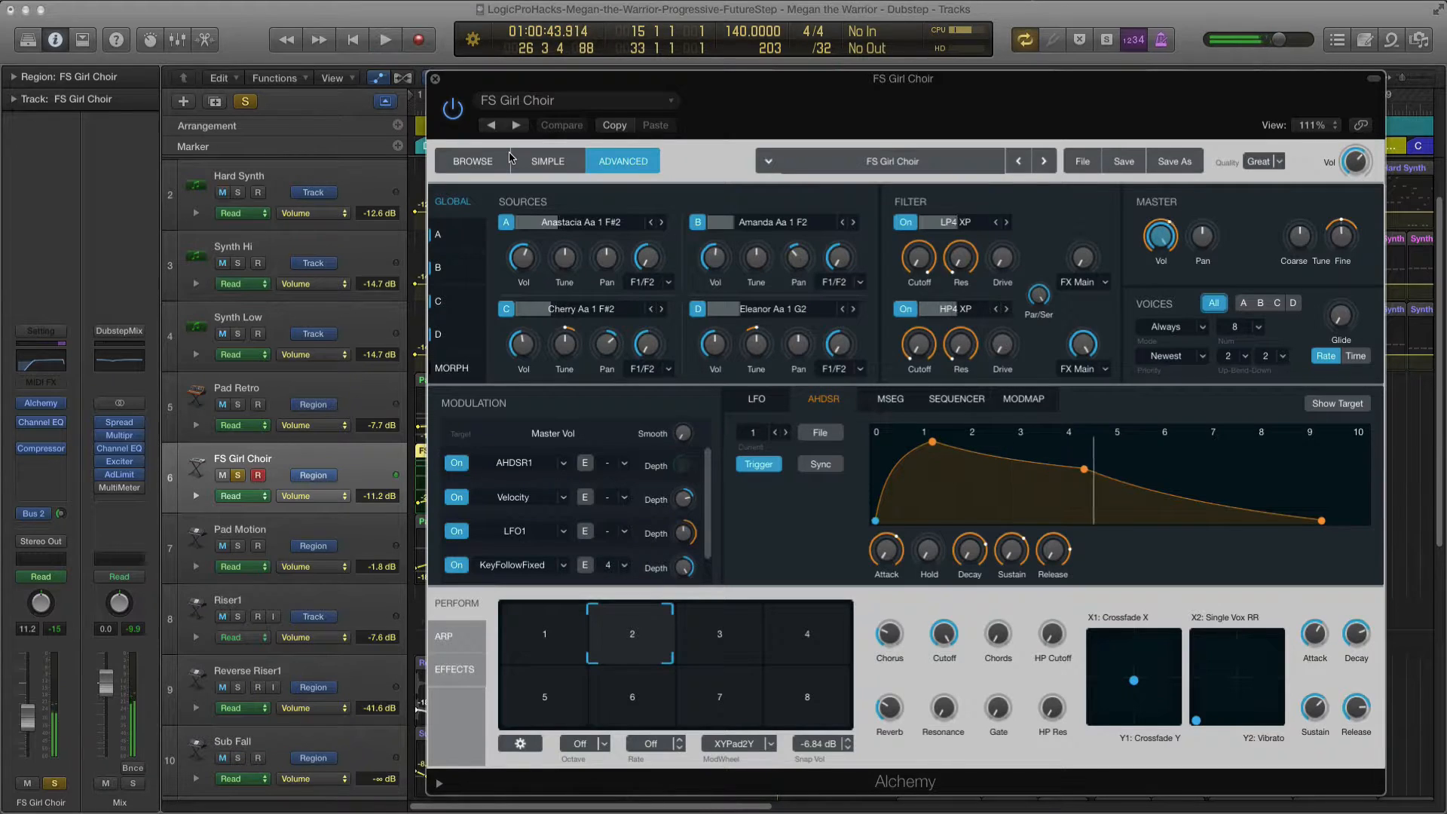
{"action": "left_click_drag", "start_coordinate": [513, 82], "coordinate": [1014, 115]}
{"action": "left_click", "coordinate": [936, 113]}
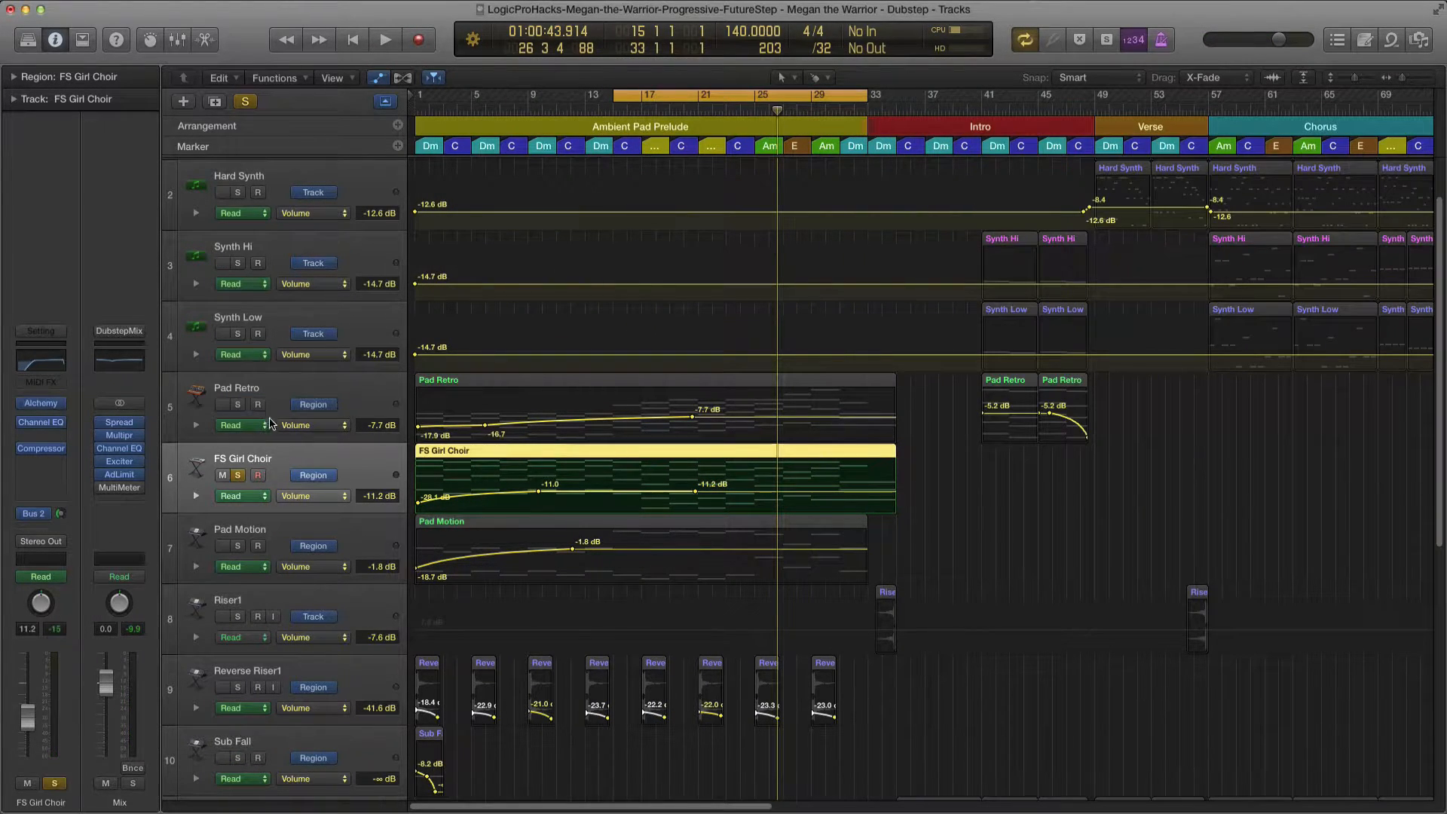
Solo Pad Retro instead of FS Girl Choir and open its Retro Synth to show the FS Alchemy Pad table oscillator settings.
{"action": "left_click", "coordinate": [275, 381]}
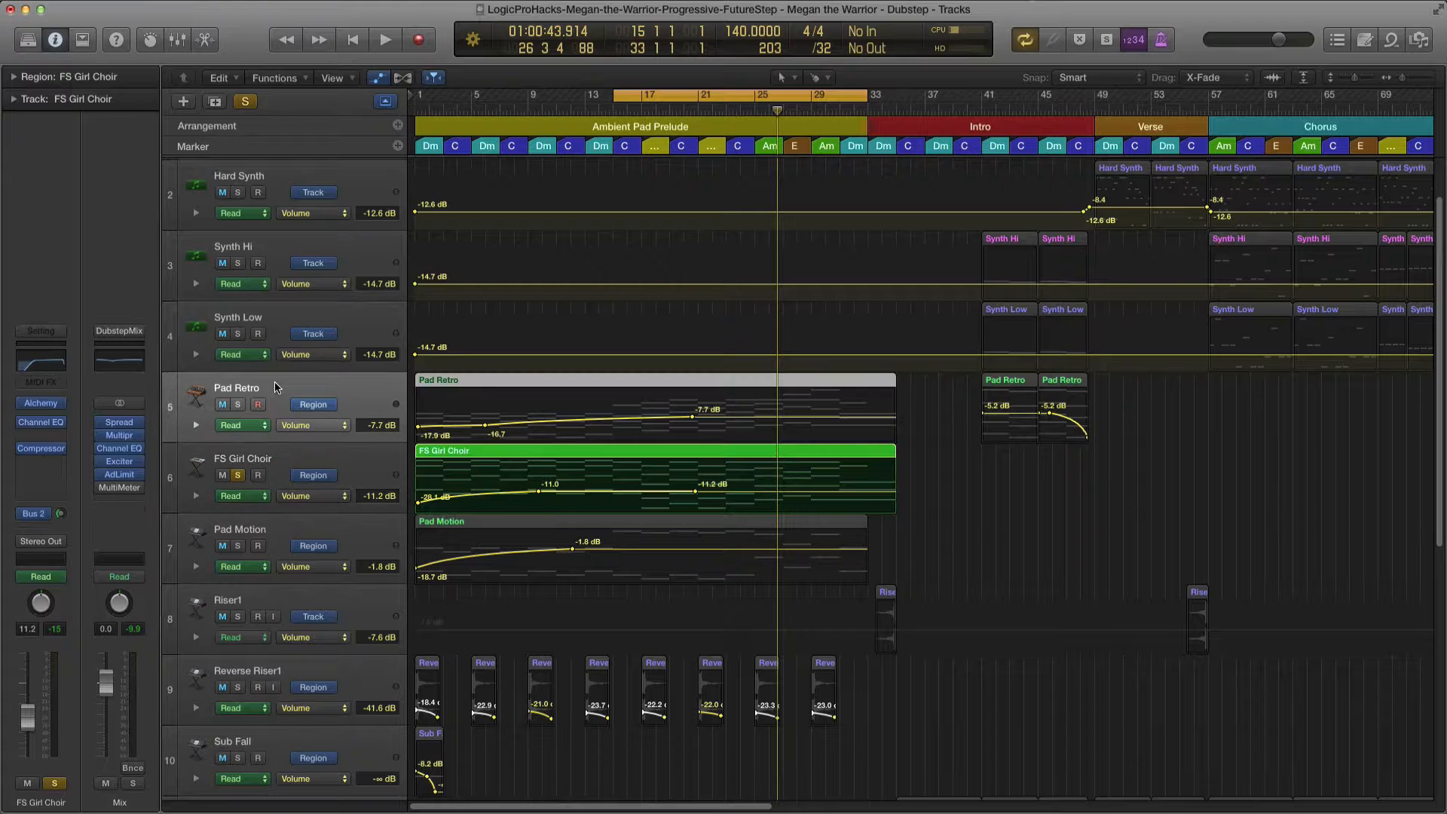
{"action": "left_click", "coordinate": [237, 404]}
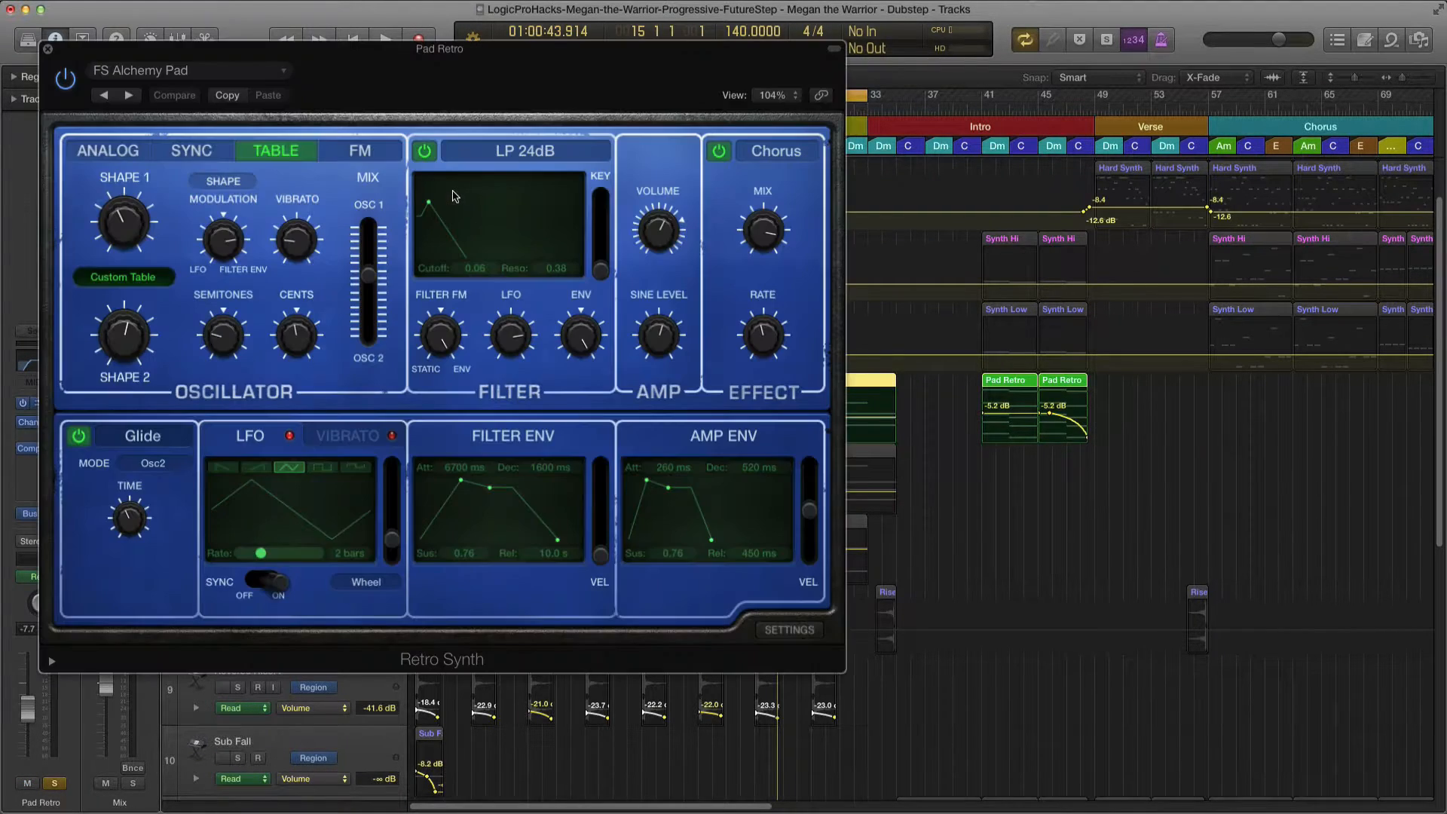
{"action": "left_click_drag", "start_coordinate": [336, 55], "coordinate": [821, 153]}
{"action": "mouse_move", "coordinate": [761, 461]}
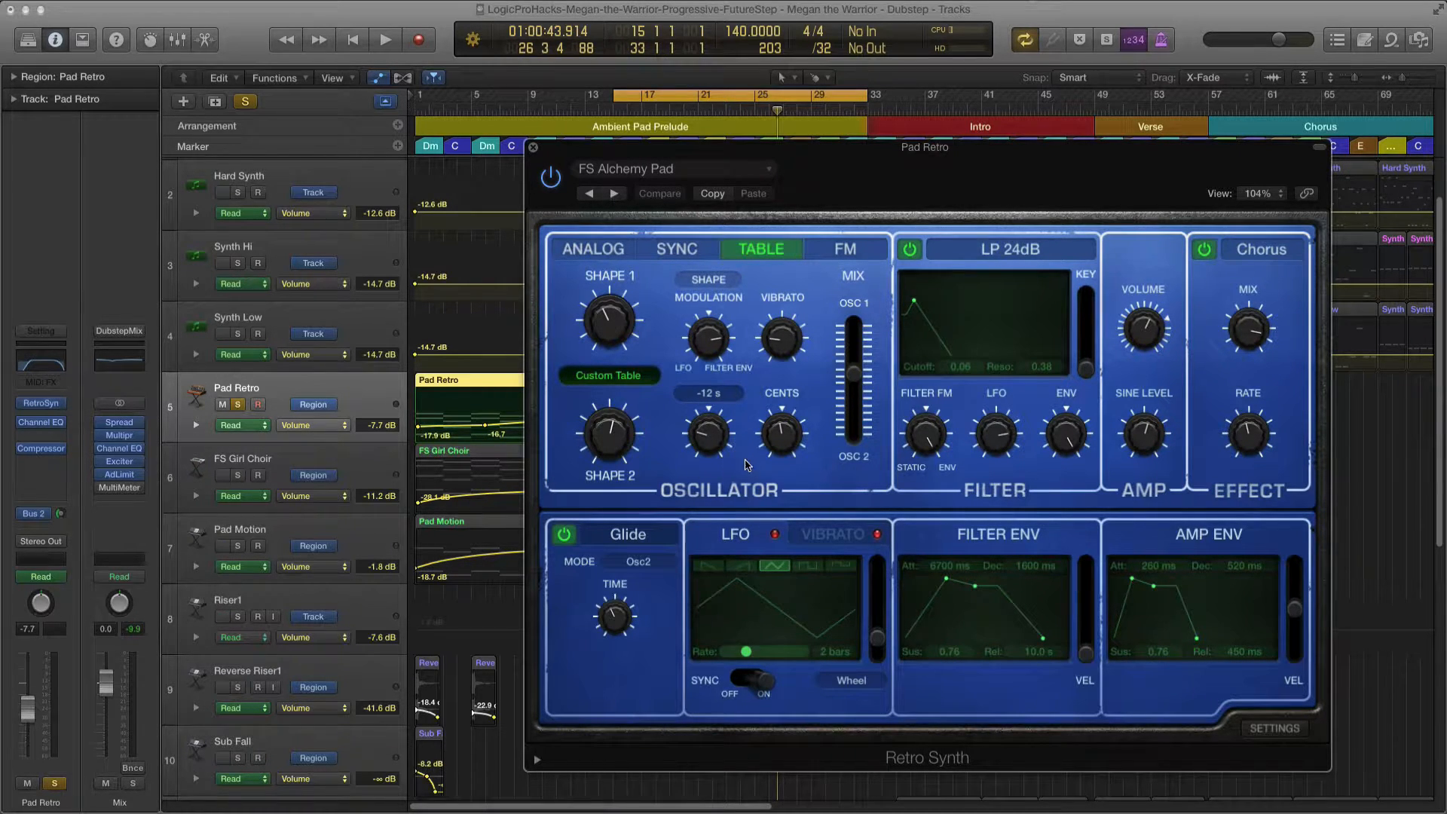
{"action": "left_click_drag", "start_coordinate": [771, 152], "coordinate": [802, 137]}
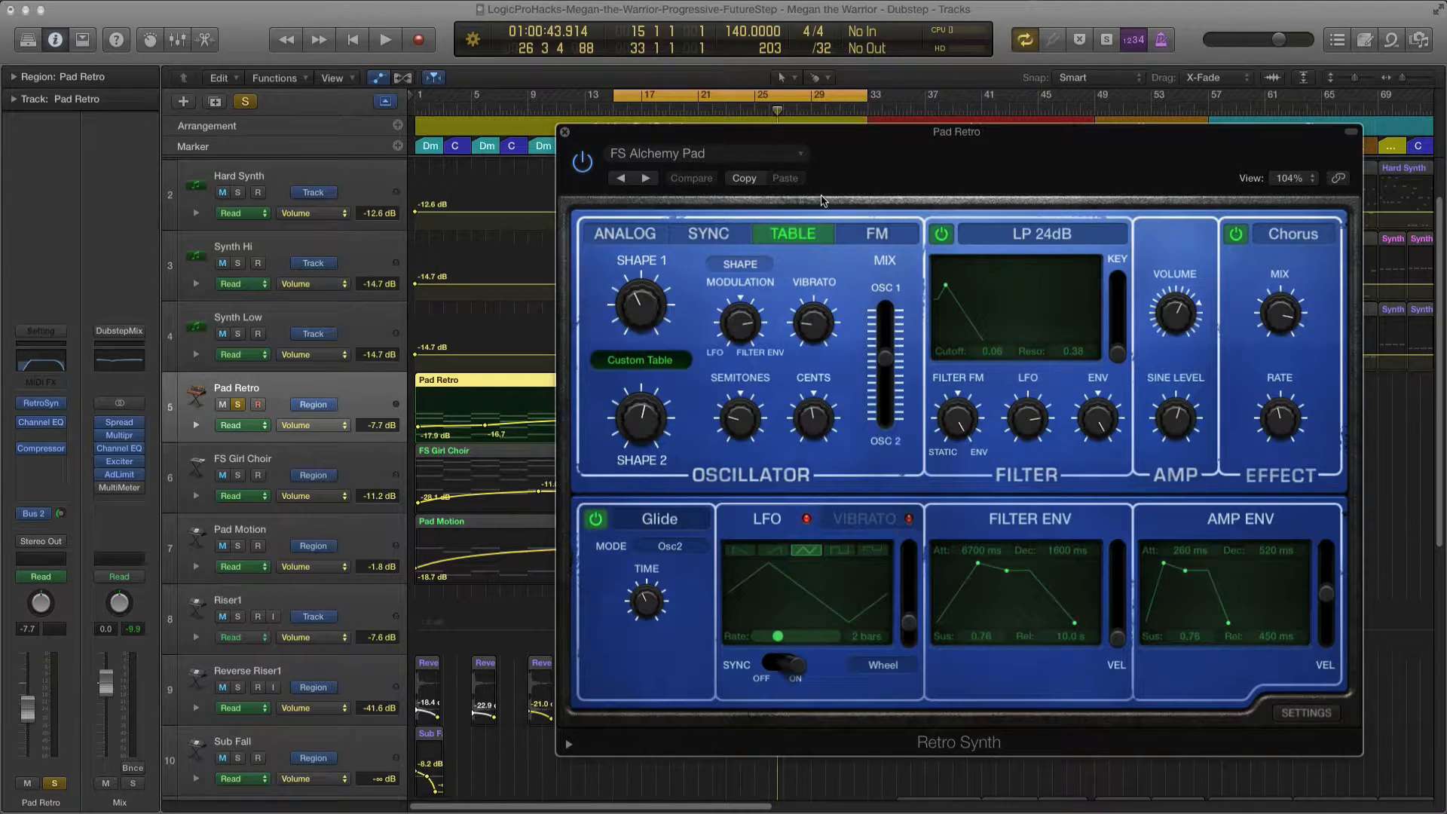
{"action": "left_click_drag", "start_coordinate": [823, 196], "coordinate": [803, 198]}
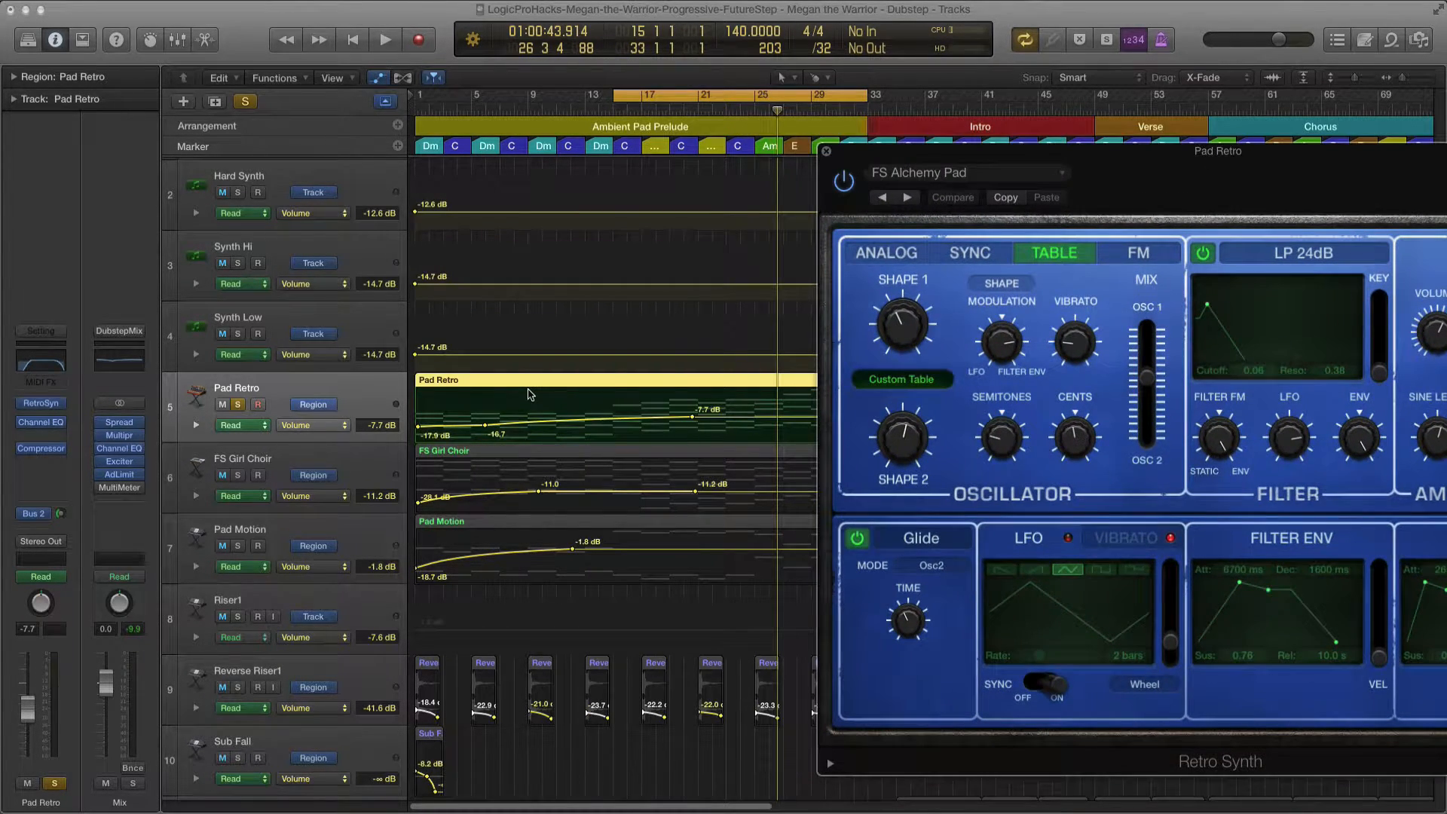
Play the soloed Pad Retro in the cycle with its Retro Synth settings in view, closing the instrument window when done.
{"action": "key", "text": "space"}
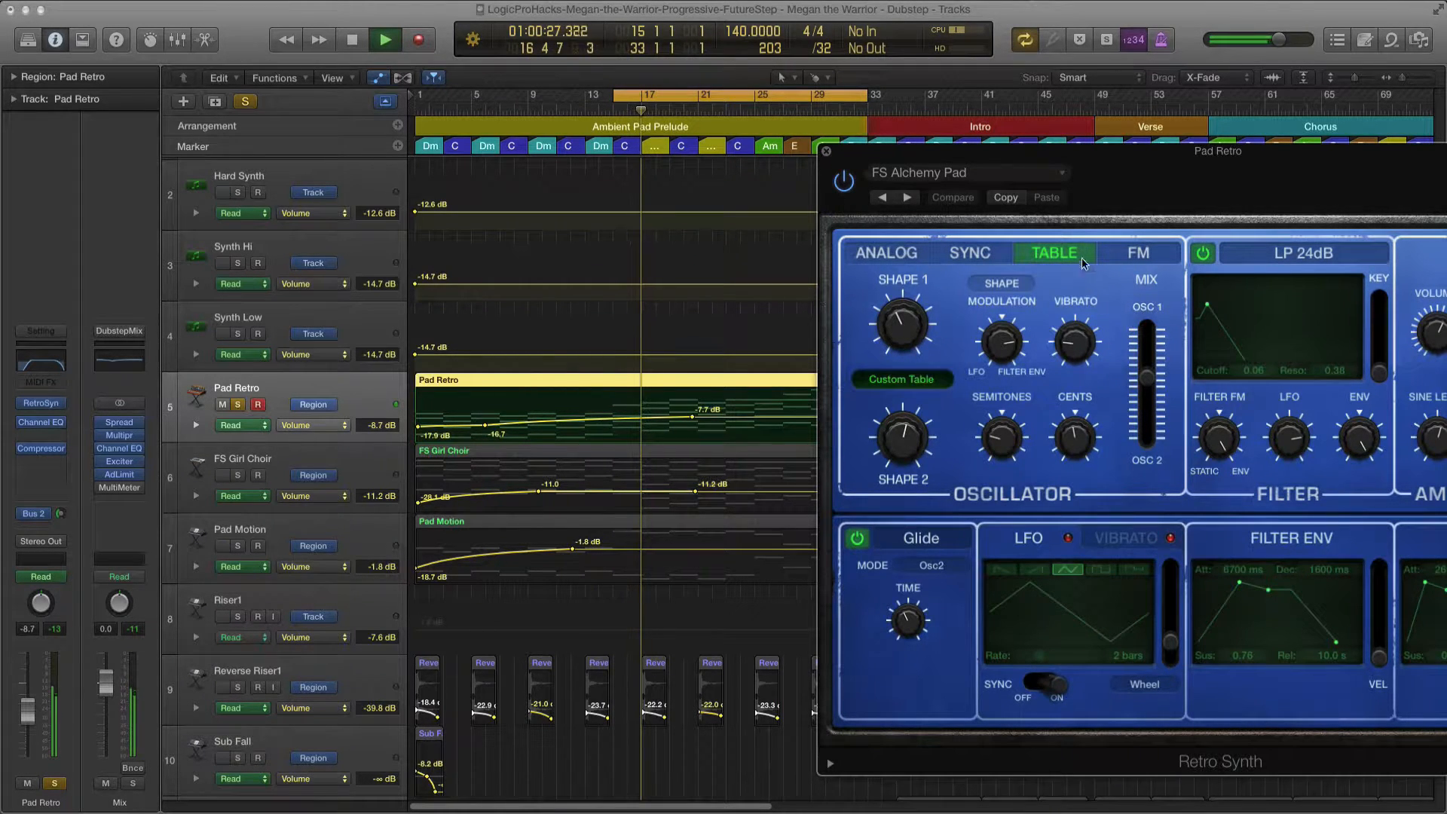
{"action": "left_click_drag", "start_coordinate": [984, 159], "coordinate": [782, 103]}
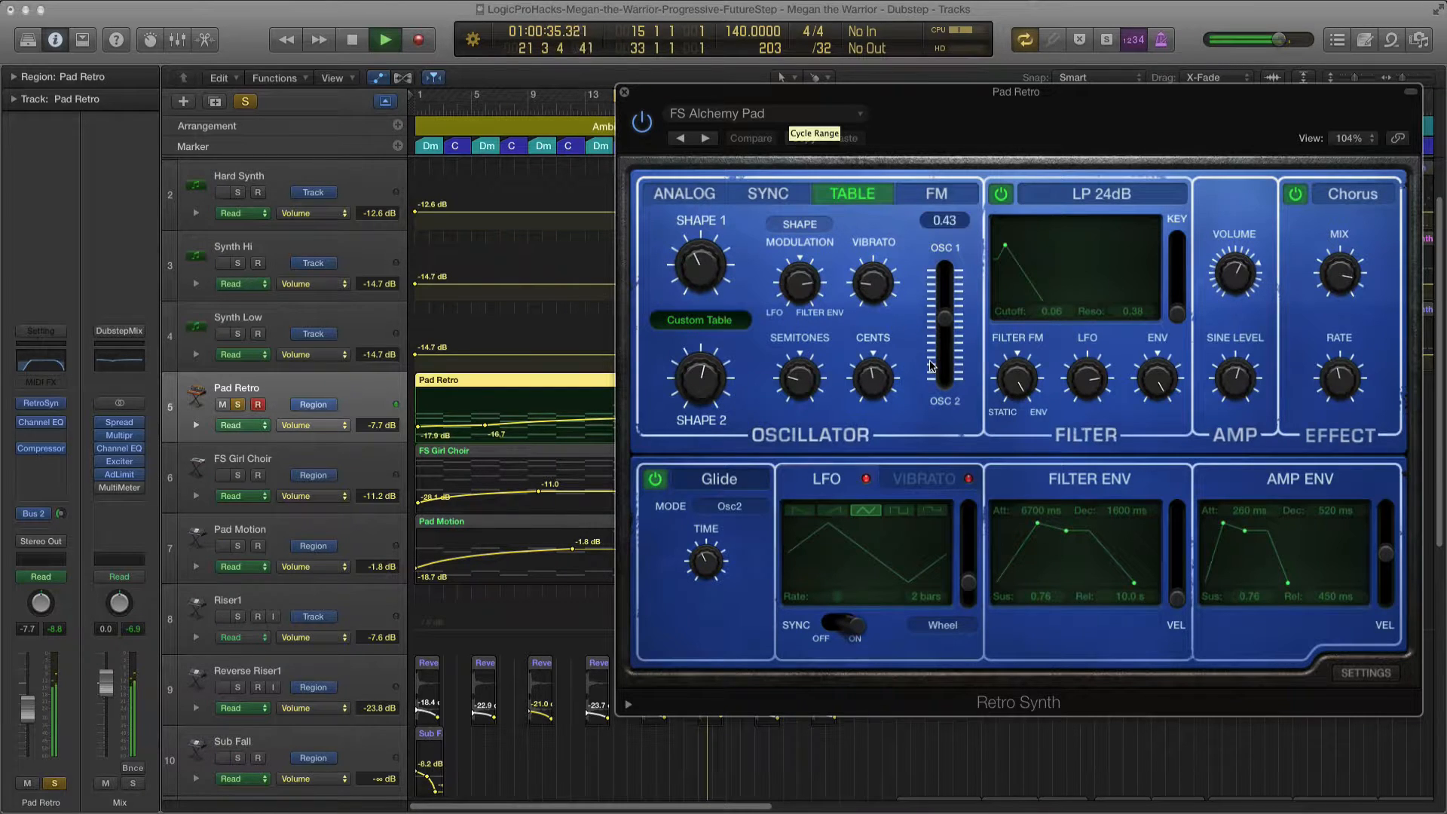
{"action": "left_click_drag", "start_coordinate": [752, 96], "coordinate": [728, 131]}
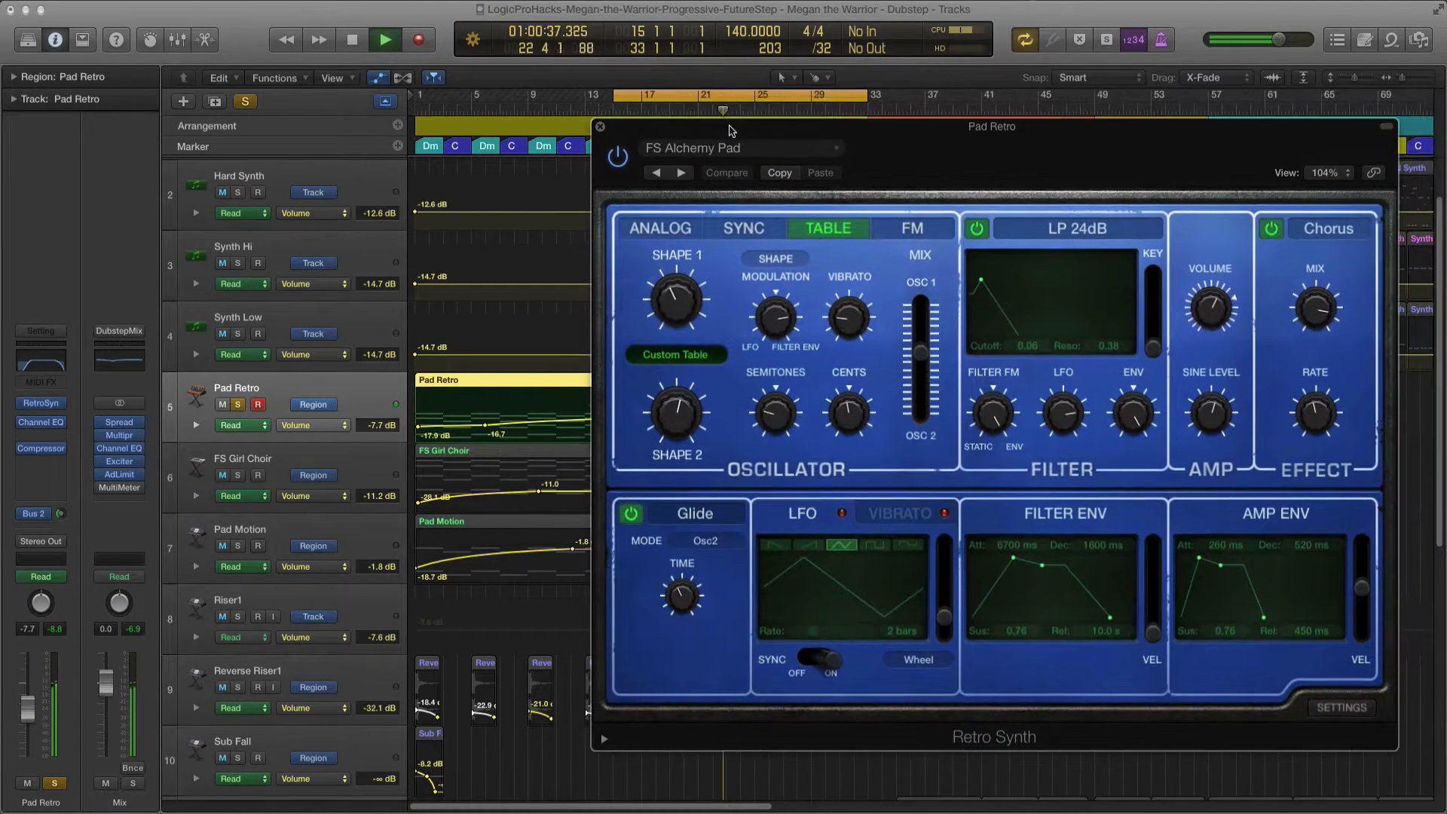
{"action": "key", "text": "space"}
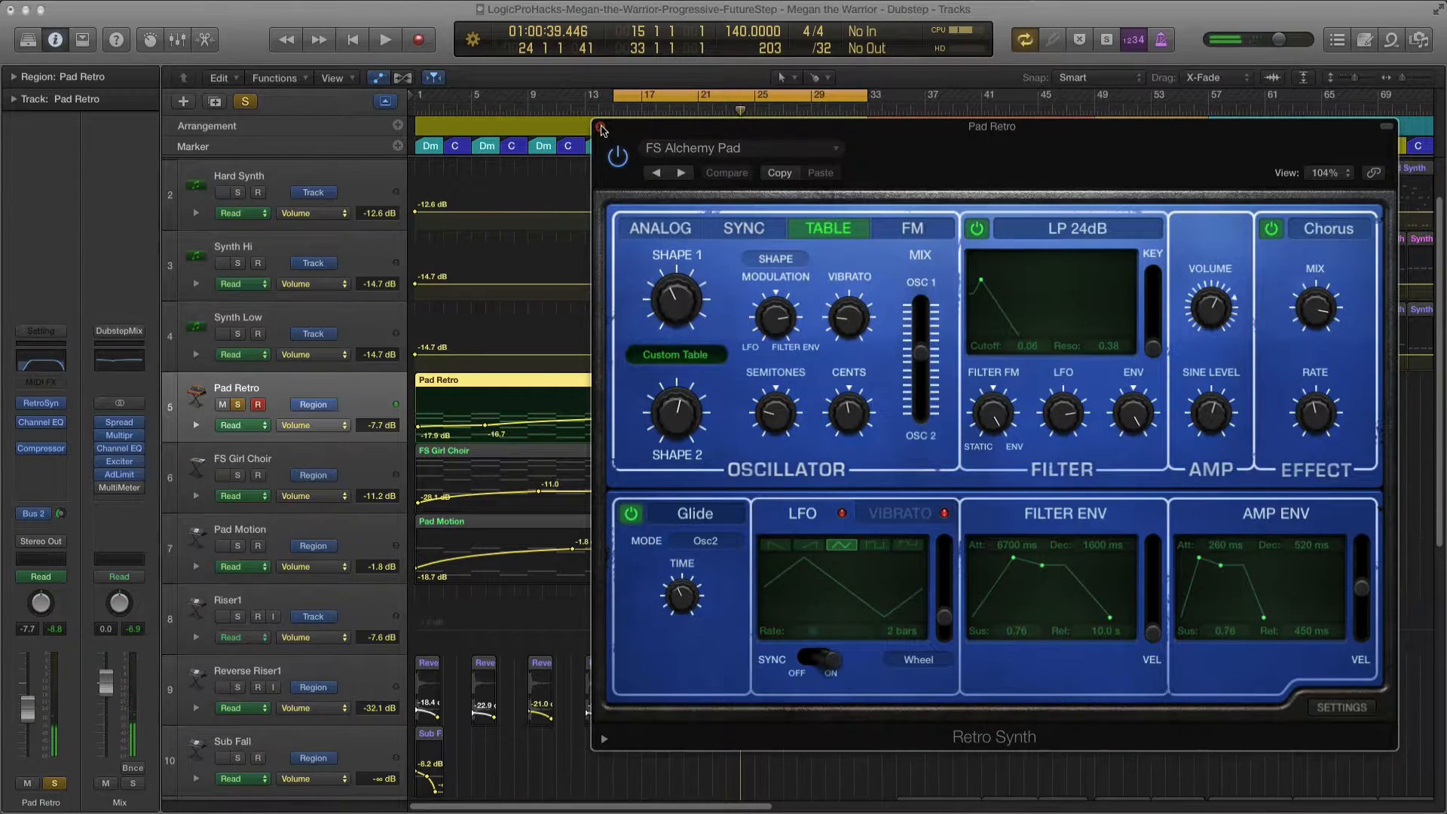
{"action": "left_click", "coordinate": [600, 128]}
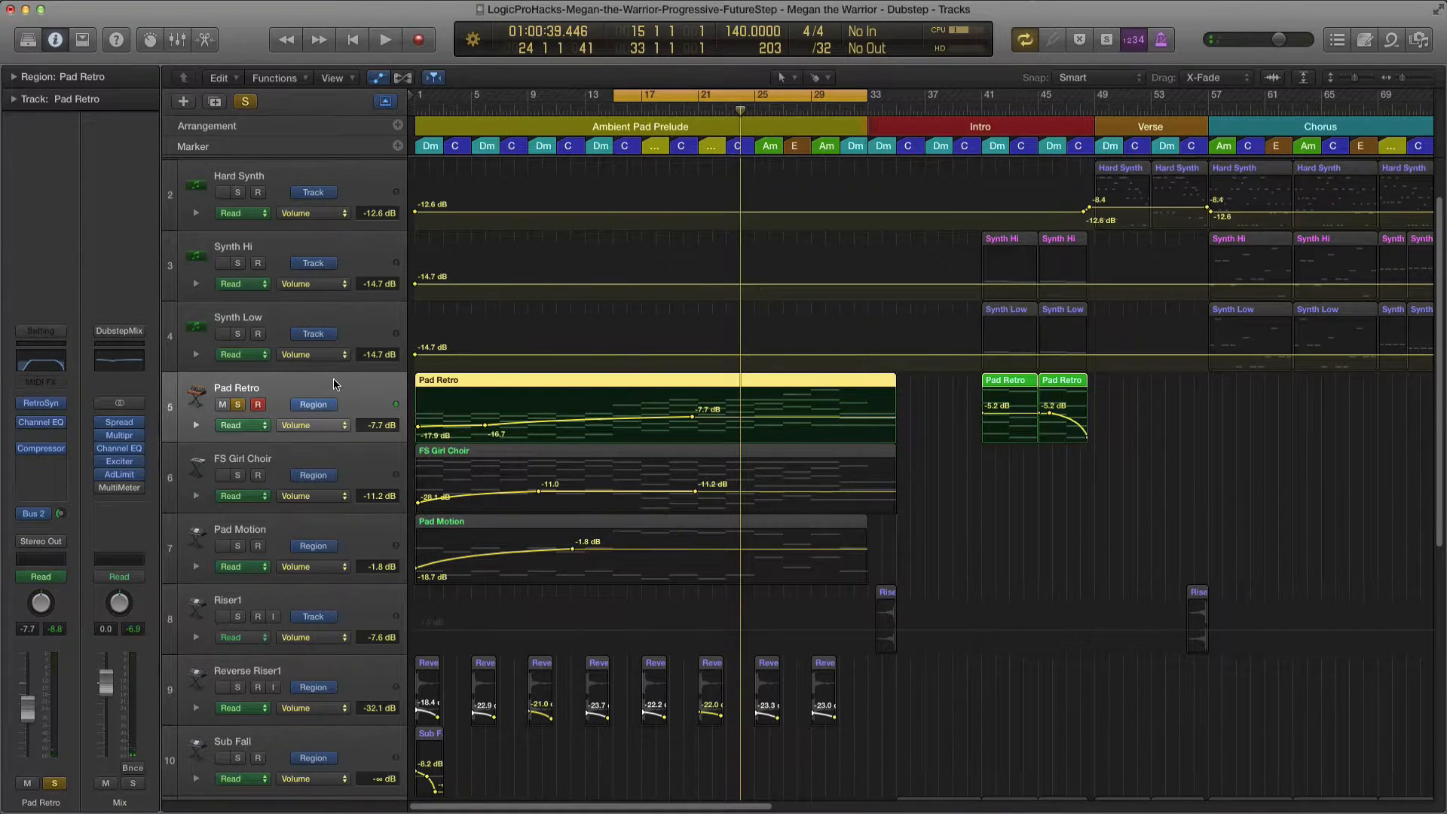
Hide the track automation and play the full arrangement without solos or cycle from about bar 16 of the Ambient Pad Prelude.
{"action": "key", "text": "a"}
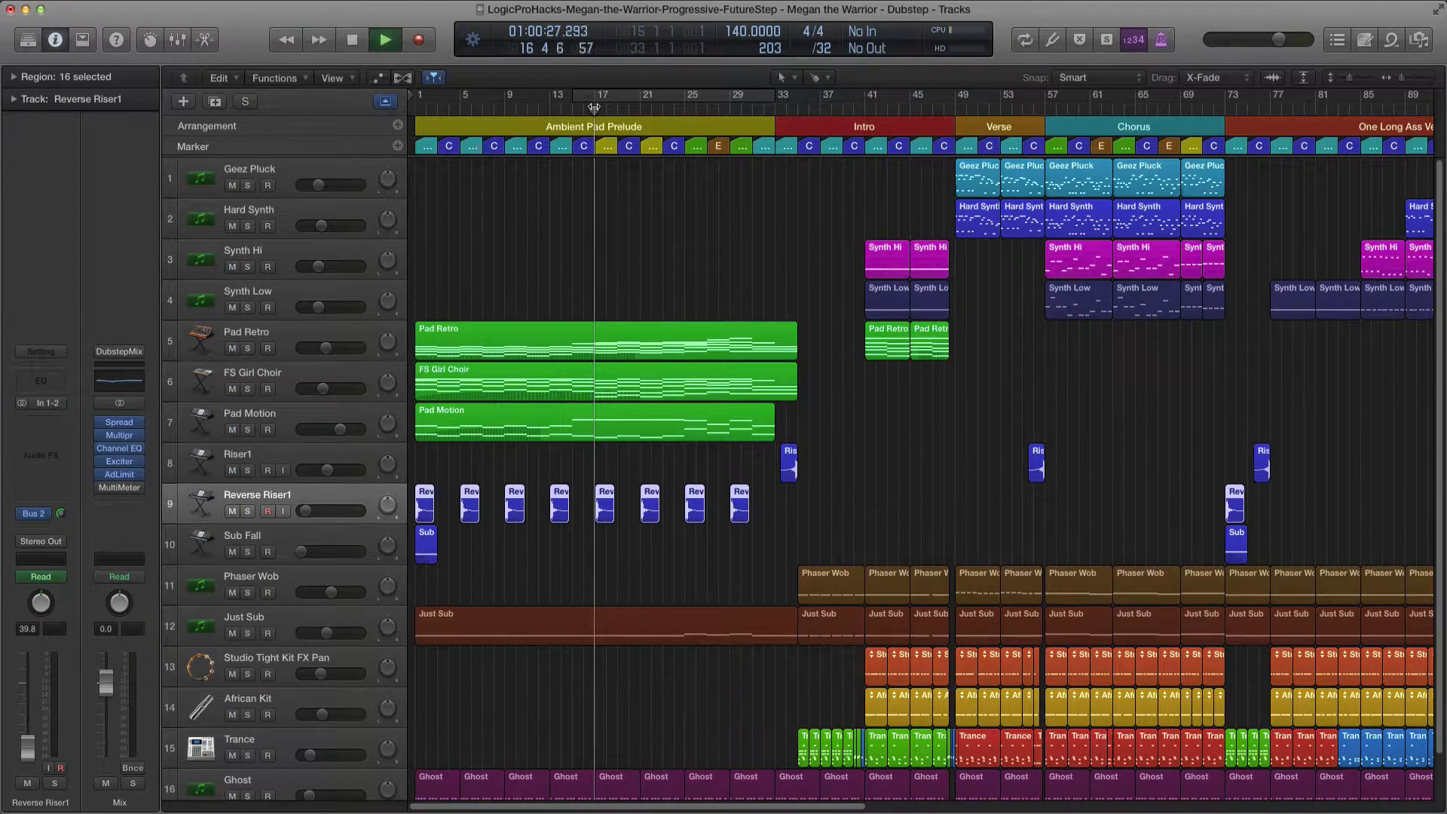
{"action": "key", "text": "super+Right"}
{"action": "key", "text": "super+Right"}
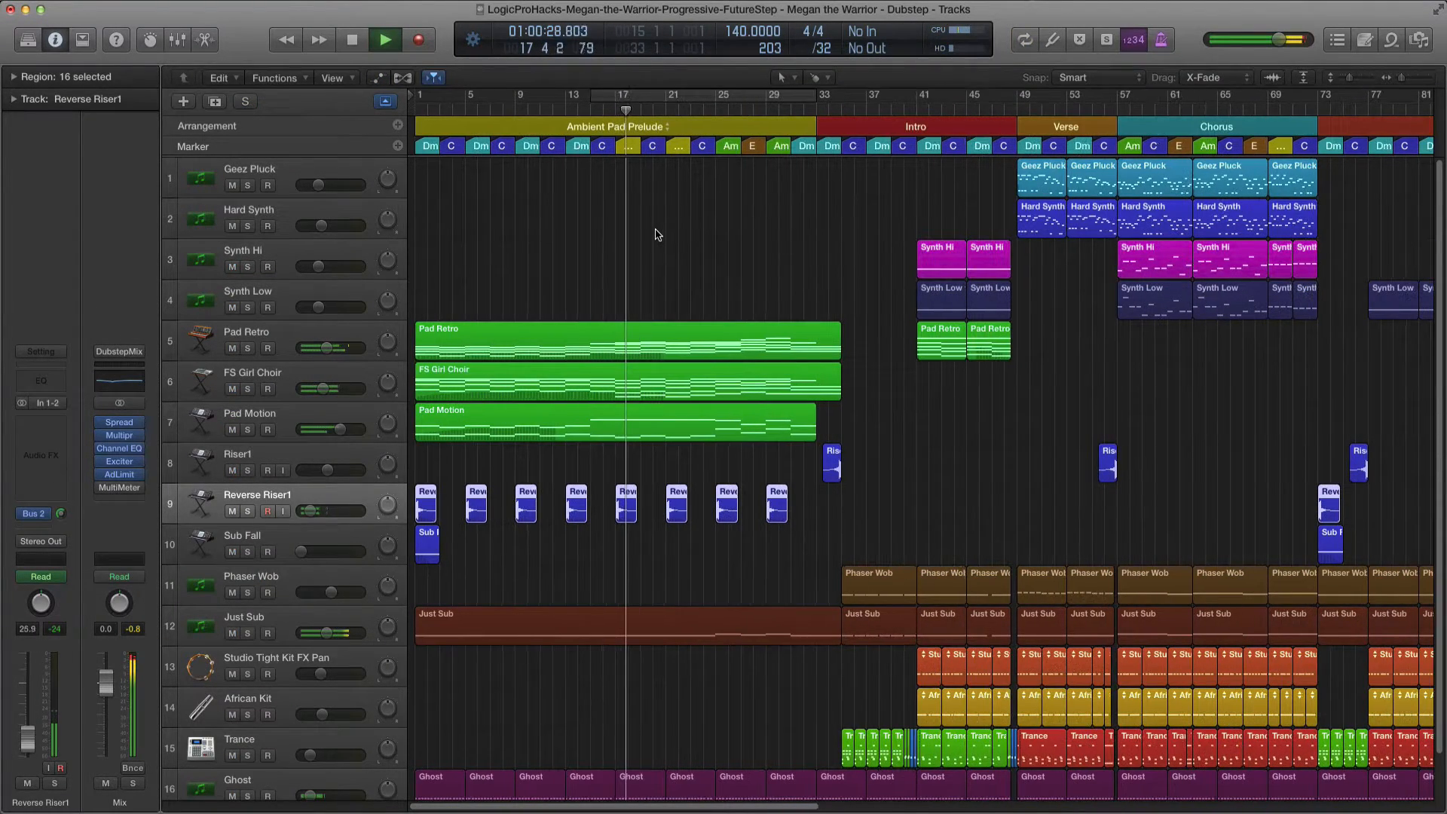
{"action": "key", "text": "super+Right"}
{"action": "key", "text": "super+Right"}
{"action": "key", "text": "super+Right"}
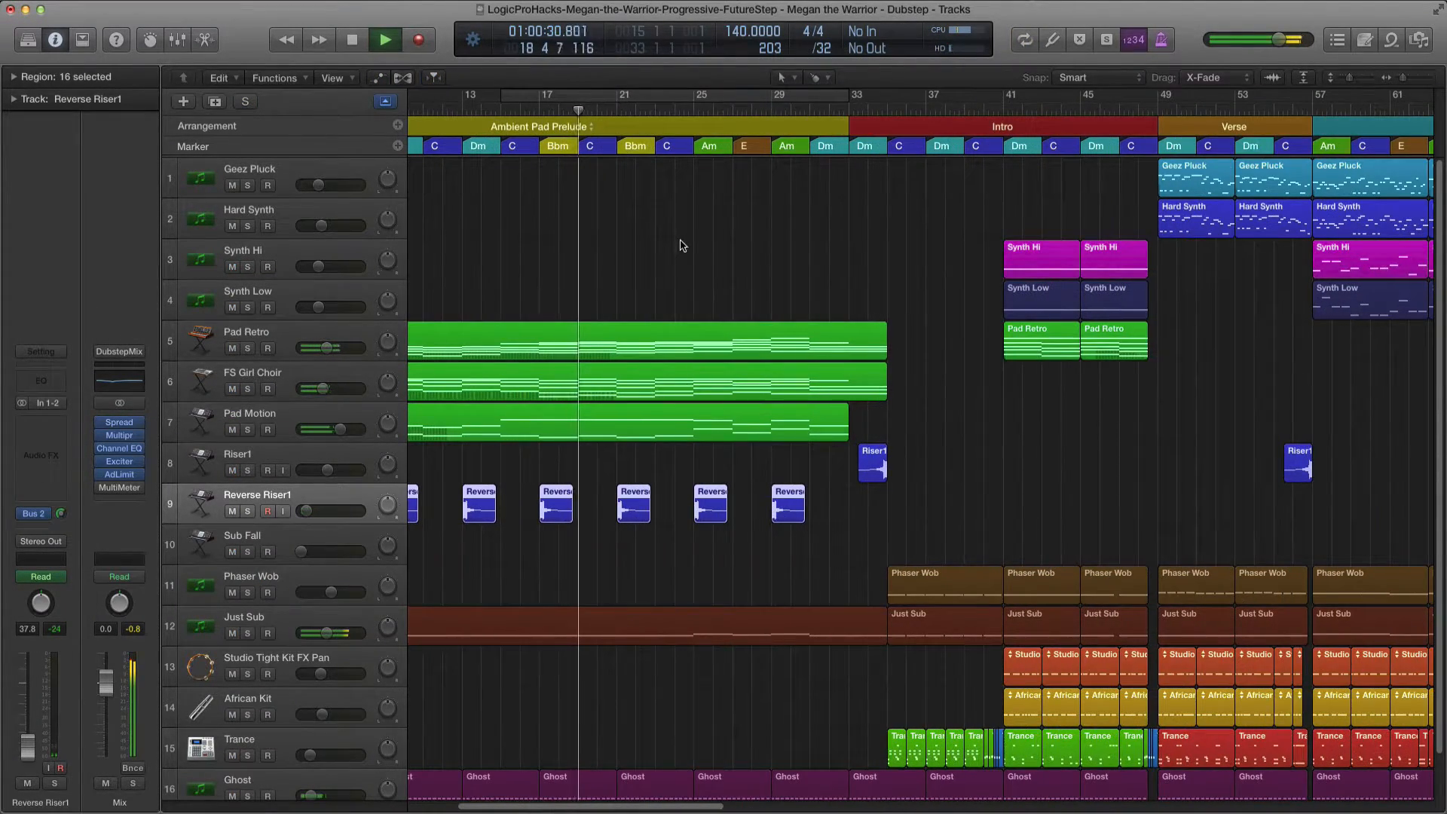
{"action": "scroll", "coordinate": [687, 260], "scroll_direction": "down", "scroll_amount": 1}
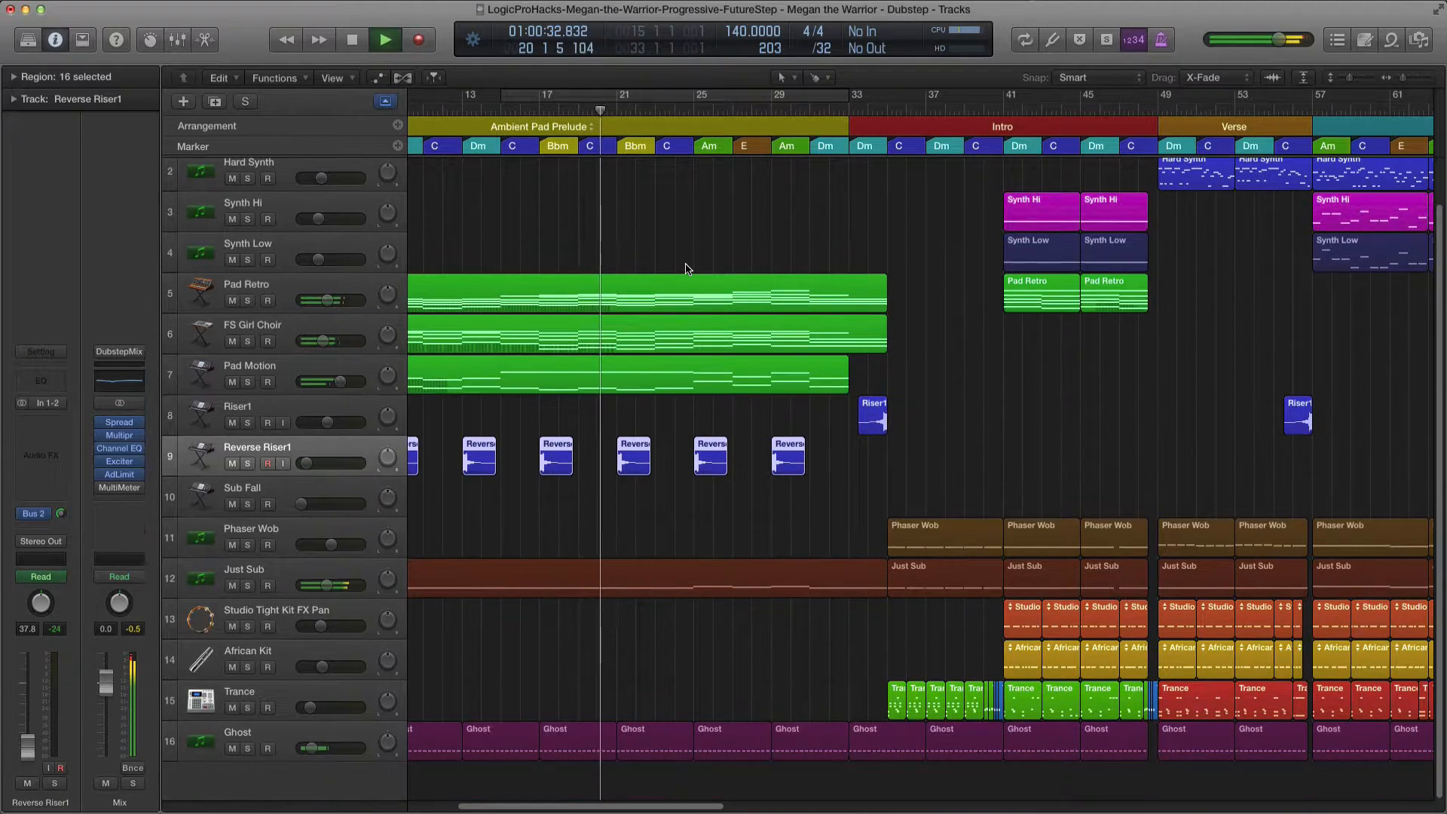
Stop the full-arrangement playback in the Ambient Pad Prelude and move on to the Intro section.
{"action": "scroll", "coordinate": [687, 269], "scroll_direction": "up", "scroll_amount": 1}
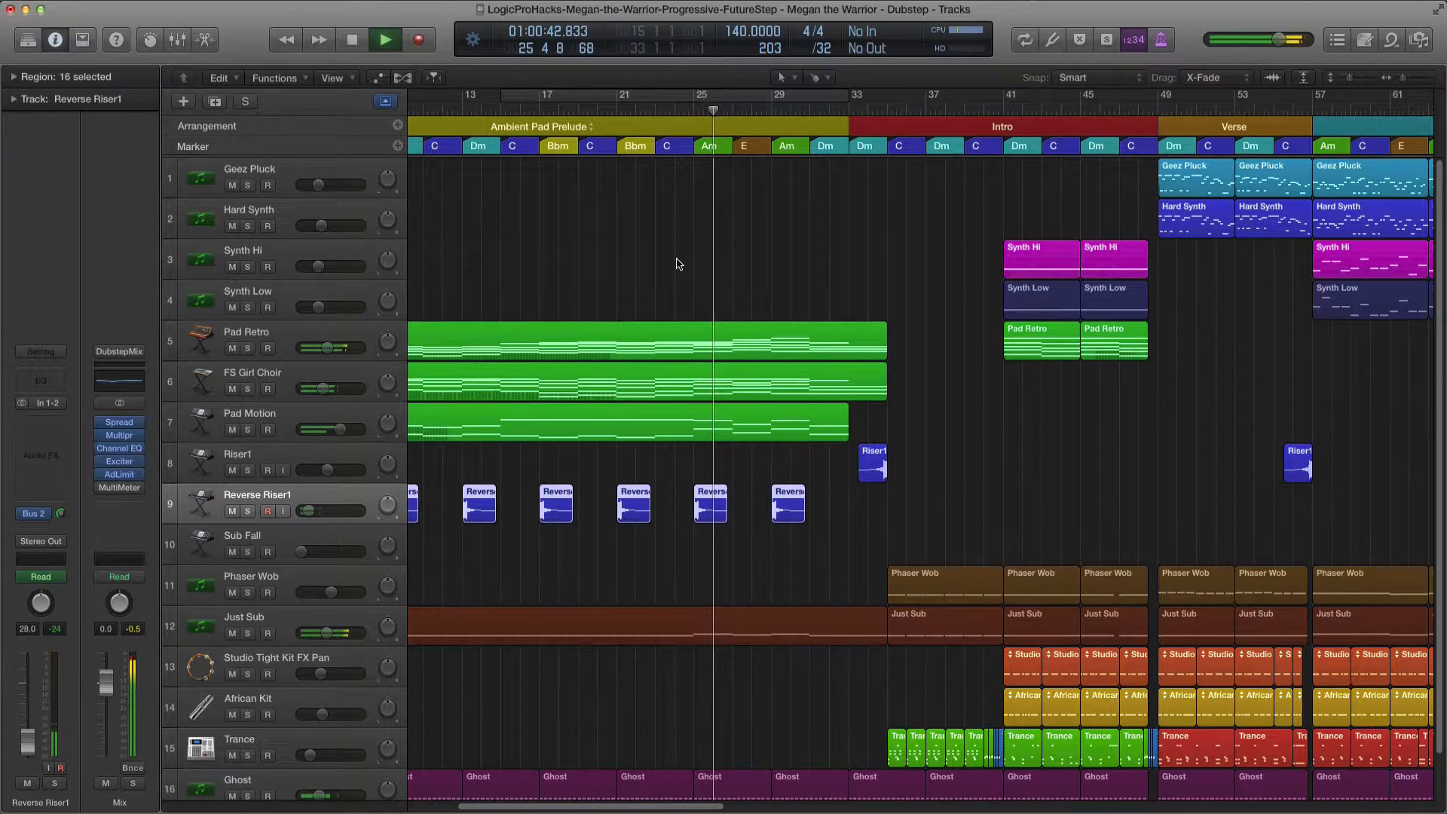
{"action": "key", "text": "space"}
{"action": "scroll", "coordinate": [704, 271], "scroll_direction": "right", "scroll_amount": 5}
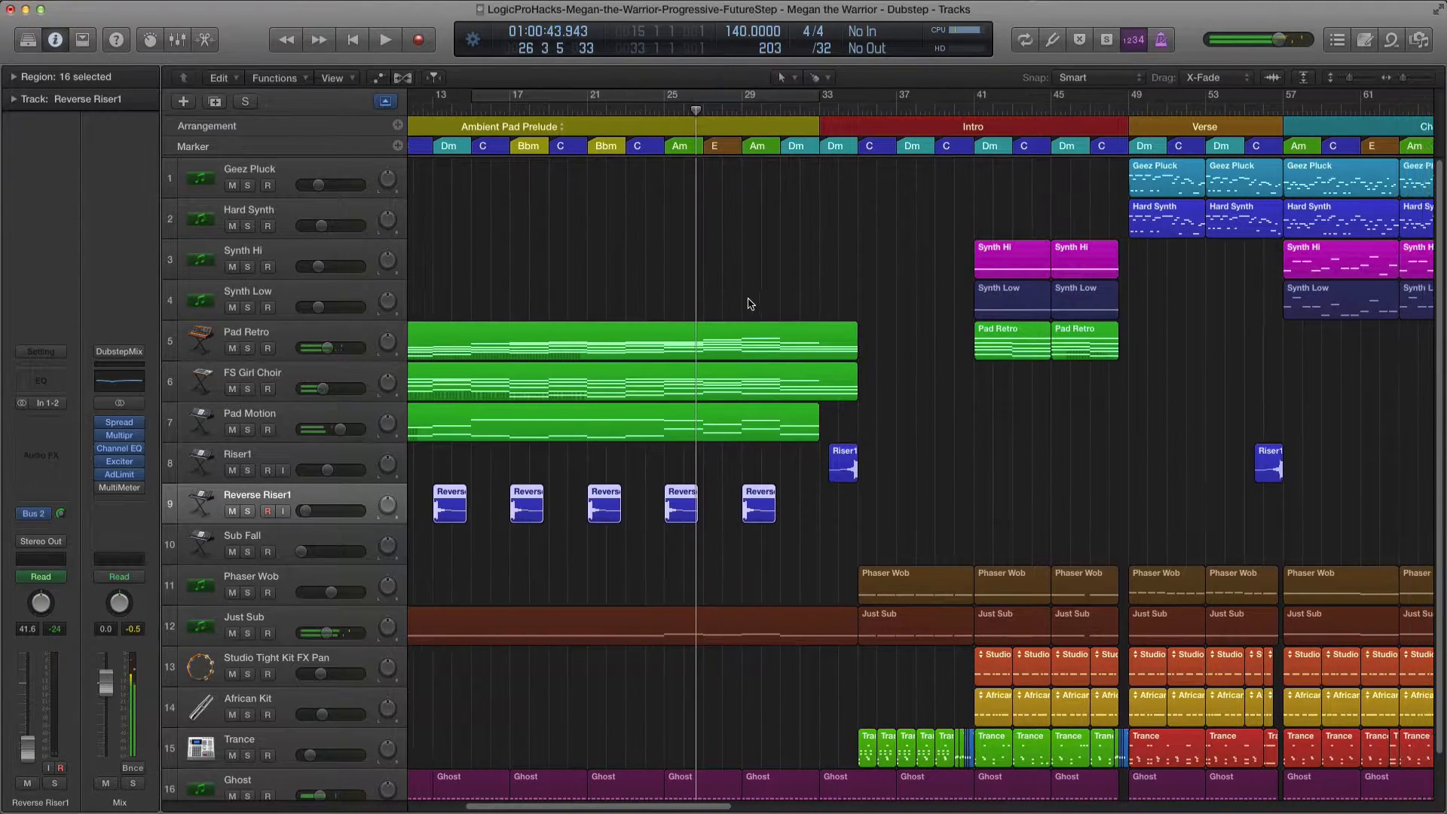
{"action": "key", "text": "super+Left"}
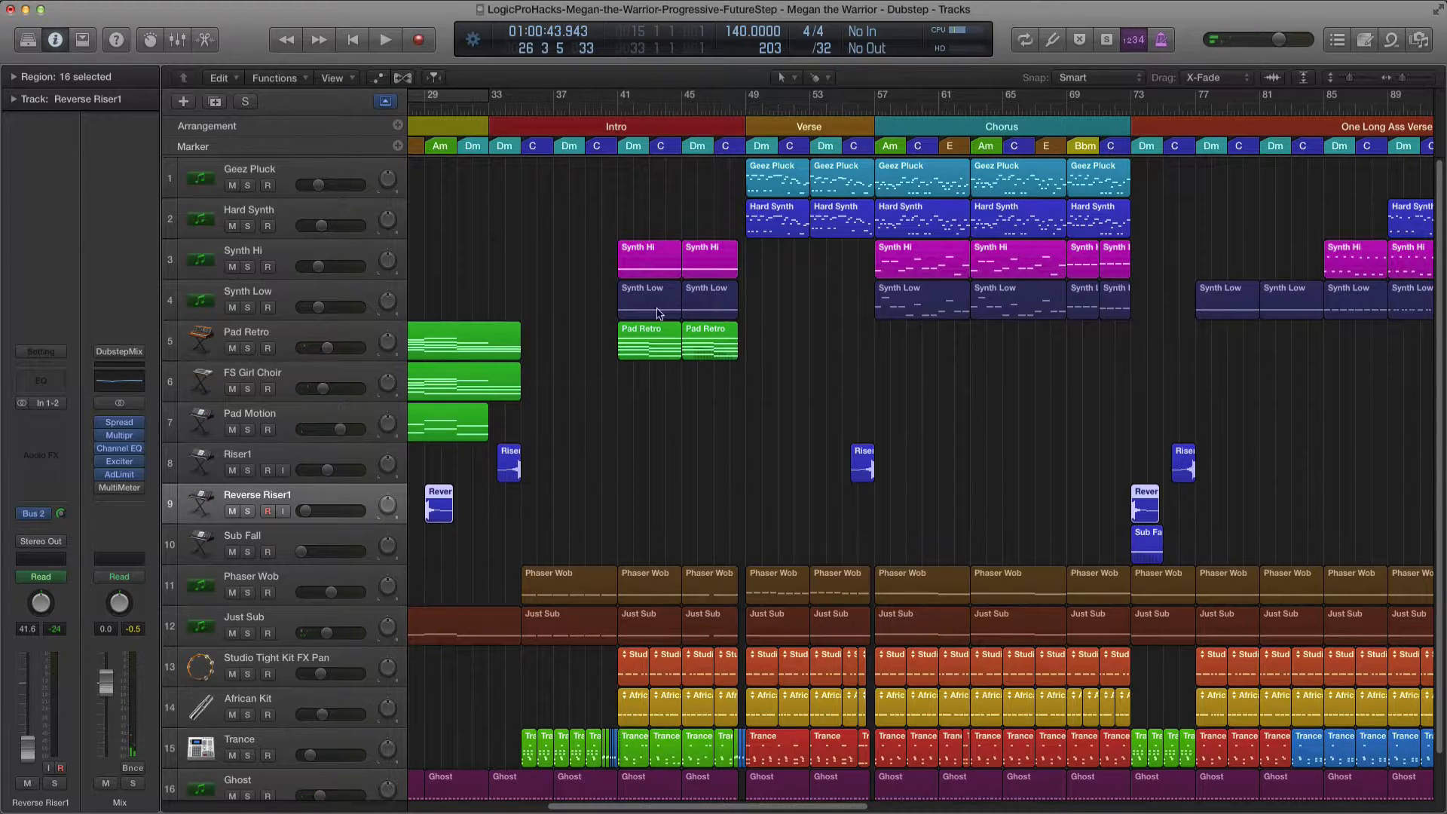
Select the Synth Low track and open its Massive with the Happy Synth Funk preset, placing the window clear of the Intro regions.
{"action": "left_click", "coordinate": [293, 297]}
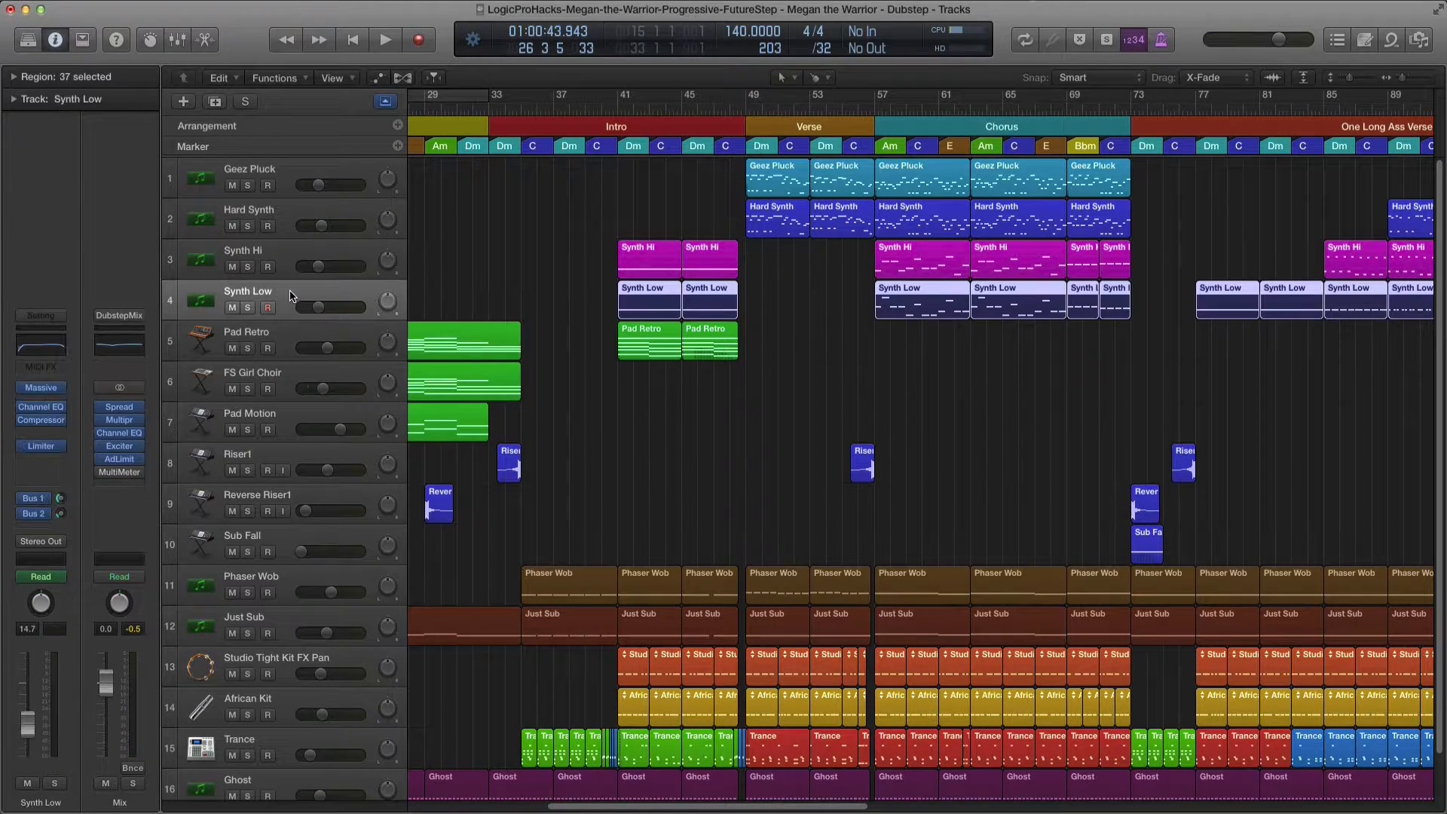
{"action": "key", "text": "super+Right"}
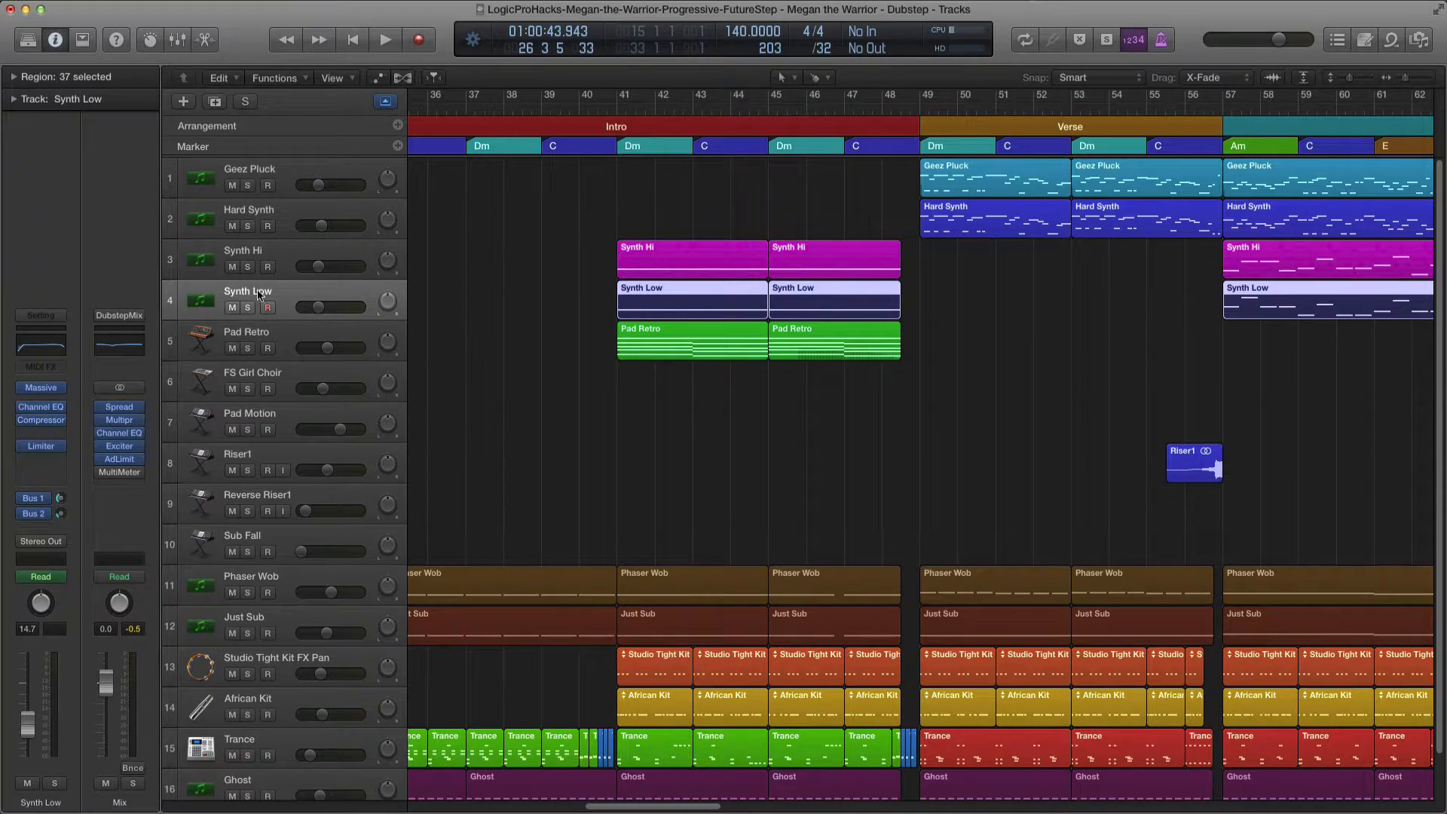
{"action": "left_click", "coordinate": [47, 388]}
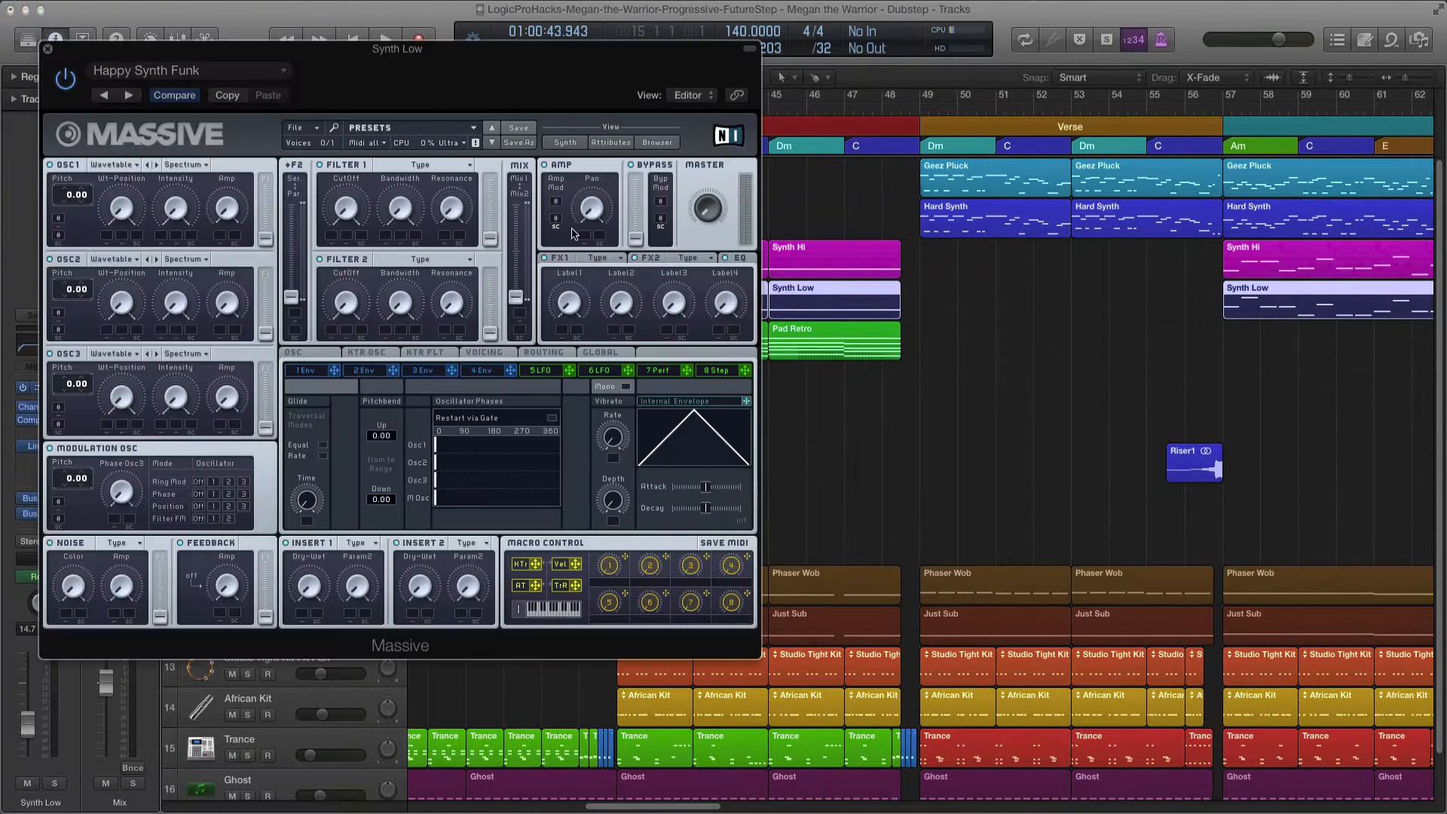
{"action": "left_click_drag", "start_coordinate": [410, 61], "coordinate": [1088, 190]}
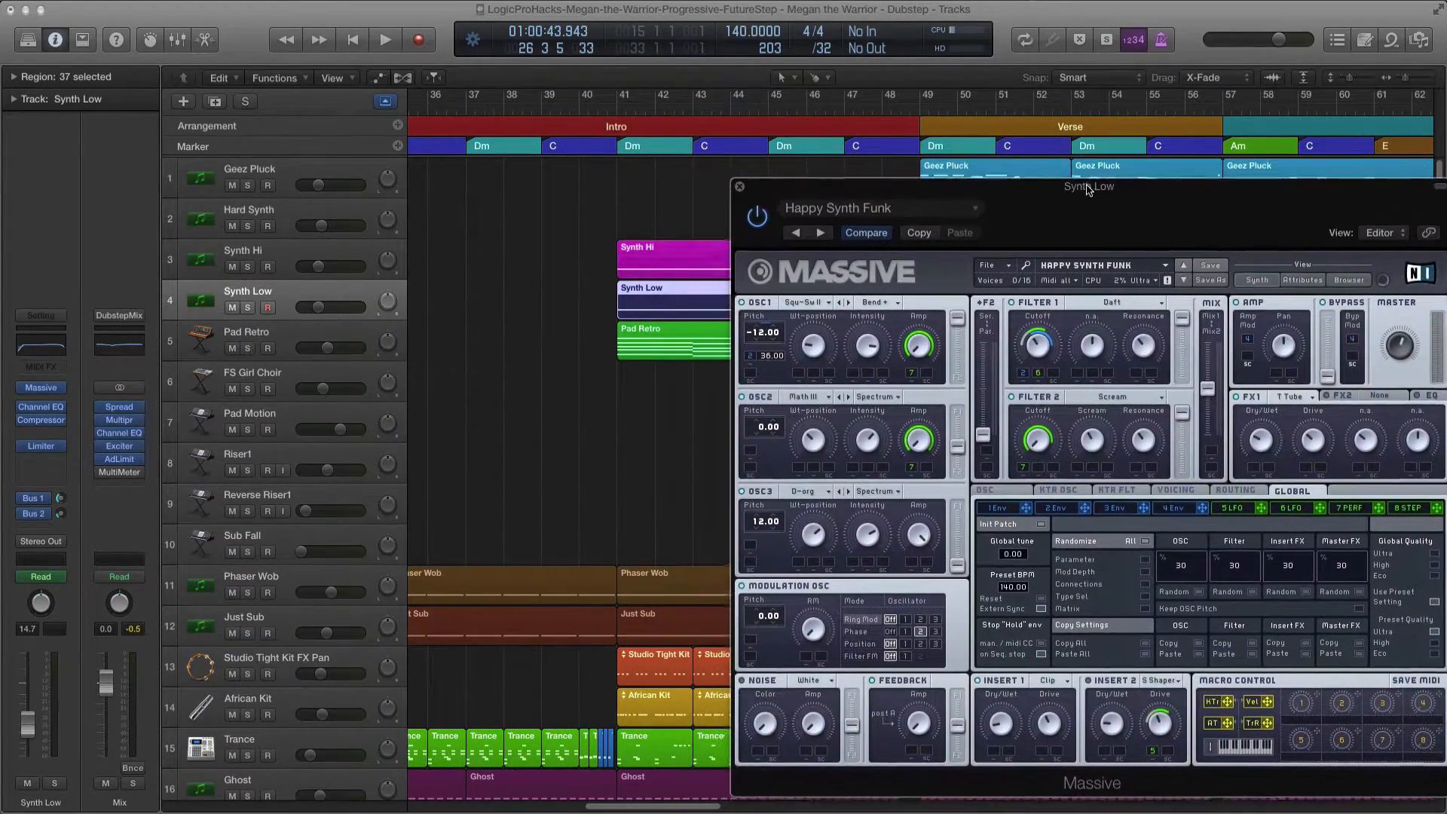
{"action": "left_click_drag", "start_coordinate": [793, 194], "coordinate": [1007, 186]}
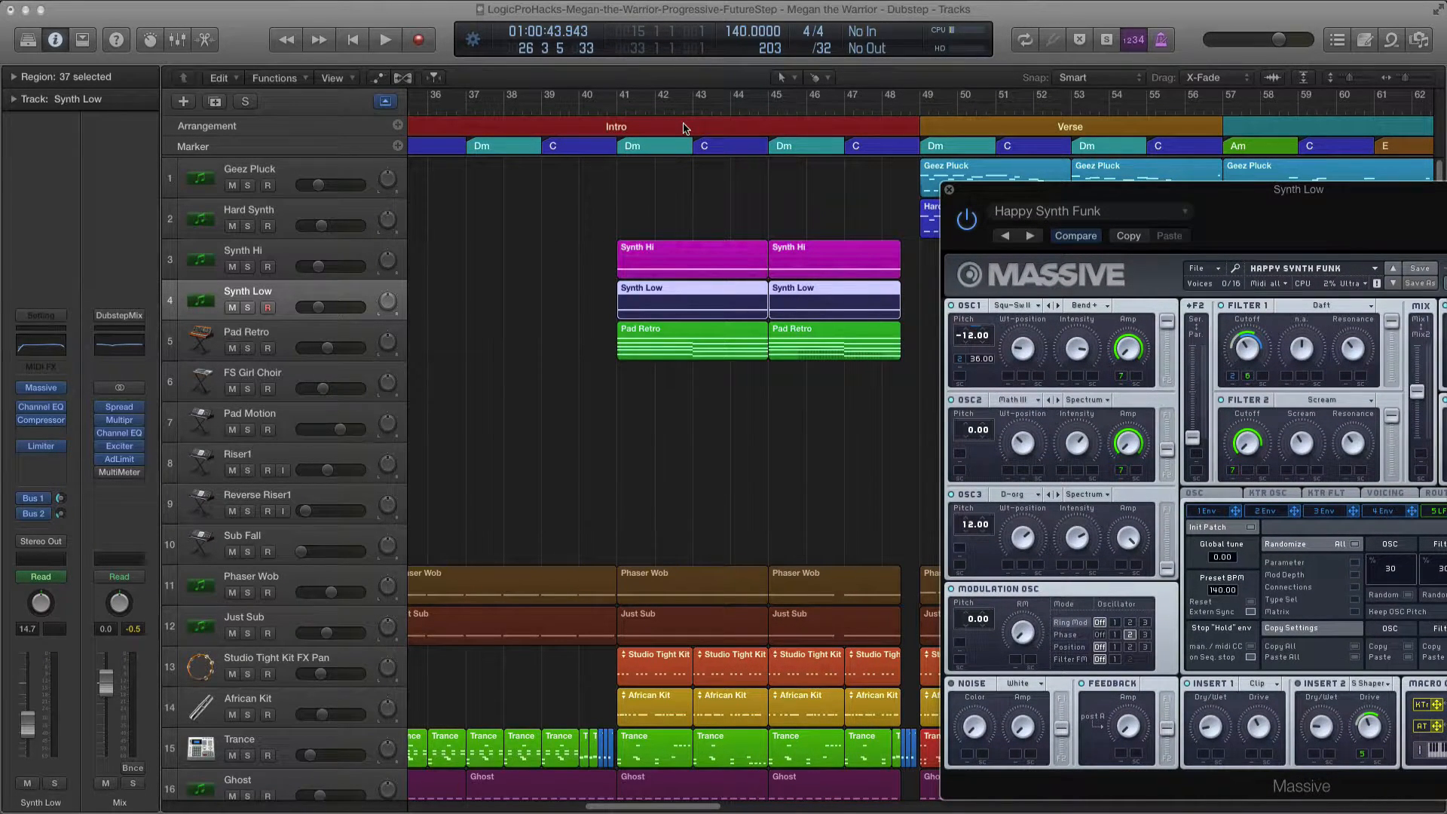
Solo Synth Low together with Ghost and play the Intro from bar 41 with the Massive settings in view.
{"action": "left_click", "coordinate": [246, 308]}
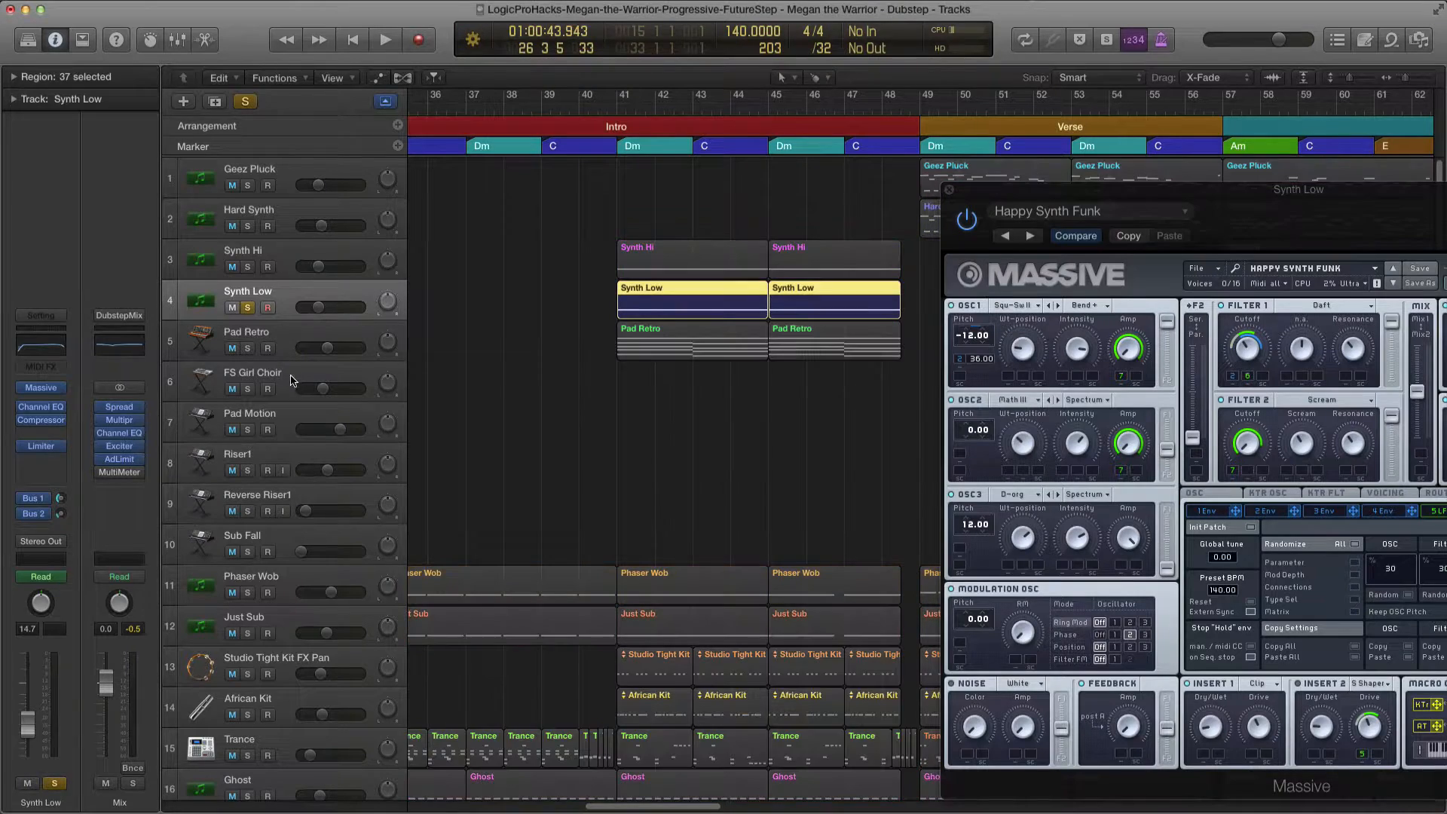
{"action": "key", "text": "space"}
{"action": "key", "text": "super+Left"}
{"action": "key", "text": "super+Left"}
{"action": "key", "text": "super+Left"}
{"action": "key", "text": "super+Left"}
{"action": "key", "text": "super+Left"}
{"action": "key", "text": "super+Left"}
{"action": "key", "text": "super+Left"}
{"action": "key", "text": "super+Left"}
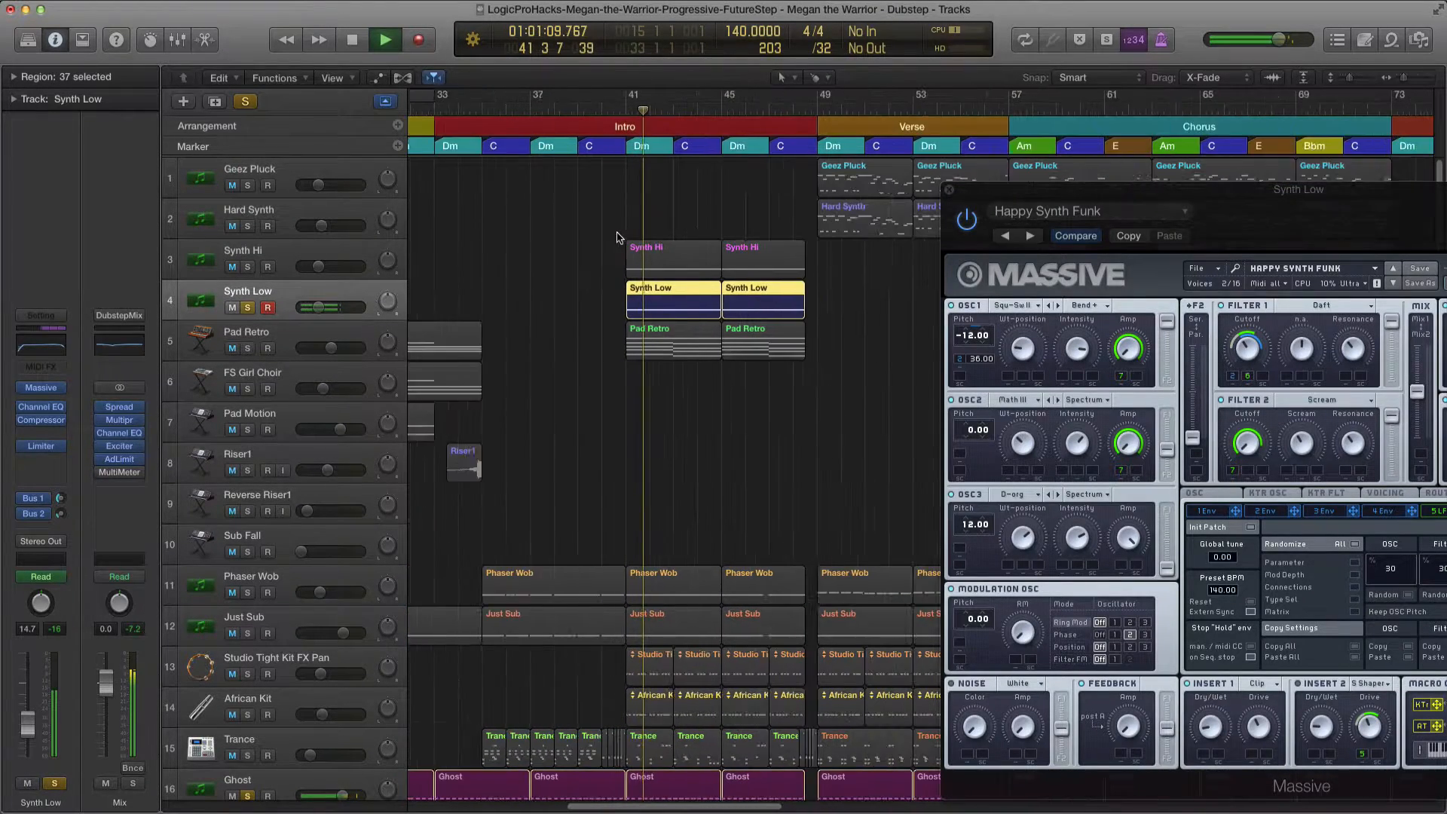
{"action": "key", "text": "super+Right"}
{"action": "key", "text": "super+Right"}
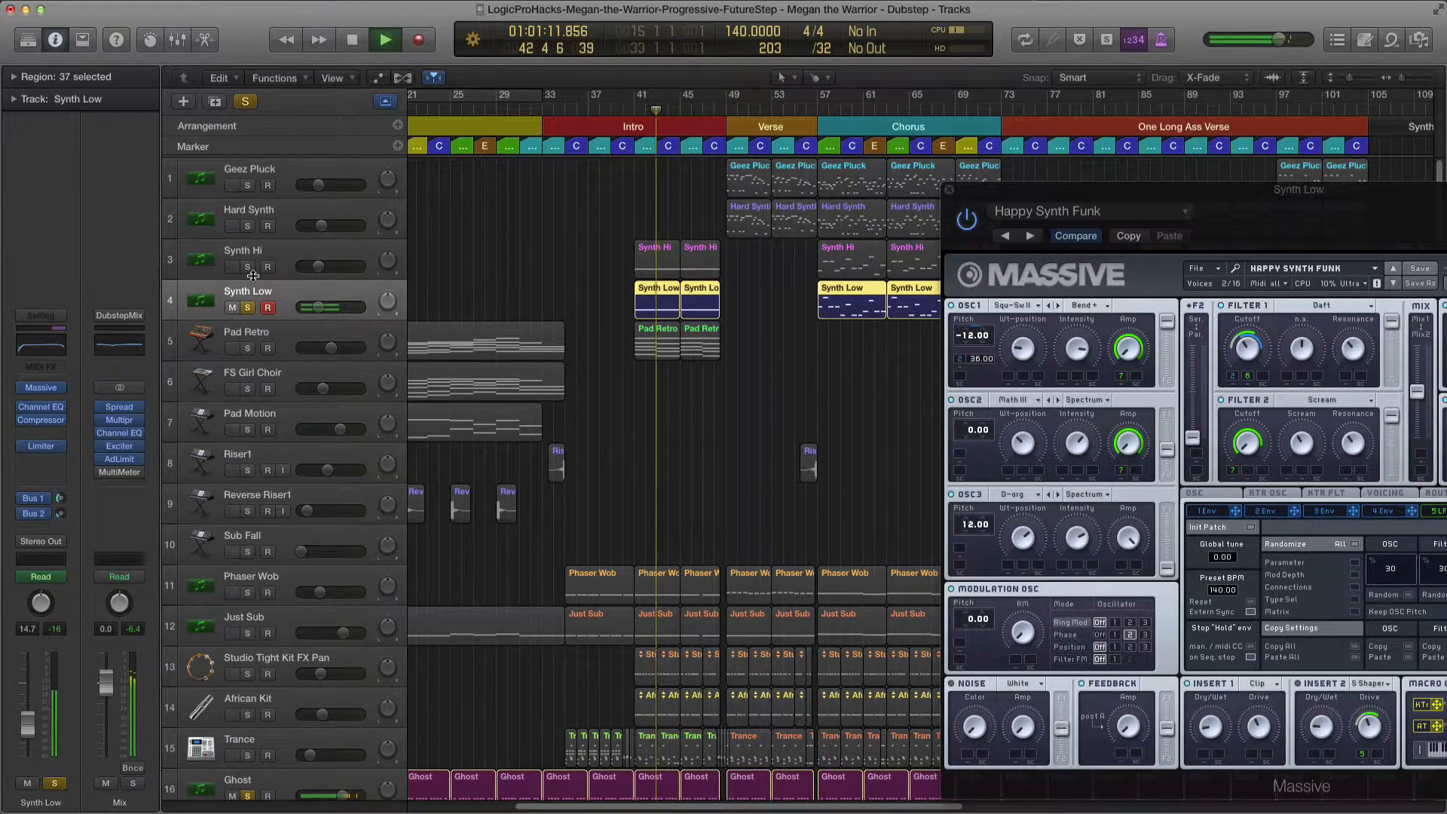
Show Synth Low's Compressor, side-chained to Bus 32, in Graph display during playback, stopping playback and closing the window when done.
{"action": "mouse_move", "coordinate": [41, 427]}
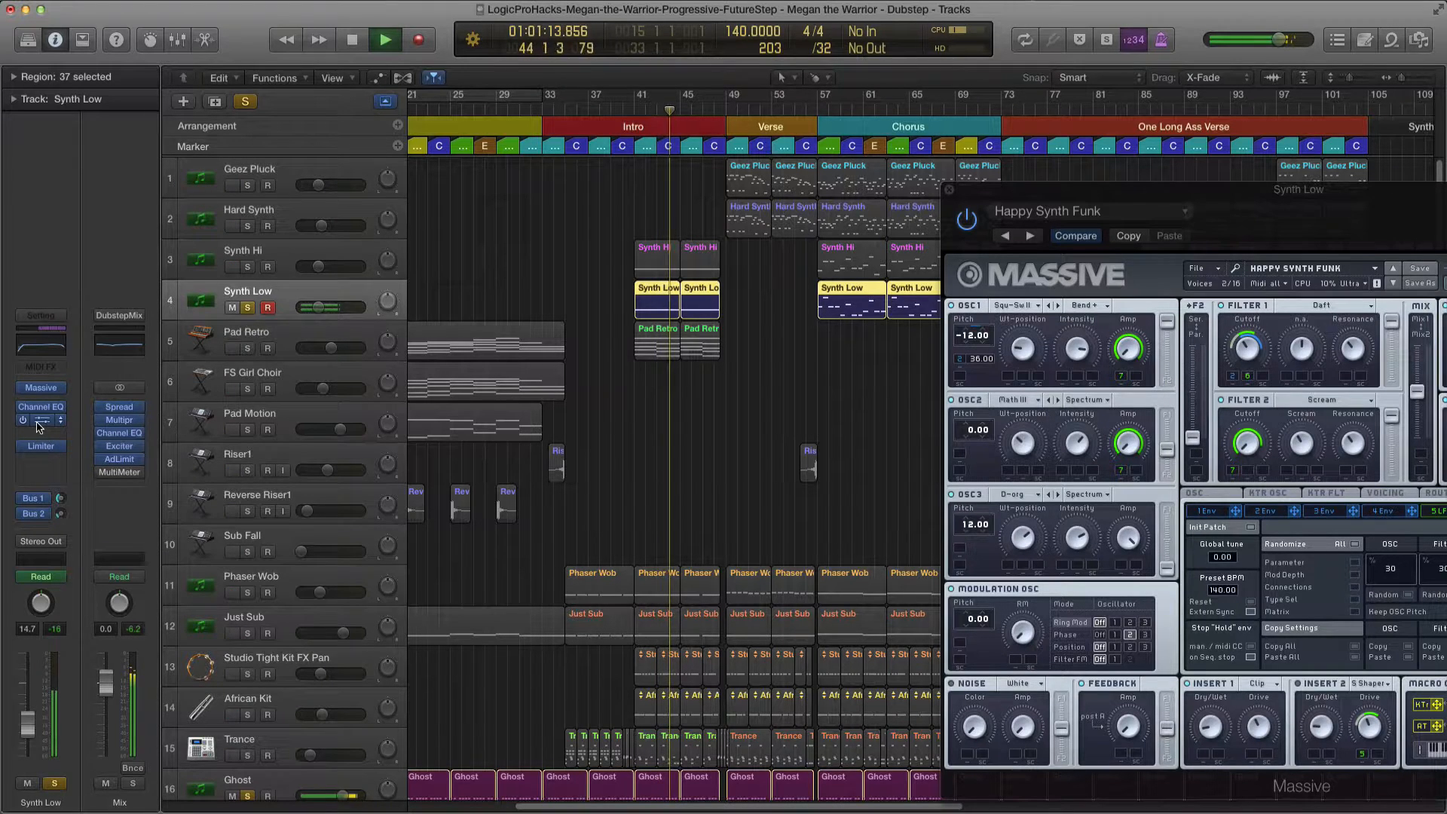
{"action": "left_click", "coordinate": [44, 421]}
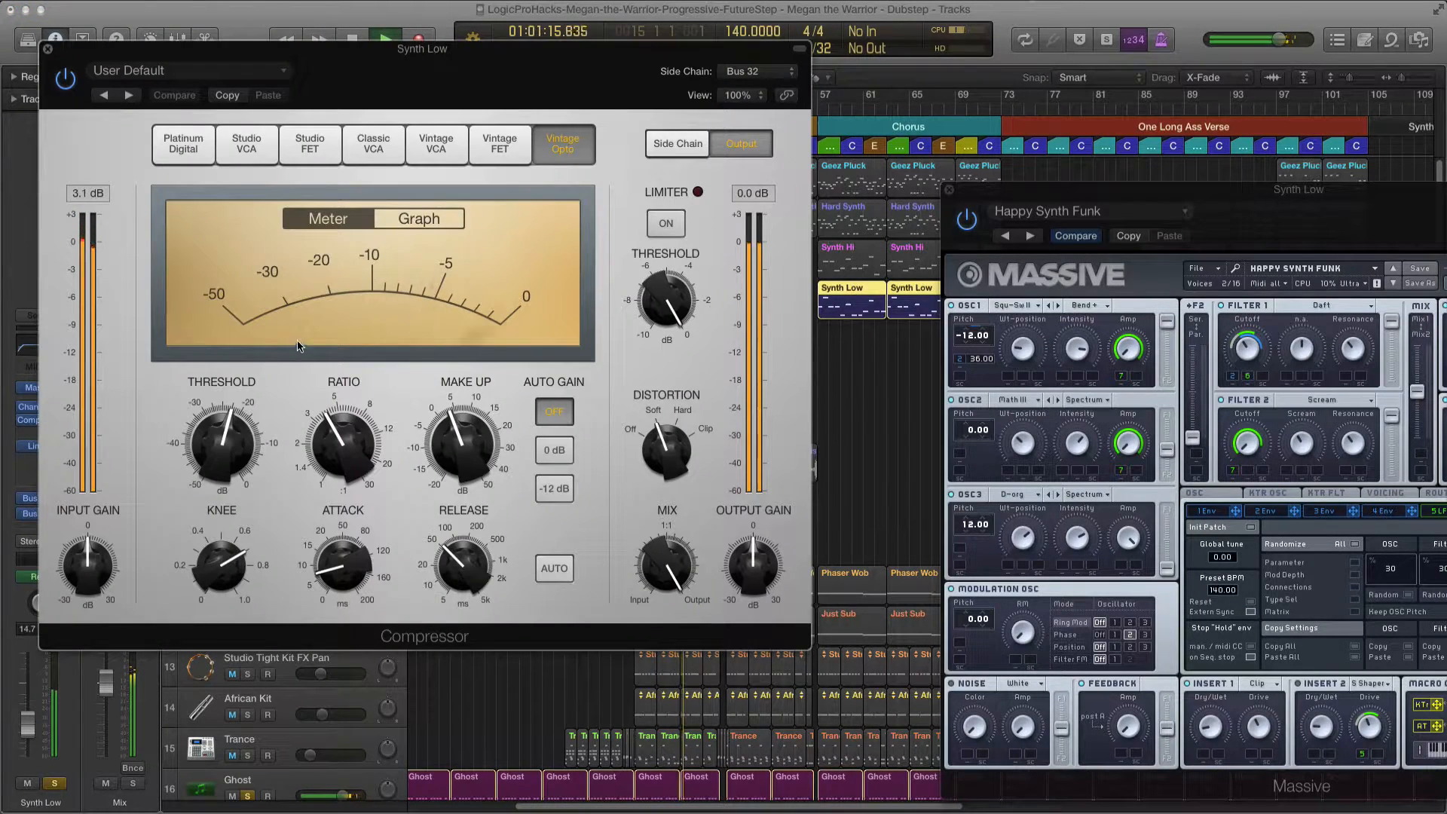
{"action": "left_click", "coordinate": [408, 220]}
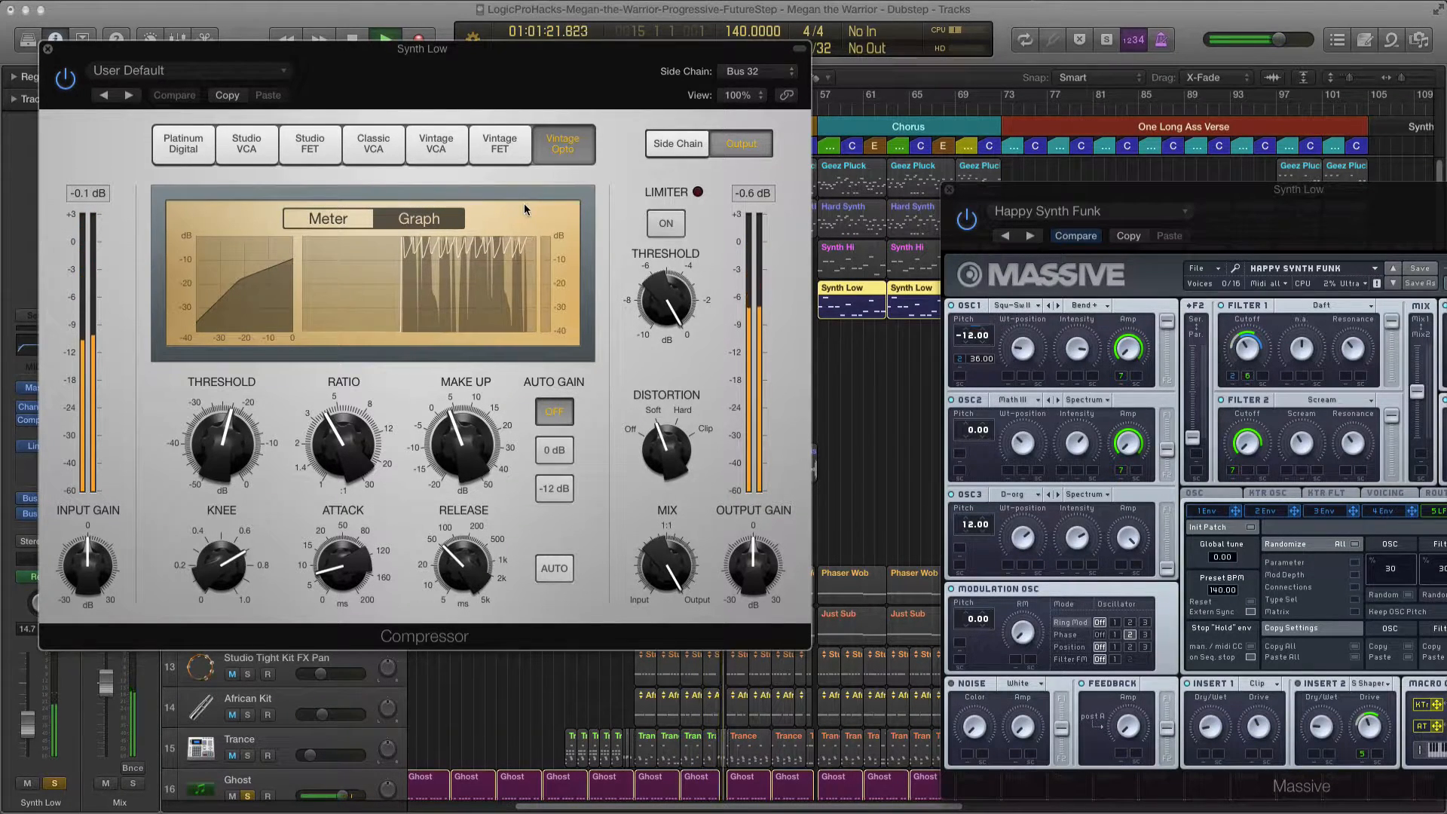
{"action": "key", "text": "space"}
{"action": "left_click", "coordinate": [48, 49]}
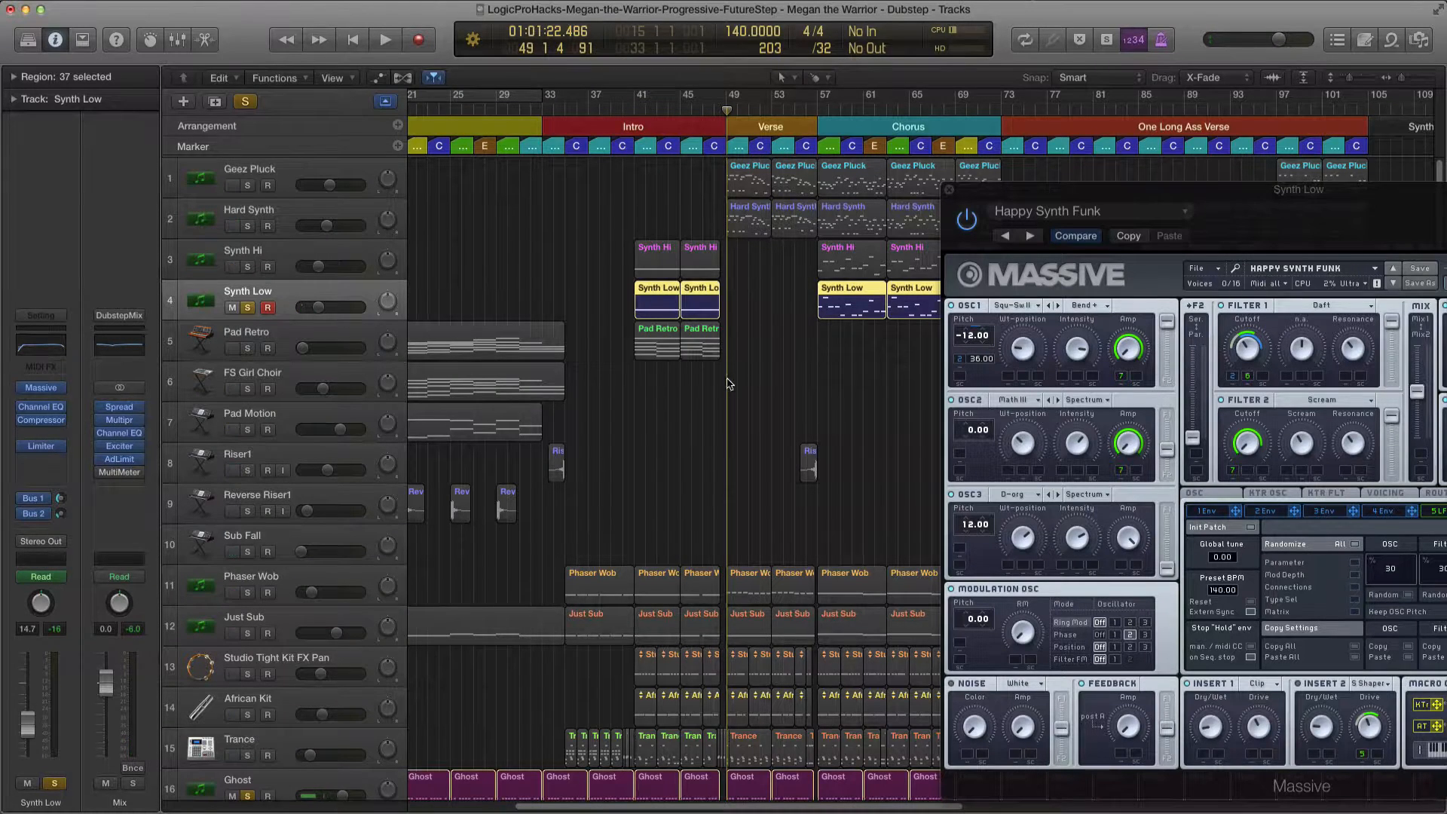
Solo Synth Hi instead of Synth Low and open its Massive with the LPH-Hacked-Synth01 preset beside the Intro regions.
{"action": "key", "text": "super+Right"}
{"action": "left_click", "coordinate": [248, 267]}
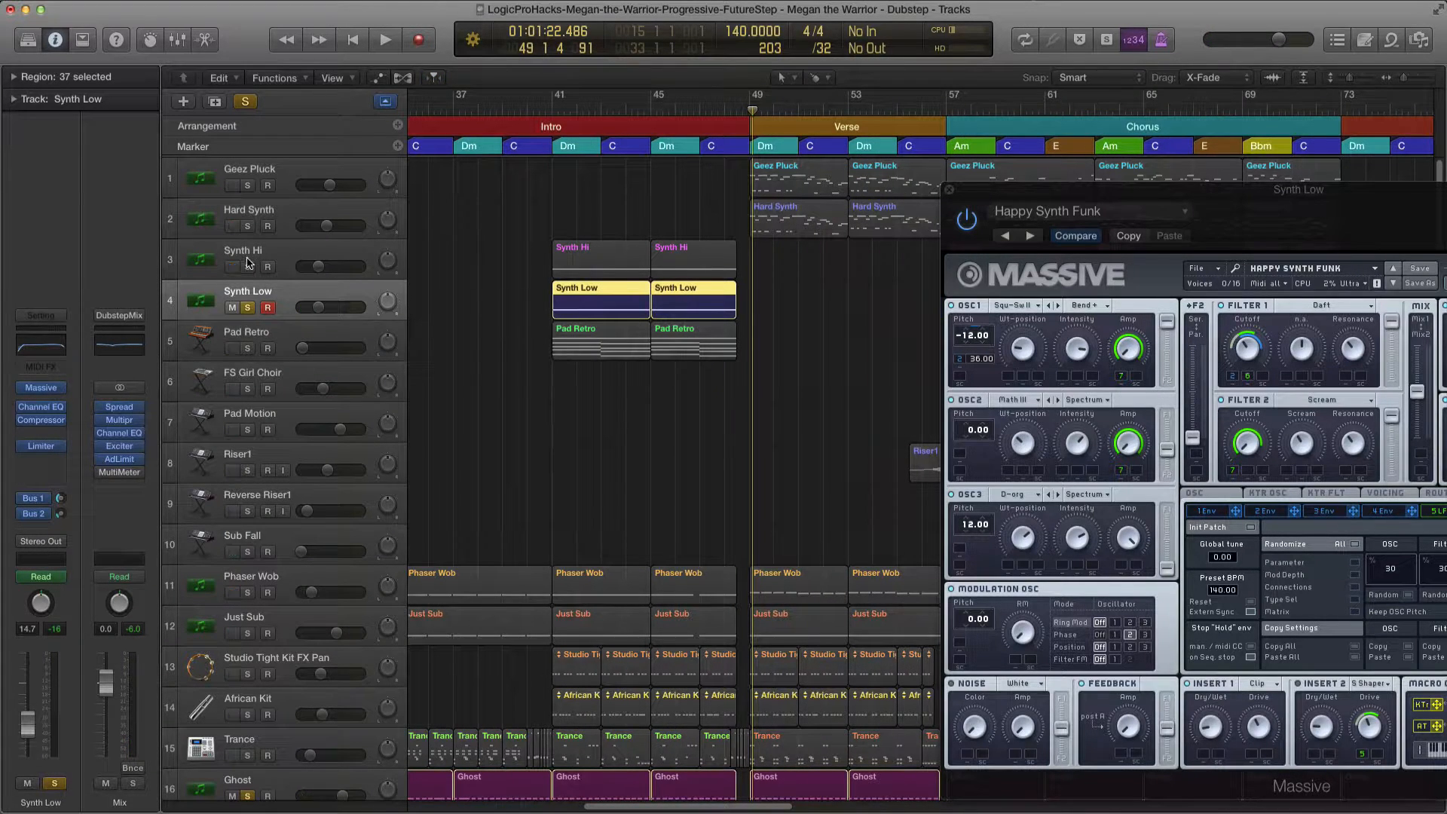
{"action": "left_click", "coordinate": [247, 307]}
{"action": "left_click", "coordinate": [41, 387]}
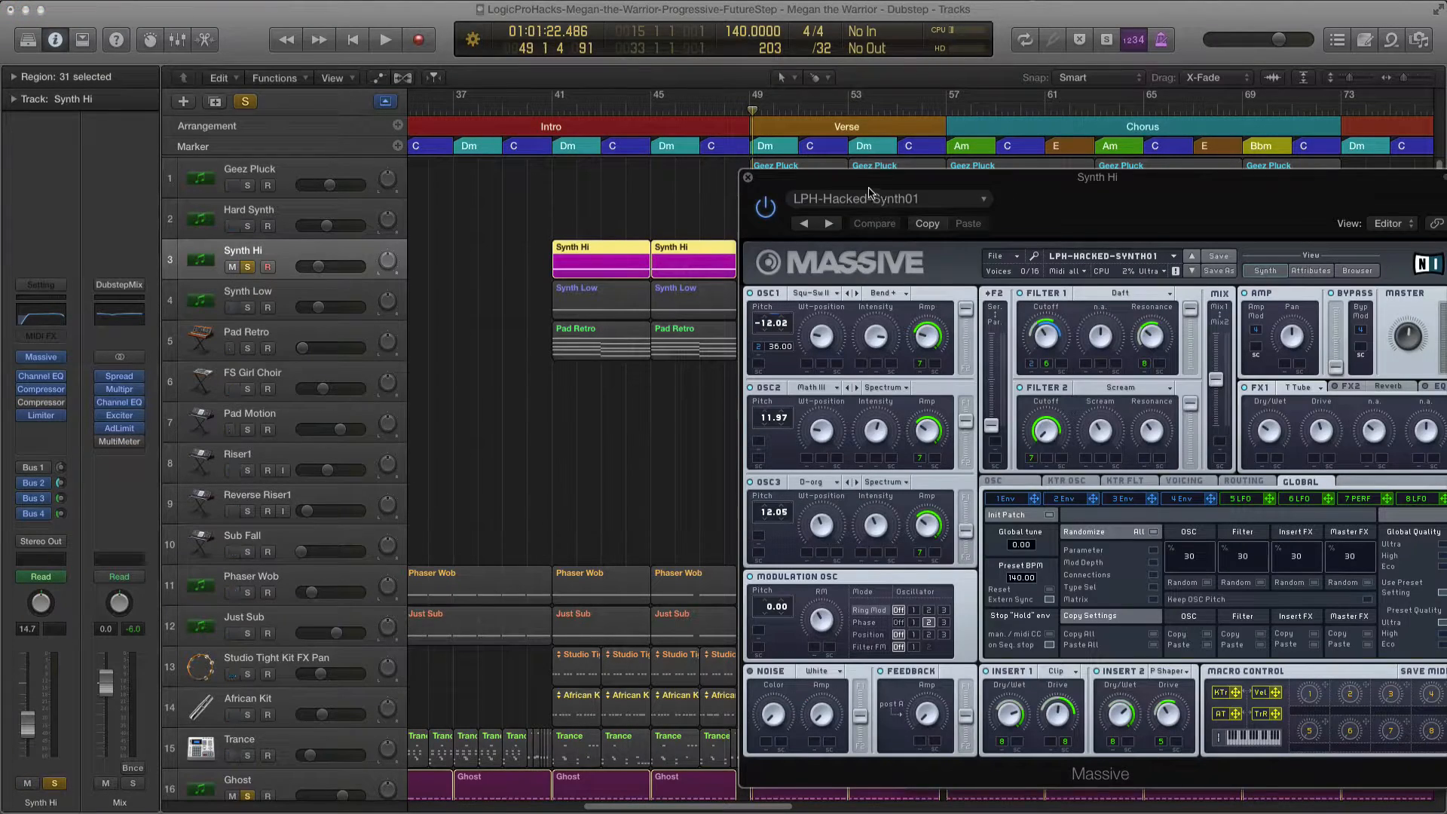
{"action": "left_click_drag", "start_coordinate": [846, 187], "coordinate": [808, 172]}
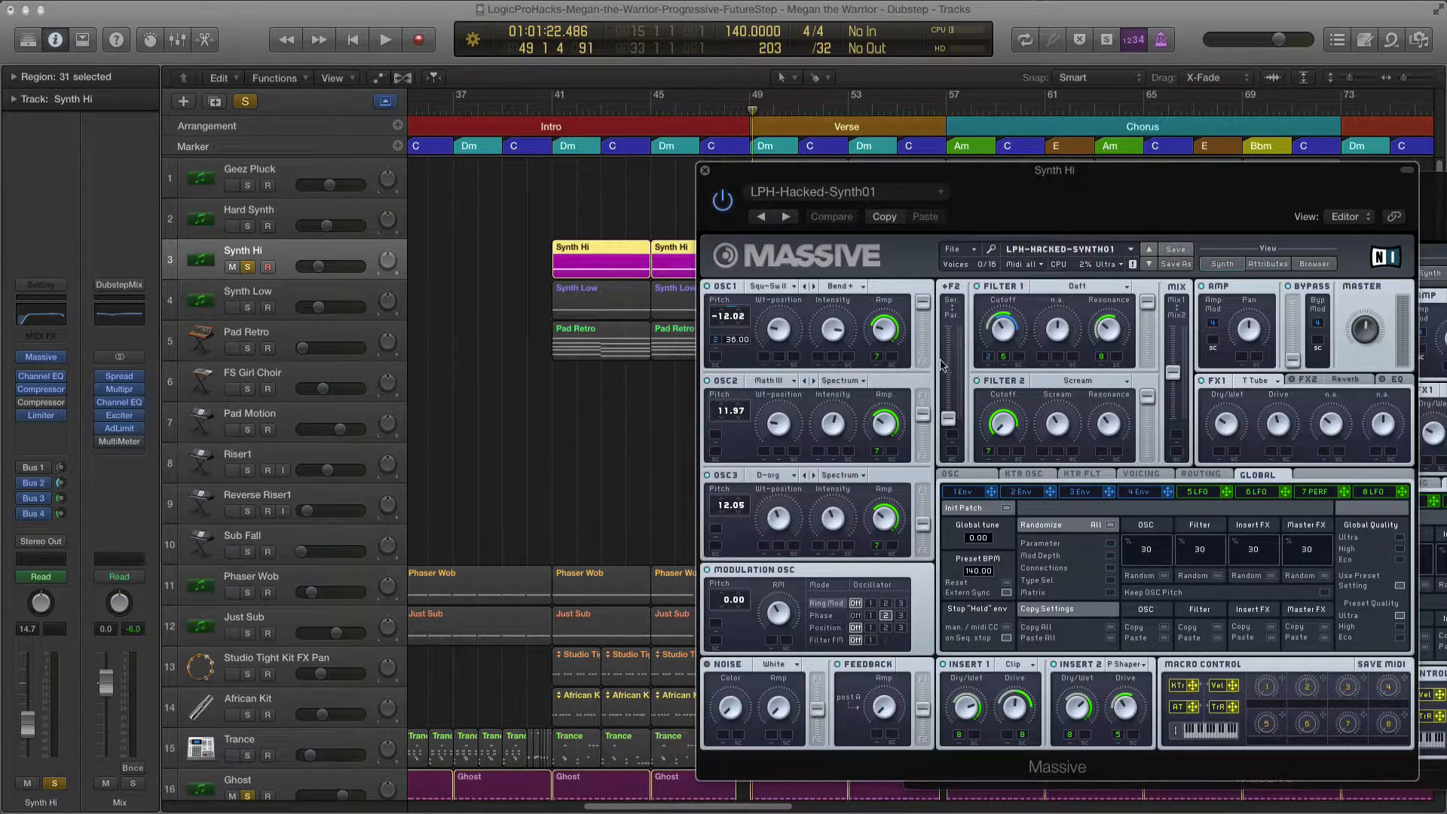
{"action": "left_click_drag", "start_coordinate": [821, 168], "coordinate": [932, 196]}
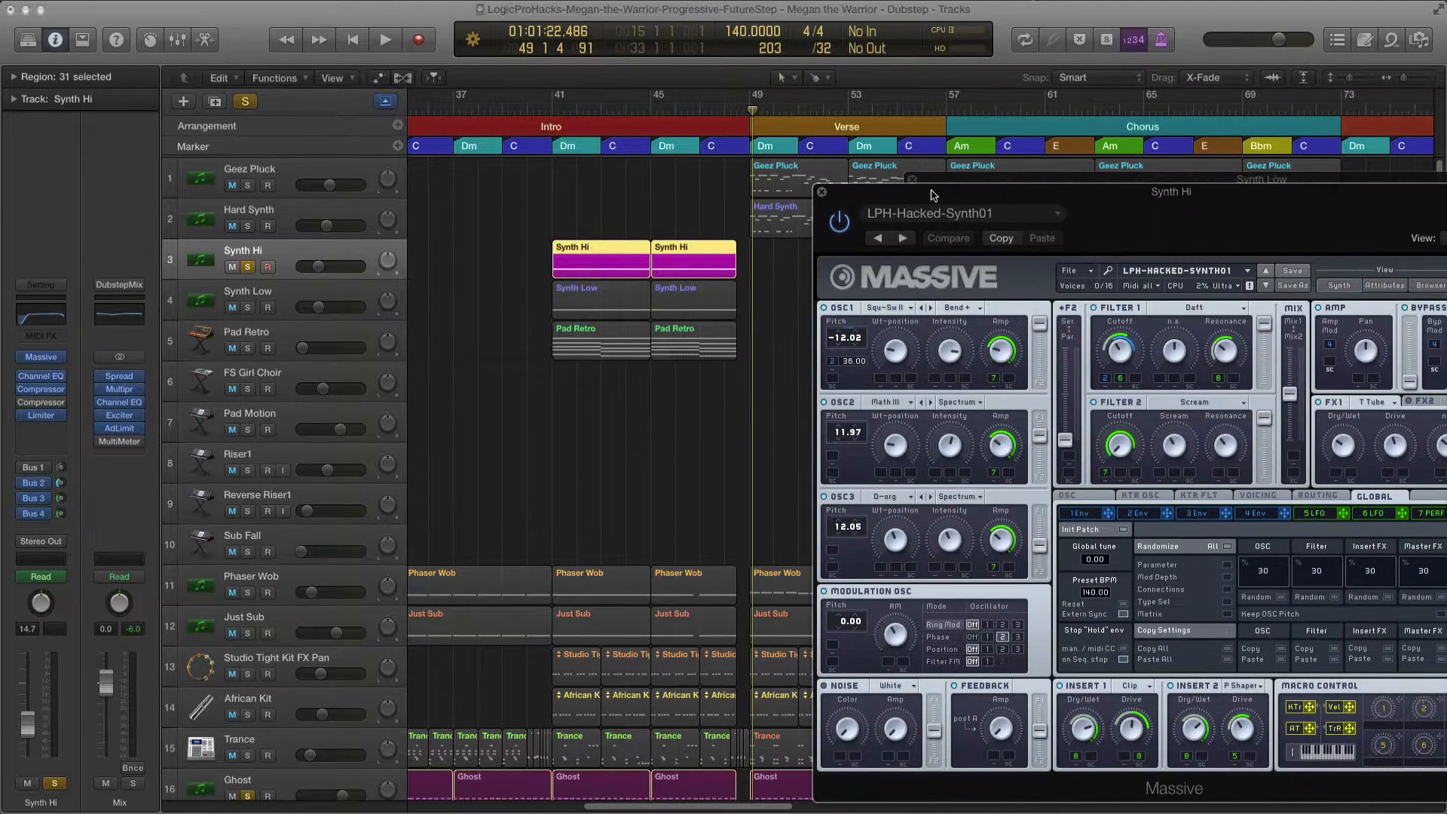
Set the cycle range from bar 41 to bar 49 and play the soloed Synth Hi in it.
{"action": "left_click_drag", "start_coordinate": [559, 102], "coordinate": [747, 113]}
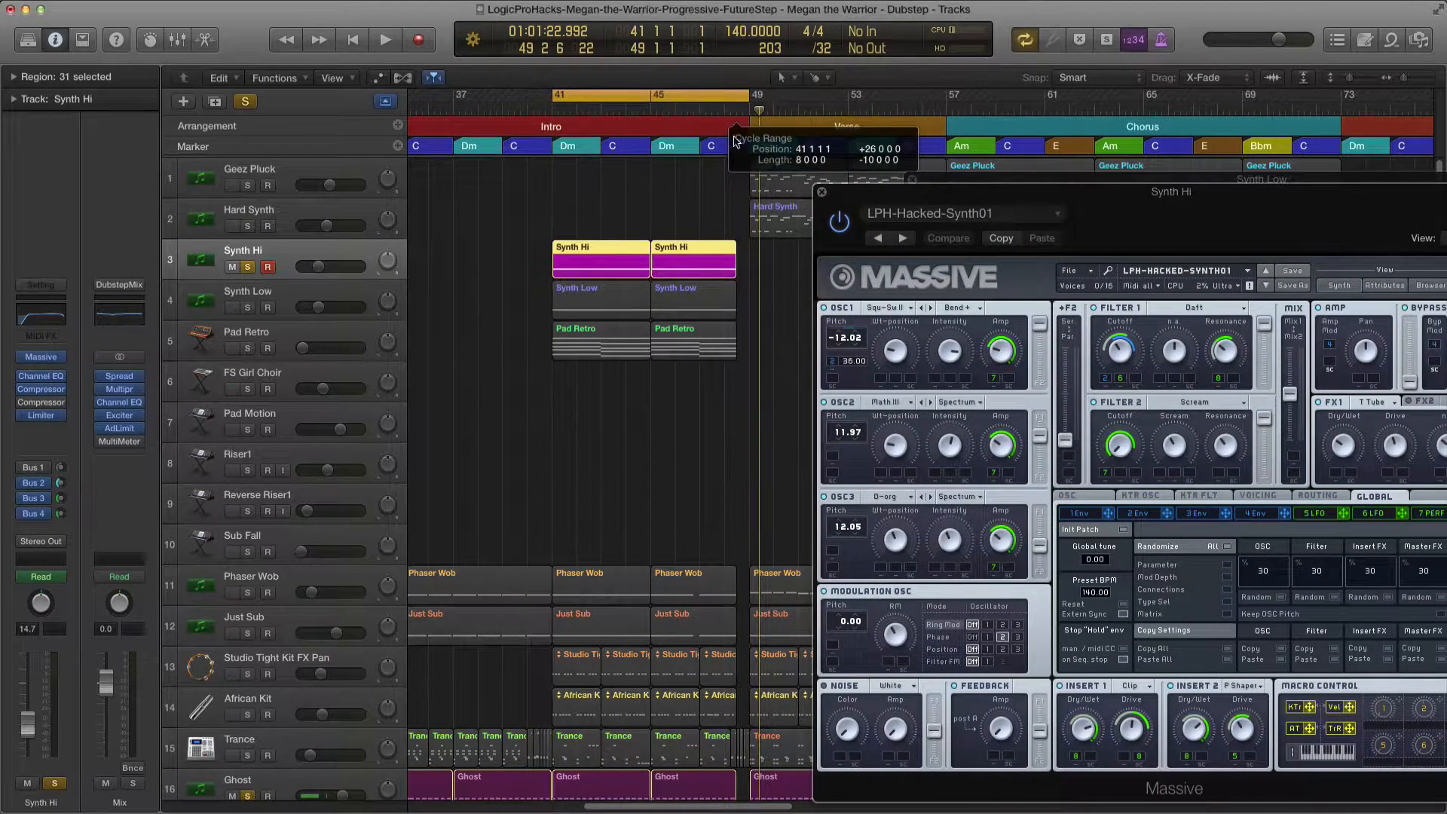
{"action": "key", "text": "space"}
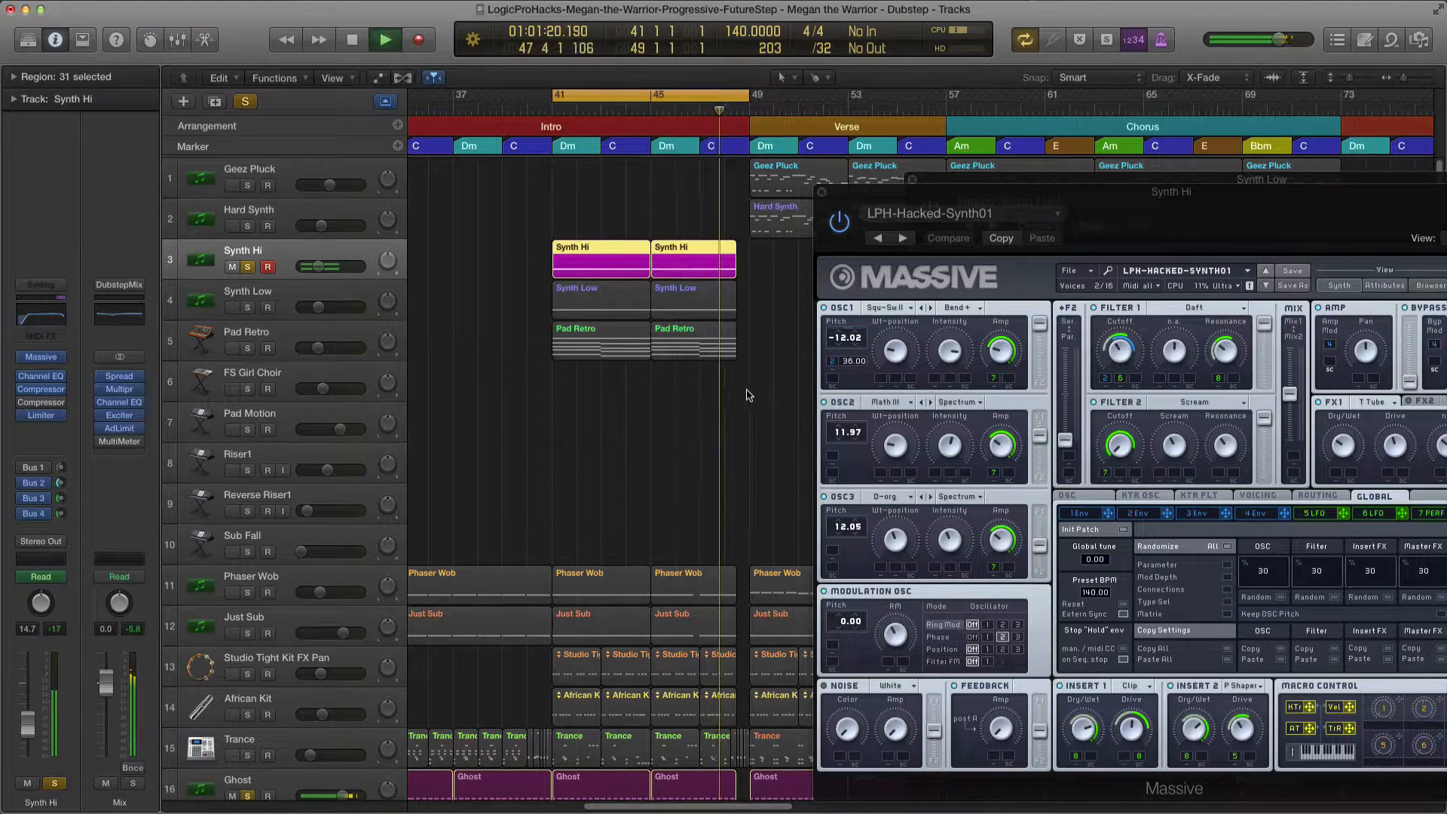
{"action": "key", "text": "space"}
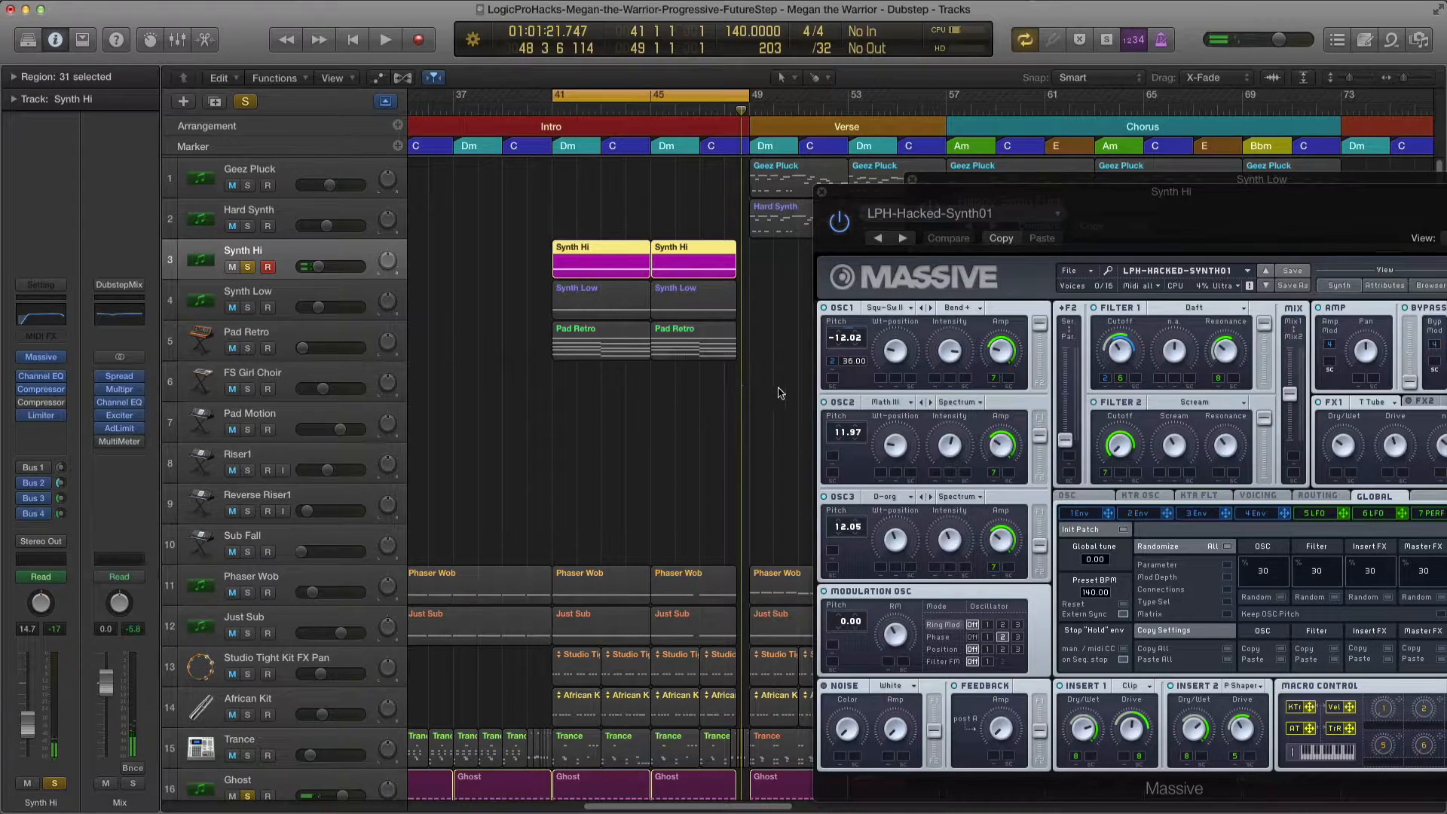
Close the Massive windows of Synth Hi and Synth Low.
{"action": "left_click_drag", "start_coordinate": [883, 202], "coordinate": [562, 203]}
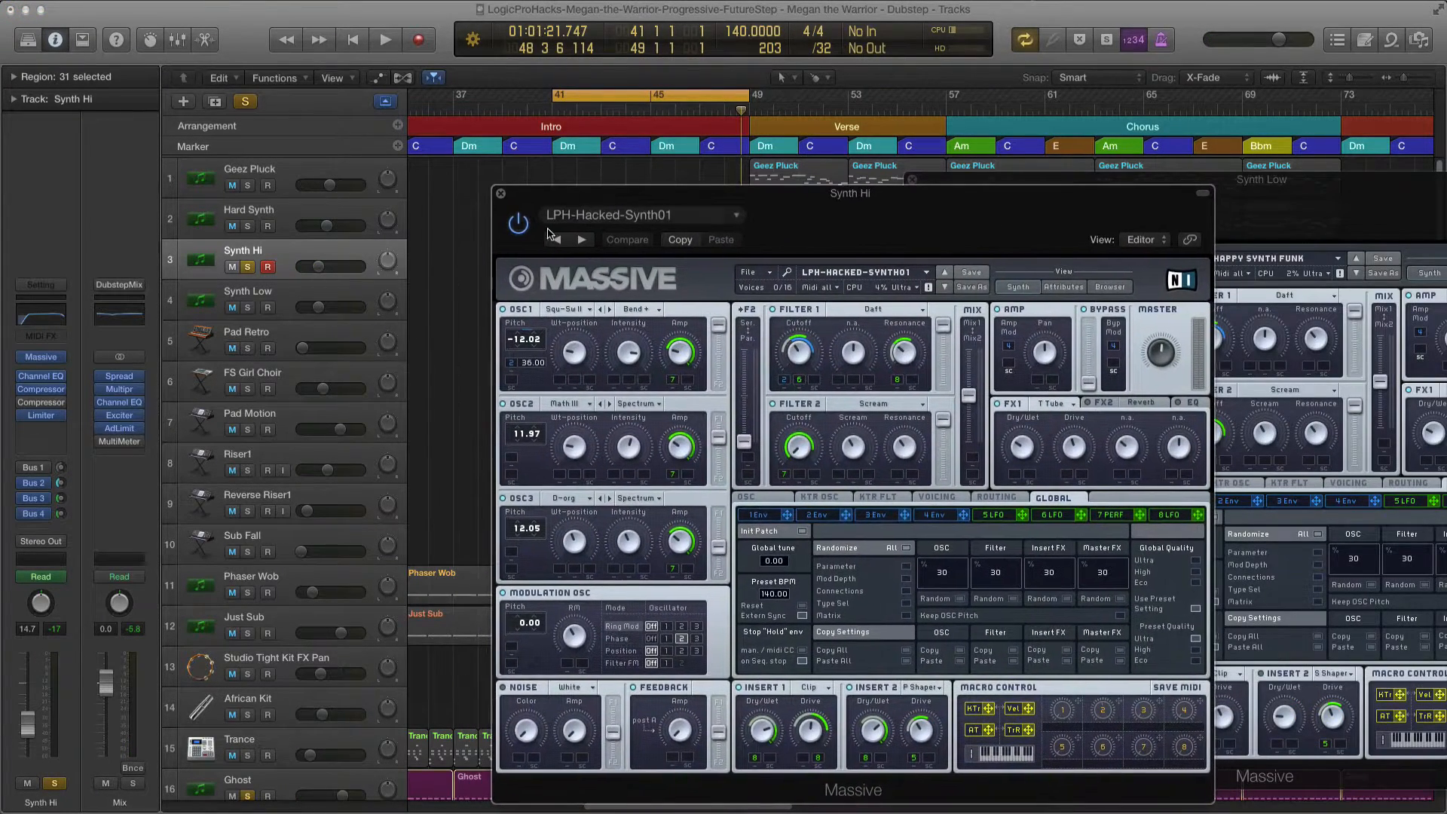
{"action": "left_click", "coordinate": [497, 195]}
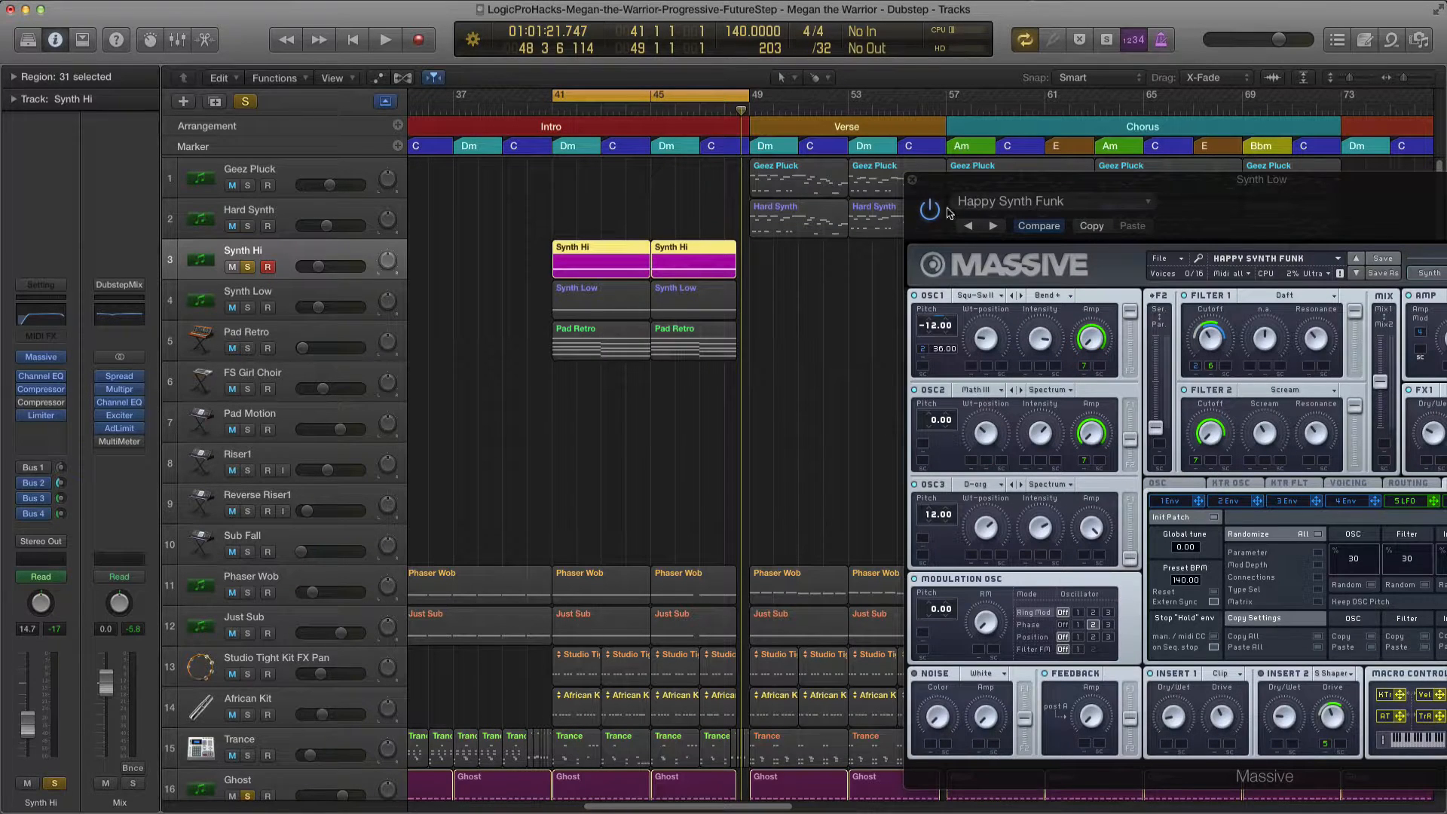
{"action": "left_click", "coordinate": [912, 179]}
Select the two Intro Synth Low regions, solo Synth Low alongside Synth Hi, and play both layers in the cycle.
{"action": "left_click_drag", "start_coordinate": [507, 300], "coordinate": [765, 305]}
{"action": "key", "text": "ctrl+m"}
{"action": "key", "text": "ctrl+s"}
{"action": "key", "text": "space"}
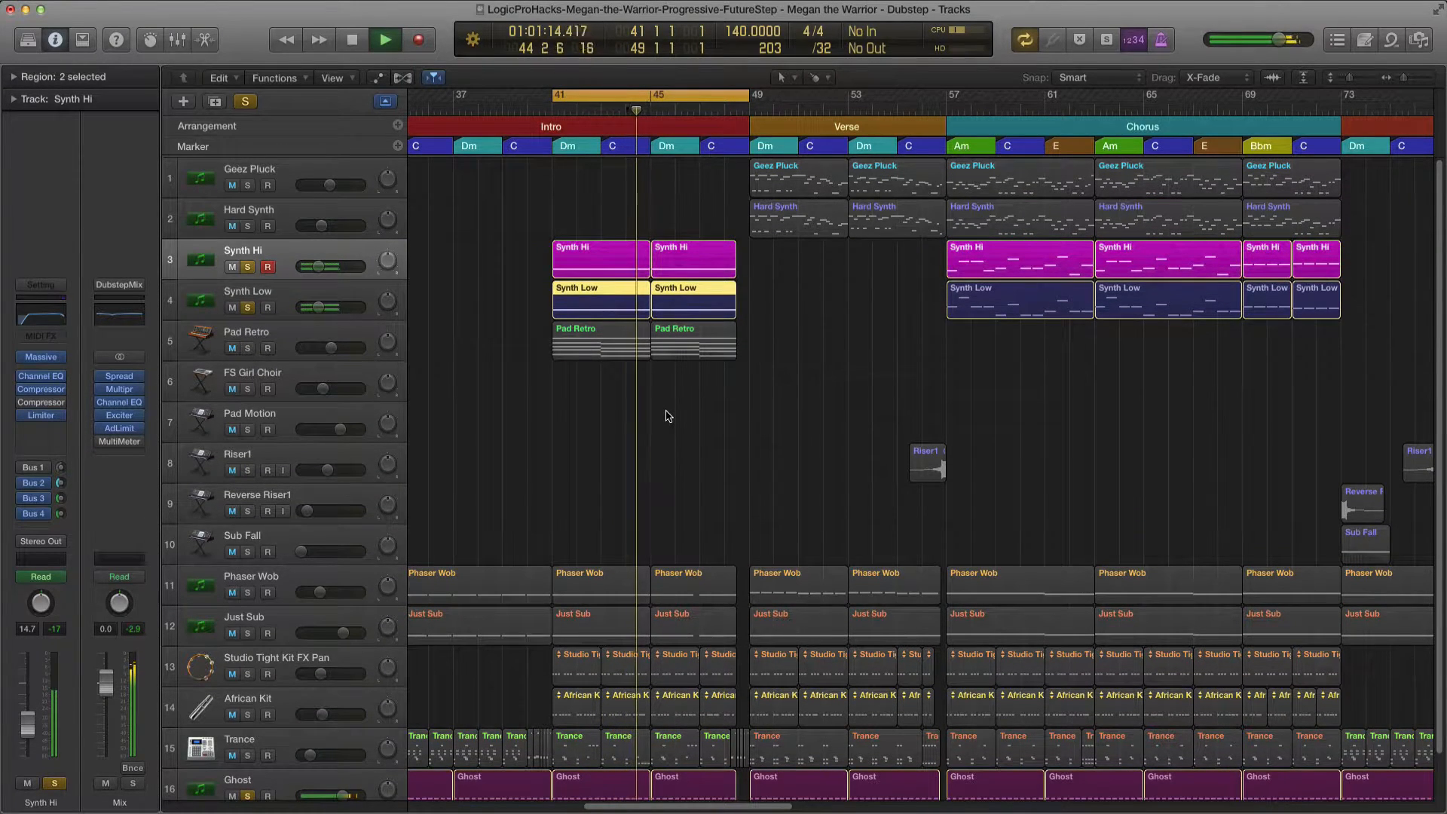
{"action": "key", "text": "space"}
Turn off the solos on Synth Low, Synth Hi and Ghost.
{"action": "left_click", "coordinate": [248, 307]}
{"action": "left_click", "coordinate": [248, 267]}
{"action": "scroll", "coordinate": [584, 465], "scroll_direction": "down", "scroll_amount": 2}
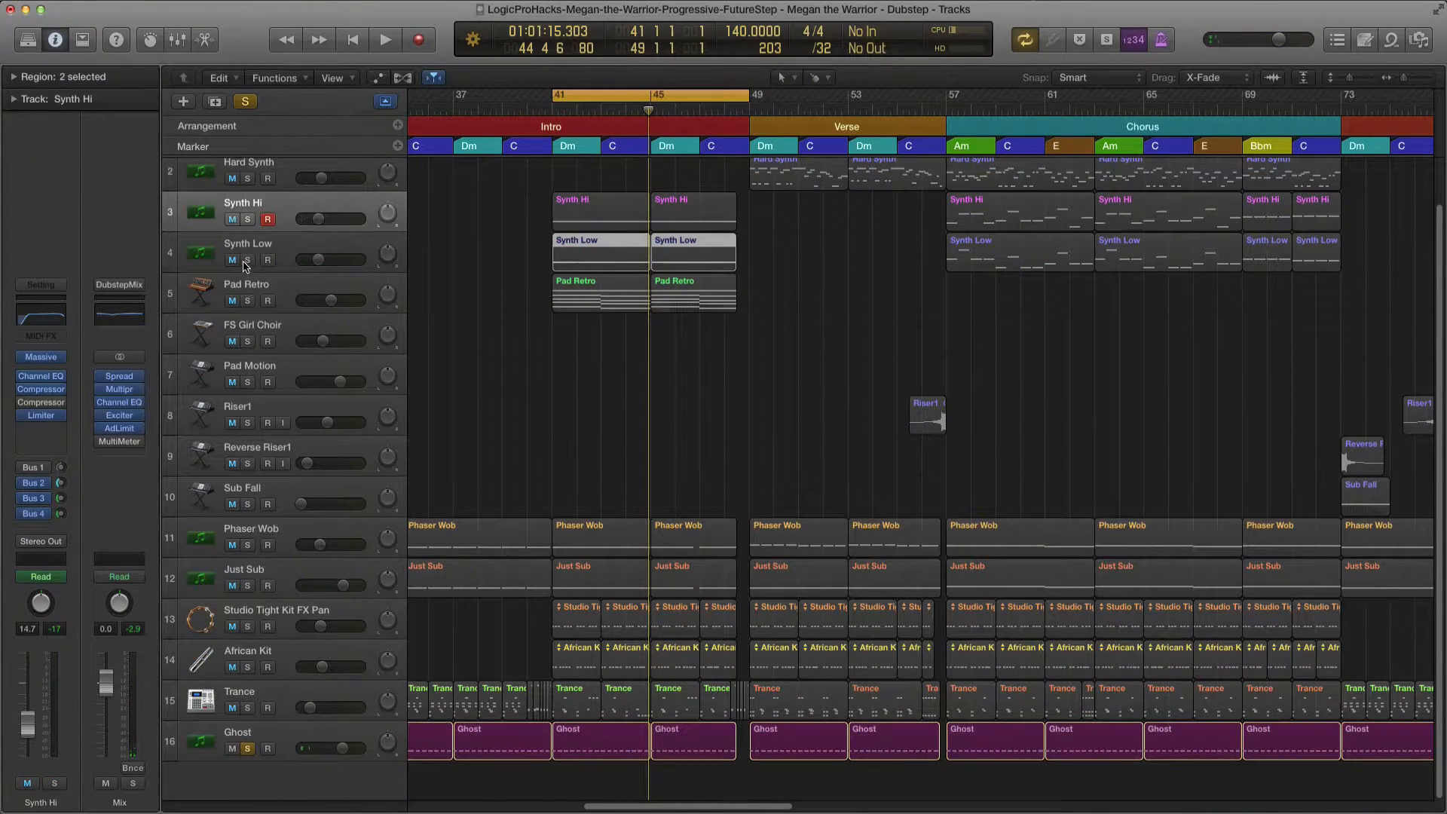
{"action": "left_click", "coordinate": [249, 748]}
{"action": "scroll", "coordinate": [580, 448], "scroll_direction": "up", "scroll_amount": 2}
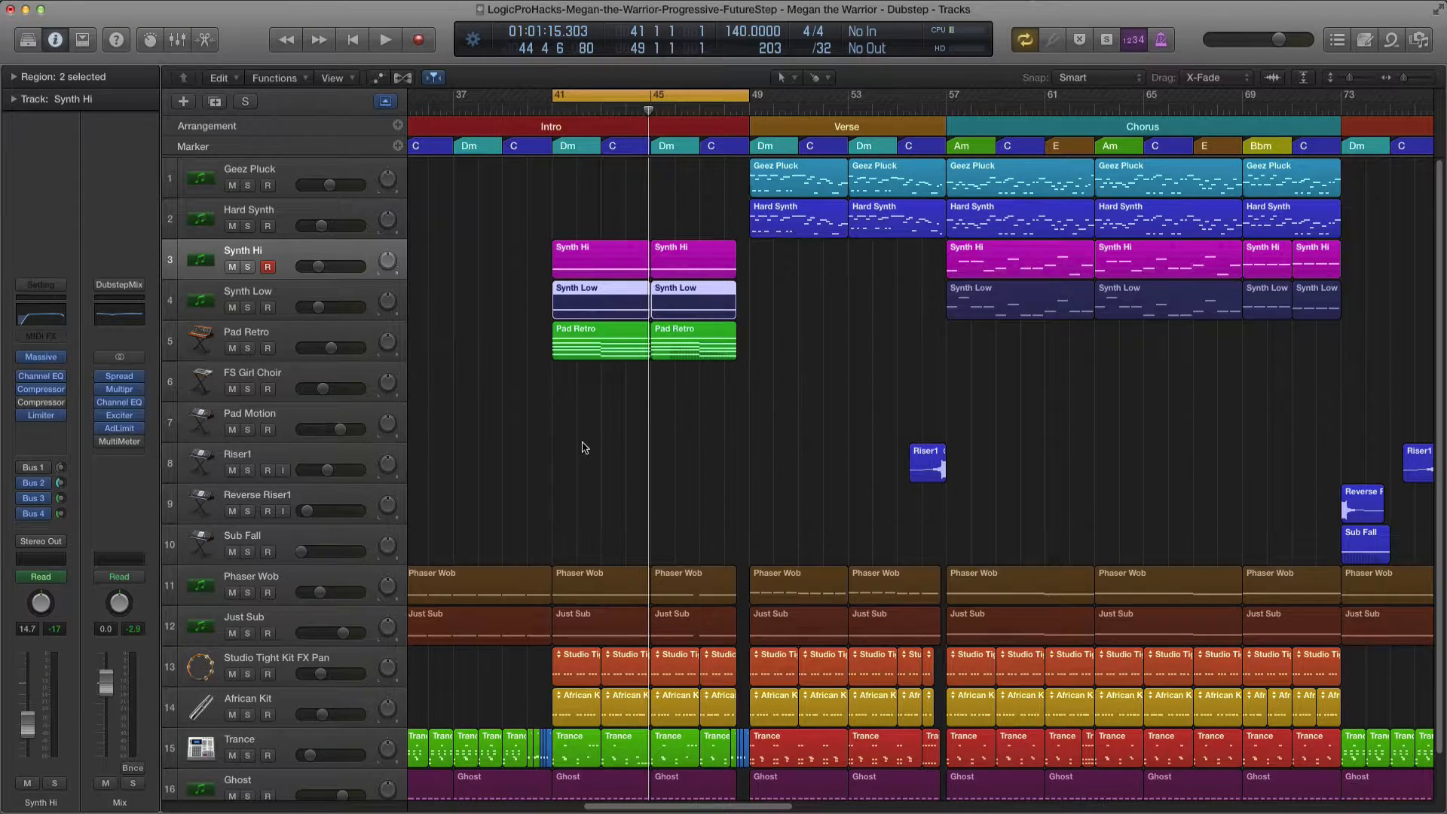
Play the full mix of the Intro in the cycle from bar 41 to 49 with its layered regions in view.
{"action": "key", "text": "space"}
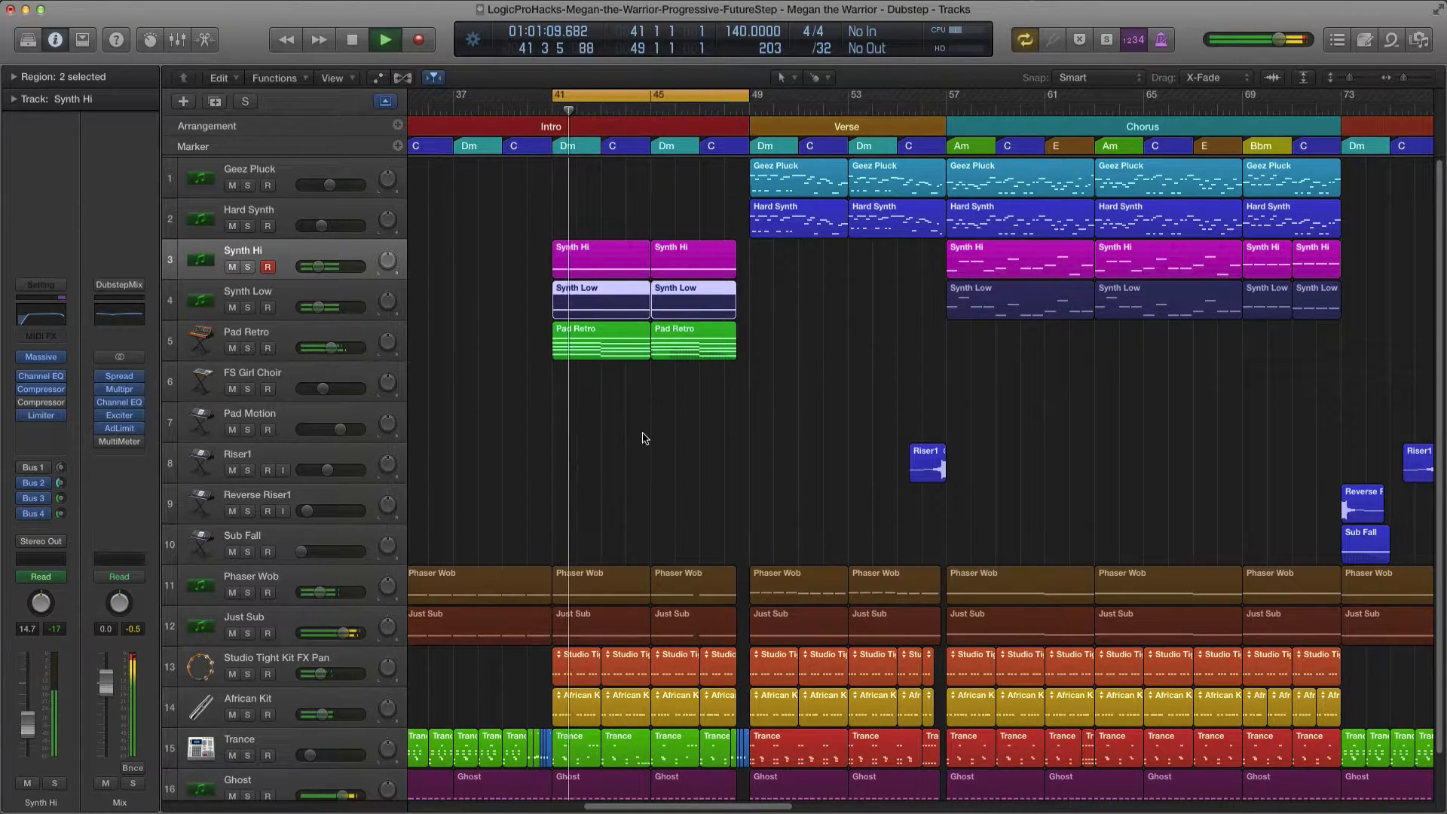
{"action": "key", "text": "super+Right"}
{"action": "key", "text": "super+Right"}
{"action": "scroll", "coordinate": [621, 441], "scroll_direction": "right", "scroll_amount": 3}
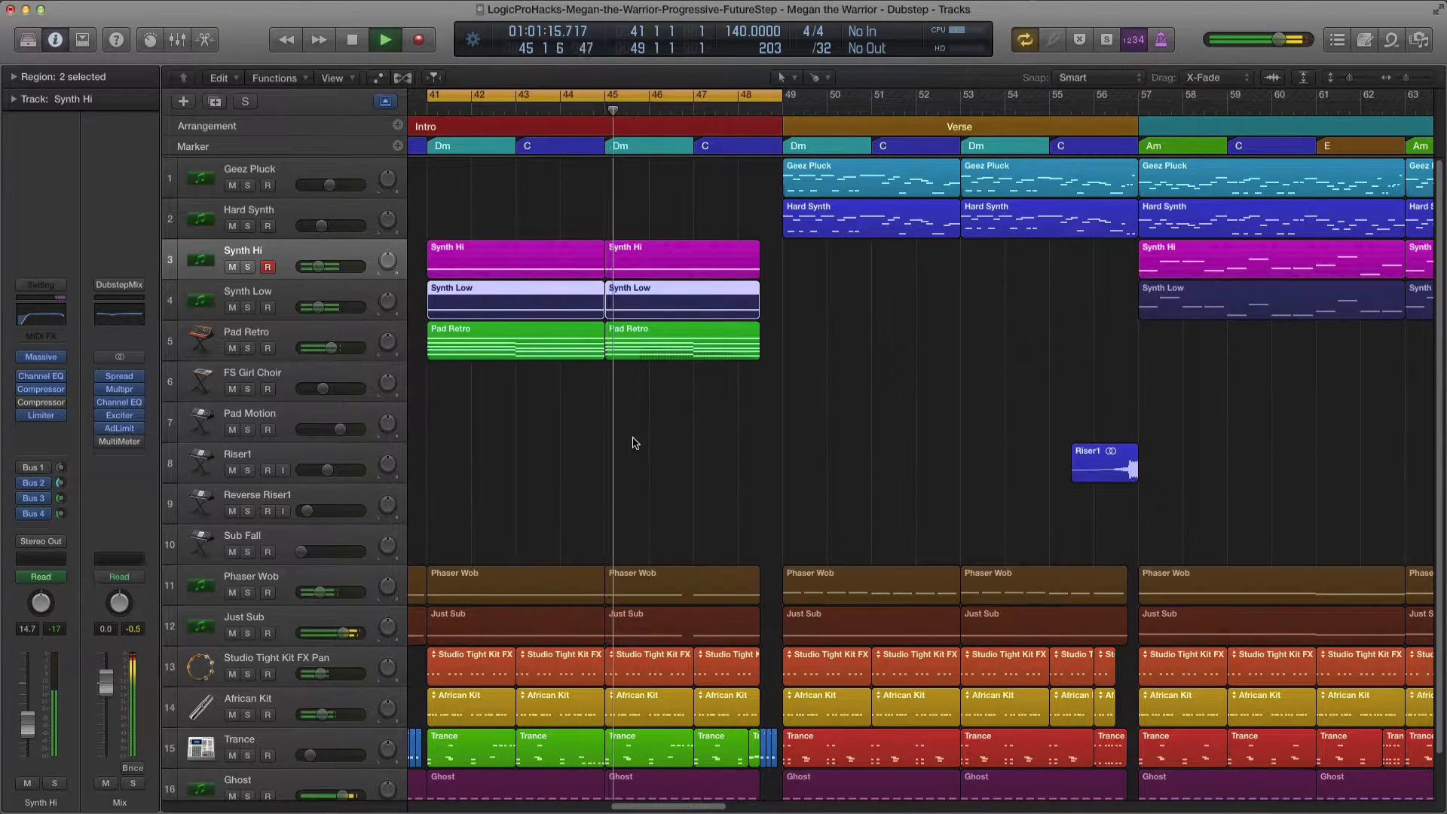
{"action": "key", "text": "super+Left"}
{"action": "scroll", "coordinate": [649, 447], "scroll_direction": "left", "scroll_amount": 1}
{"action": "scroll", "coordinate": [630, 445], "scroll_direction": "down", "scroll_amount": 1}
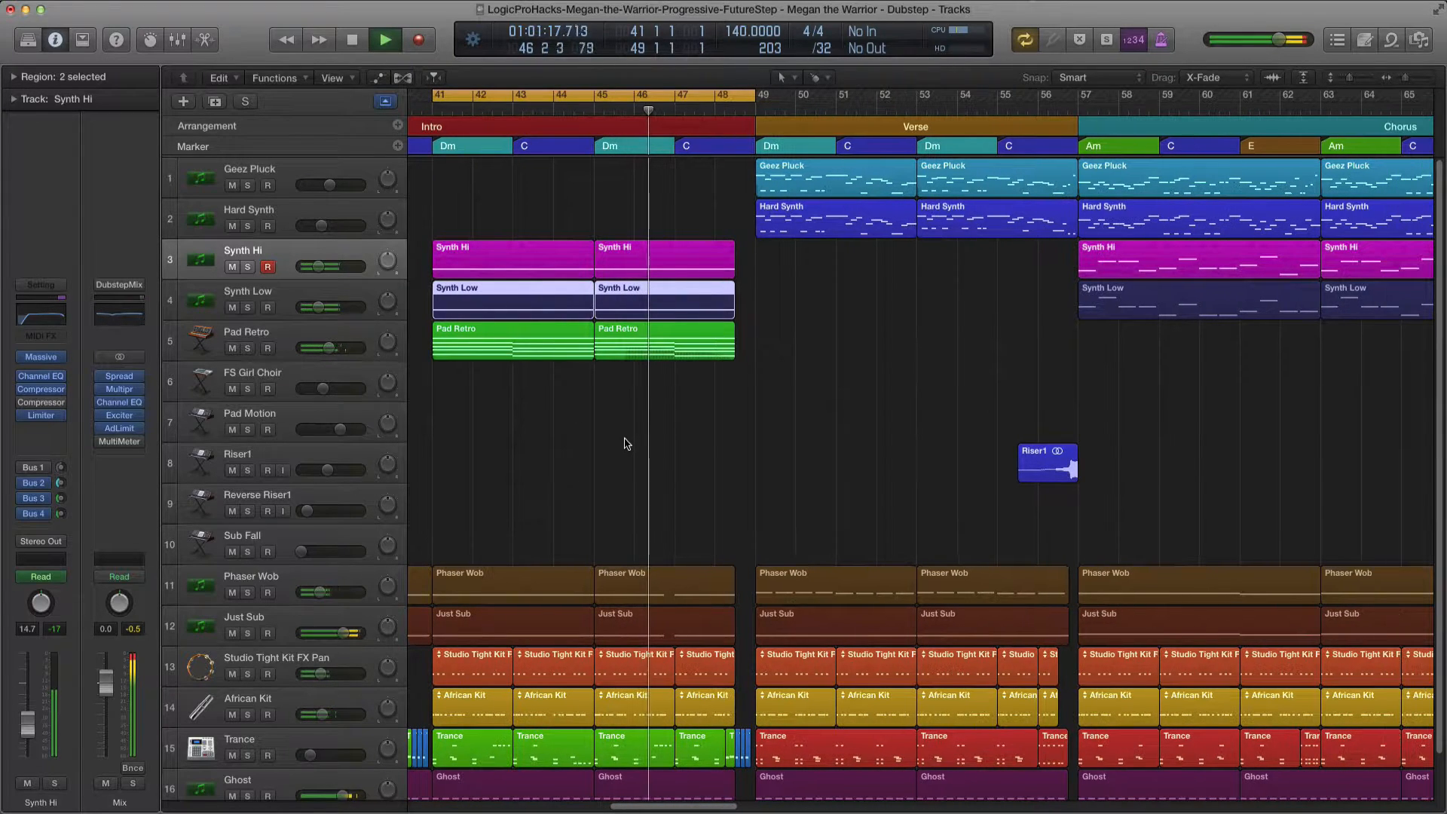
{"action": "scroll", "coordinate": [624, 433], "scroll_direction": "left", "scroll_amount": 2}
{"action": "scroll", "coordinate": [623, 431], "scroll_direction": "right", "scroll_amount": 1}
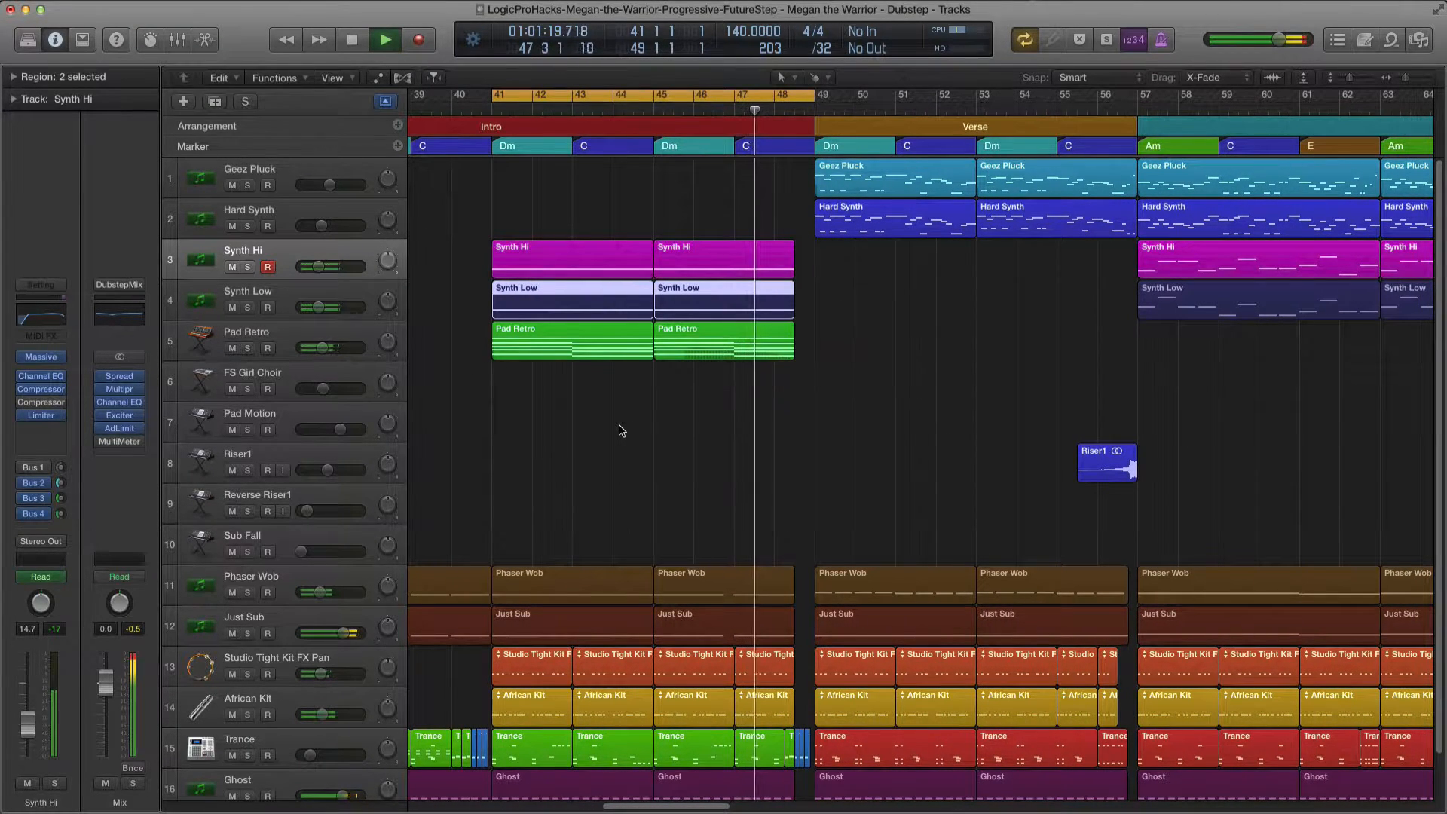
{"action": "scroll", "coordinate": [620, 430], "scroll_direction": "up", "scroll_amount": 1}
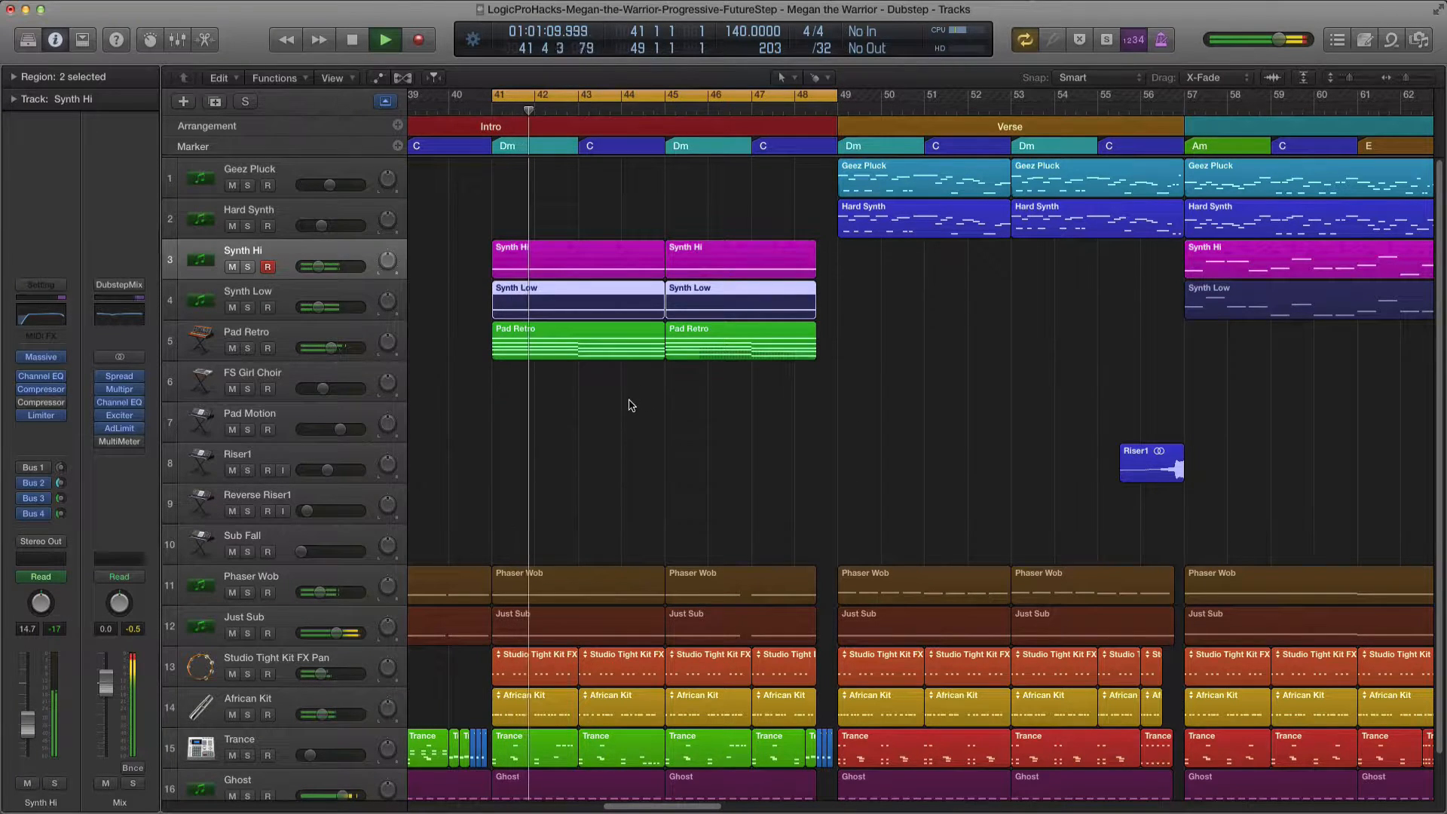
{"action": "scroll", "coordinate": [628, 414], "scroll_direction": "down", "scroll_amount": 2}
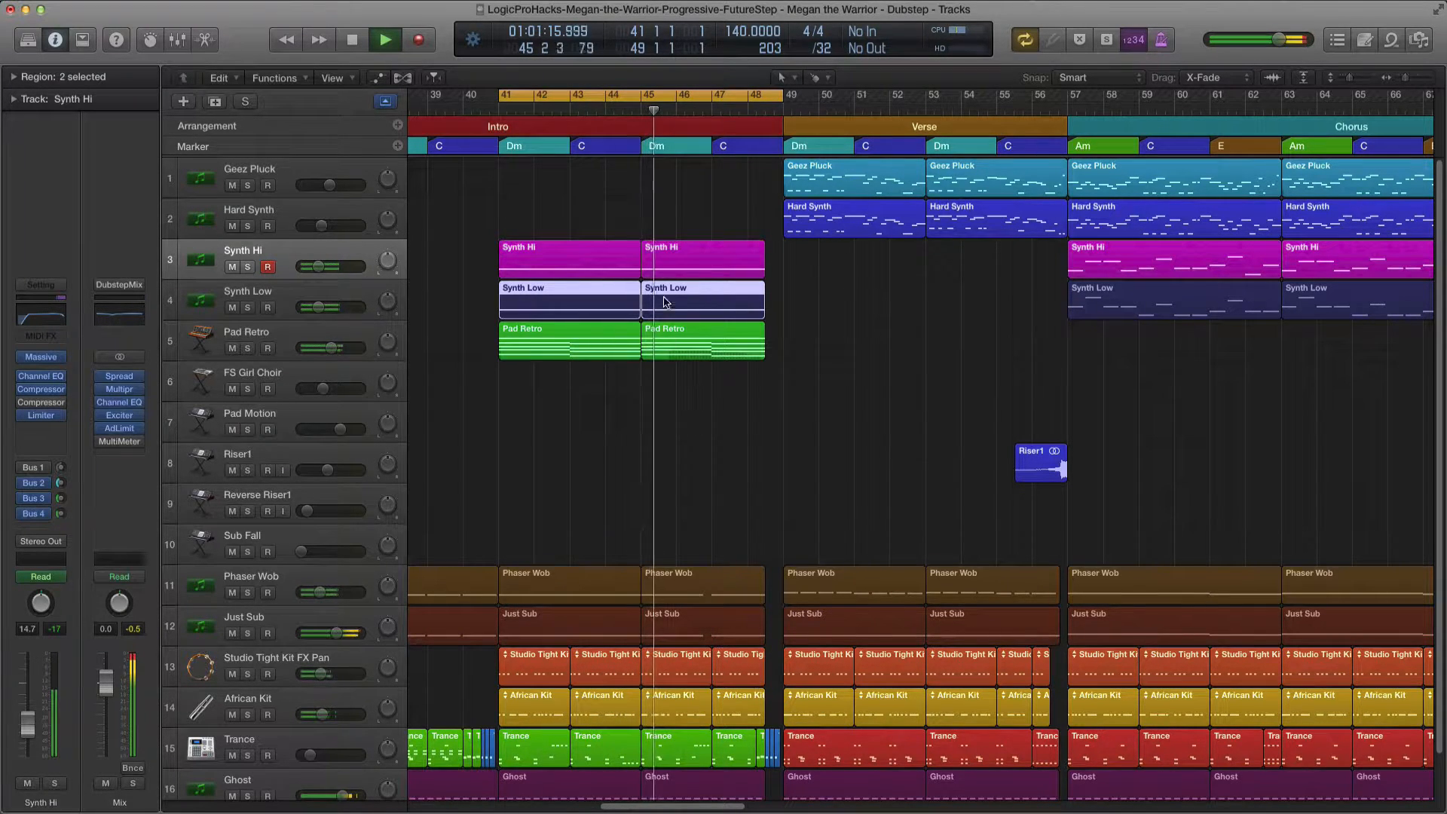
Turn off the cycle and stop playback at the end of the Intro, with the Verse and Chorus regions in view.
{"action": "key", "text": "c"}
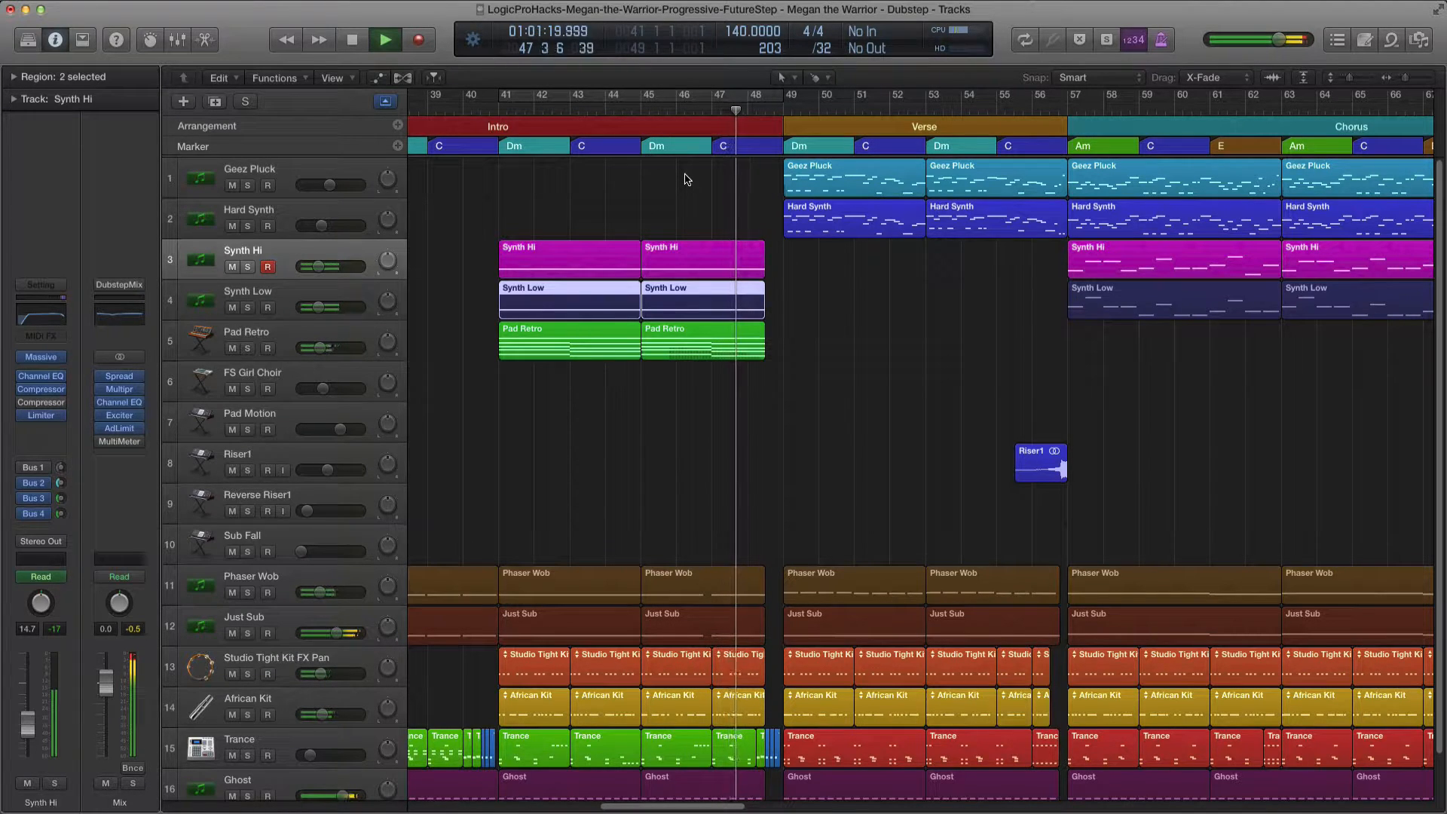
{"action": "key", "text": "space"}
{"action": "key", "text": "super+Left"}
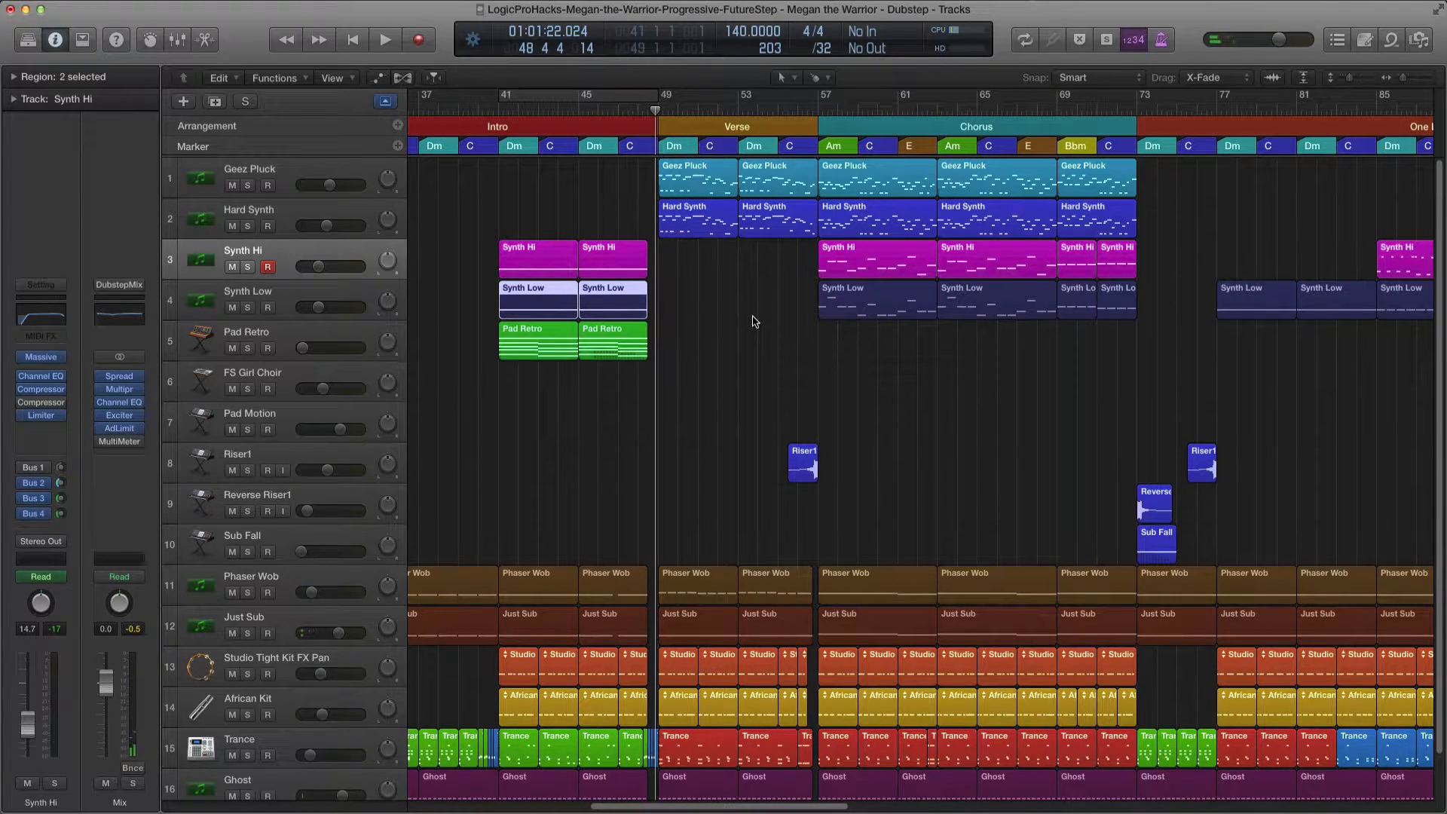
Open the Massive synth on the Hard Synth track and move its window to the middle of the arrangement.
{"action": "scroll", "coordinate": [390, 230], "scroll_direction": "right", "scroll_amount": 2}
{"action": "left_click", "coordinate": [390, 230]}
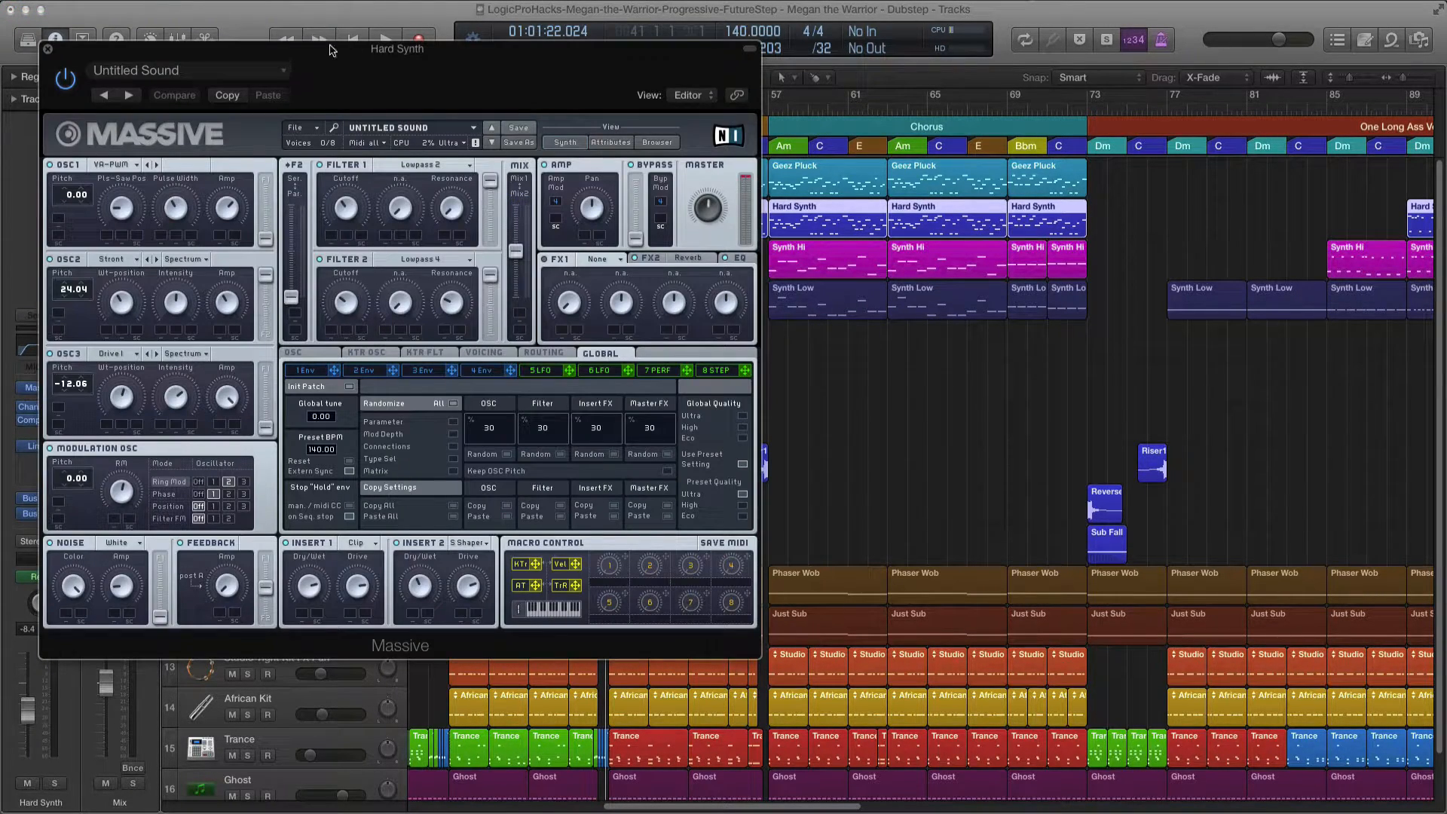
{"action": "left_click_drag", "start_coordinate": [329, 50], "coordinate": [694, 156]}
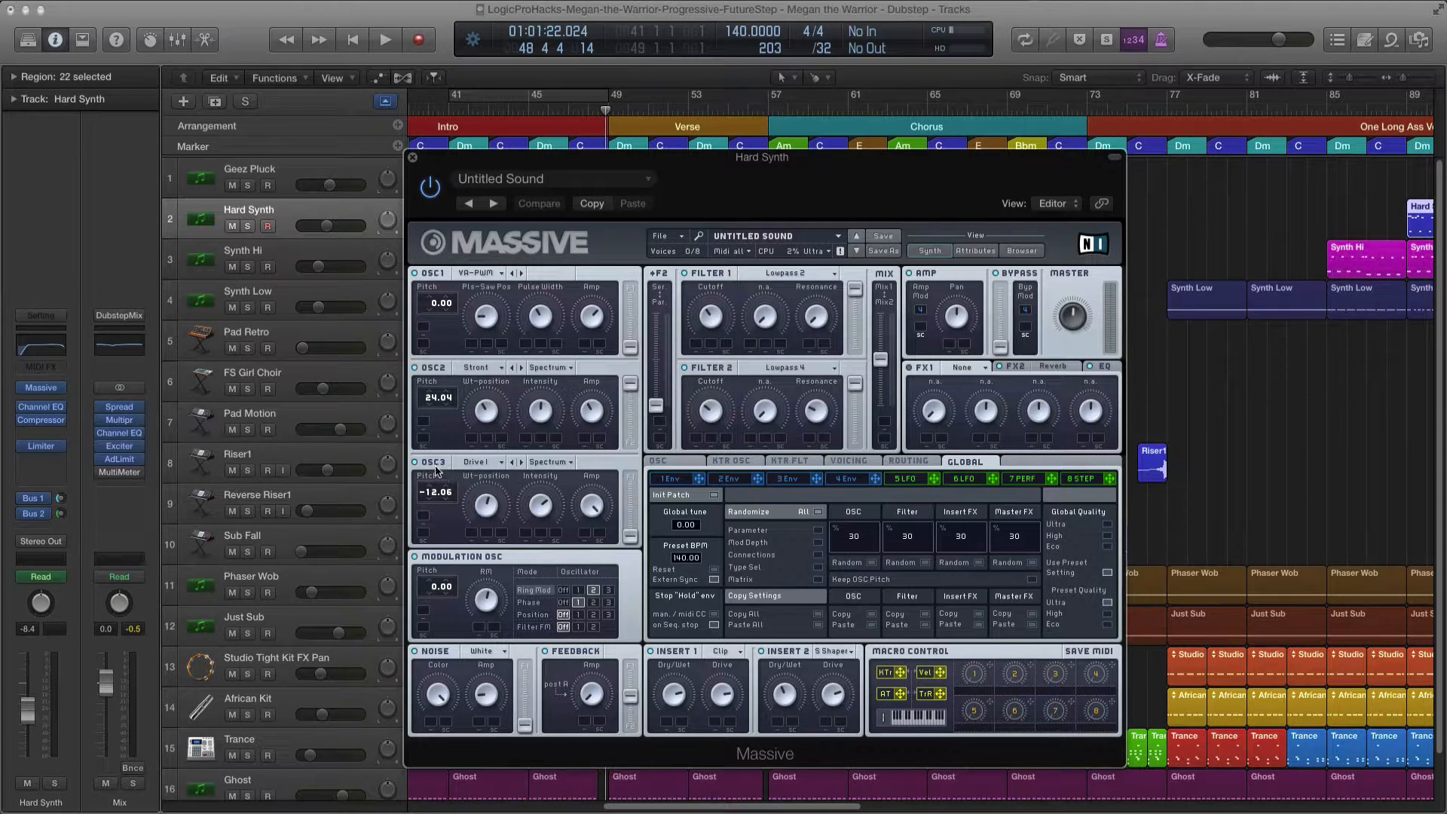
Look through the wavetable list of oscillator 2 in Hard Synth's Massive without changing it, and close the plug-in window.
{"action": "left_click", "coordinate": [481, 369]}
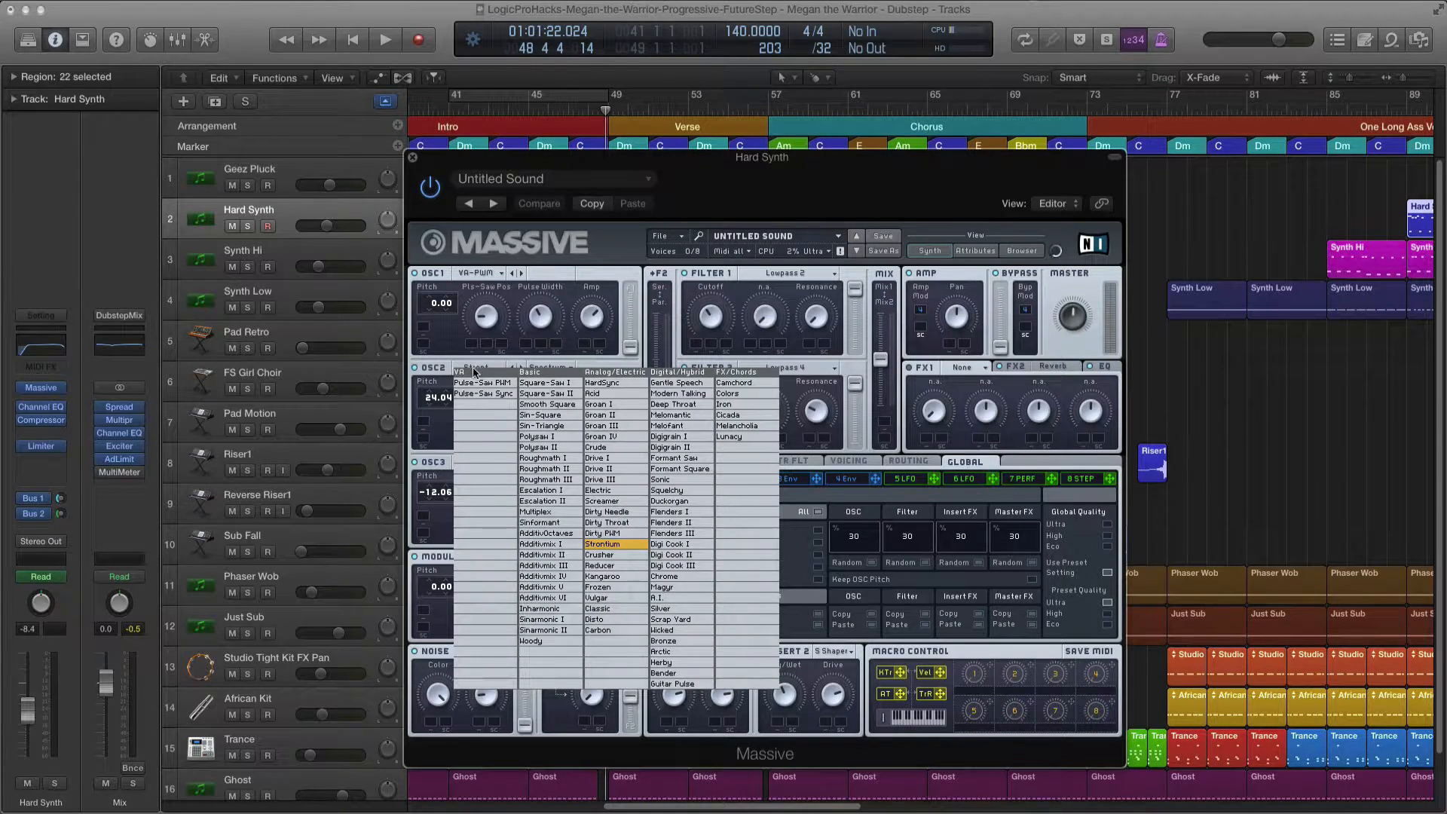
{"action": "left_click", "coordinate": [412, 398]}
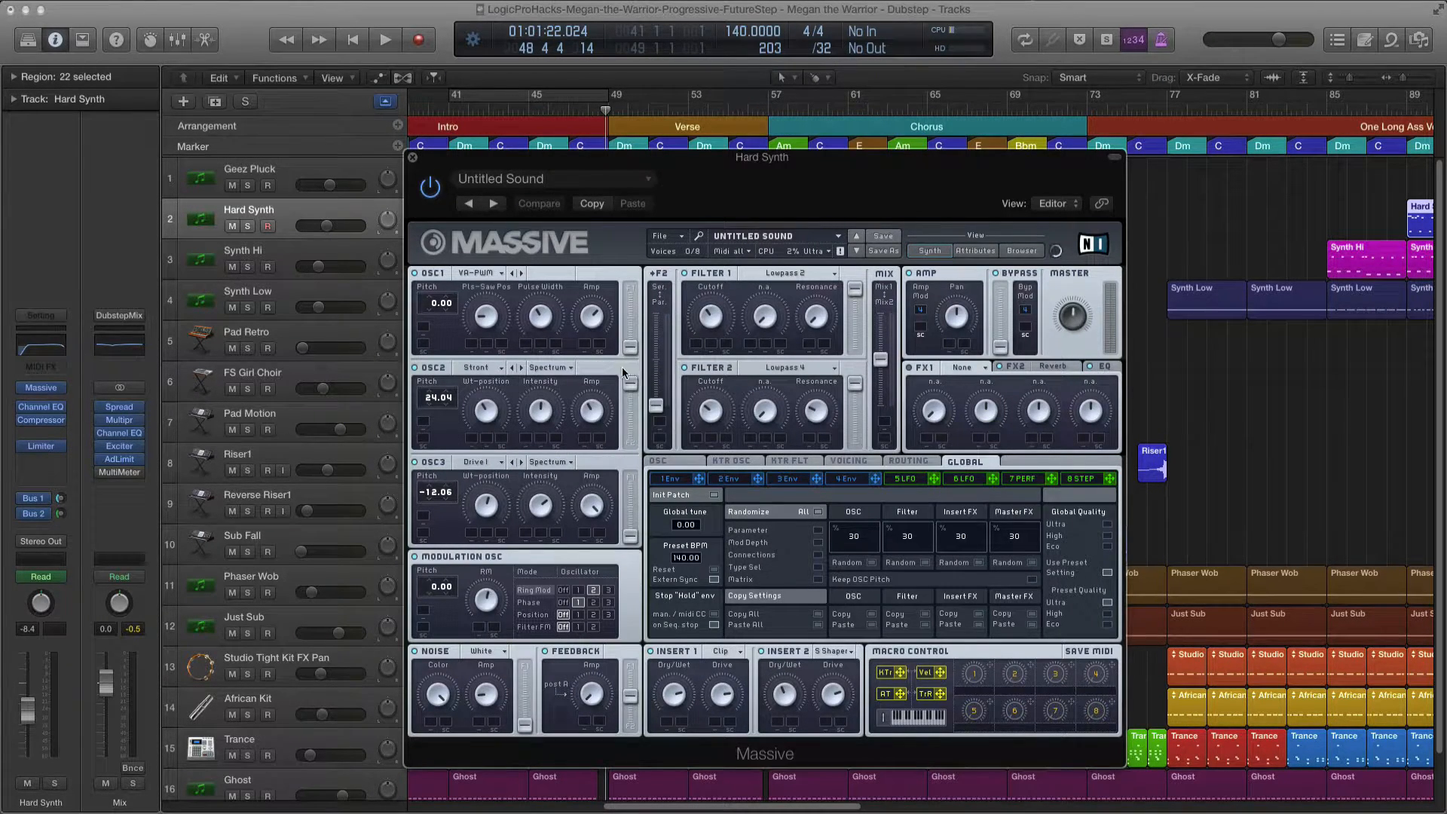
{"action": "left_click_drag", "start_coordinate": [569, 167], "coordinate": [488, 193]}
{"action": "left_click_drag", "start_coordinate": [395, 186], "coordinate": [445, 192]}
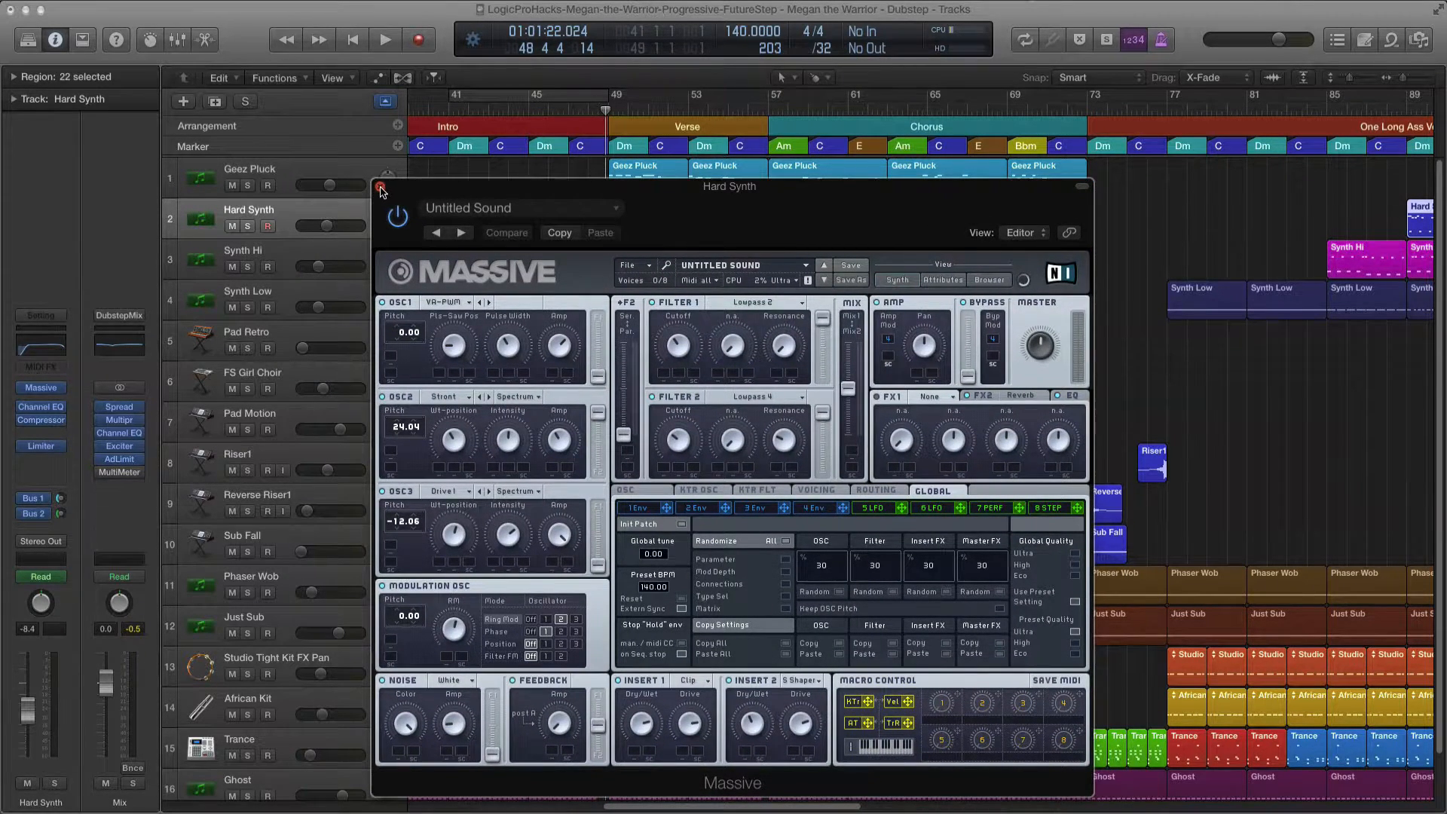
{"action": "left_click", "coordinate": [381, 188]}
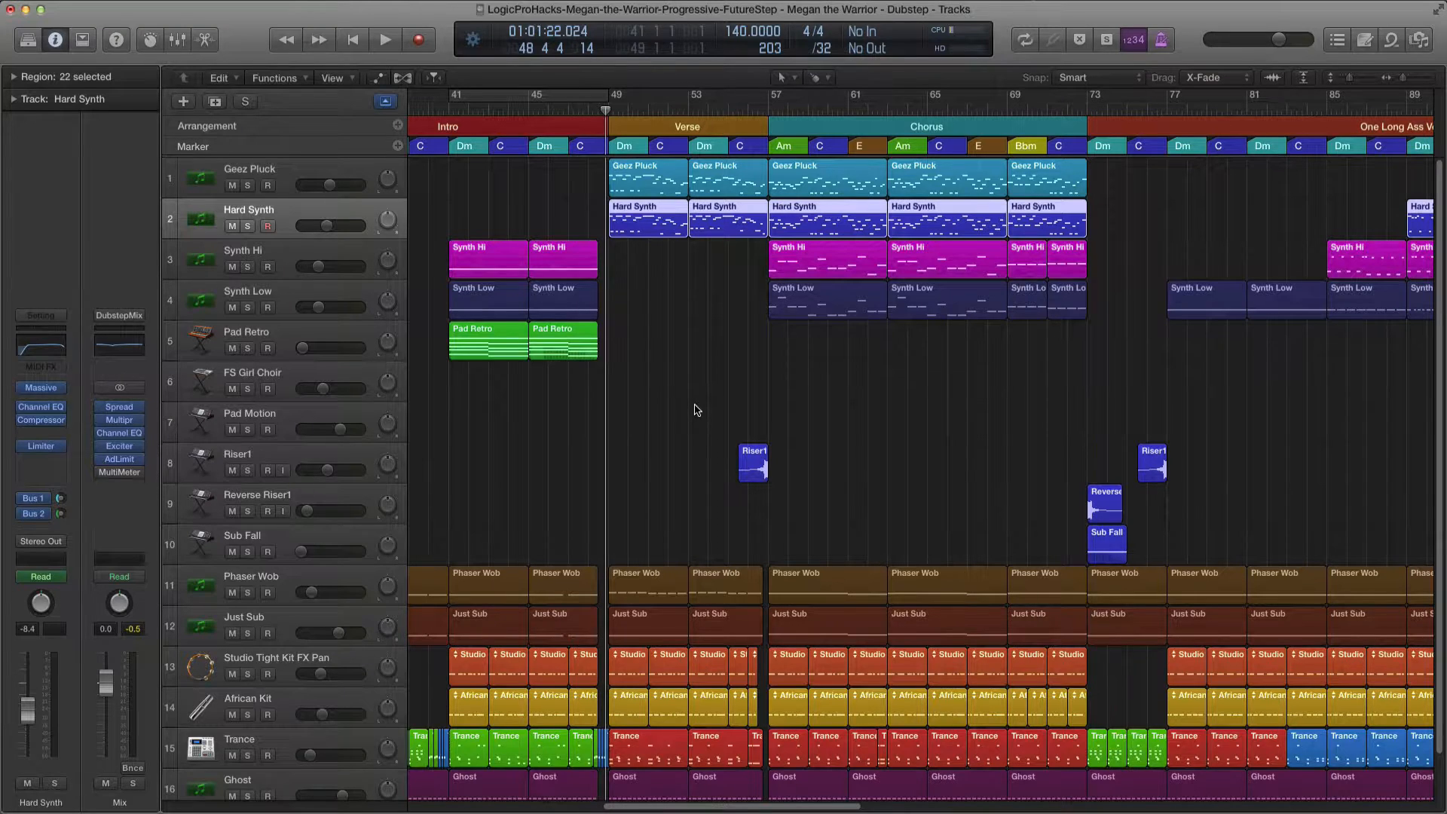
Solo the Hard Synth track and play its Verse part from bar 49, stopping at bar 55.
{"action": "scroll", "coordinate": [694, 407], "scroll_direction": "up", "scroll_amount": 1}
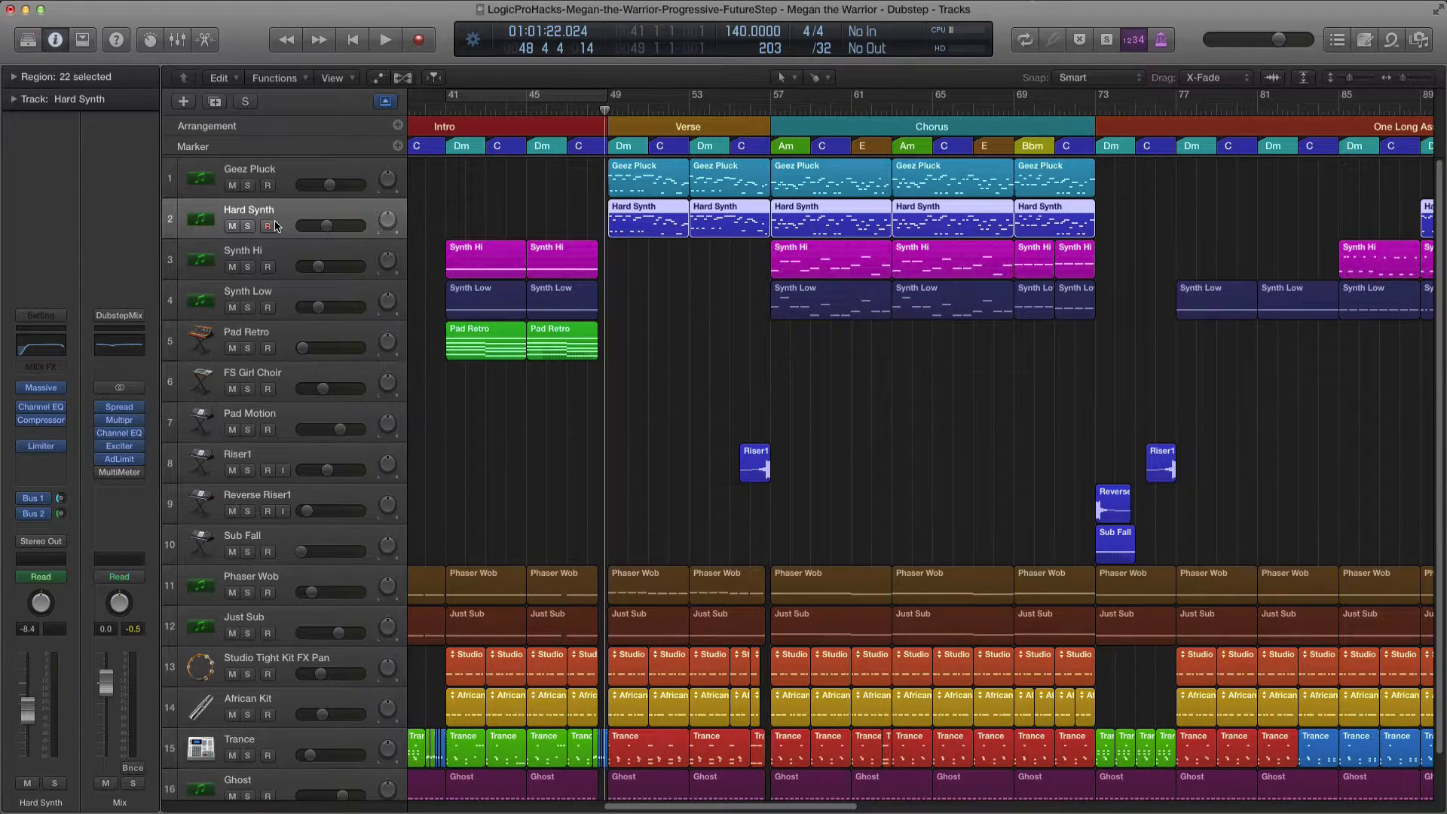
{"action": "left_click", "coordinate": [247, 226]}
{"action": "scroll", "coordinate": [527, 392], "scroll_direction": "down", "scroll_amount": 1}
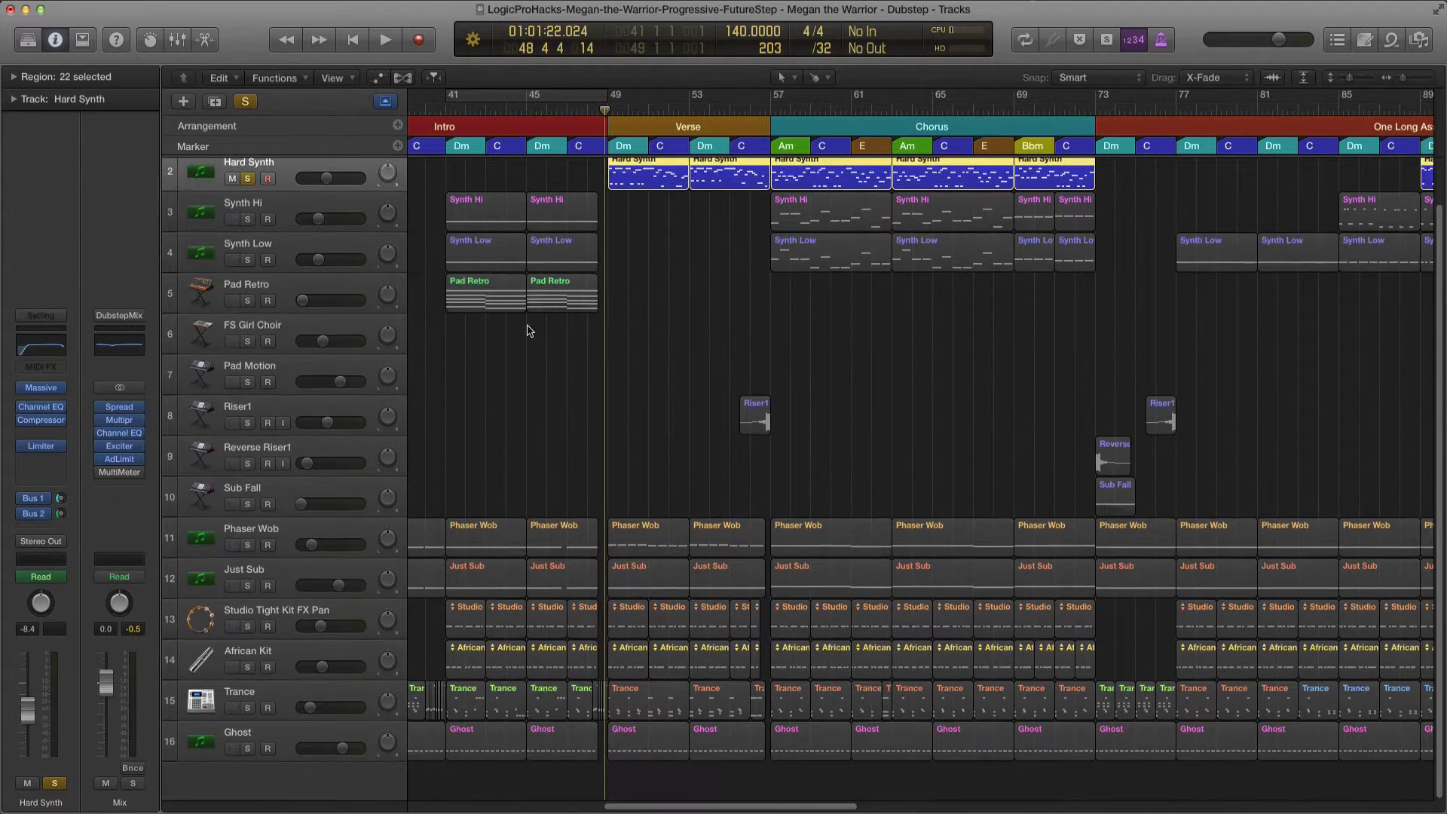
{"action": "scroll", "coordinate": [603, 399], "scroll_direction": "up", "scroll_amount": 1}
{"action": "key", "text": "space"}
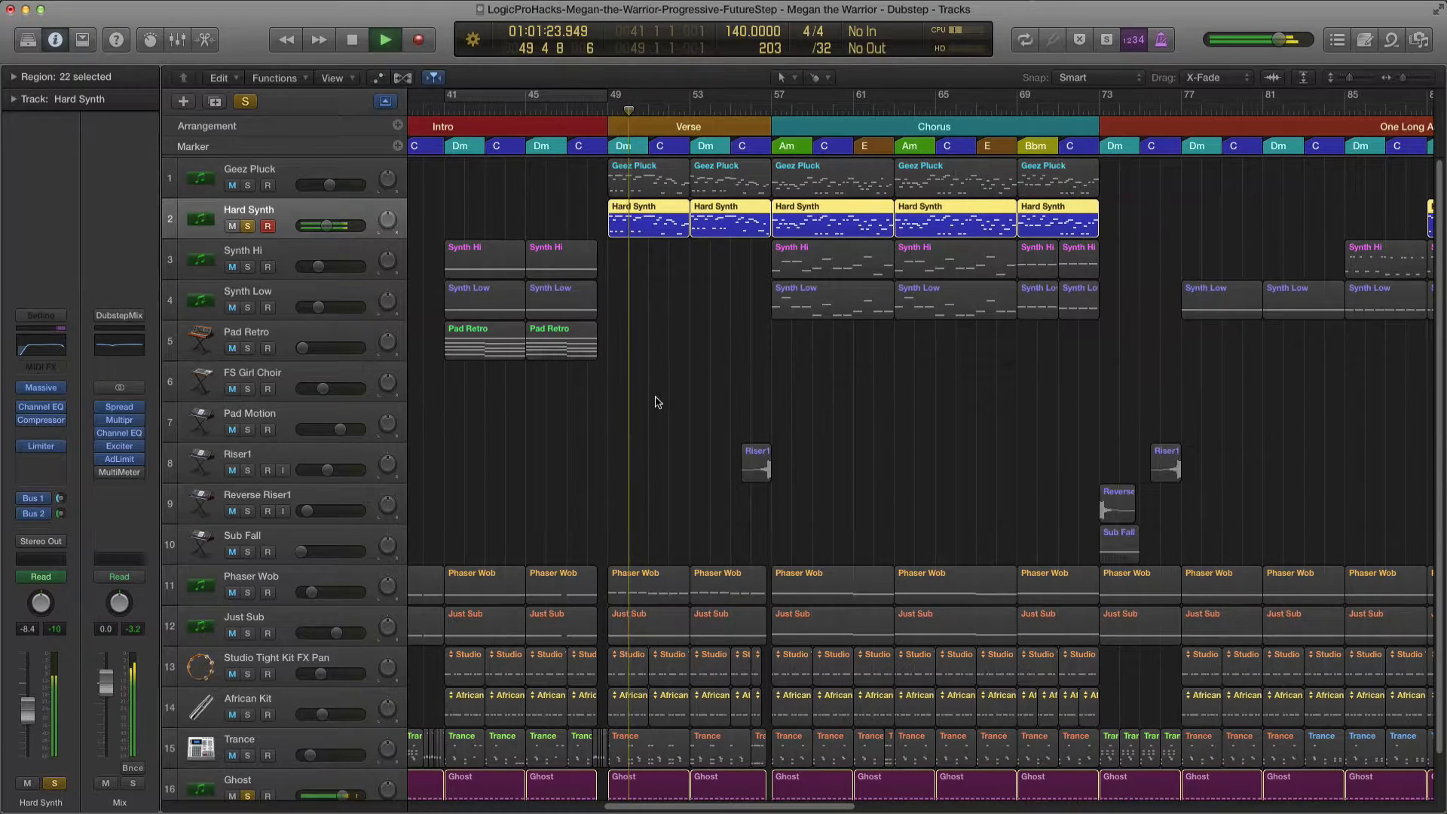
{"action": "scroll", "coordinate": [653, 402], "scroll_direction": "up", "scroll_amount": 2}
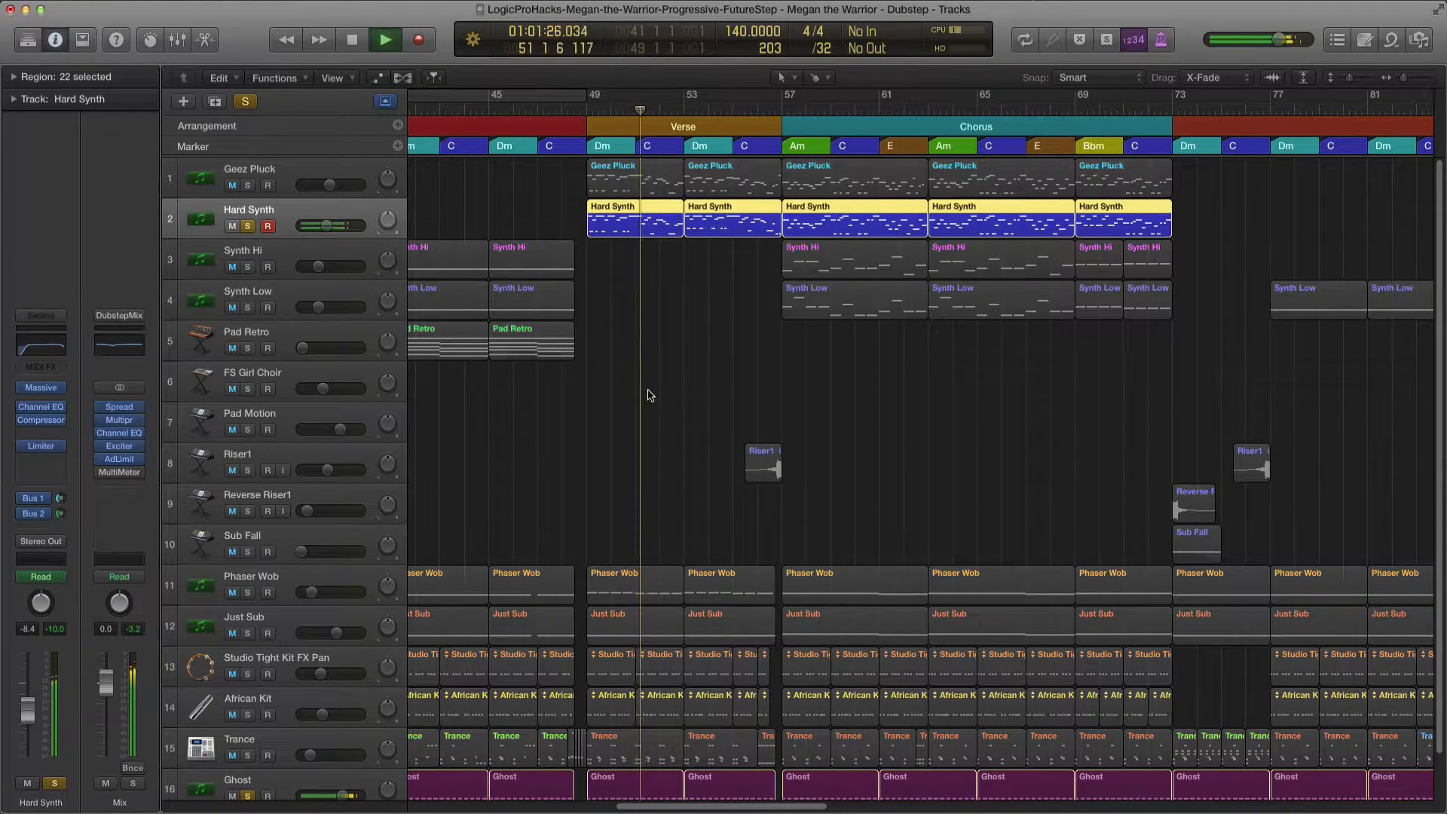
{"action": "scroll", "coordinate": [640, 396], "scroll_direction": "right", "scroll_amount": 3}
{"action": "scroll", "coordinate": [648, 401], "scroll_direction": "right", "scroll_amount": 1}
{"action": "key", "text": "super+Left"}
{"action": "scroll", "coordinate": [642, 399], "scroll_direction": "left", "scroll_amount": 3}
{"action": "key", "text": "super+Right"}
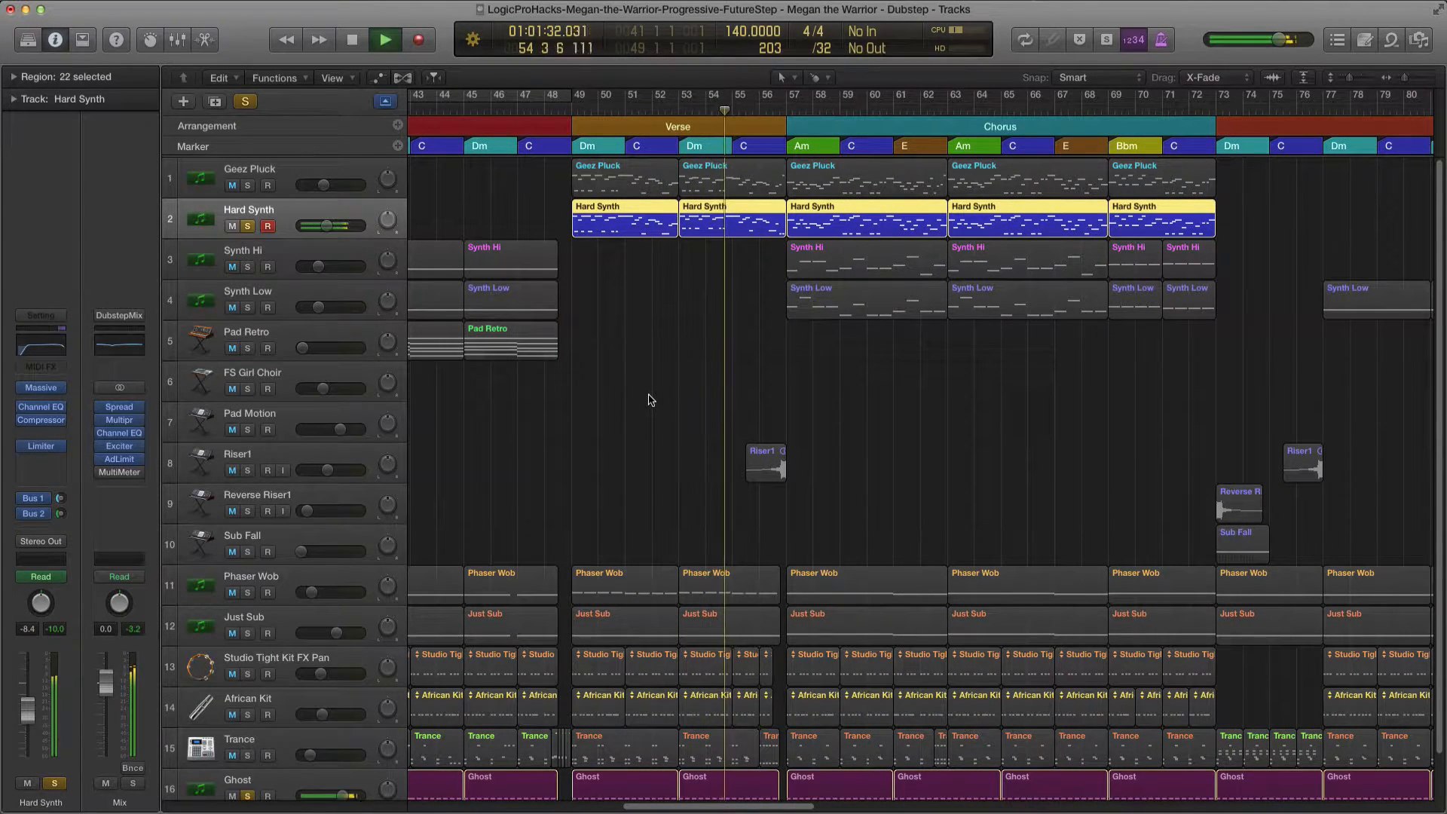
{"action": "key", "text": "space"}
{"action": "scroll", "coordinate": [671, 356], "scroll_direction": "left", "scroll_amount": 3}
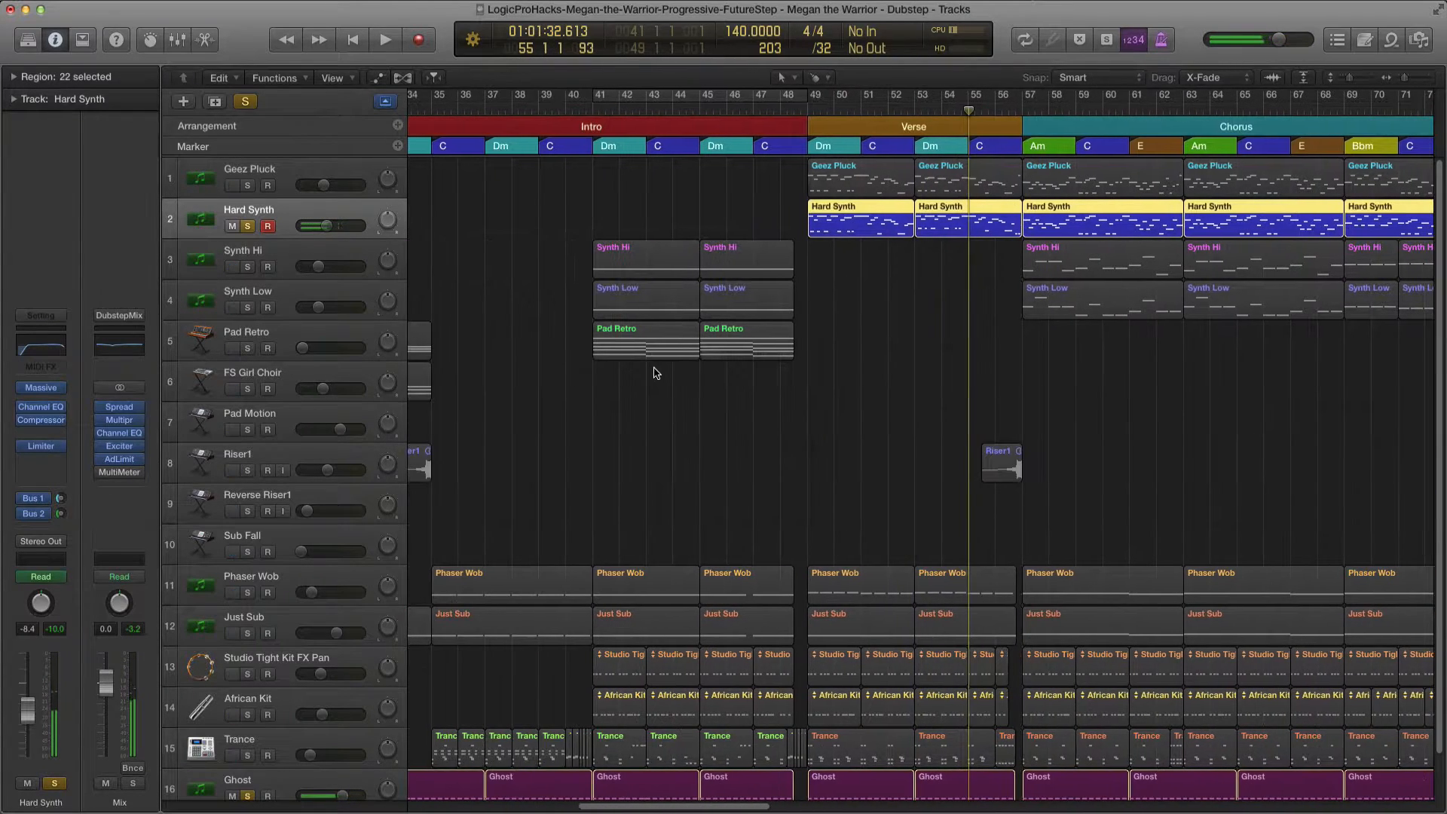
Deselect the Hard Synth regions, turn off its solo, and select and solo the Geez Pluck track instead.
{"action": "left_click", "coordinate": [469, 215]}
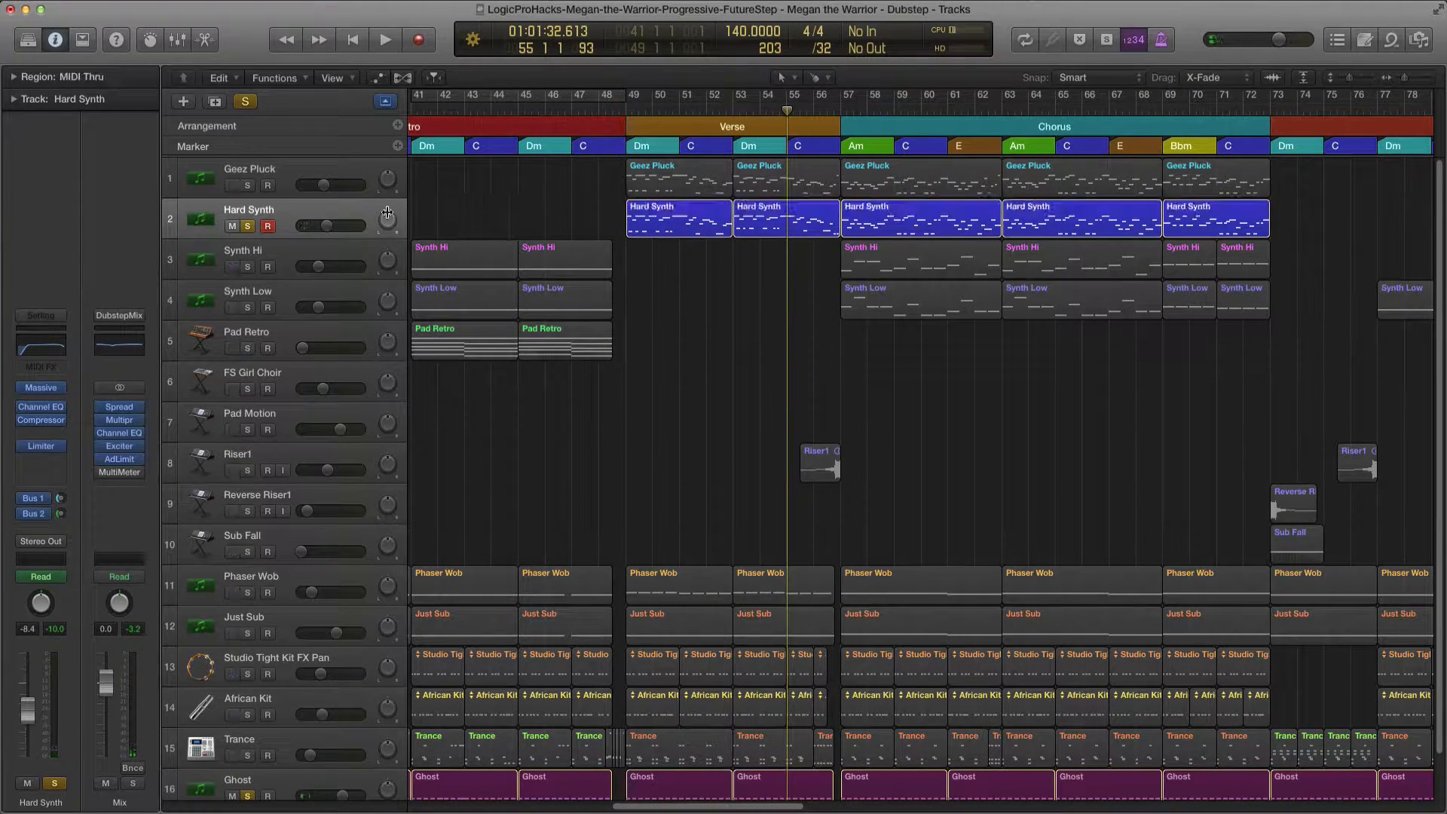
{"action": "left_click", "coordinate": [252, 228]}
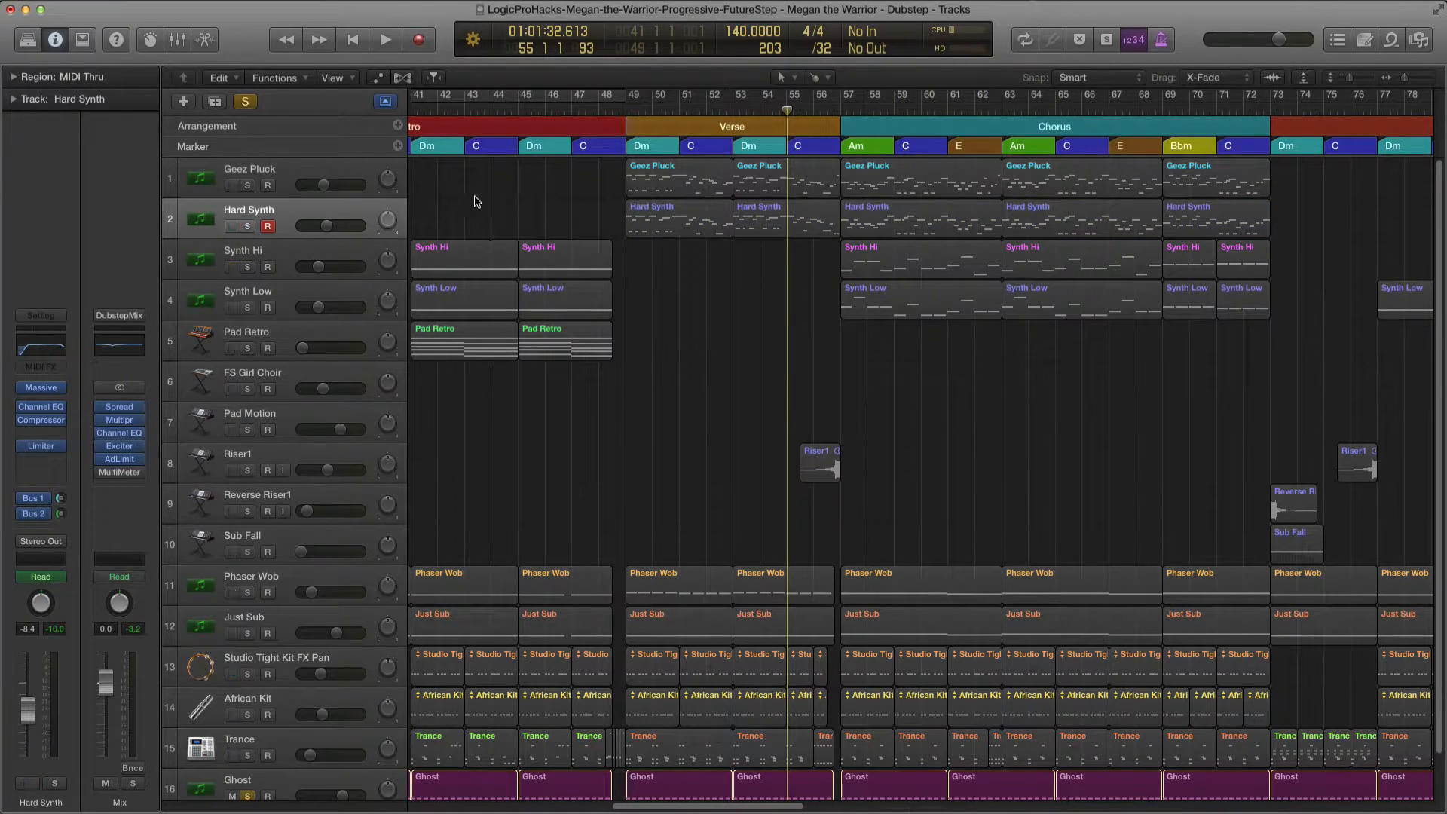
{"action": "left_click", "coordinate": [319, 171]}
{"action": "left_click", "coordinate": [248, 186]}
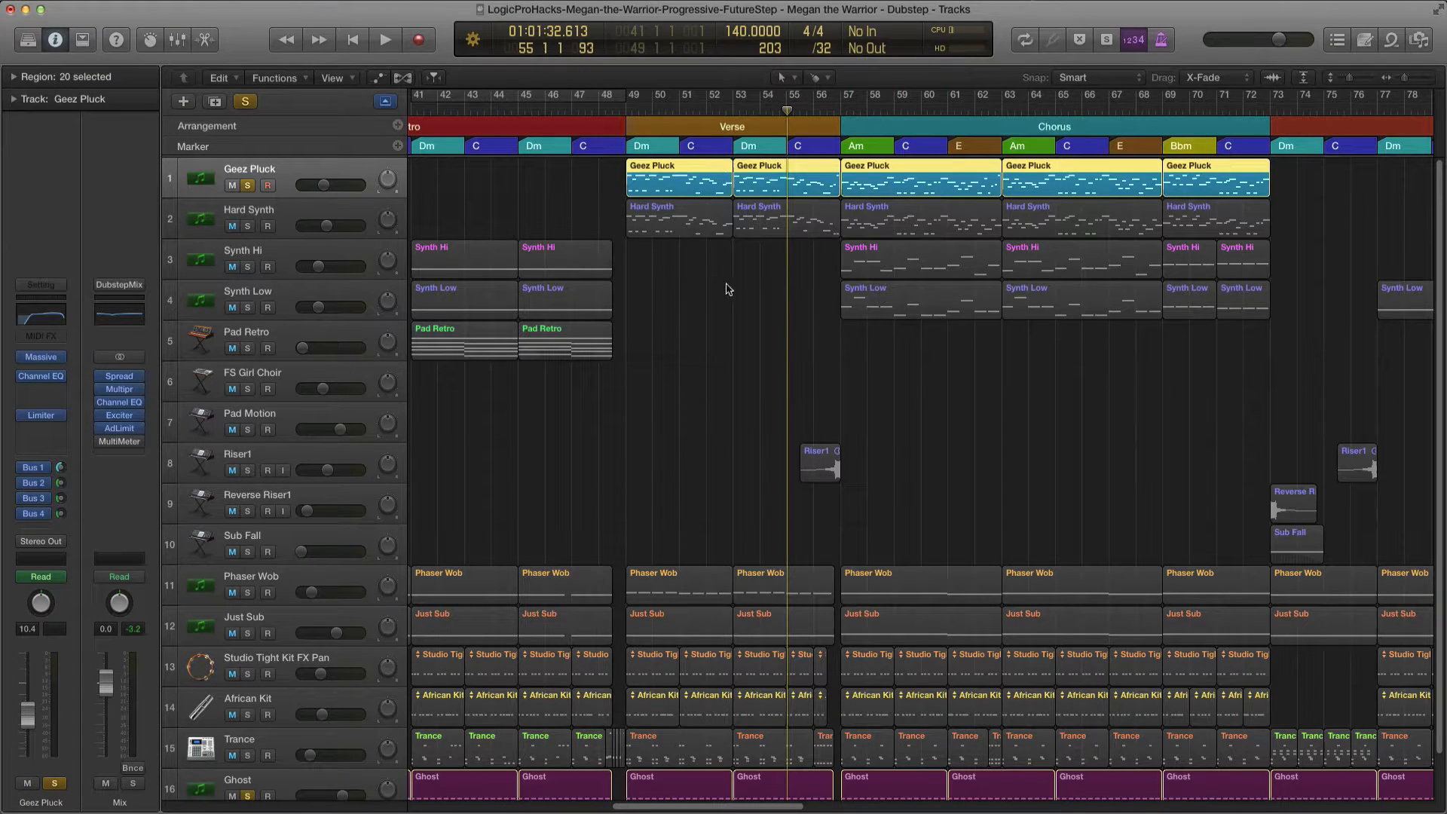
Open the Massive synth on Geez Pluck to view its PLK Geeza SA-edit patch, and close it again.
{"action": "left_click", "coordinate": [41, 357]}
{"action": "left_click_drag", "start_coordinate": [407, 51], "coordinate": [779, 145]}
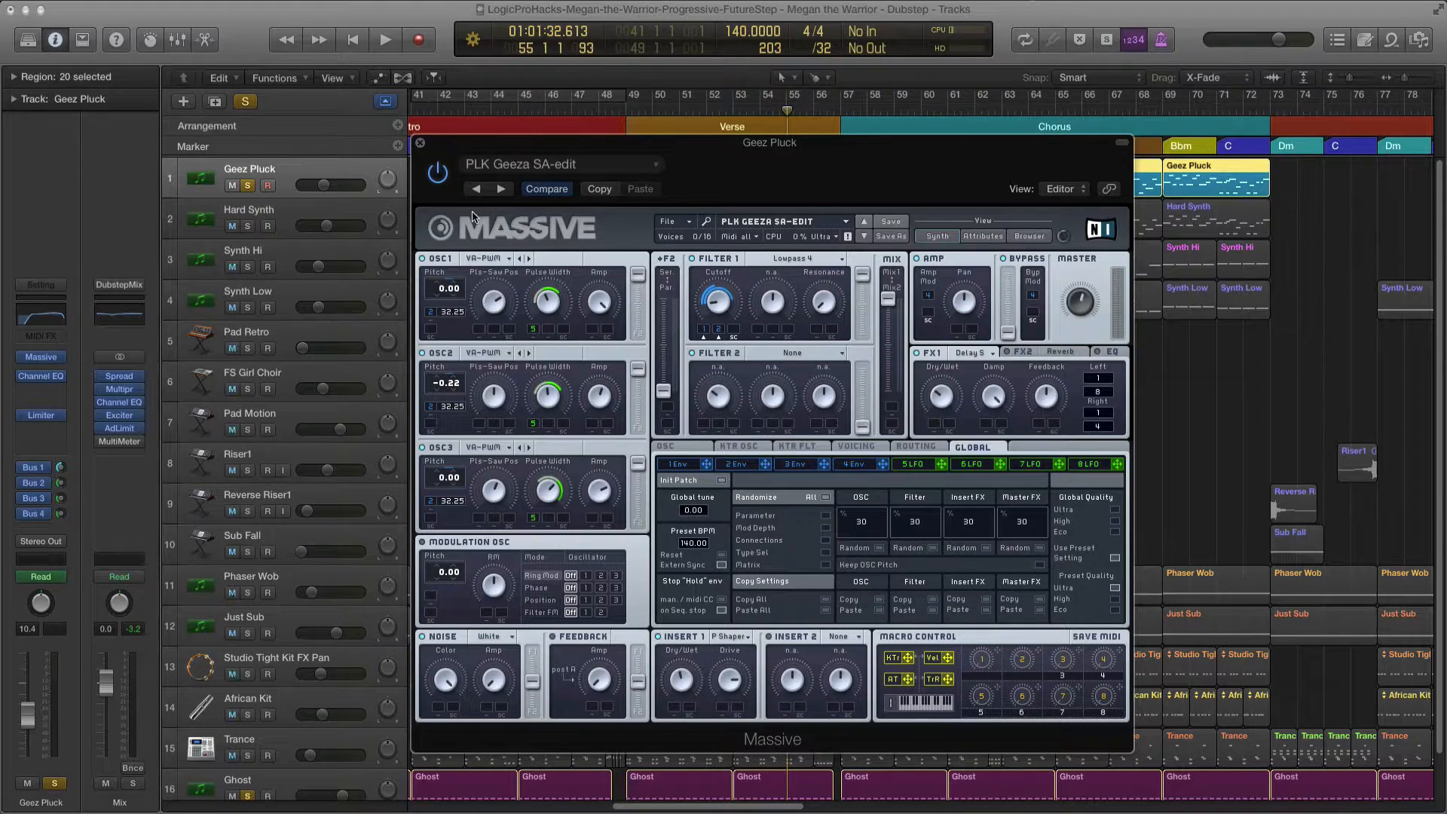
{"action": "left_click", "coordinate": [420, 142]}
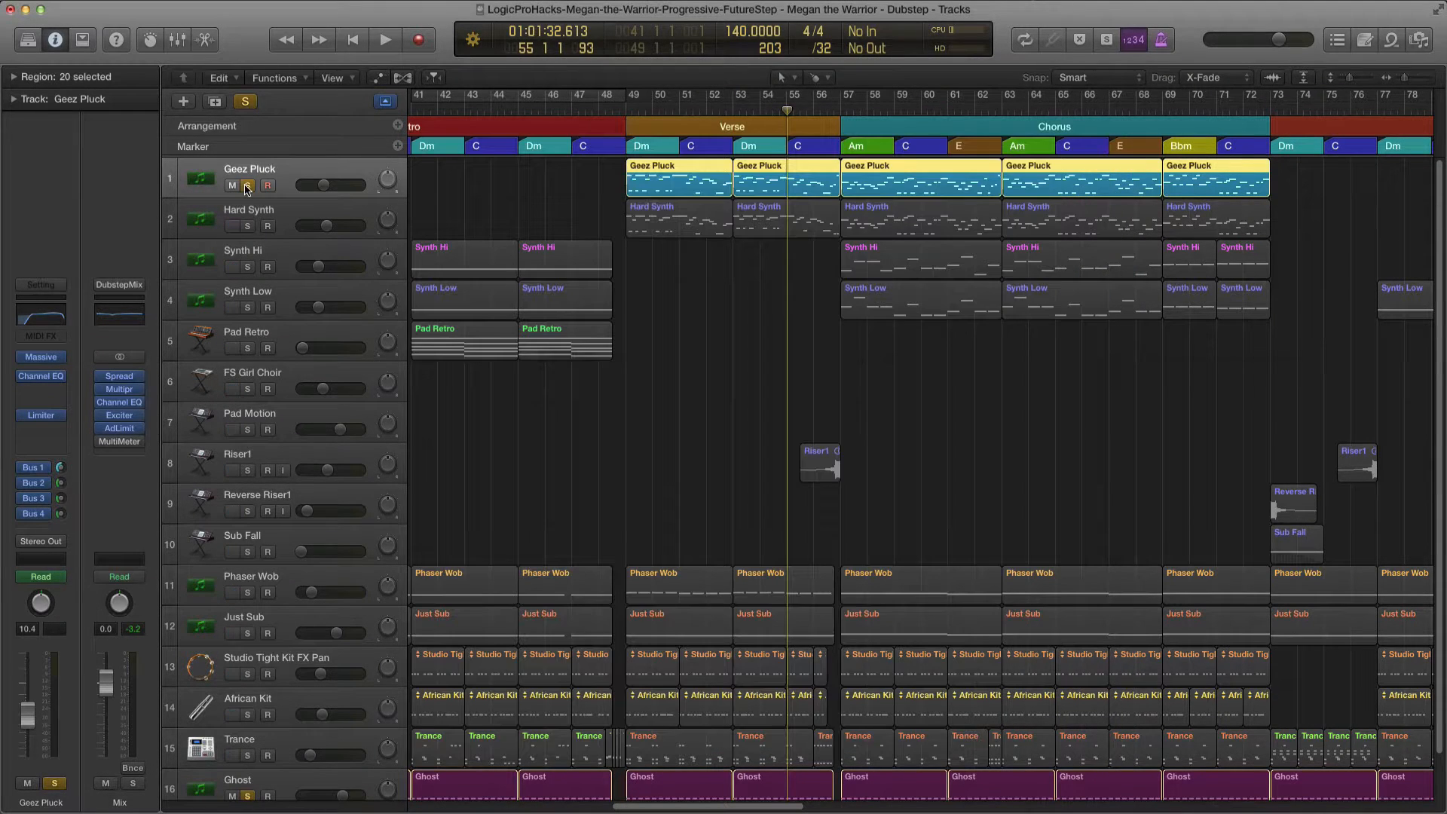
Examine the effect channels fed by Geez Pluck's Bus 2, Bus 4 and Bus 1 sends.
{"action": "left_click", "coordinate": [38, 470]}
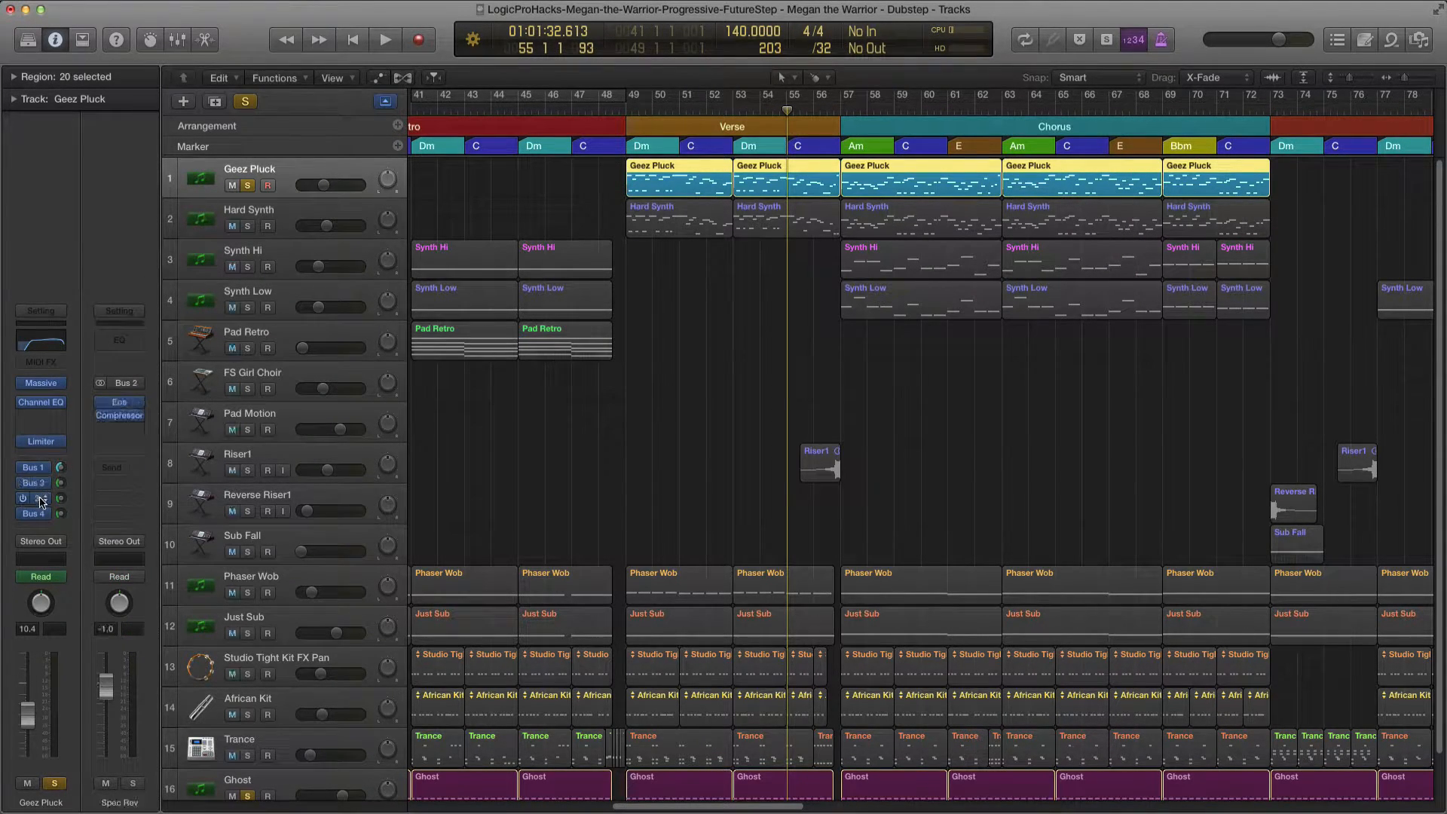
{"action": "left_click", "coordinate": [37, 501]}
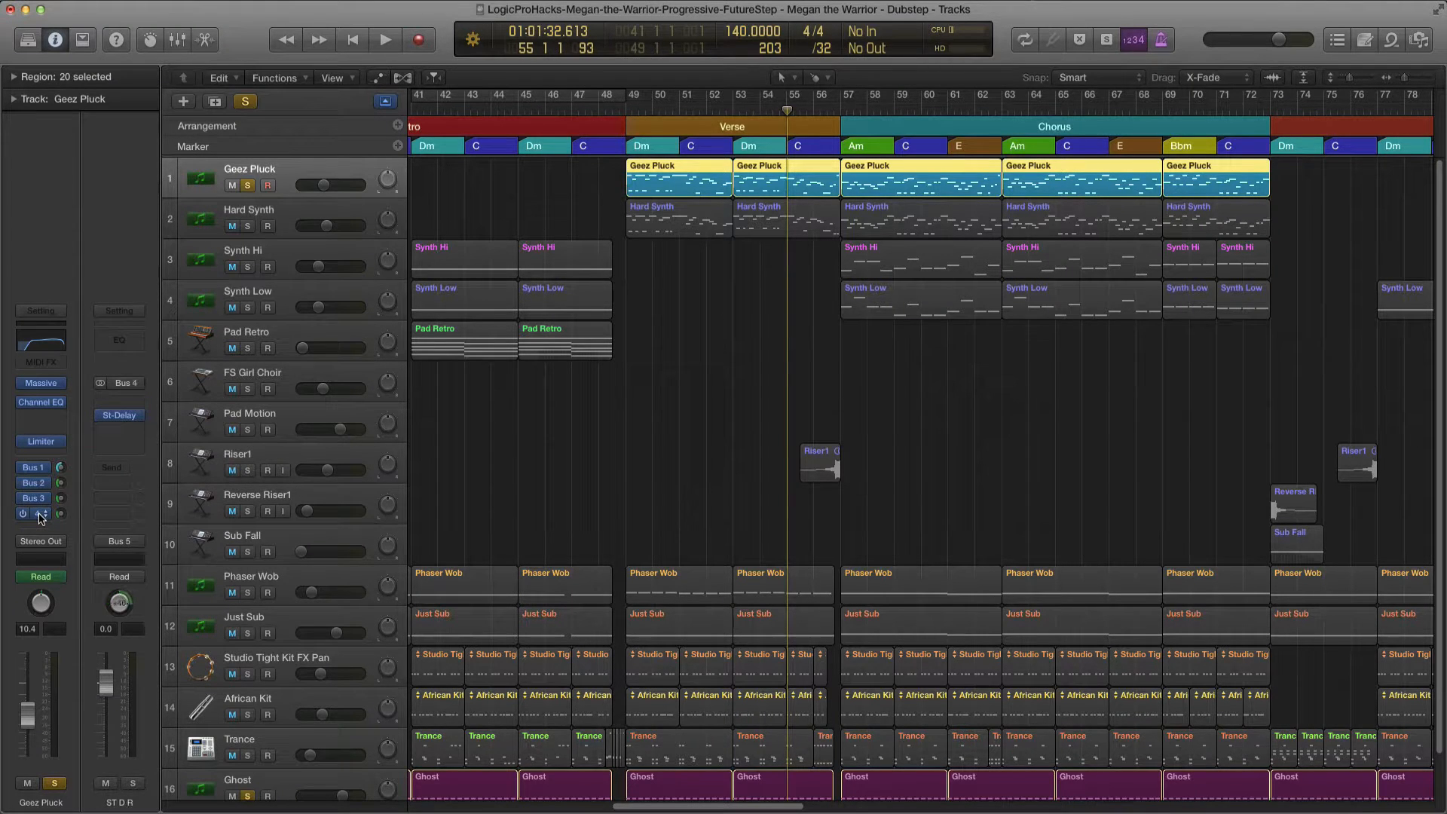
{"action": "left_click", "coordinate": [39, 470]}
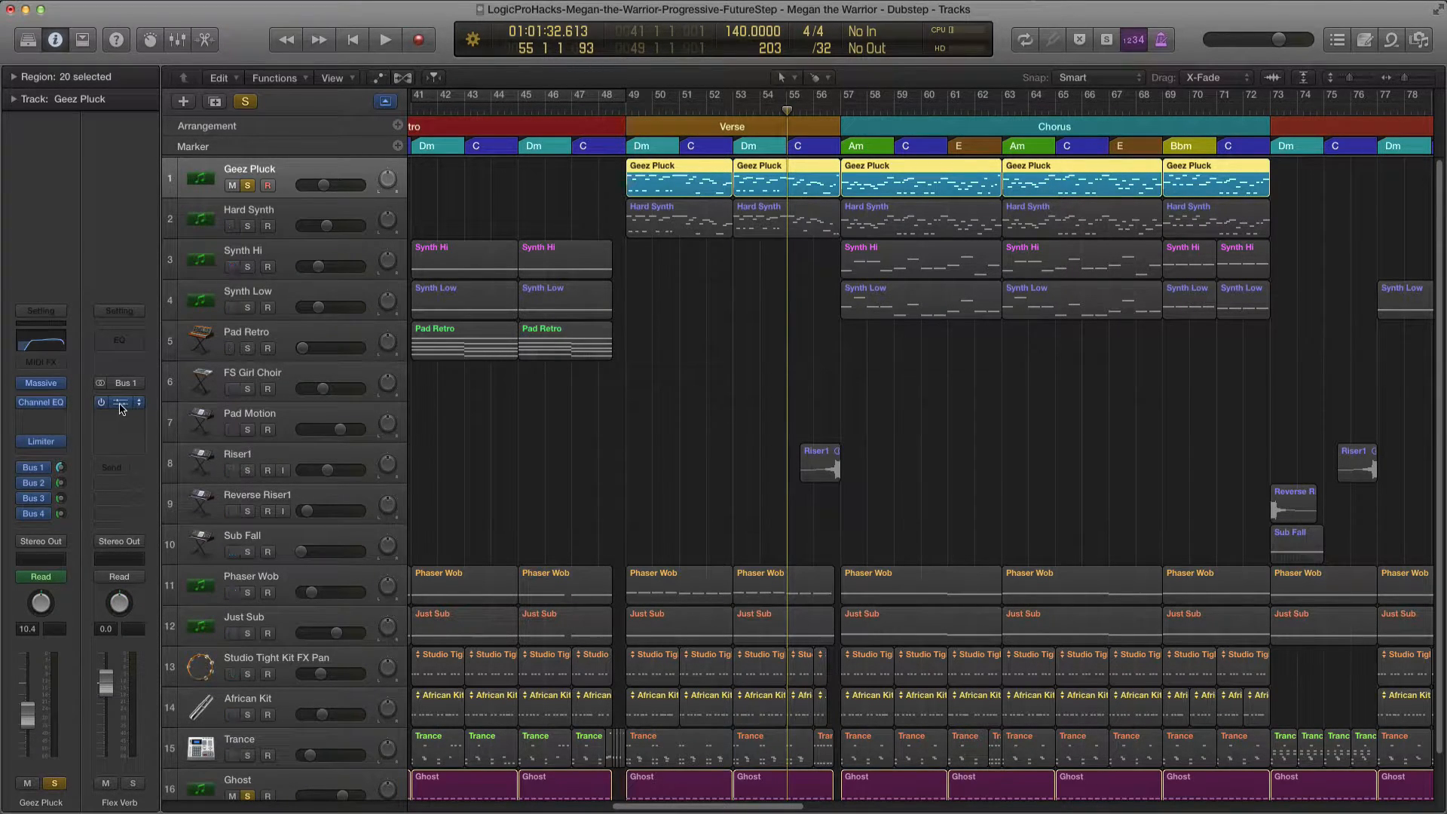
Open the Ambience reverb on the Flex Verb channel to view its settings, and close the plug-in window.
{"action": "left_click", "coordinate": [120, 404]}
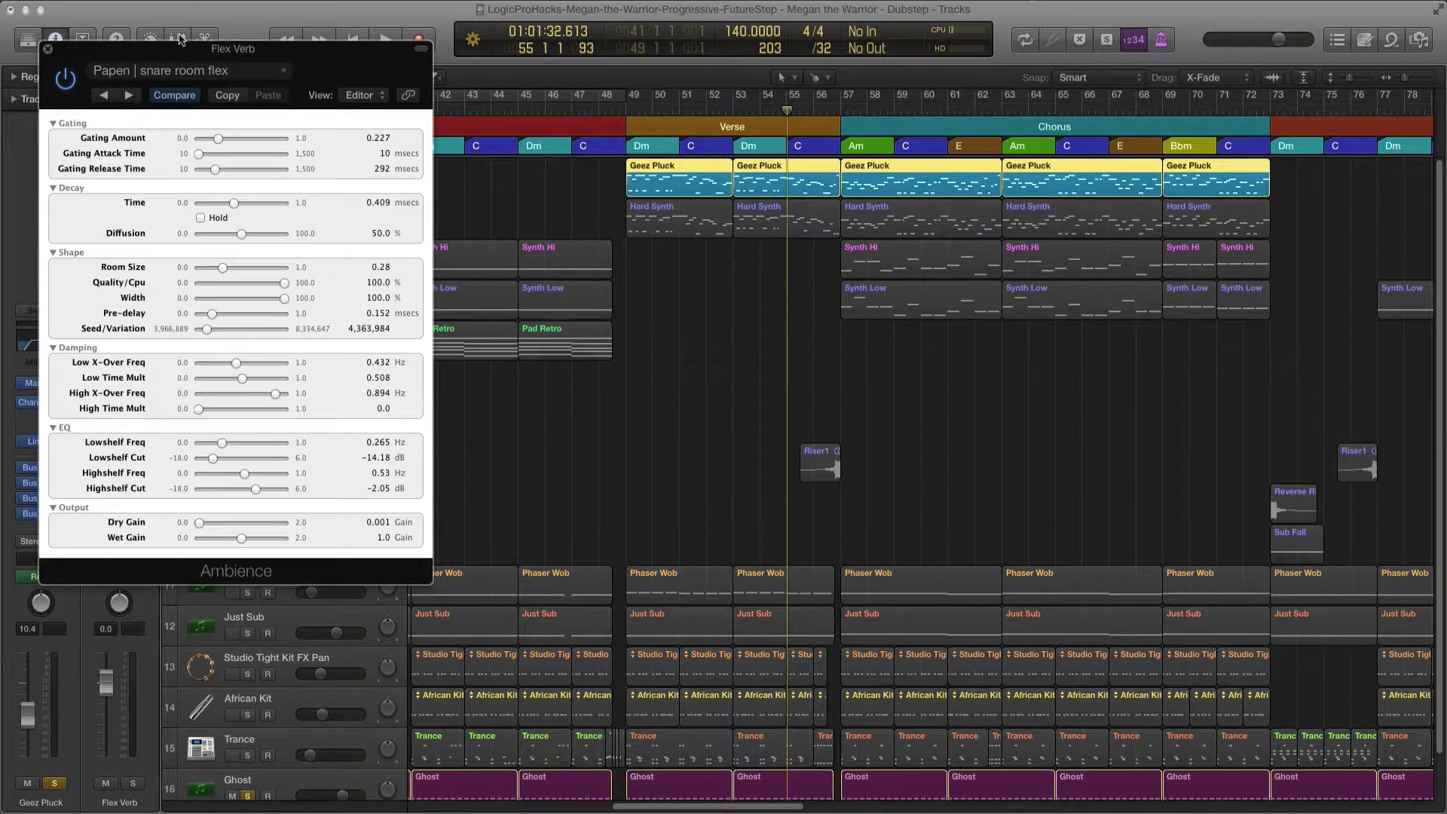
{"action": "left_click_drag", "start_coordinate": [174, 59], "coordinate": [764, 236]}
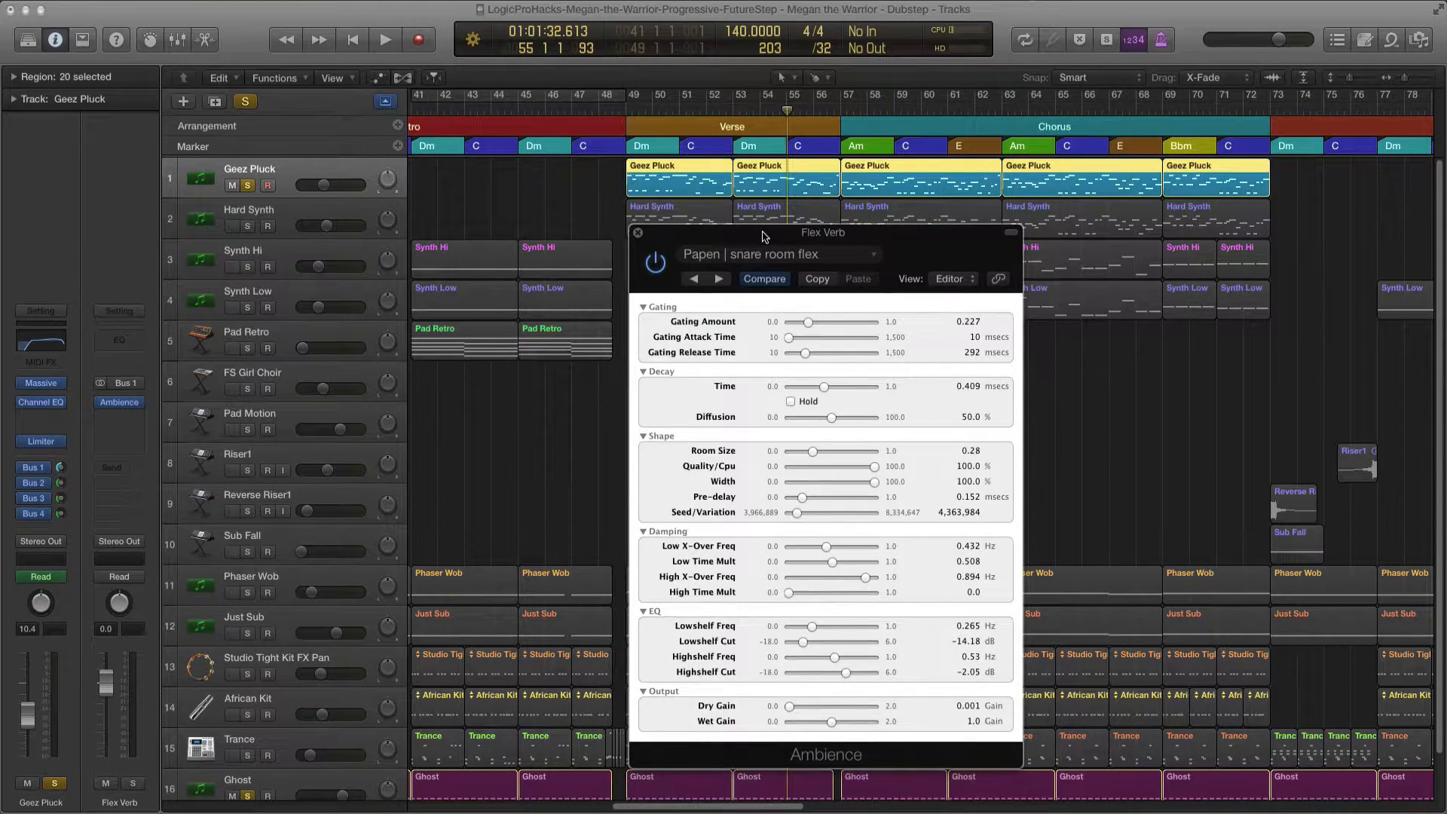
{"action": "left_click", "coordinate": [742, 279]}
{"action": "left_click", "coordinate": [637, 232]}
Place the playhead at bar 49 and play the soloed Geez Pluck through the Verse, stopping in the Chorus at bar 57.
{"action": "scroll", "coordinate": [735, 407], "scroll_direction": "right", "scroll_amount": 1}
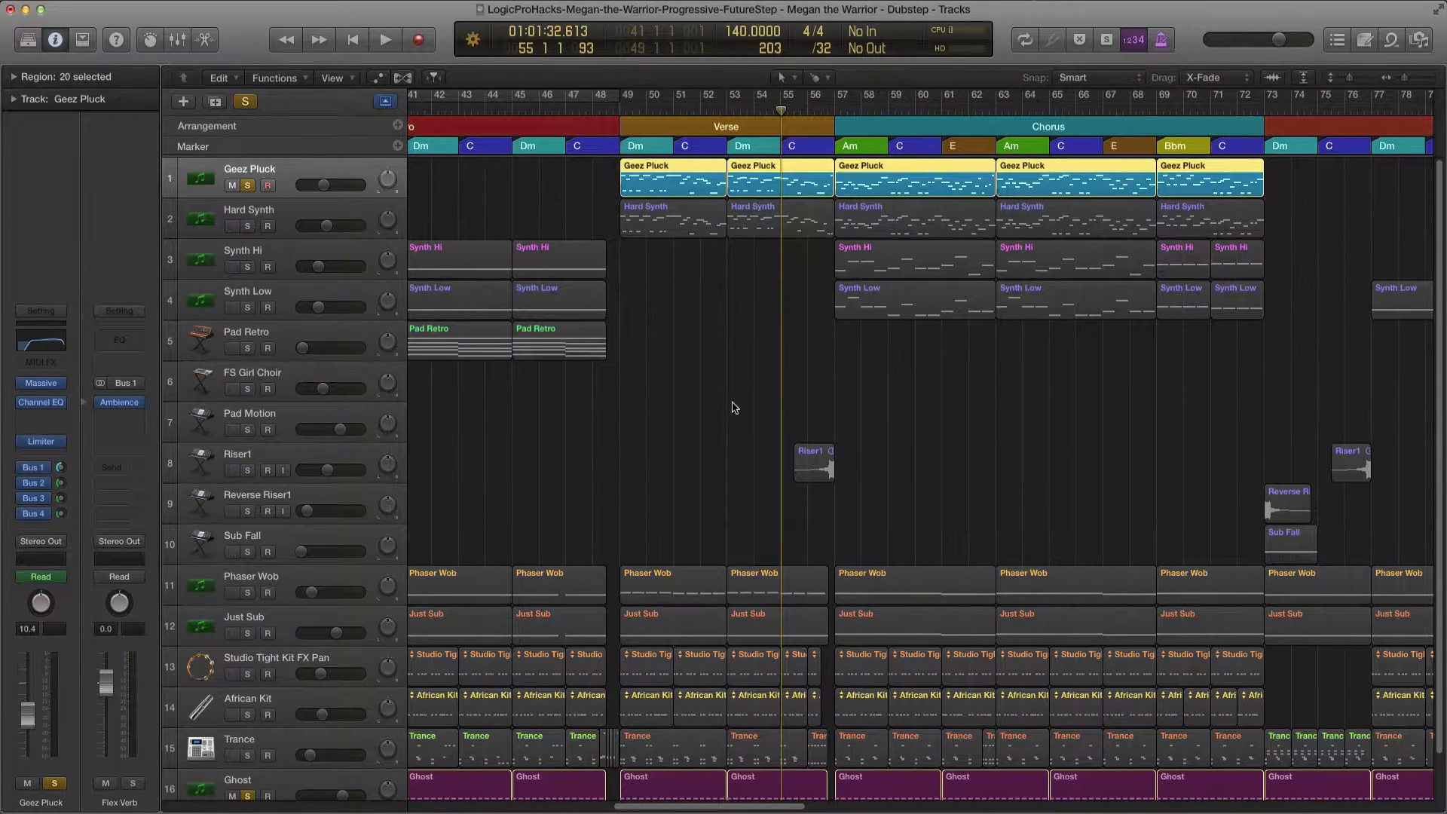
{"action": "left_click", "coordinate": [618, 108]}
{"action": "key", "text": "space"}
{"action": "scroll", "coordinate": [624, 249], "scroll_direction": "down", "scroll_amount": 2}
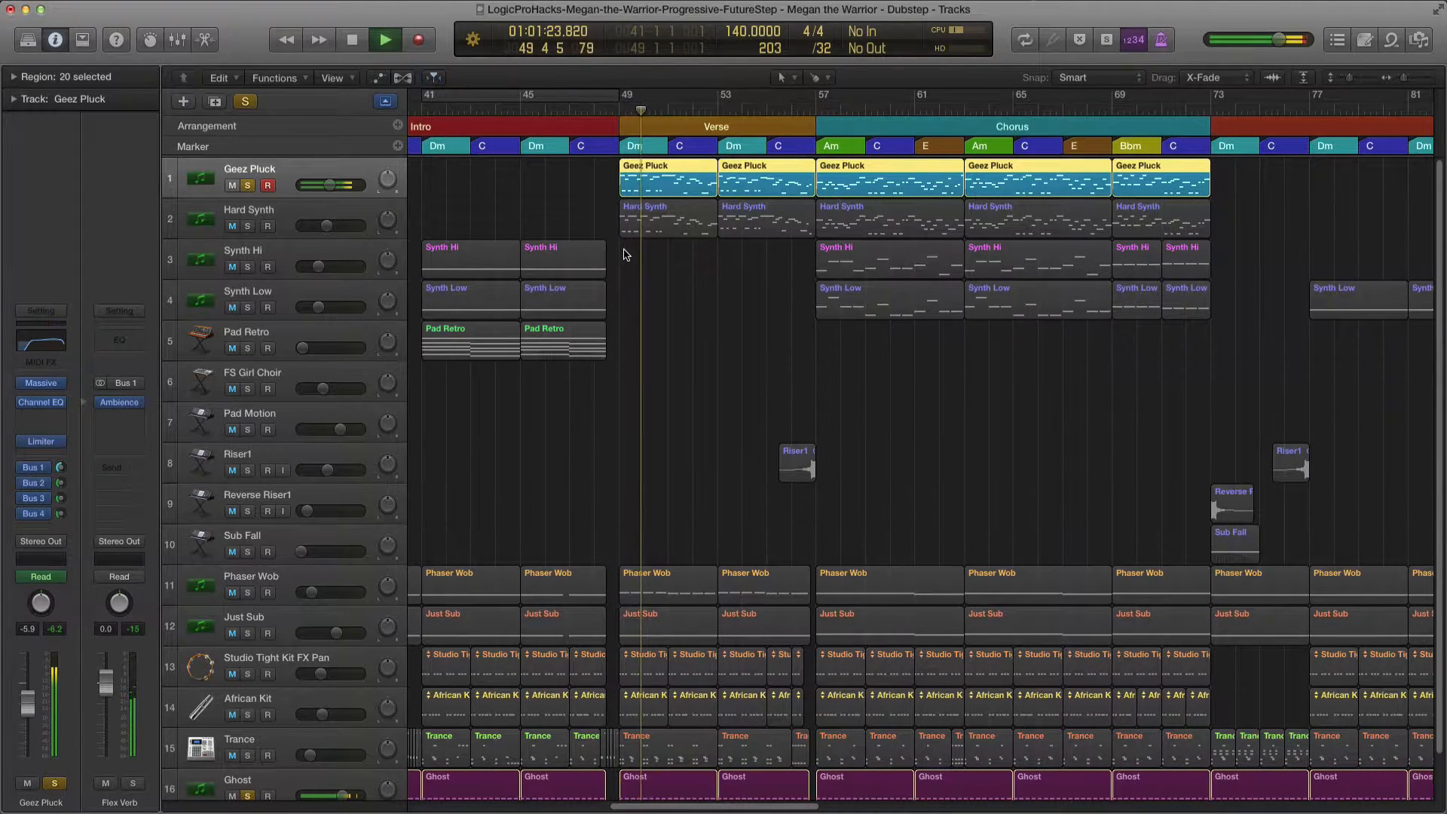
{"action": "scroll", "coordinate": [624, 249], "scroll_direction": "right", "scroll_amount": 3}
{"action": "key", "text": "super+Right"}
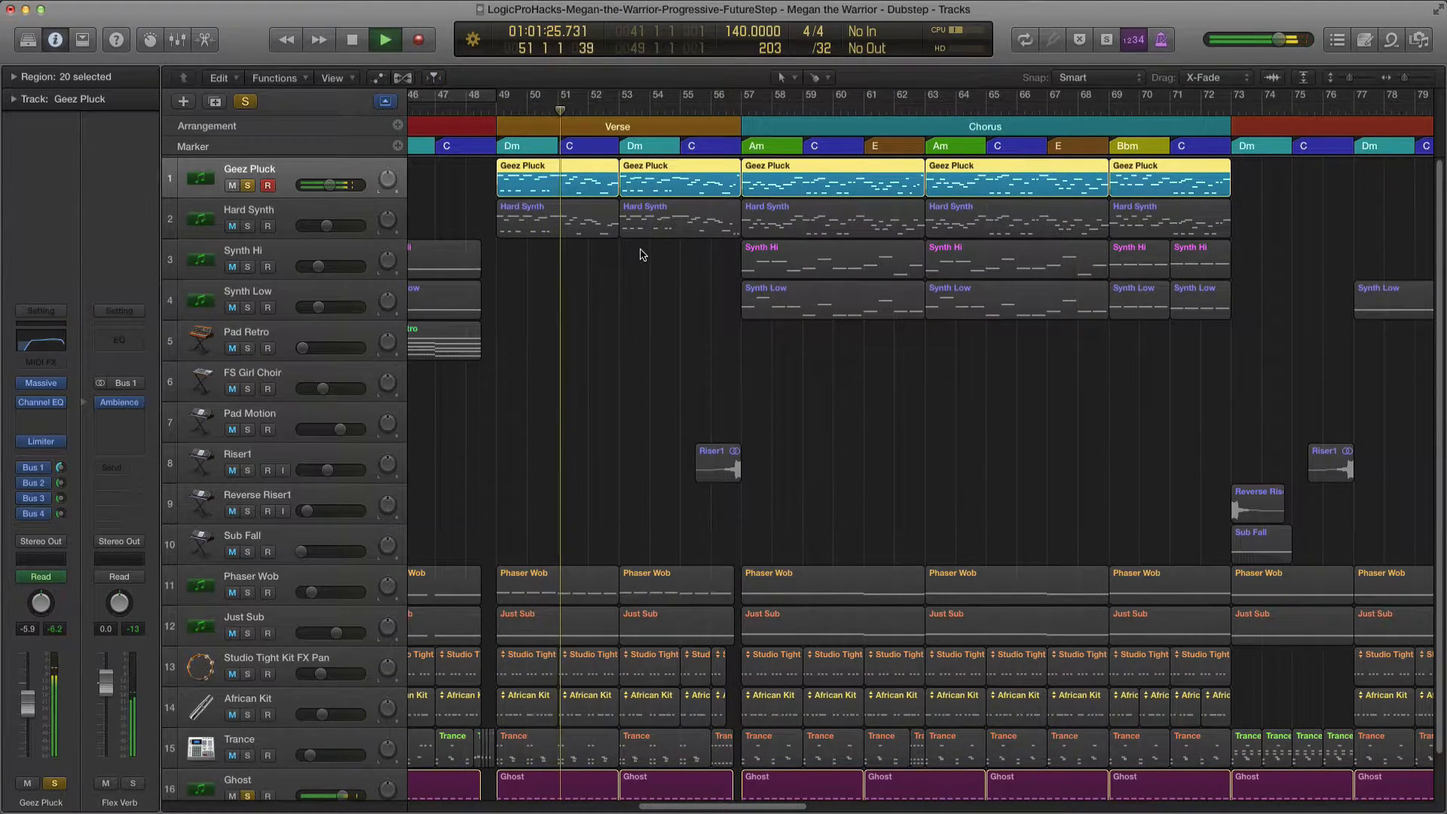
{"action": "scroll", "coordinate": [648, 260], "scroll_direction": "down", "scroll_amount": 4}
{"action": "scroll", "coordinate": [661, 268], "scroll_direction": "up", "scroll_amount": 3}
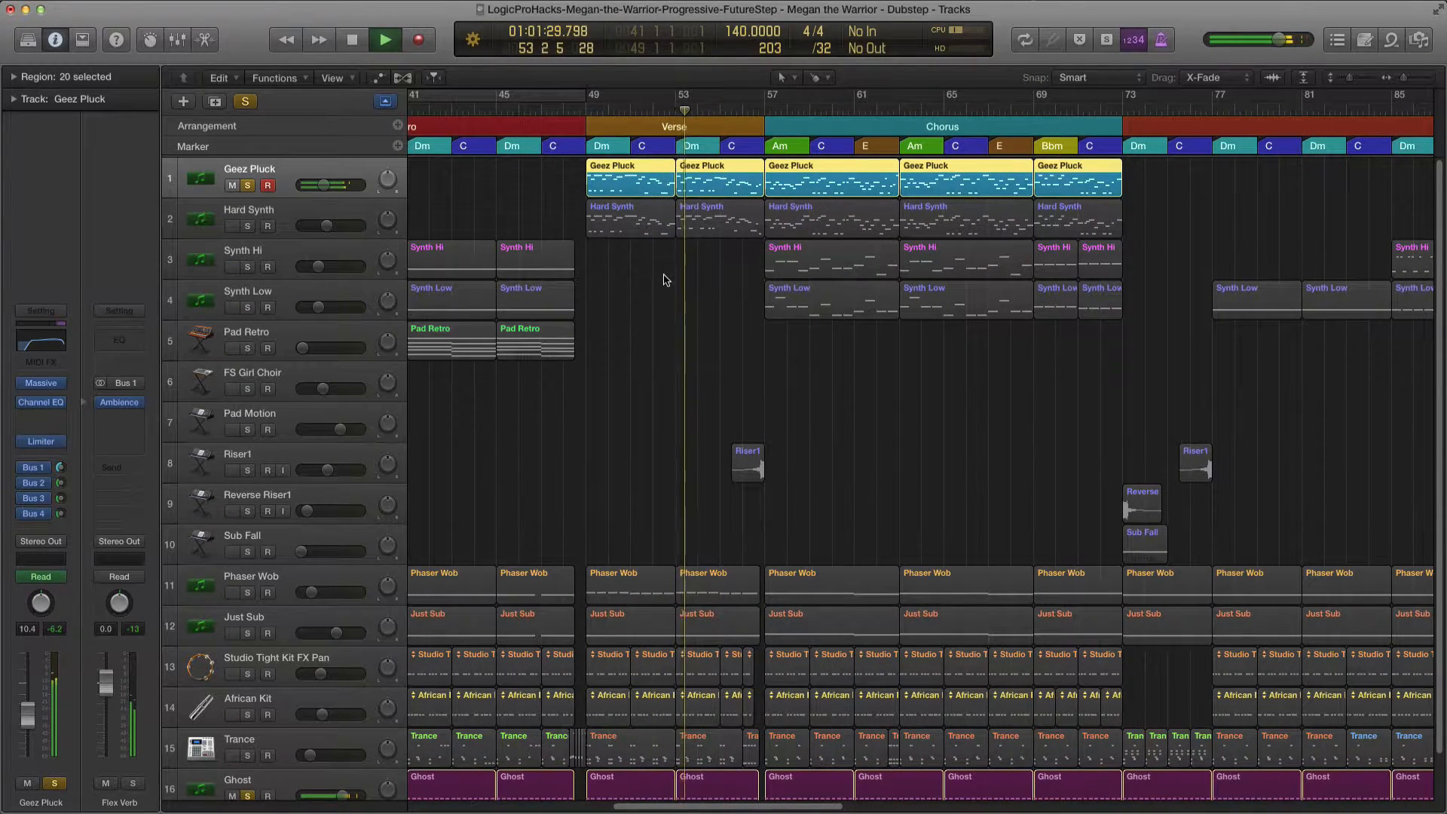
{"action": "scroll", "coordinate": [663, 283], "scroll_direction": "down", "scroll_amount": 1}
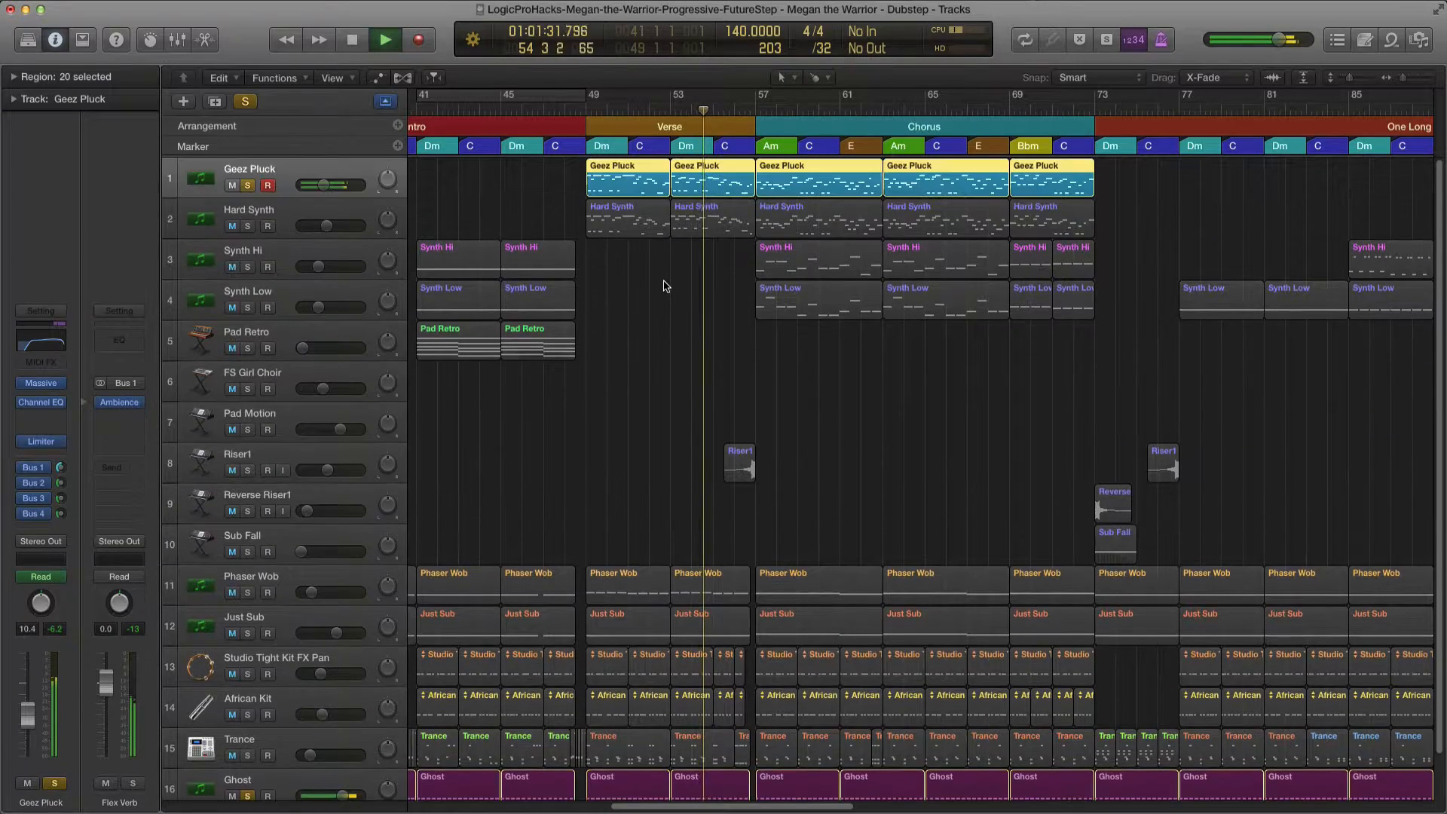
{"action": "scroll", "coordinate": [663, 284], "scroll_direction": "down", "scroll_amount": 1}
{"action": "scroll", "coordinate": [663, 285], "scroll_direction": "right", "scroll_amount": 6}
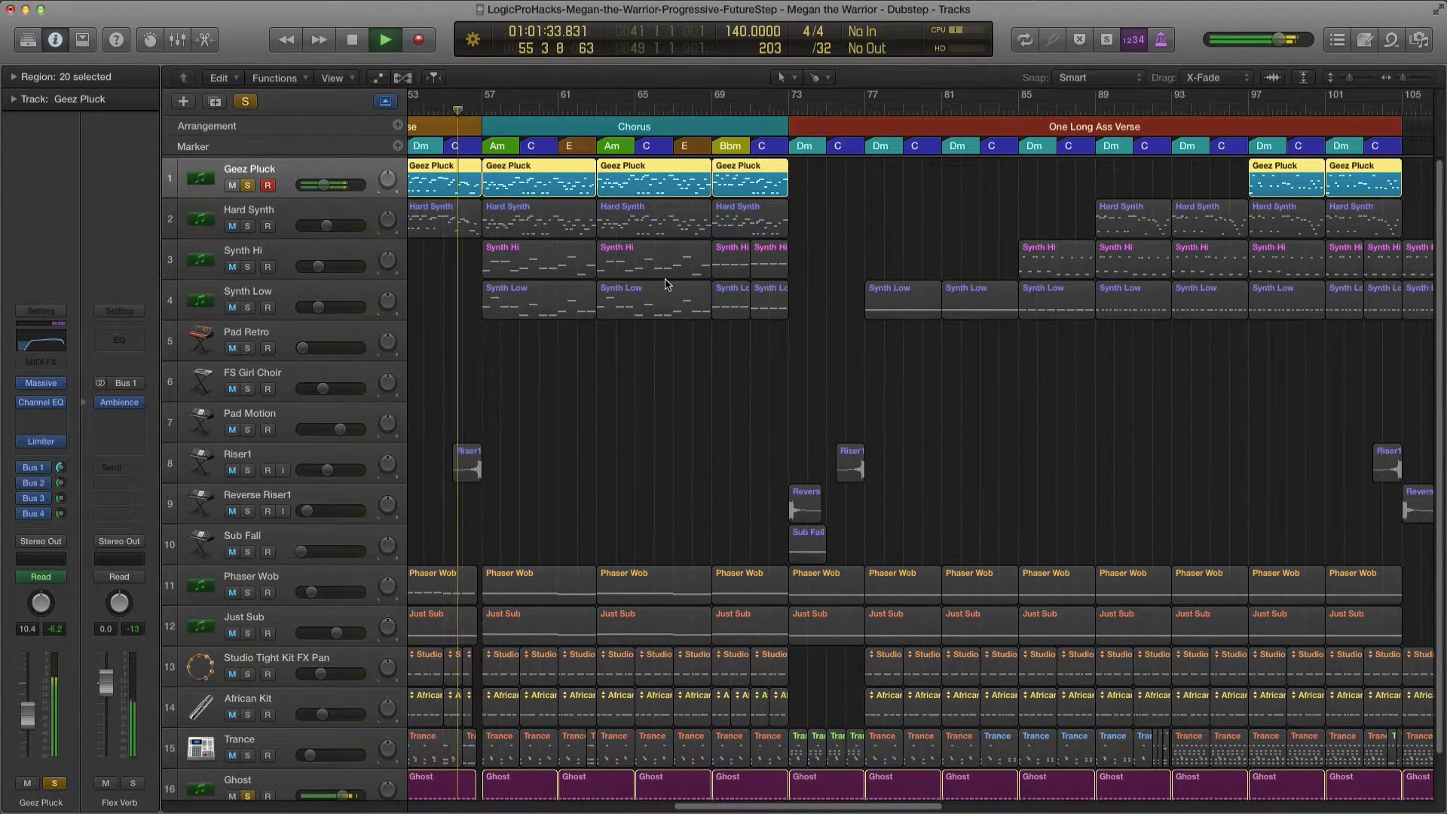
{"action": "scroll", "coordinate": [664, 285], "scroll_direction": "down", "scroll_amount": 3}
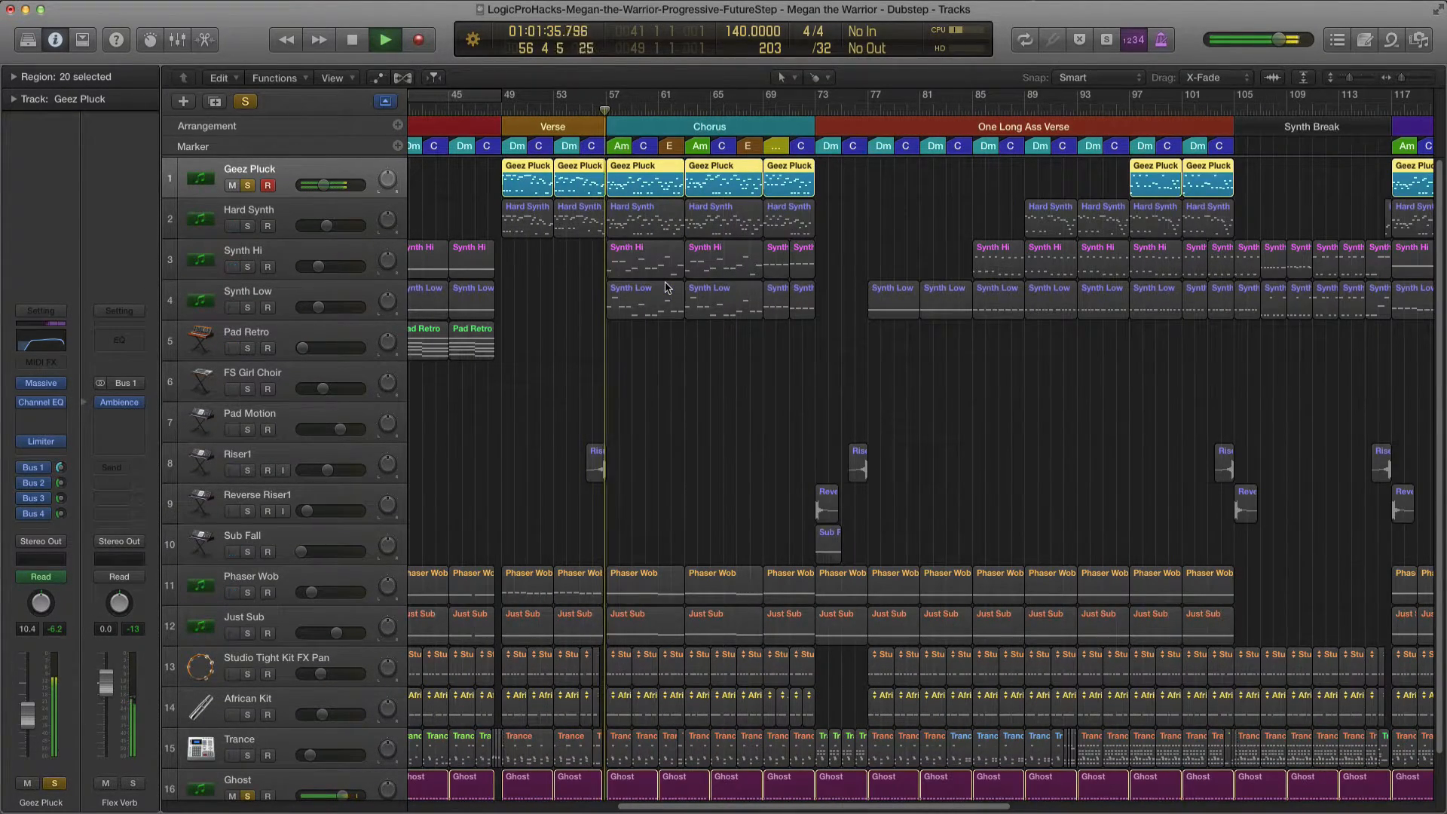
{"action": "key", "text": "space"}
Select the four Geez Pluck regions across the Verse and early Chorus, and turn off the solo on Geez Pluck.
{"action": "scroll", "coordinate": [699, 284], "scroll_direction": "up", "scroll_amount": 5}
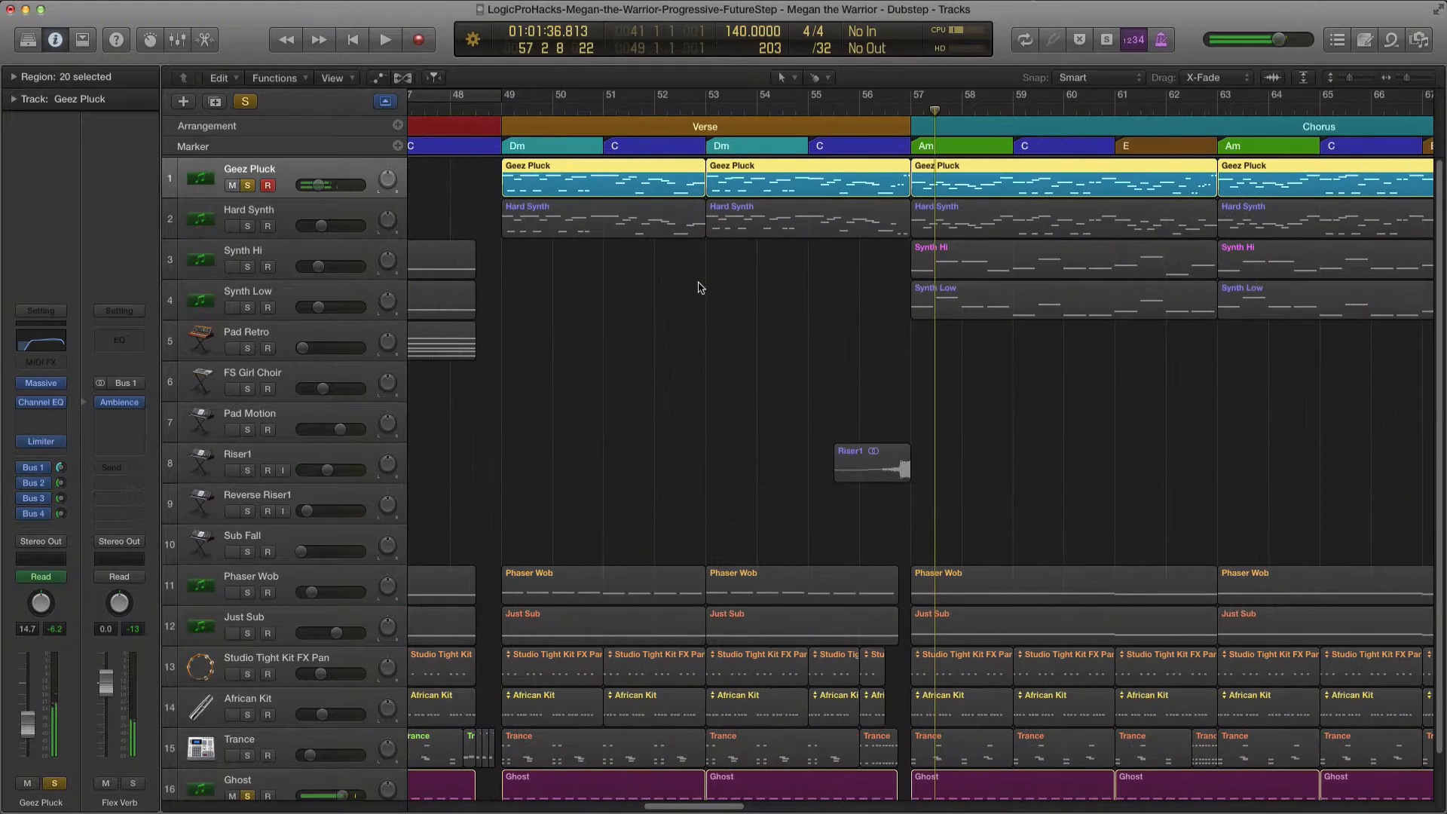
{"action": "scroll", "coordinate": [698, 286], "scroll_direction": "down", "scroll_amount": 5}
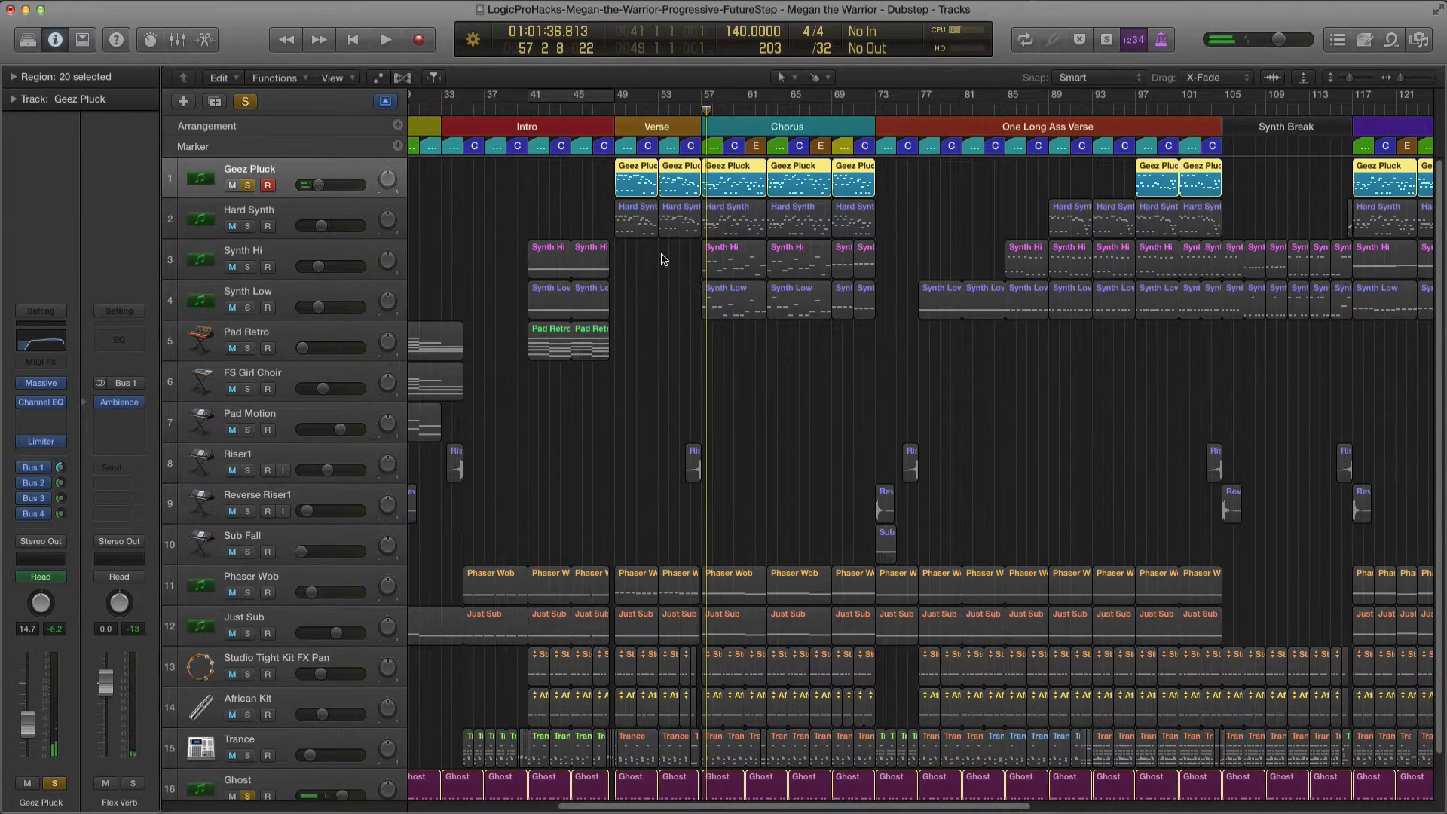
{"action": "left_click_drag", "start_coordinate": [558, 184], "coordinate": [789, 184]}
{"action": "left_click", "coordinate": [247, 185]}
{"action": "scroll", "coordinate": [660, 382], "scroll_direction": "down", "scroll_amount": 2}
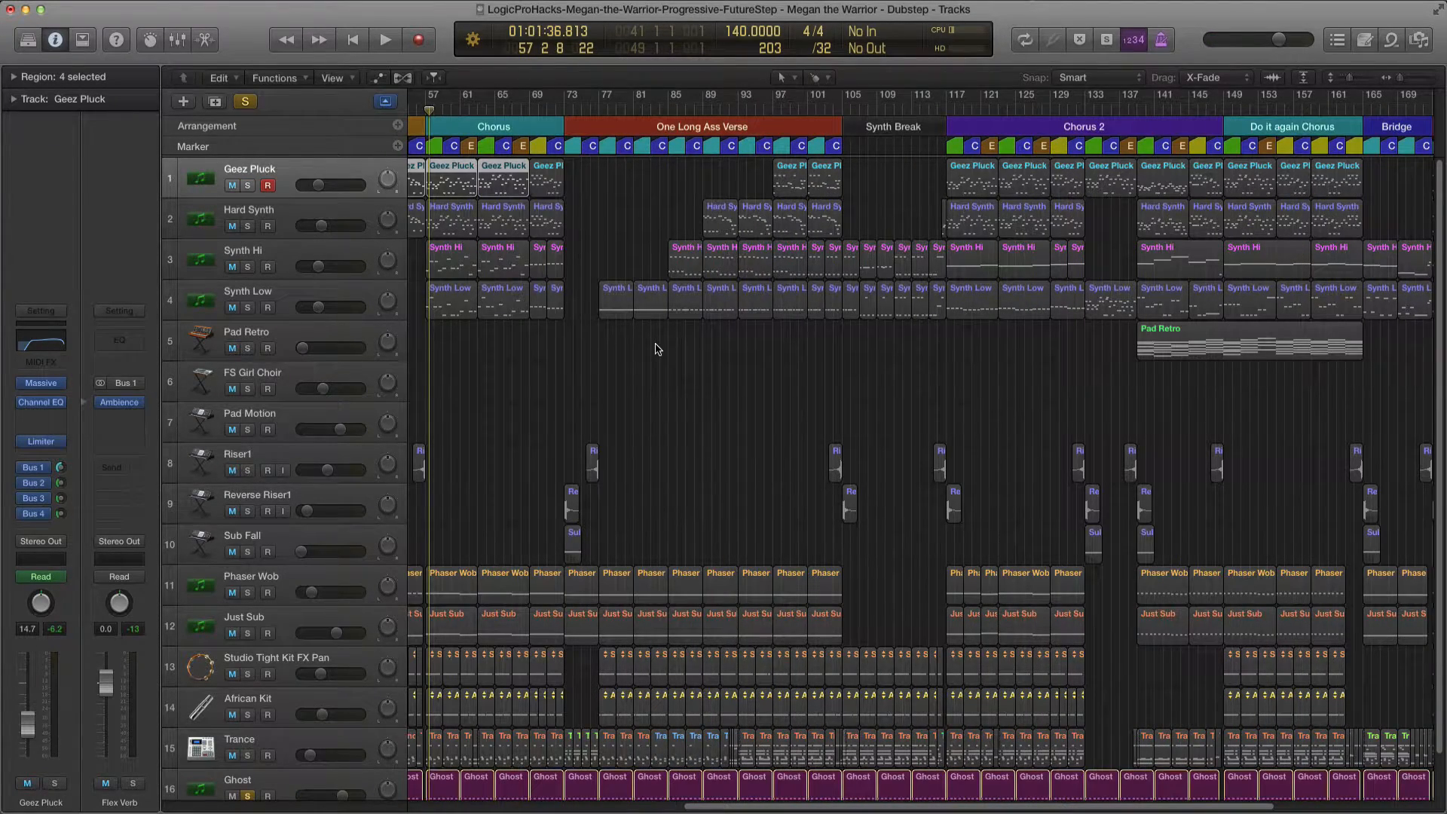
{"action": "scroll", "coordinate": [706, 352], "scroll_direction": "down", "scroll_amount": 3}
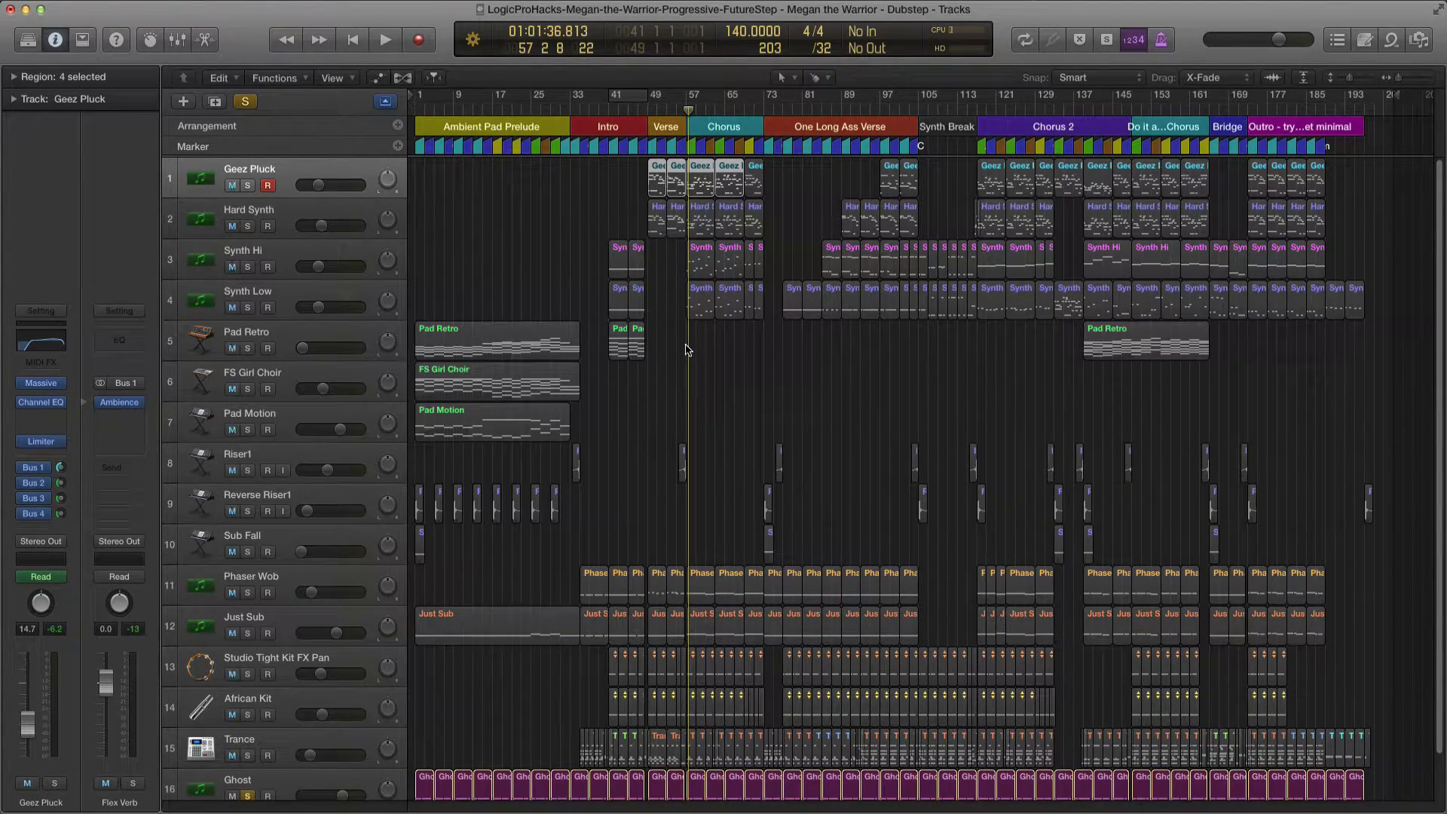
Turn off the remaining solo on Ghost, return the playhead to bar 1 and deselect all regions.
{"action": "scroll", "coordinate": [688, 349], "scroll_direction": "up", "scroll_amount": 3}
{"action": "key", "text": "ctrl+s"}
{"action": "key", "text": "Return"}
{"action": "left_click", "coordinate": [642, 246]}
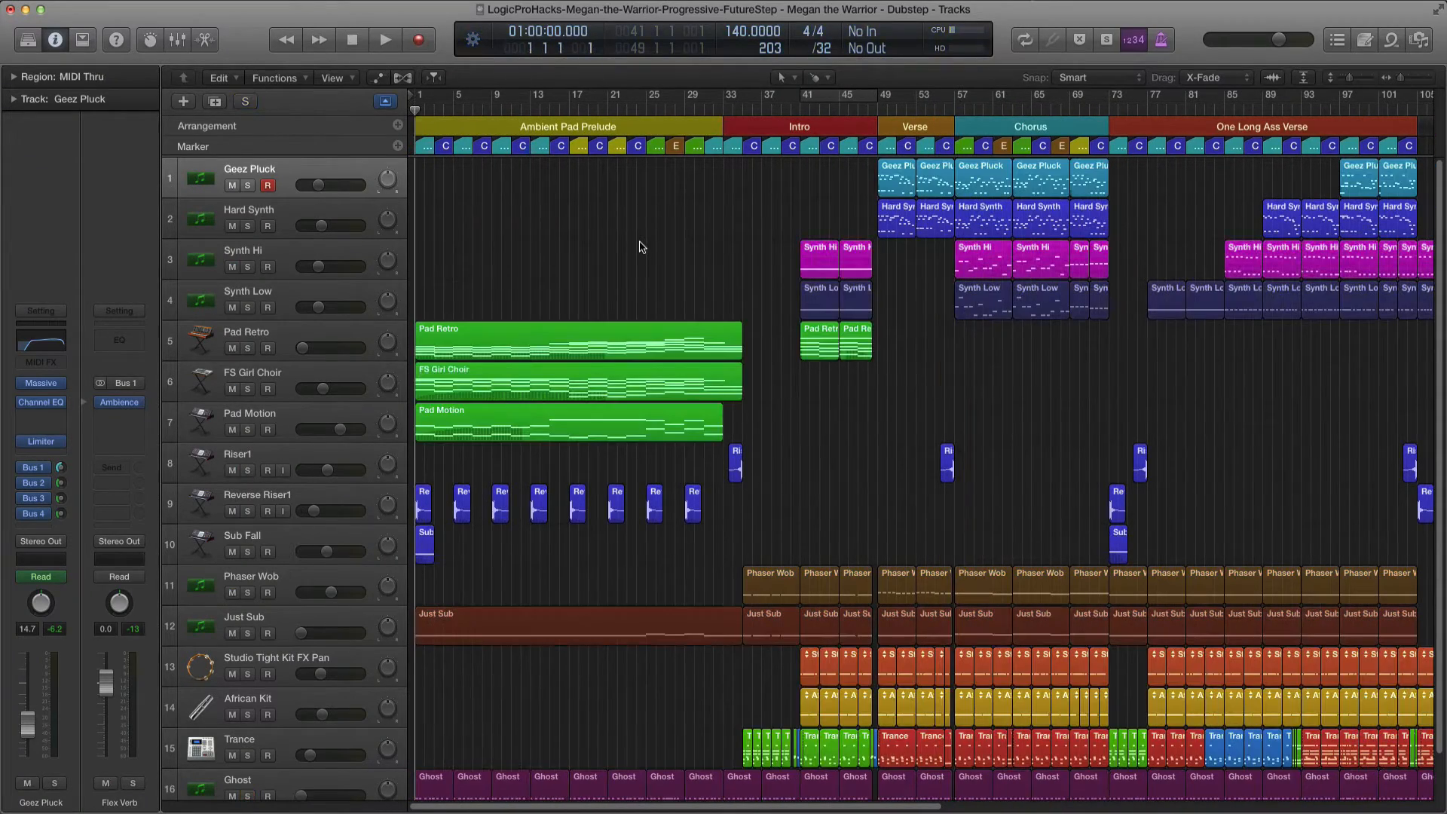
{"action": "scroll", "coordinate": [662, 262], "scroll_direction": "down", "scroll_amount": 3}
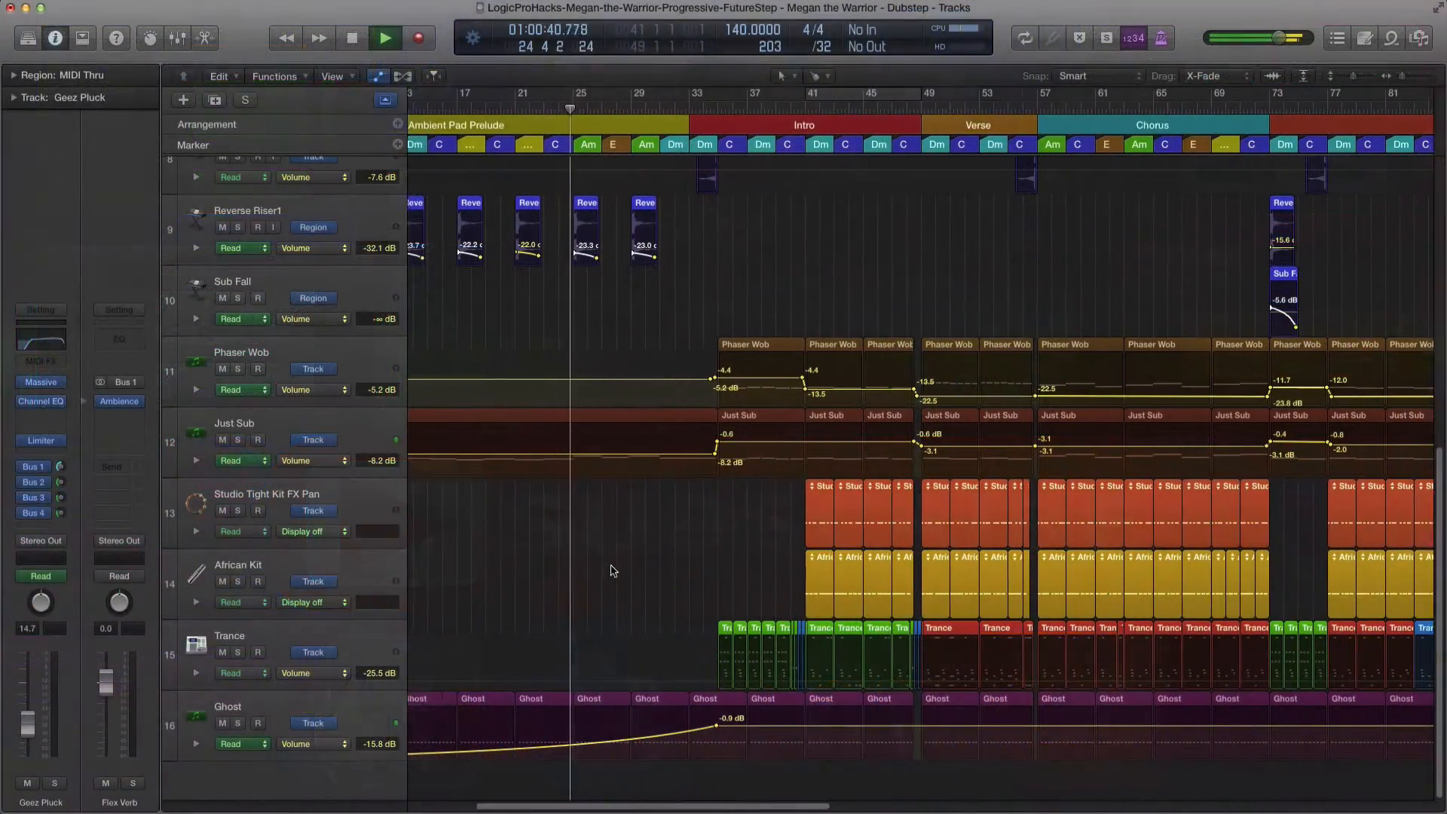
Examine the regions and volume automation on all tracks from the Ambient Pad Prelude into the Intro while the full song plays.
{"action": "scroll", "coordinate": [612, 571], "scroll_direction": "up", "scroll_amount": 5}
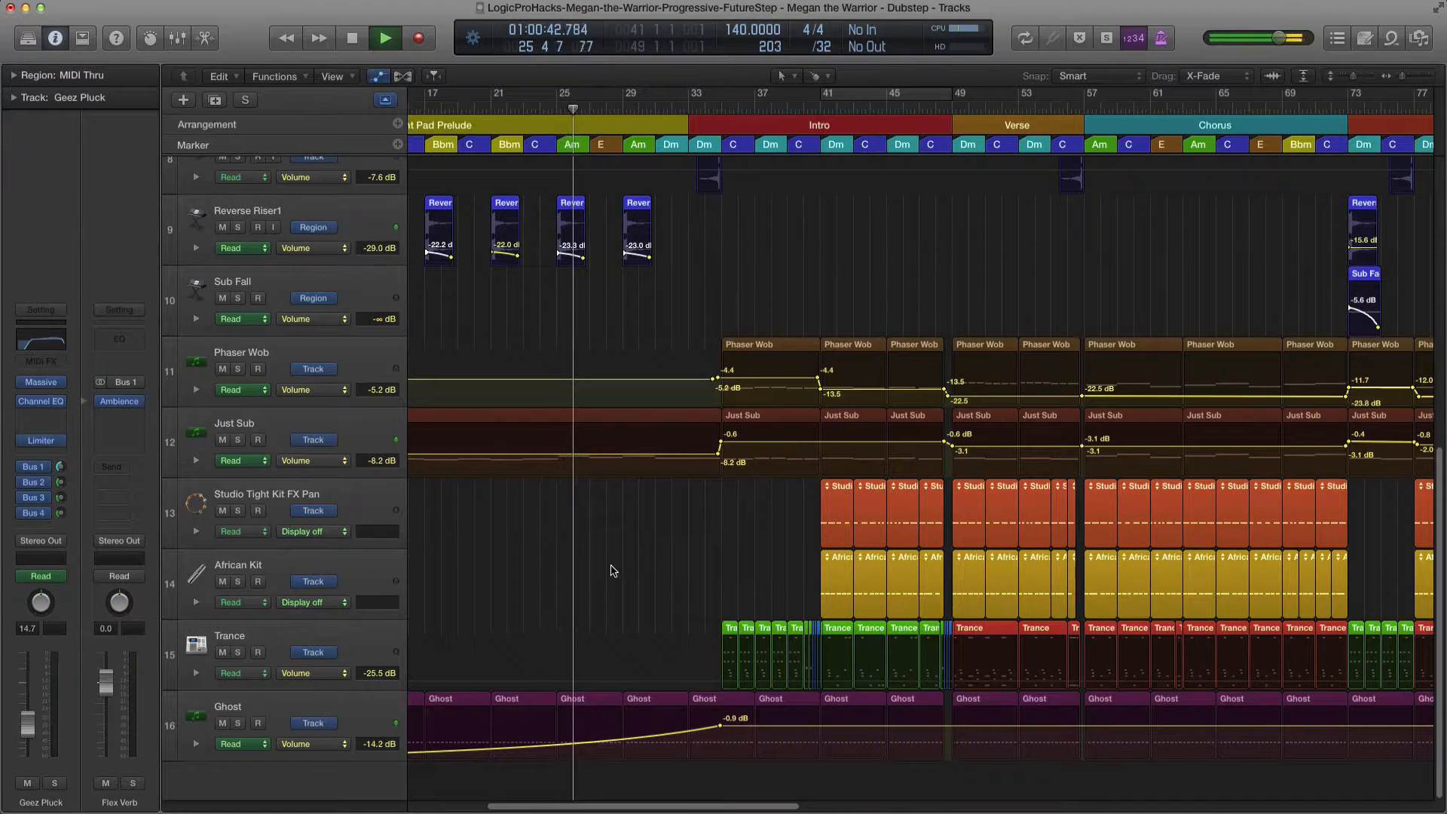
{"action": "scroll", "coordinate": [612, 571], "scroll_direction": "right", "scroll_amount": 6}
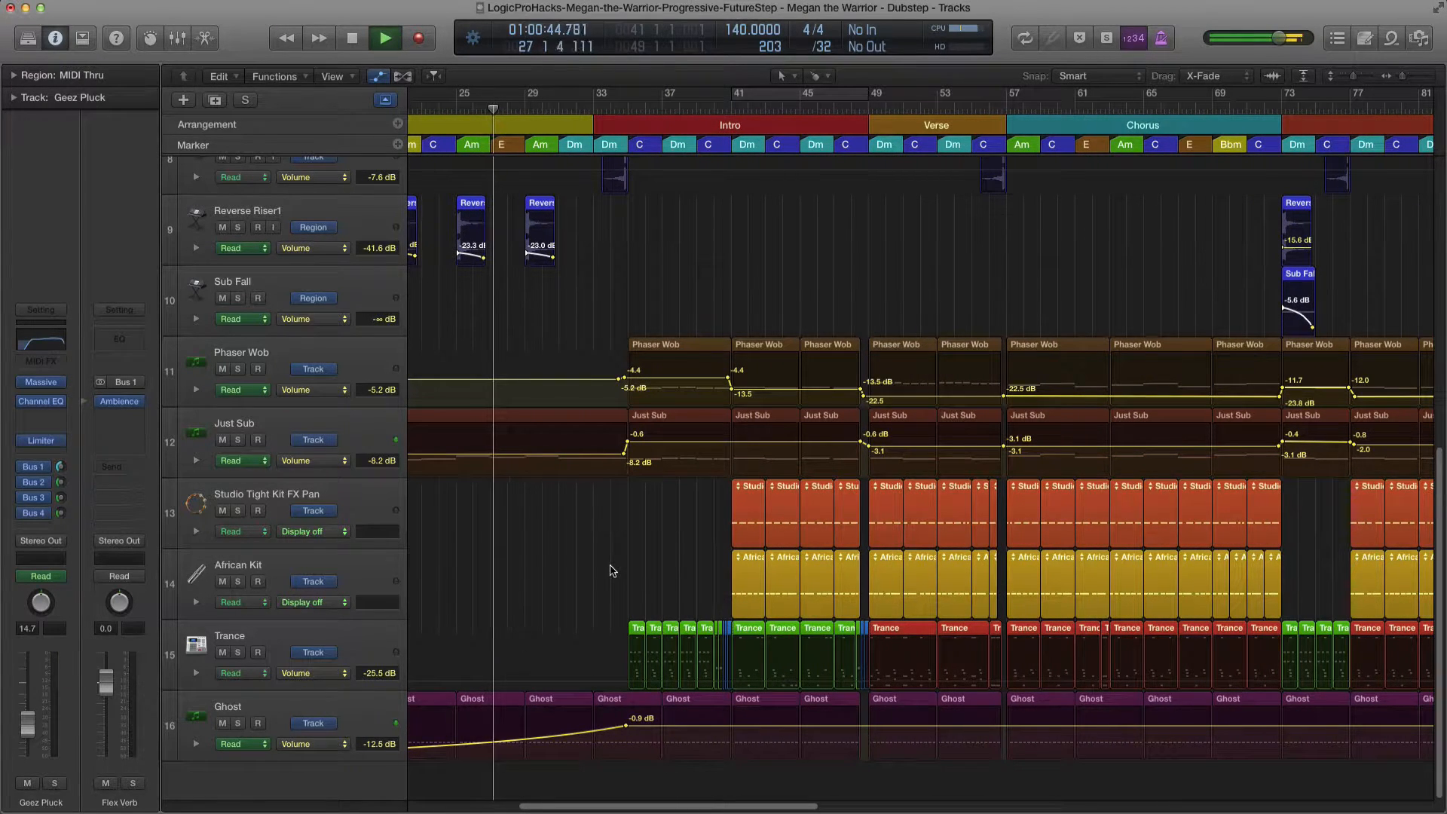
{"action": "scroll", "coordinate": [611, 575], "scroll_direction": "up", "scroll_amount": 2}
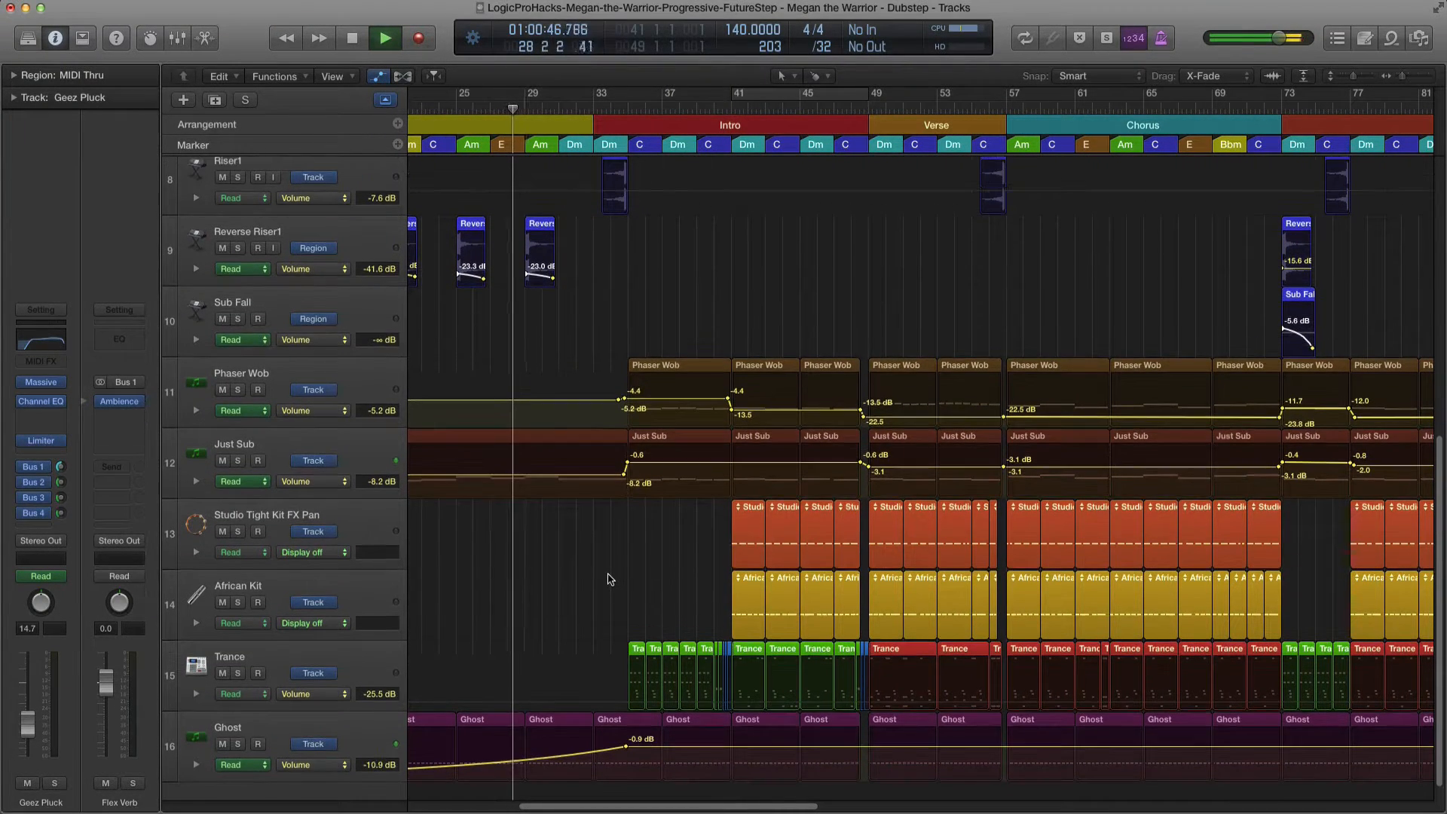
{"action": "scroll", "coordinate": [611, 579], "scroll_direction": "up", "scroll_amount": 8}
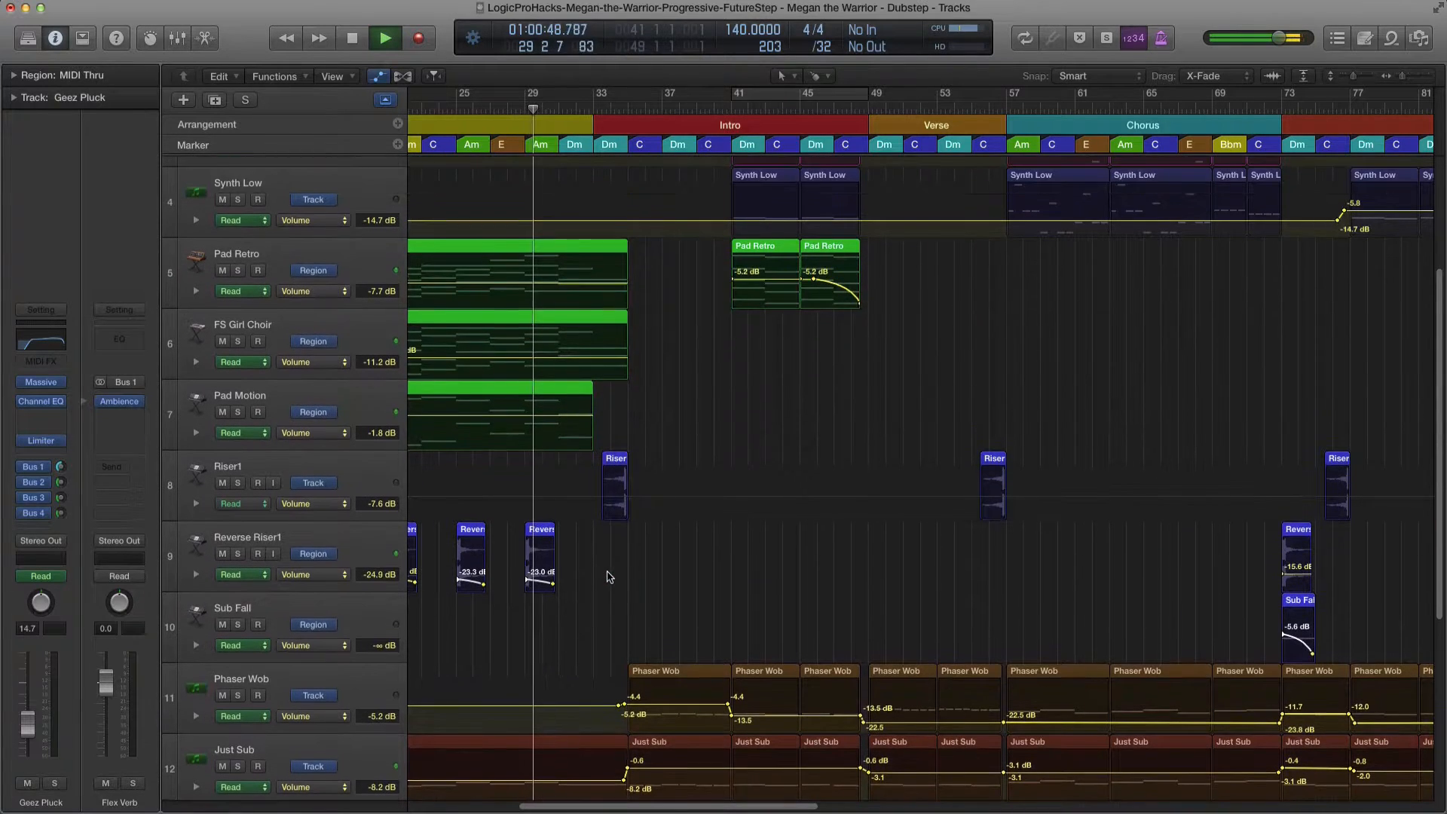
{"action": "scroll", "coordinate": [610, 577], "scroll_direction": "up", "scroll_amount": 6}
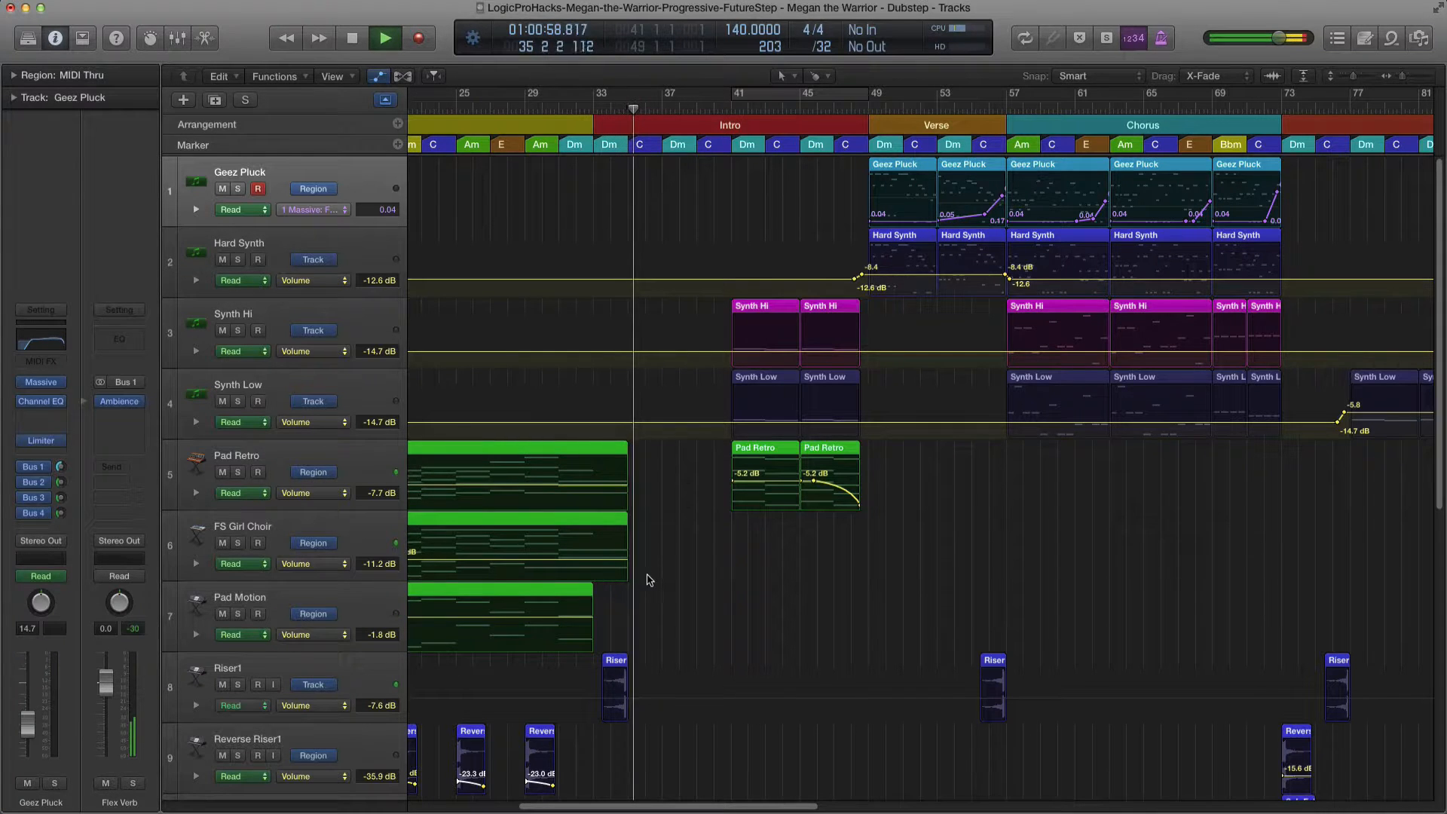
{"action": "scroll", "coordinate": [646, 579], "scroll_direction": "right", "scroll_amount": 2}
{"action": "scroll", "coordinate": [646, 579], "scroll_direction": "down", "scroll_amount": 5}
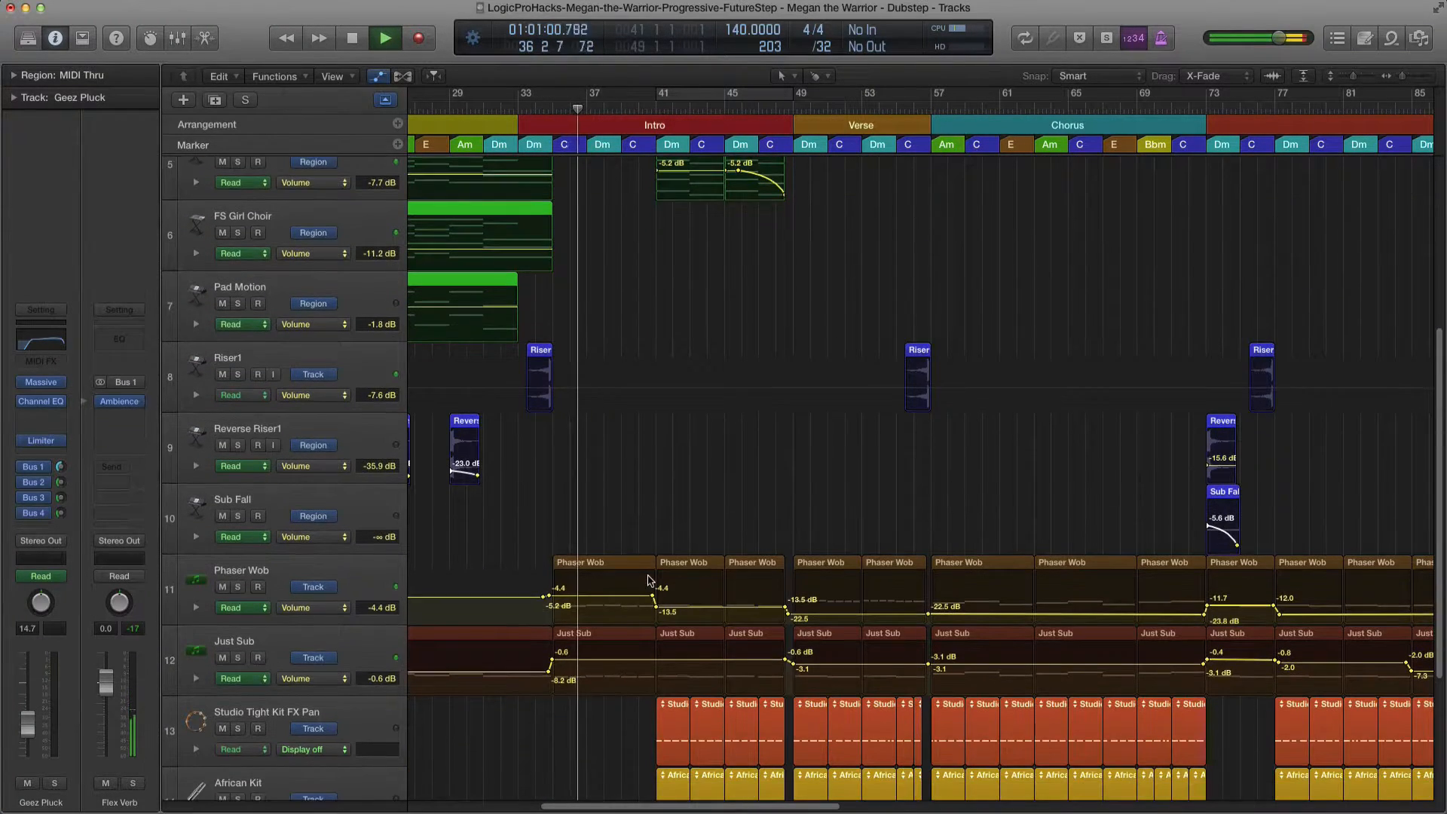
{"action": "scroll", "coordinate": [648, 580], "scroll_direction": "down", "scroll_amount": 3}
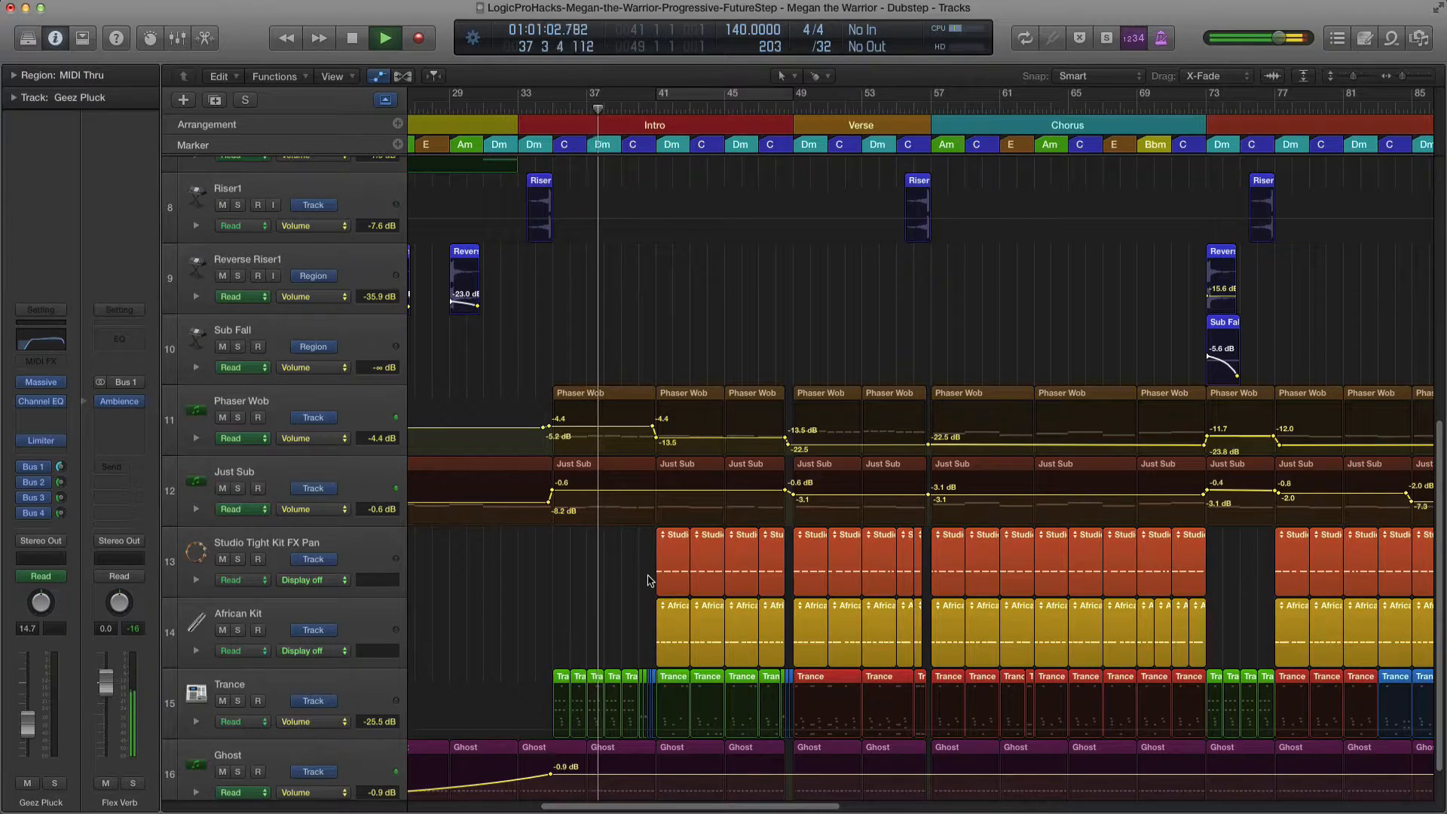
Hide the track automation and widen the visible timeline to show all sixteen tracks from the Intro to the Synth Break.
{"action": "key", "text": "a"}
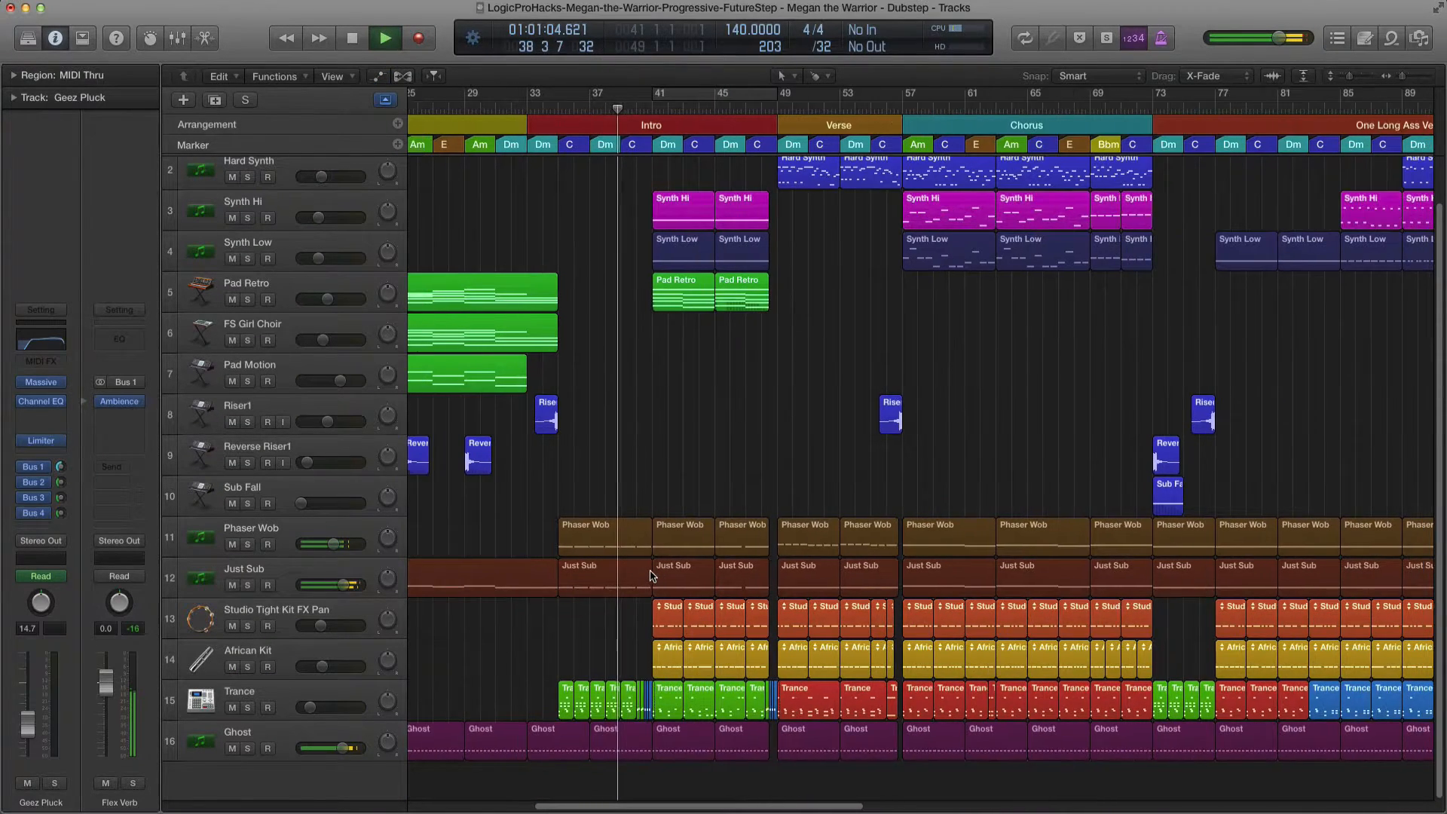
{"action": "key", "text": "super+Left"}
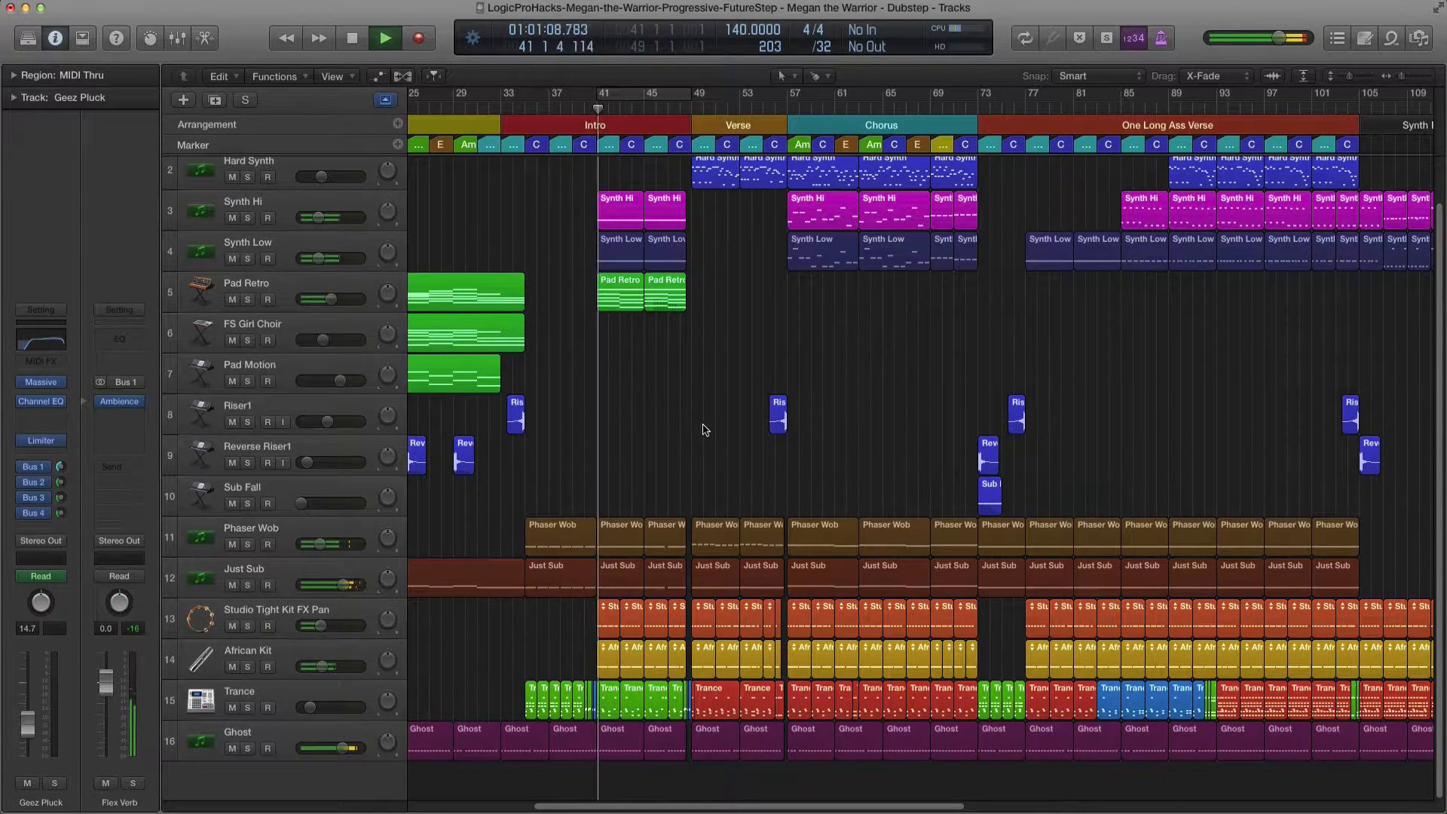
{"action": "key", "text": "super+Left"}
{"action": "scroll", "coordinate": [692, 437], "scroll_direction": "up", "scroll_amount": 2}
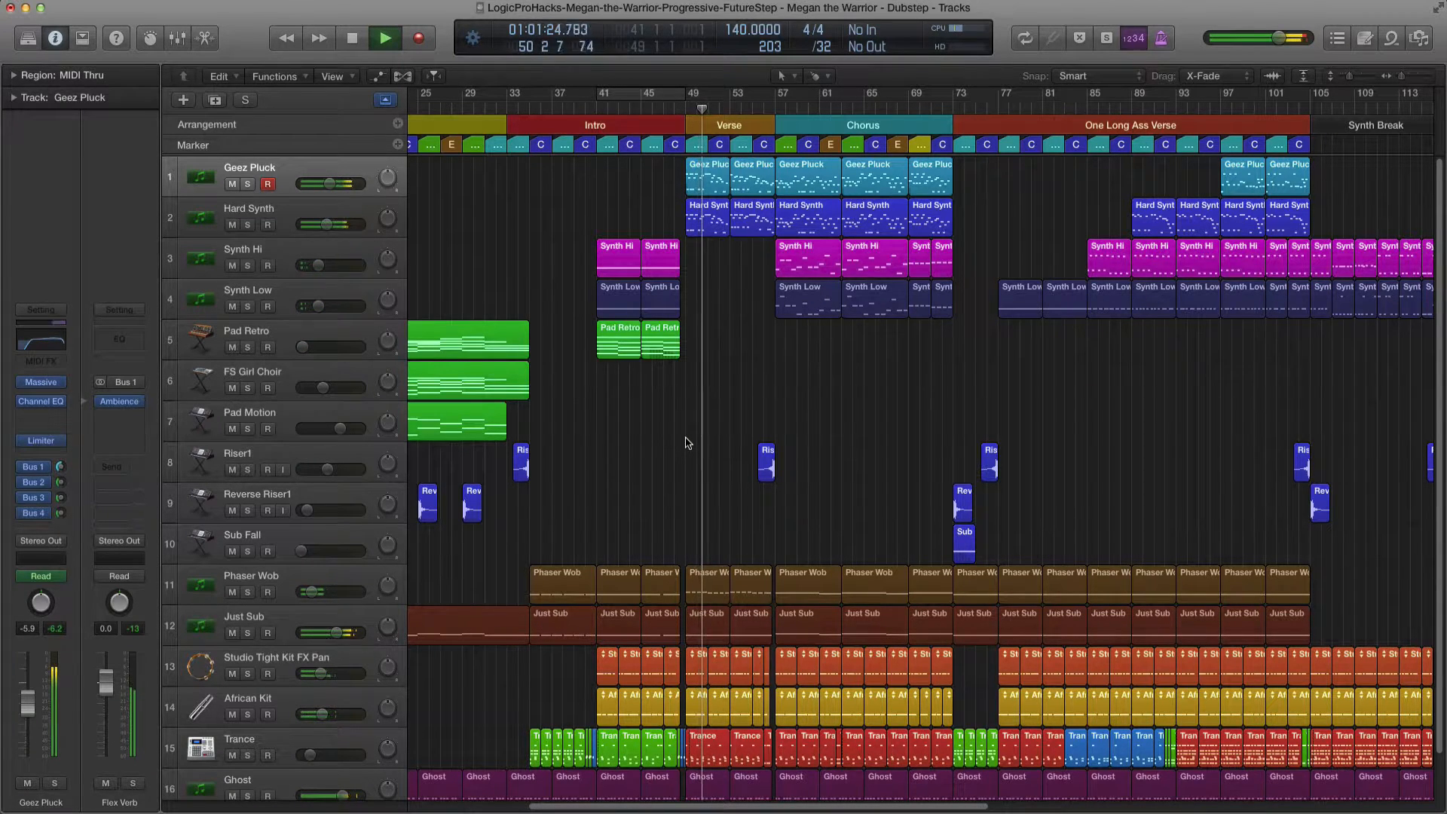
Follow the playback through the Verse and Chorus, examining how the regions of all tracks are layered there.
{"action": "scroll", "coordinate": [700, 437], "scroll_direction": "right", "scroll_amount": 5}
{"action": "scroll", "coordinate": [700, 432], "scroll_direction": "up", "scroll_amount": 1}
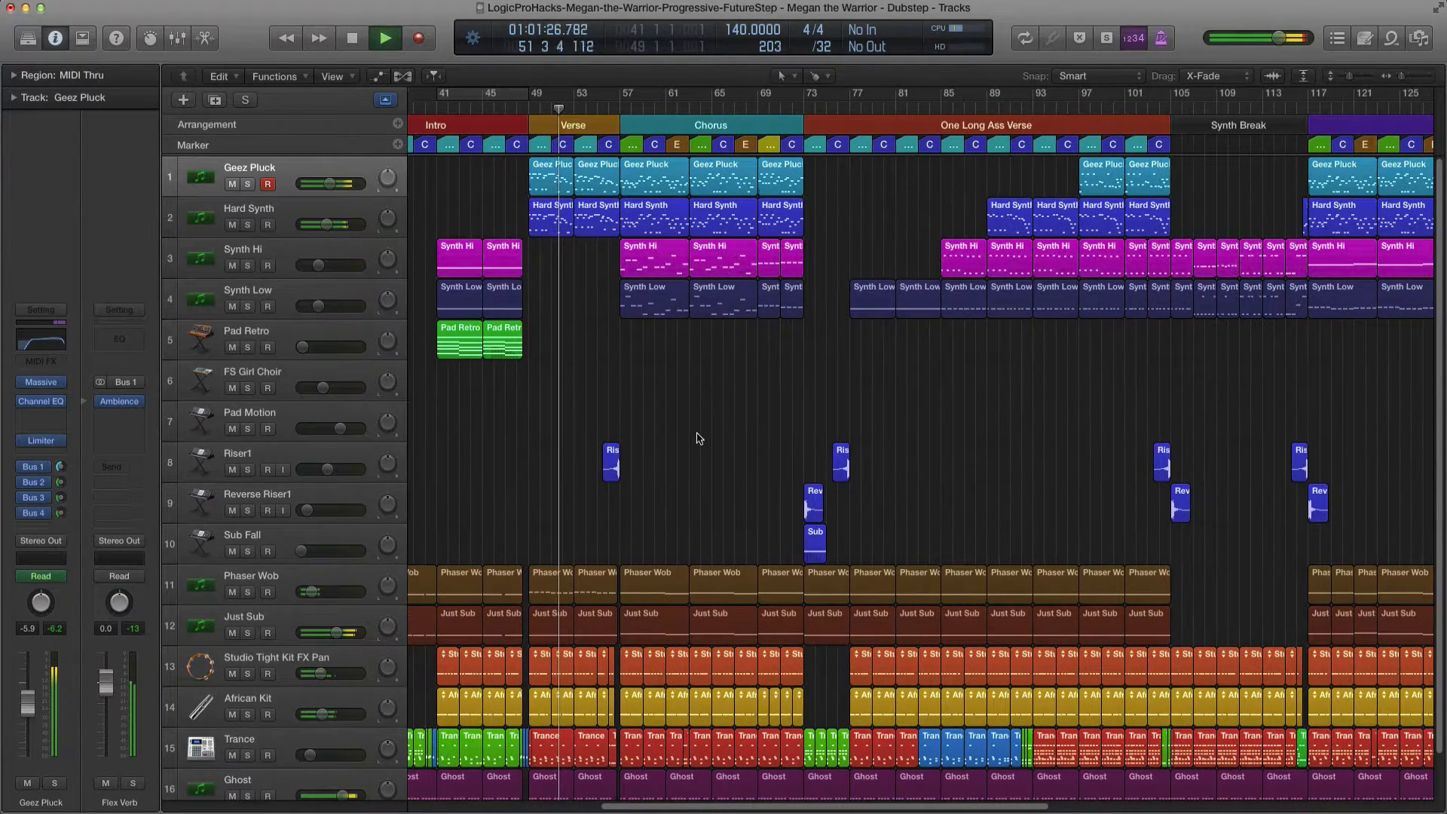
{"action": "scroll", "coordinate": [699, 446], "scroll_direction": "right", "scroll_amount": 1}
{"action": "scroll", "coordinate": [698, 448], "scroll_direction": "up", "scroll_amount": 5}
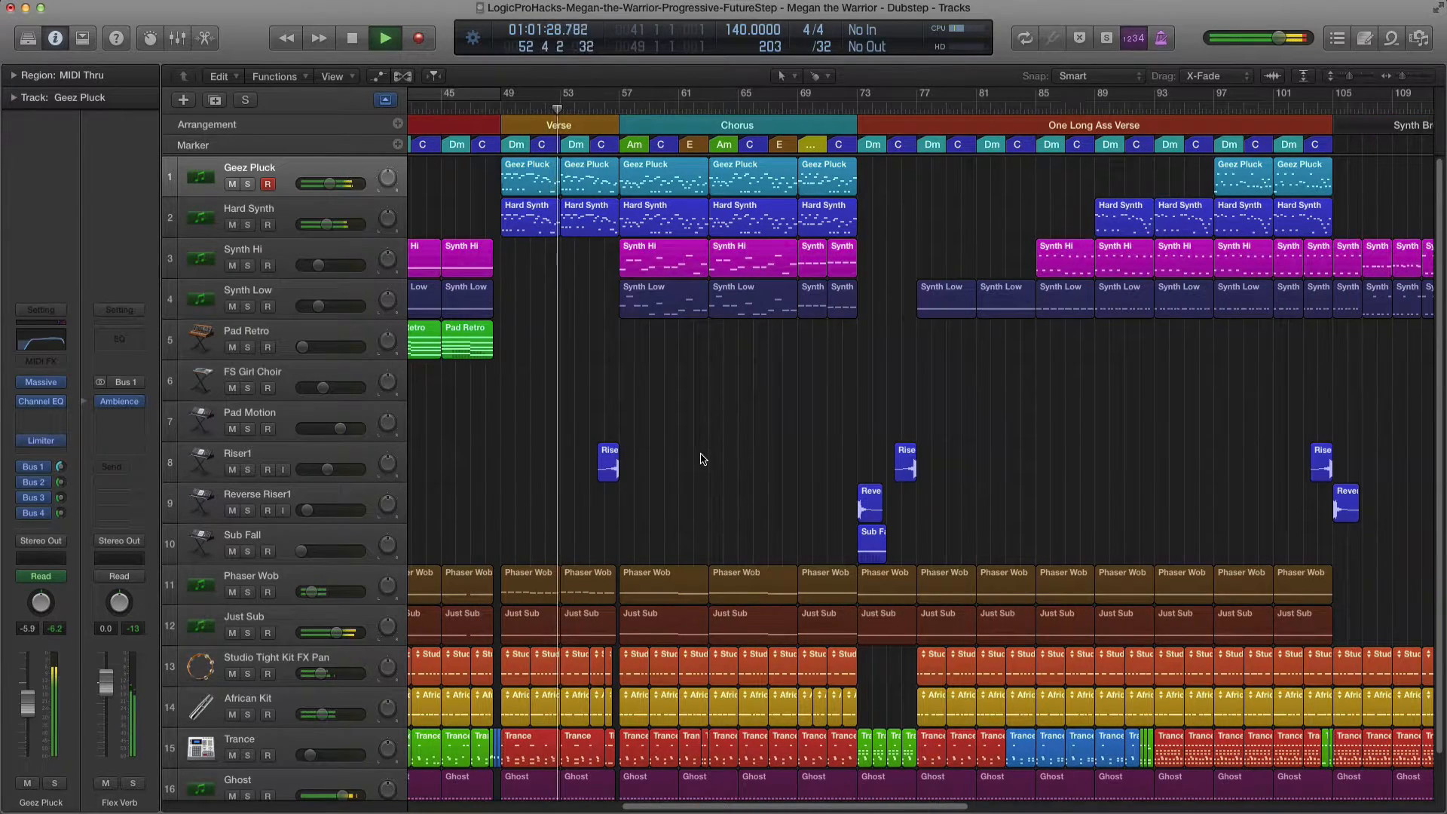
{"action": "scroll", "coordinate": [708, 448], "scroll_direction": "up", "scroll_amount": 2}
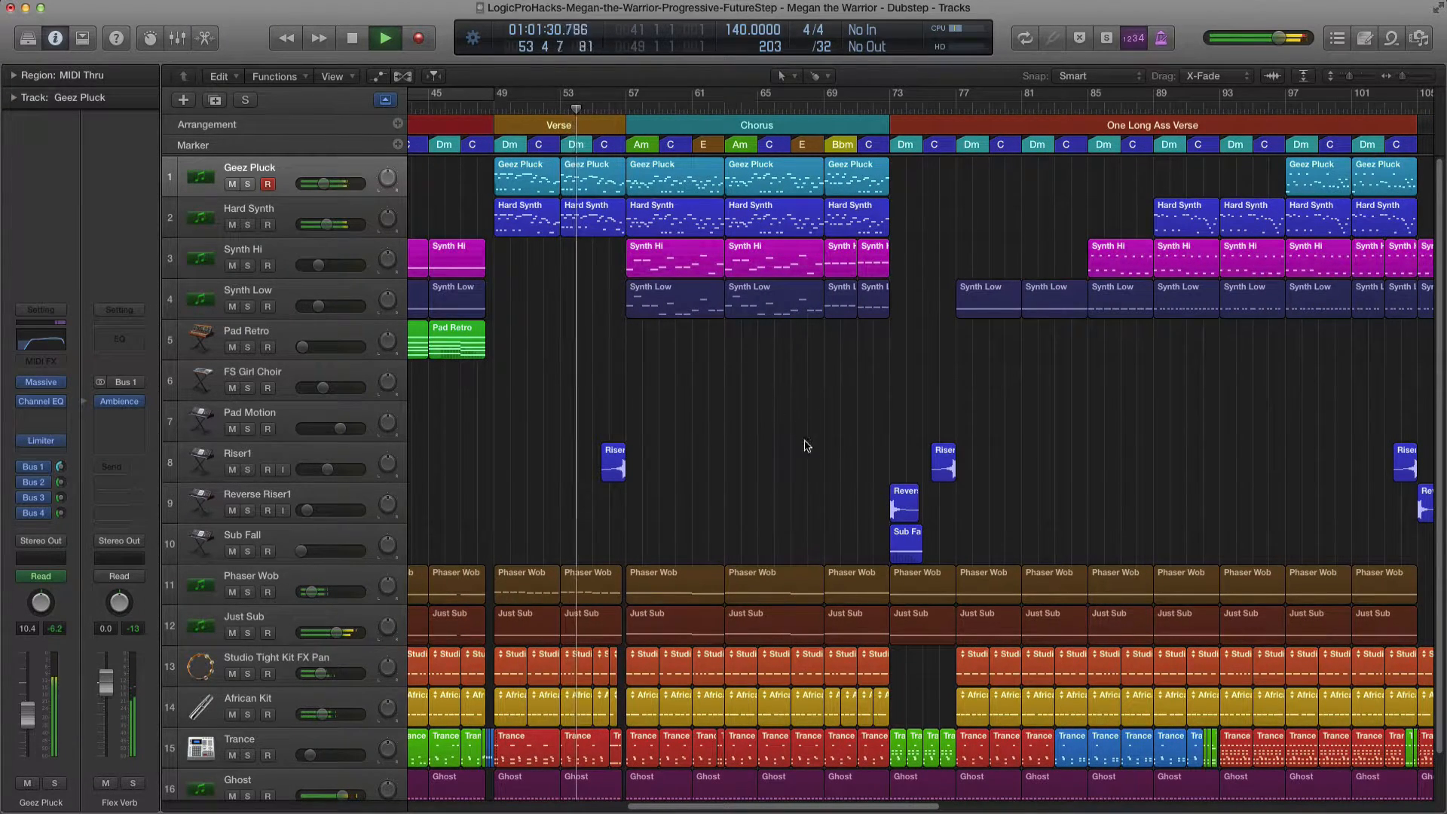
{"action": "scroll", "coordinate": [762, 481], "scroll_direction": "up", "scroll_amount": 1}
{"action": "scroll", "coordinate": [725, 472], "scroll_direction": "up", "scroll_amount": 1}
{"action": "scroll", "coordinate": [738, 472], "scroll_direction": "up", "scroll_amount": 1}
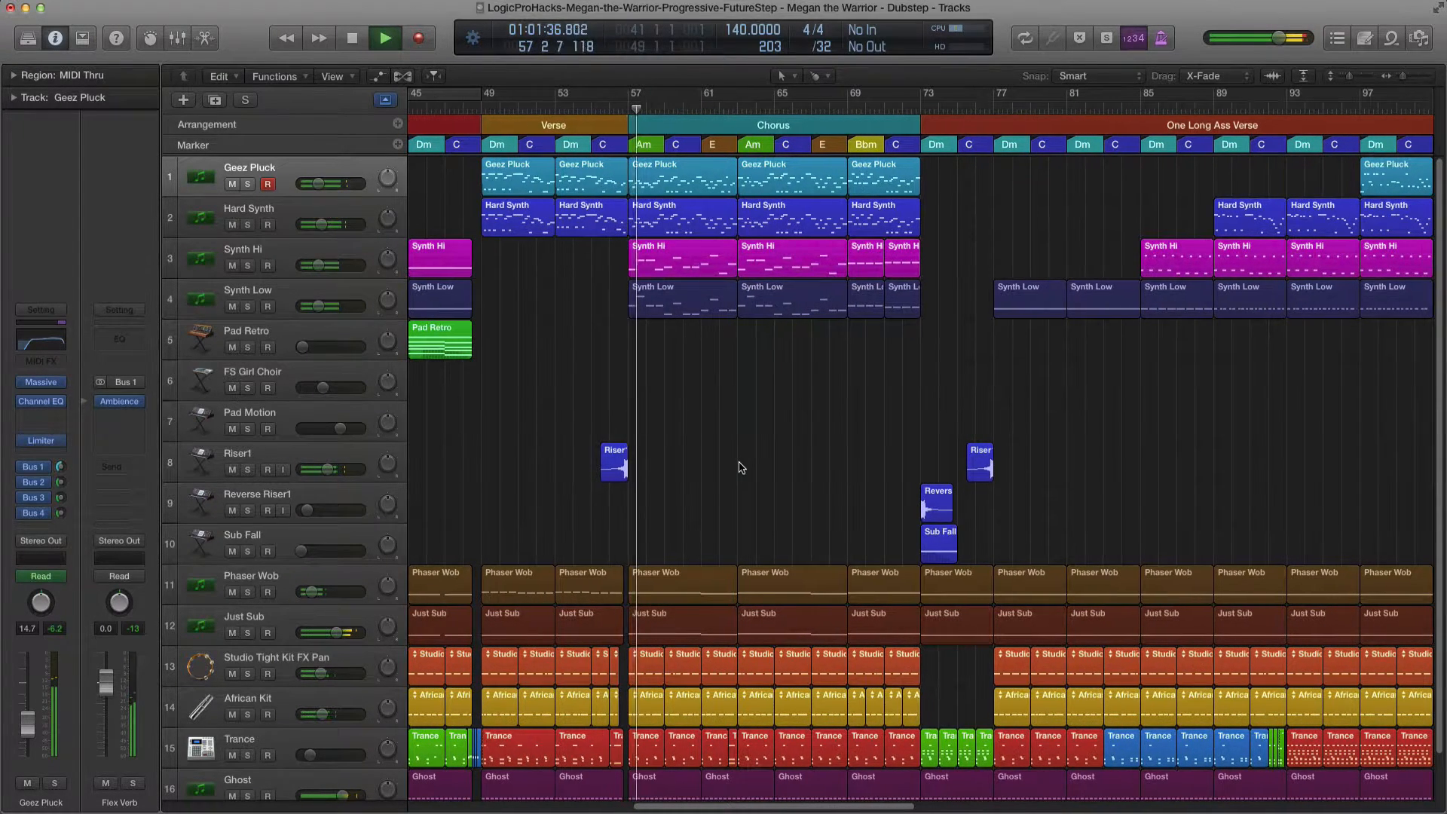
{"action": "scroll", "coordinate": [740, 468], "scroll_direction": "up", "scroll_amount": 1}
{"action": "scroll", "coordinate": [737, 467], "scroll_direction": "up", "scroll_amount": 1}
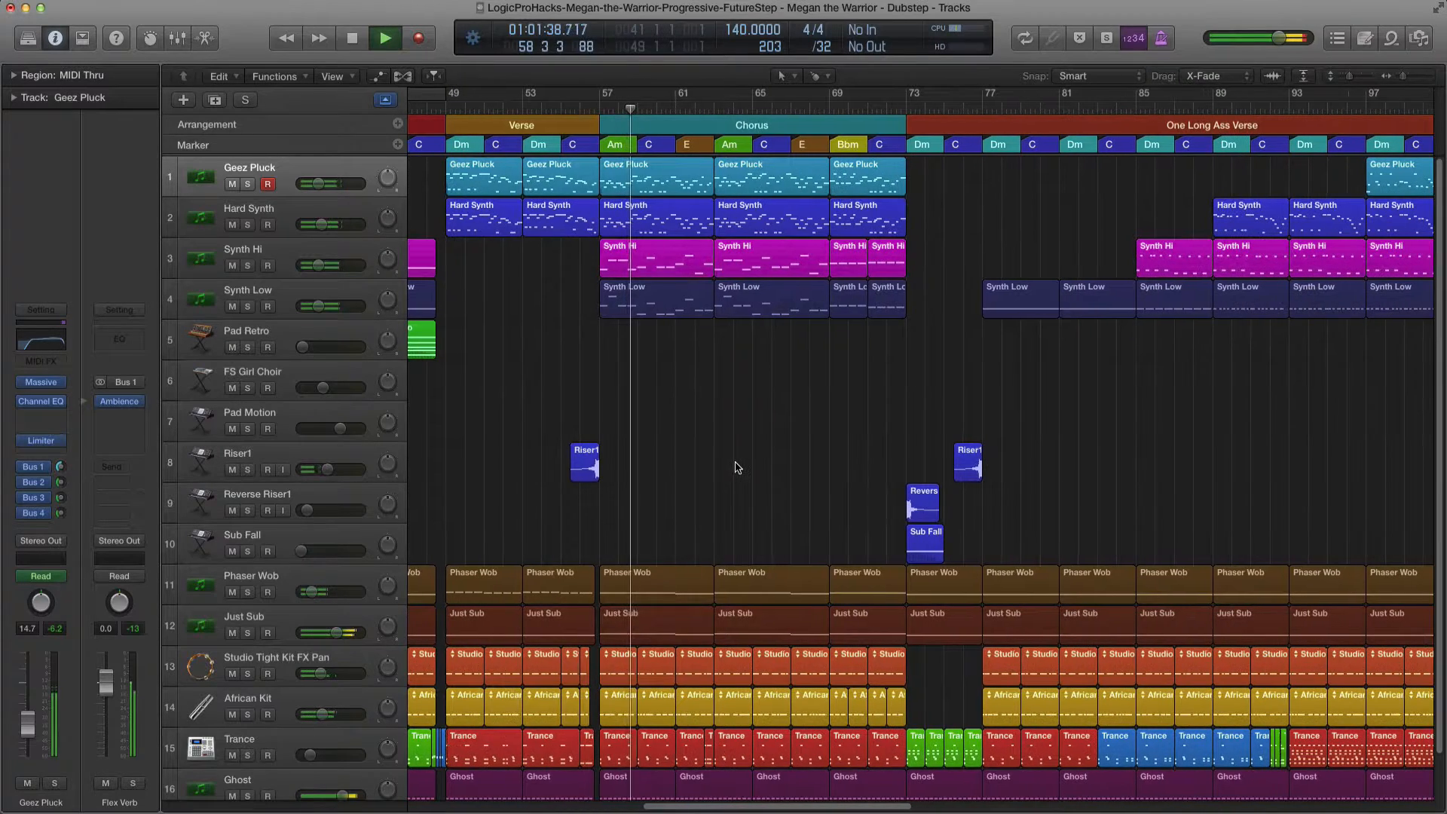
Open the Mixer, examine the levels, inserts and sends from Geez Pluck to the Master channel, and close the Mixer.
{"action": "key", "text": "x"}
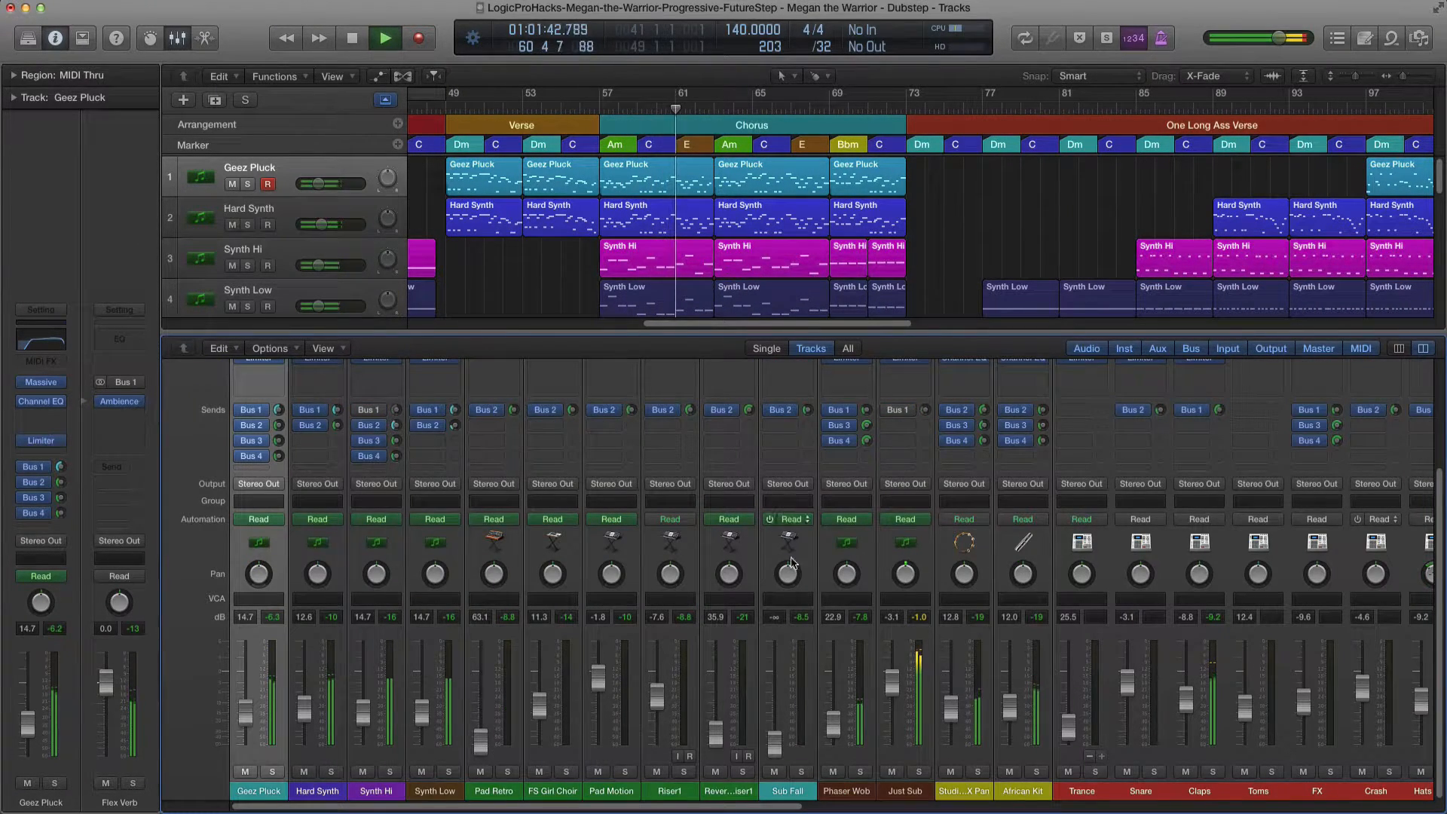
{"action": "left_click_drag", "start_coordinate": [609, 808], "coordinate": [570, 805]}
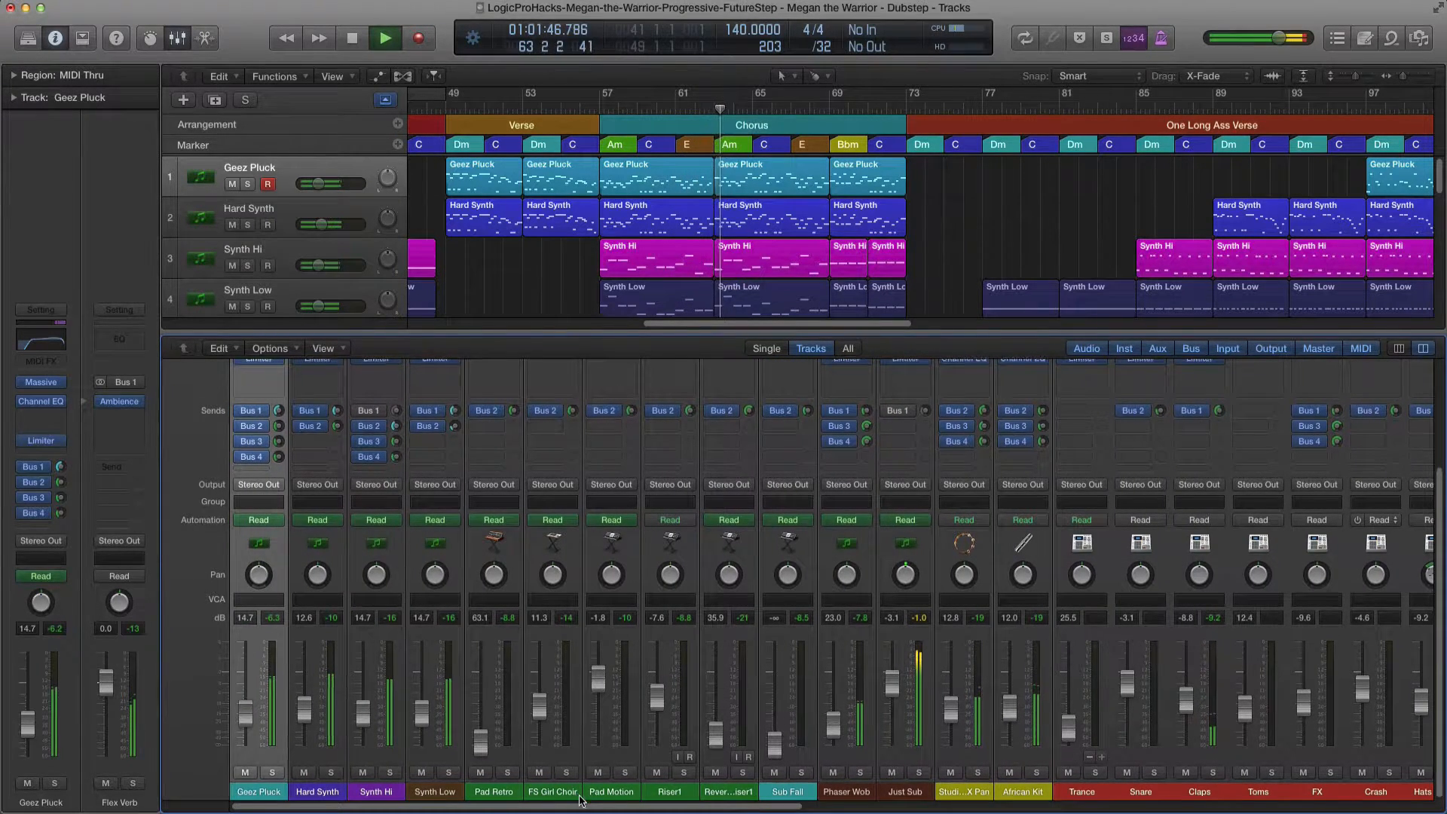
{"action": "scroll", "coordinate": [581, 801], "scroll_direction": "up", "scroll_amount": 3}
{"action": "scroll", "coordinate": [585, 807], "scroll_direction": "down", "scroll_amount": 3}
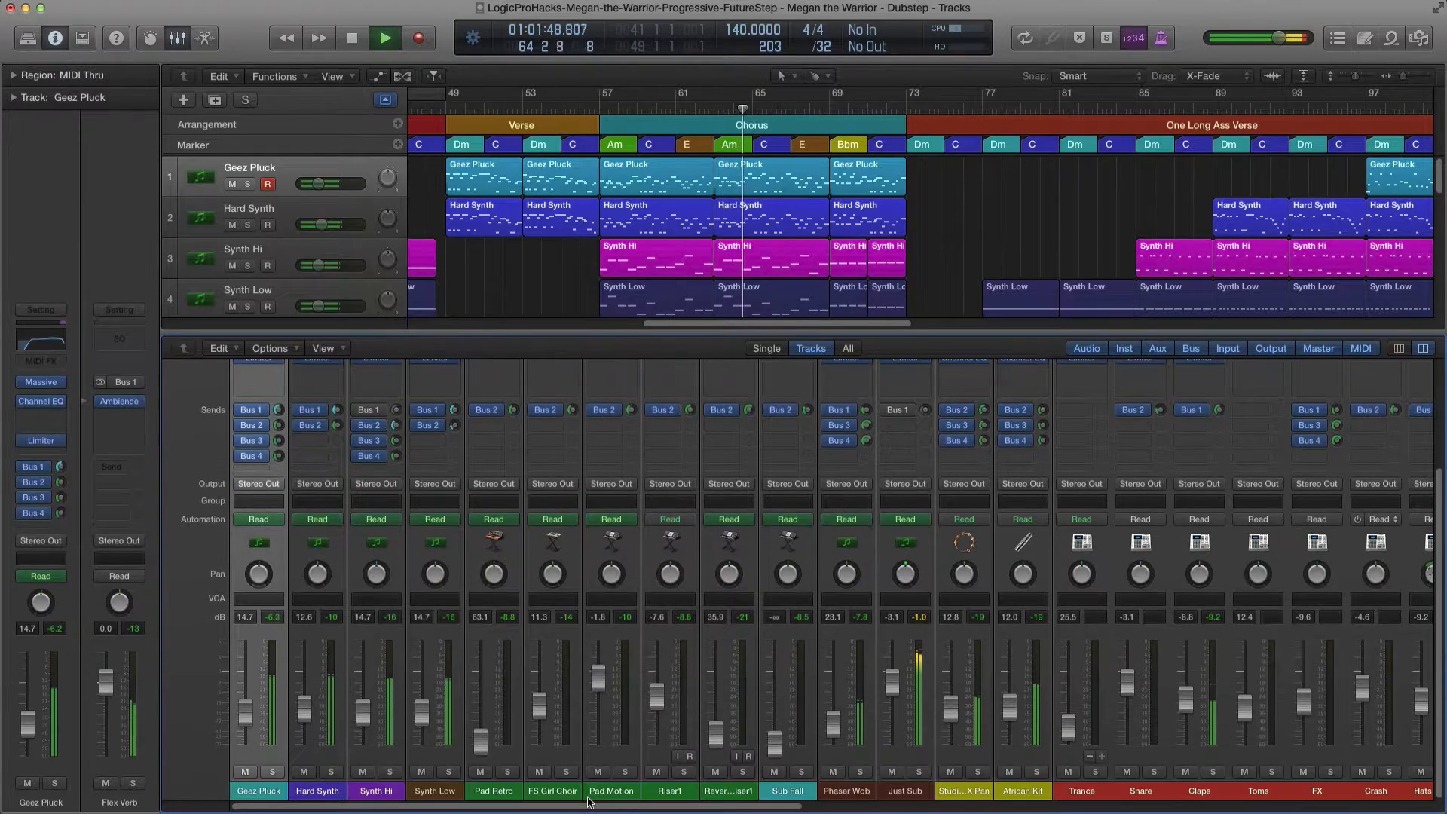
{"action": "left_click_drag", "start_coordinate": [718, 808], "coordinate": [1357, 784]}
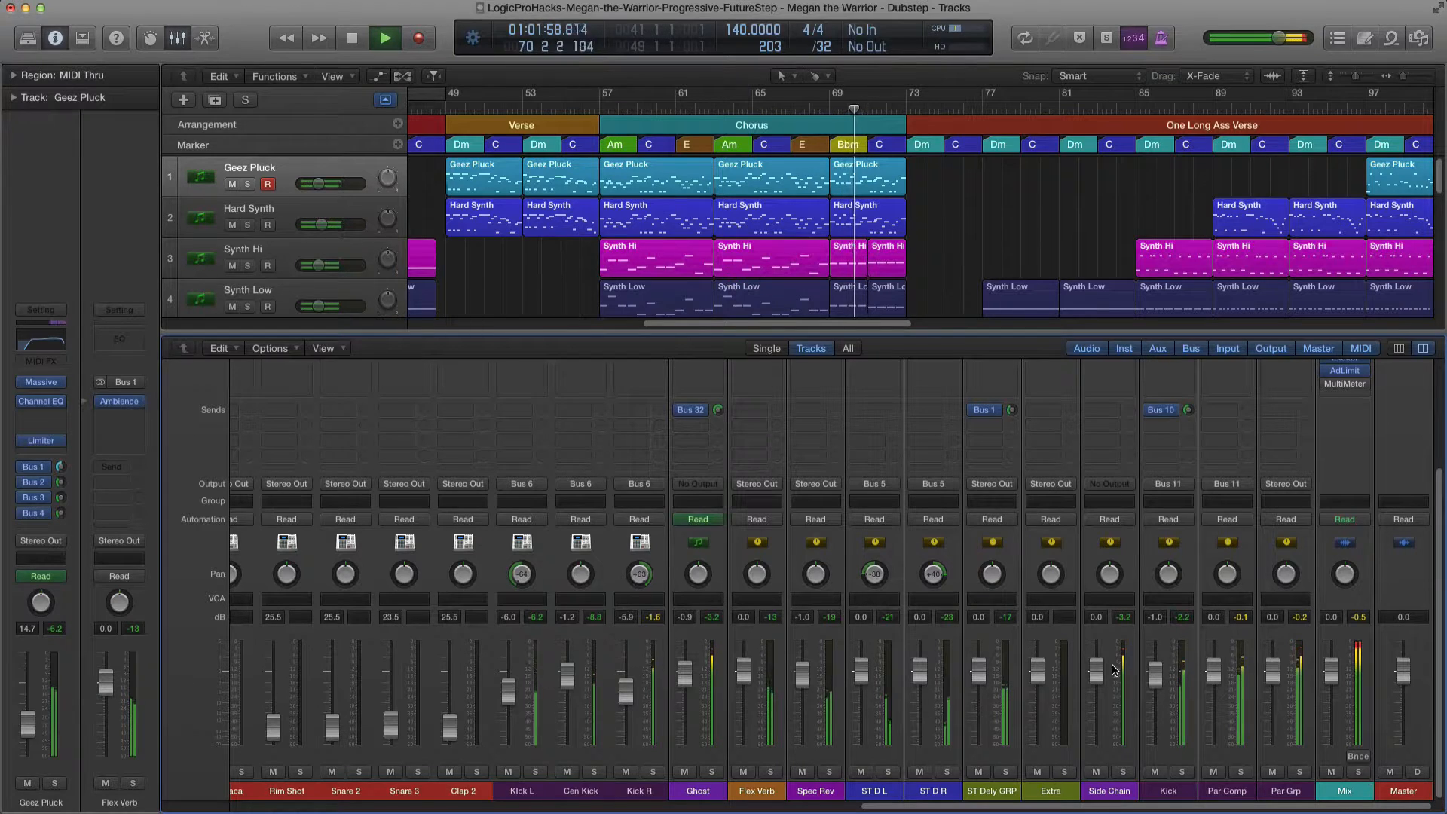
{"action": "scroll", "coordinate": [1184, 636], "scroll_direction": "up", "scroll_amount": 3}
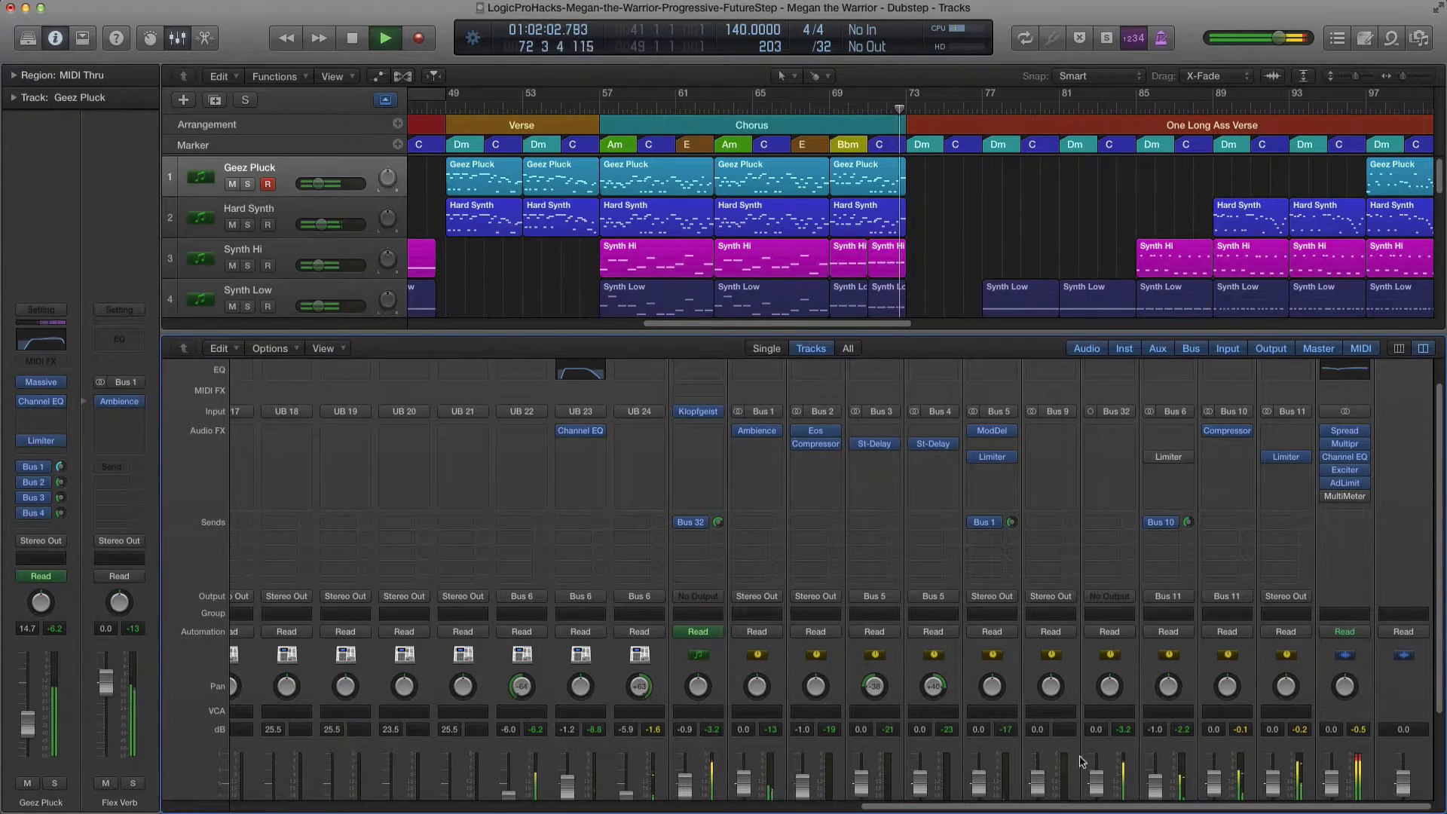
{"action": "left_click_drag", "start_coordinate": [1087, 807], "coordinate": [380, 797]}
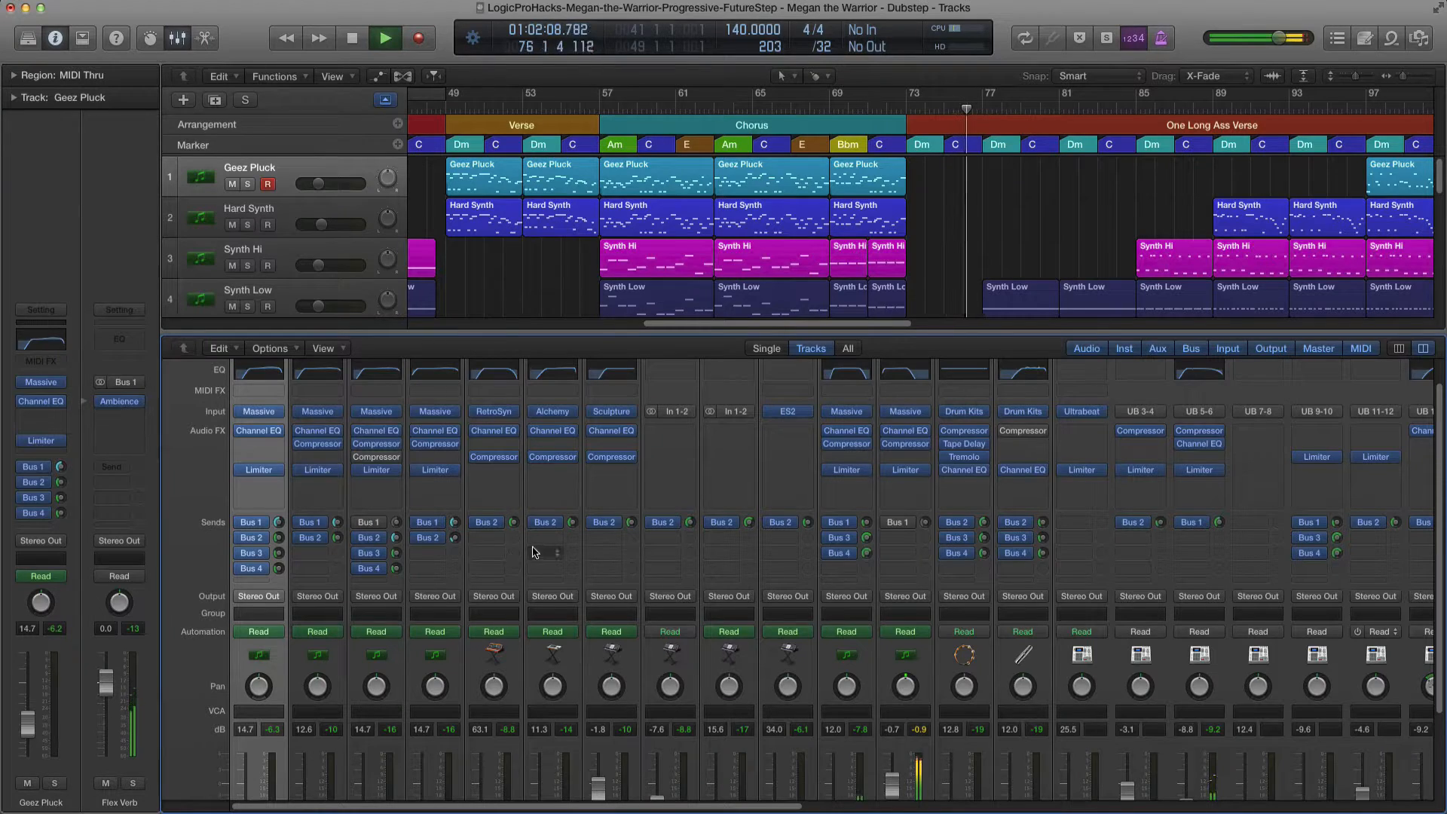
{"action": "key", "text": "x"}
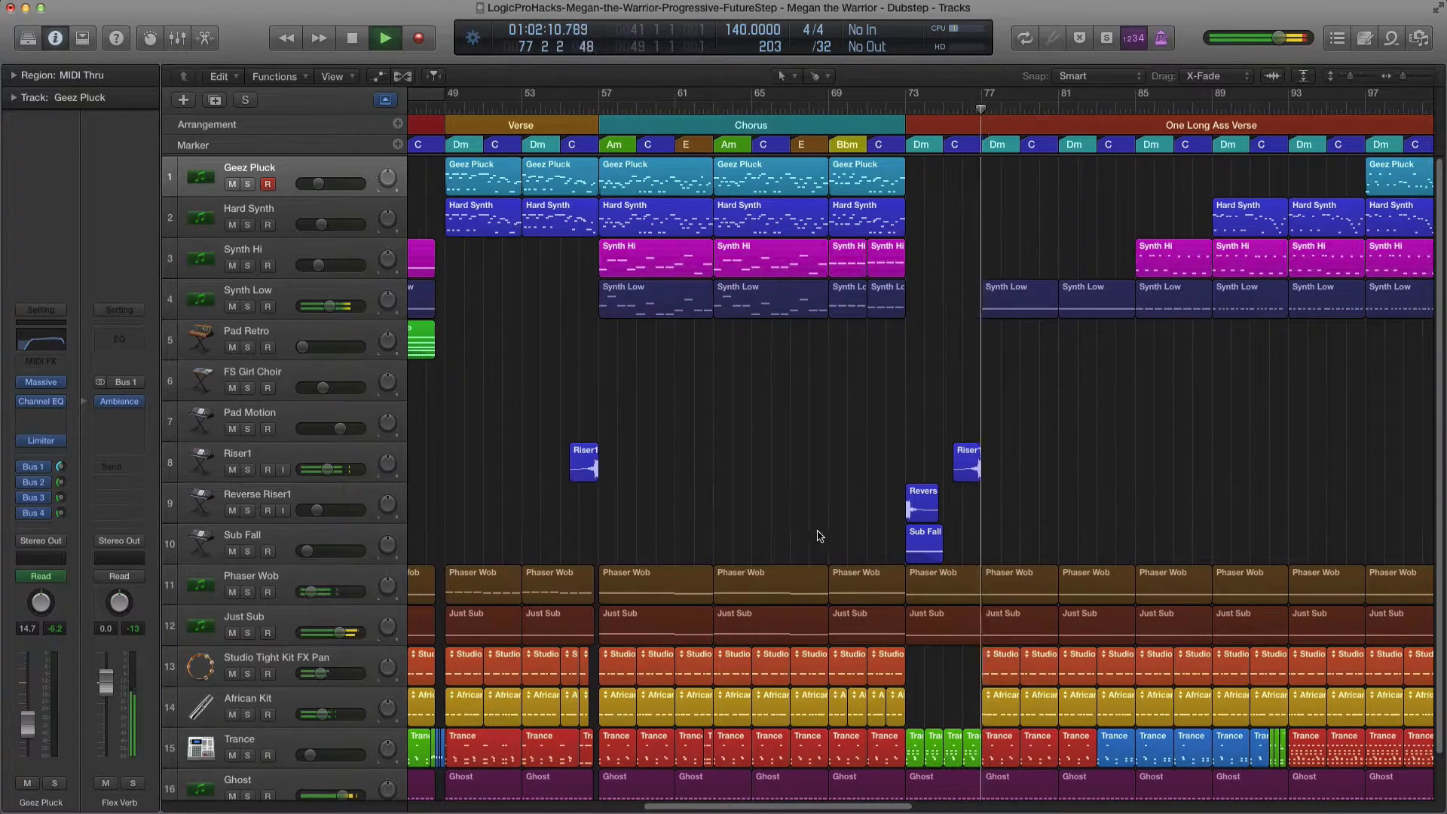
Follow the playback through the One Long Ass Verse, examining where Synth Low, Synth Hi, Hard Synth and Geez Pluck enter.
{"action": "scroll", "coordinate": [784, 528], "scroll_direction": "right", "scroll_amount": 5}
{"action": "scroll", "coordinate": [720, 513], "scroll_direction": "right", "scroll_amount": 2}
{"action": "scroll", "coordinate": [695, 518], "scroll_direction": "down", "scroll_amount": 1}
{"action": "scroll", "coordinate": [693, 520], "scroll_direction": "down", "scroll_amount": 4}
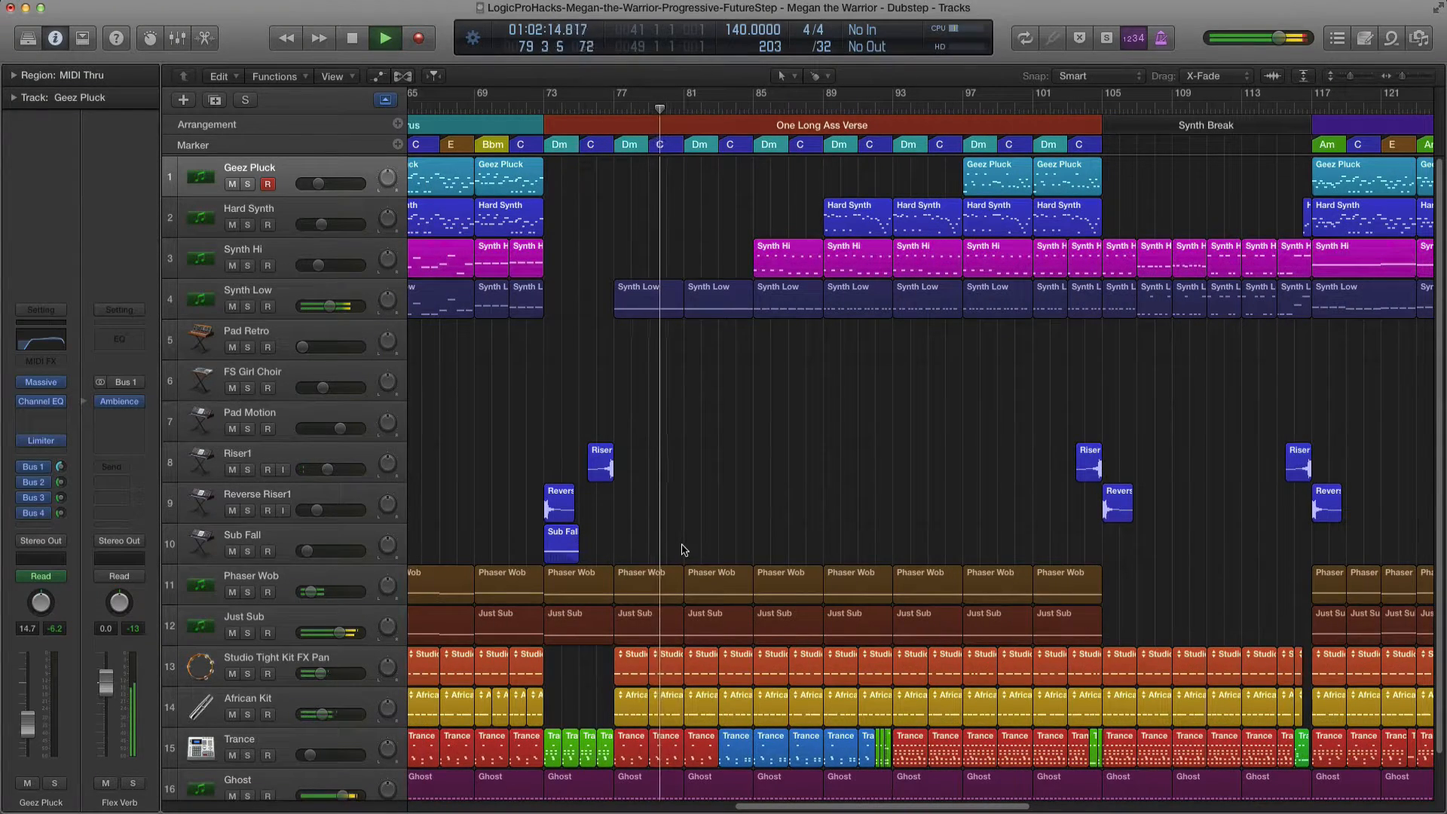
{"action": "scroll", "coordinate": [667, 547], "scroll_direction": "down", "scroll_amount": 2}
{"action": "scroll", "coordinate": [655, 547], "scroll_direction": "right", "scroll_amount": 4}
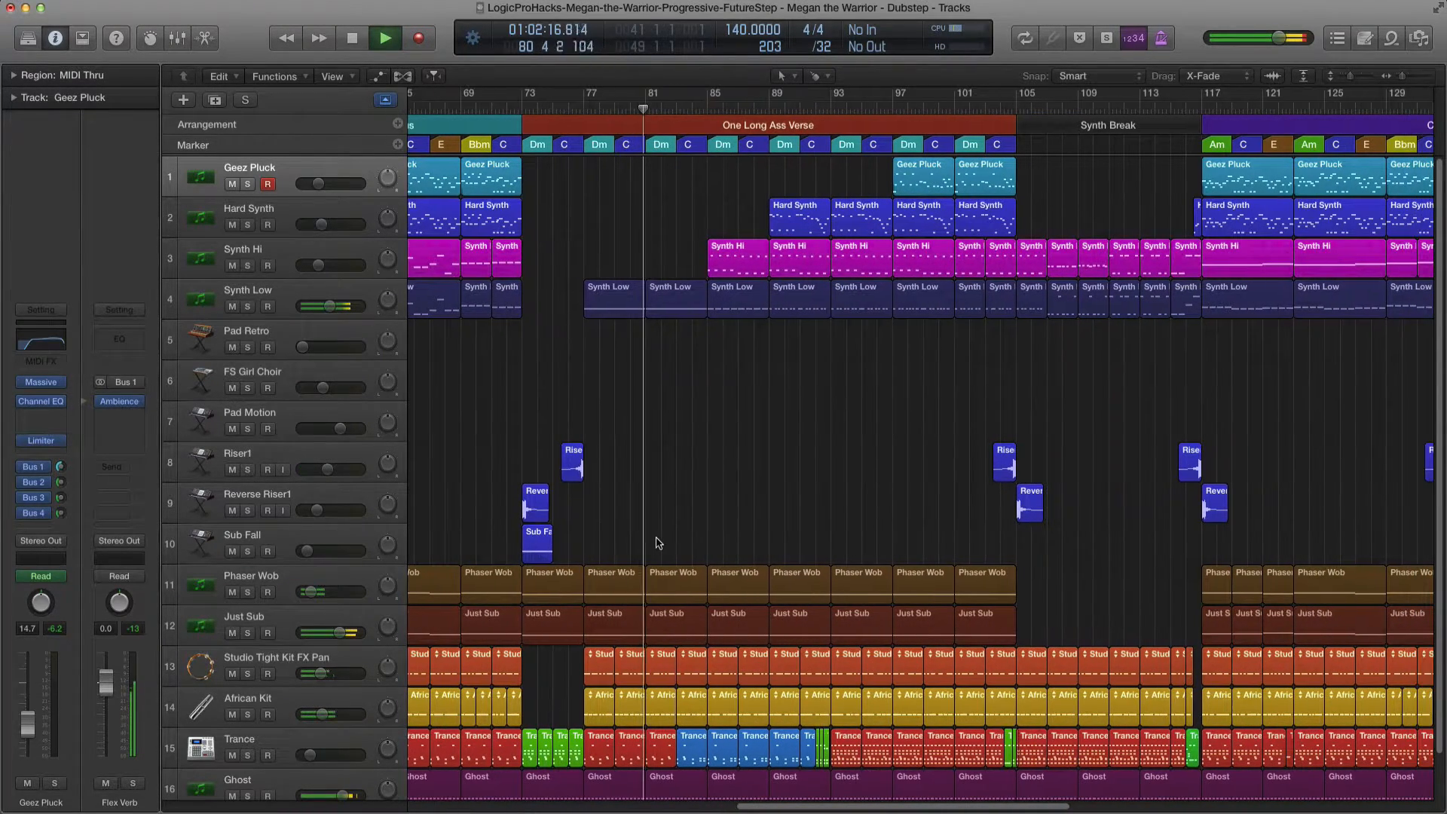
{"action": "scroll", "coordinate": [654, 547], "scroll_direction": "up", "scroll_amount": 1}
{"action": "scroll", "coordinate": [657, 548], "scroll_direction": "right", "scroll_amount": 1}
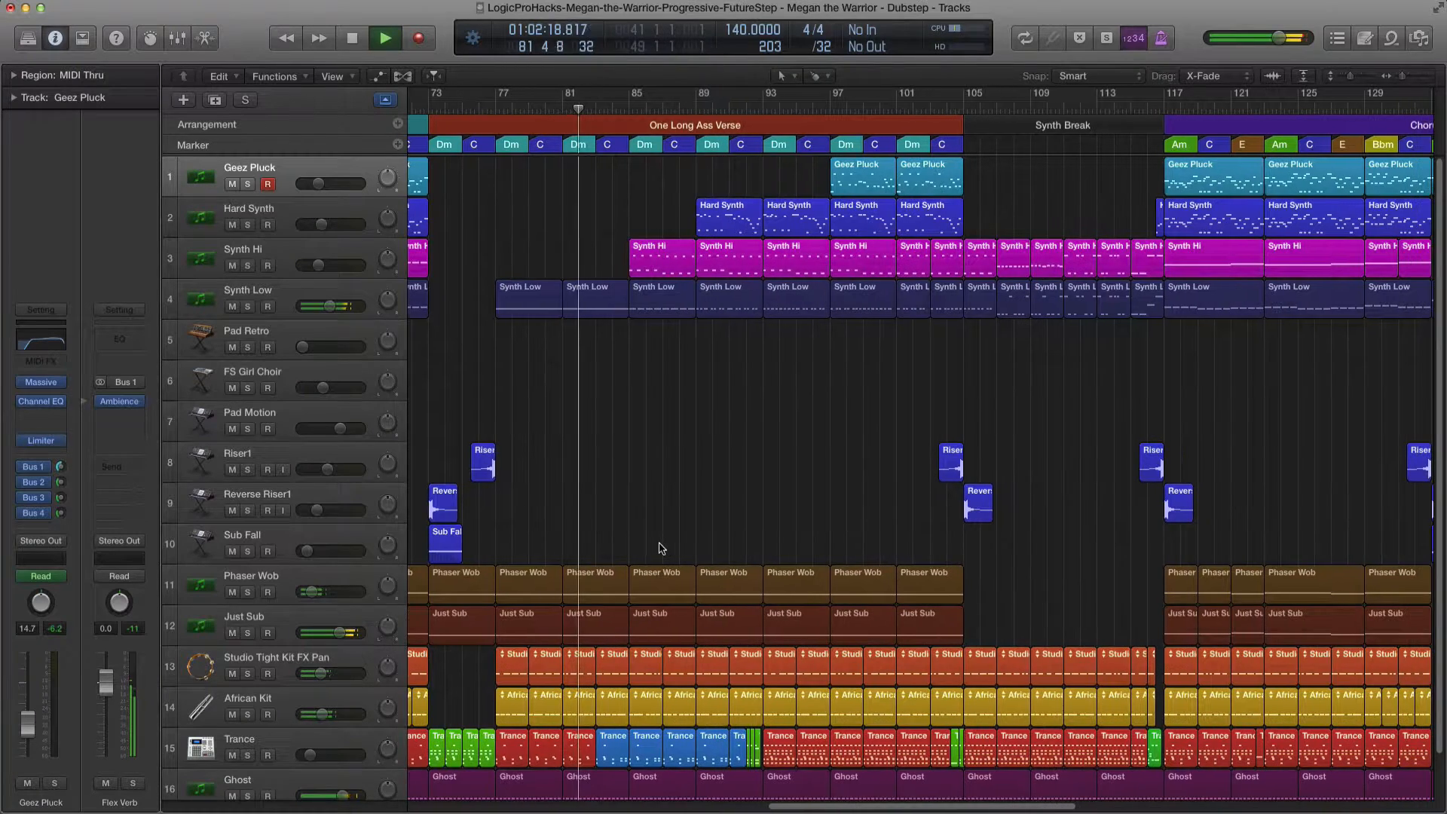
{"action": "scroll", "coordinate": [661, 548], "scroll_direction": "up", "scroll_amount": 1}
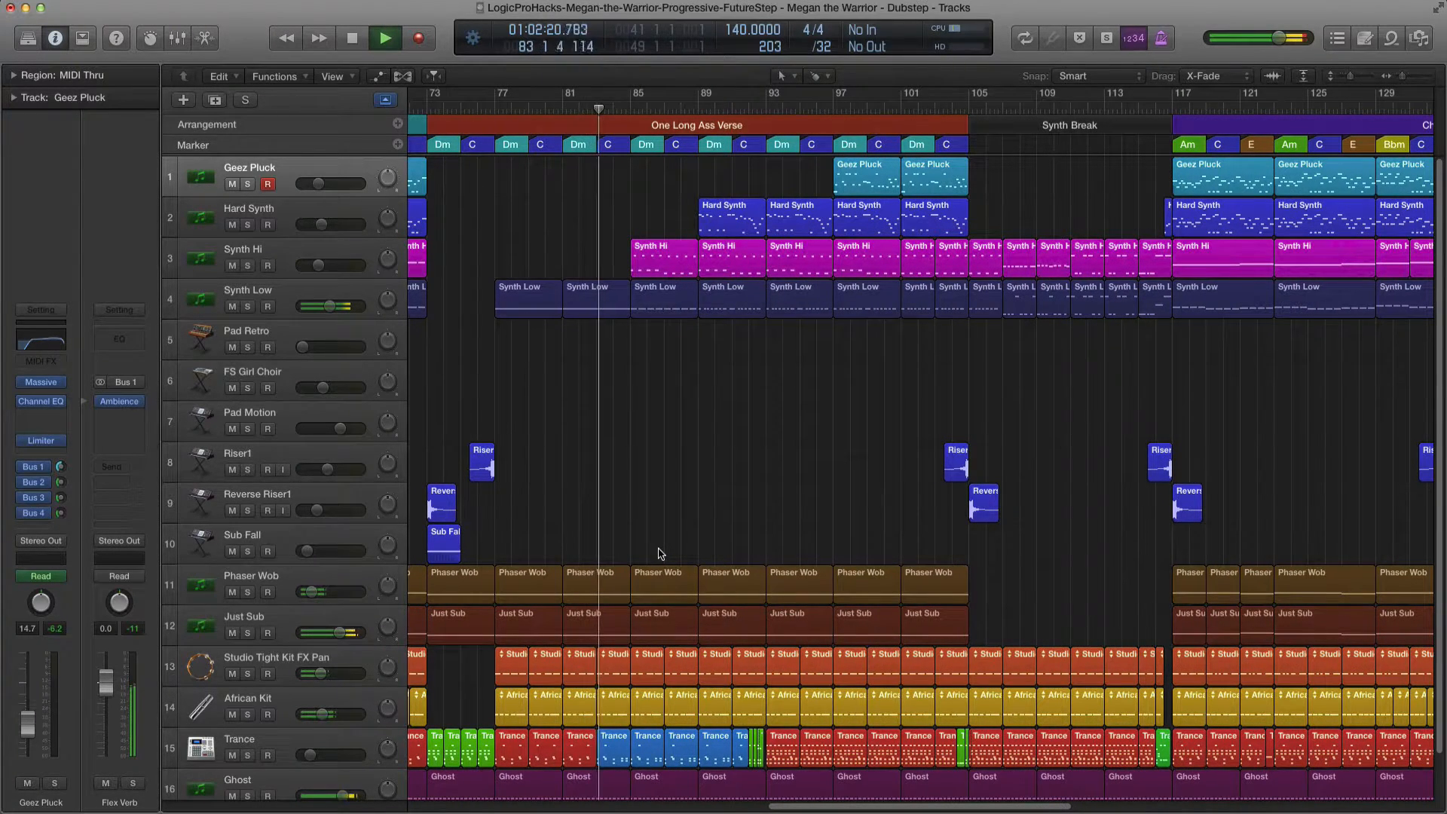
{"action": "scroll", "coordinate": [658, 554], "scroll_direction": "right", "scroll_amount": 2}
{"action": "scroll", "coordinate": [658, 554], "scroll_direction": "right", "scroll_amount": 1}
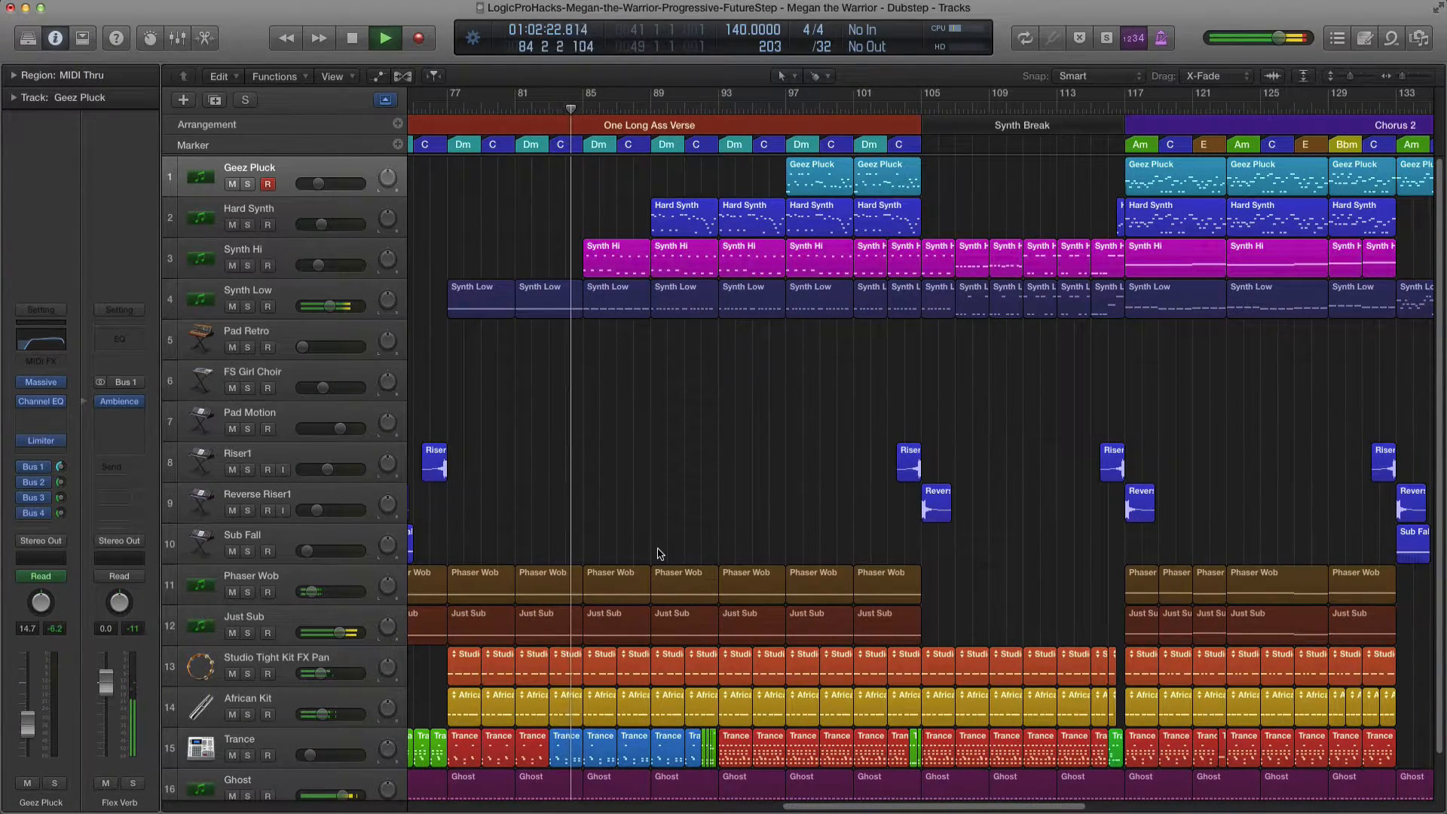
{"action": "scroll", "coordinate": [649, 555], "scroll_direction": "down", "scroll_amount": 2}
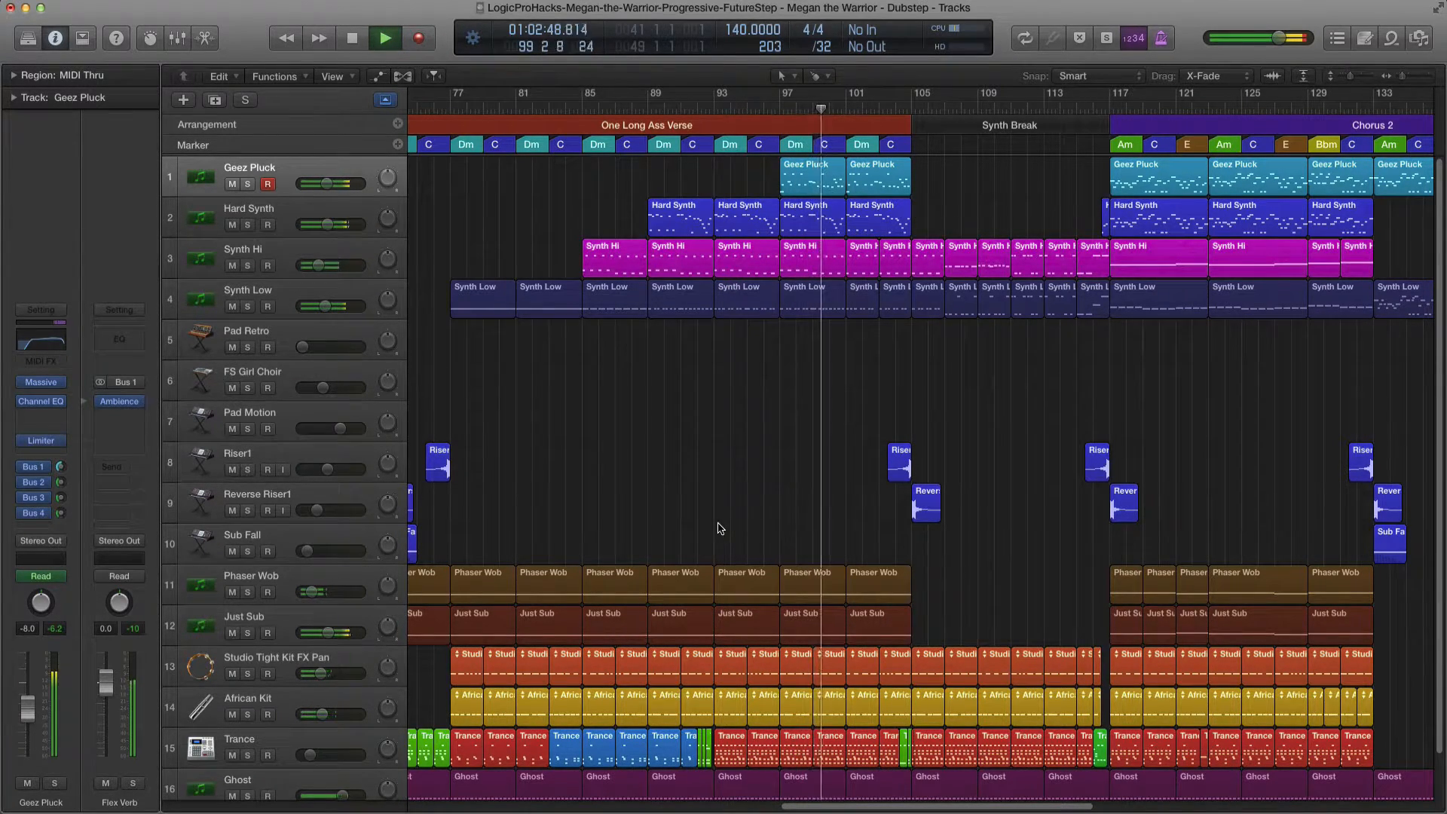
Inspect the transition into the Synth Break at bar 105 up close while the song plays.
{"action": "key", "text": "super+Right"}
{"action": "scroll", "coordinate": [711, 534], "scroll_direction": "right", "scroll_amount": 5}
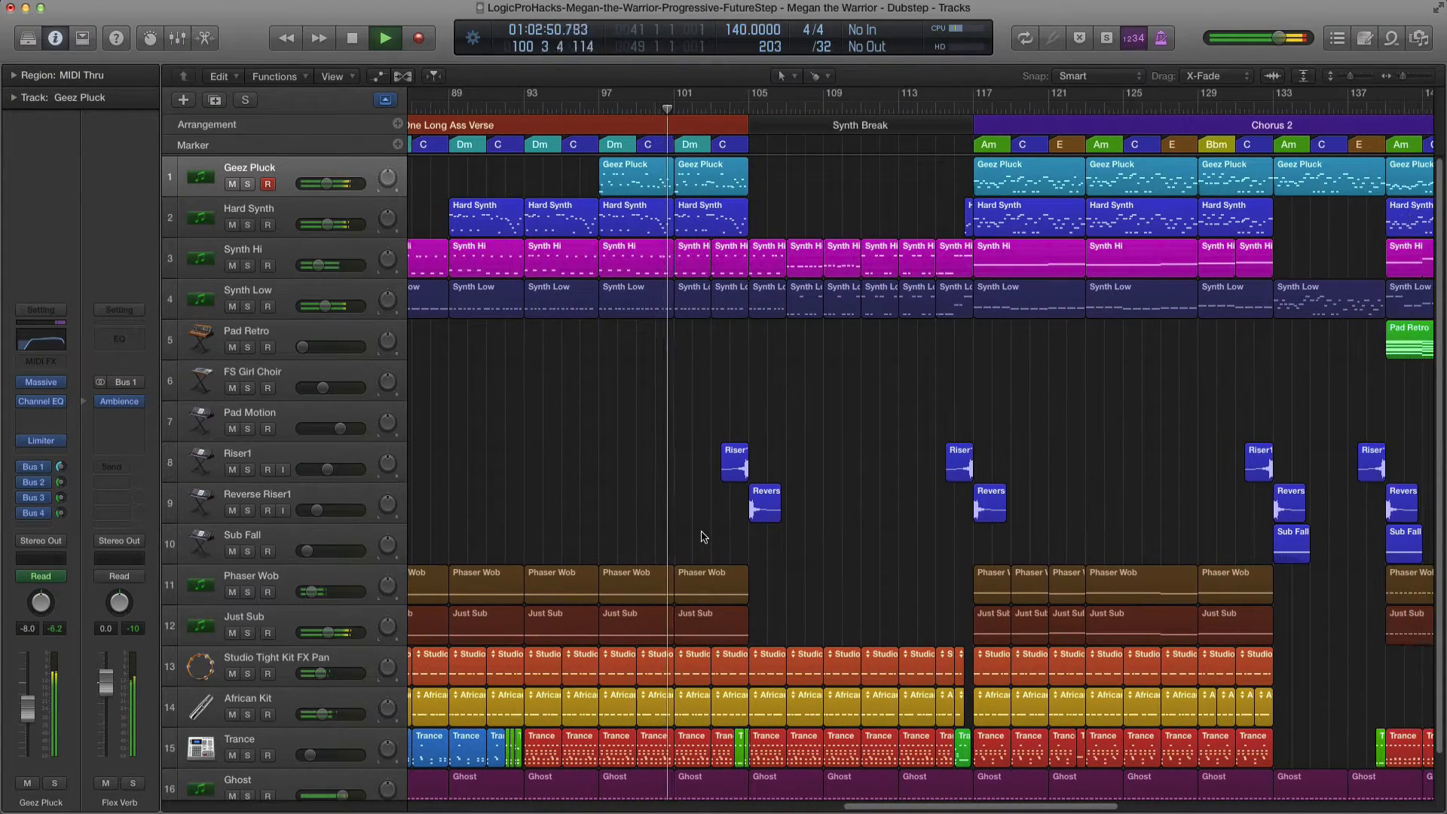
{"action": "key", "text": "super+Right"}
{"action": "scroll", "coordinate": [701, 538], "scroll_direction": "right", "scroll_amount": 3}
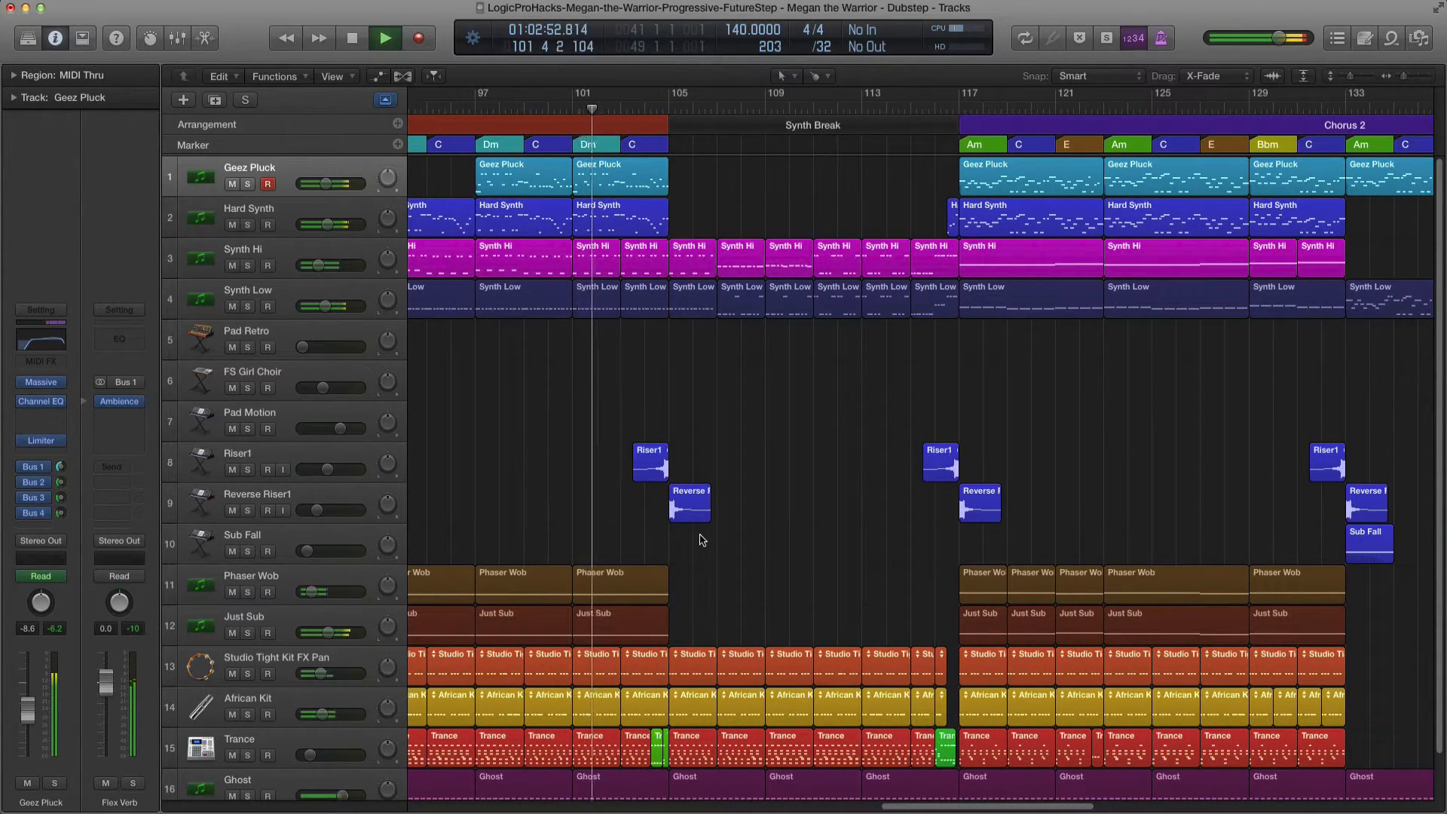
{"action": "key", "text": "super+Right"}
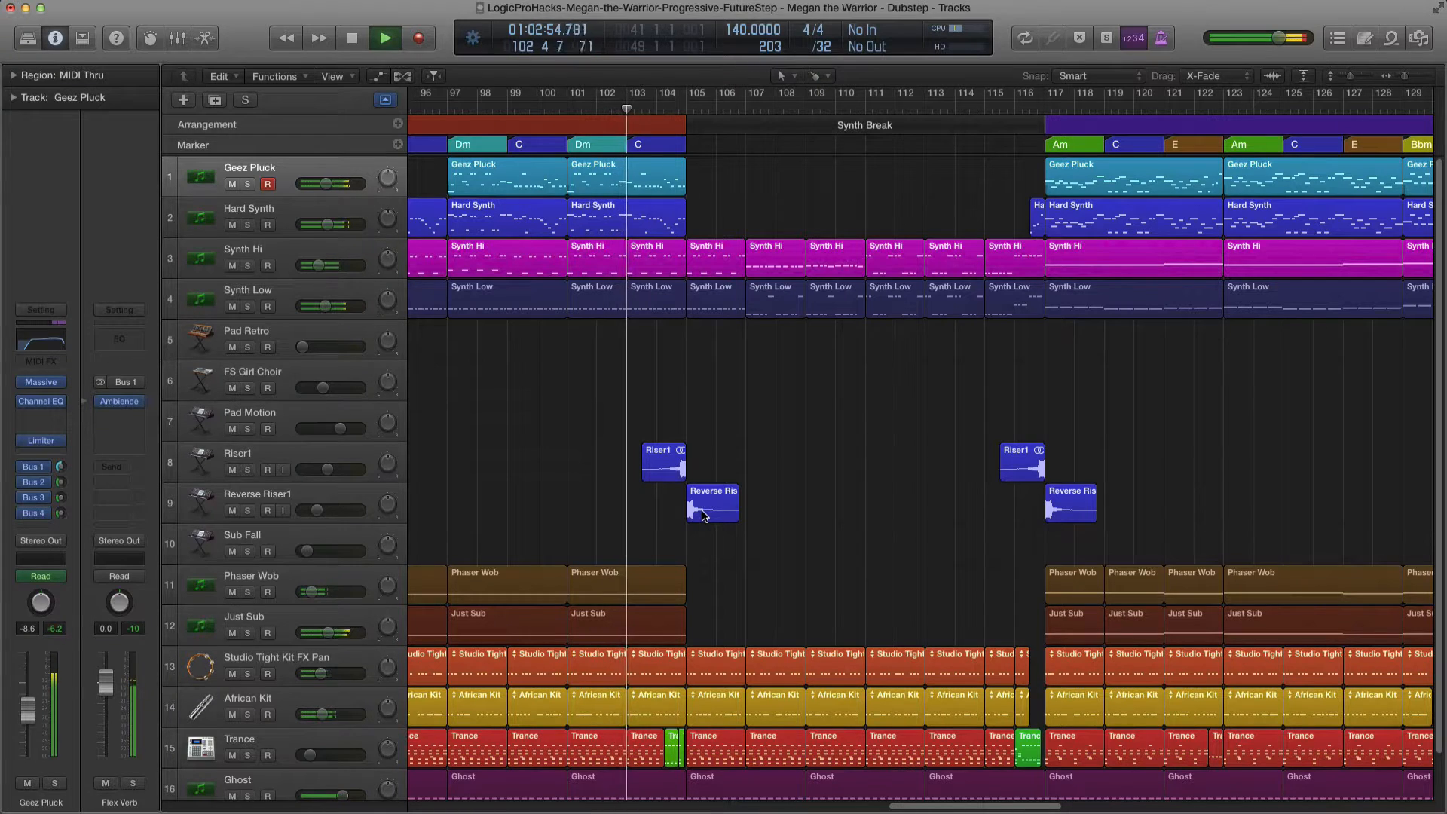
{"action": "key", "text": "super+Right"}
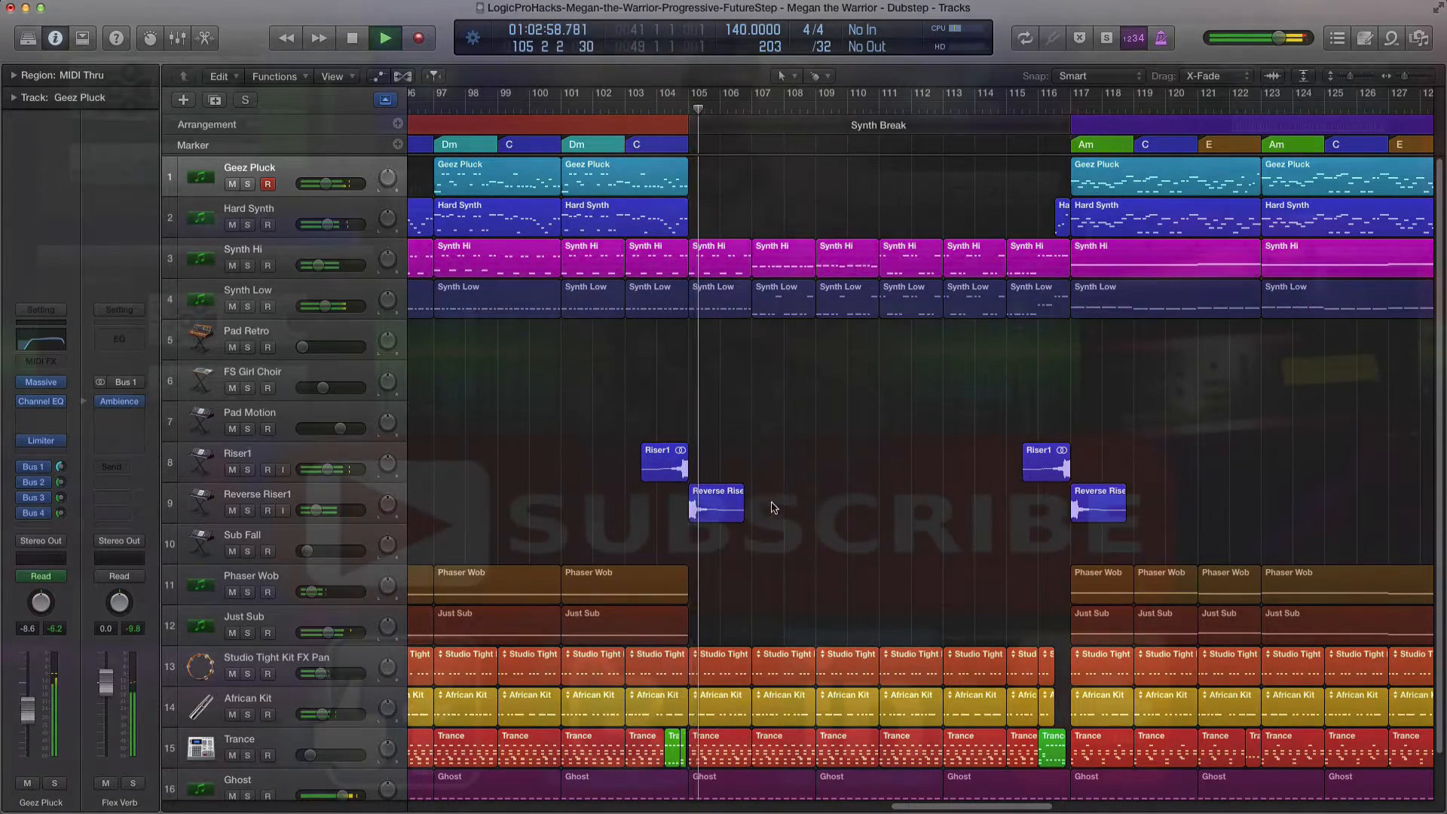
{"action": "key", "text": "super+Left"}
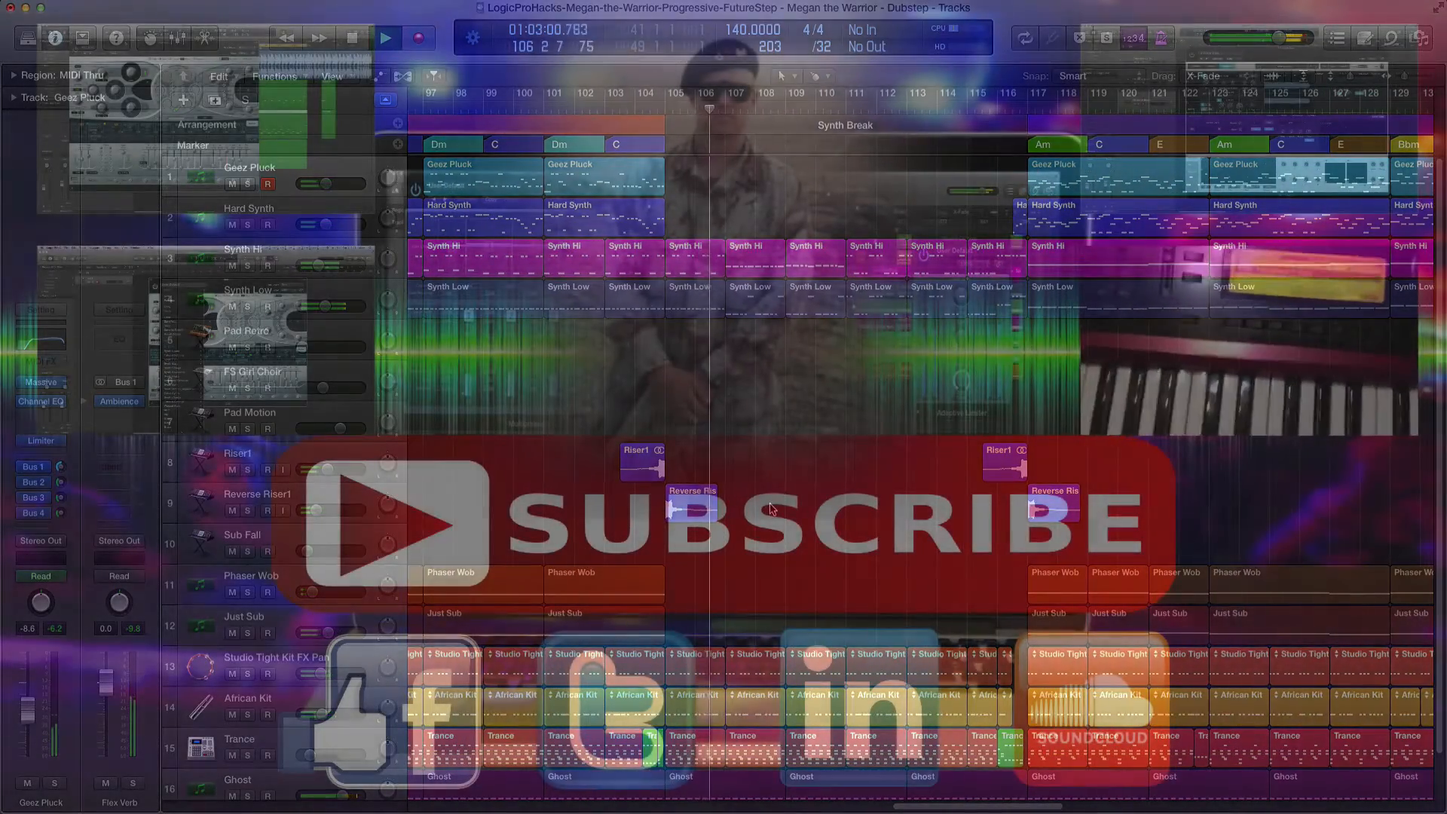
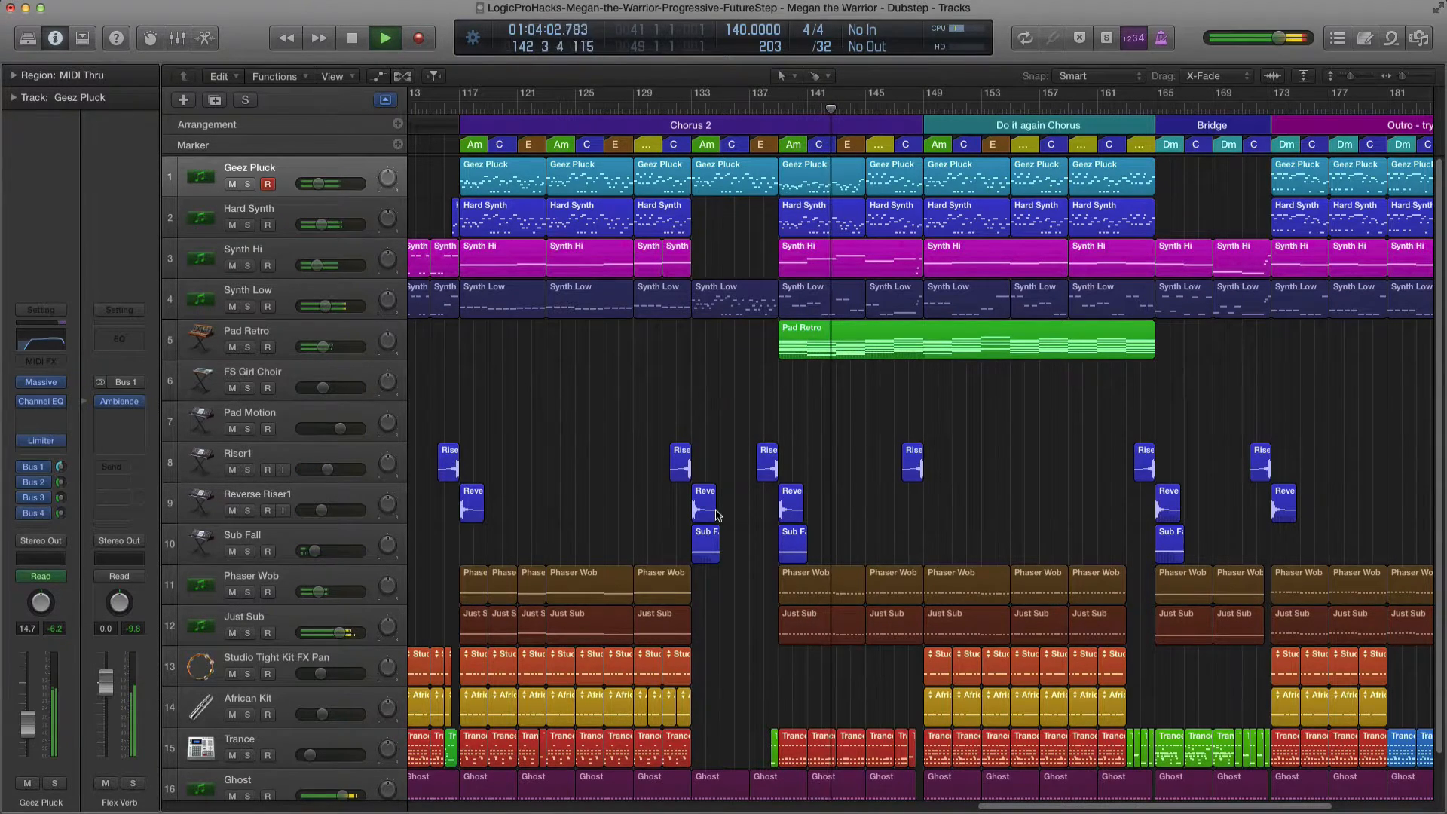
Show the track automation across Chorus 2 and the Do it again Chorus during playback.
{"action": "key", "text": "a"}
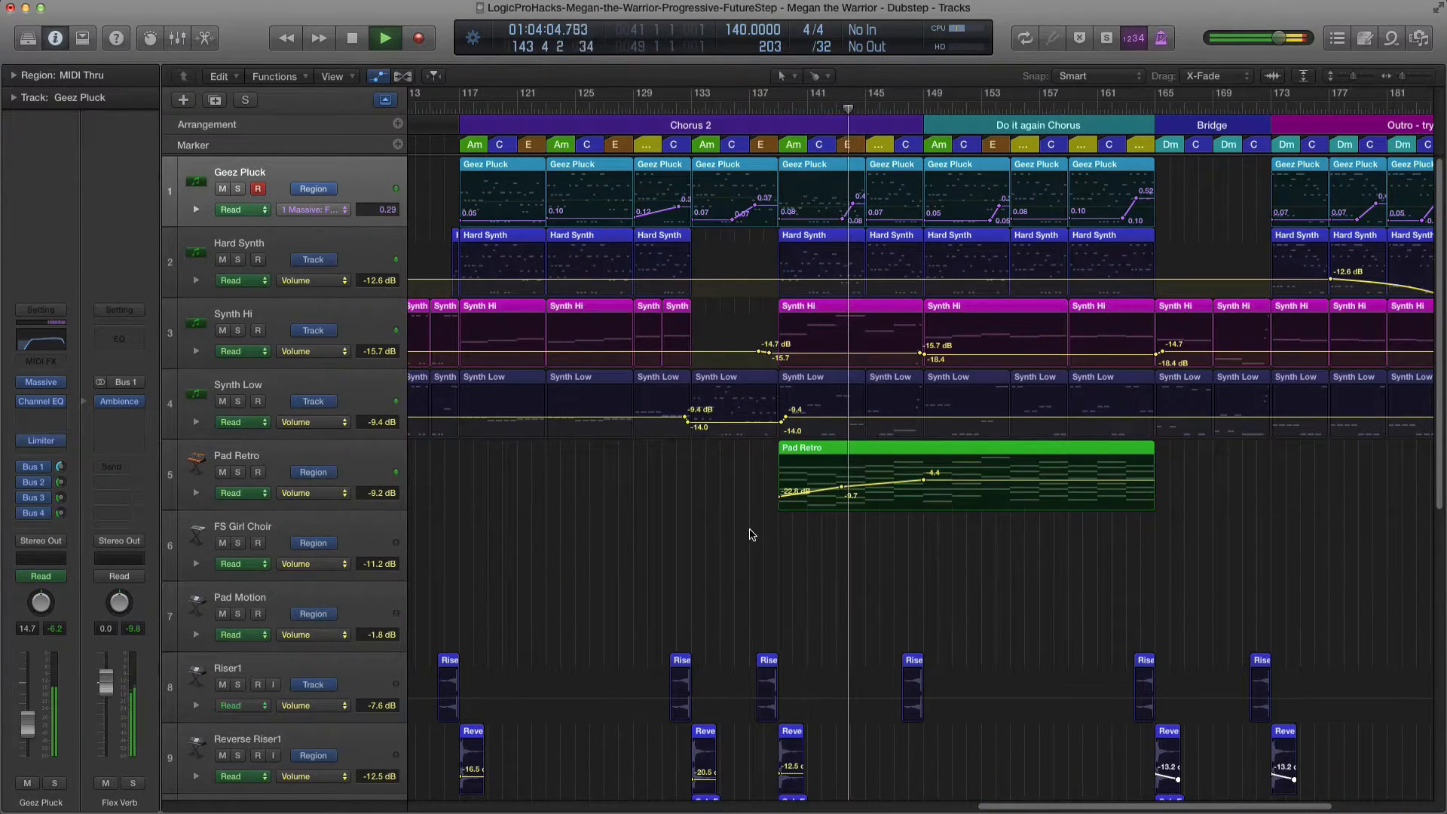
Examine the automation lanes from Geez Pluck down to African Kit across Chorus 2 and the Do it again Chorus during playback.
{"action": "scroll", "coordinate": [750, 534], "scroll_direction": "down", "scroll_amount": 1}
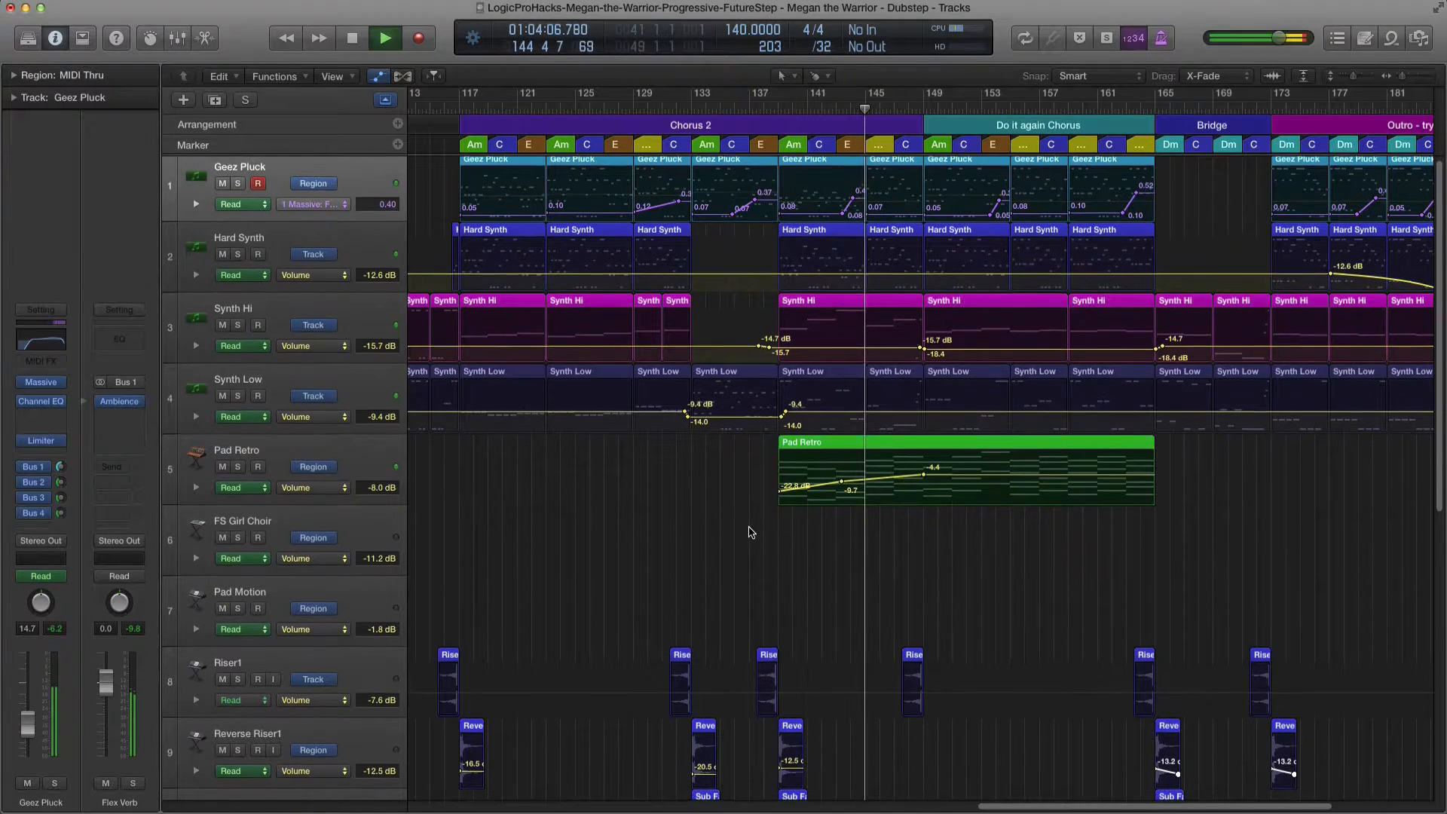
{"action": "scroll", "coordinate": [750, 534], "scroll_direction": "up", "scroll_amount": 1}
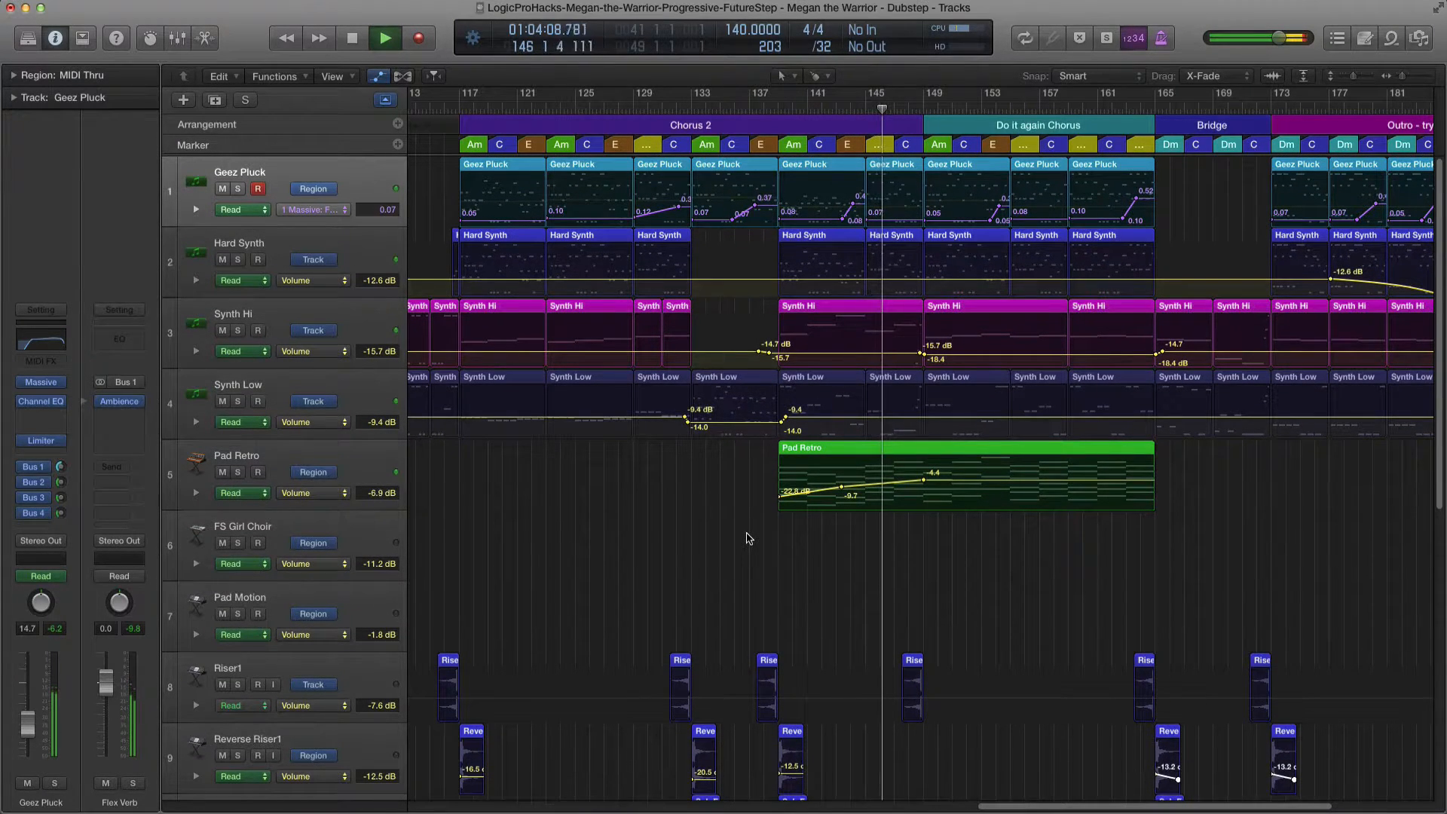
{"action": "scroll", "coordinate": [748, 537], "scroll_direction": "down", "scroll_amount": 5}
{"action": "scroll", "coordinate": [744, 538], "scroll_direction": "down", "scroll_amount": 1}
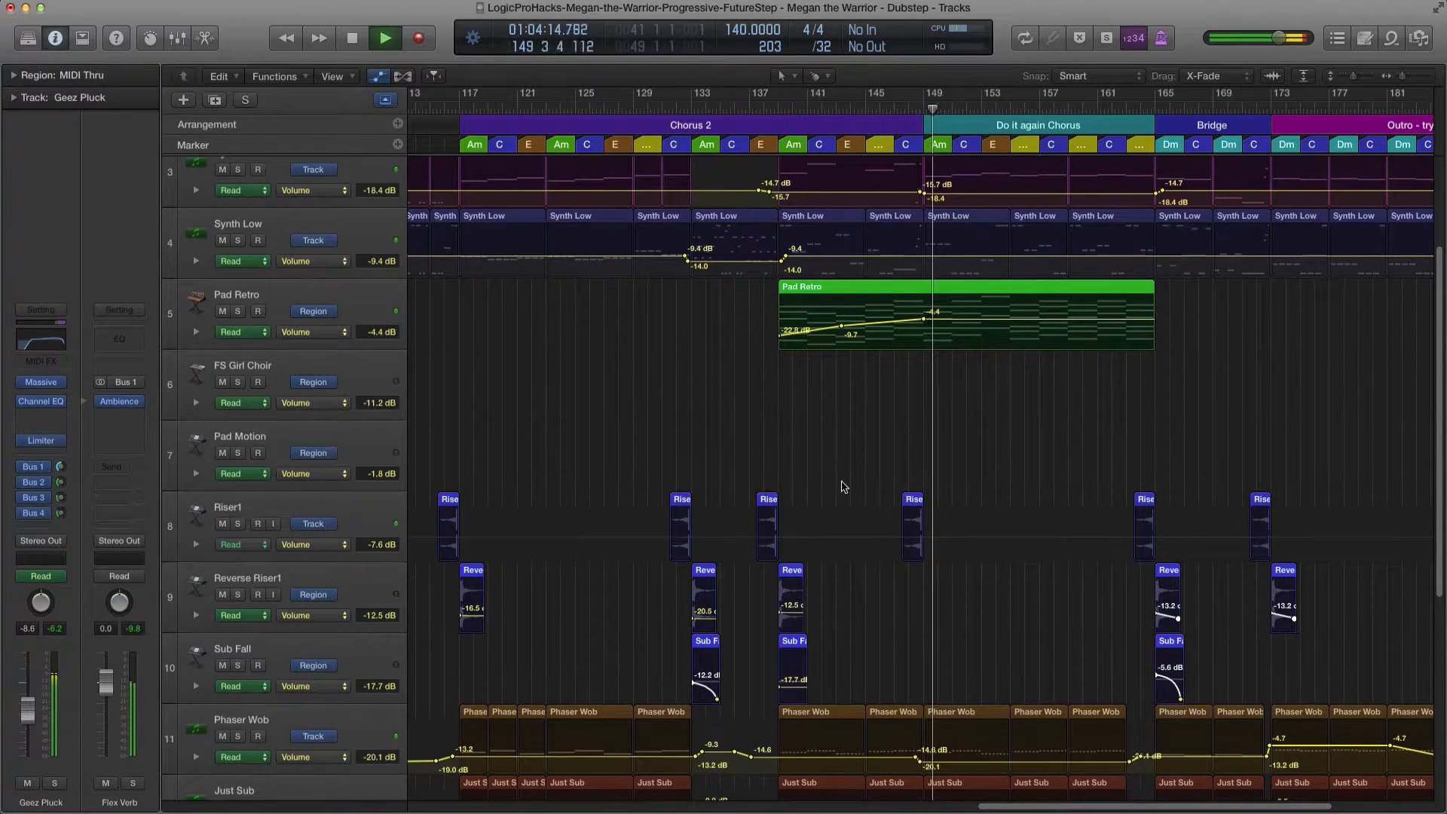
{"action": "scroll", "coordinate": [856, 487], "scroll_direction": "down", "scroll_amount": 6}
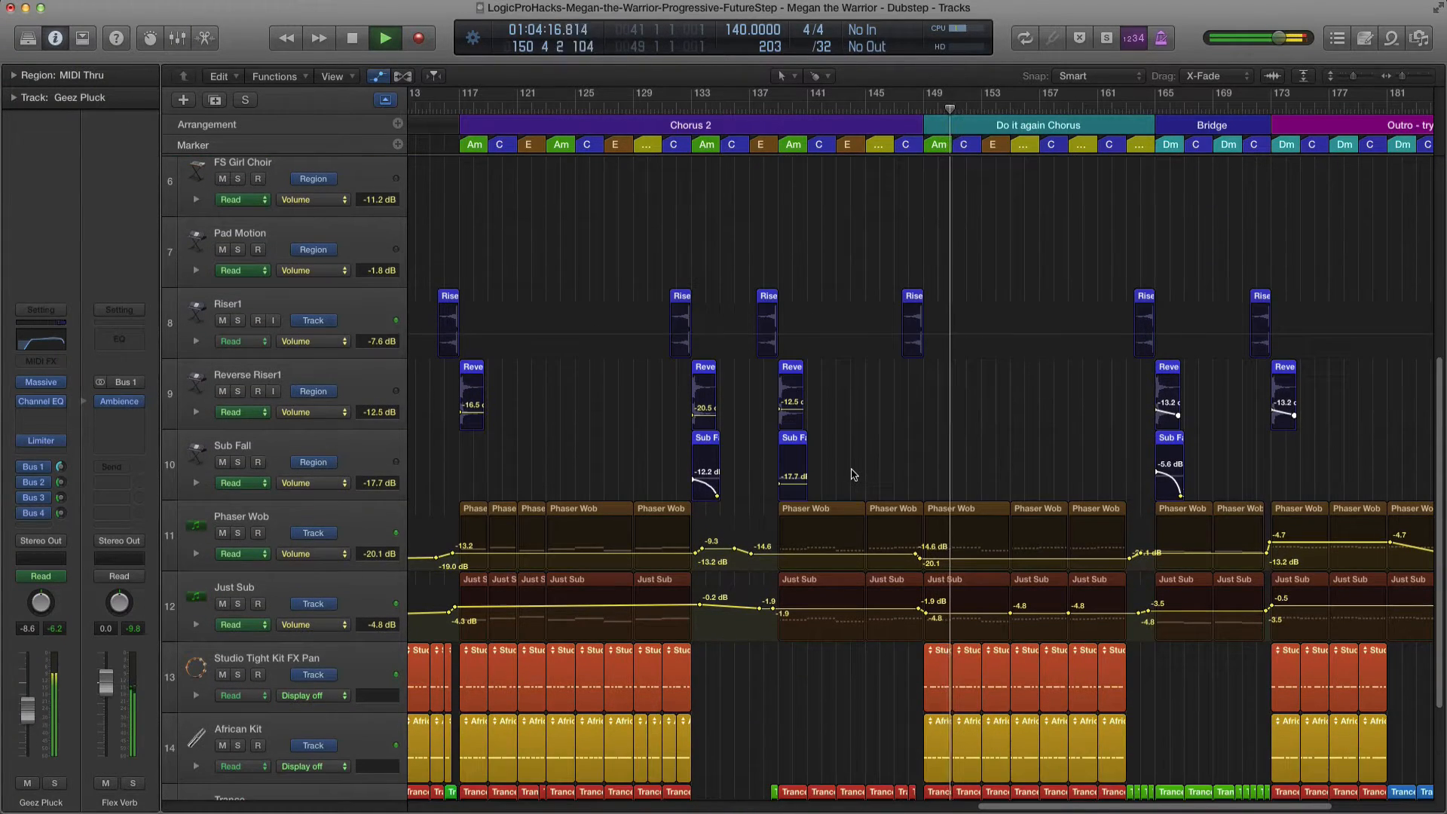
Hide the track automation and follow the playback through the Do it again Chorus into the Bridge.
{"action": "key", "text": "a"}
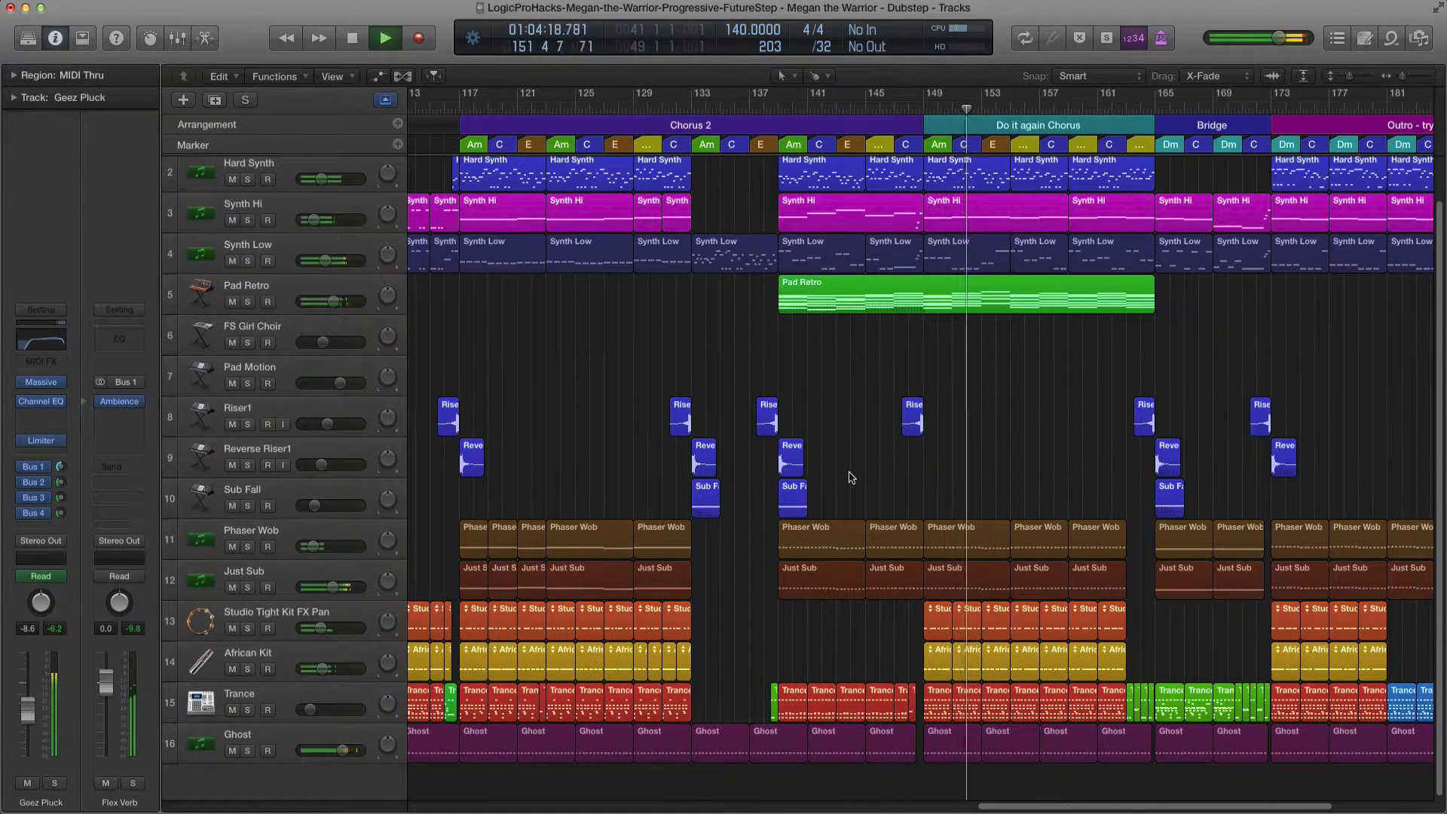
{"action": "scroll", "coordinate": [844, 478], "scroll_direction": "right", "scroll_amount": 10}
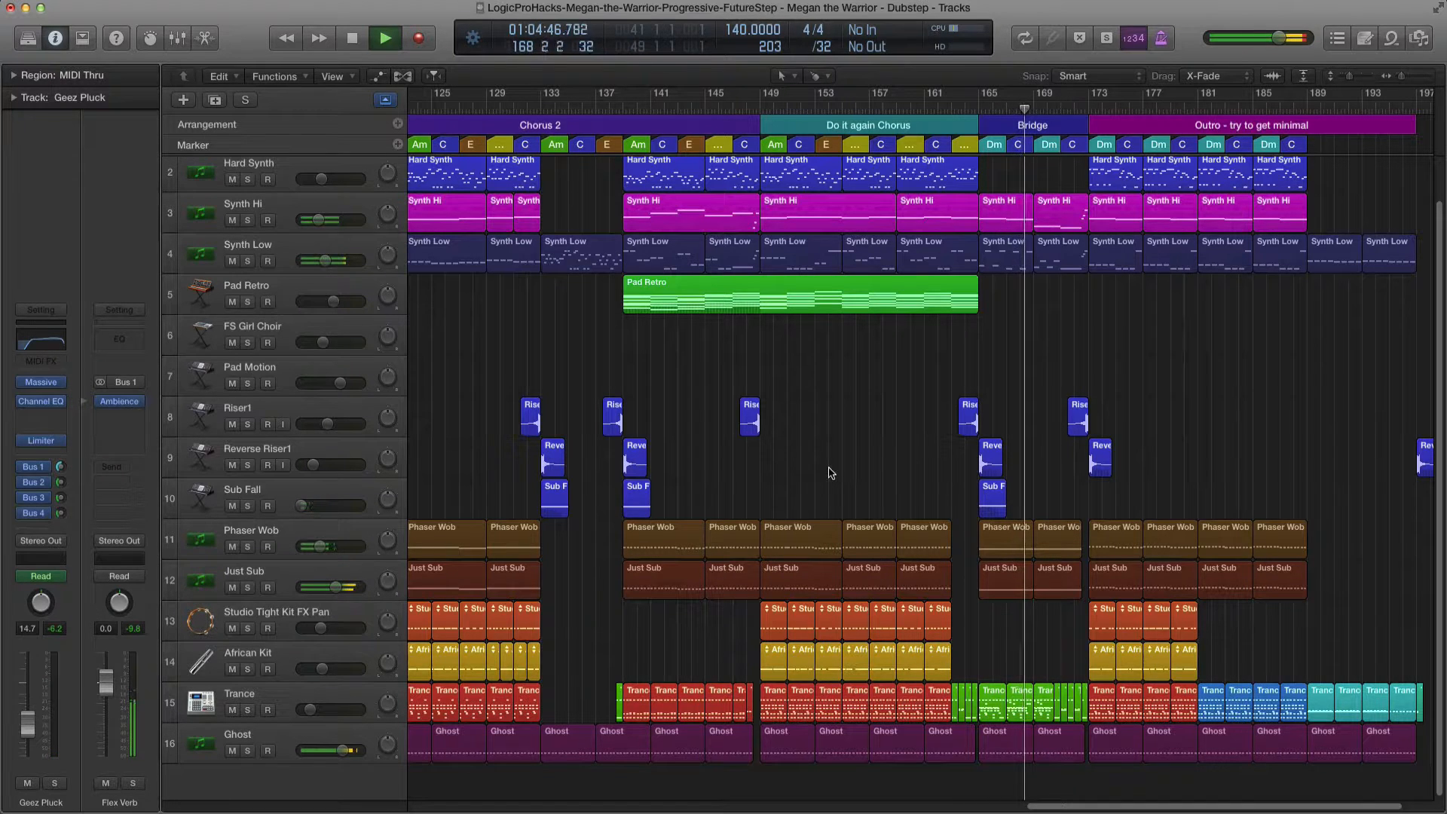
{"action": "scroll", "coordinate": [830, 474], "scroll_direction": "right", "scroll_amount": 3}
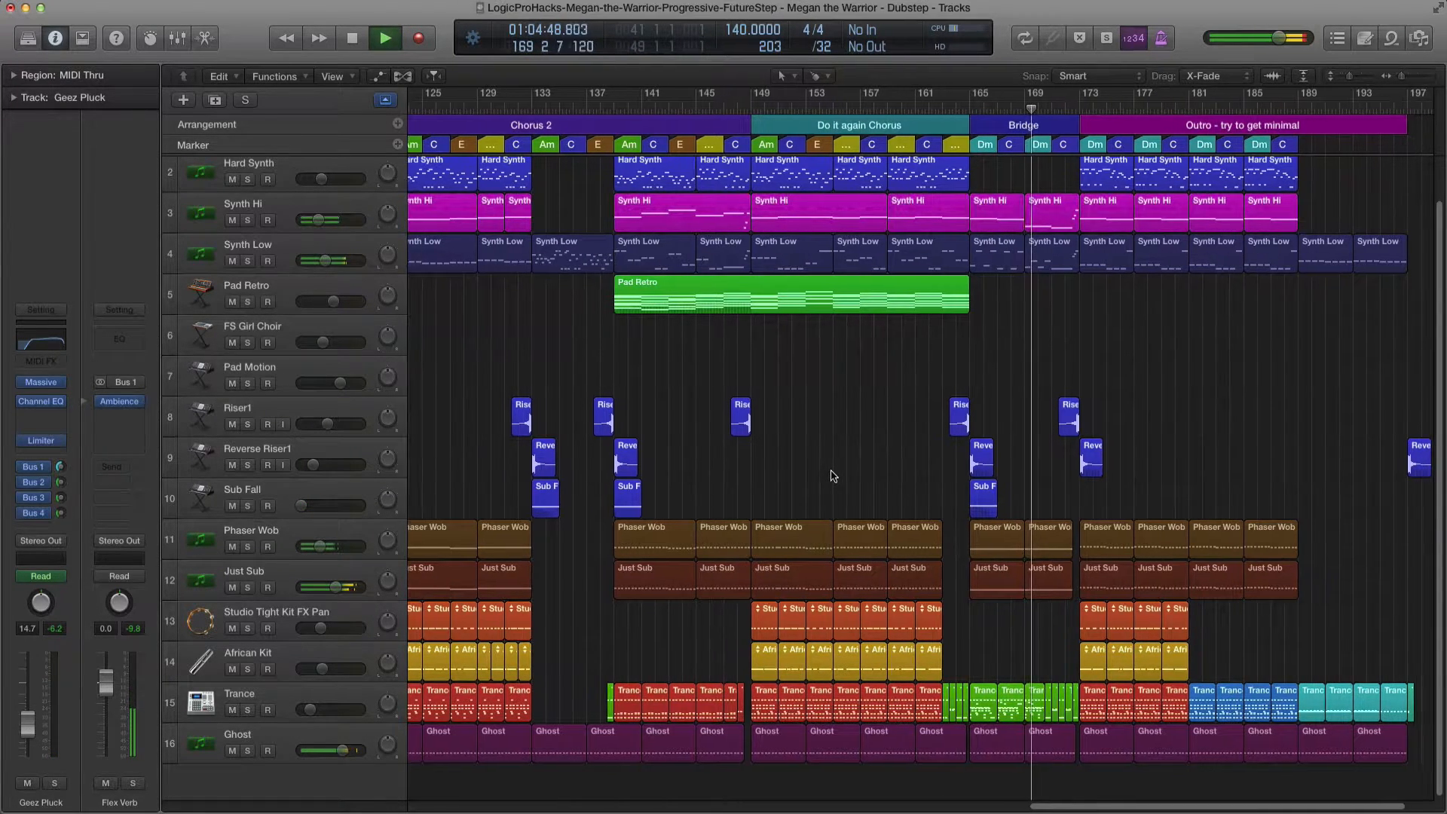
{"action": "scroll", "coordinate": [823, 479], "scroll_direction": "right", "scroll_amount": 4}
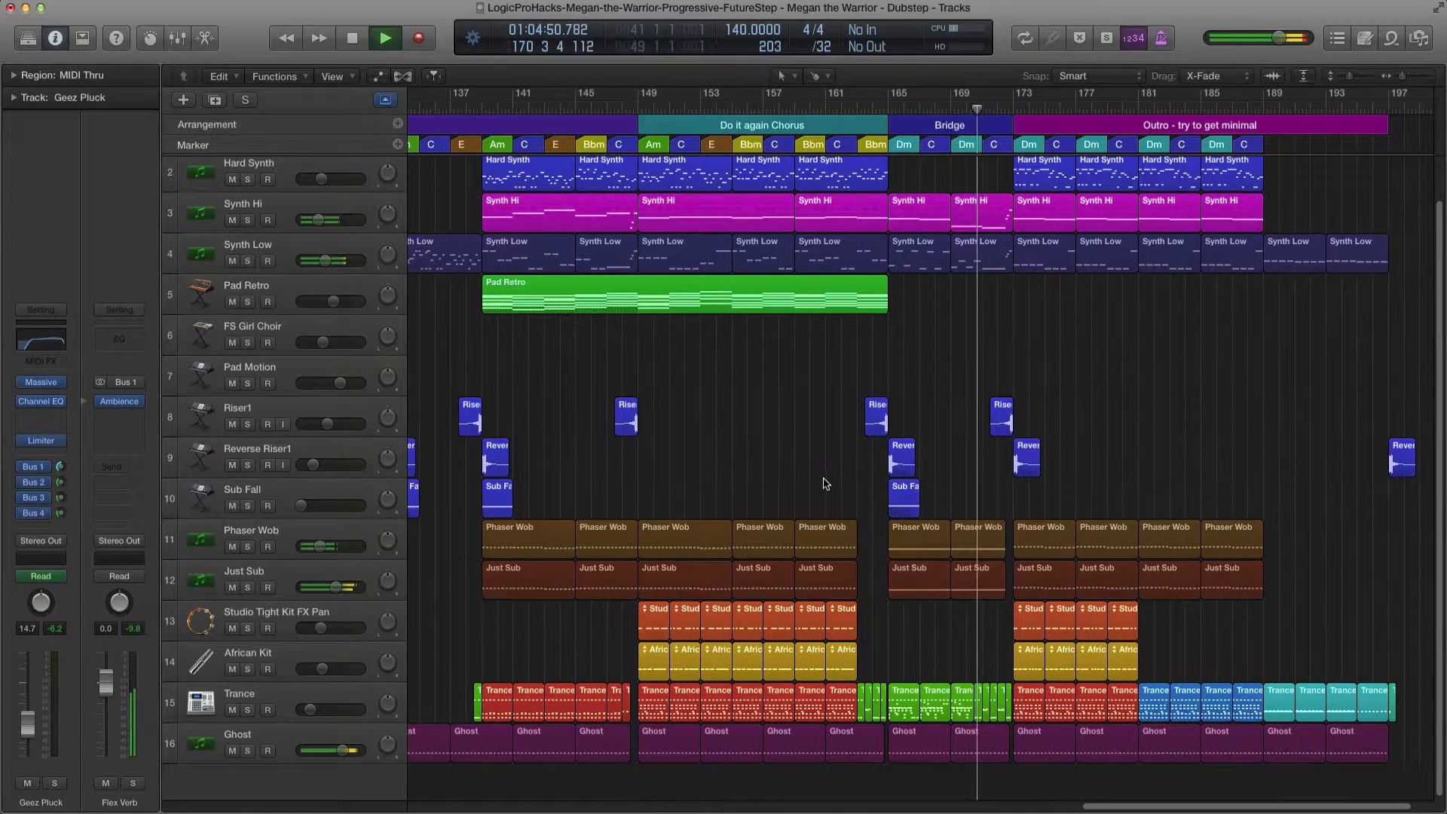
Show the automation to examine all tracks in the Bridge and Outro, then hide it and follow the song to its end.
{"action": "key", "text": "a"}
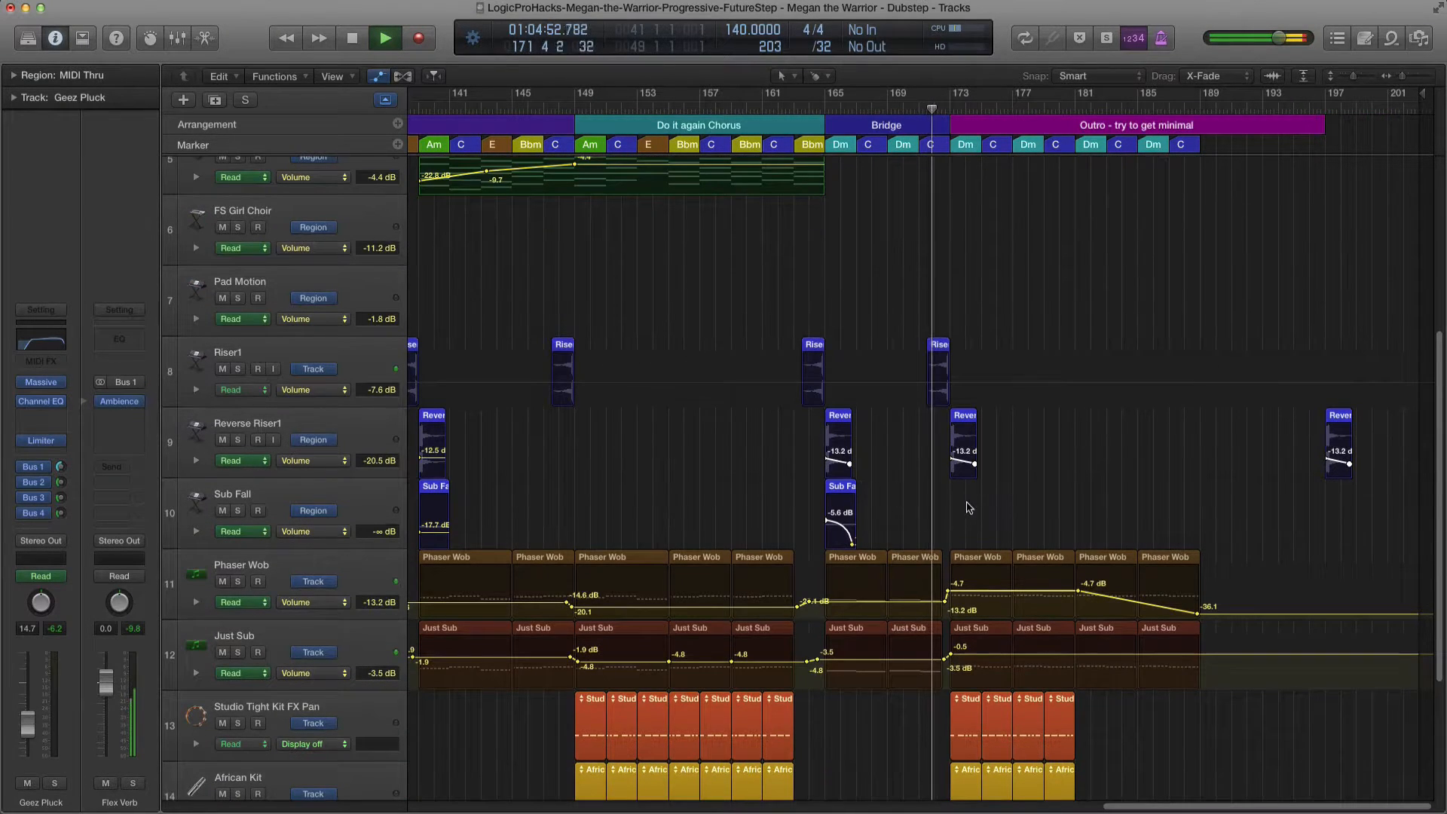
{"action": "scroll", "coordinate": [975, 510], "scroll_direction": "up", "scroll_amount": 3}
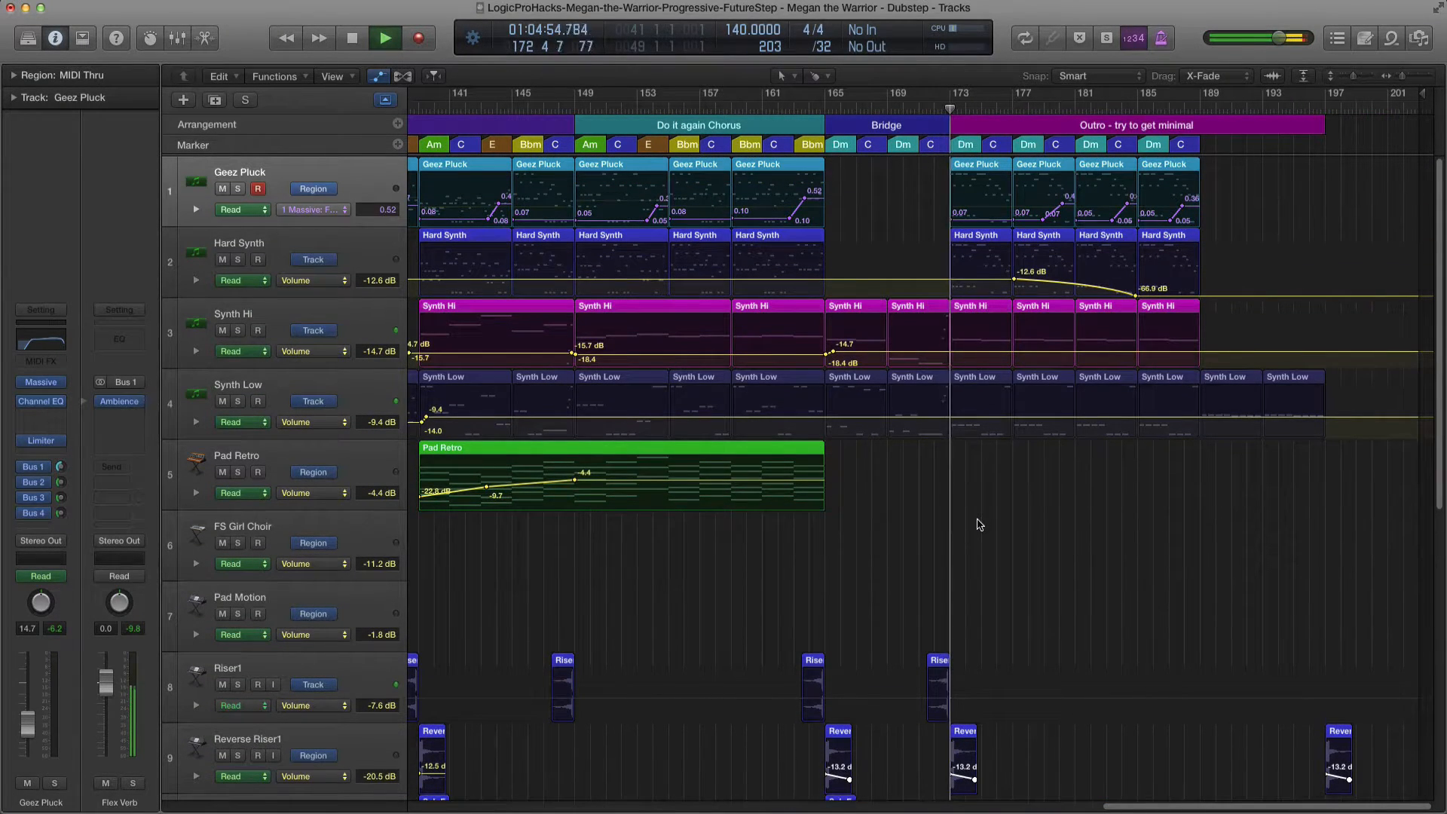
{"action": "scroll", "coordinate": [979, 524], "scroll_direction": "down", "scroll_amount": 1}
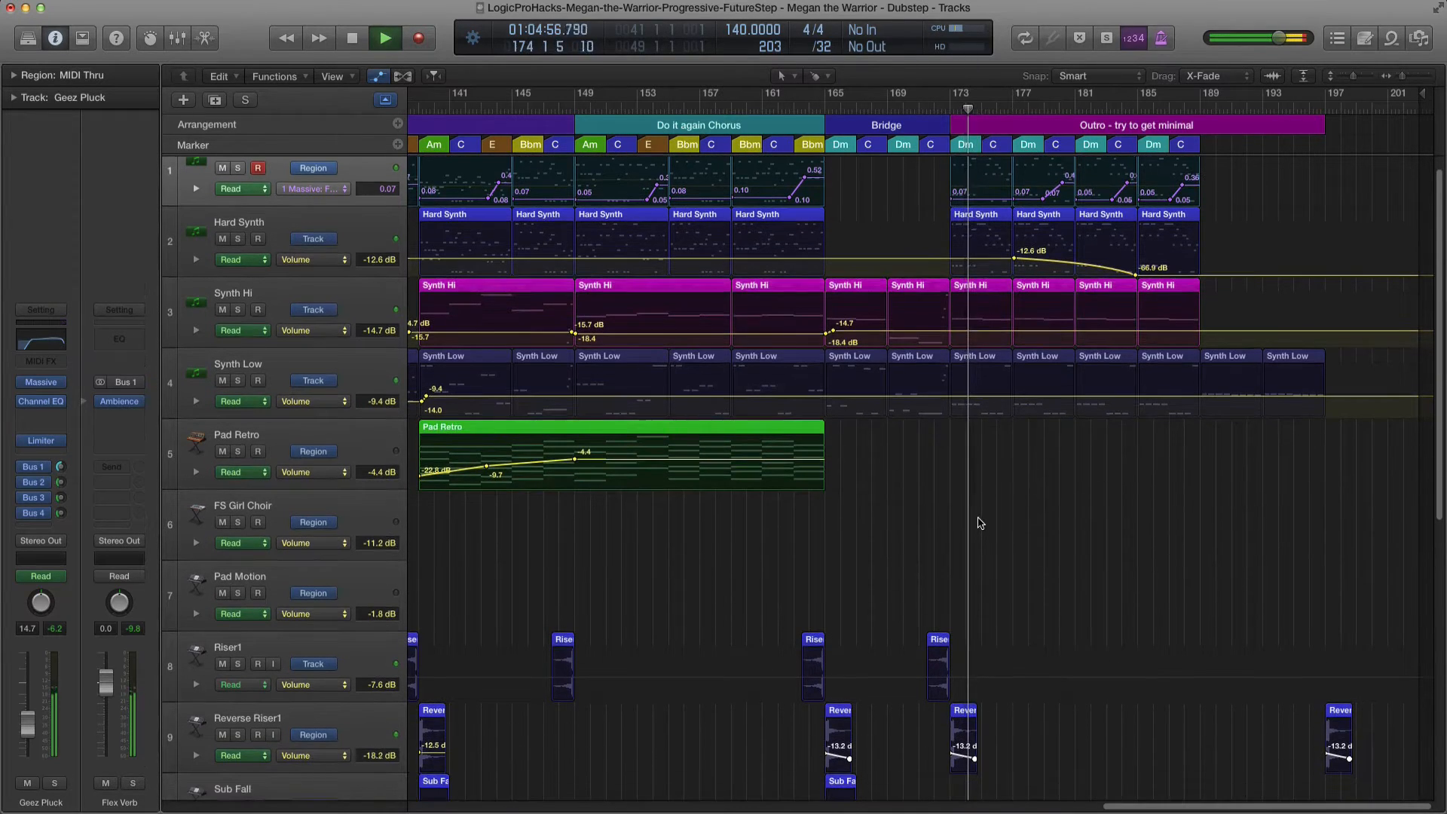
{"action": "scroll", "coordinate": [979, 522], "scroll_direction": "down", "scroll_amount": 10}
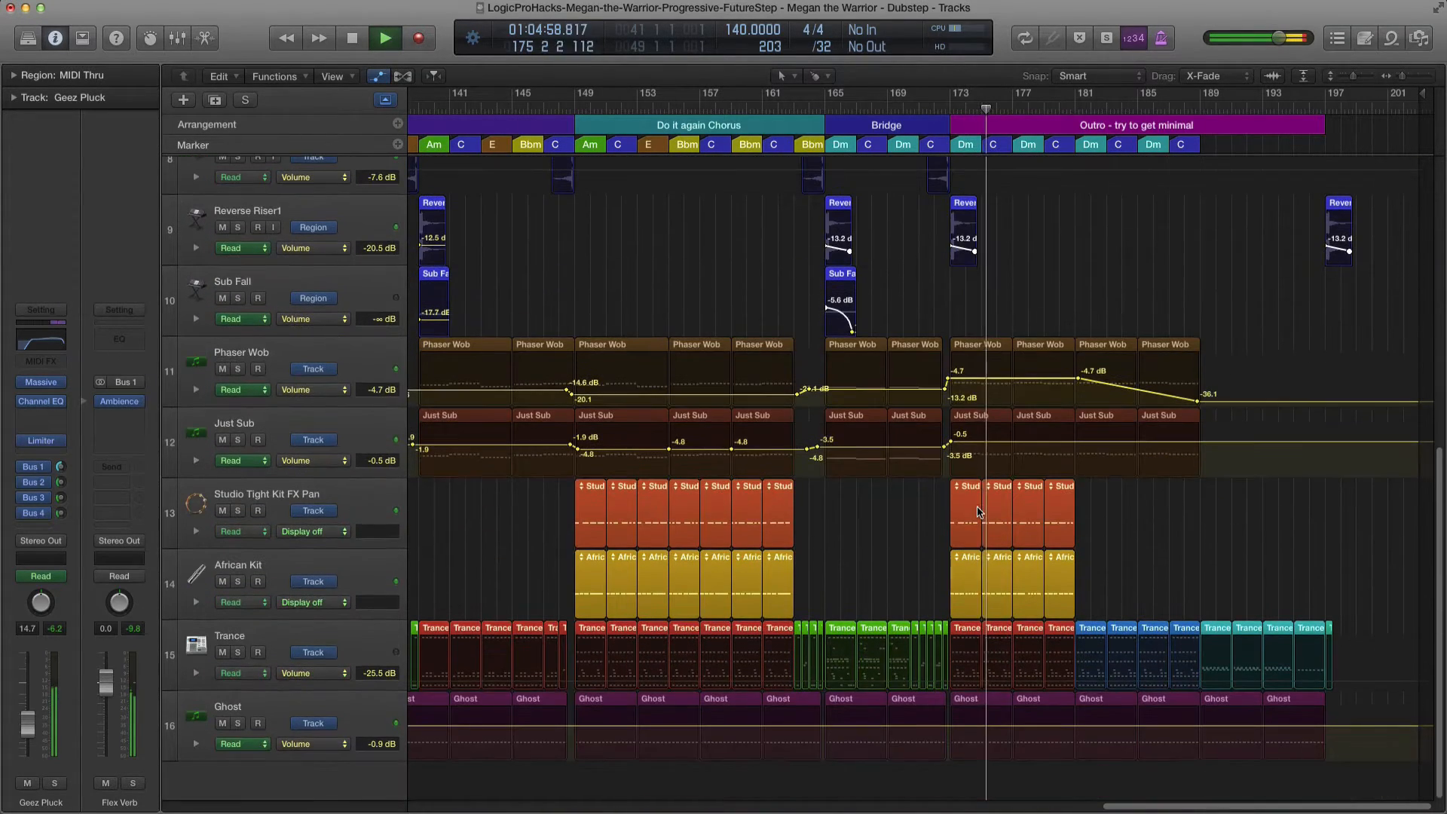
{"action": "scroll", "coordinate": [979, 512], "scroll_direction": "up", "scroll_amount": 10}
{"action": "key", "text": "a"}
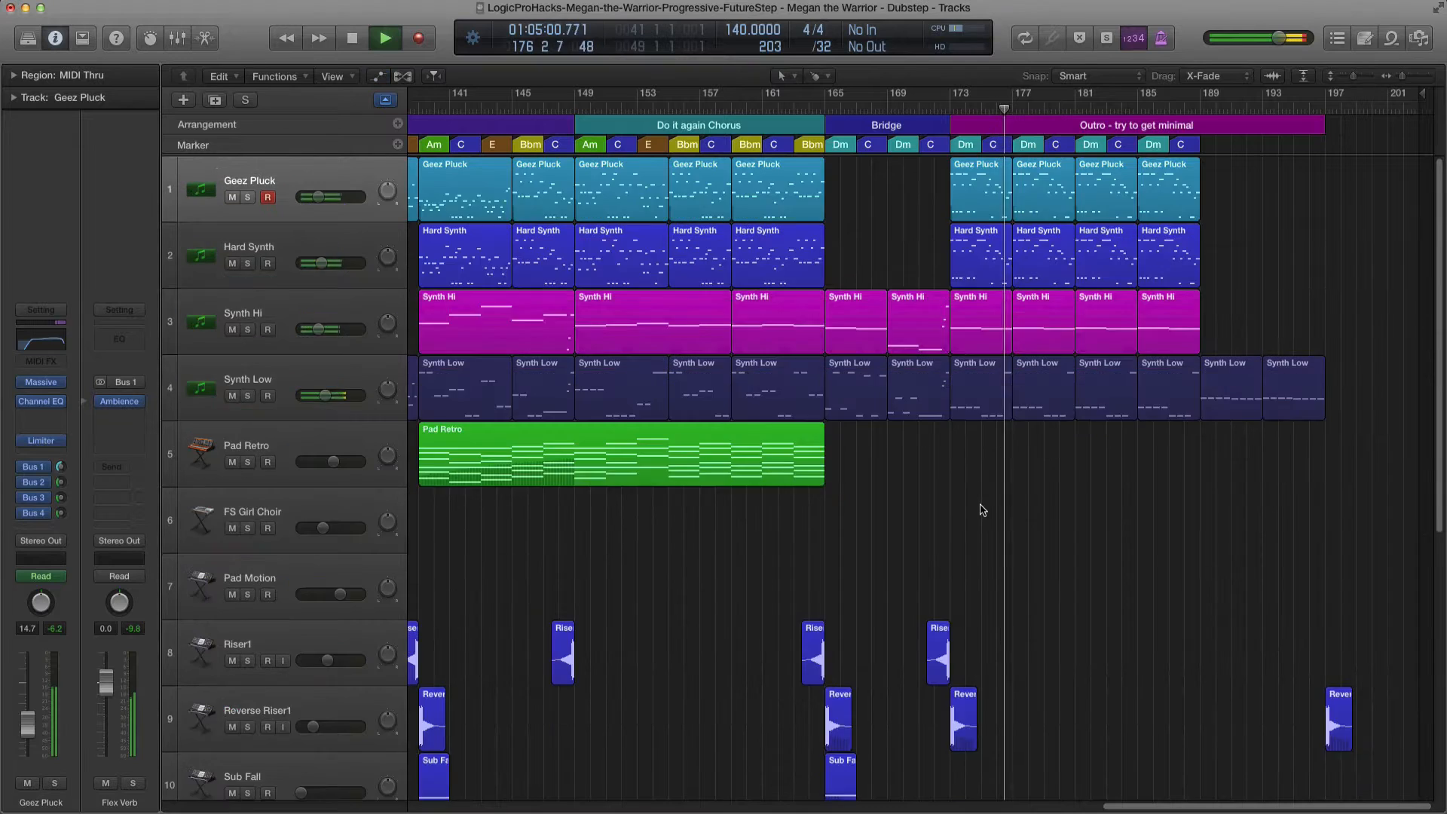
{"action": "scroll", "coordinate": [982, 507], "scroll_direction": "down", "scroll_amount": 1}
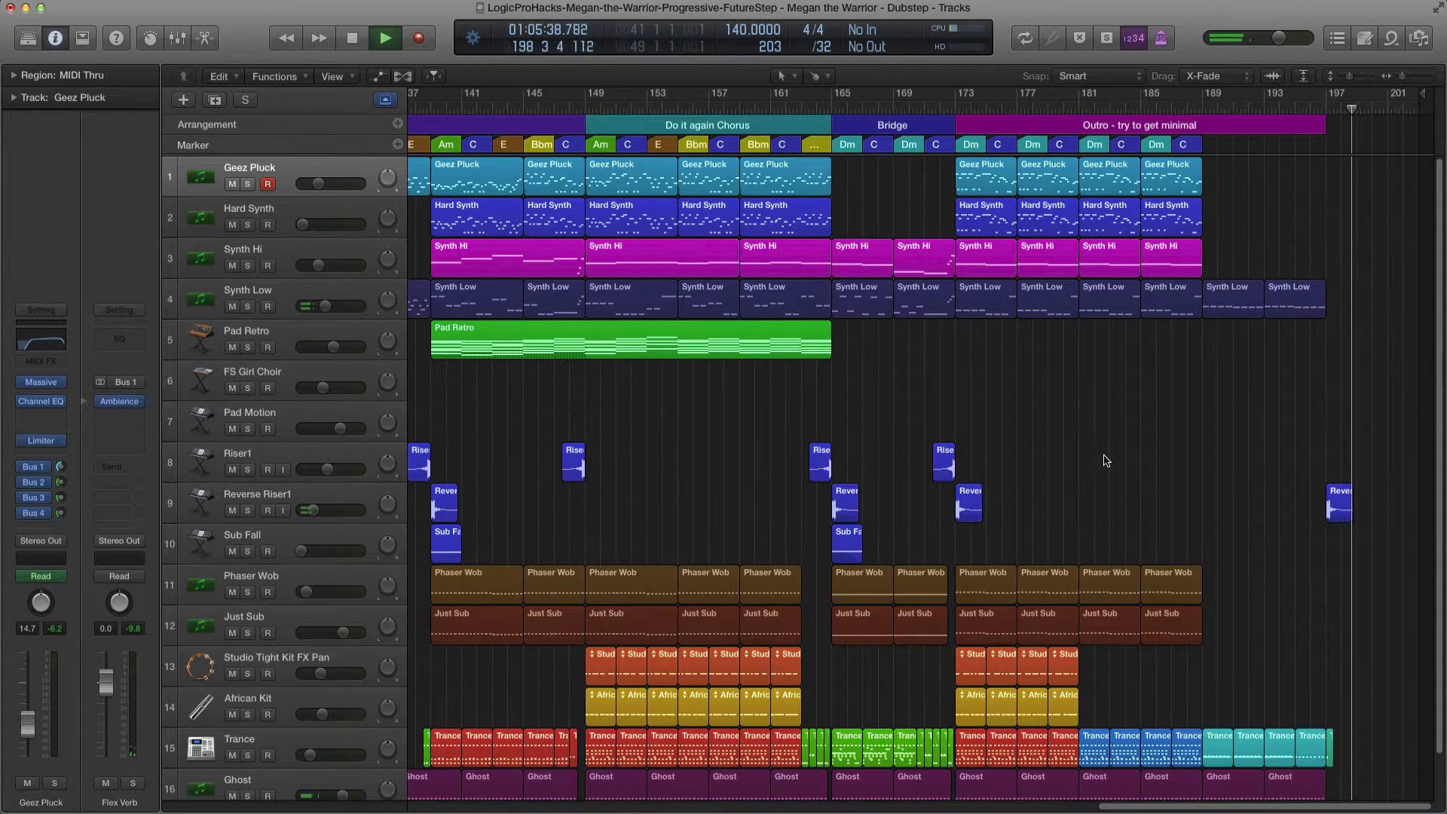
Play the cycled section from bar 85 in the Fortress3-convert project and enlarge its regions horizontally.
{"action": "key", "text": "space"}
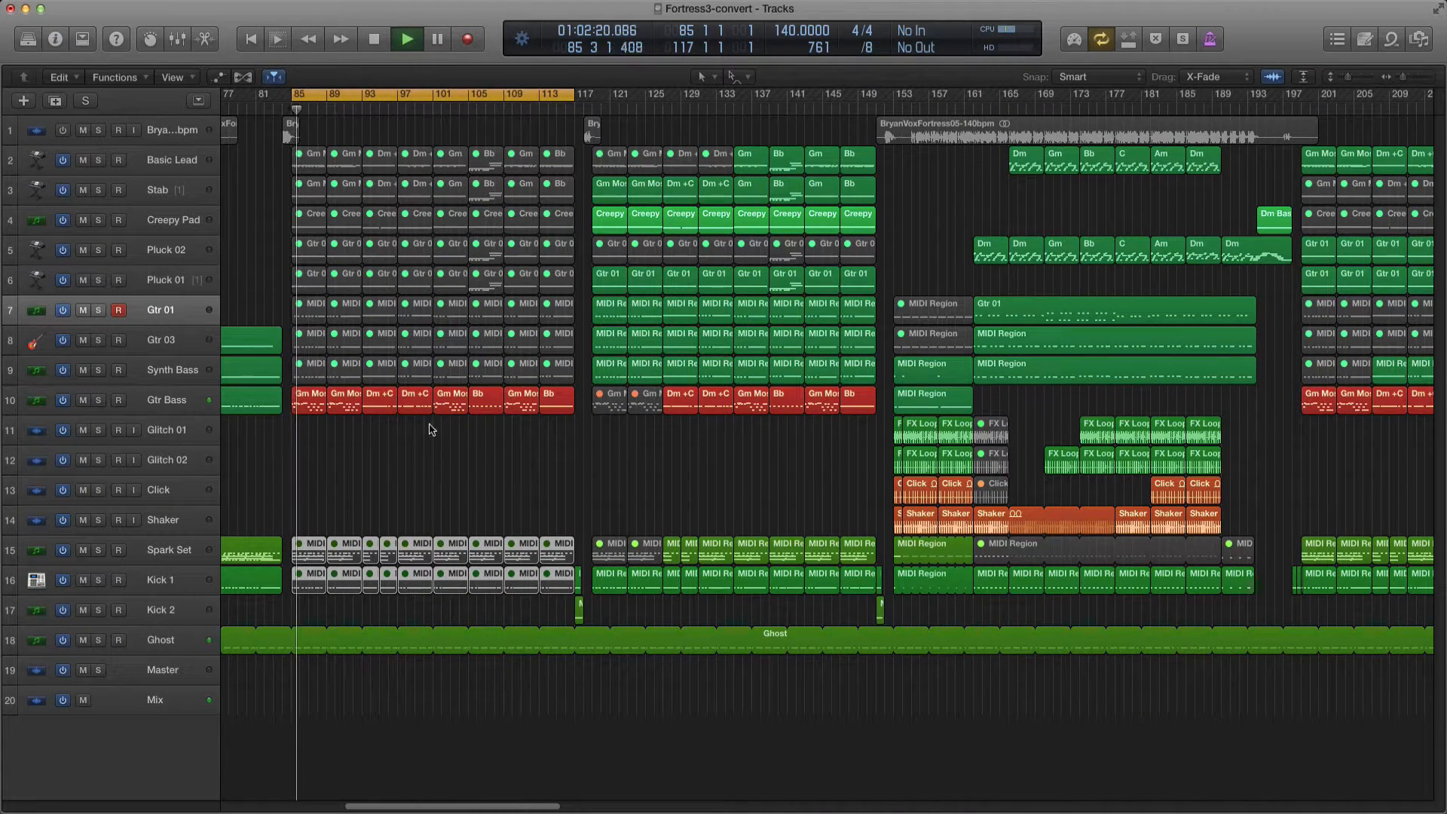
{"action": "key", "text": "super+Right"}
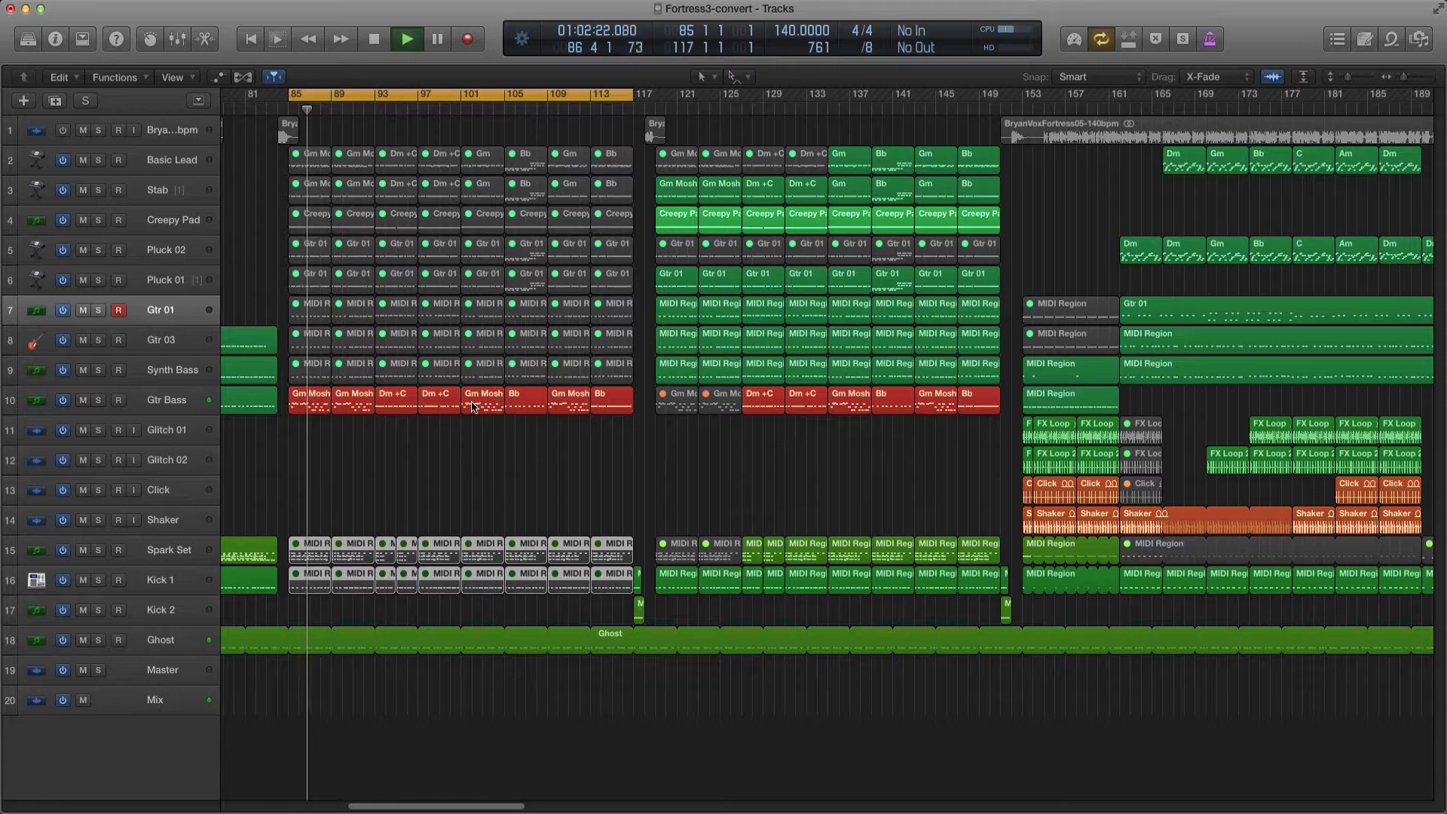
{"action": "scroll", "coordinate": [506, 413], "scroll_direction": "left", "scroll_amount": 2}
{"action": "key", "text": "super+Right"}
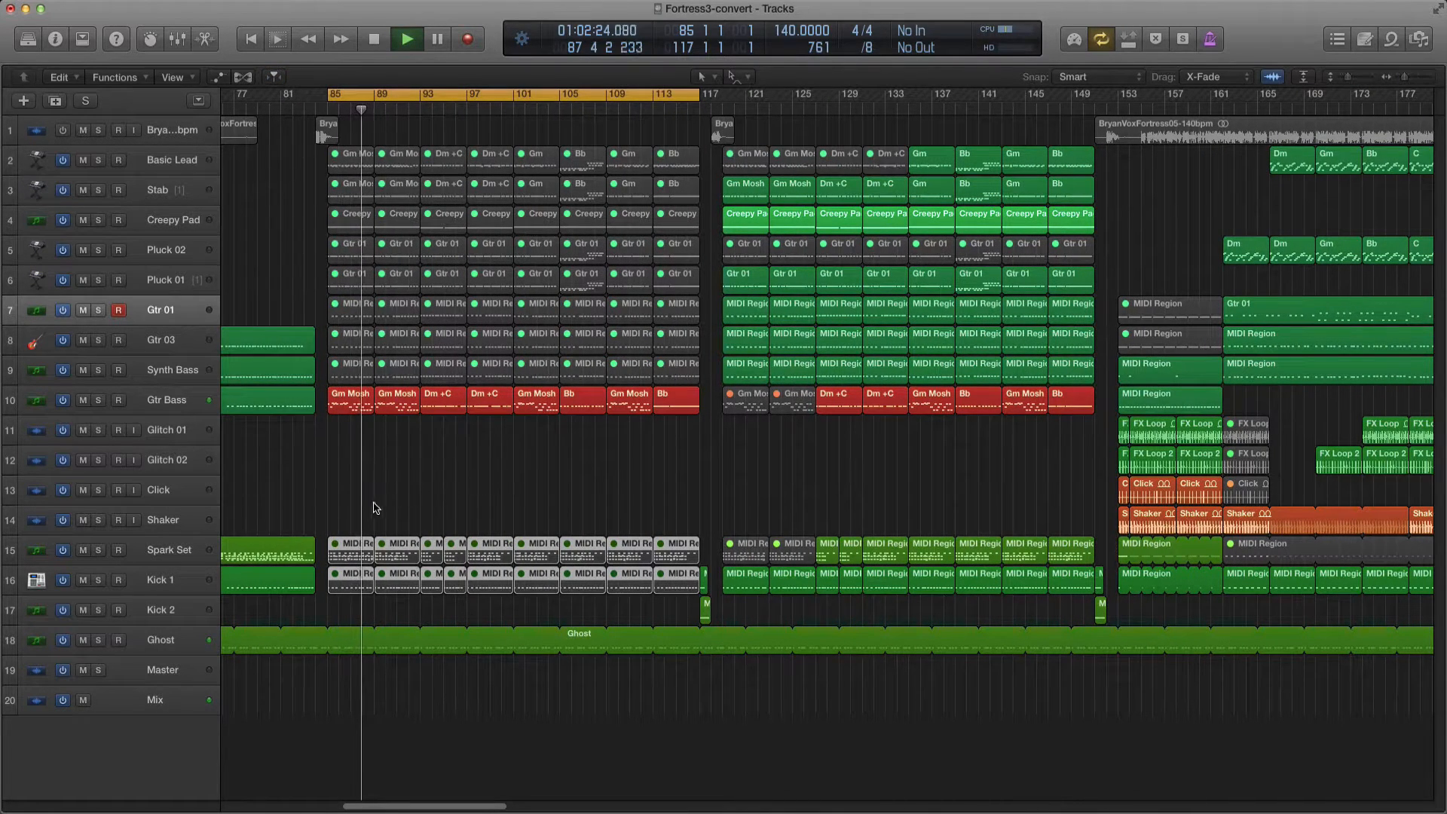
Unmute the Spark Set and Kick 1 regions from bar 93 to the end of the cycled section.
{"action": "left_click", "coordinate": [416, 530]}
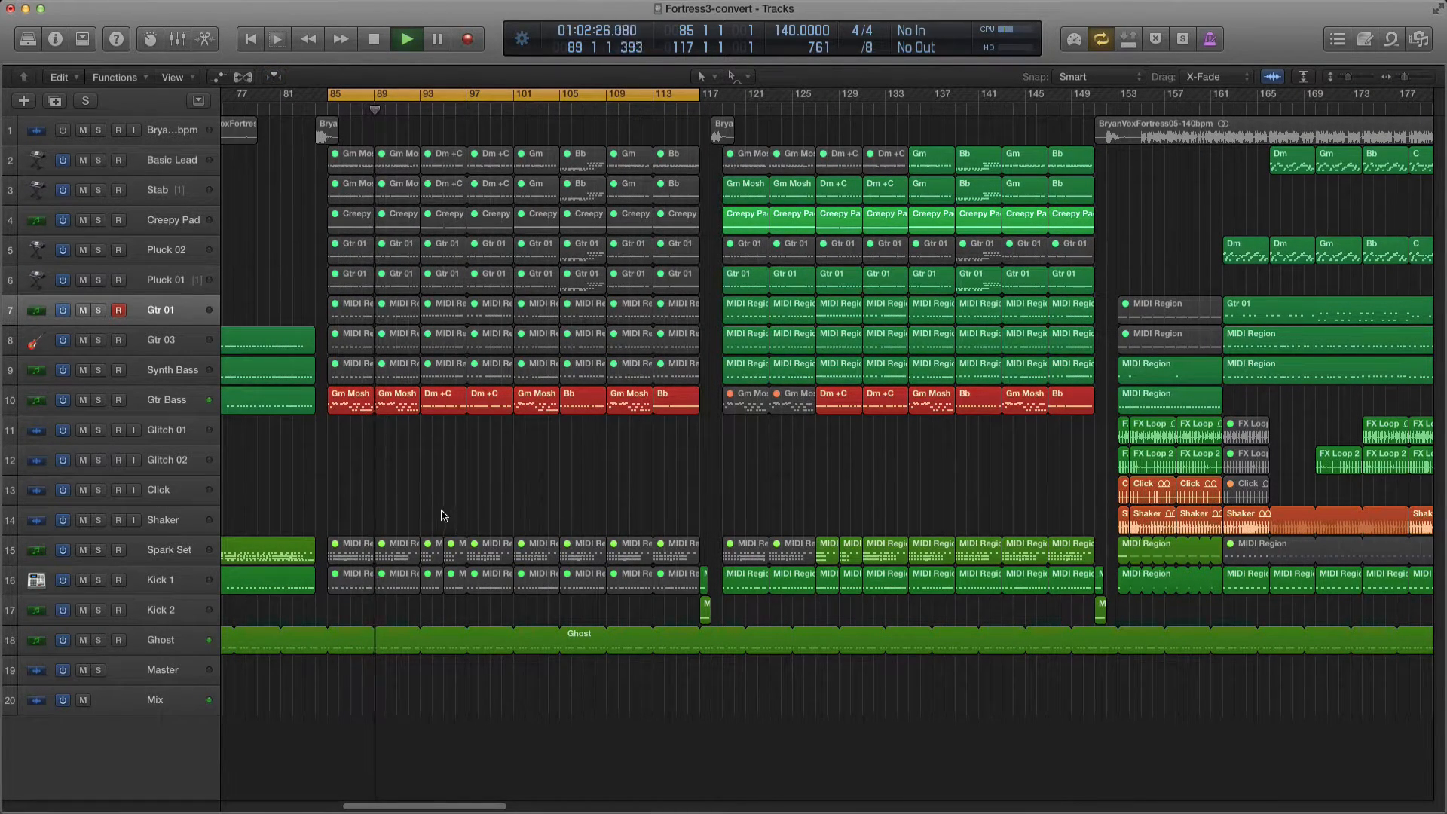
{"action": "left_click_drag", "start_coordinate": [435, 520], "coordinate": [682, 547]}
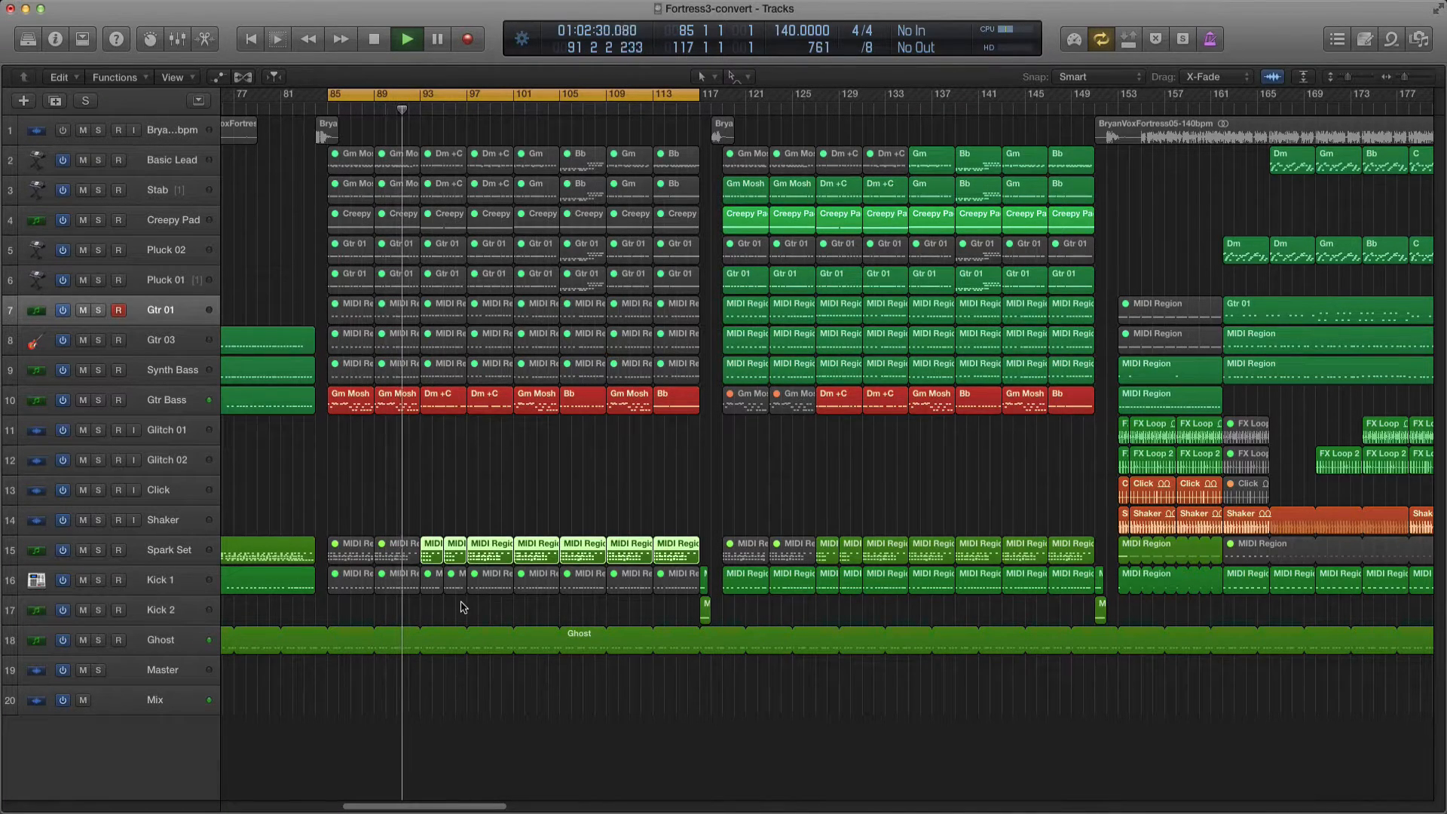
{"action": "left_click_drag", "start_coordinate": [436, 602], "coordinate": [682, 577]}
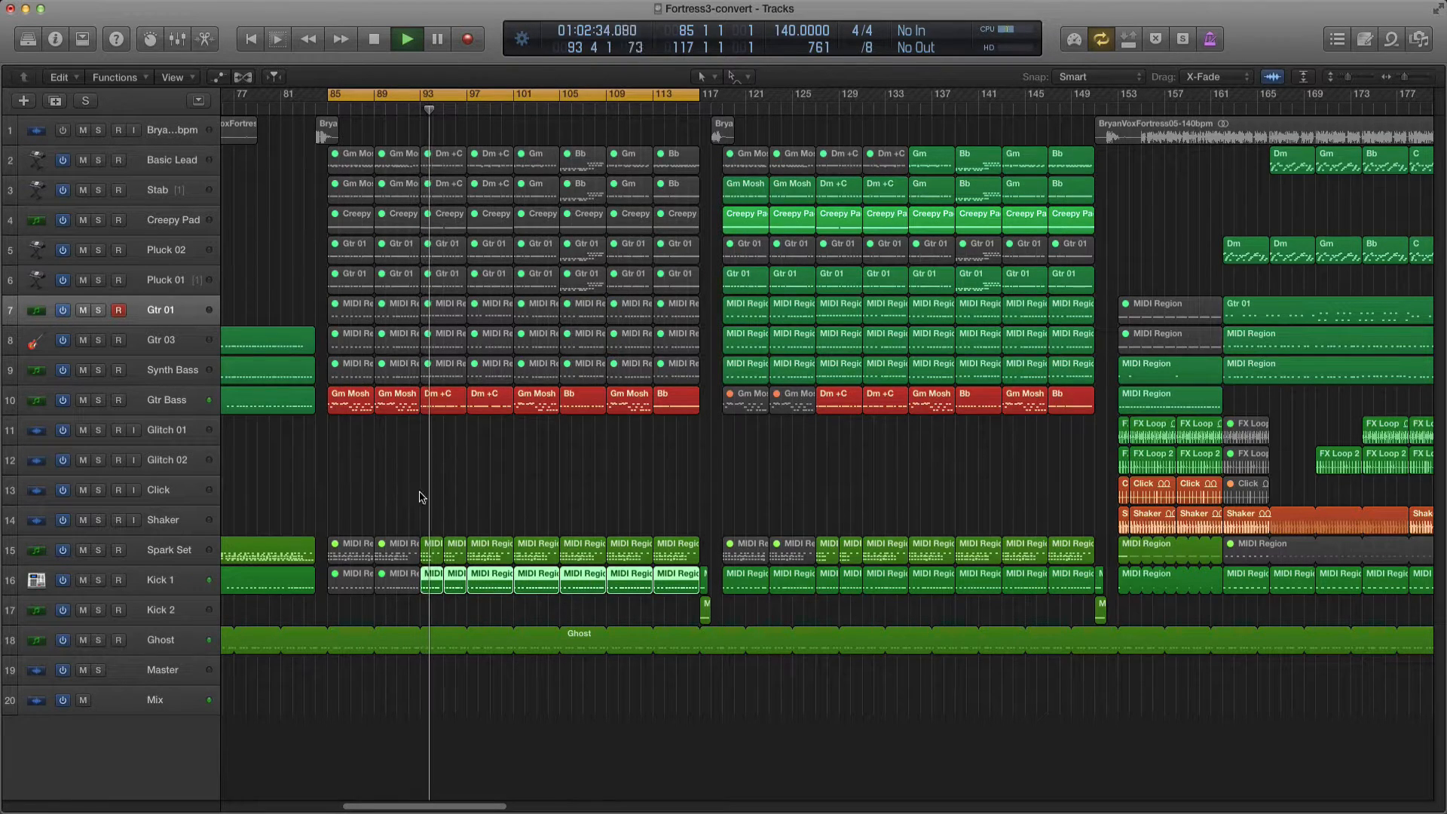
Mute the Spark Set regions from bar 93 onward in the cycled section and unmute them again.
{"action": "left_click", "coordinate": [431, 520]}
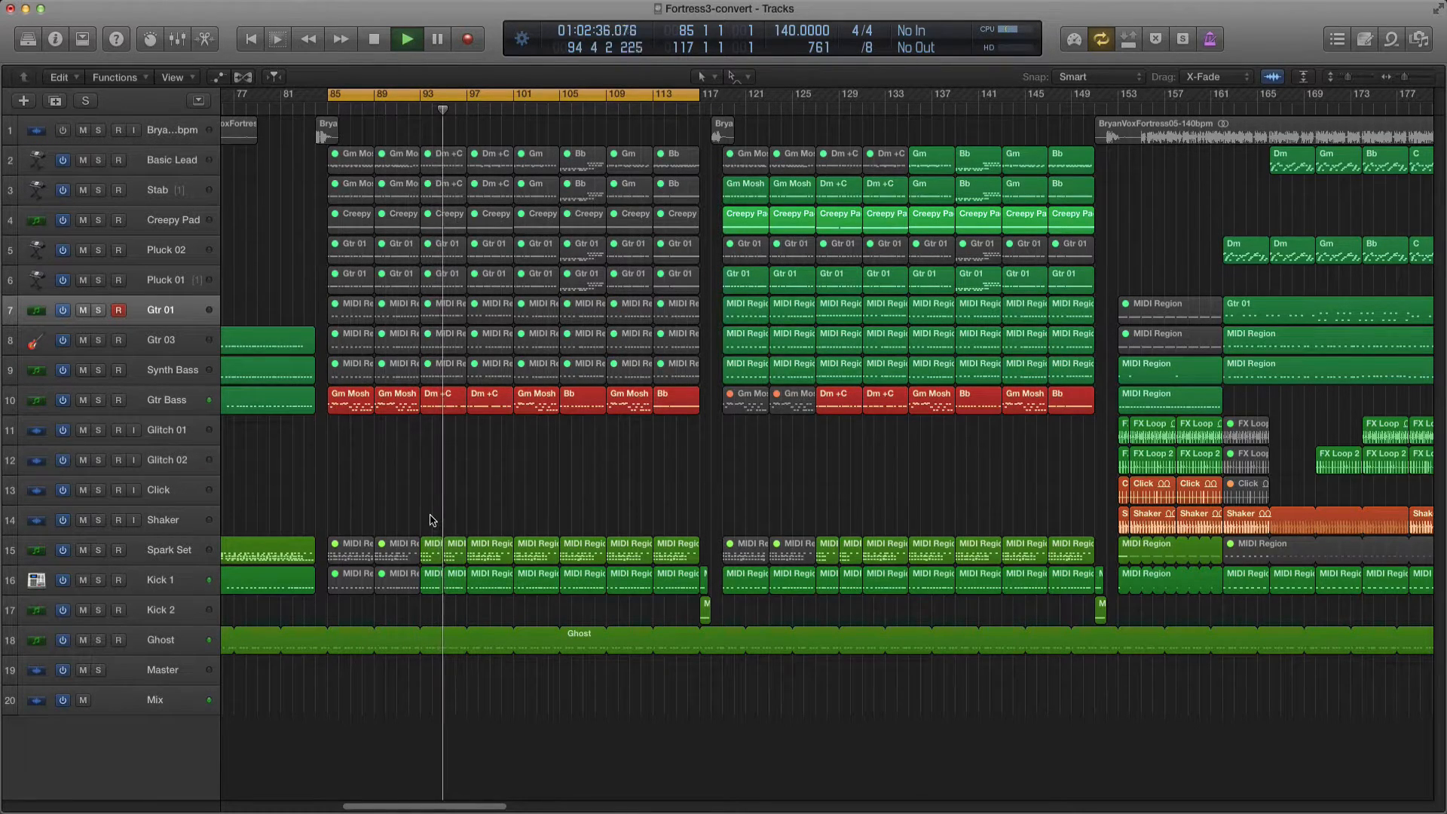
{"action": "left_click_drag", "start_coordinate": [431, 520], "coordinate": [682, 553]}
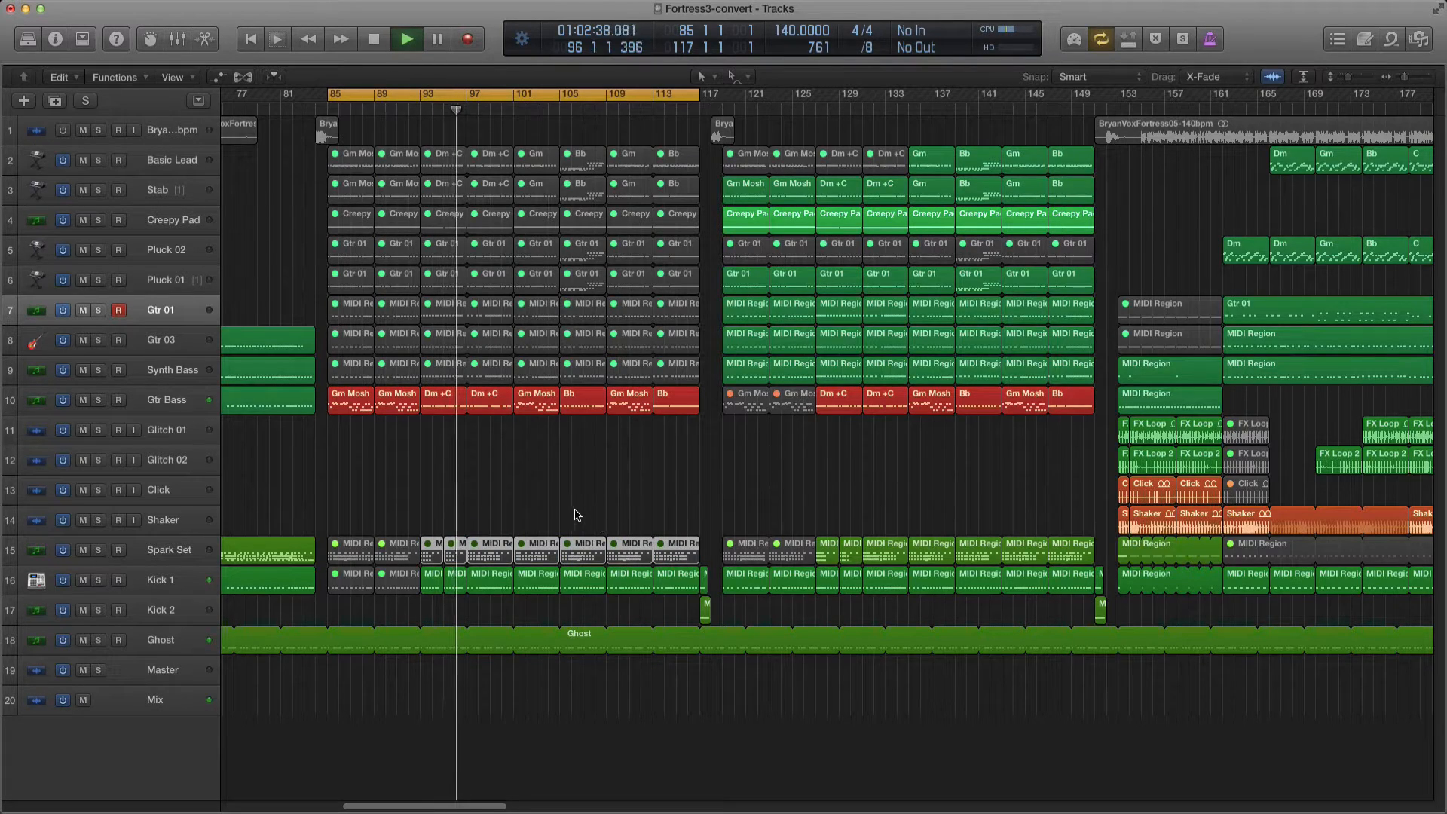
{"action": "left_click_drag", "start_coordinate": [432, 518], "coordinate": [701, 558]}
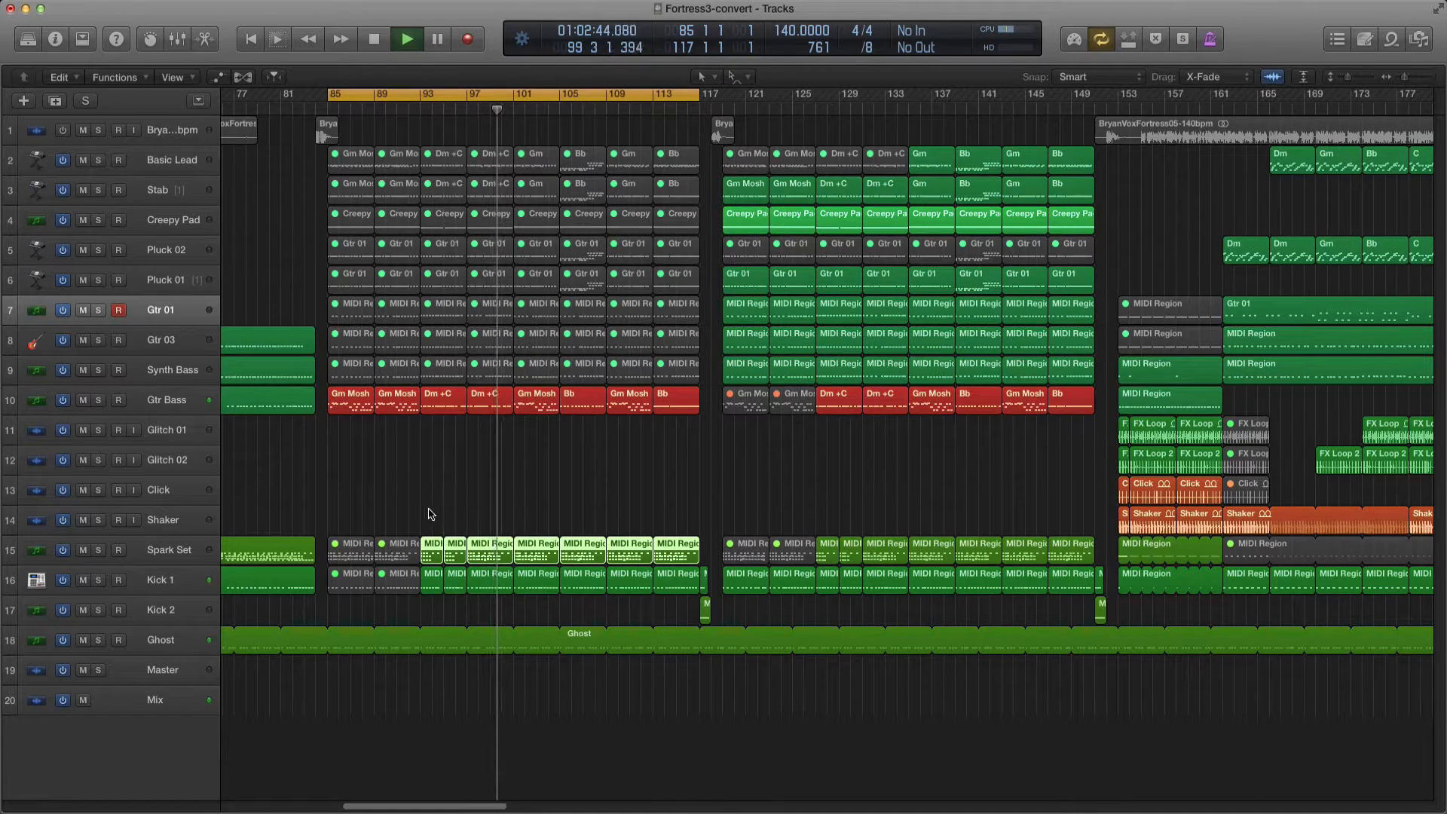
In the Mixer, raise the Spark Set drum channels with Spark Set at -1.0 dB, set Kick to -3.5 dB, and close the Mixer.
{"action": "left_click", "coordinate": [177, 547]}
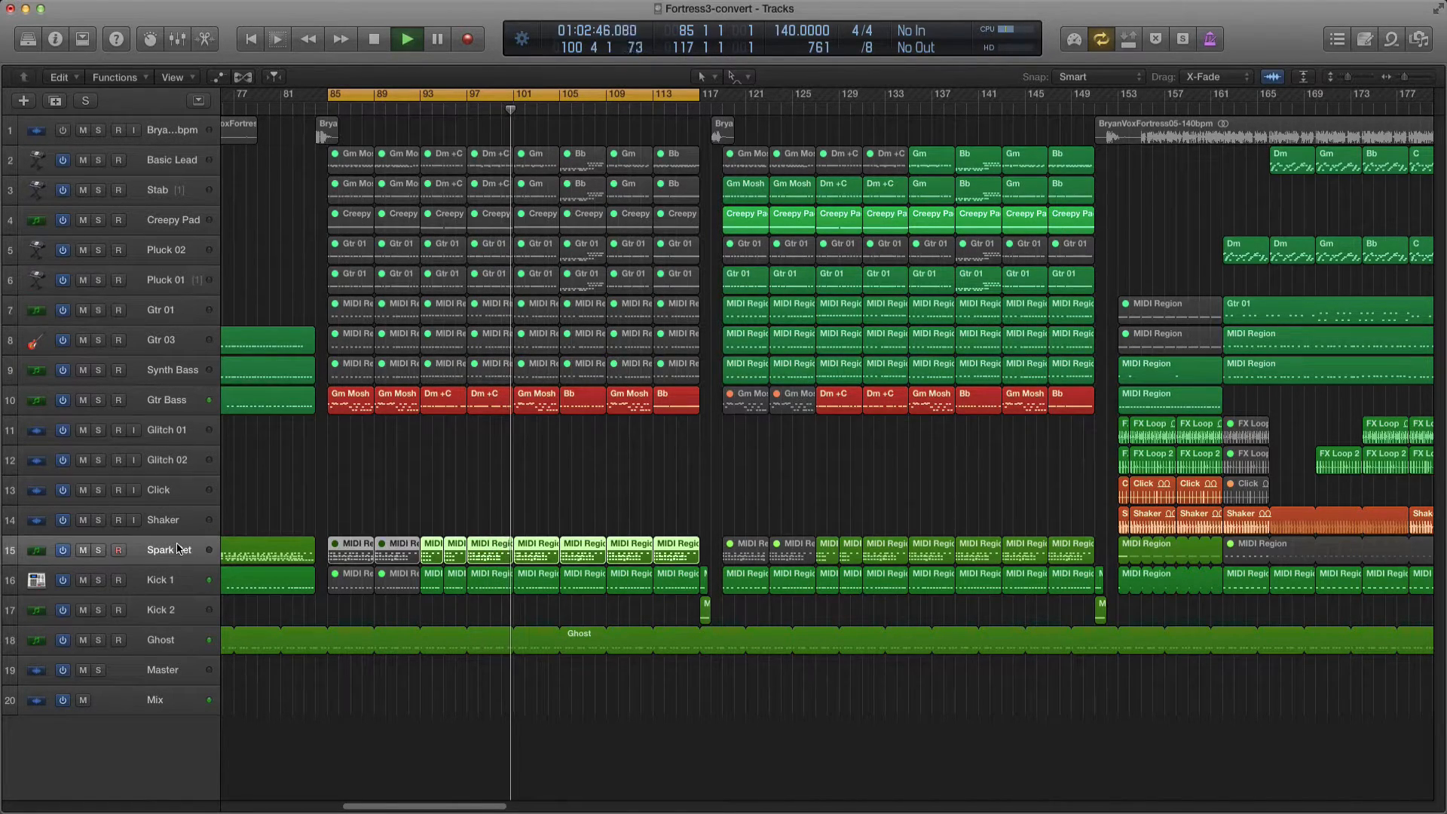
{"action": "key", "text": "x"}
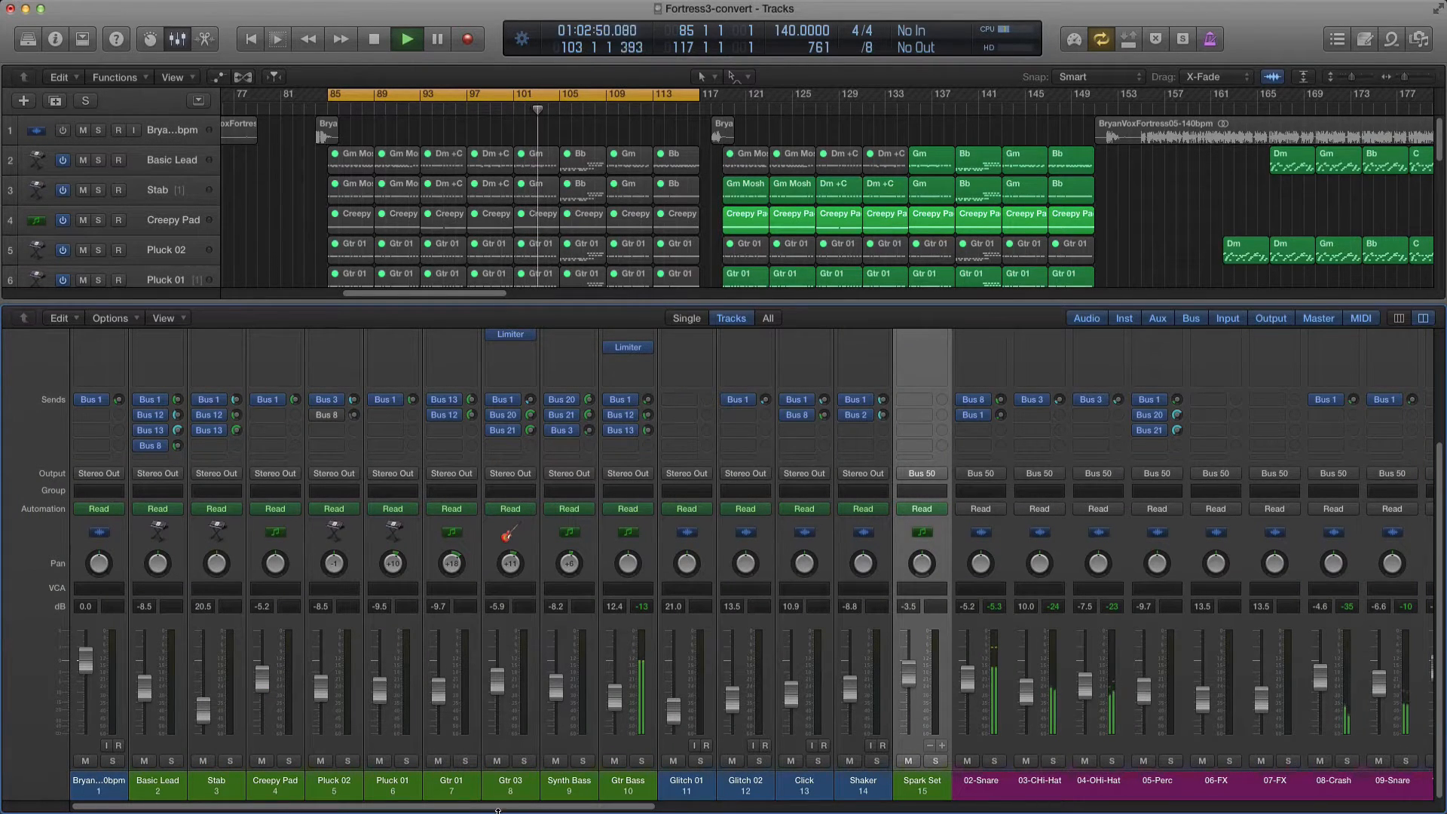
{"action": "left_click_drag", "start_coordinate": [512, 809], "coordinate": [835, 789]}
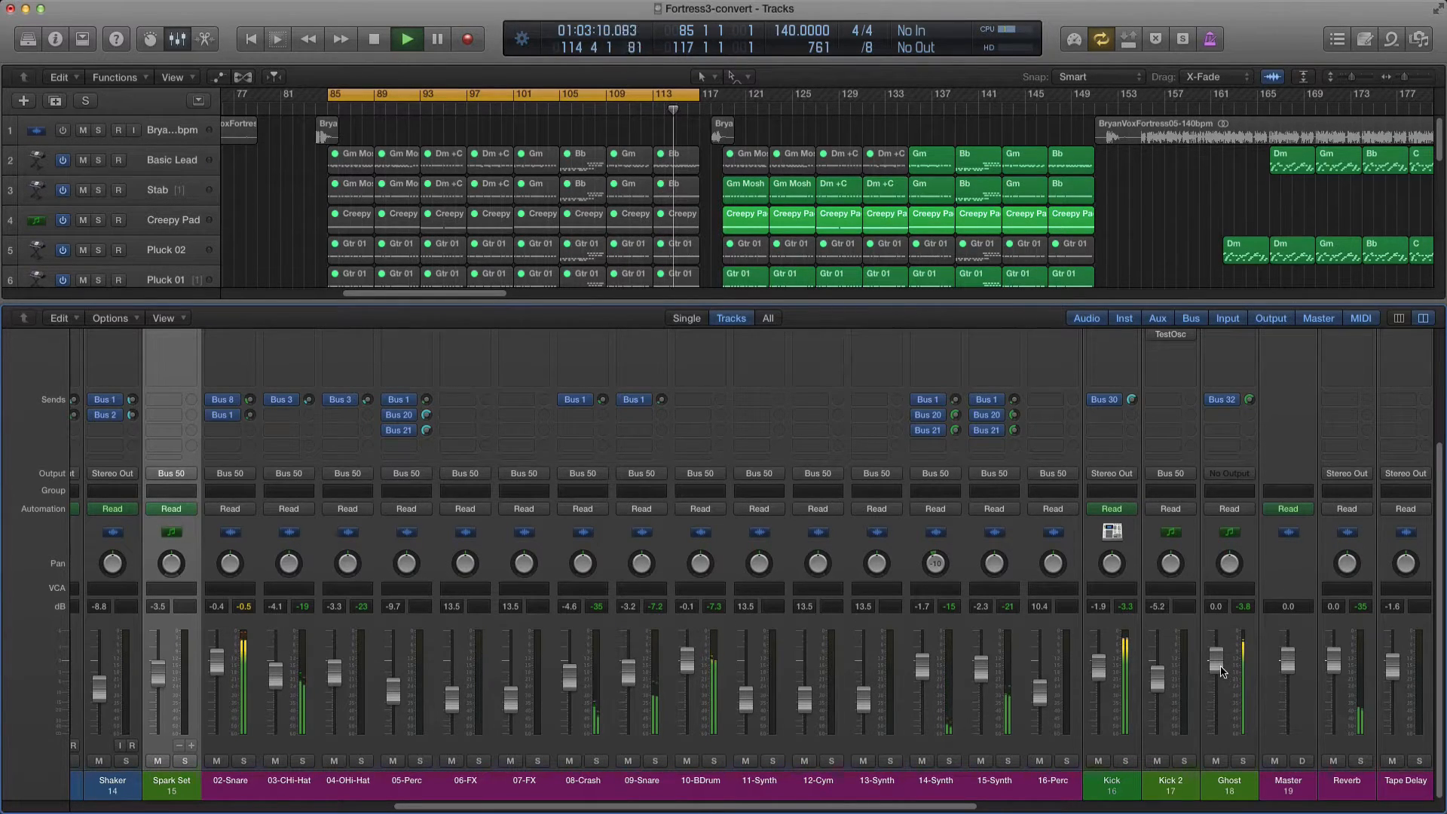
{"action": "left_click_drag", "start_coordinate": [1098, 663], "coordinate": [1102, 658]}
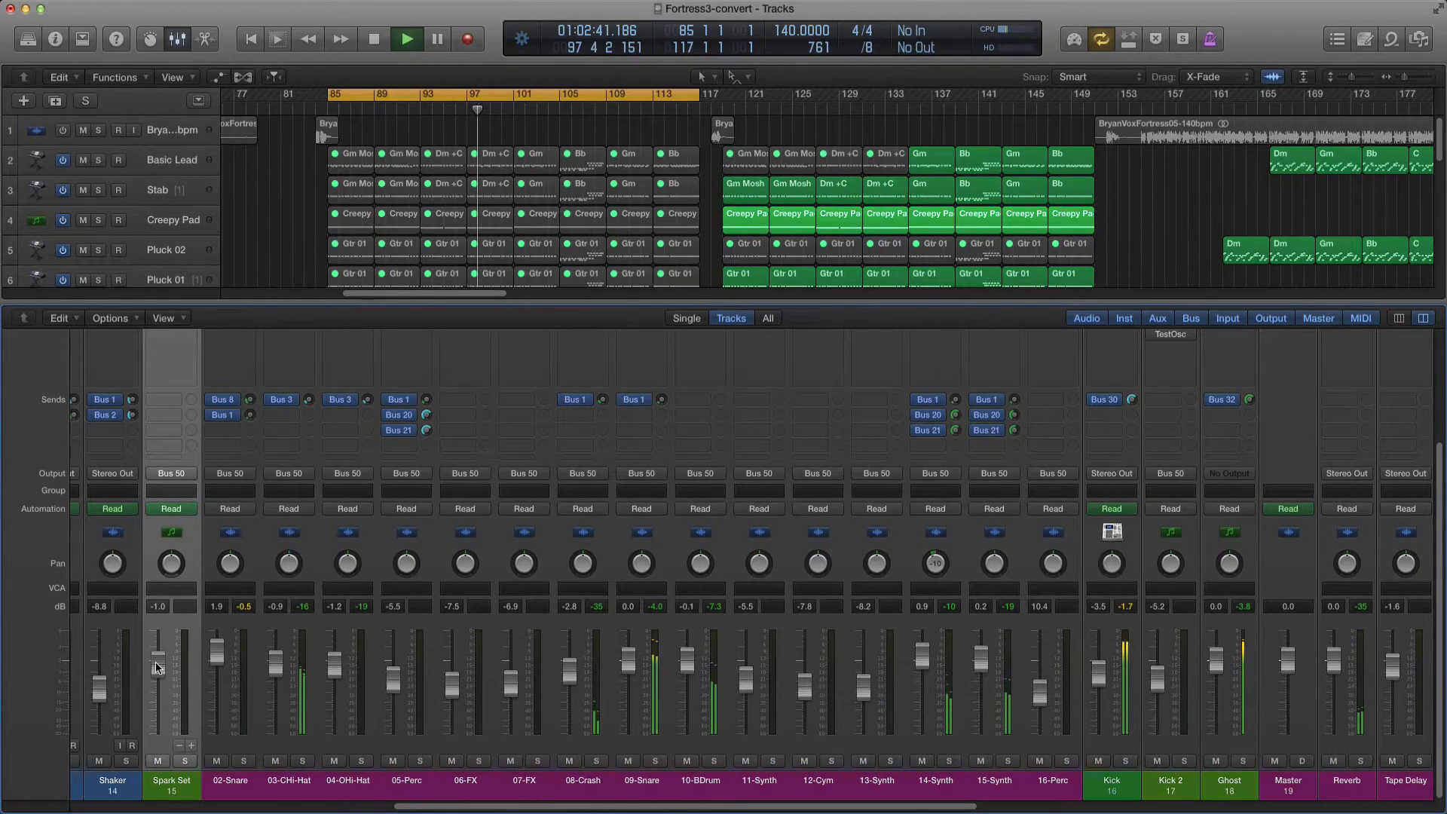
{"action": "key", "text": "x"}
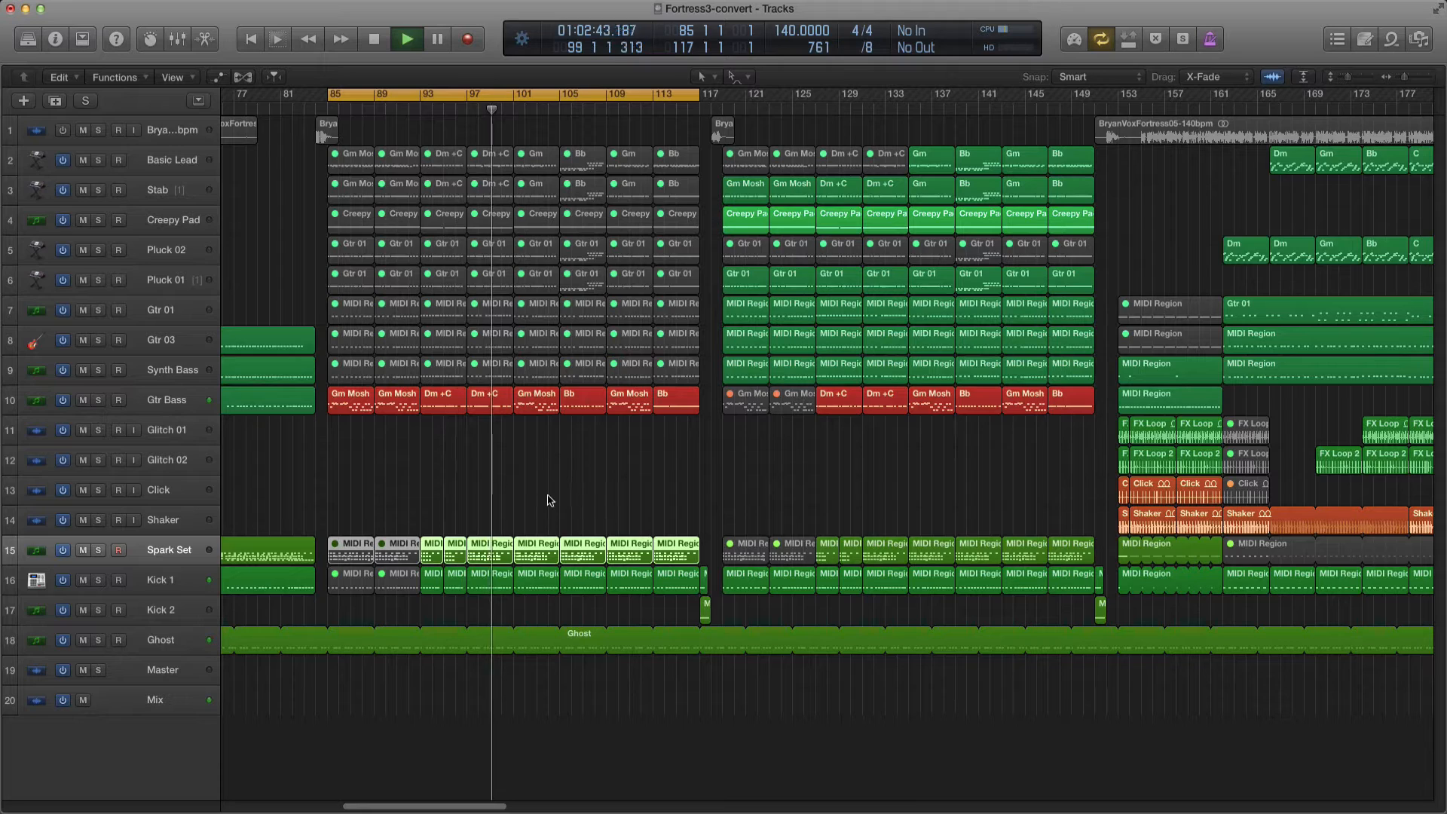
Unmute the Spark Set and Kick 1 regions from bar 85 to 93 and all Synth Bass regions in the cycled section.
{"action": "left_click_drag", "start_coordinate": [321, 503], "coordinate": [411, 585]}
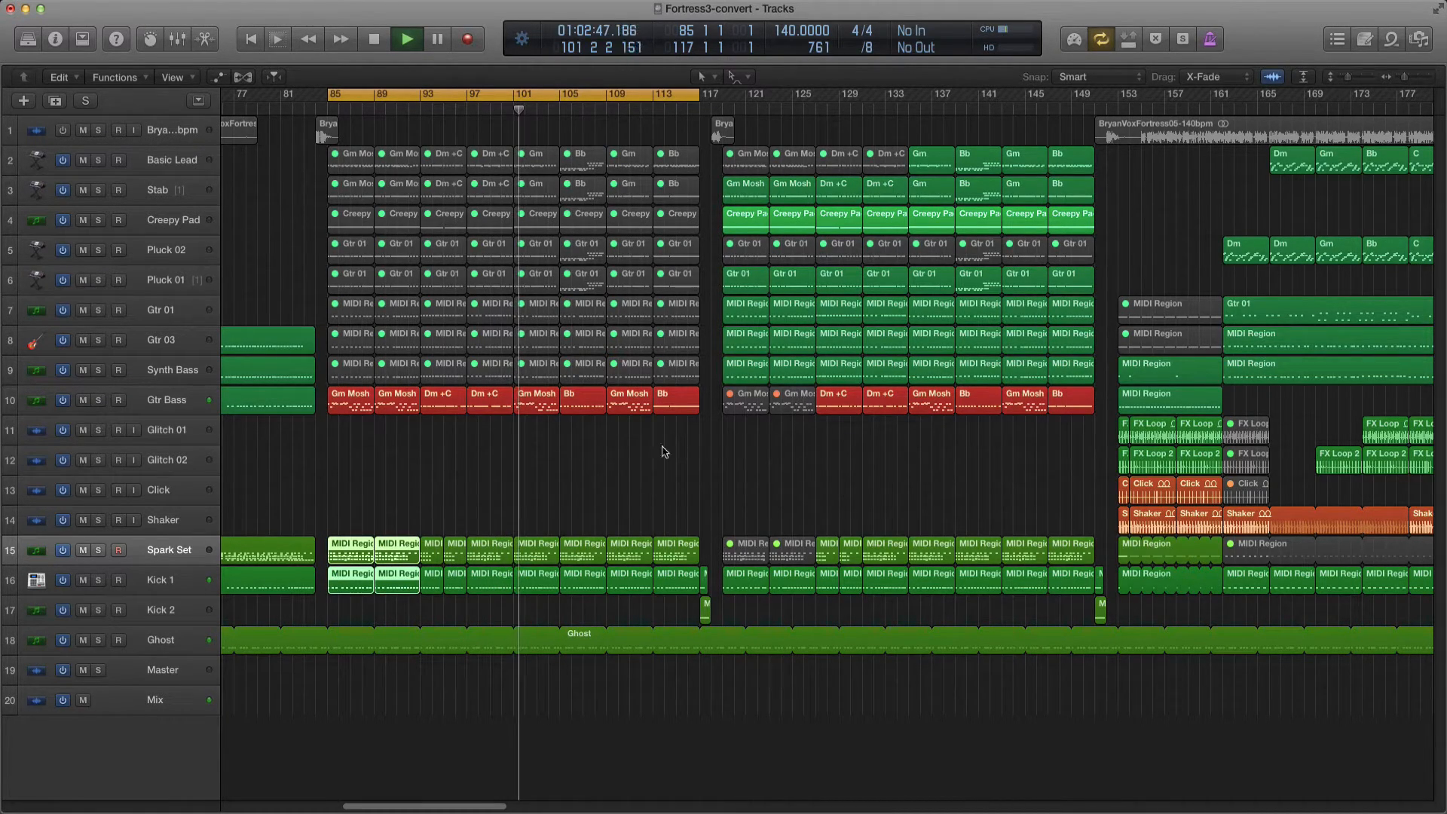
{"action": "left_click_drag", "start_coordinate": [324, 375], "coordinate": [671, 382]}
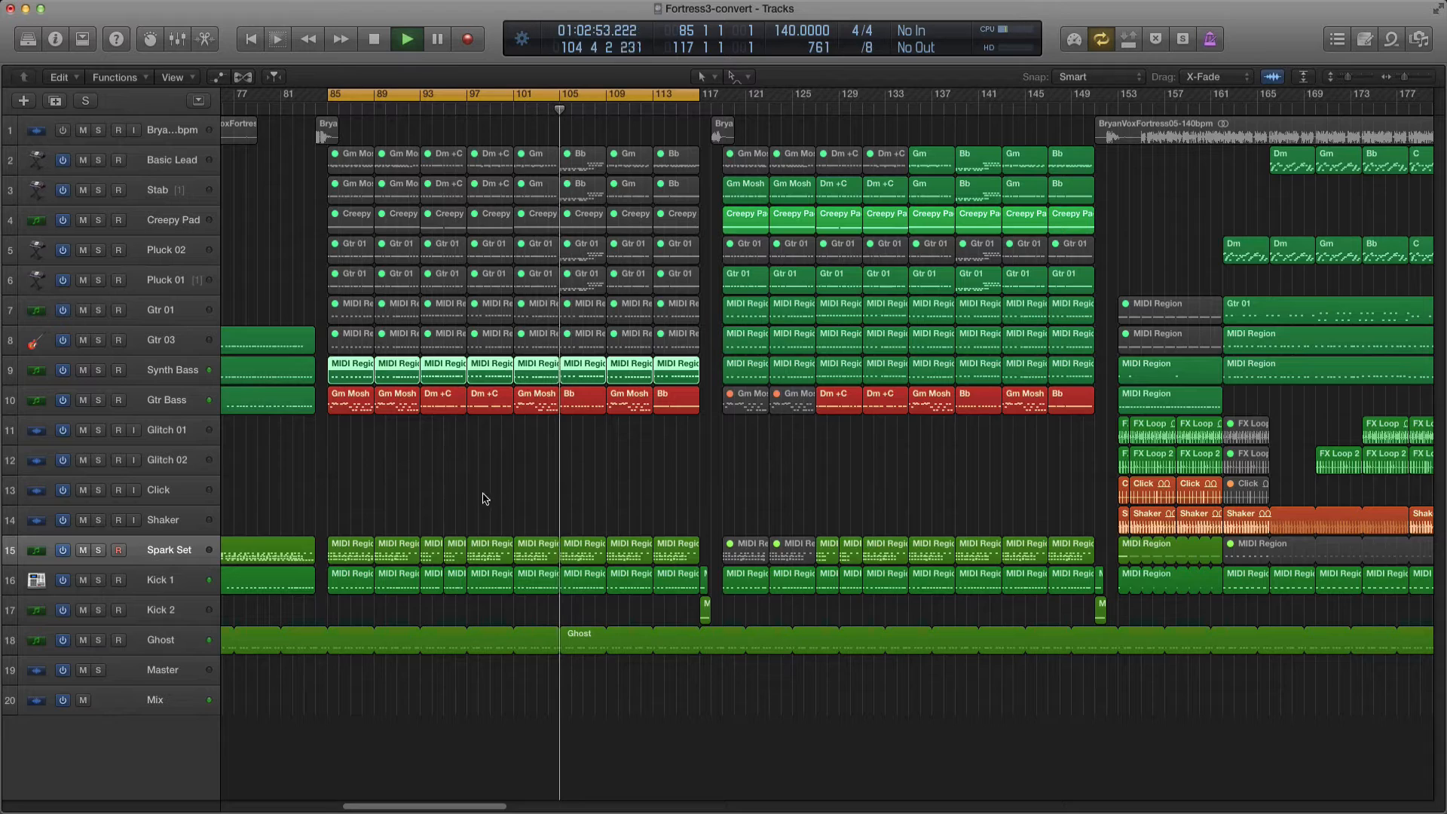
Unmute the Gtr 03 regions in the cycled section and display the Gtr 03 track's channel strip in the Inspector.
{"action": "left_click_drag", "start_coordinate": [322, 345], "coordinate": [676, 352]}
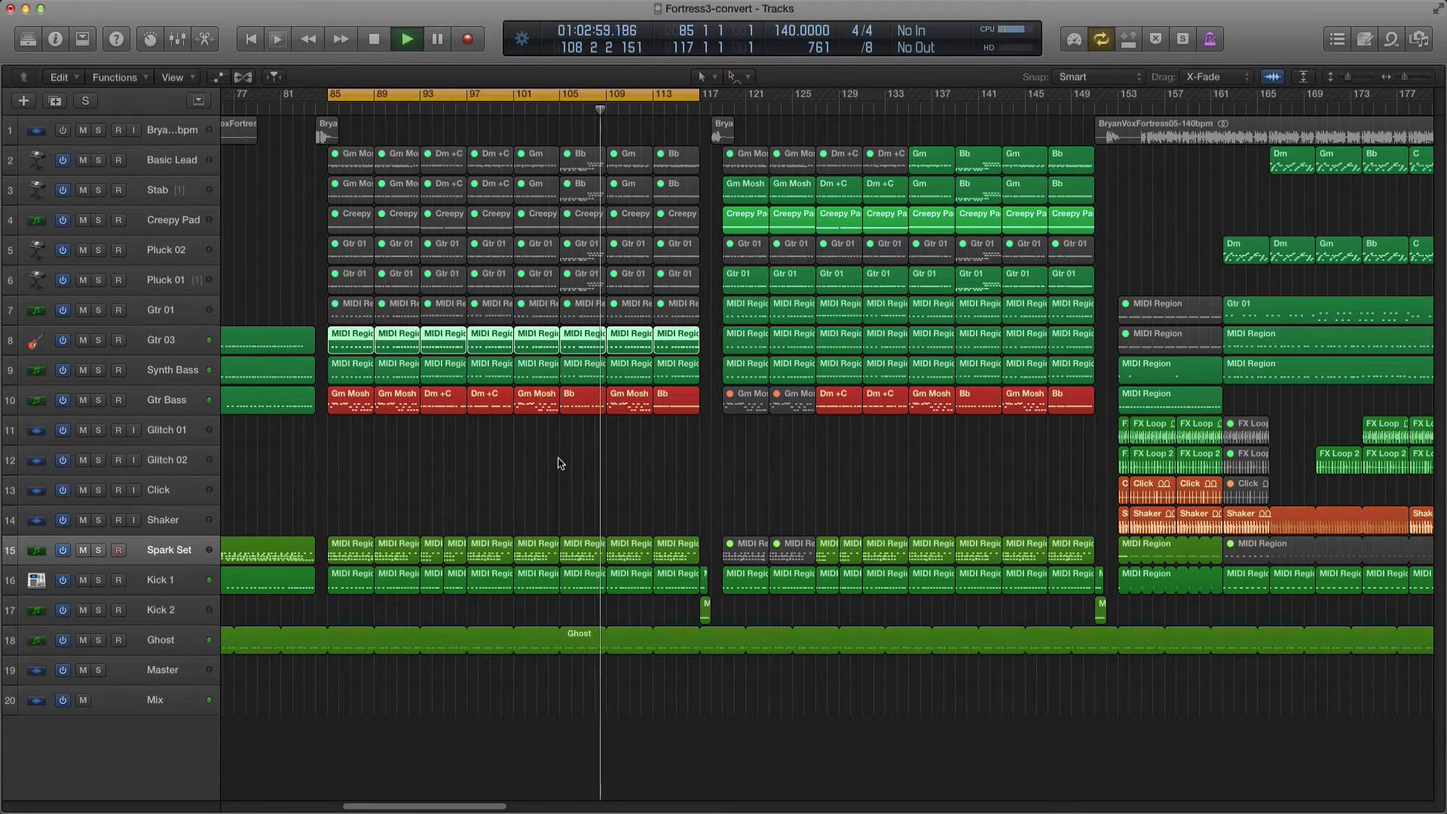
{"action": "left_click", "coordinate": [165, 341]}
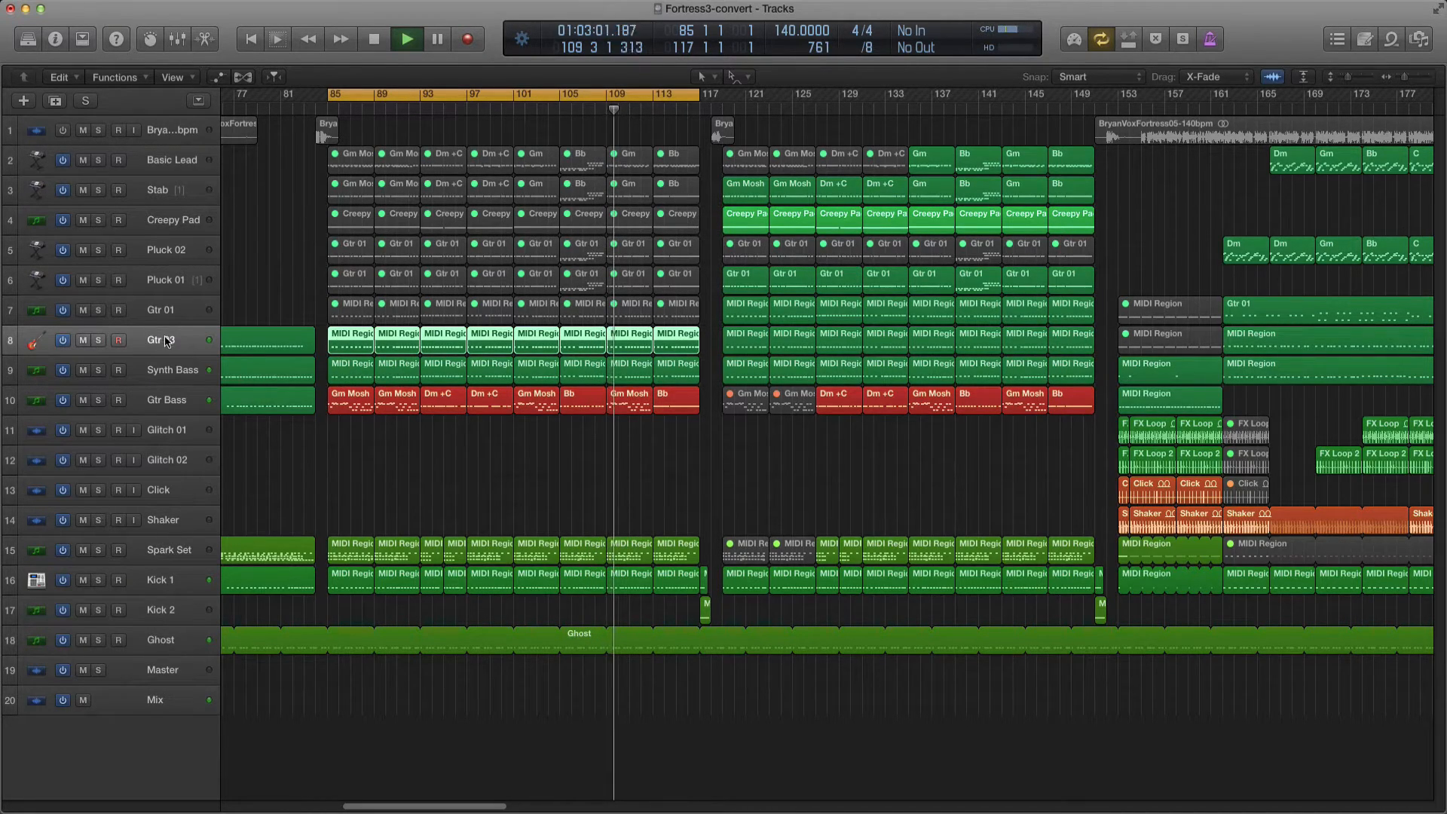
{"action": "left_click", "coordinate": [54, 39]}
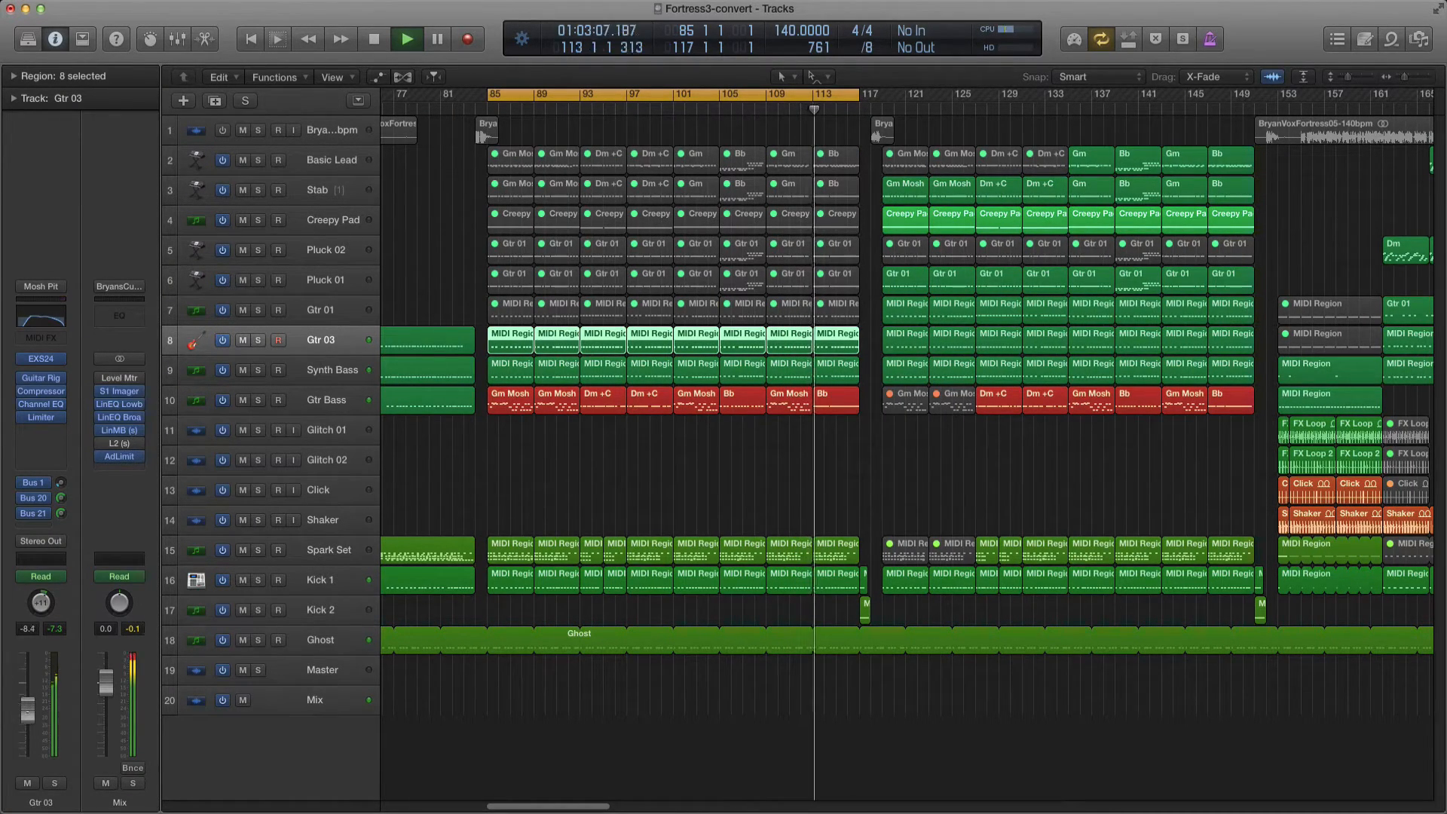
Unmute the Gtr 01 regions in the cycled section.
{"action": "left_click_drag", "start_coordinate": [491, 302], "coordinate": [582, 325]}
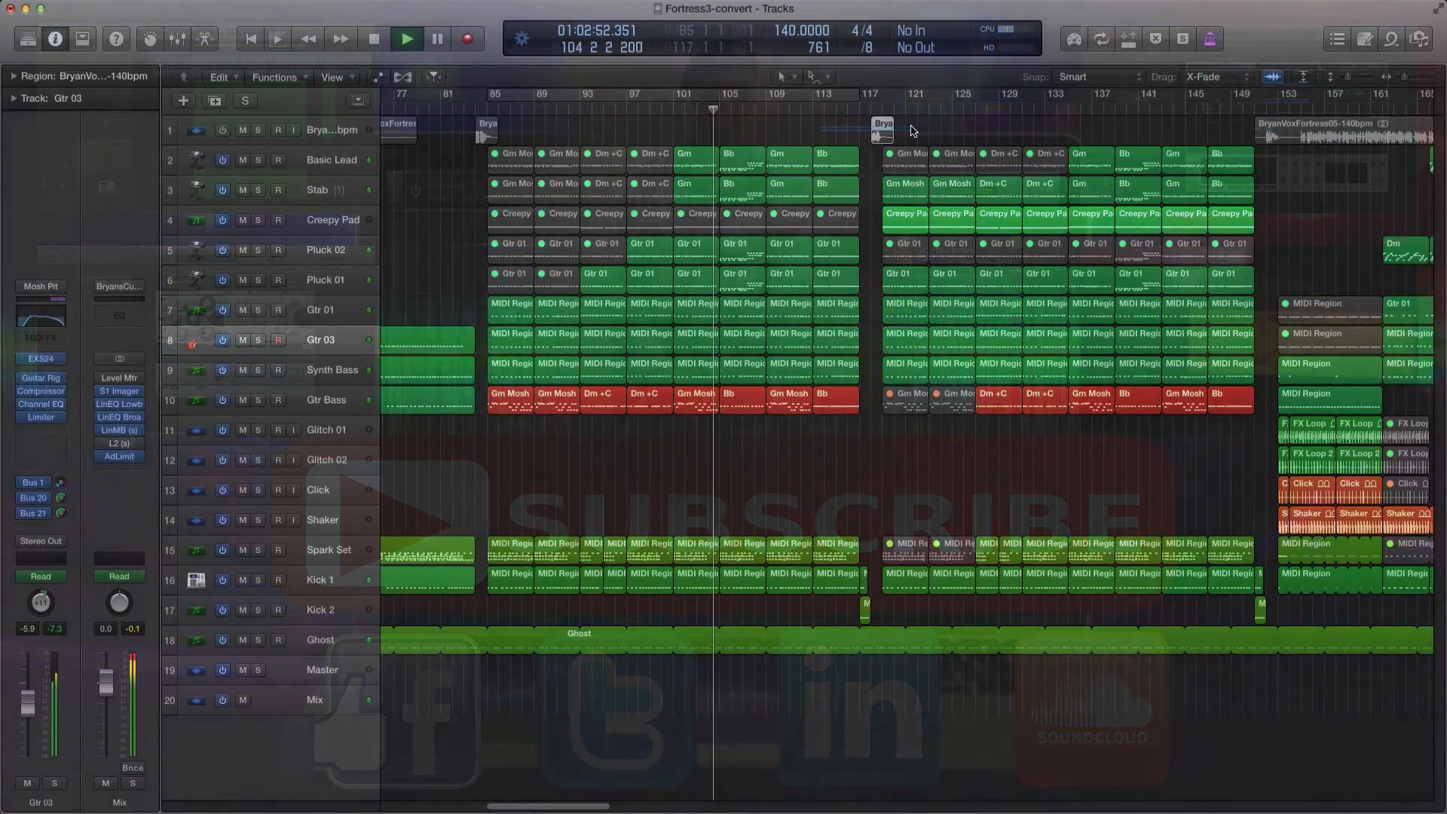
Select the short vocal region just before bar 119 and the two muted Gtr Bass regions after it, examining how the next section begins.
{"action": "left_click", "coordinate": [879, 132]}
{"action": "left_click_drag", "start_coordinate": [884, 426], "coordinate": [957, 405]}
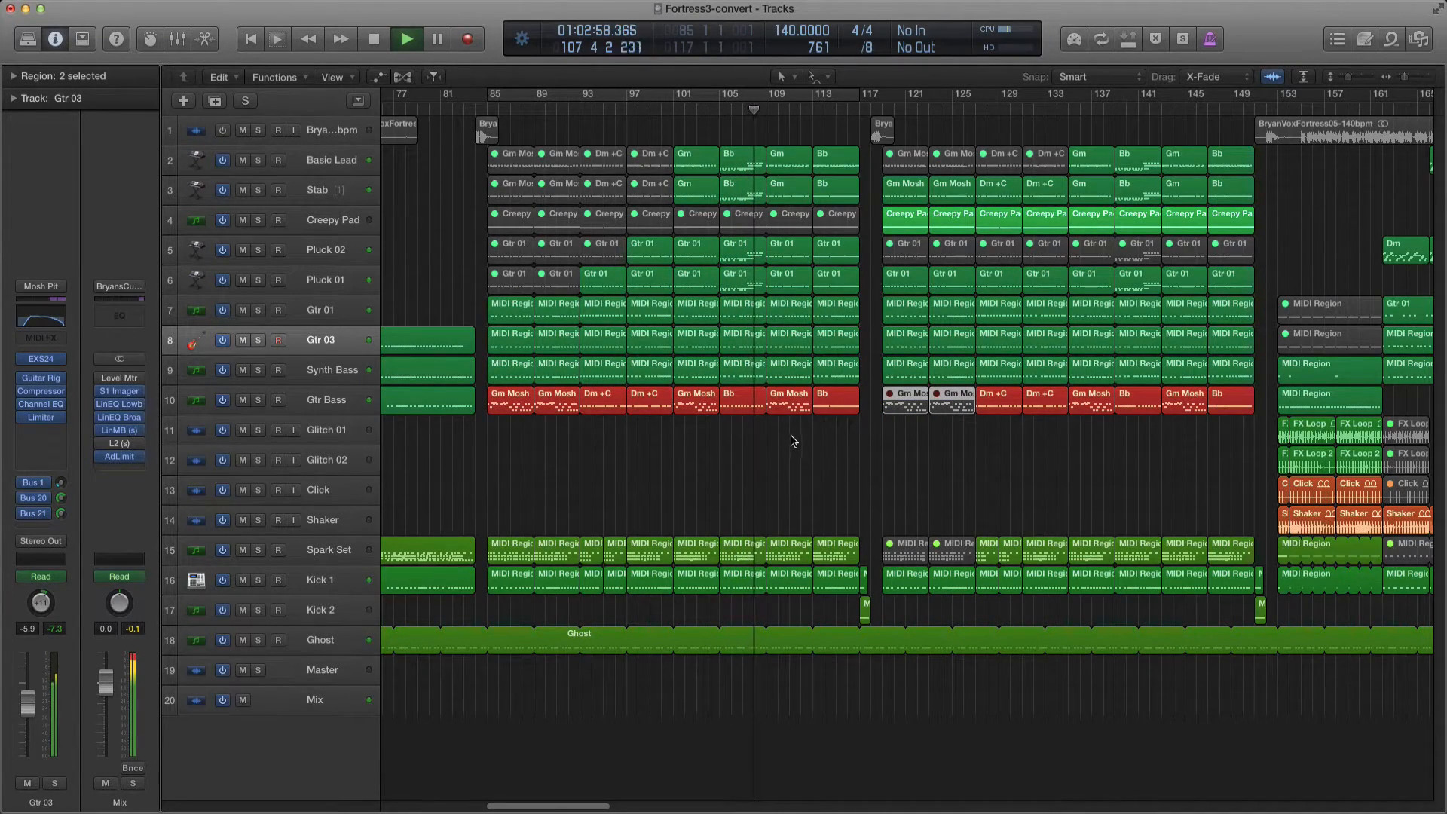
{"action": "scroll", "coordinate": [789, 442], "scroll_direction": "right", "scroll_amount": 3}
{"action": "key", "text": "super+Left"}
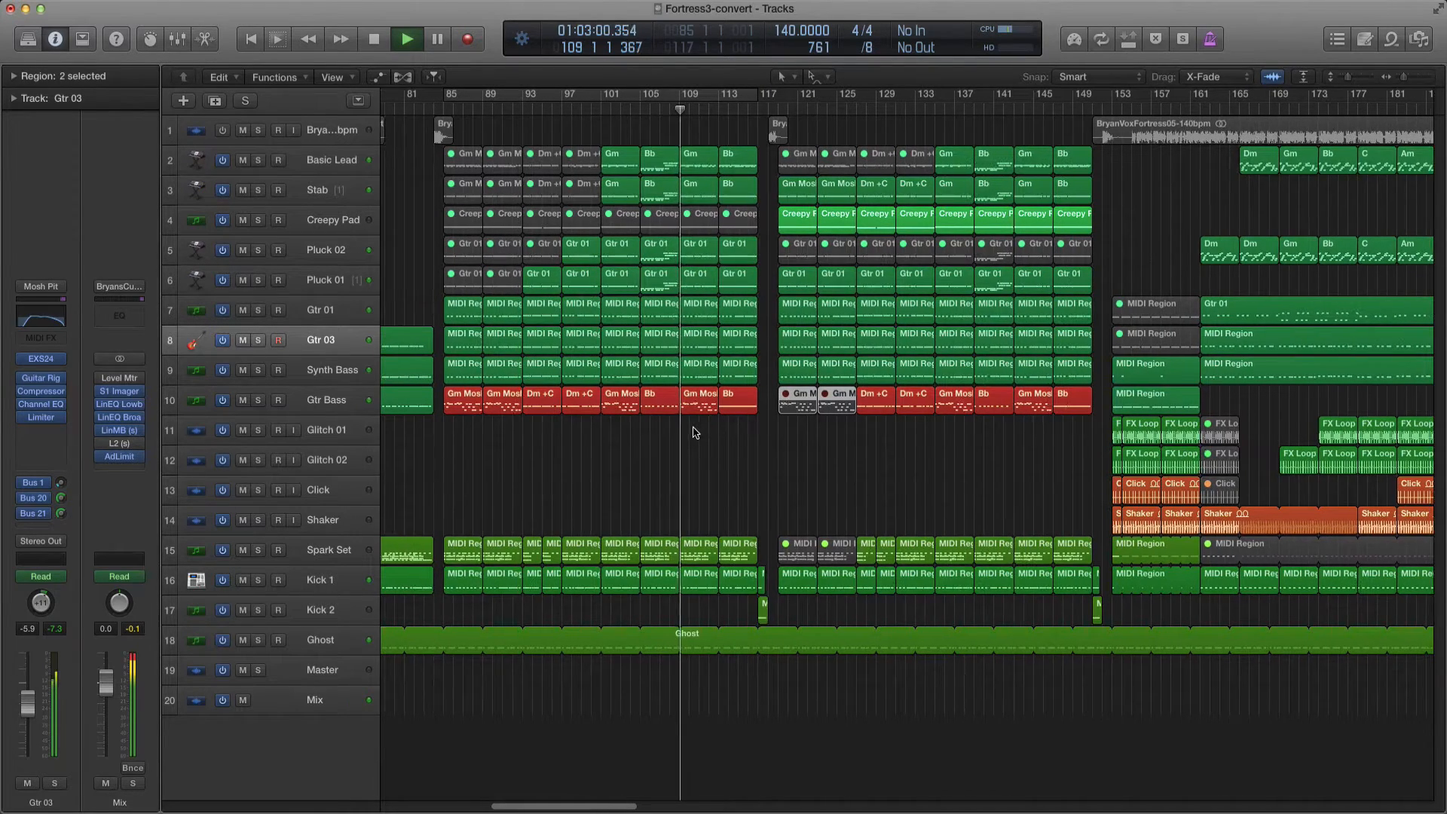
{"action": "key", "text": "super+Right"}
{"action": "key", "text": "super+Left"}
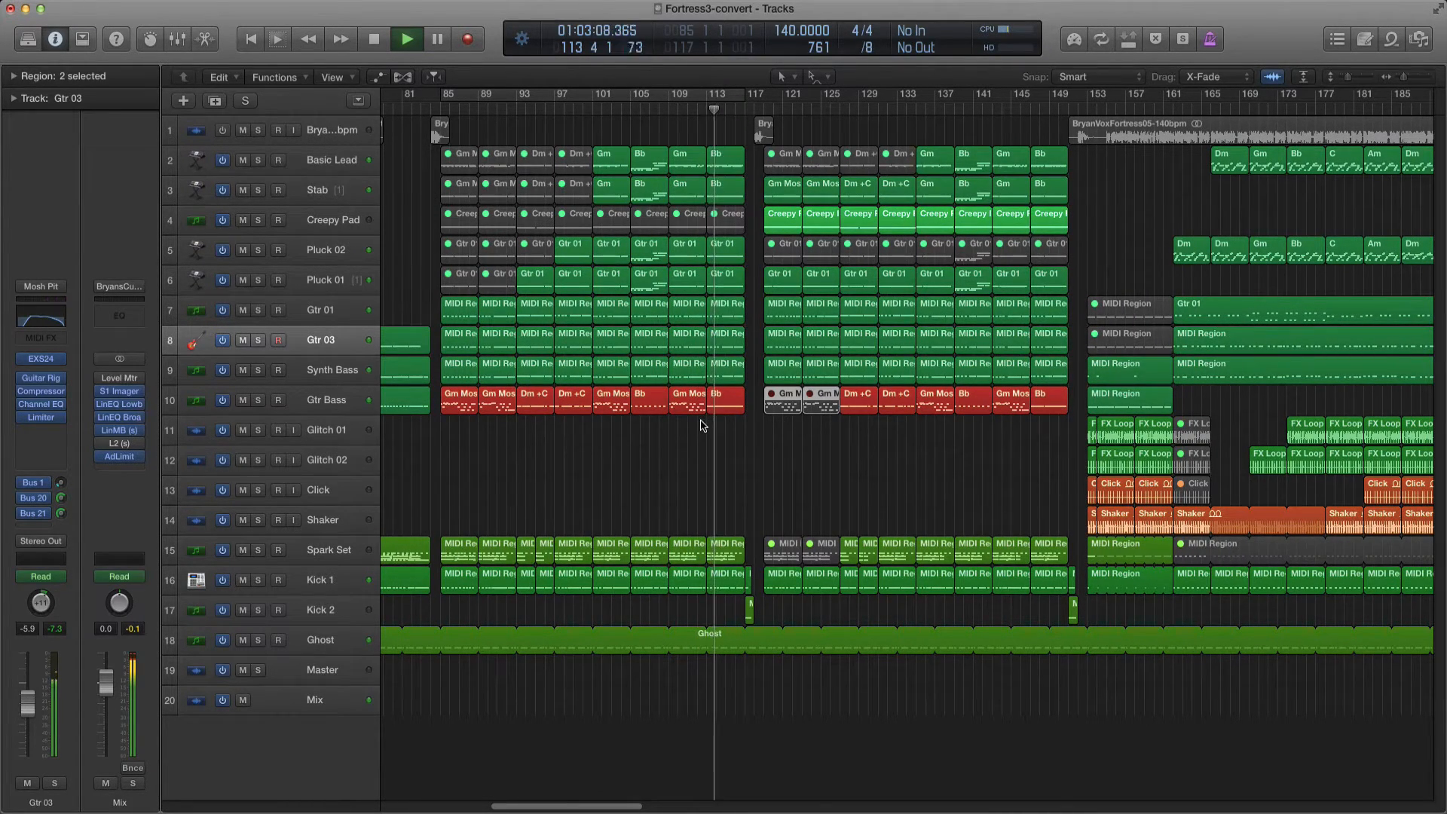
{"action": "key", "text": "super+Right"}
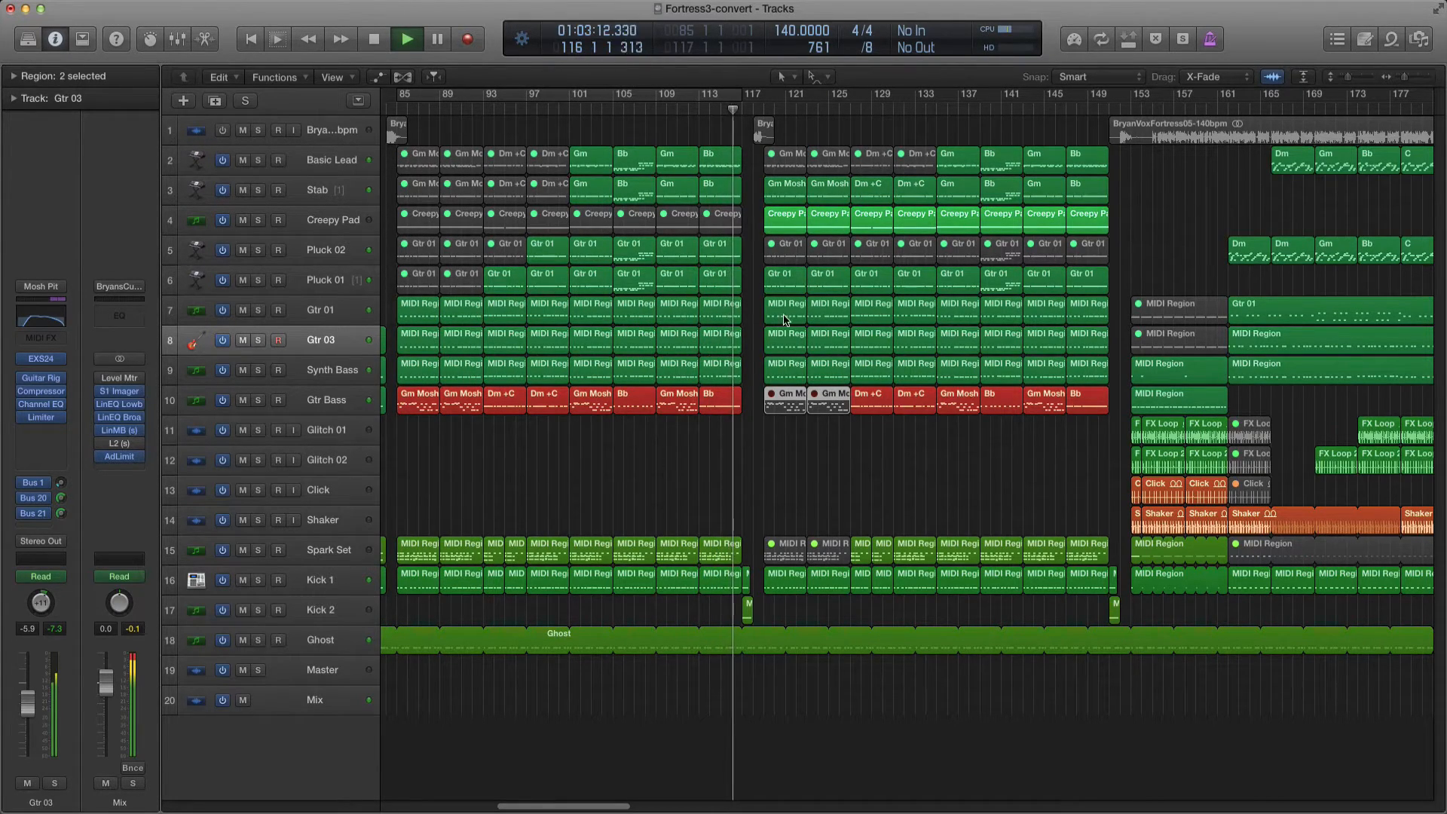
Unmute all Basic Lead and Stab regions in the section from bar 119 to 151, and clear the selection.
{"action": "left_click_drag", "start_coordinate": [778, 126], "coordinate": [1059, 192]}
{"action": "key", "text": "ctrl+m"}
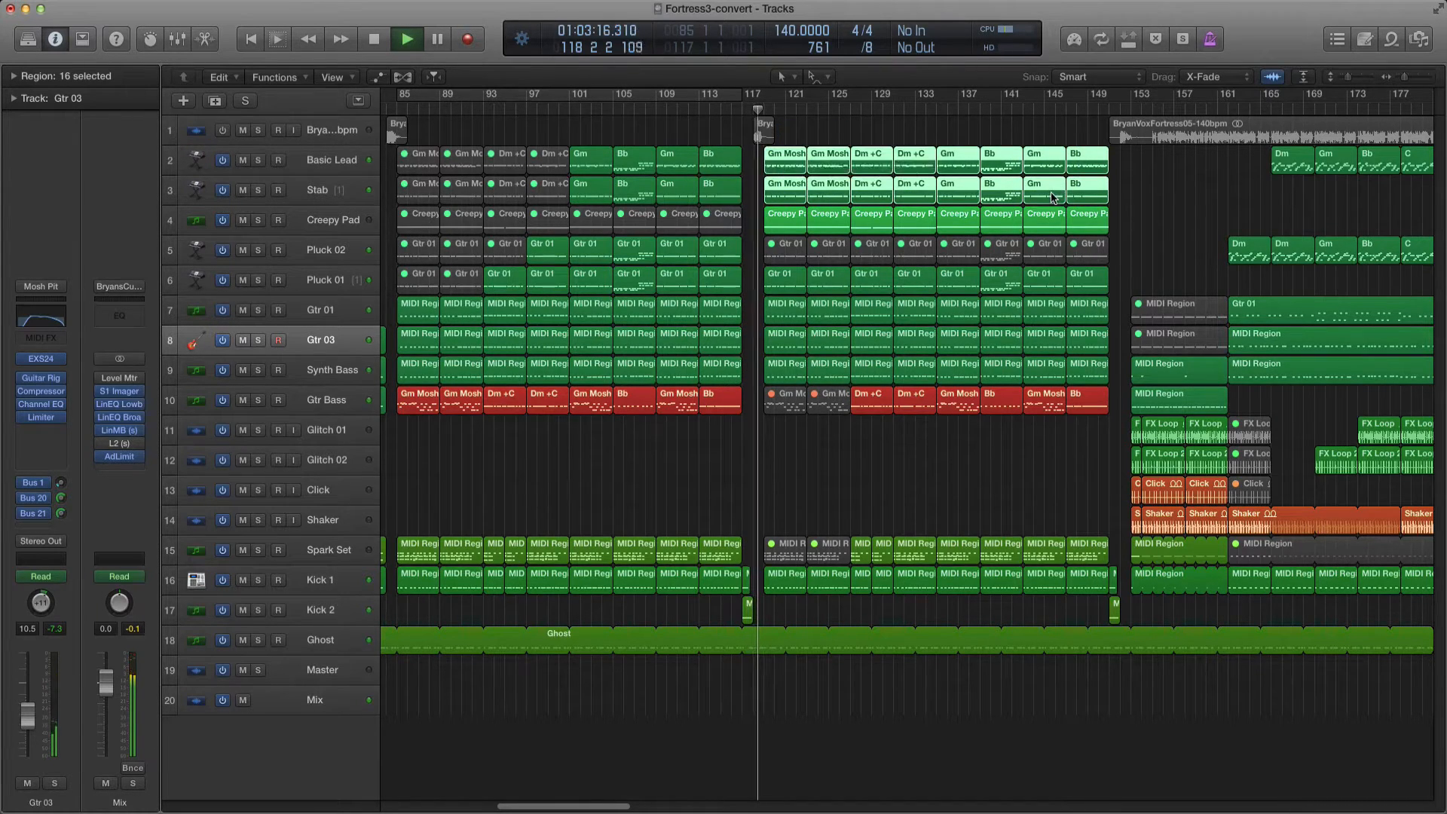
{"action": "left_click", "coordinate": [808, 460]}
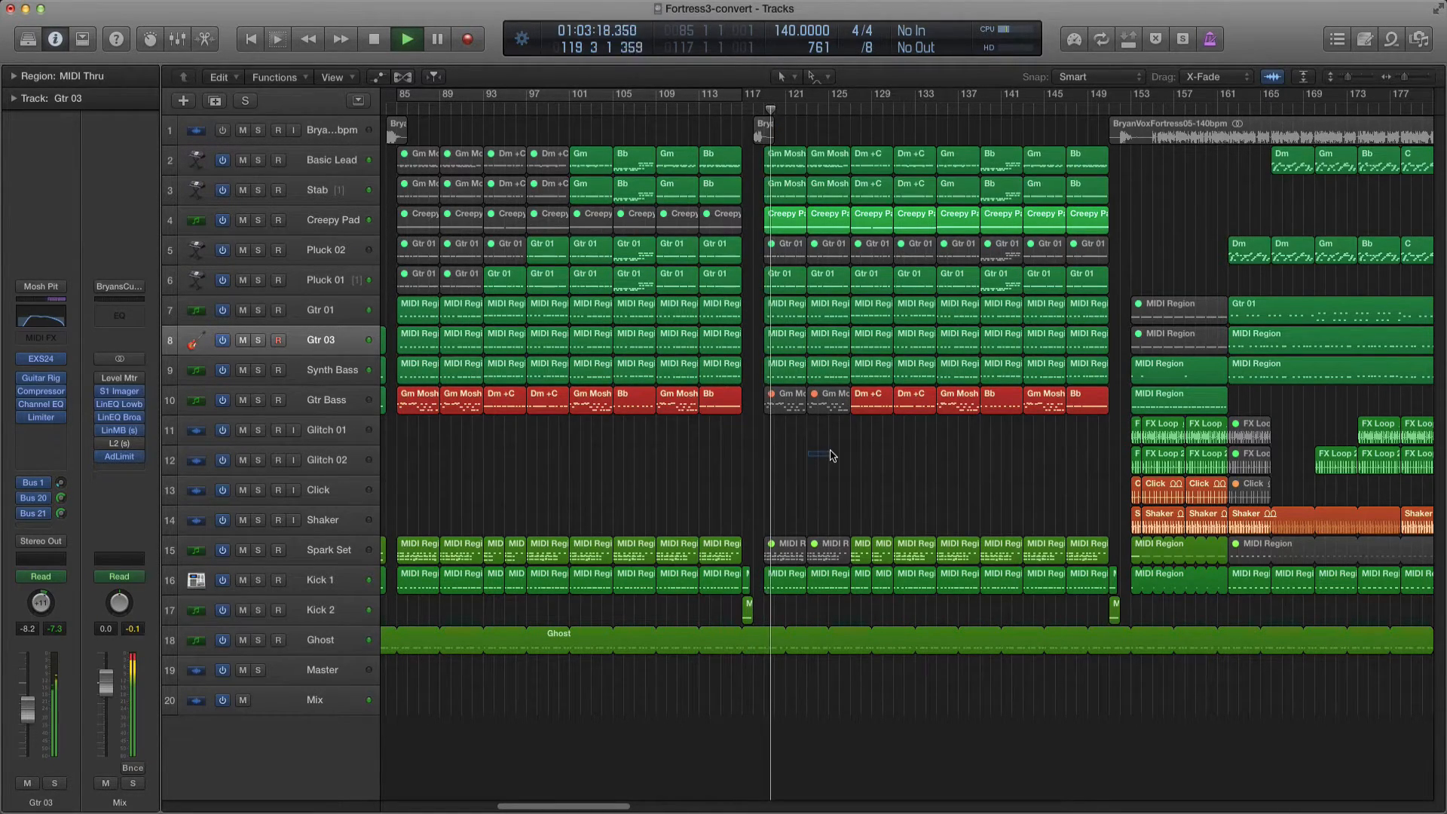
{"action": "left_click_drag", "start_coordinate": [758, 166], "coordinate": [1076, 187]}
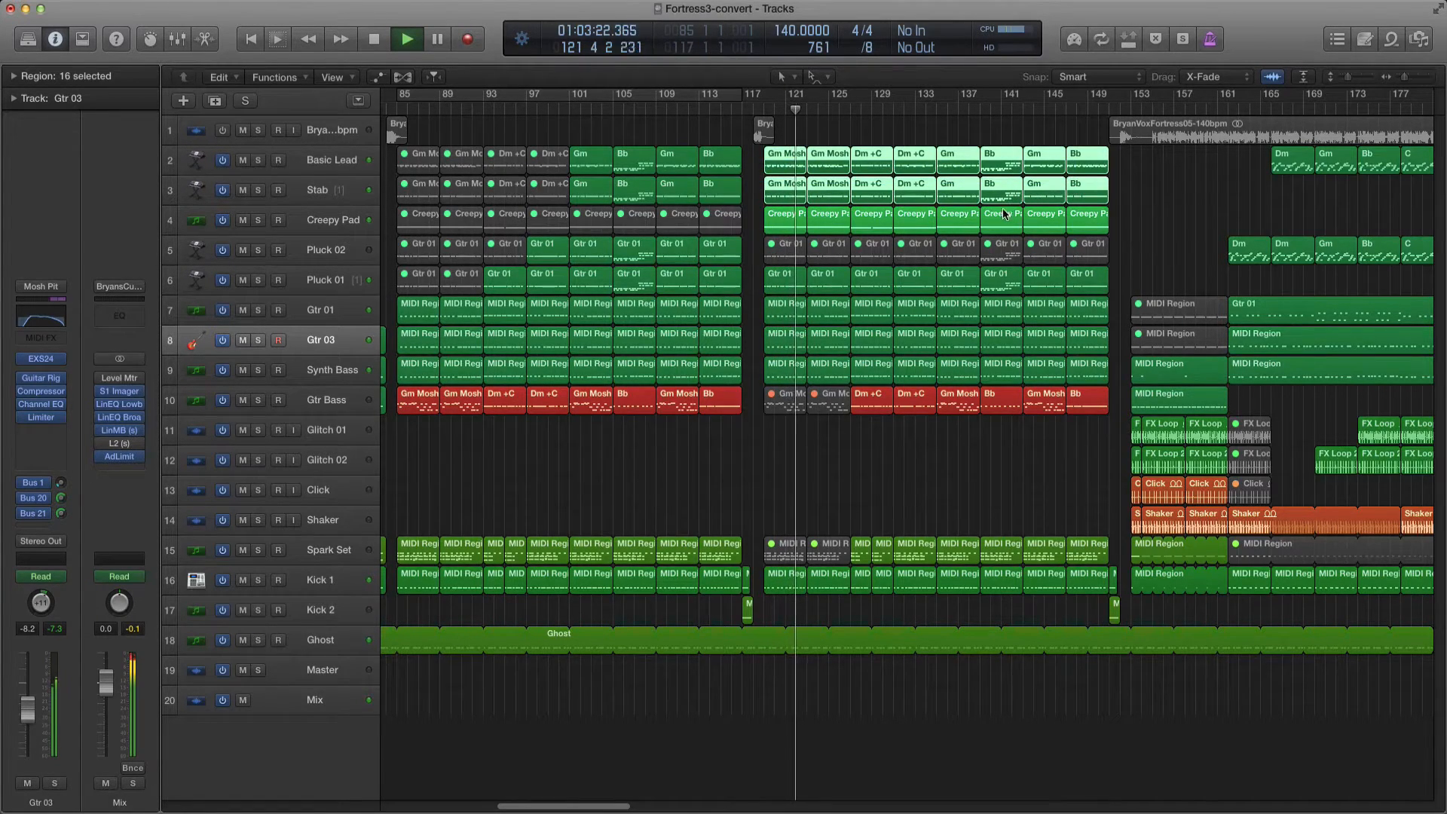
{"action": "left_click_drag", "start_coordinate": [878, 445], "coordinate": [971, 431]}
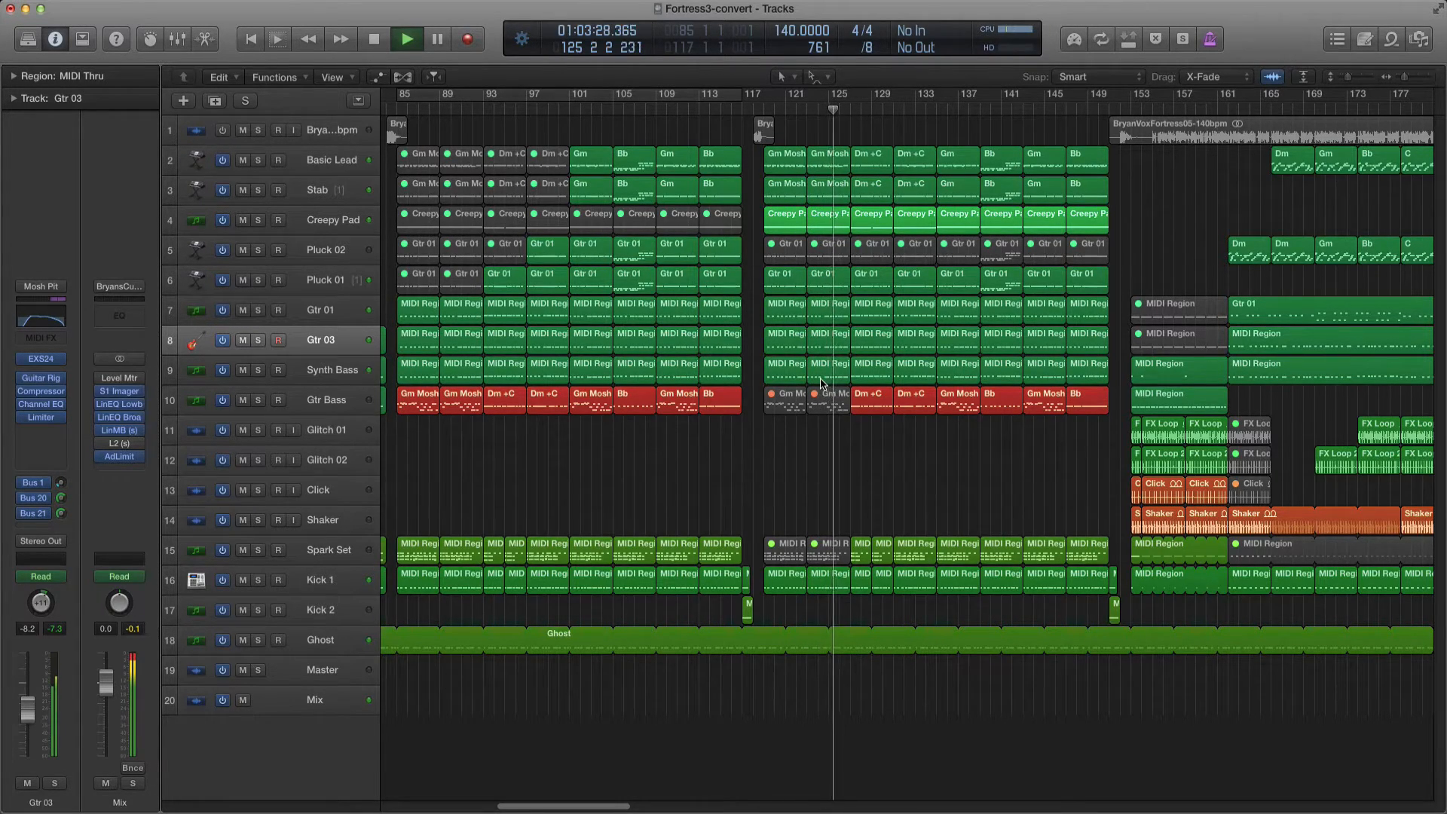
Follow playback through the section ending at bar 151, examining its layers and the arrangement that comes after it.
{"action": "scroll", "coordinate": [807, 377], "scroll_direction": "right", "scroll_amount": 5}
{"action": "scroll", "coordinate": [784, 357], "scroll_direction": "right", "scroll_amount": 12}
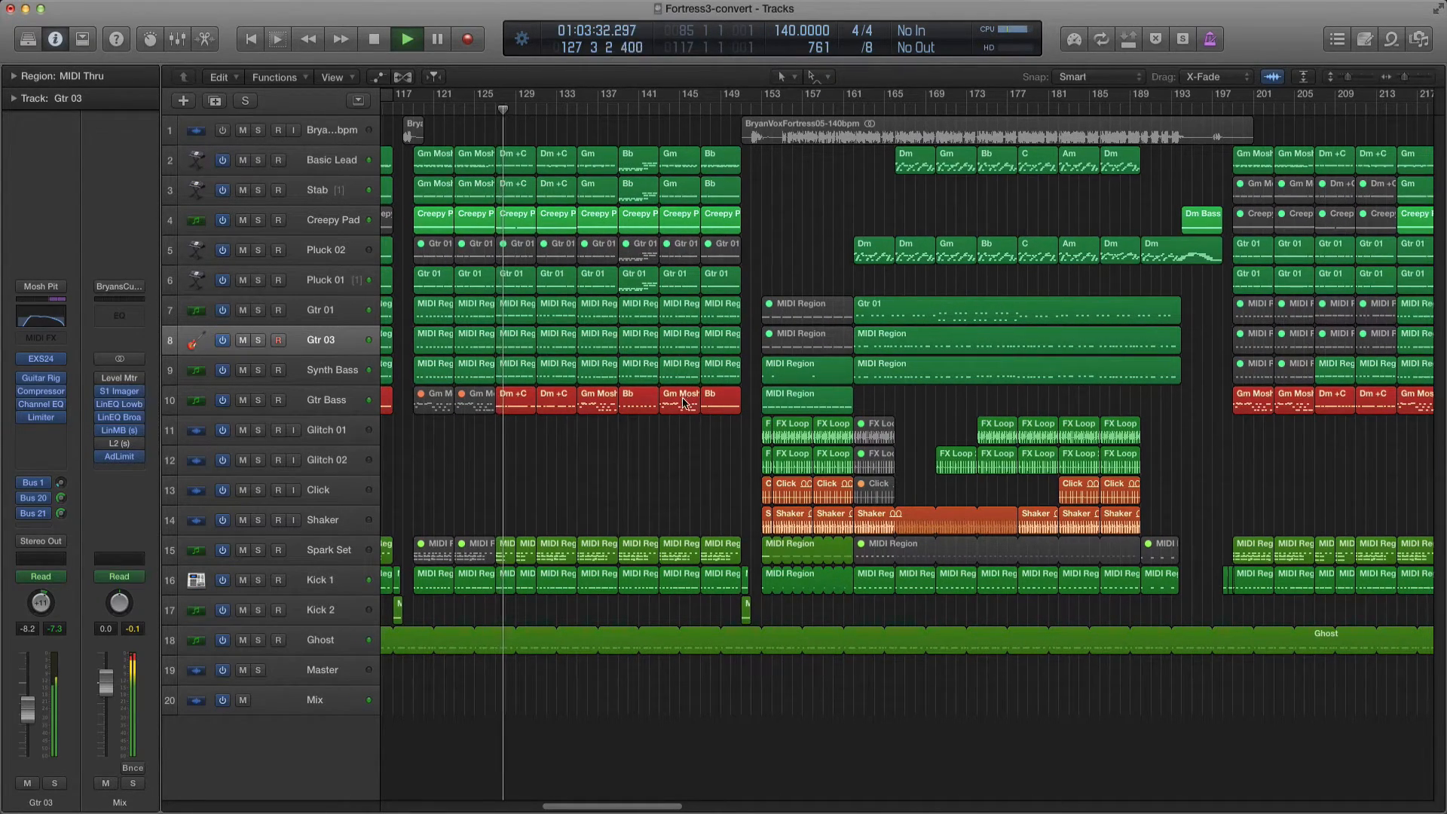
{"action": "scroll", "coordinate": [671, 399], "scroll_direction": "left", "scroll_amount": 1}
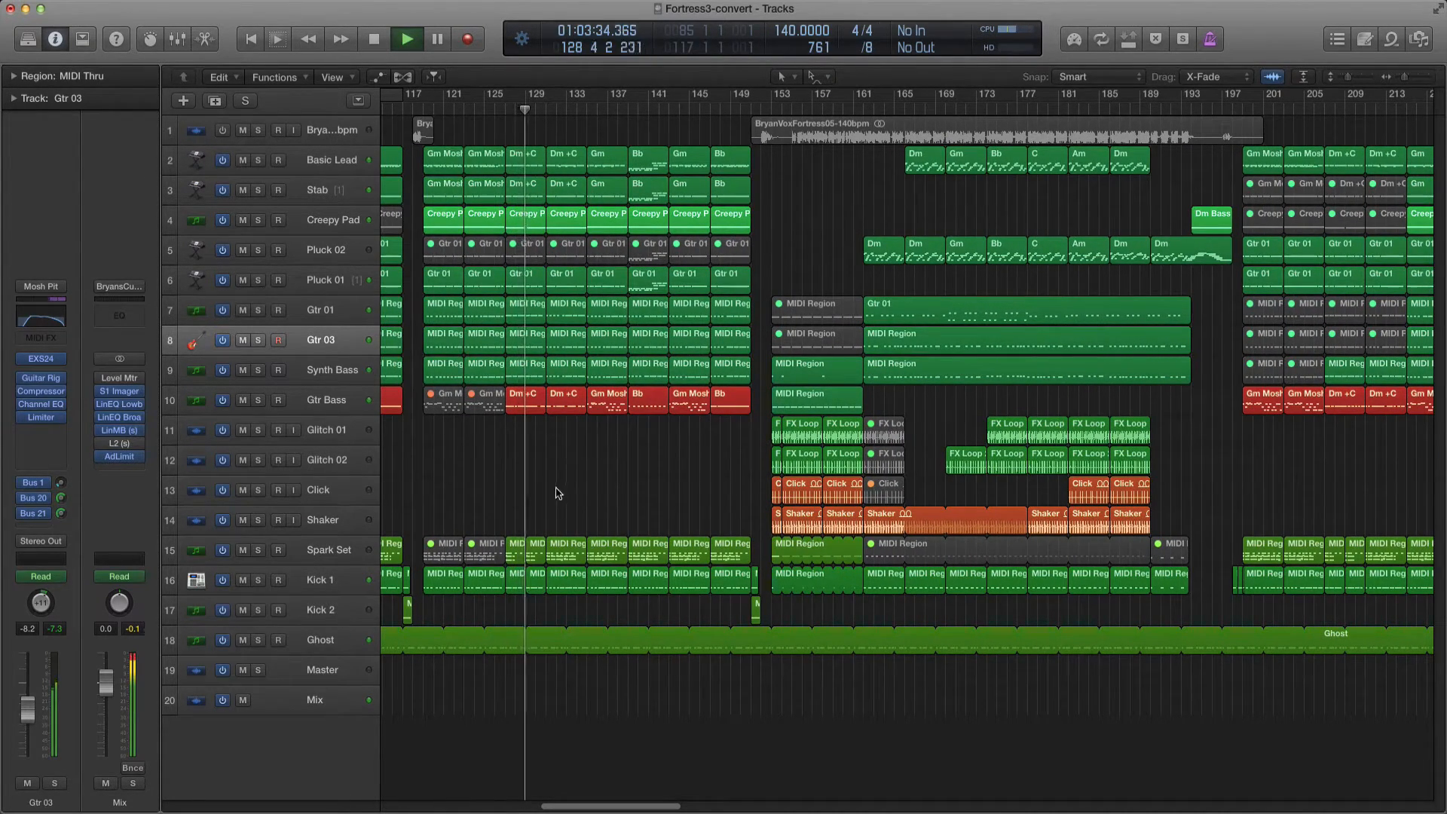
{"action": "scroll", "coordinate": [576, 494], "scroll_direction": "down", "scroll_amount": 1}
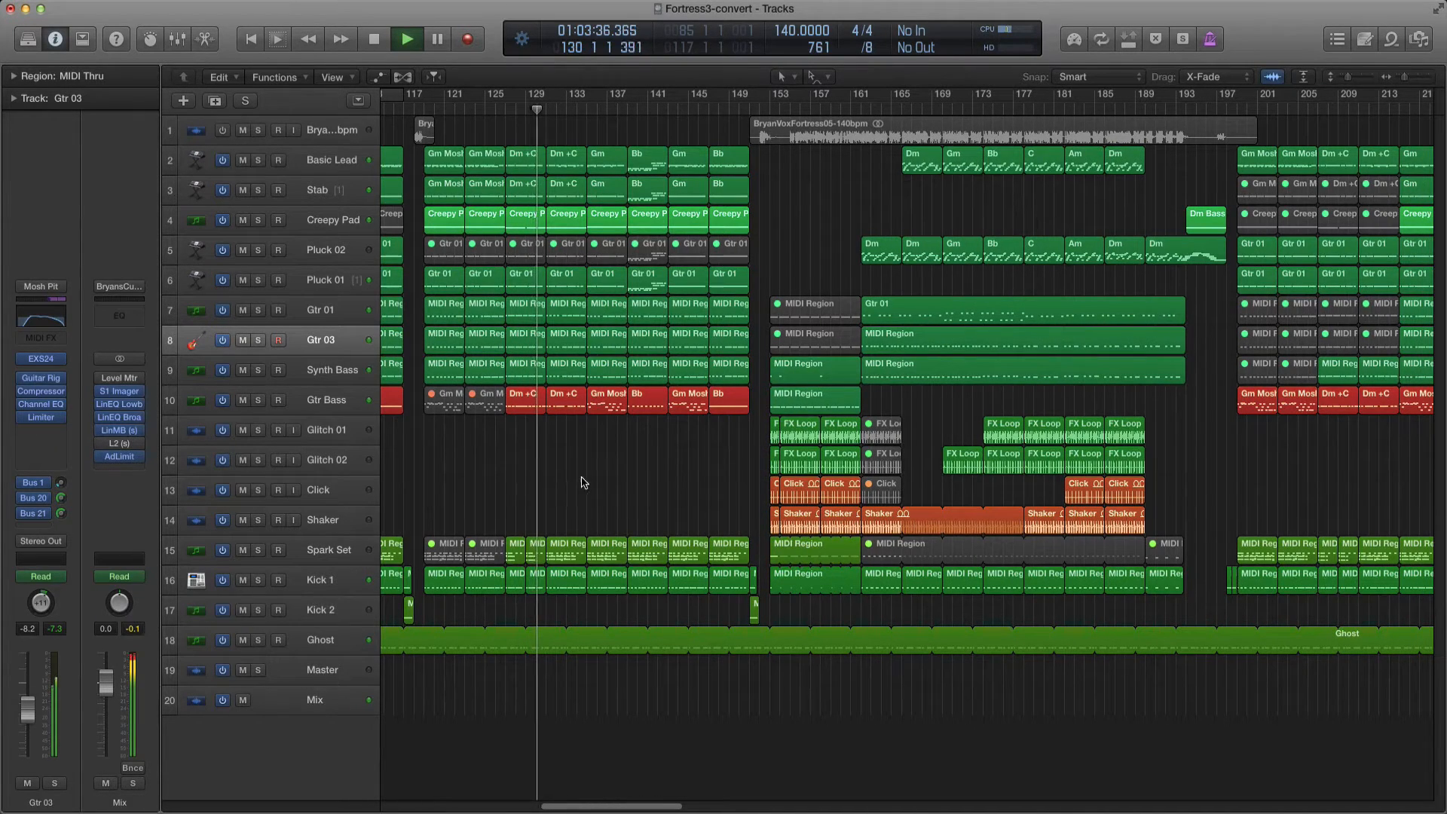
{"action": "scroll", "coordinate": [600, 481], "scroll_direction": "right", "scroll_amount": 10}
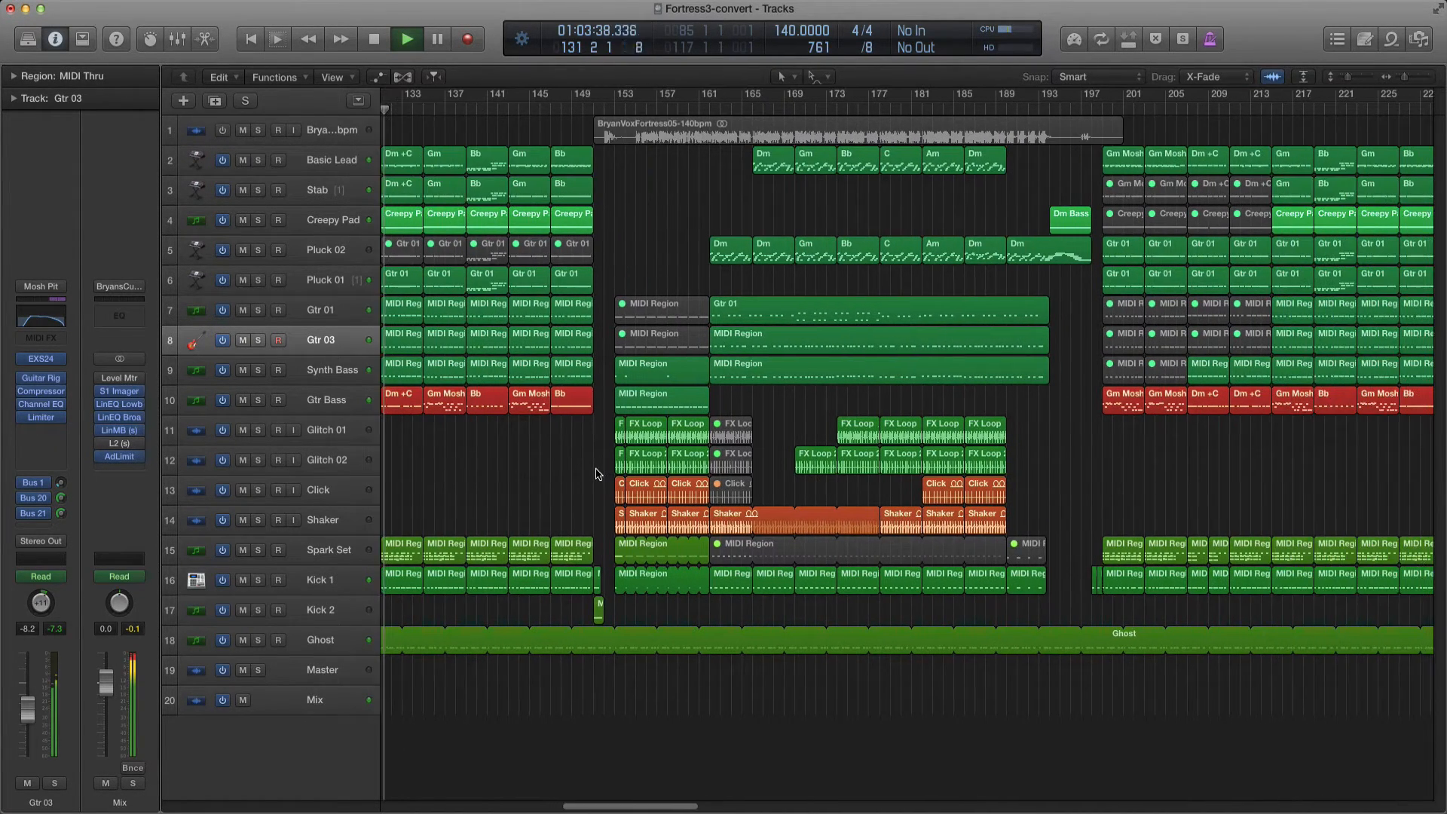
{"action": "scroll", "coordinate": [595, 474], "scroll_direction": "up", "scroll_amount": 1}
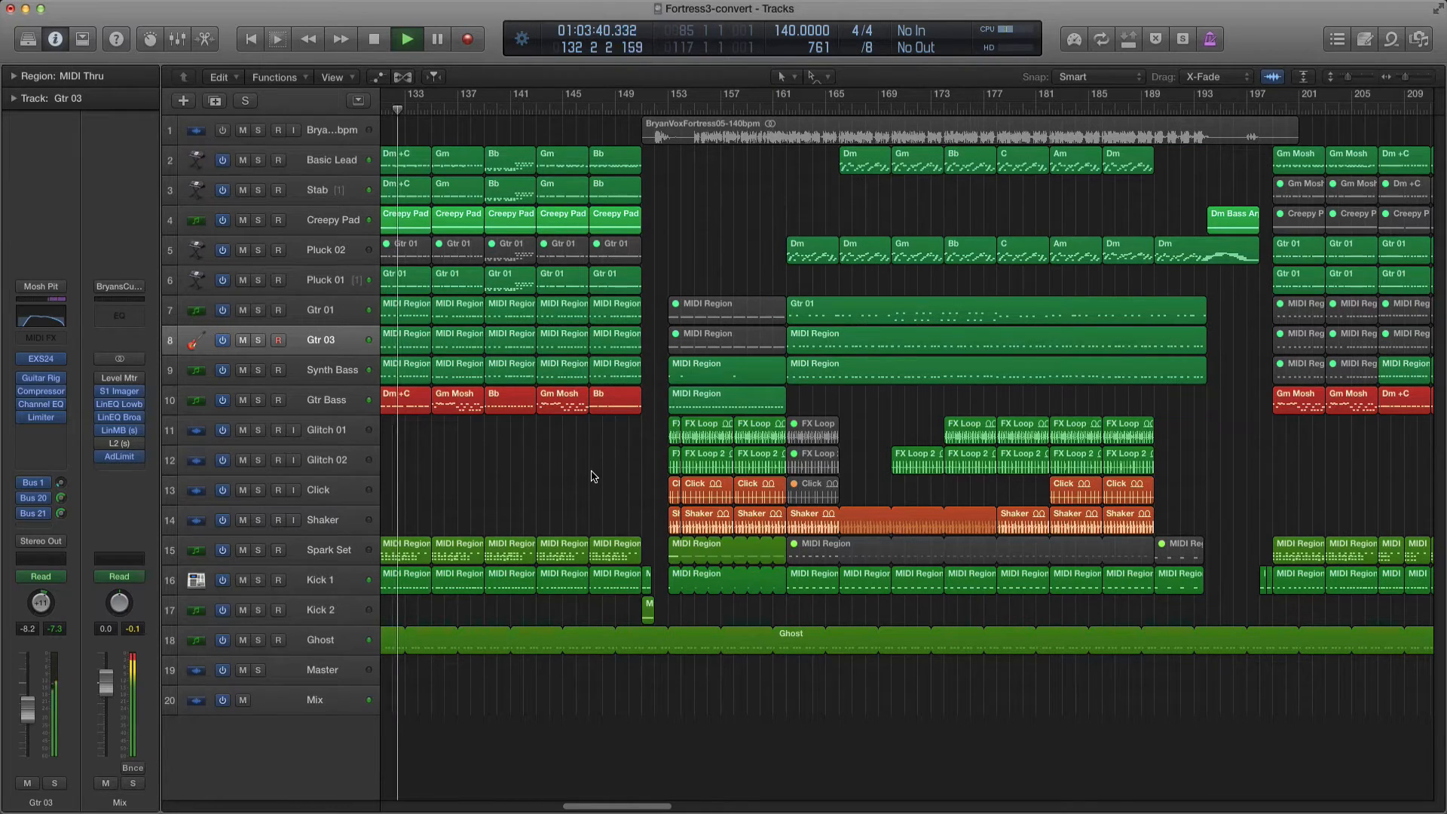
{"action": "scroll", "coordinate": [600, 475], "scroll_direction": "up", "scroll_amount": 1}
{"action": "scroll", "coordinate": [599, 473], "scroll_direction": "down", "scroll_amount": 2}
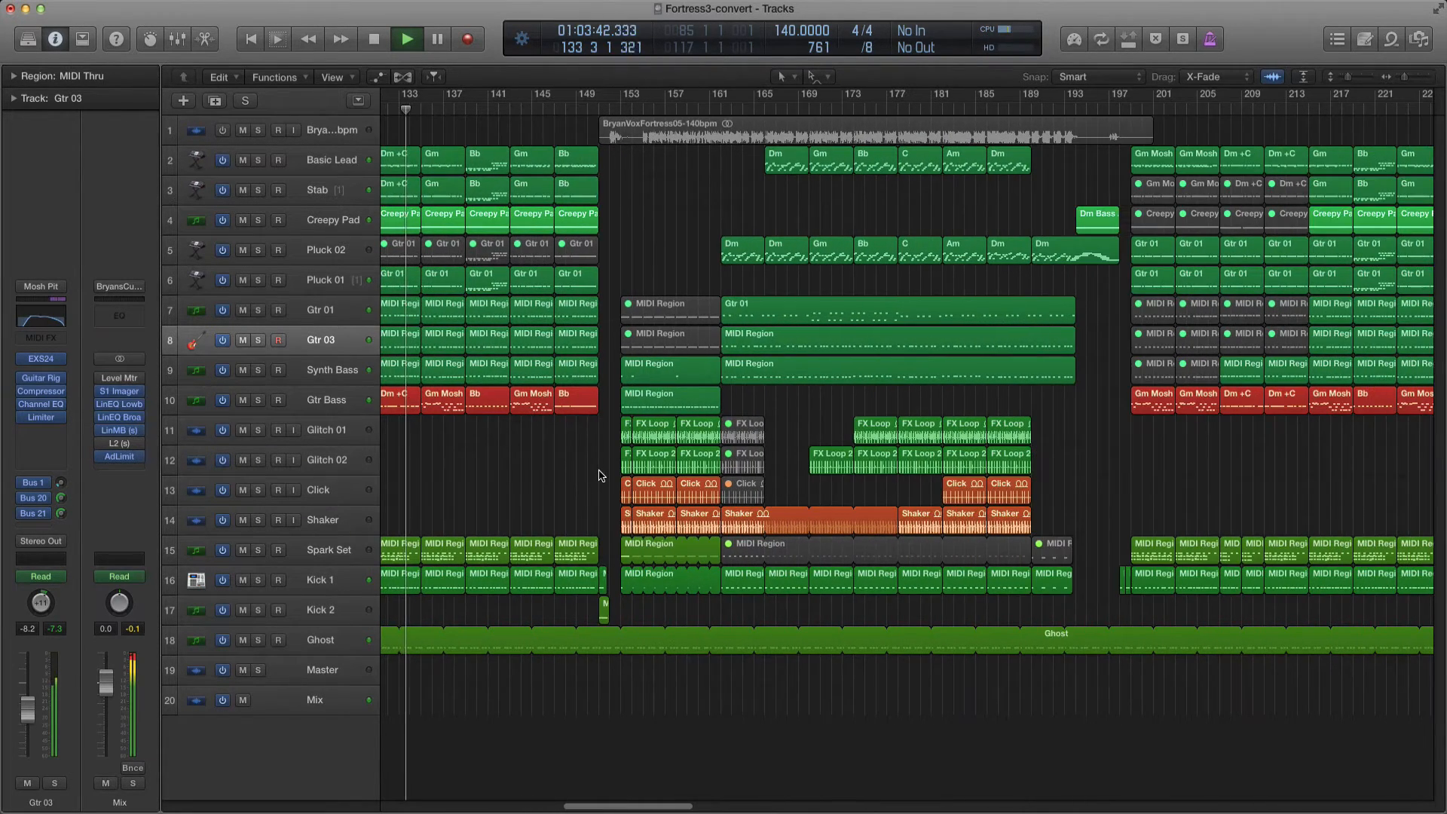
{"action": "scroll", "coordinate": [612, 474], "scroll_direction": "up", "scroll_amount": 3}
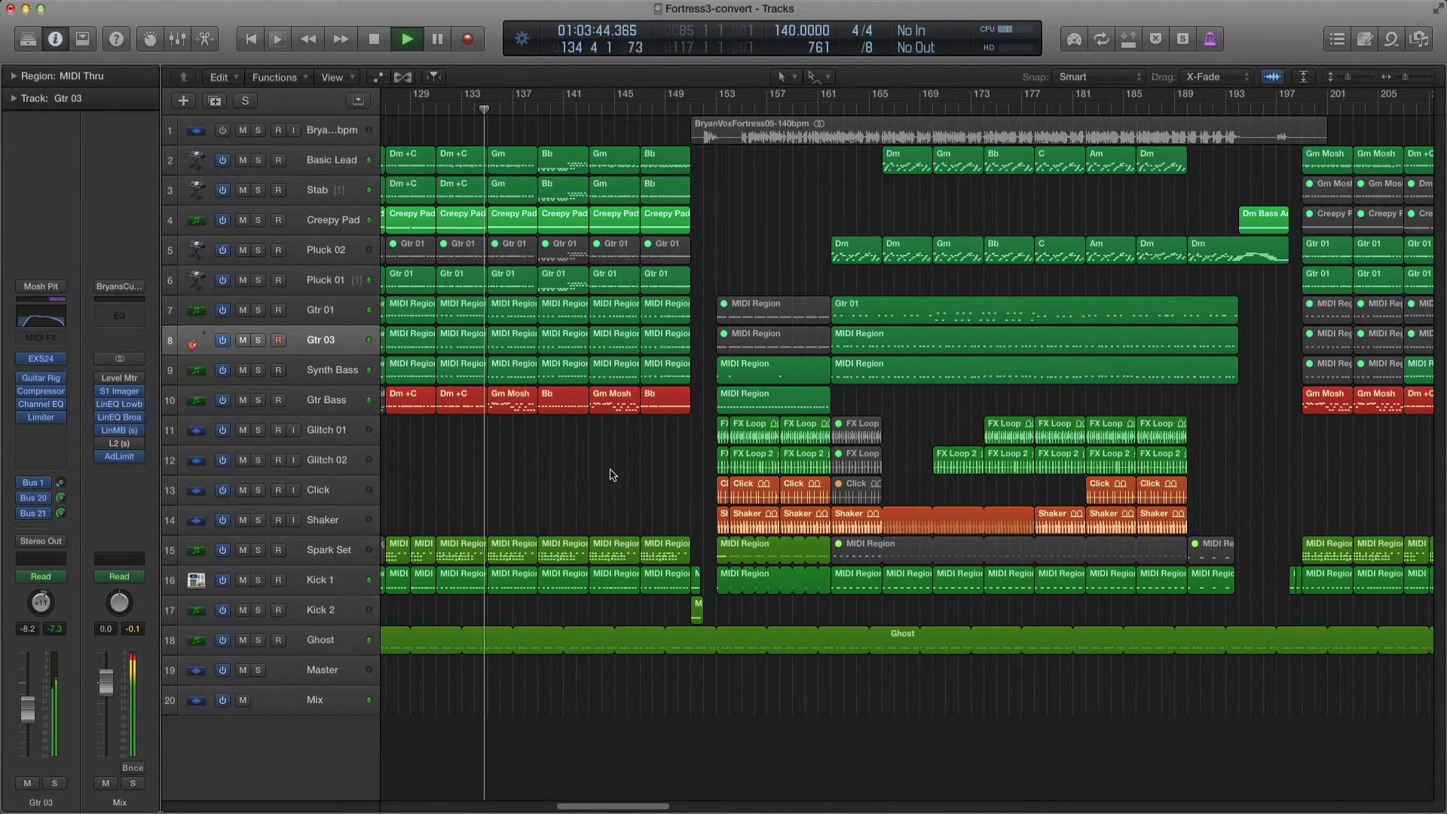
{"action": "scroll", "coordinate": [607, 475], "scroll_direction": "up", "scroll_amount": 3}
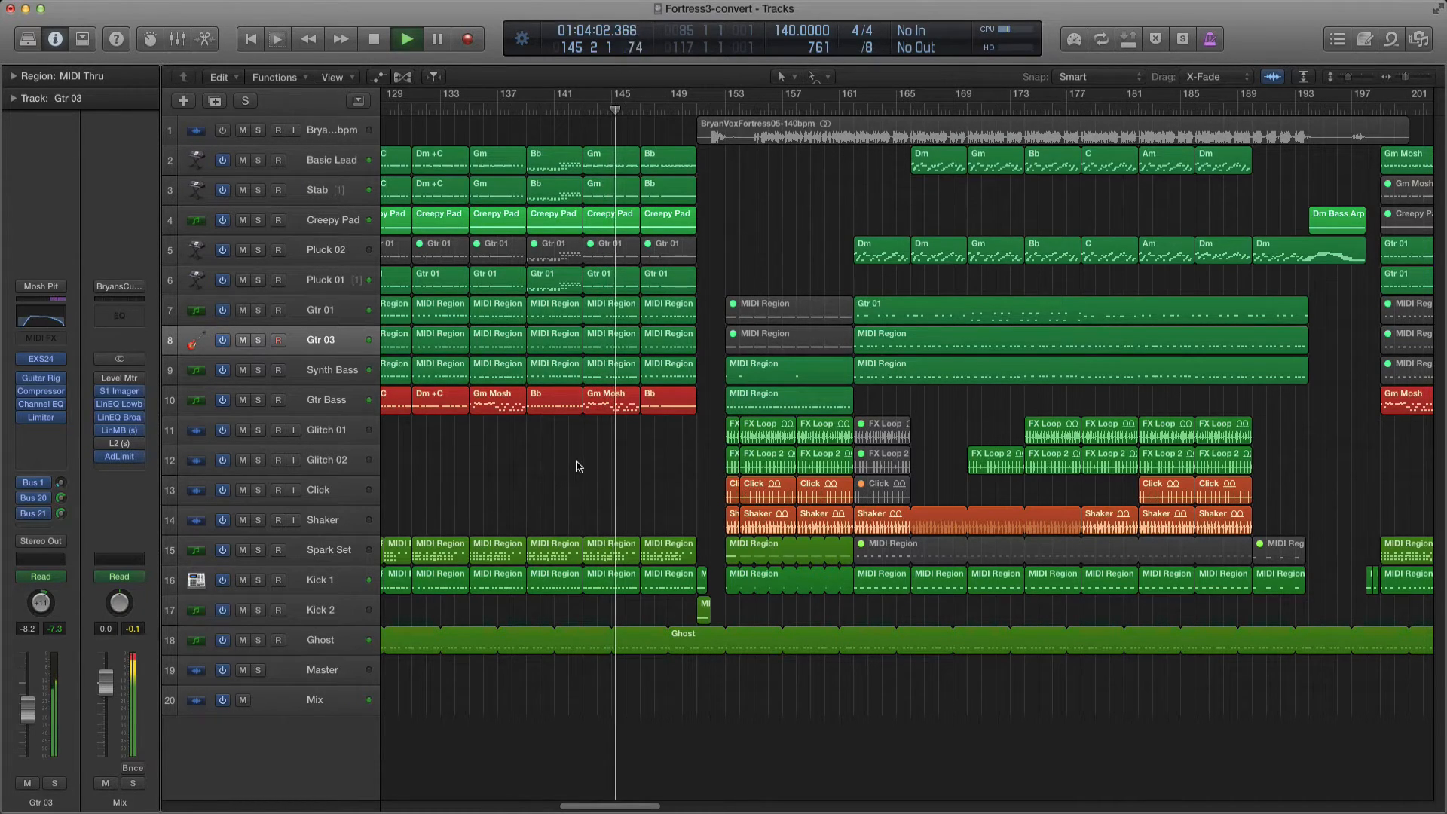
{"action": "scroll", "coordinate": [597, 481], "scroll_direction": "up", "scroll_amount": 3}
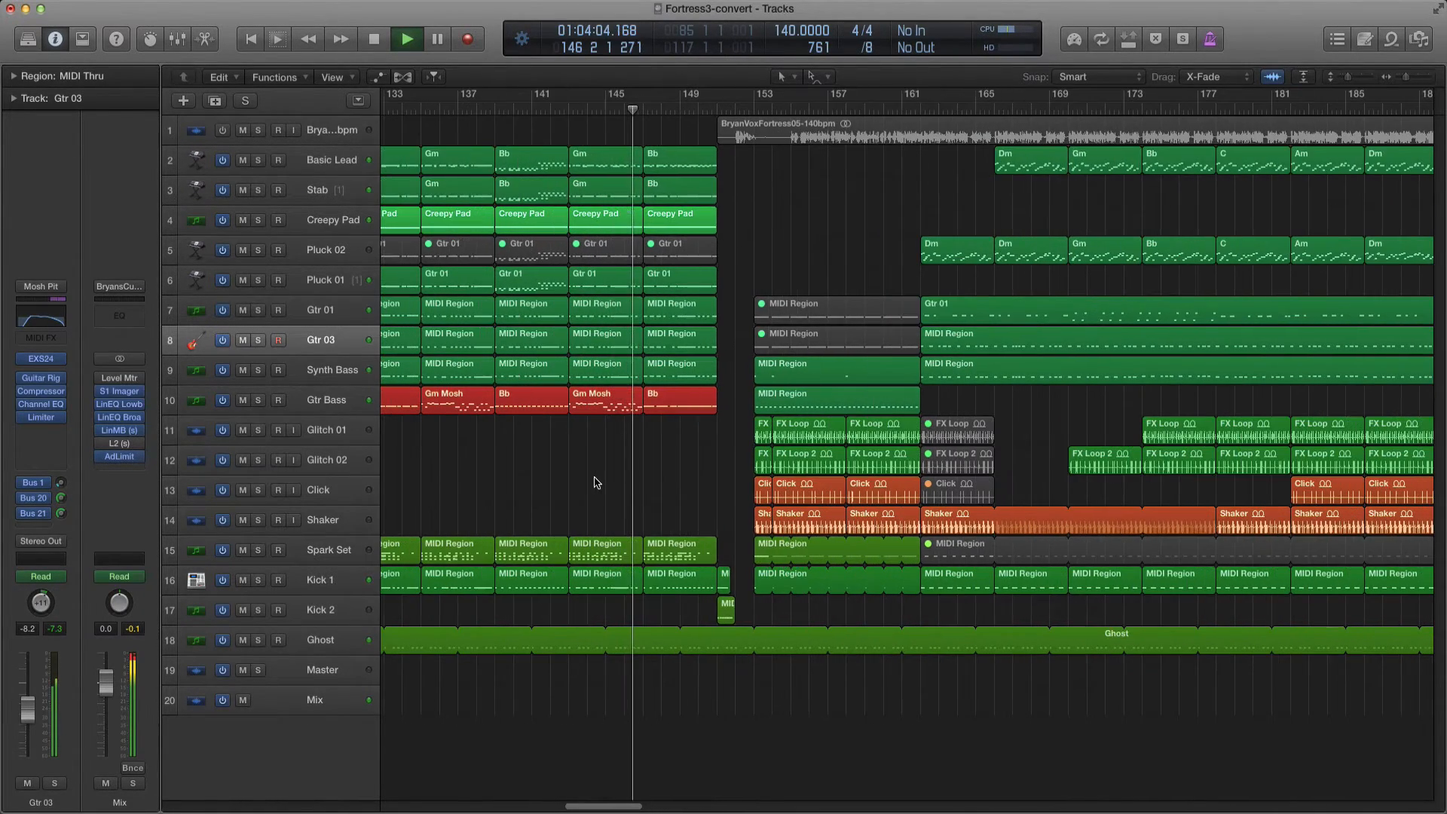
{"action": "scroll", "coordinate": [593, 481], "scroll_direction": "right", "scroll_amount": 2}
{"action": "scroll", "coordinate": [591, 482], "scroll_direction": "up", "scroll_amount": 2}
{"action": "scroll", "coordinate": [593, 482], "scroll_direction": "up", "scroll_amount": 4}
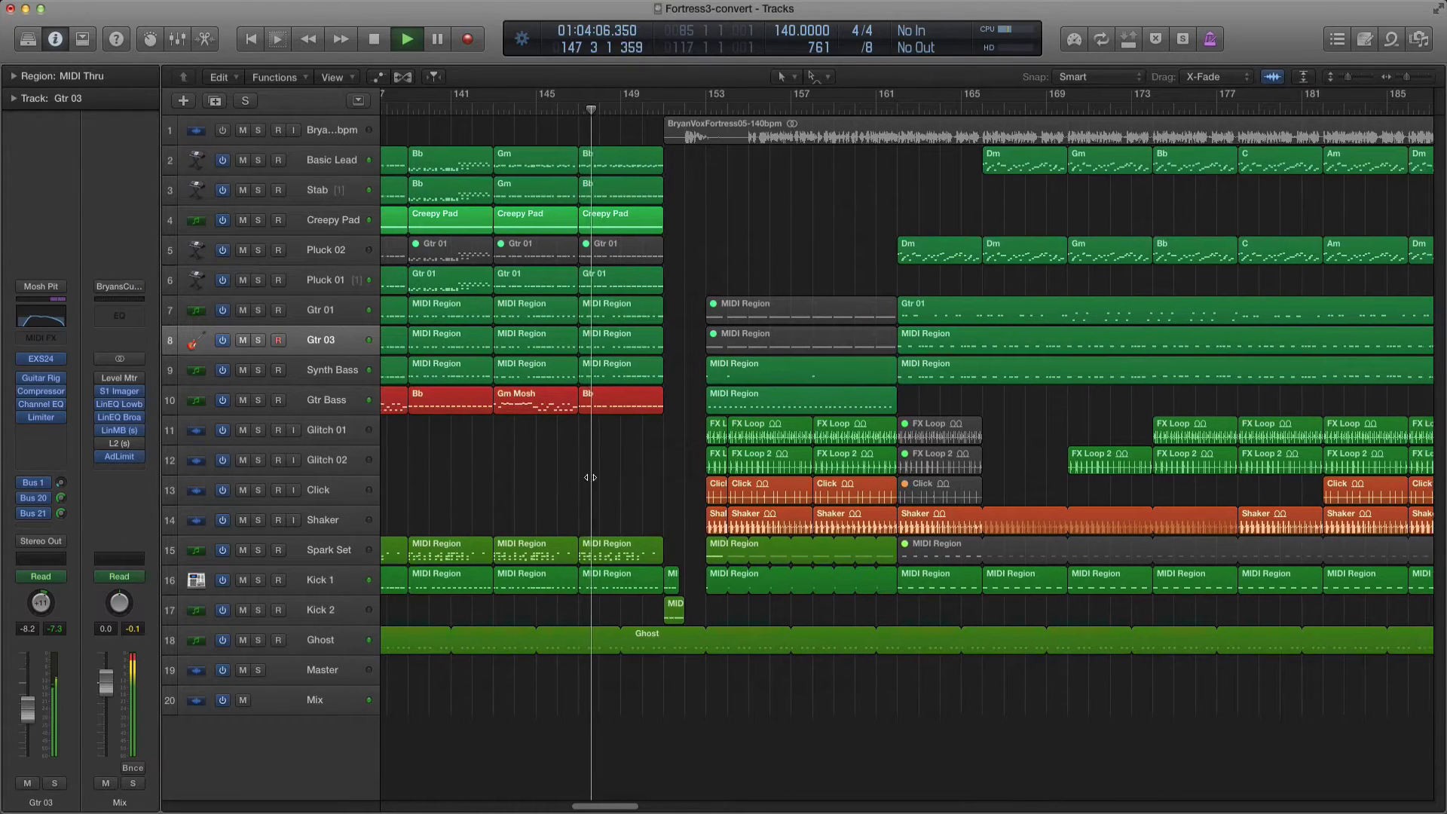
Follow playback into the breakdown from bar 151, examining the kick fill and the Glitch, Click and Shaker layers.
{"action": "scroll", "coordinate": [591, 482], "scroll_direction": "right", "scroll_amount": 1}
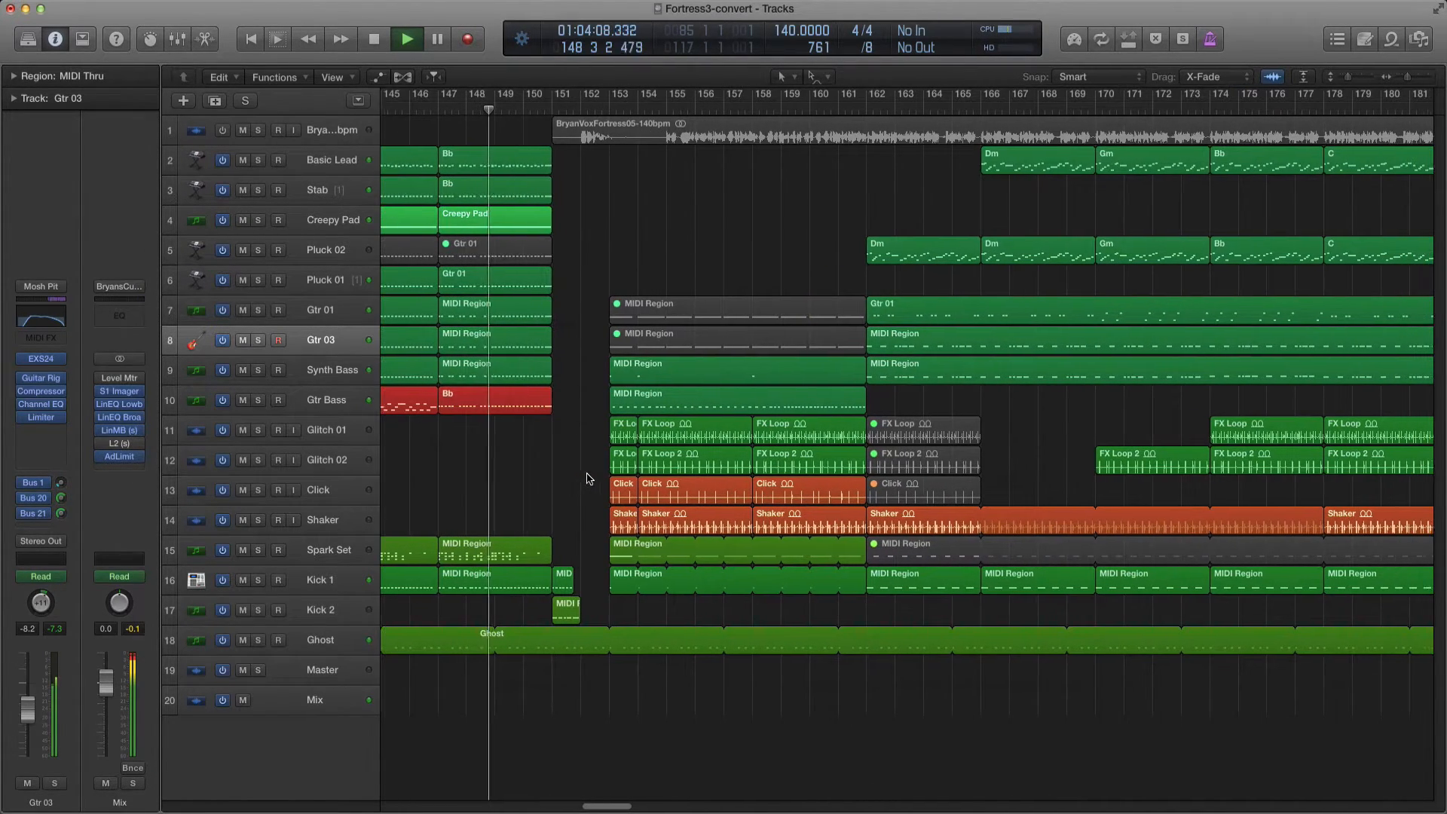
{"action": "scroll", "coordinate": [587, 481], "scroll_direction": "up", "scroll_amount": 2}
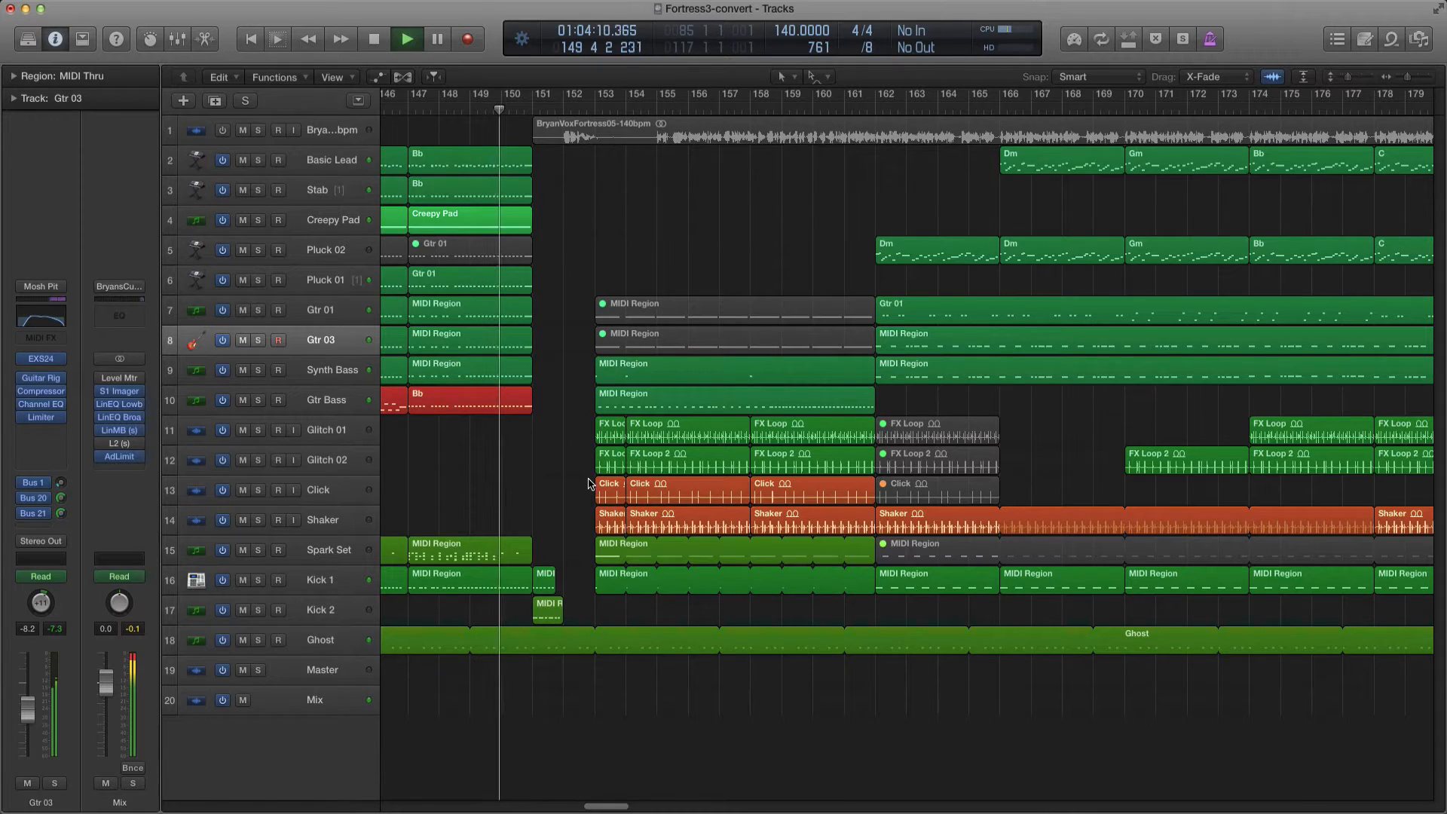
{"action": "scroll", "coordinate": [582, 482], "scroll_direction": "up", "scroll_amount": 2}
{"action": "scroll", "coordinate": [581, 486], "scroll_direction": "down", "scroll_amount": 1}
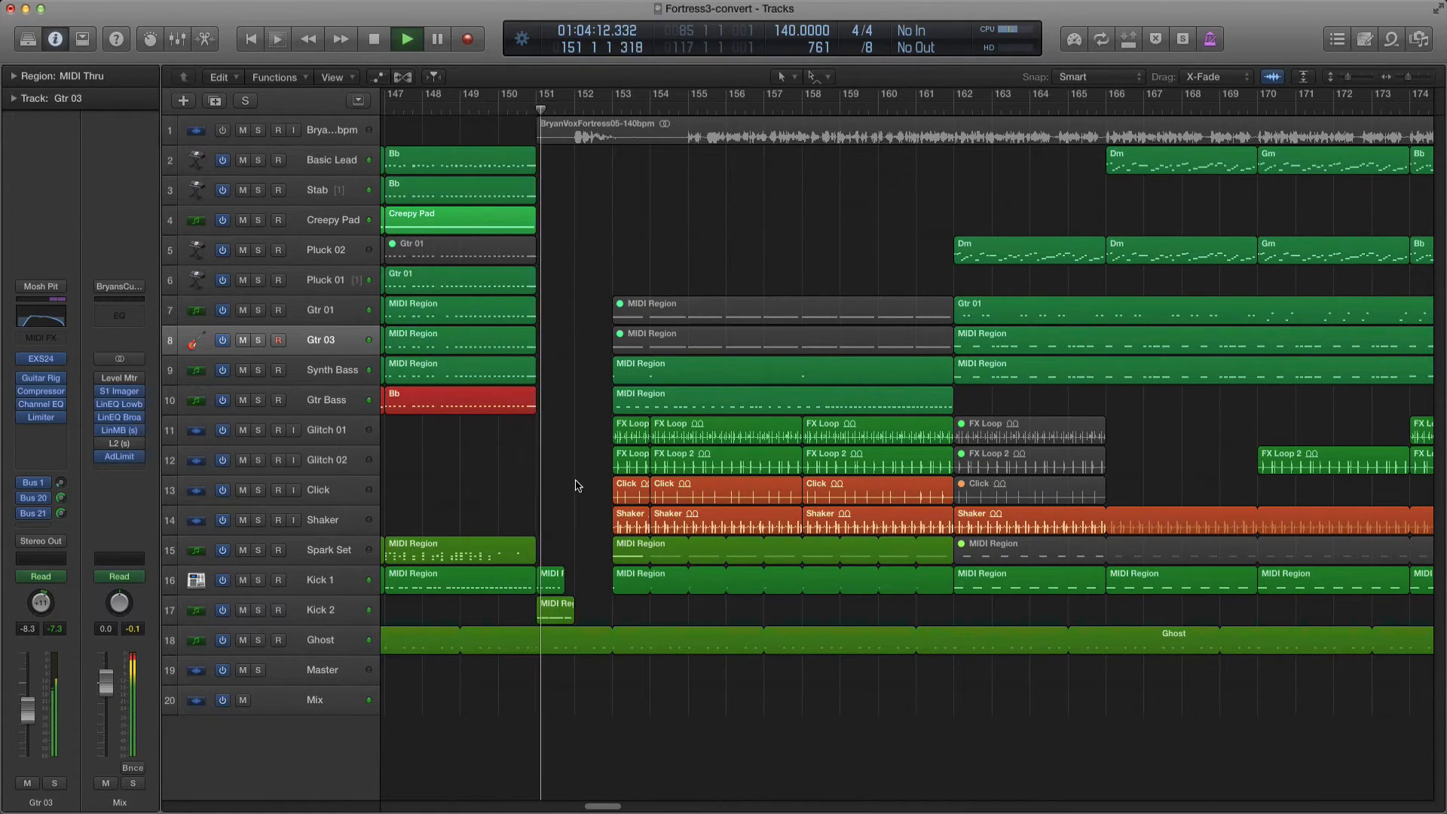
{"action": "scroll", "coordinate": [572, 489], "scroll_direction": "down", "scroll_amount": 2}
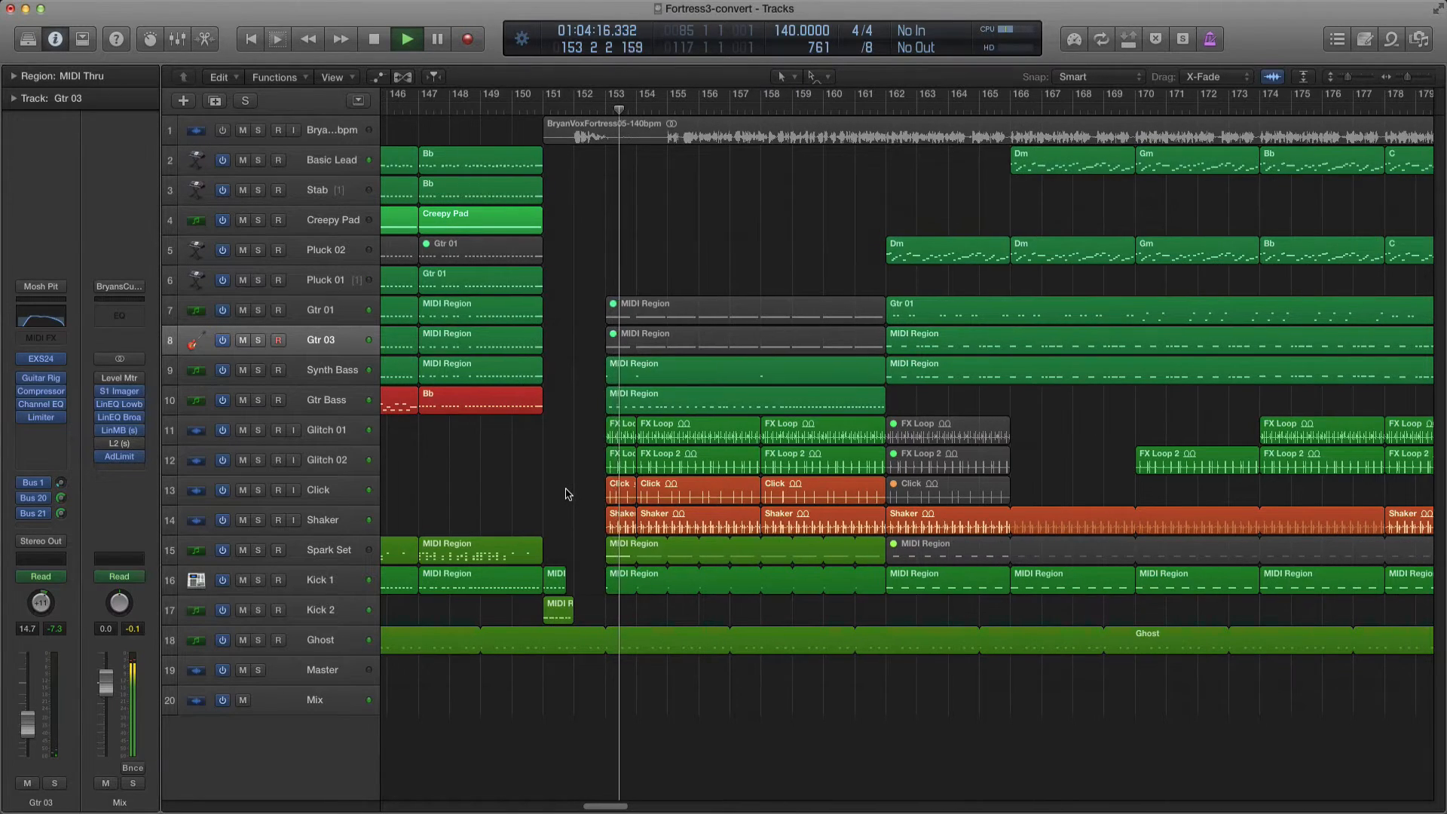
{"action": "scroll", "coordinate": [561, 490], "scroll_direction": "down", "scroll_amount": 1}
{"action": "scroll", "coordinate": [556, 492], "scroll_direction": "down", "scroll_amount": 1}
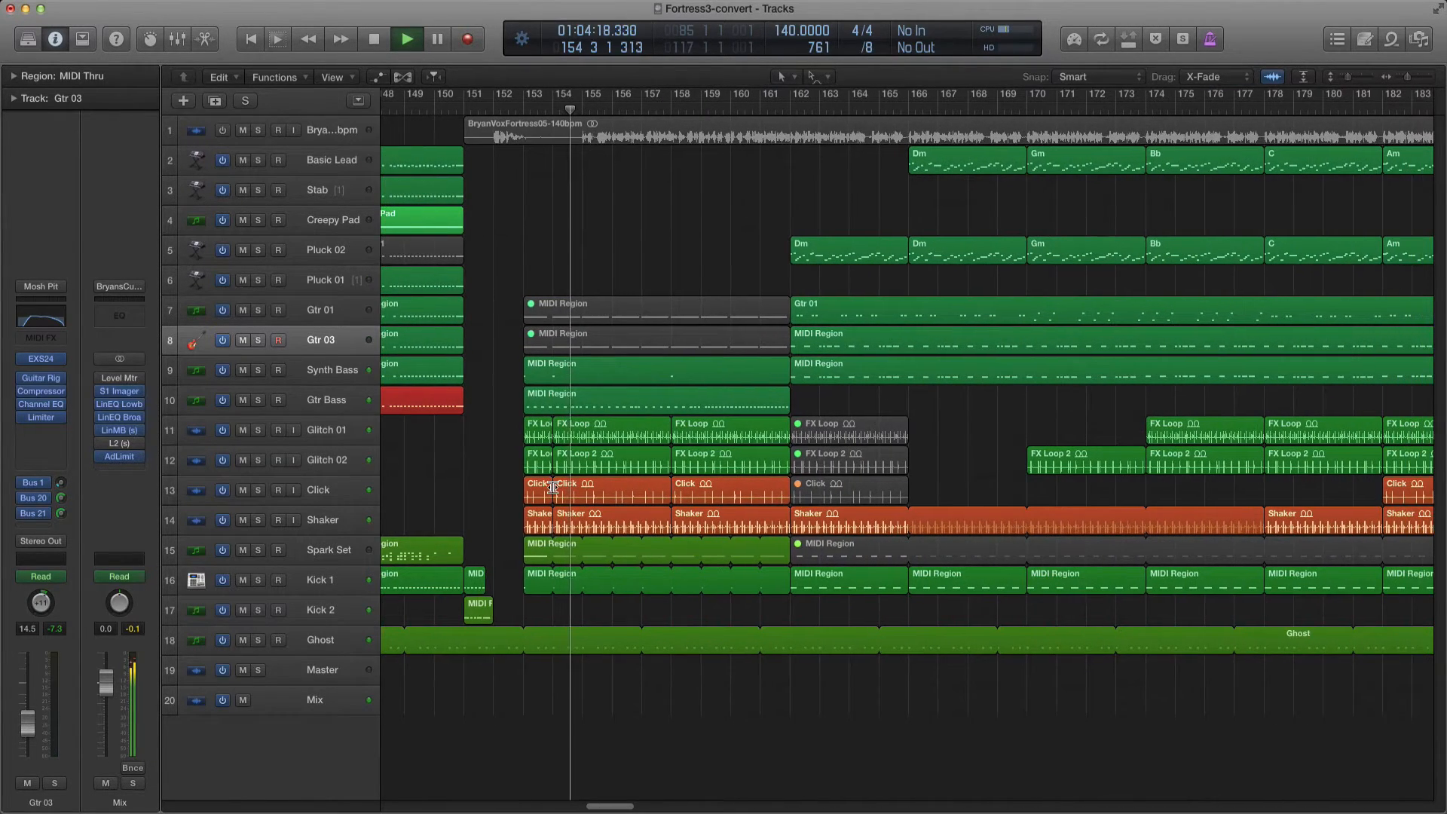
{"action": "scroll", "coordinate": [550, 488], "scroll_direction": "down", "scroll_amount": 1}
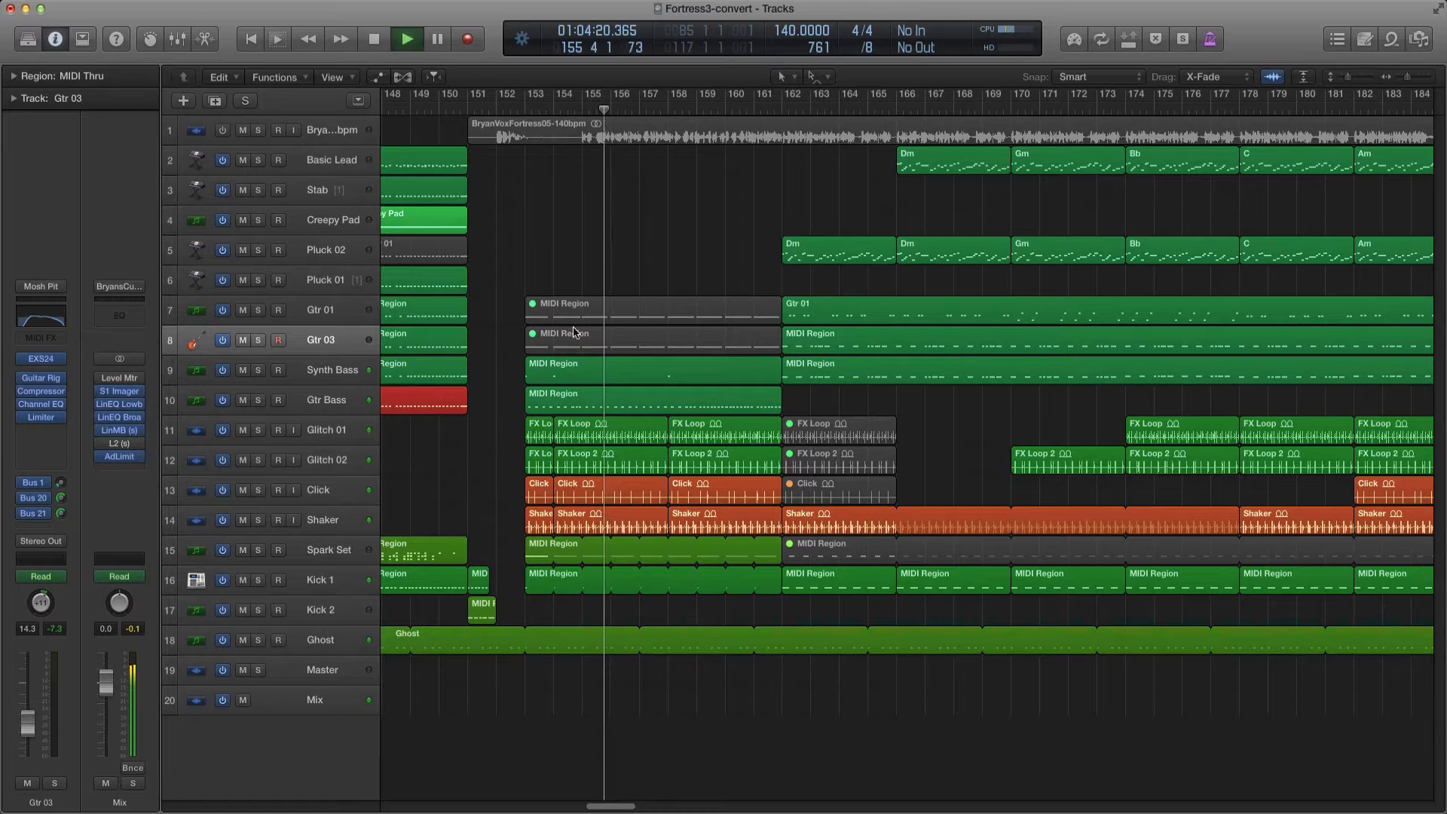
Unmute the Gtr 01 and Gtr 03 regions at the start of the breakdown from bar 153, and mute them again.
{"action": "left_click", "coordinate": [601, 311]}
{"action": "left_click", "coordinate": [601, 330], "text": "shift"}
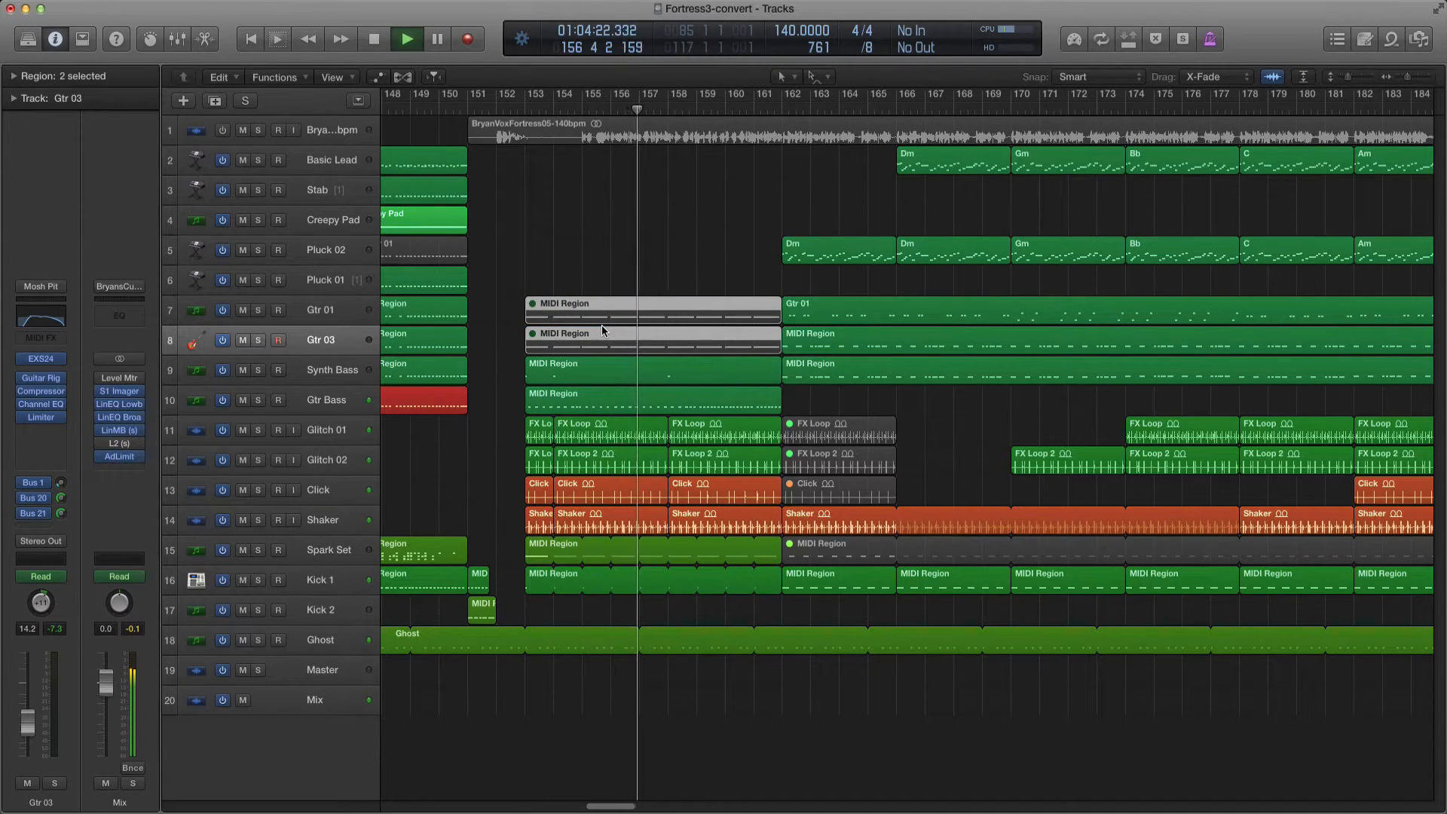
{"action": "key", "text": "ctrl+m"}
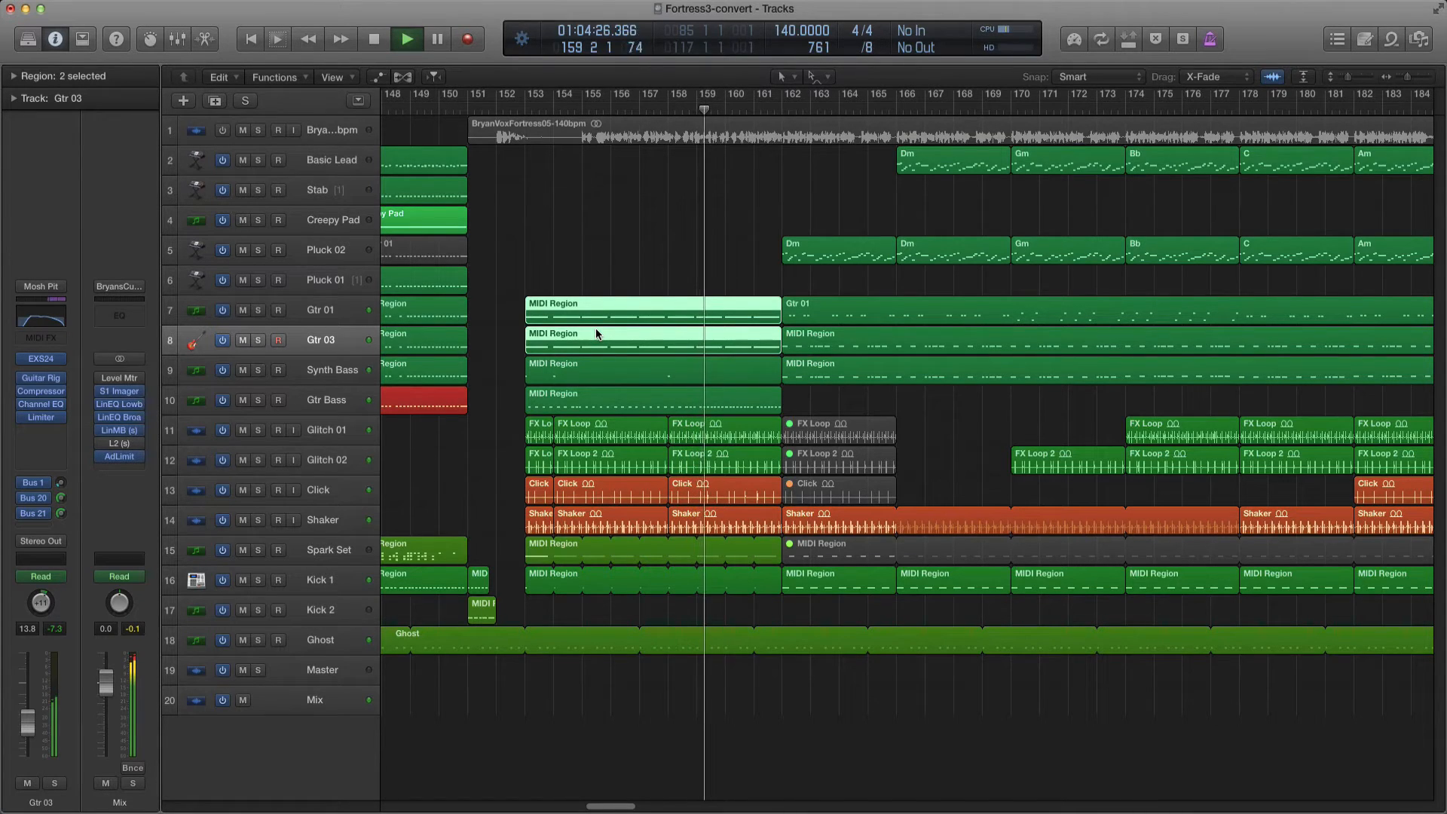
{"action": "key", "text": "ctrl+m"}
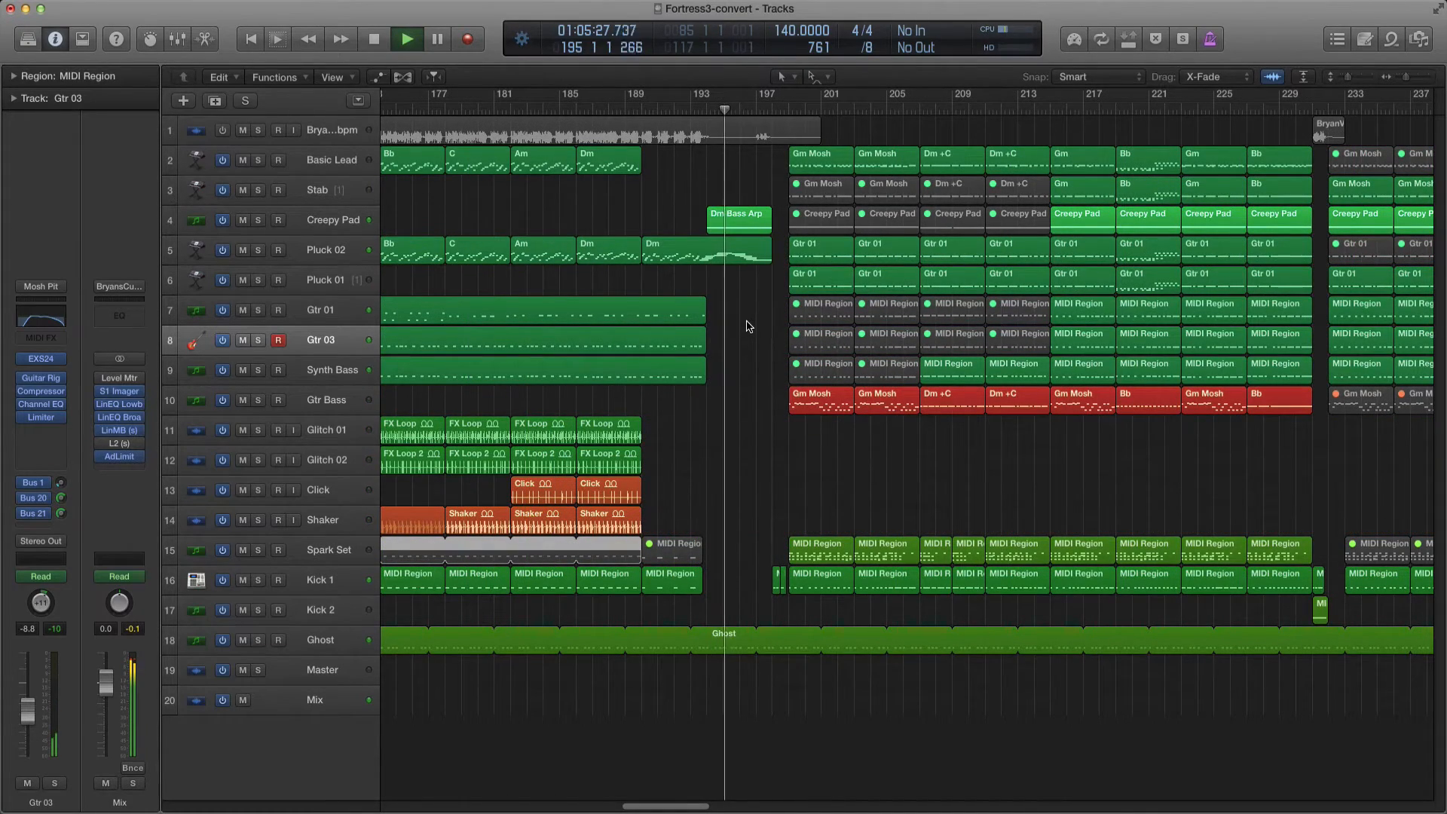
Set and activate a cycle range over the section from bar 199 to 231.
{"action": "scroll", "coordinate": [745, 328], "scroll_direction": "right", "scroll_amount": 3}
{"action": "scroll", "coordinate": [741, 336], "scroll_direction": "up", "scroll_amount": 2}
{"action": "scroll", "coordinate": [742, 338], "scroll_direction": "up", "scroll_amount": 2}
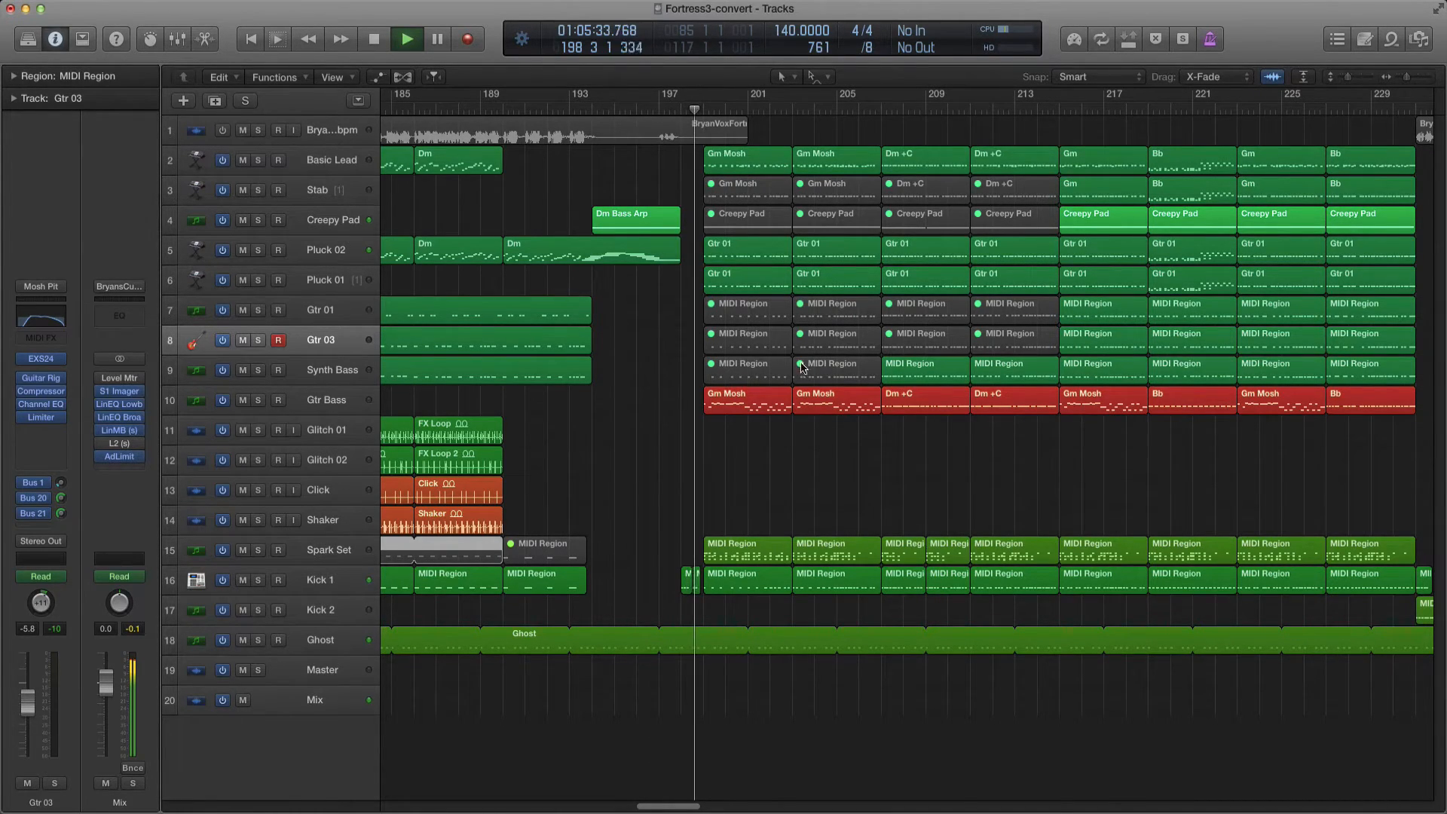
{"action": "scroll", "coordinate": [801, 365], "scroll_direction": "down", "scroll_amount": 1}
{"action": "scroll", "coordinate": [810, 384], "scroll_direction": "down", "scroll_amount": 1}
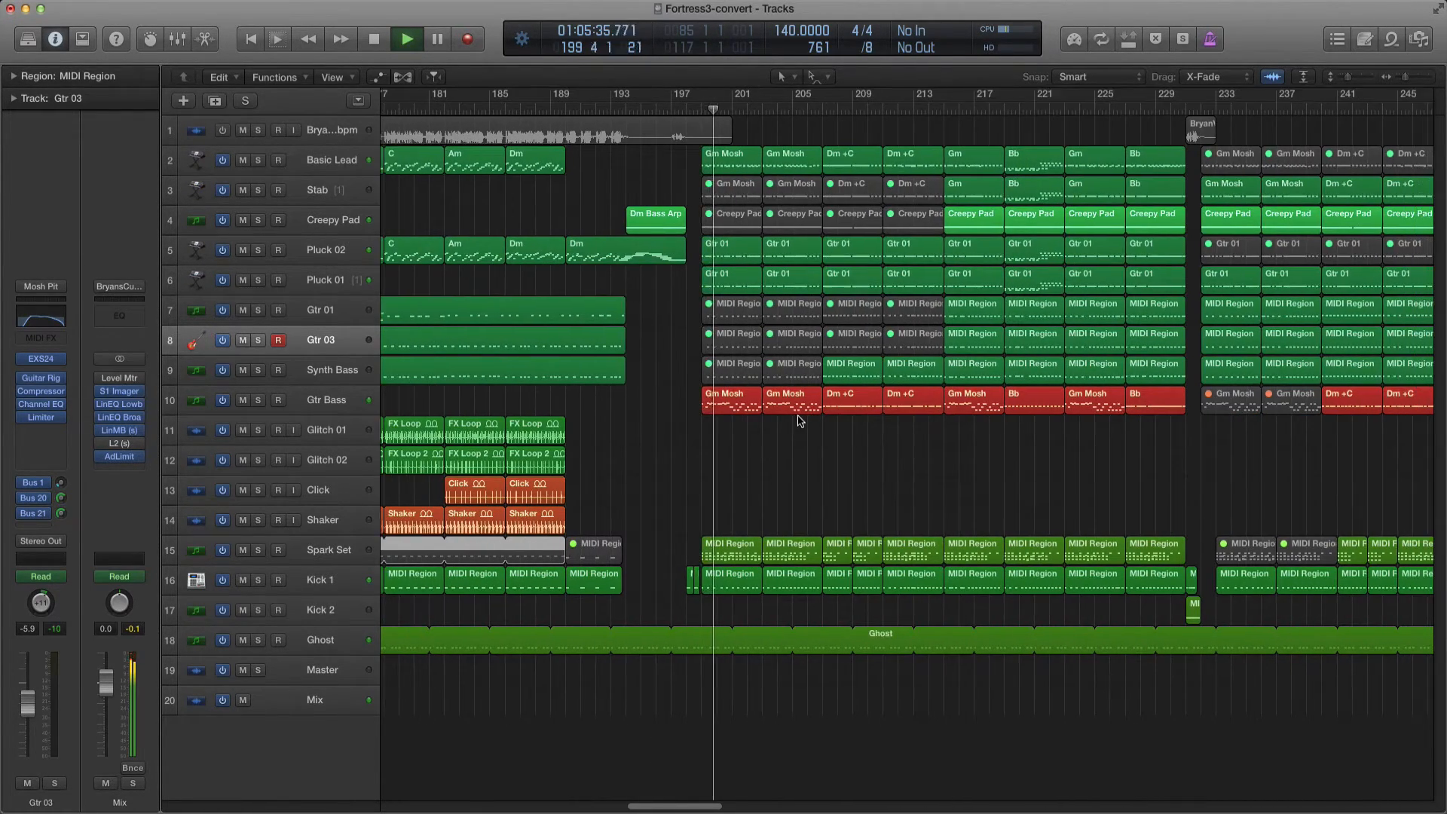
{"action": "left_click_drag", "start_coordinate": [706, 99], "coordinate": [1193, 143]}
{"action": "scroll", "coordinate": [885, 181], "scroll_direction": "right", "scroll_amount": 5}
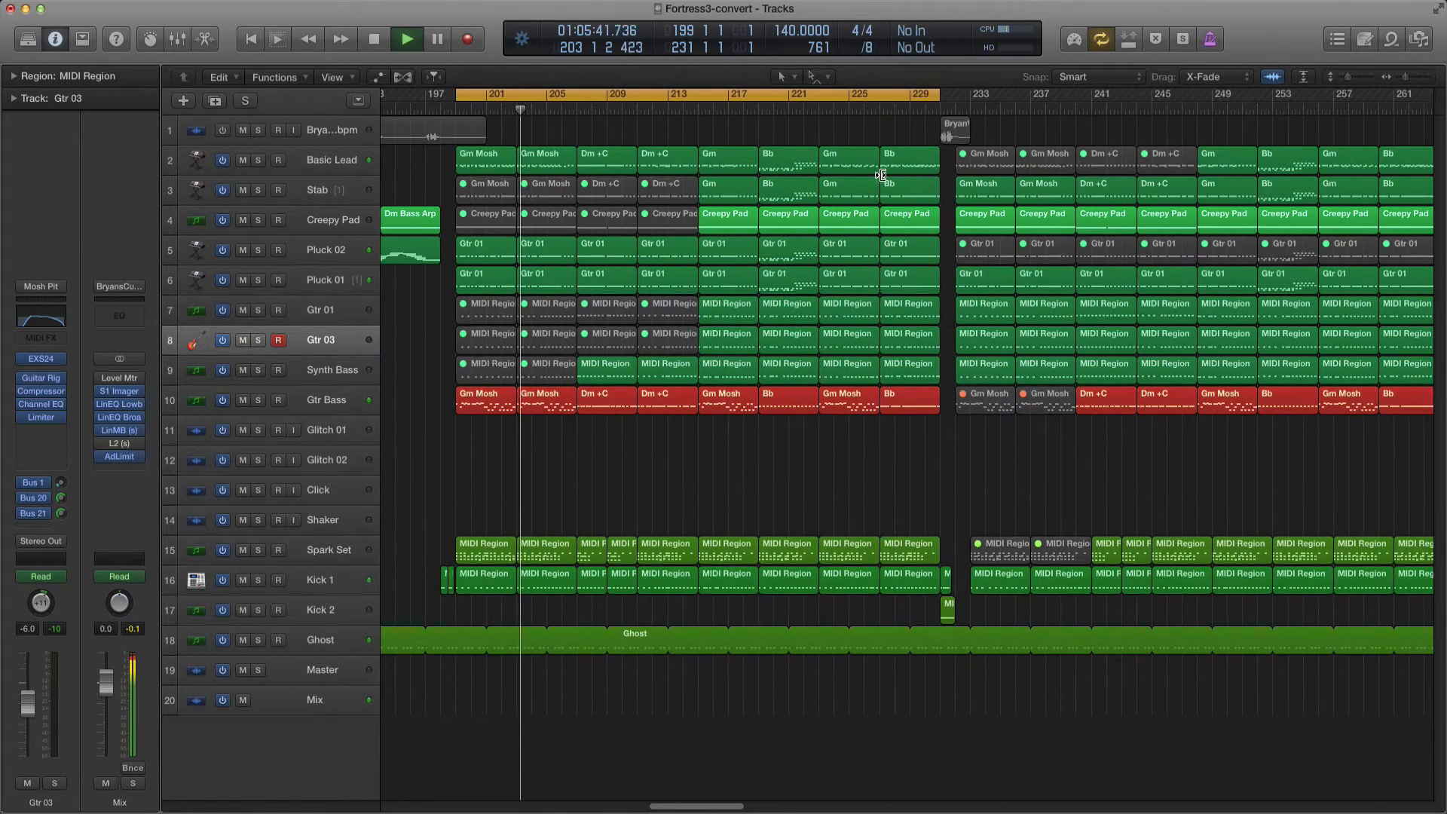
Mute the short vocal region at bar 231 and unmute it again.
{"action": "left_click", "coordinate": [946, 130]}
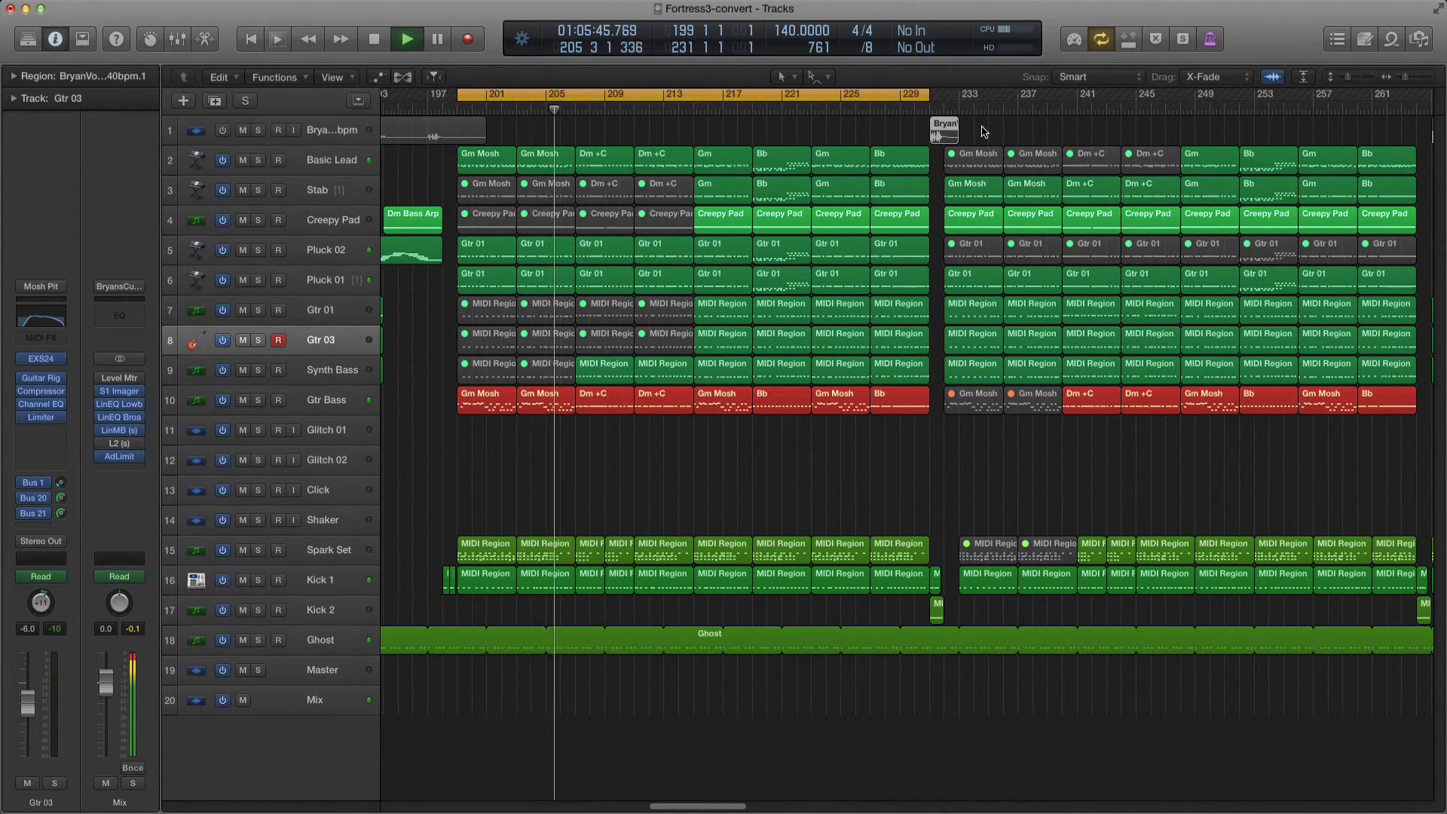
{"action": "scroll", "coordinate": [735, 250], "scroll_direction": "up", "scroll_amount": 1}
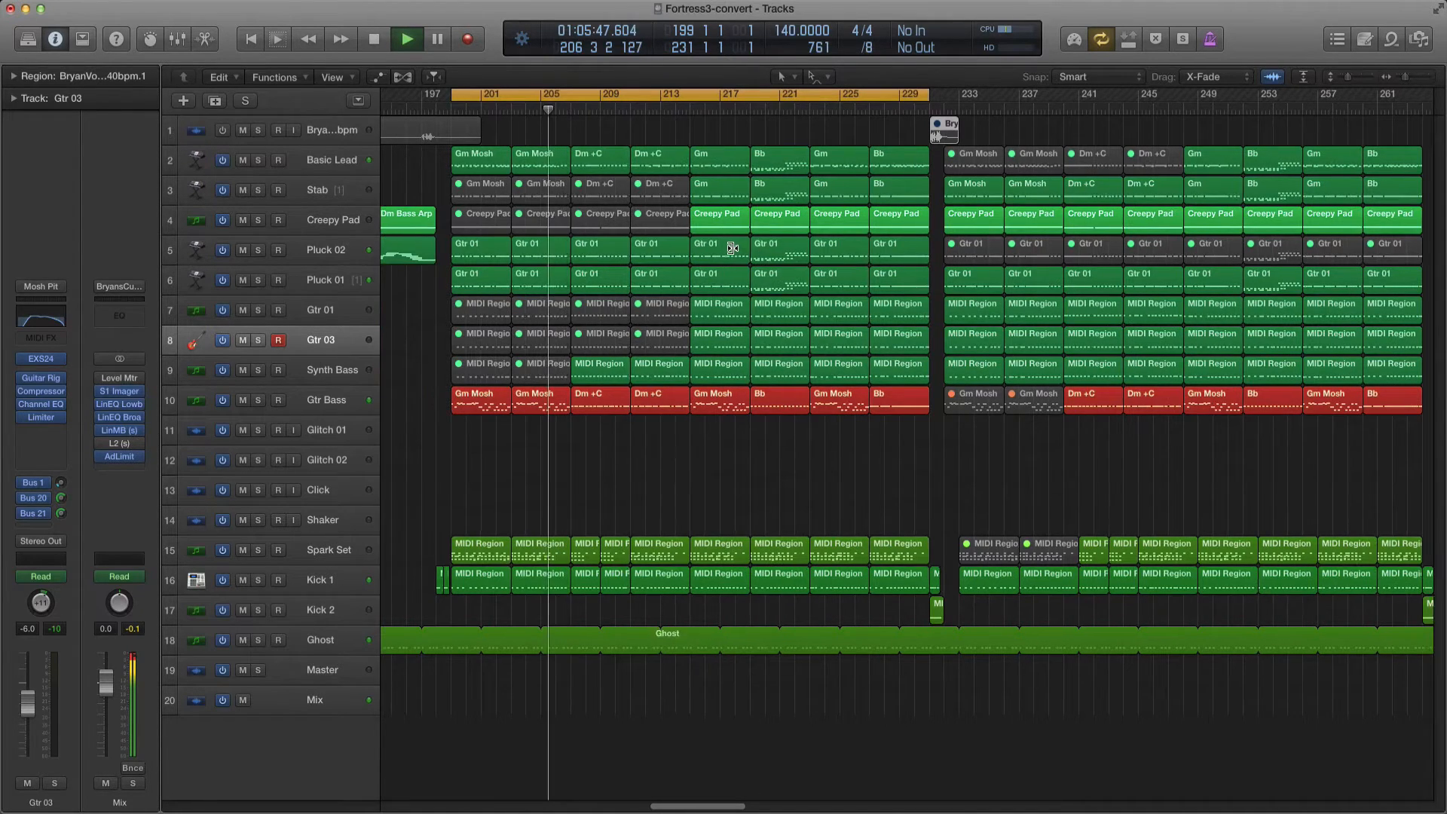
{"action": "scroll", "coordinate": [782, 260], "scroll_direction": "left", "scroll_amount": 1}
{"action": "scroll", "coordinate": [784, 261], "scroll_direction": "down", "scroll_amount": 1}
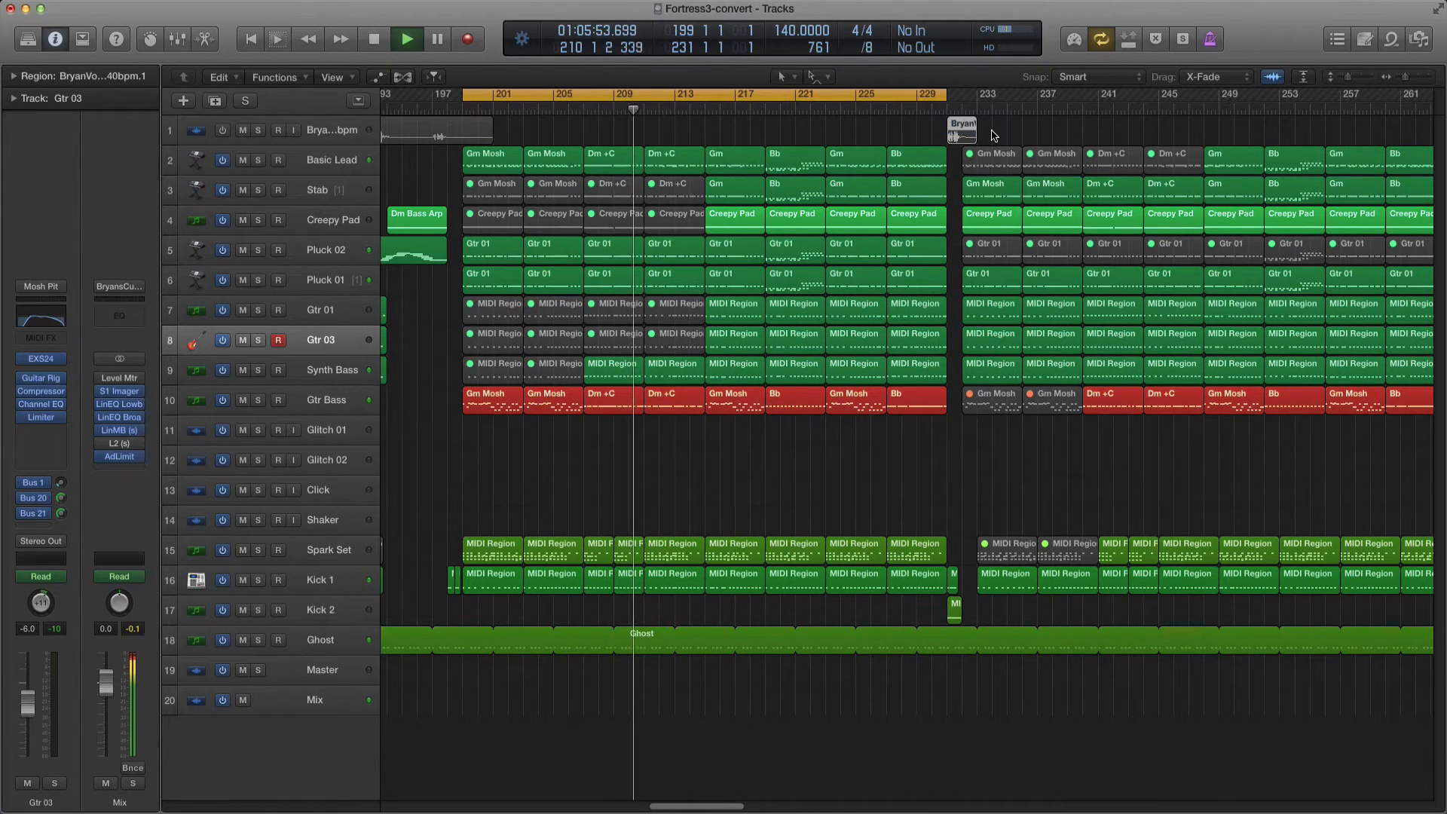
{"action": "scroll", "coordinate": [840, 291], "scroll_direction": "down", "scroll_amount": 3}
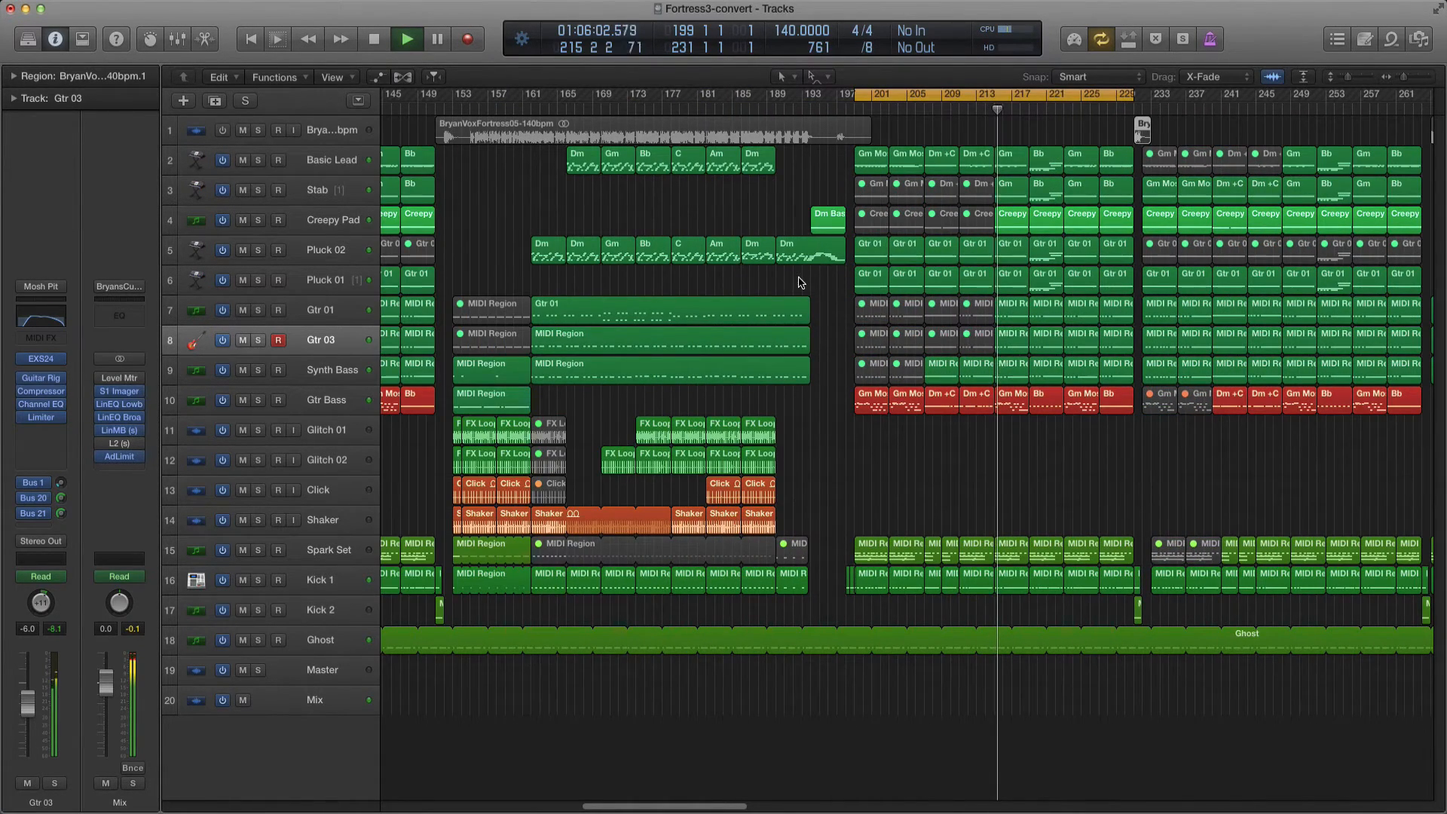
Turn the vocal track back on and deactivate the cycle range over bars 199 to 231.
{"action": "left_click", "coordinate": [223, 131]}
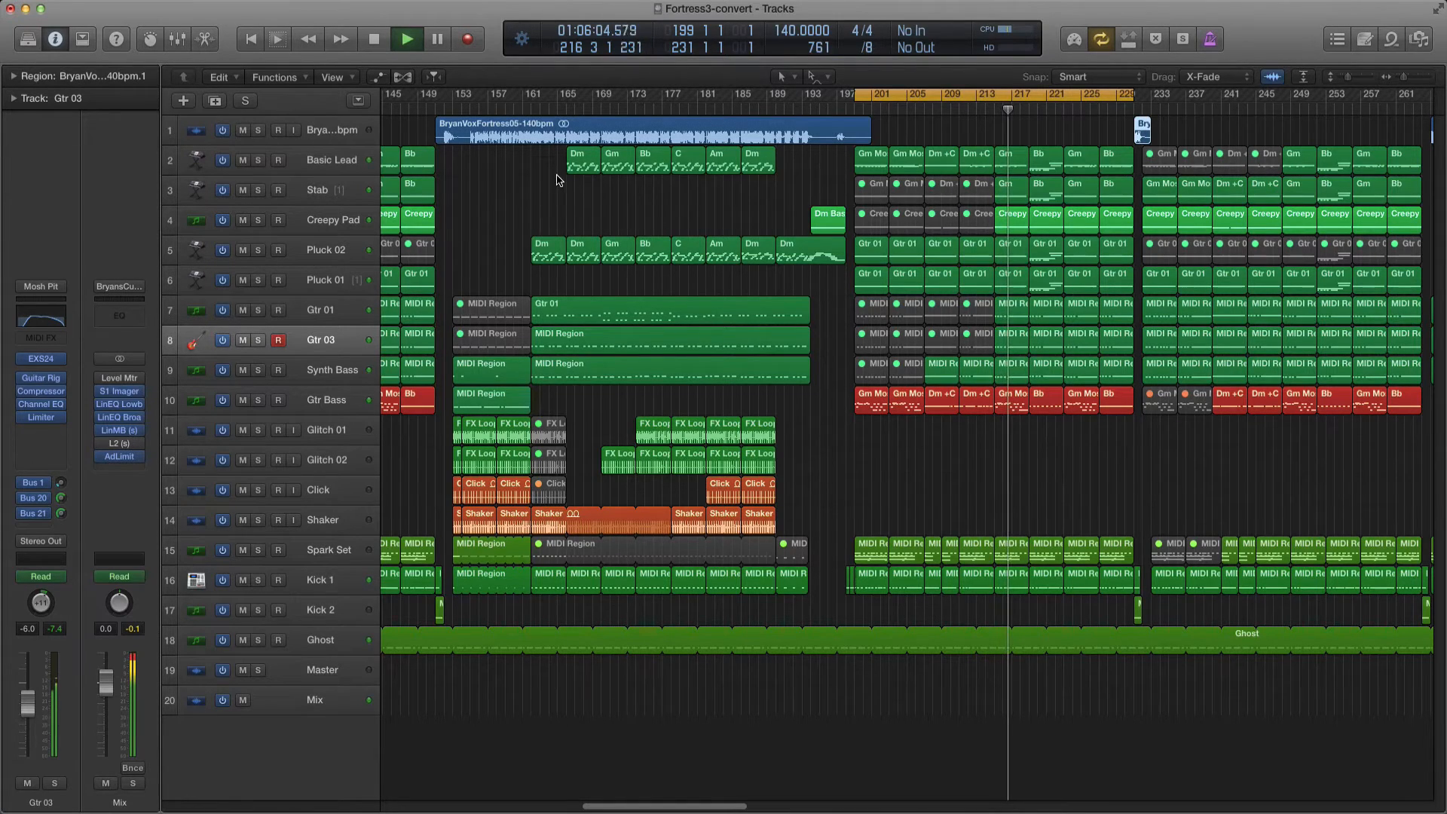
{"action": "scroll", "coordinate": [657, 158], "scroll_direction": "right", "scroll_amount": 5}
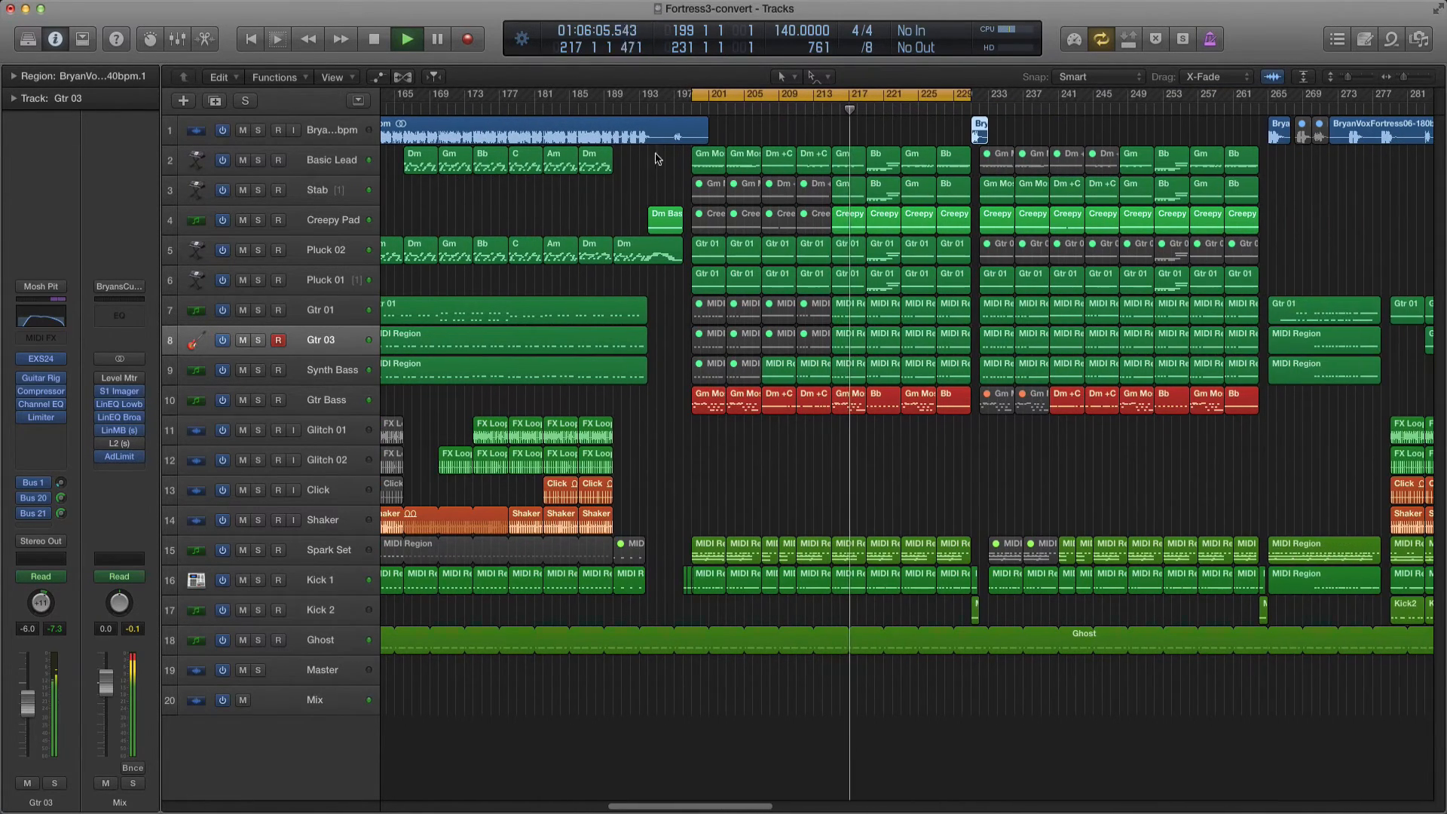
{"action": "left_click", "coordinate": [951, 95]}
Follow playback through the end of the section up to bar 231, examining its active layers and the vocal and kick fill.
{"action": "key", "text": "super+Right"}
{"action": "key", "text": "super+Right"}
{"action": "scroll", "coordinate": [942, 143], "scroll_direction": "right", "scroll_amount": 1}
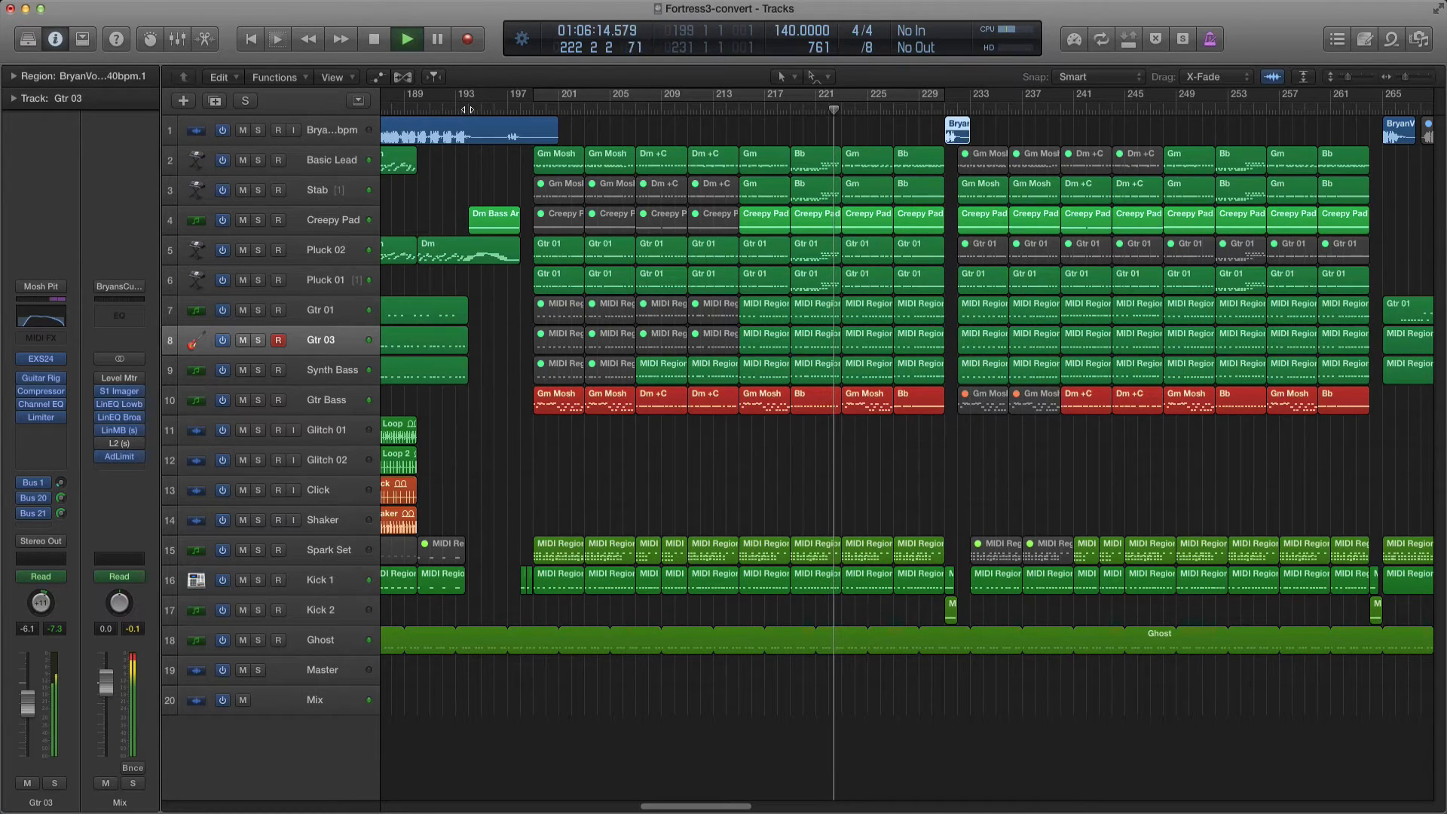
{"action": "scroll", "coordinate": [820, 192], "scroll_direction": "up", "scroll_amount": 3}
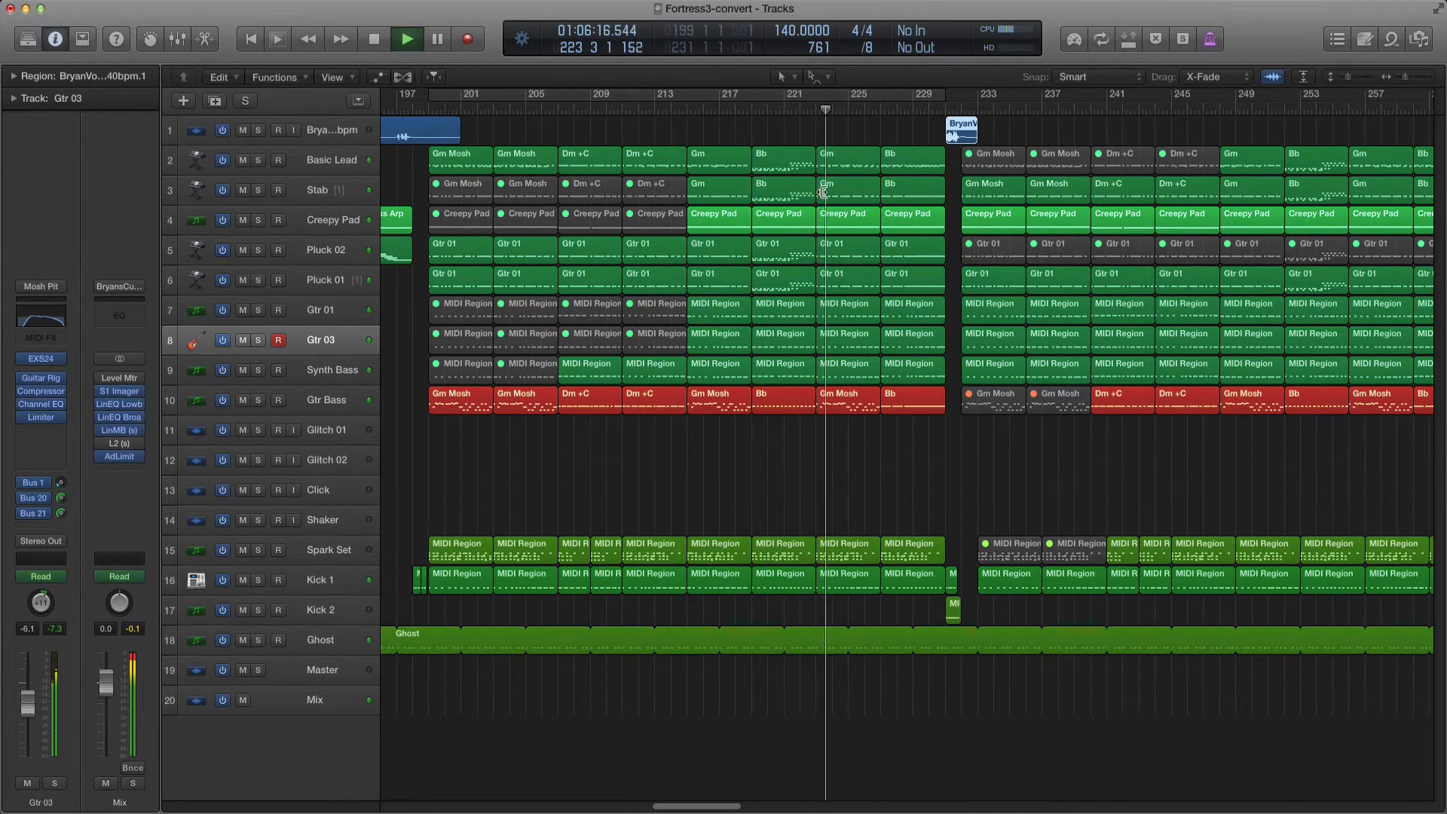
{"action": "scroll", "coordinate": [820, 191], "scroll_direction": "right", "scroll_amount": 1}
{"action": "scroll", "coordinate": [814, 194], "scroll_direction": "down", "scroll_amount": 3}
{"action": "scroll", "coordinate": [804, 199], "scroll_direction": "up", "scroll_amount": 1}
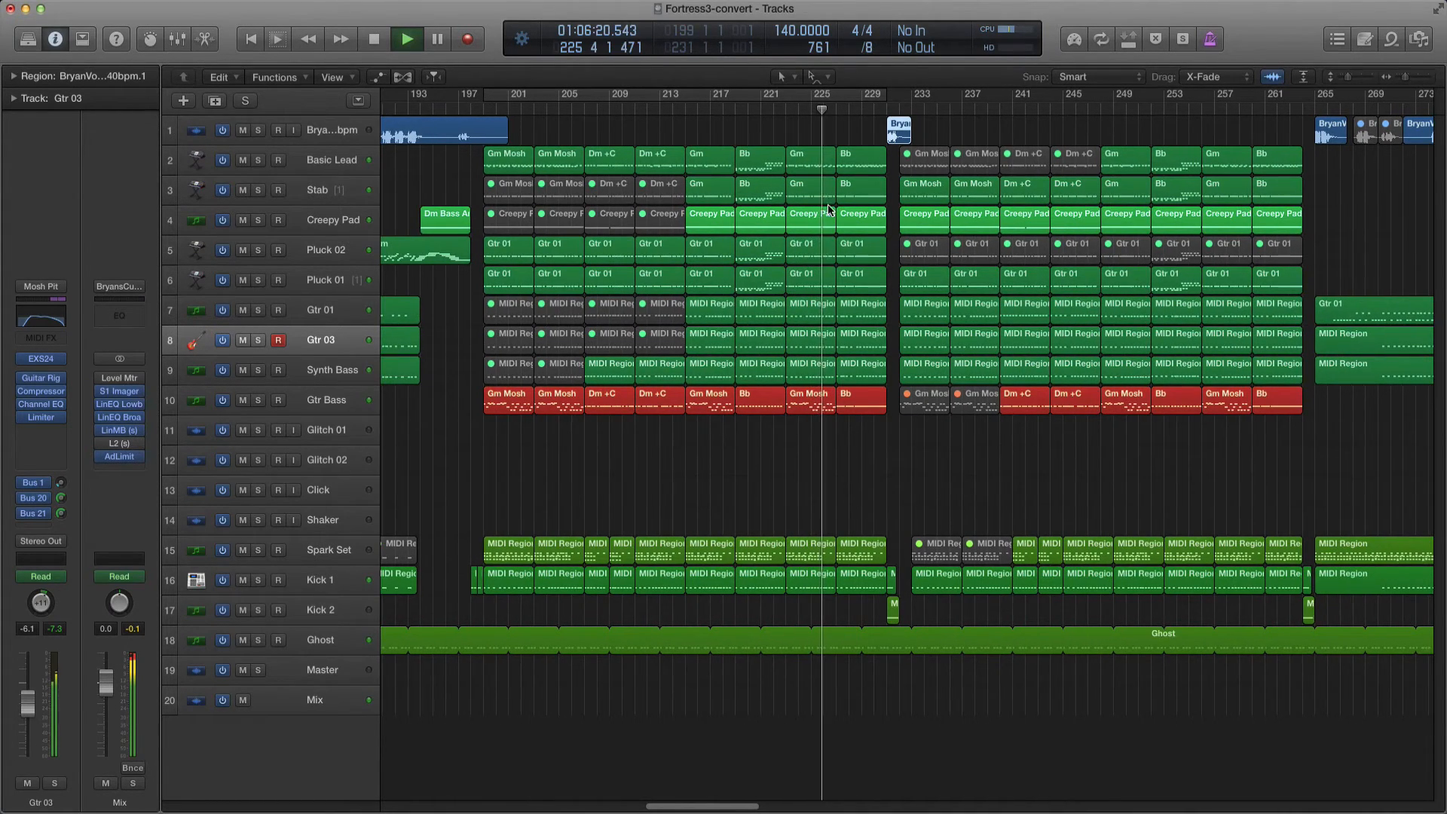
{"action": "scroll", "coordinate": [833, 208], "scroll_direction": "up", "scroll_amount": 2}
{"action": "scroll", "coordinate": [856, 219], "scroll_direction": "down", "scroll_amount": 1}
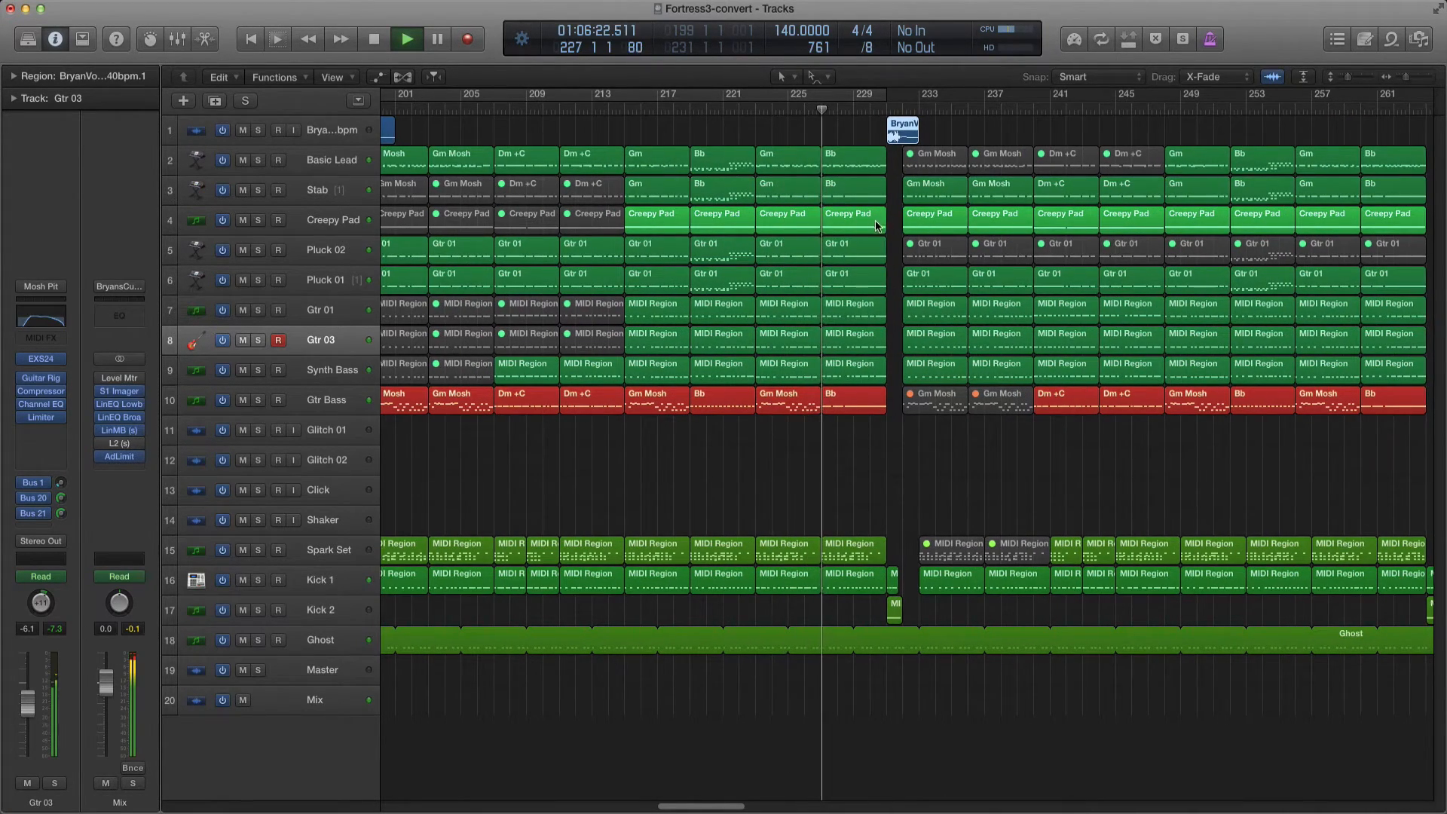
{"action": "scroll", "coordinate": [859, 233], "scroll_direction": "down", "scroll_amount": 3}
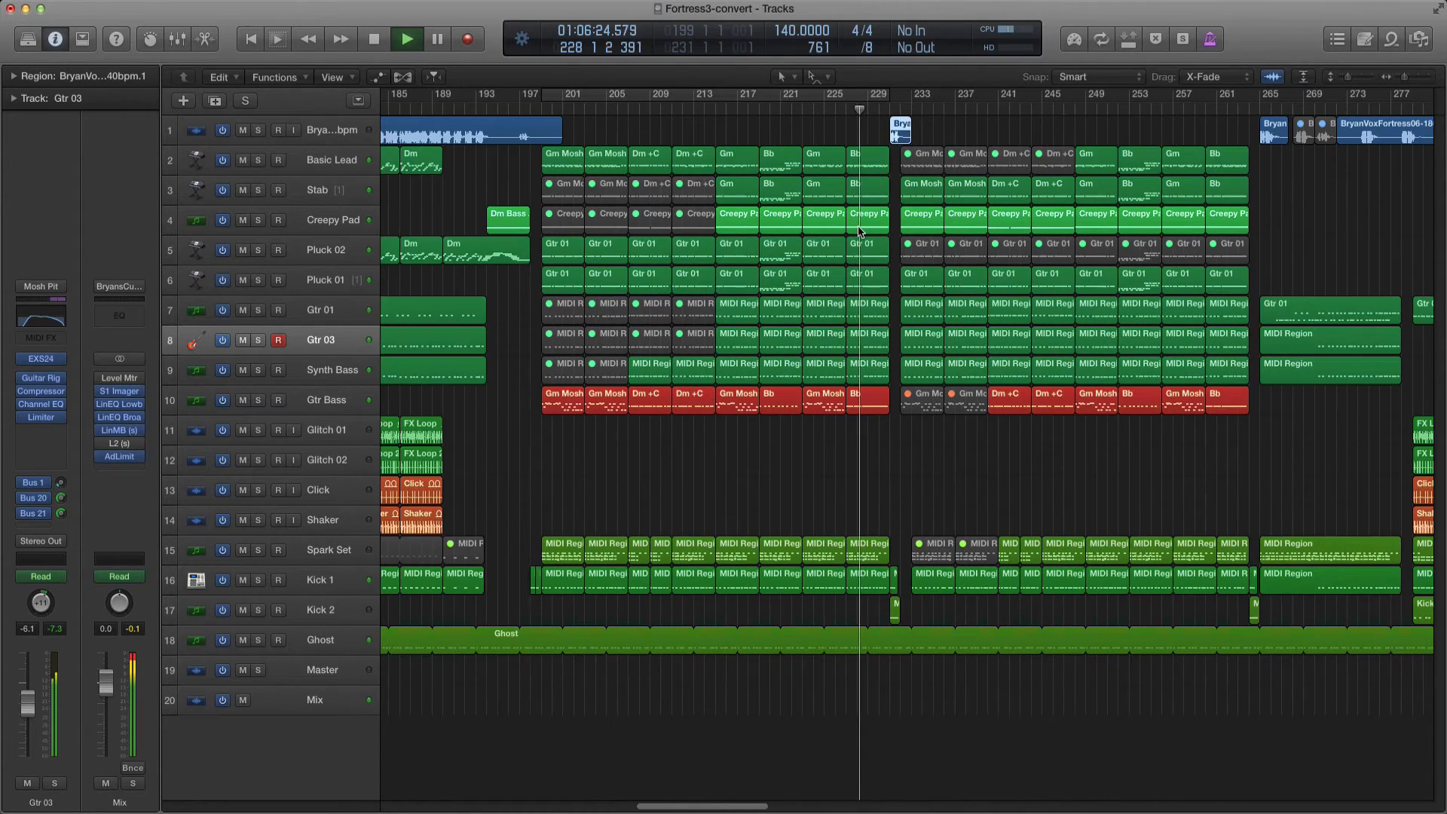
{"action": "scroll", "coordinate": [854, 233], "scroll_direction": "up", "scroll_amount": 1}
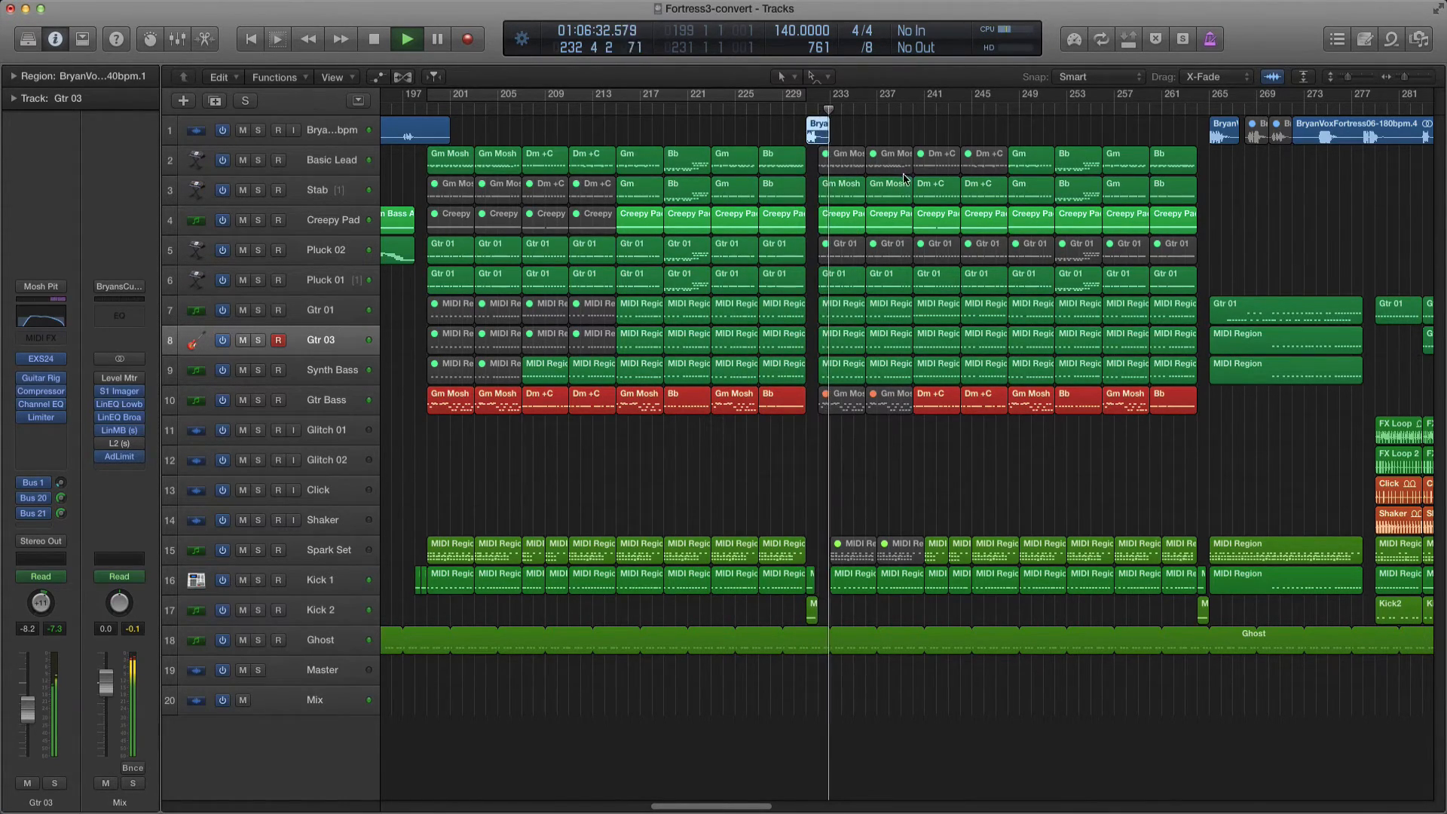
Follow playback through the section after the bar 231 vocal, examining which Basic Lead, Pluck 02, Gtr Bass and Spark Set regions are muted.
{"action": "scroll", "coordinate": [899, 181], "scroll_direction": "down", "scroll_amount": 1}
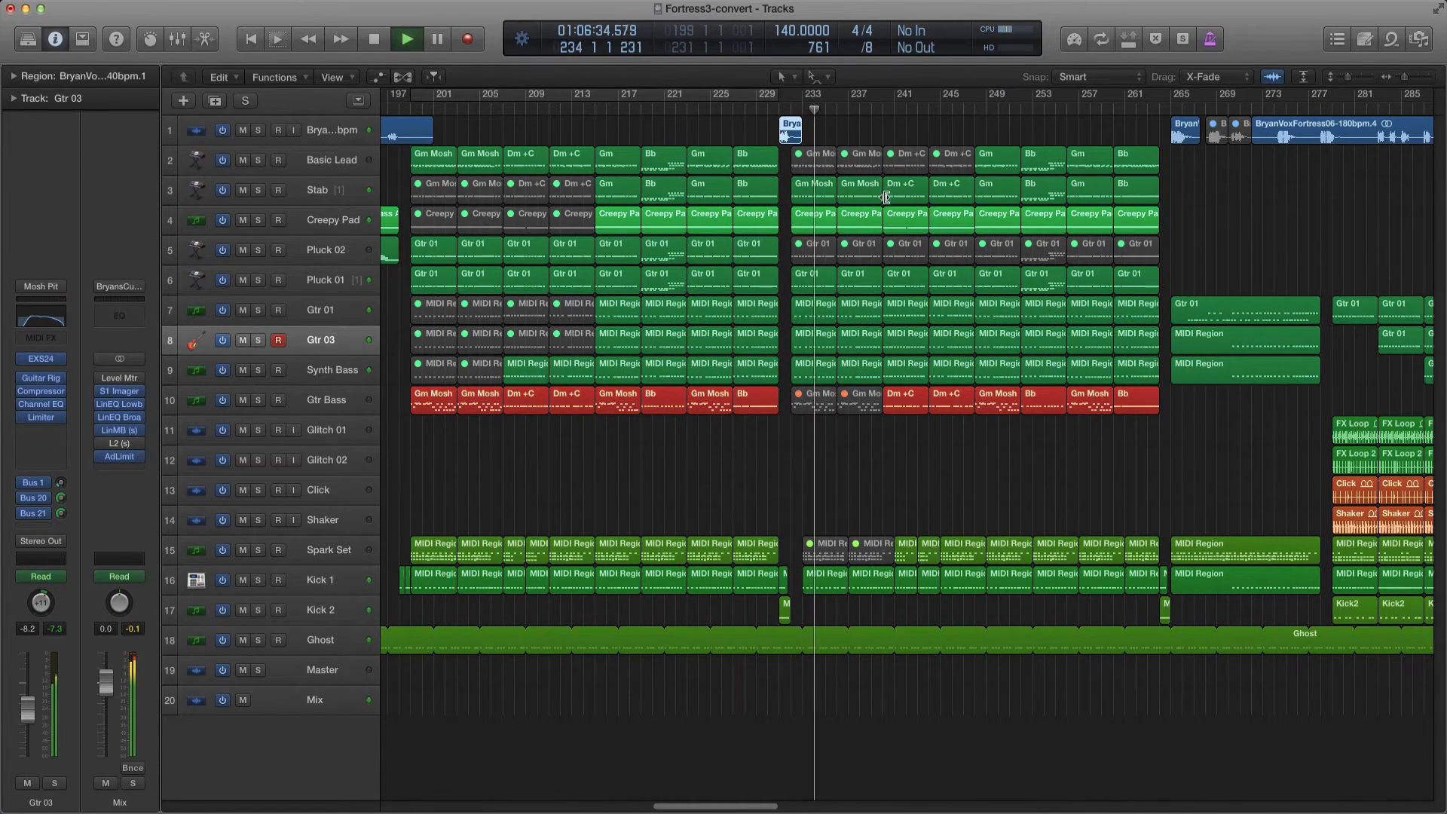
{"action": "scroll", "coordinate": [878, 204], "scroll_direction": "right", "scroll_amount": 1}
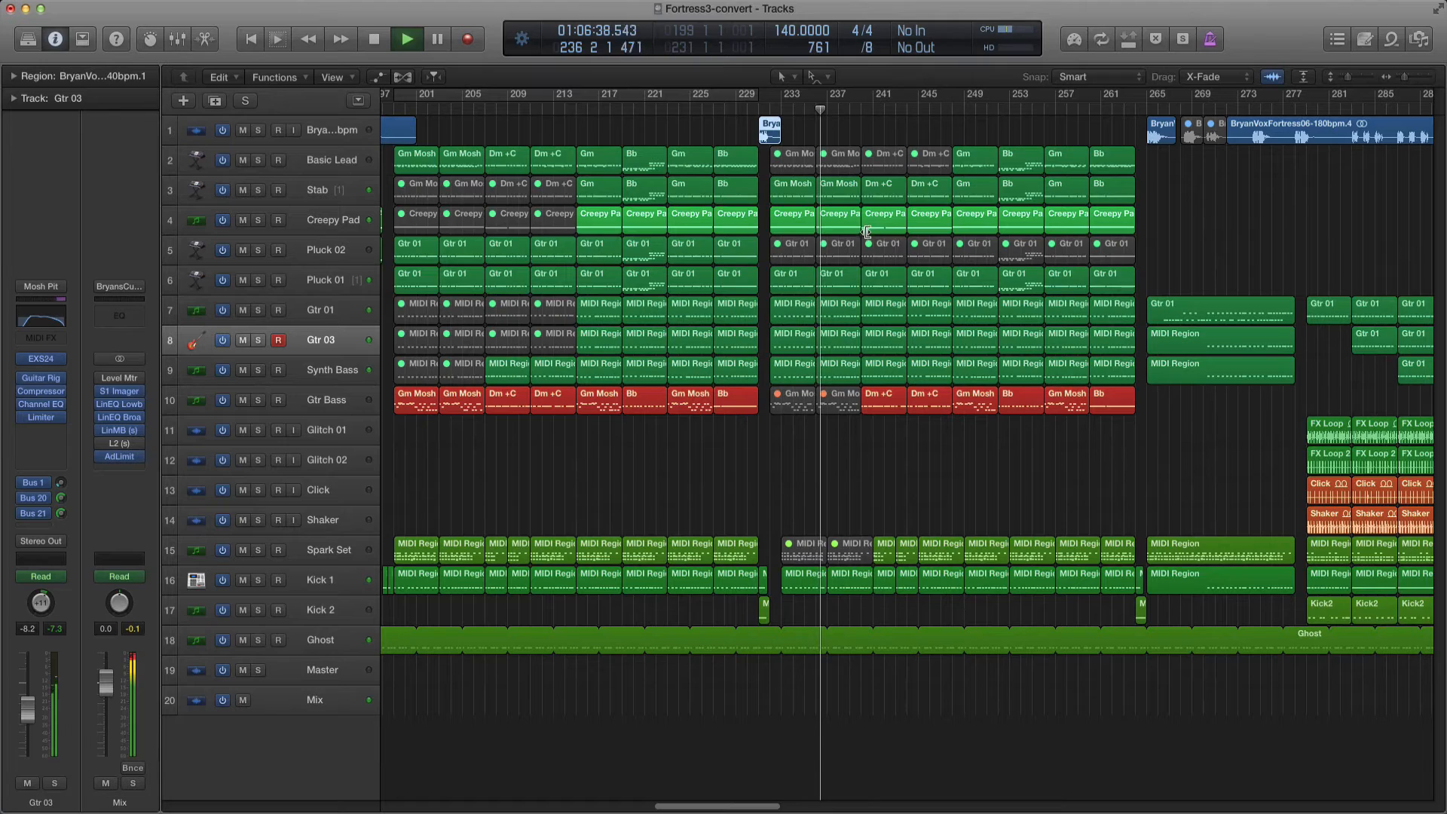
{"action": "scroll", "coordinate": [896, 226], "scroll_direction": "up", "scroll_amount": 1}
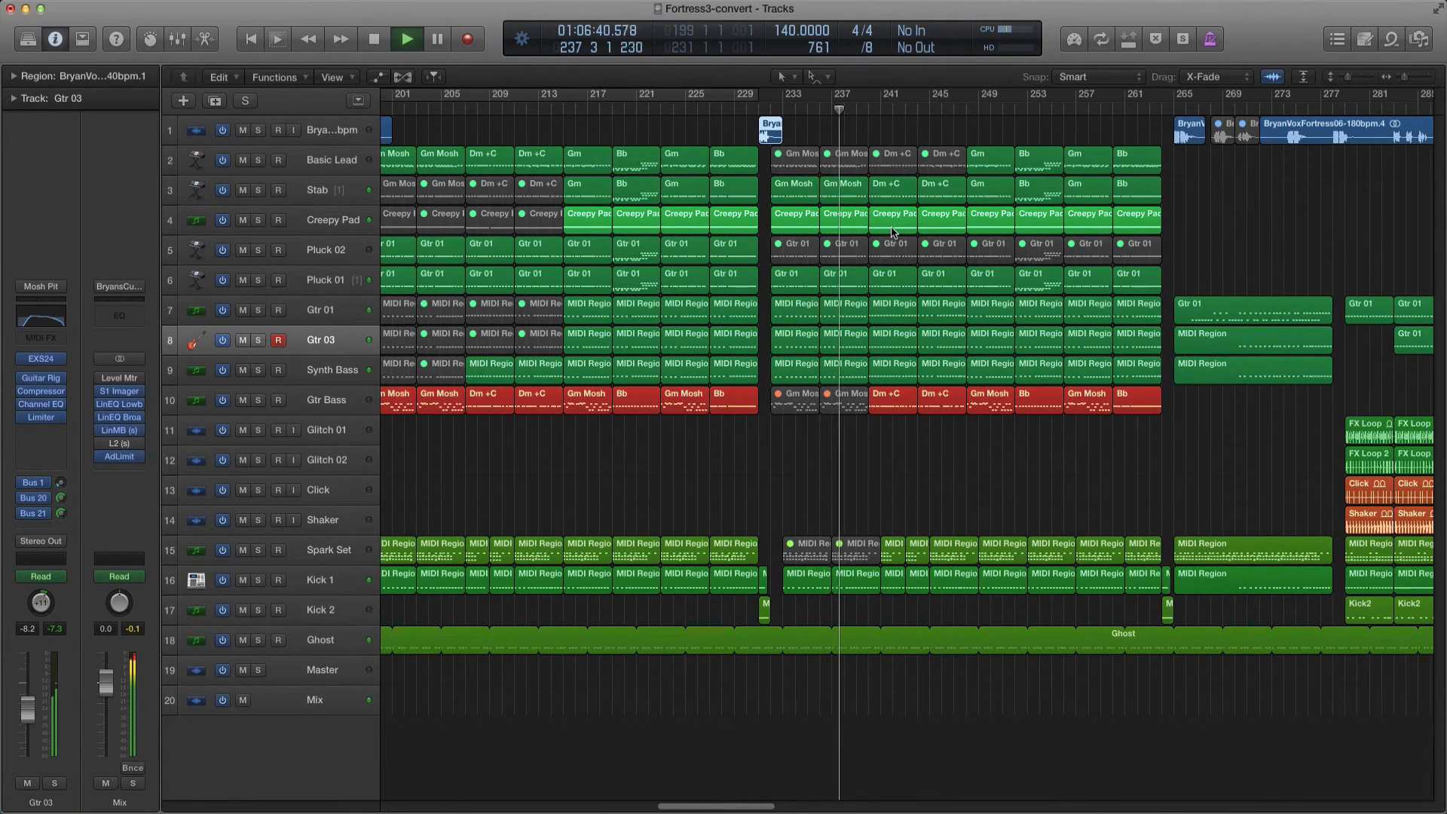
{"action": "scroll", "coordinate": [893, 229], "scroll_direction": "right", "scroll_amount": 2}
{"action": "scroll", "coordinate": [889, 230], "scroll_direction": "up", "scroll_amount": 4}
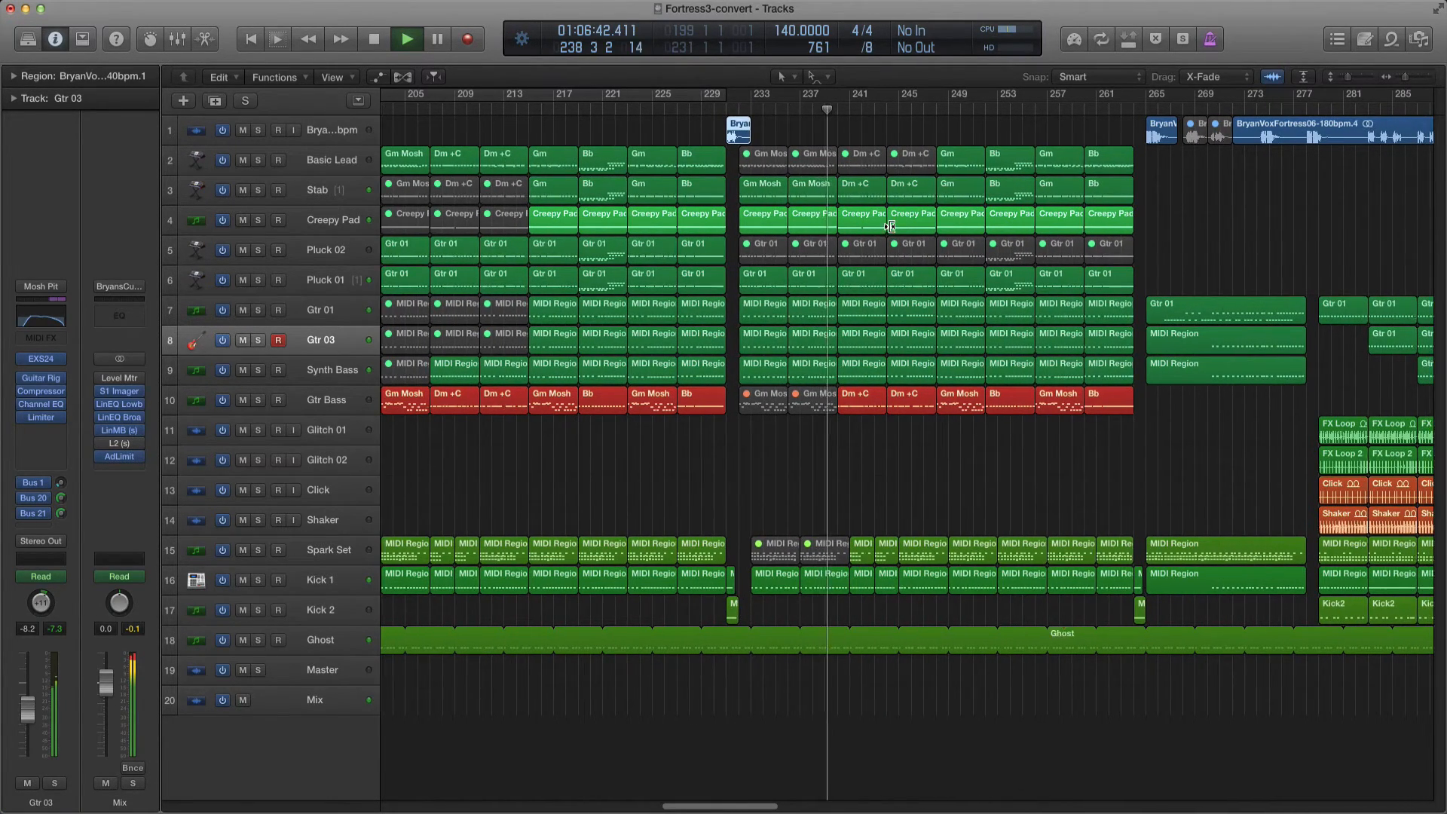
{"action": "scroll", "coordinate": [890, 231], "scroll_direction": "right", "scroll_amount": 2}
{"action": "scroll", "coordinate": [889, 230], "scroll_direction": "right", "scroll_amount": 3}
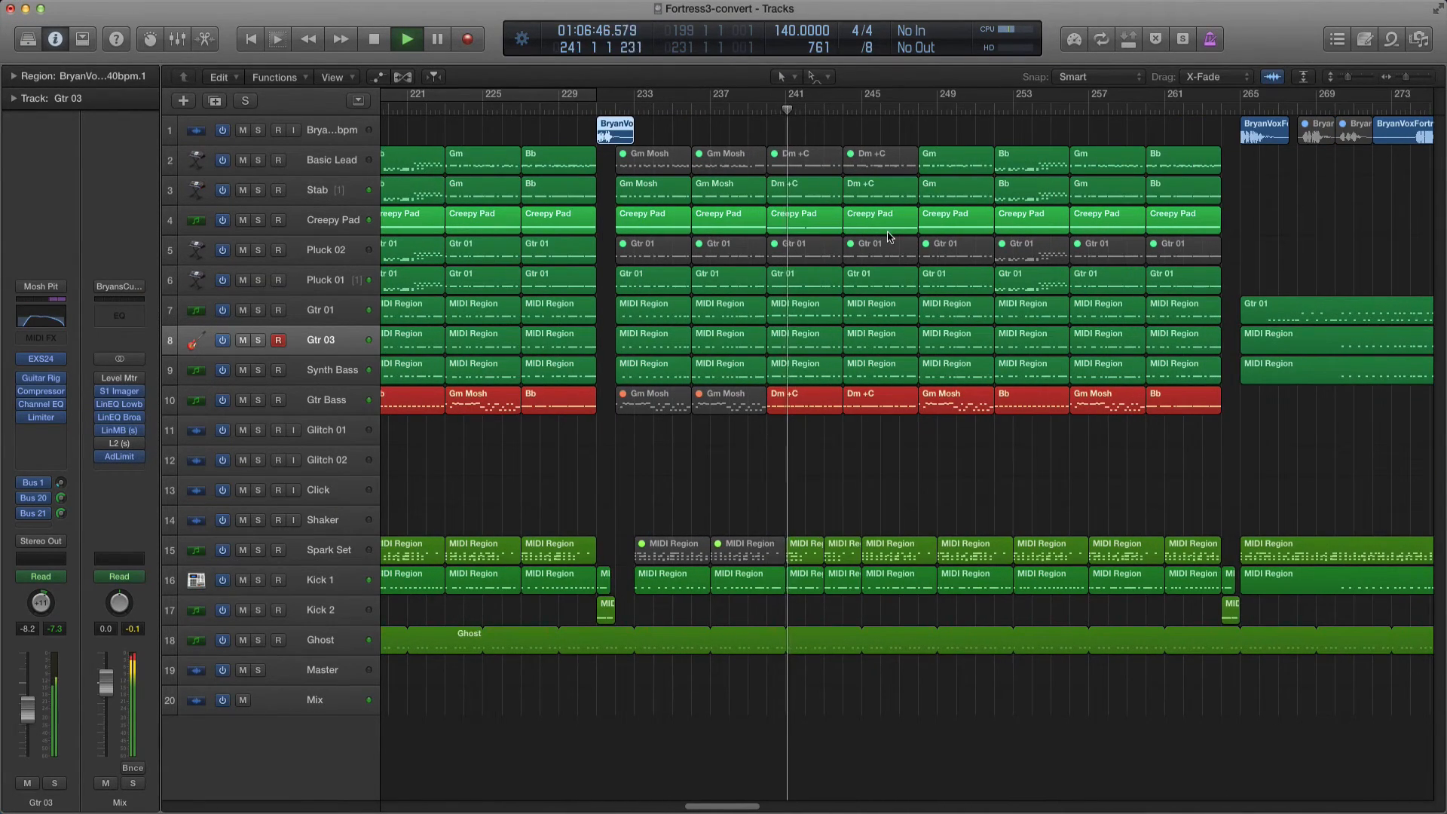
{"action": "scroll", "coordinate": [888, 232], "scroll_direction": "right", "scroll_amount": 2}
{"action": "scroll", "coordinate": [888, 235], "scroll_direction": "up", "scroll_amount": 3}
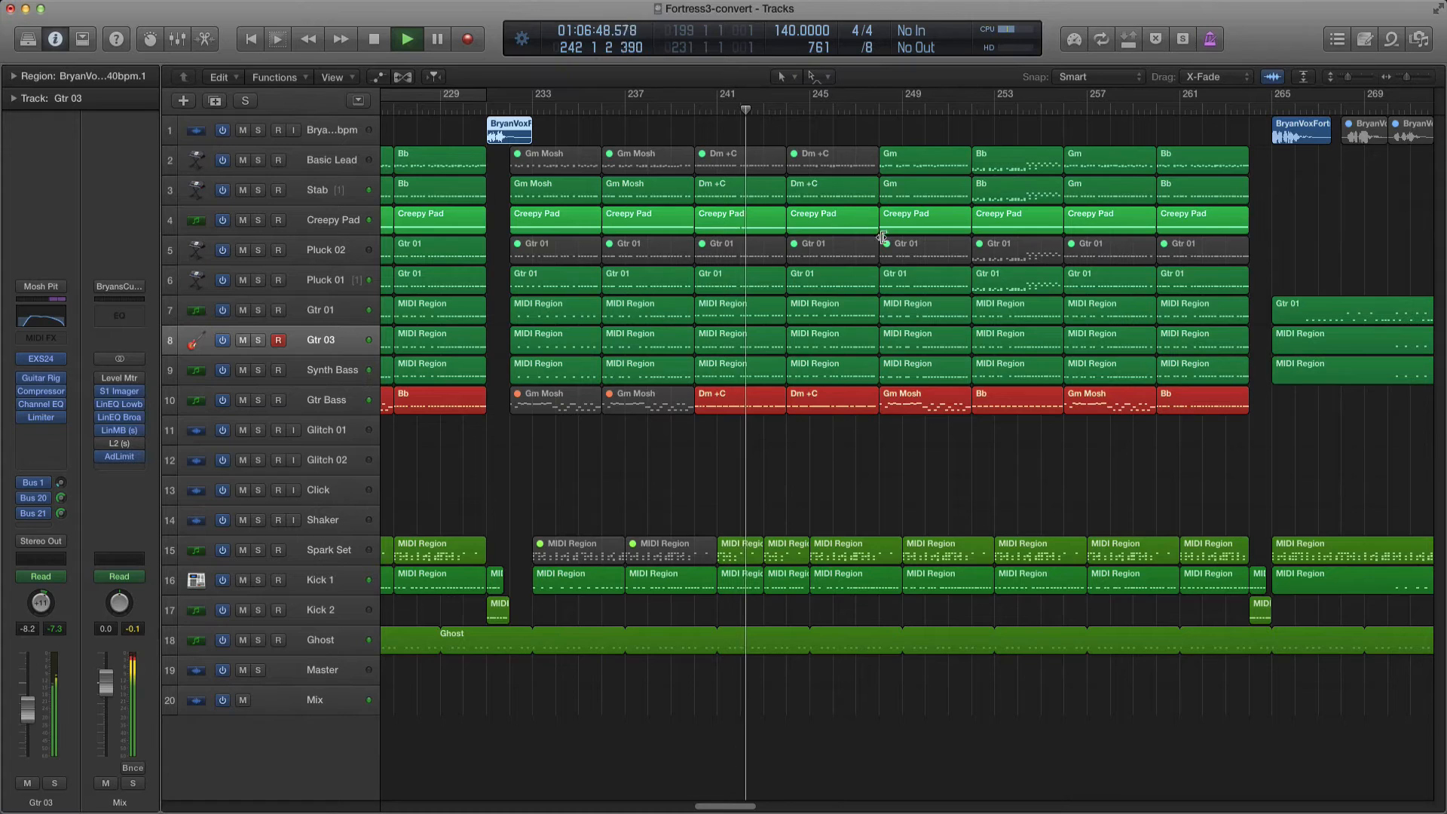
{"action": "scroll", "coordinate": [867, 246], "scroll_direction": "right", "scroll_amount": 1}
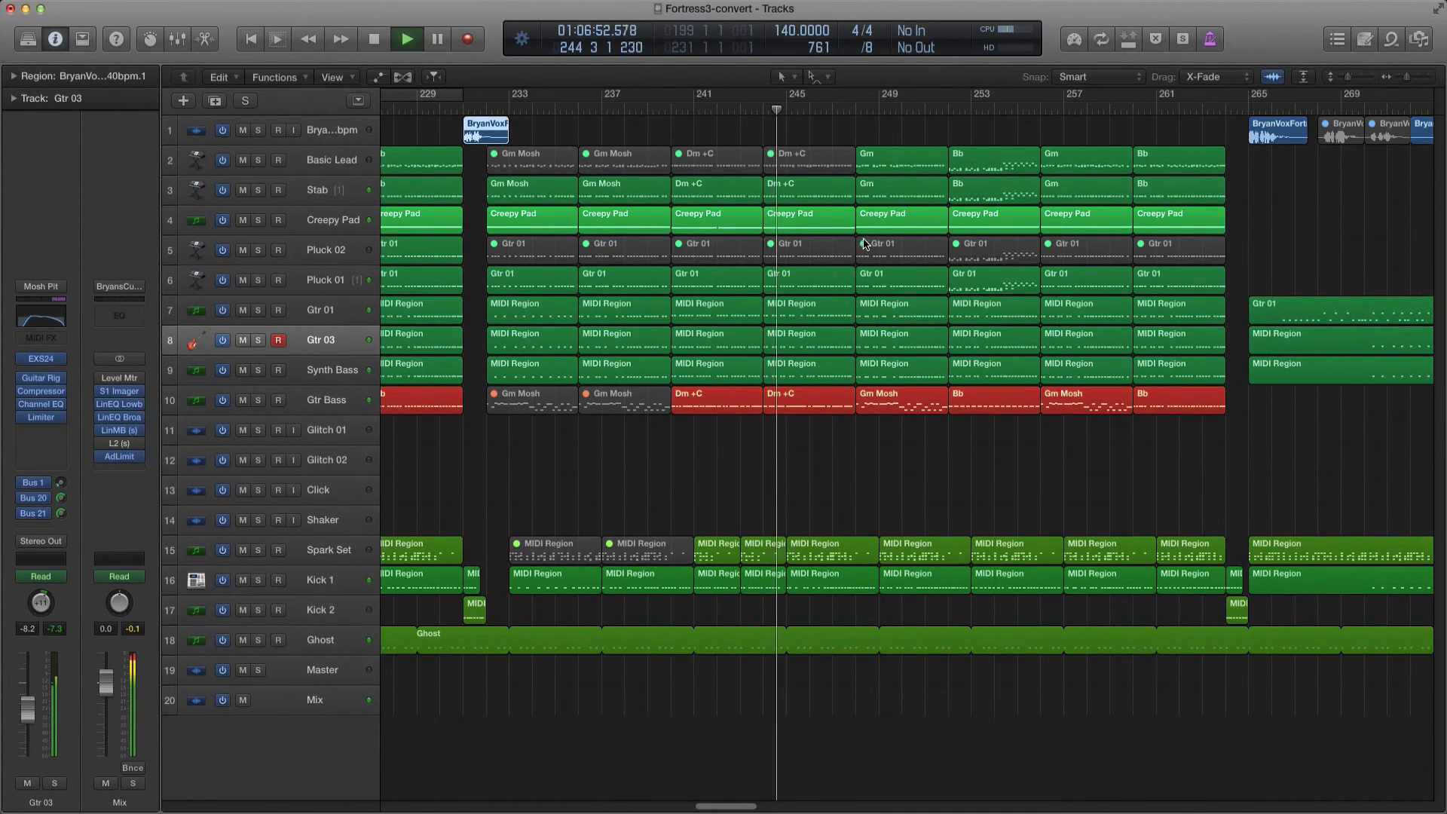
{"action": "scroll", "coordinate": [871, 254], "scroll_direction": "down", "scroll_amount": 1}
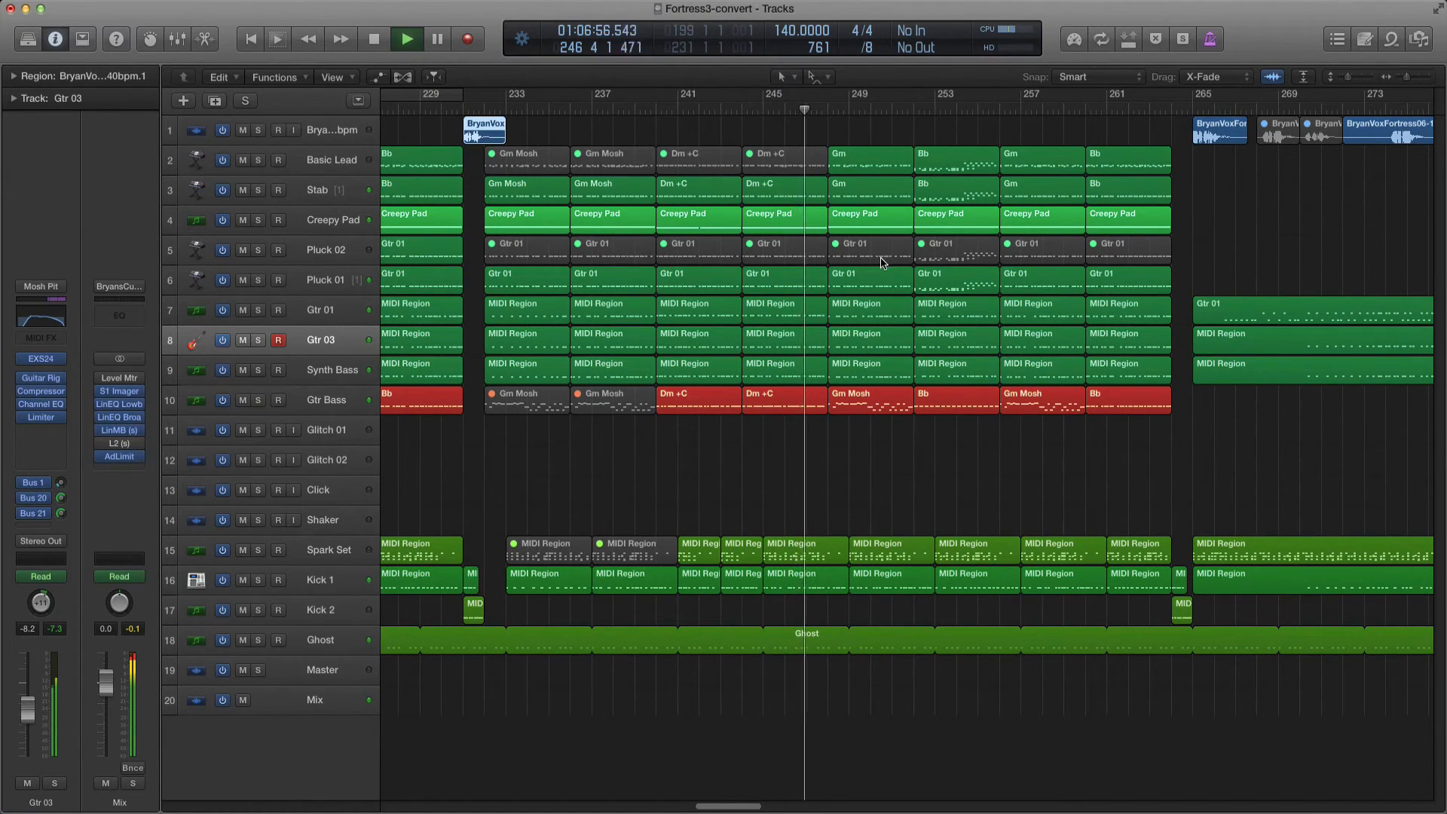
Compare the layering of the section after bar 231 with the preceding section from bar 199 while playback continues.
{"action": "scroll", "coordinate": [883, 261], "scroll_direction": "left", "scroll_amount": 6}
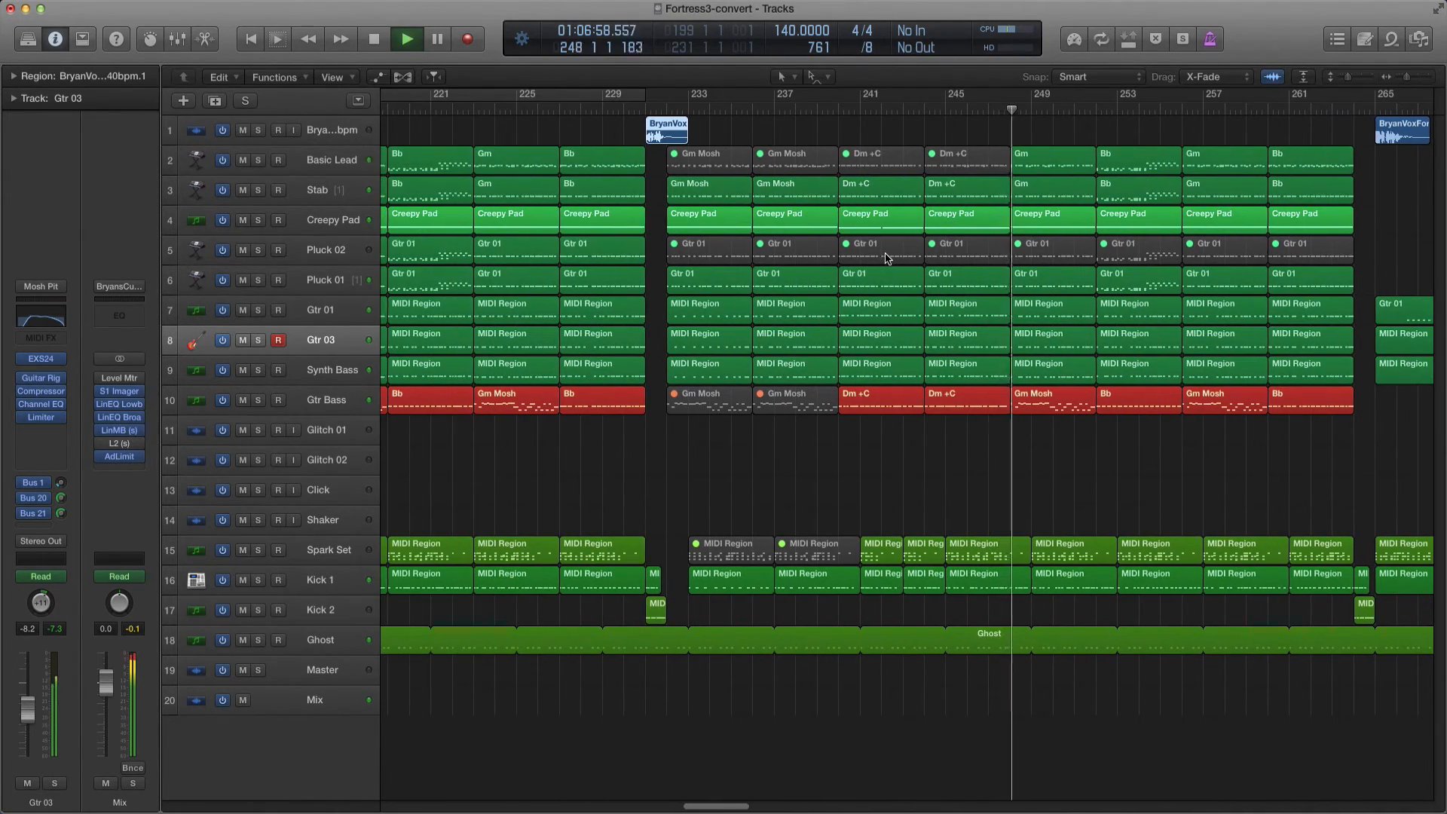
{"action": "scroll", "coordinate": [885, 256], "scroll_direction": "right", "scroll_amount": 5}
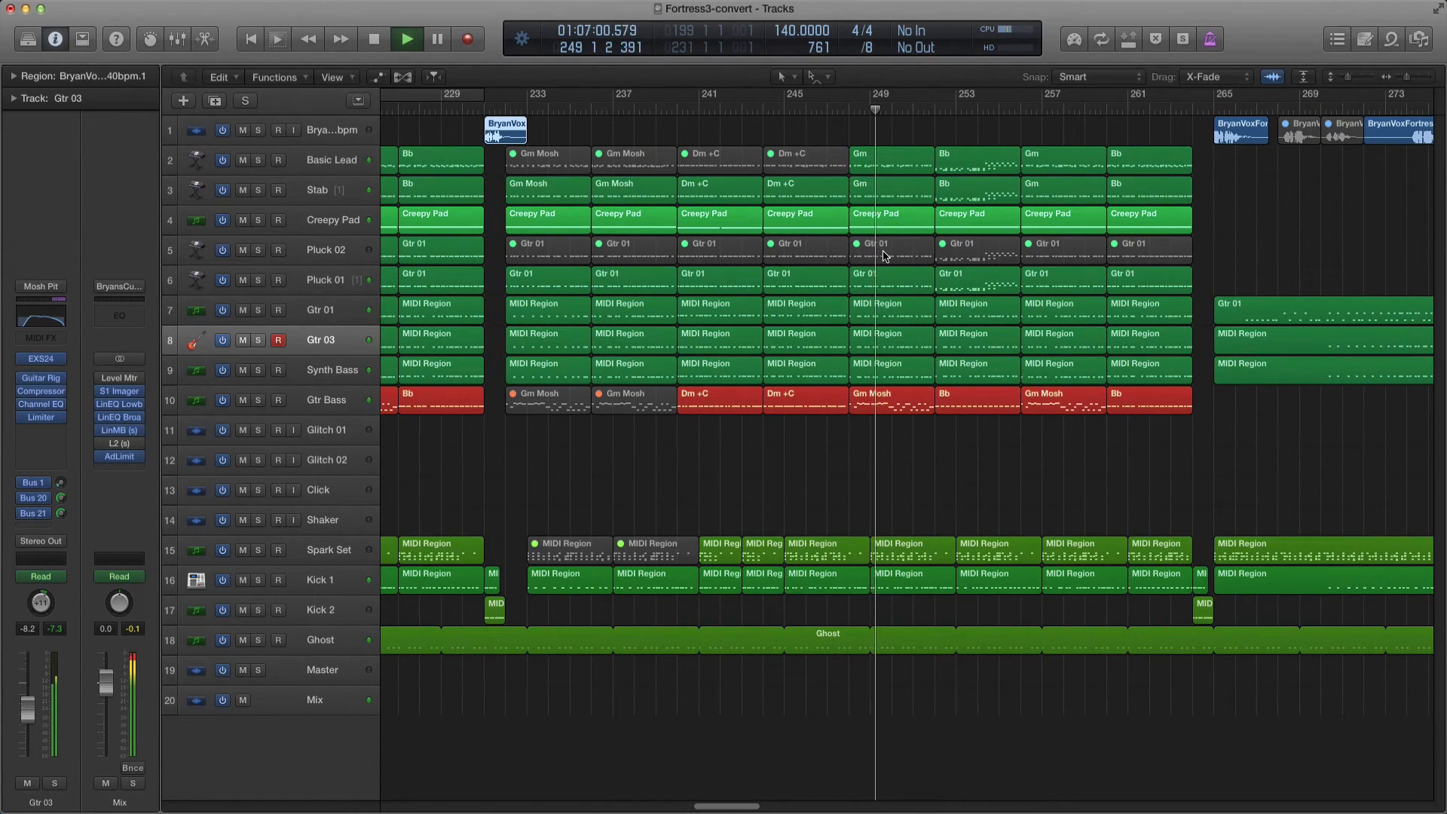
{"action": "scroll", "coordinate": [914, 273], "scroll_direction": "left", "scroll_amount": 7}
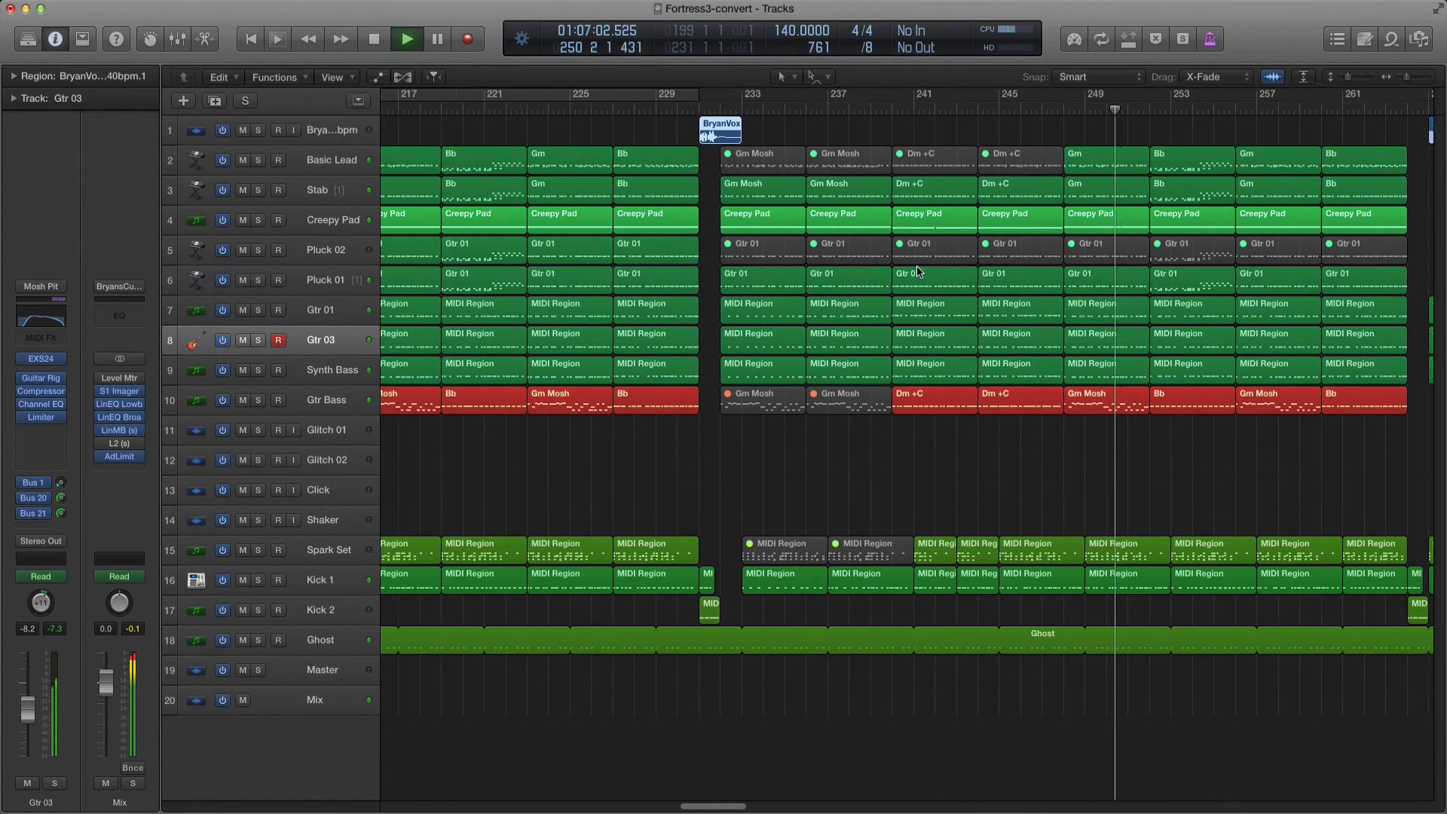
{"action": "scroll", "coordinate": [912, 273], "scroll_direction": "down", "scroll_amount": 3}
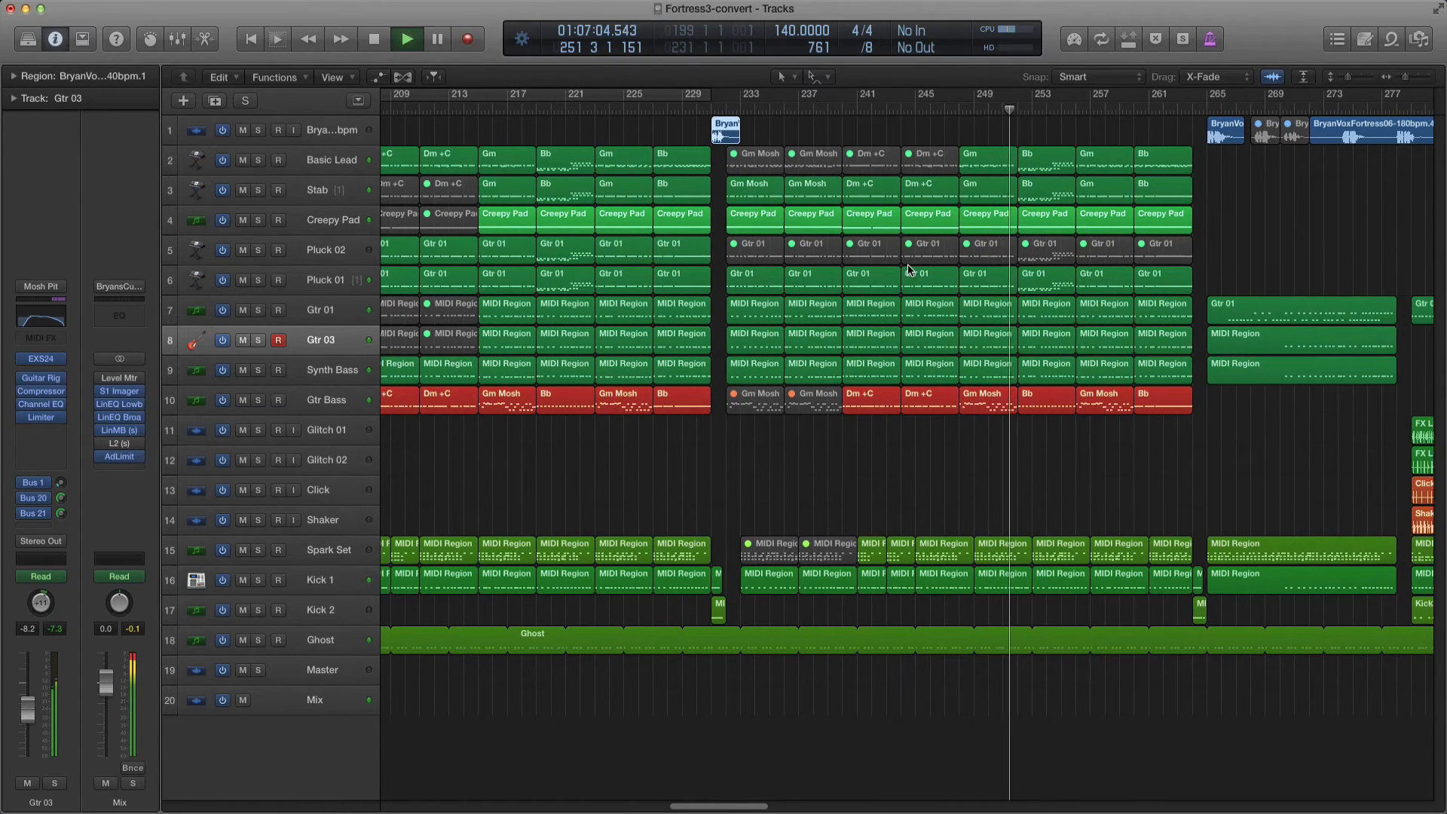
{"action": "scroll", "coordinate": [910, 269], "scroll_direction": "left", "scroll_amount": 9}
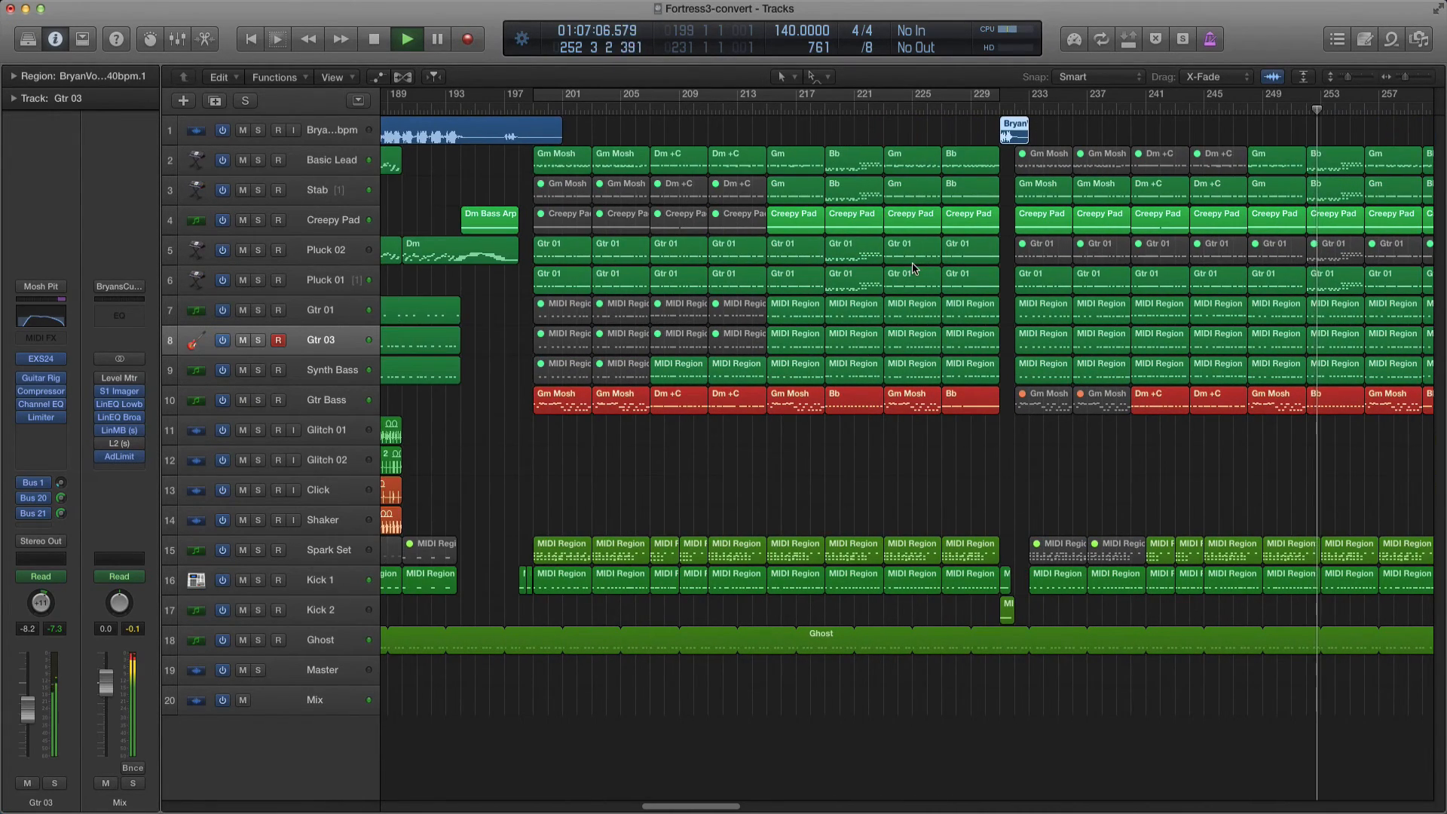
{"action": "scroll", "coordinate": [912, 262], "scroll_direction": "left", "scroll_amount": 12}
{"action": "scroll", "coordinate": [912, 264], "scroll_direction": "right", "scroll_amount": 20}
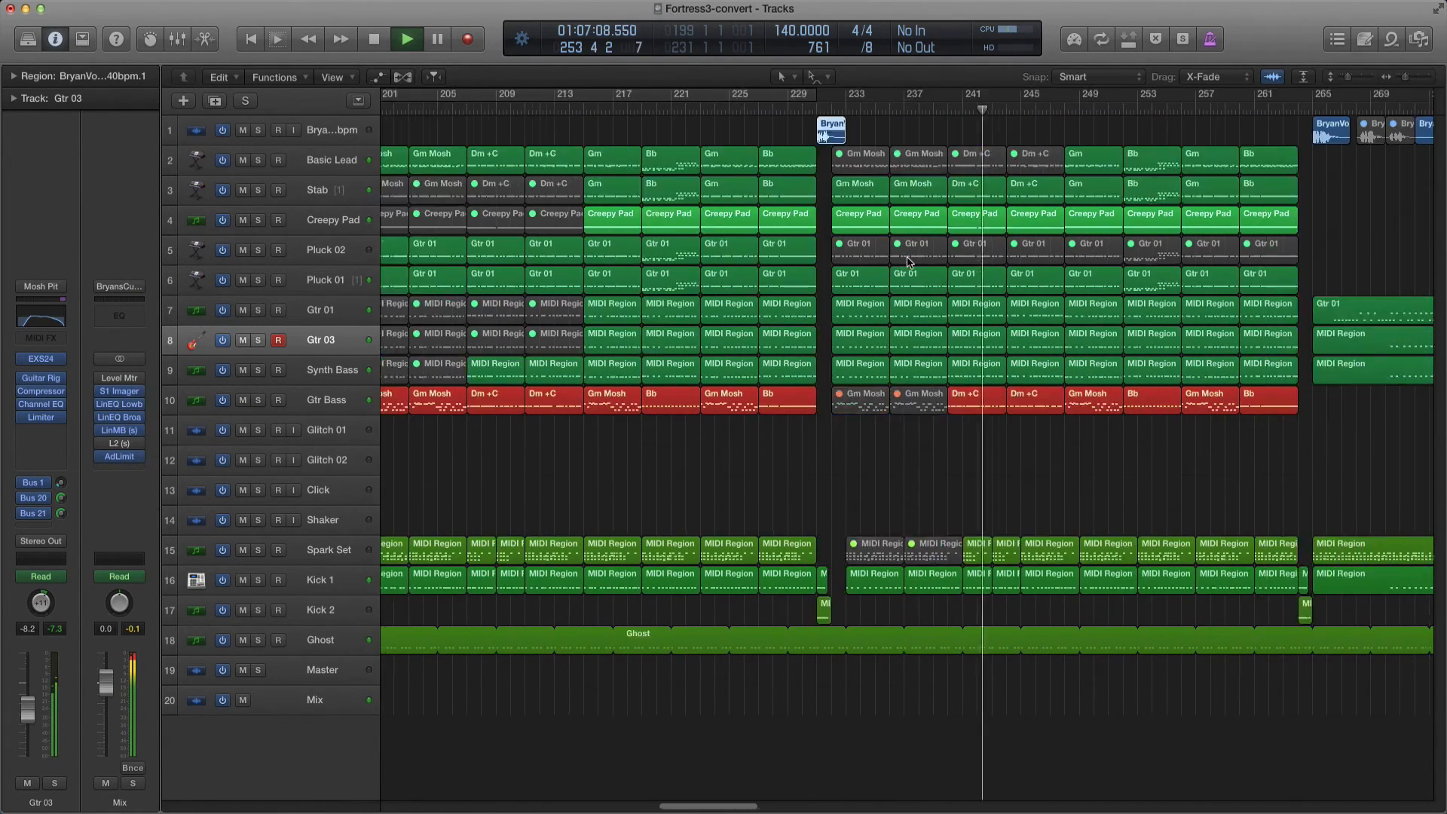
{"action": "key", "text": "super+Right"}
{"action": "scroll", "coordinate": [908, 262], "scroll_direction": "right", "scroll_amount": 3}
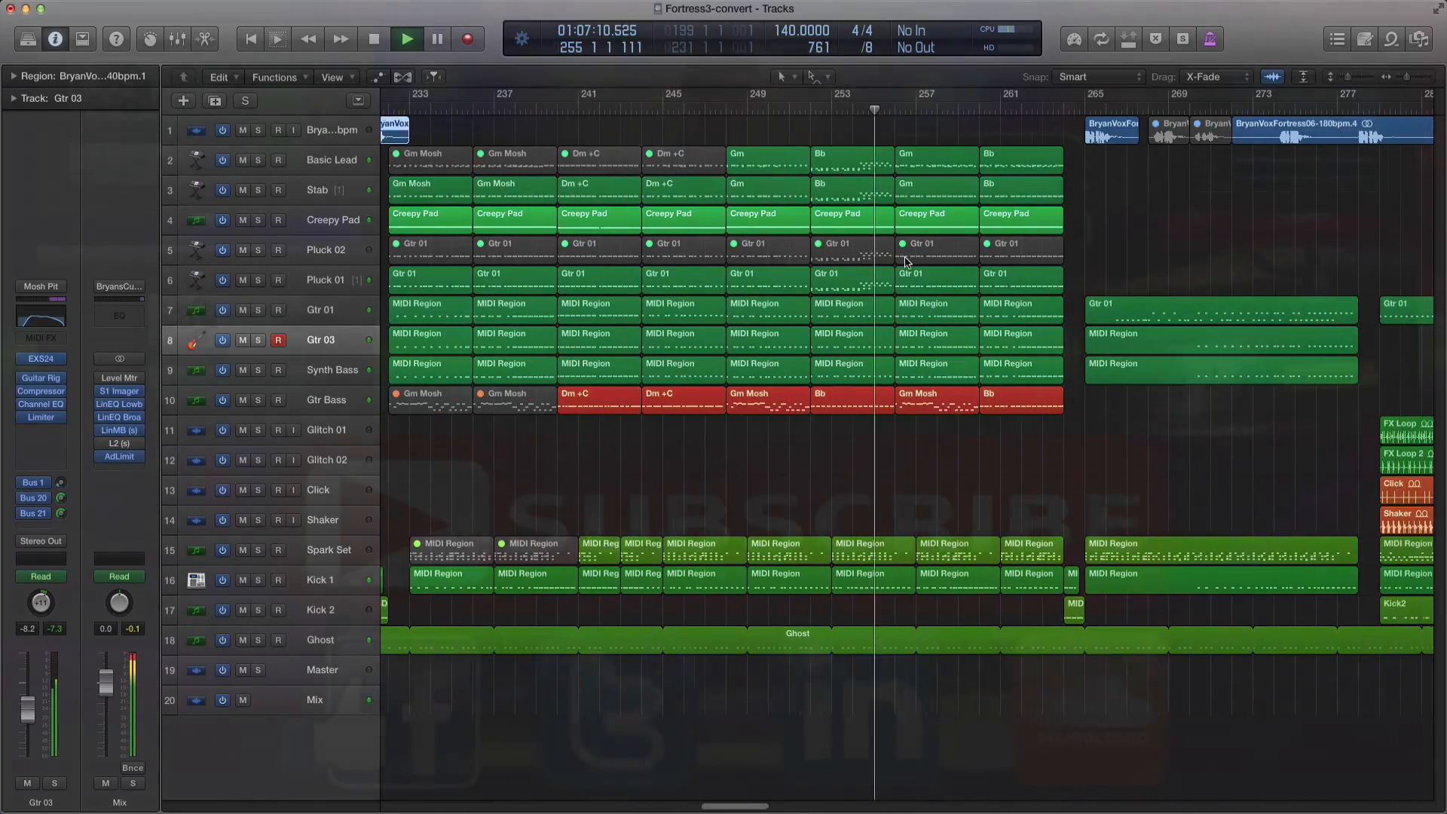